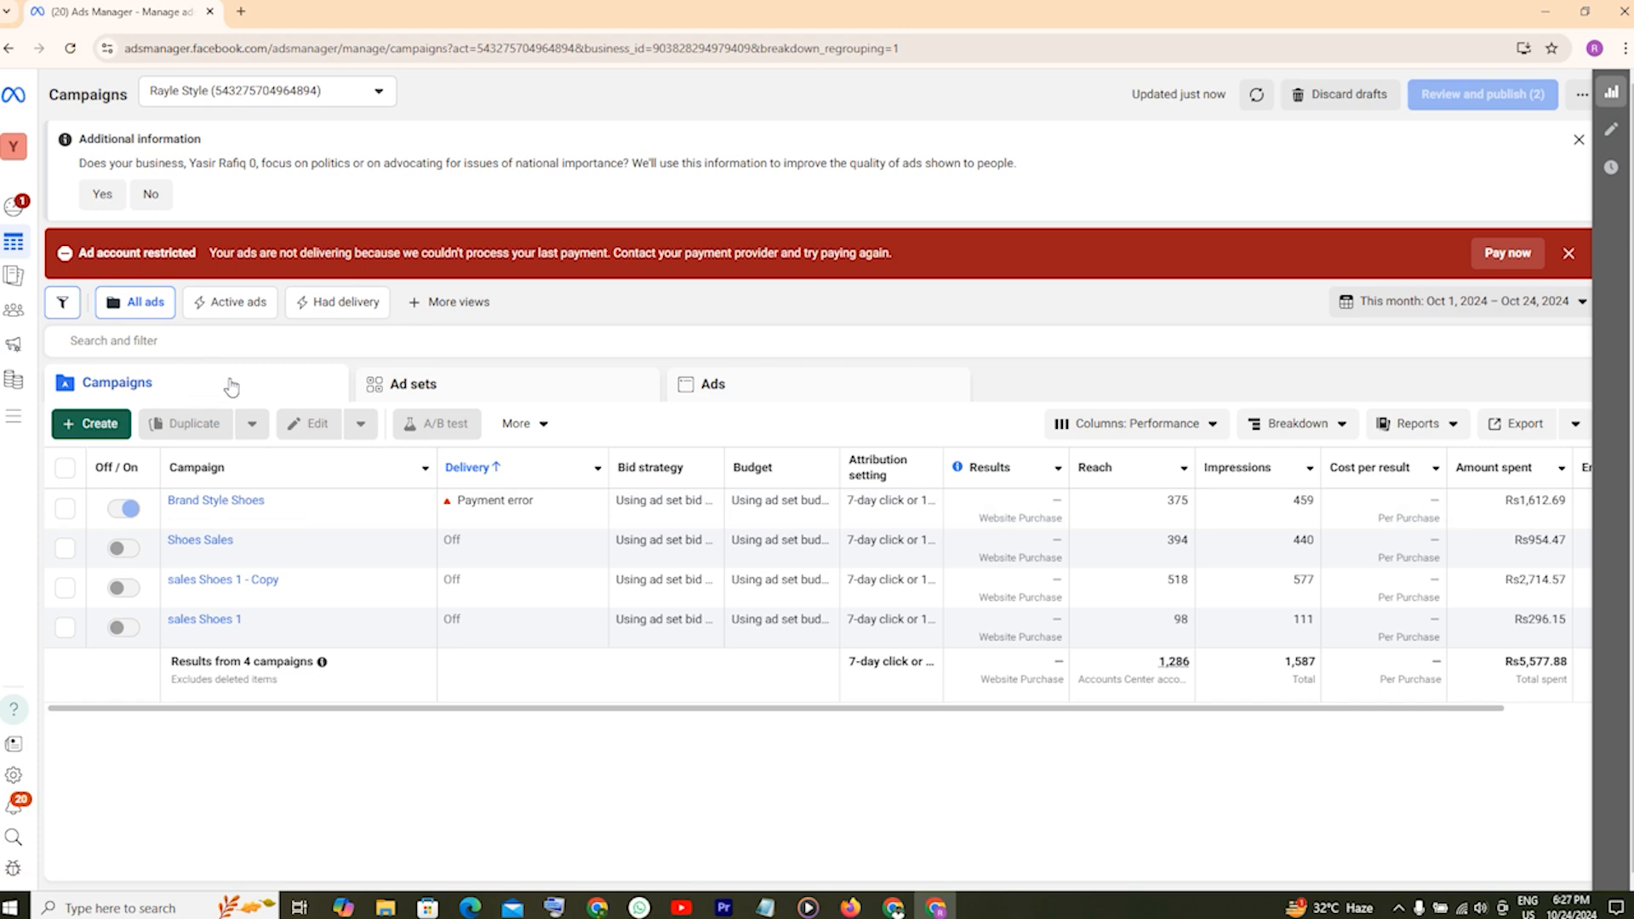
Create a new auction campaign with the Sales objective, using the manual sales campaign setup.
left_click(96, 425)
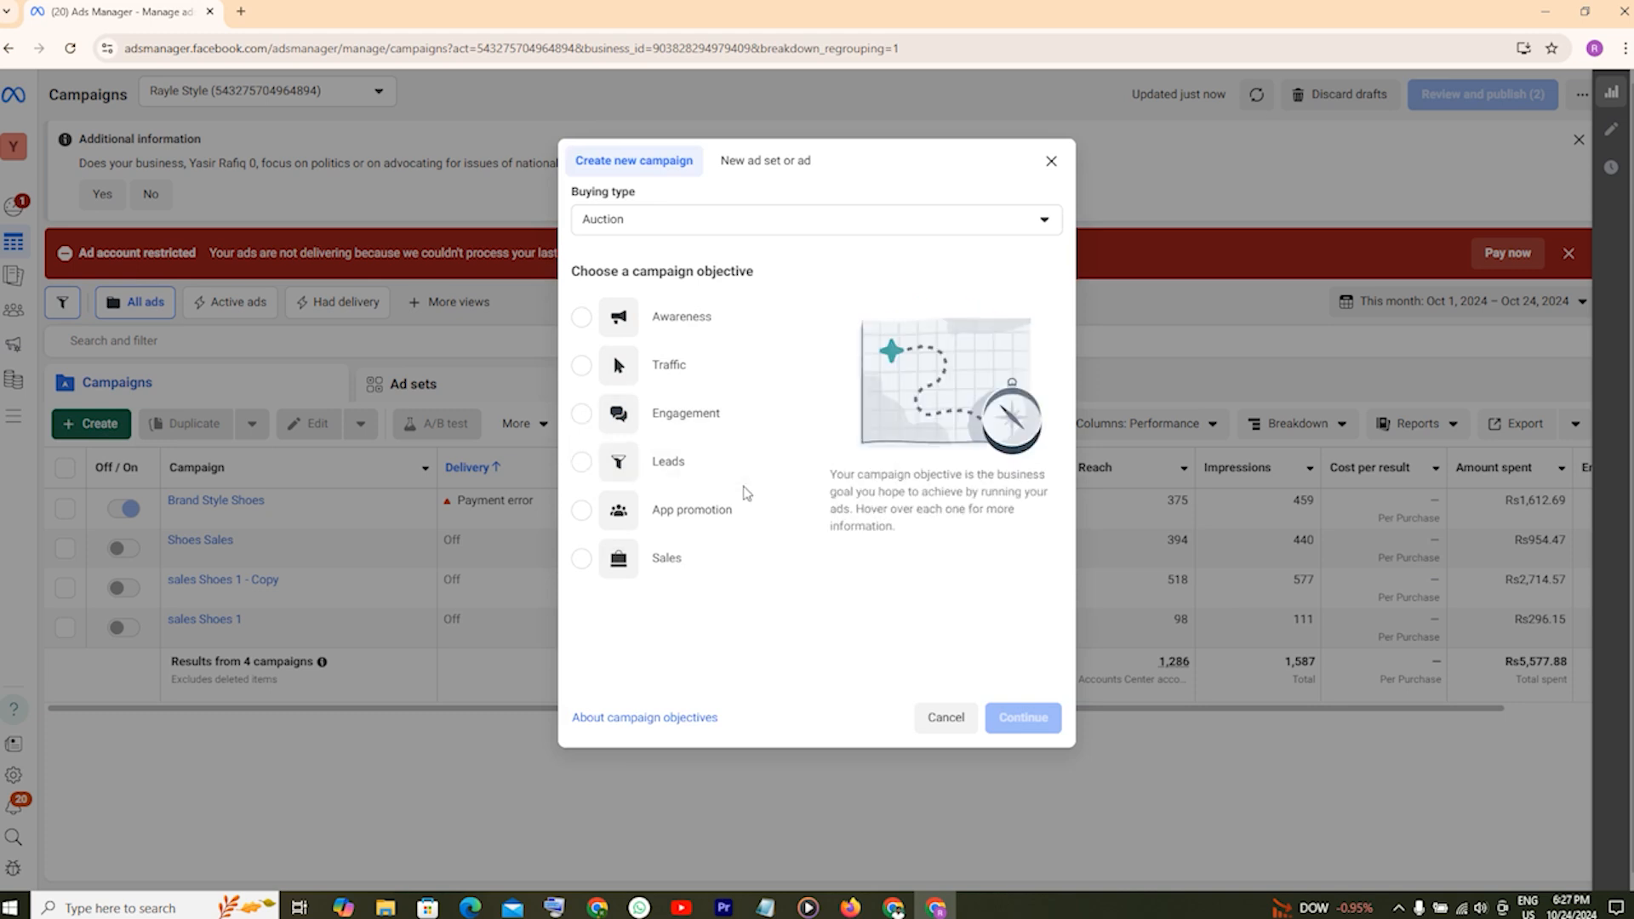
left_click(582, 559)
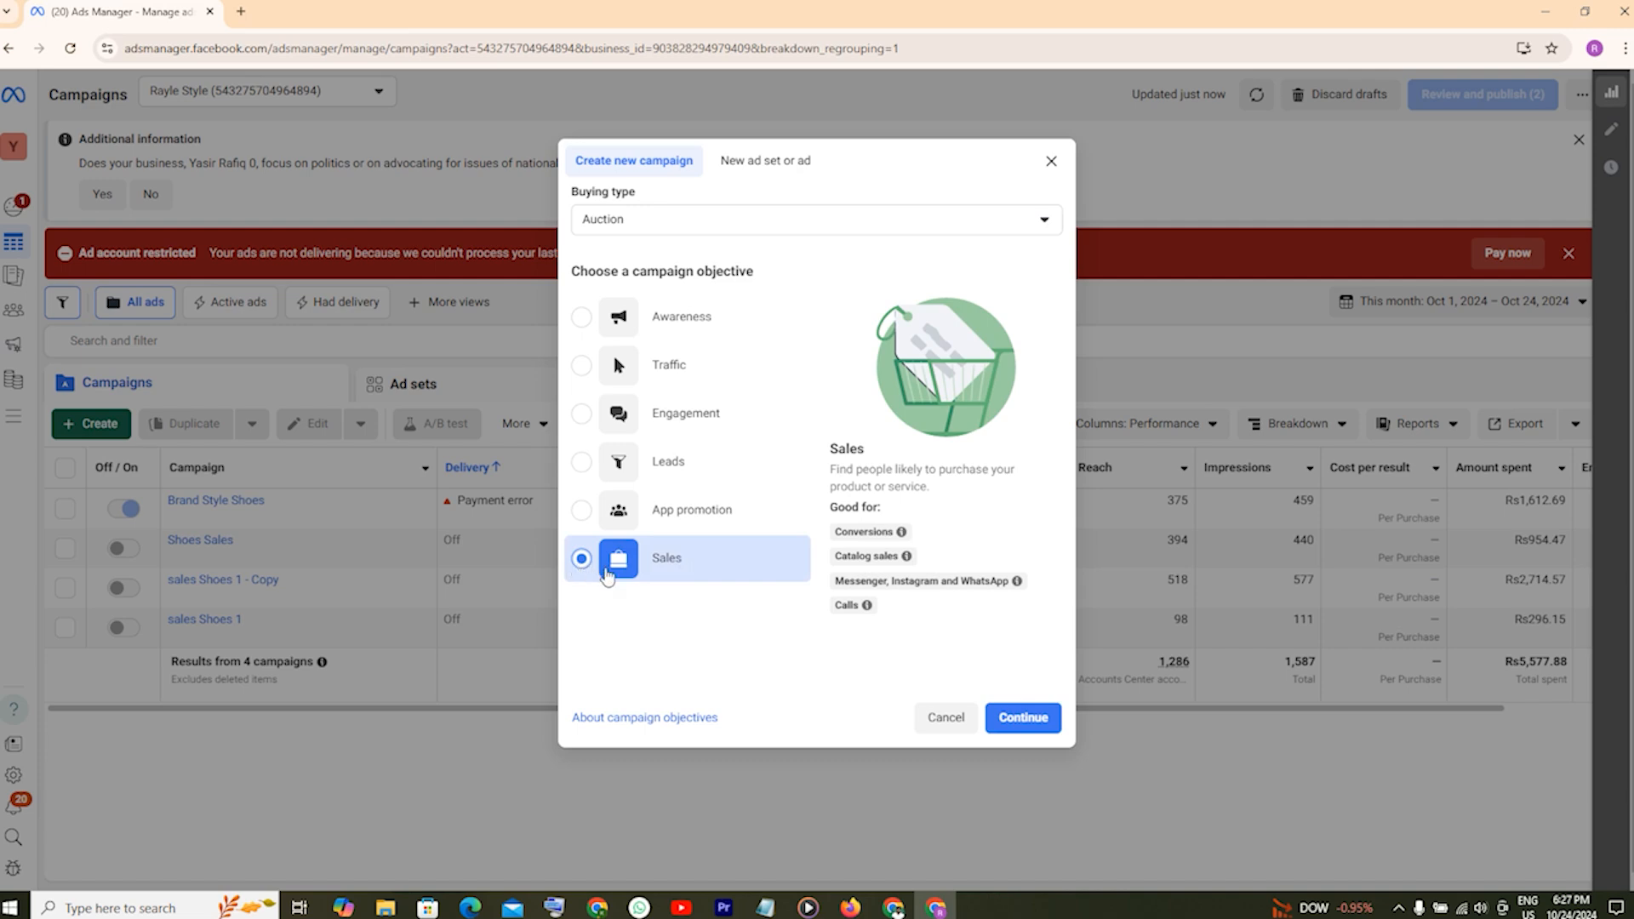
left_click(1026, 722)
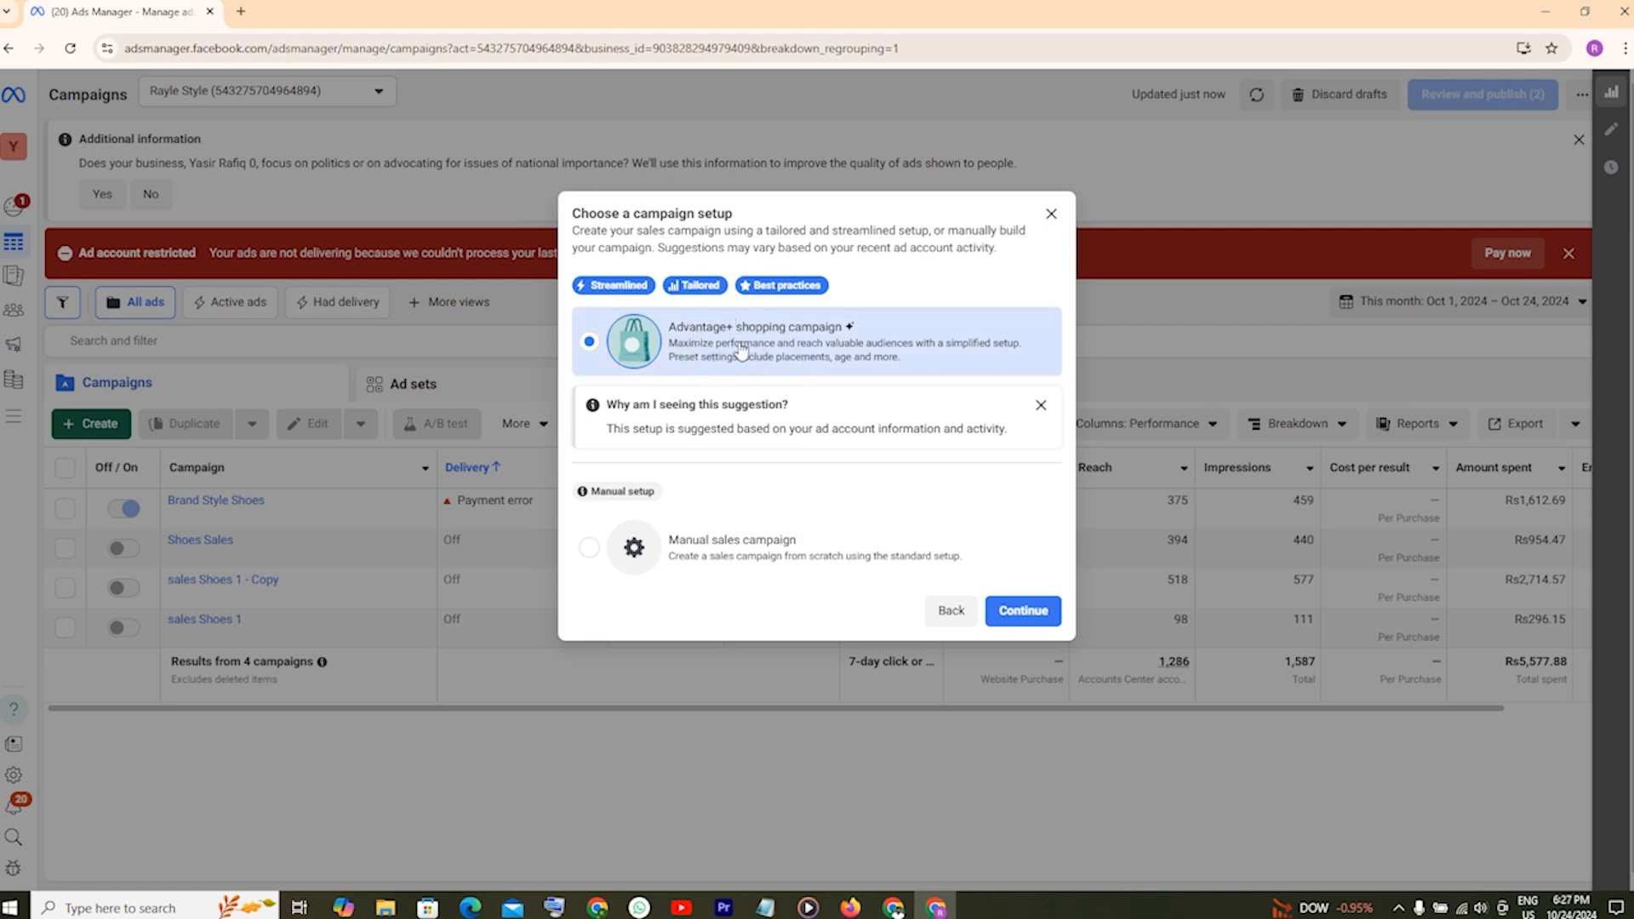
left_click(591, 550)
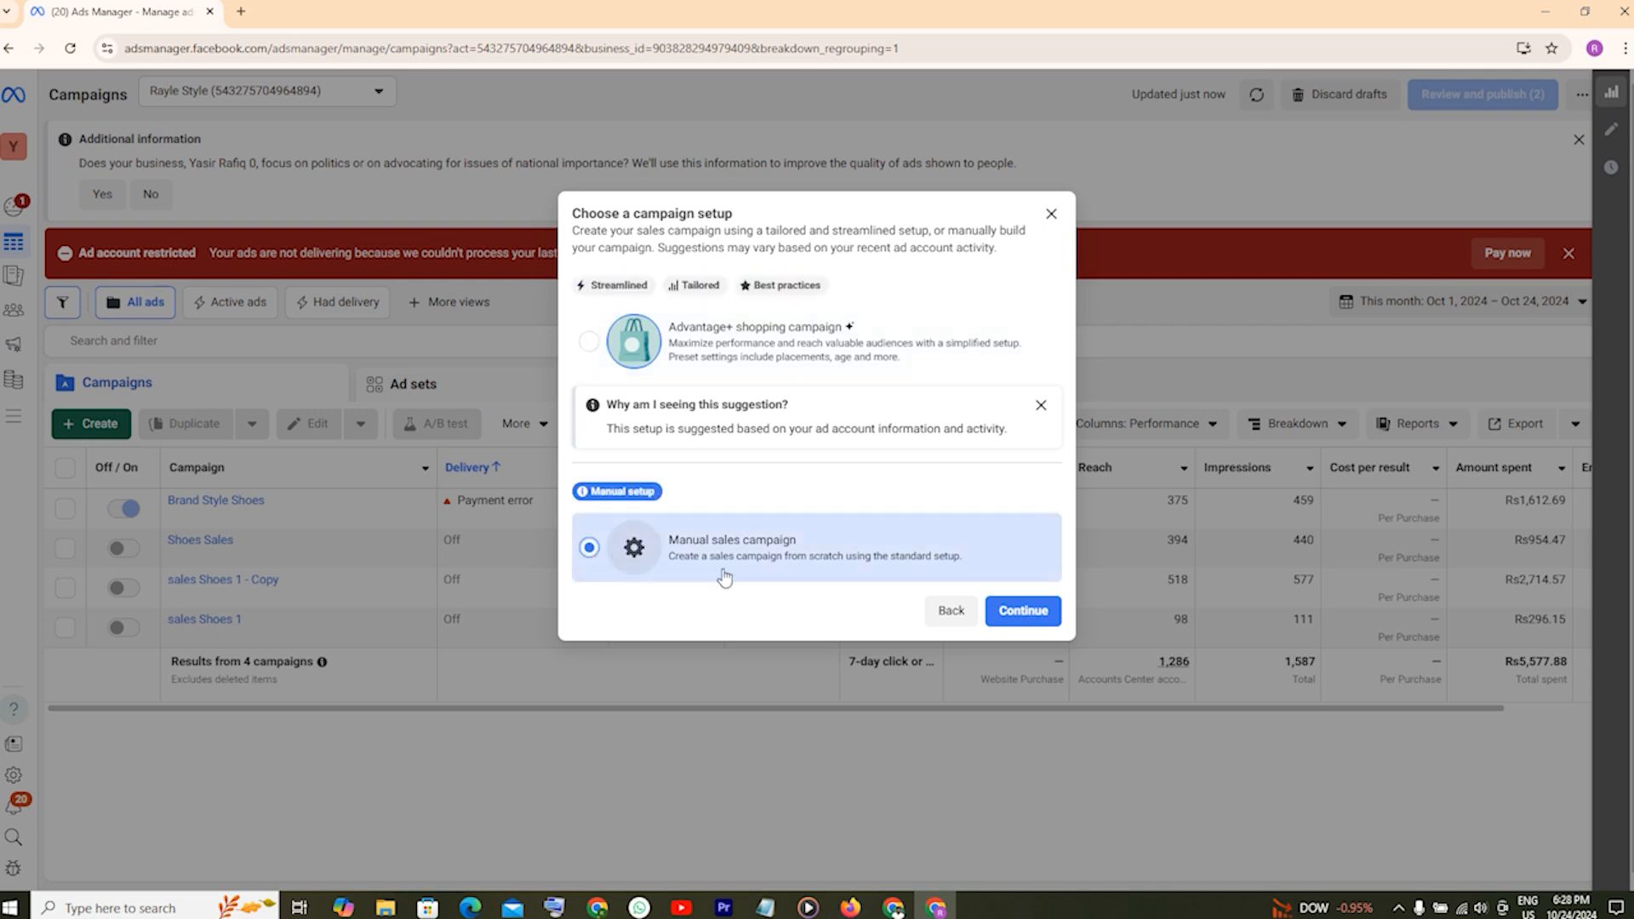
left_click(1004, 612)
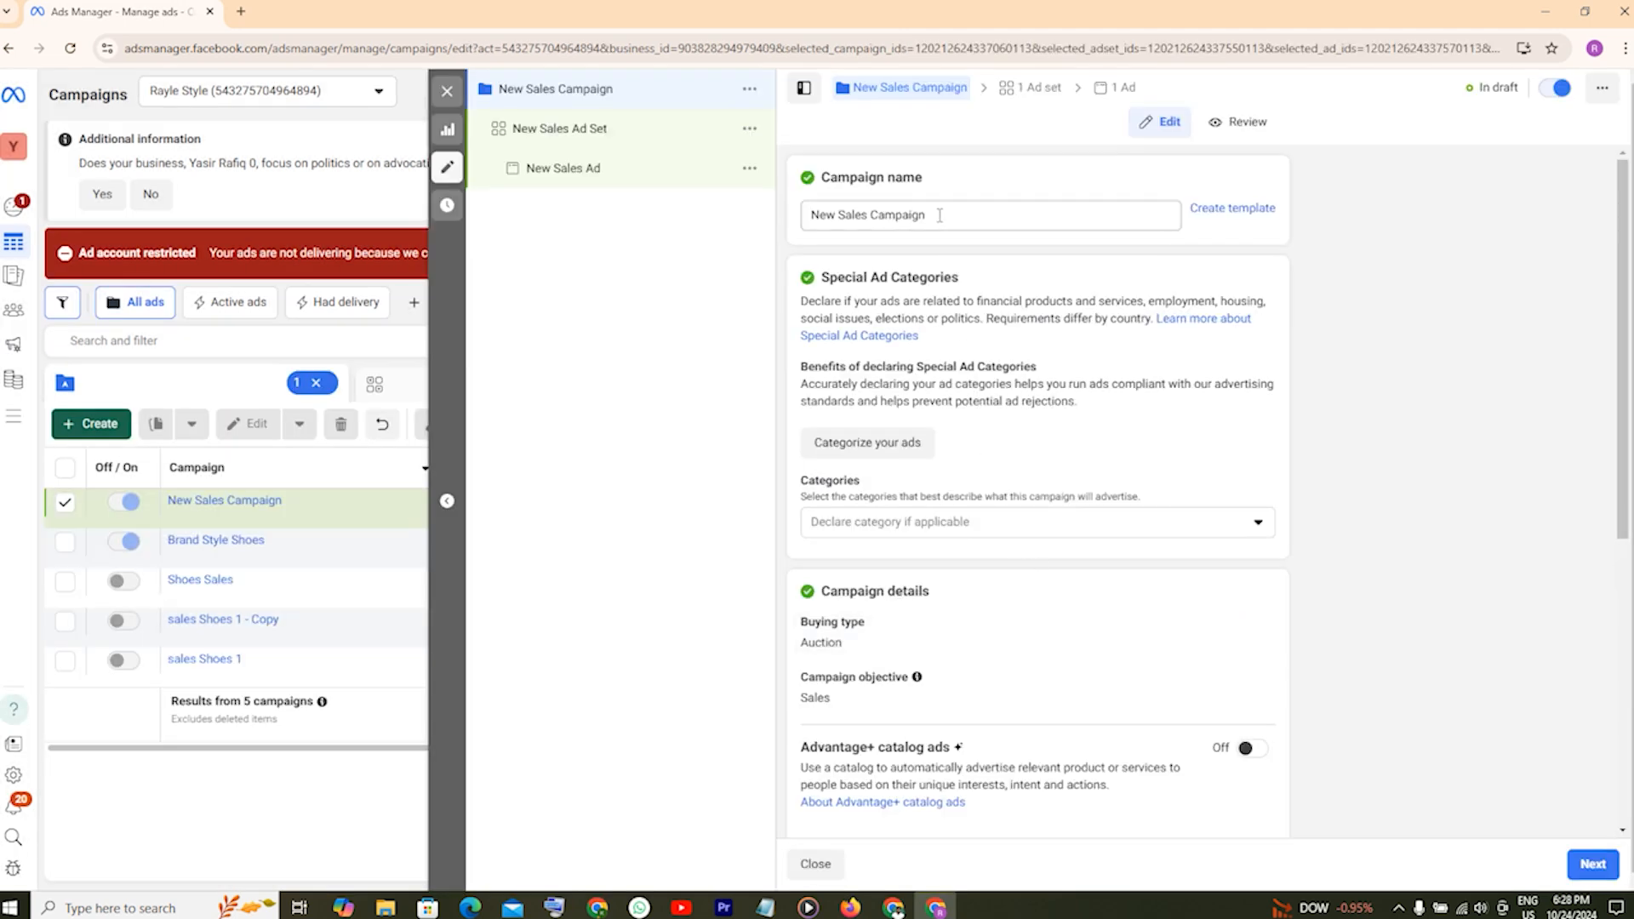
Rename the new sales campaign as "ecommerce ads 1".
triple_click(894, 214)
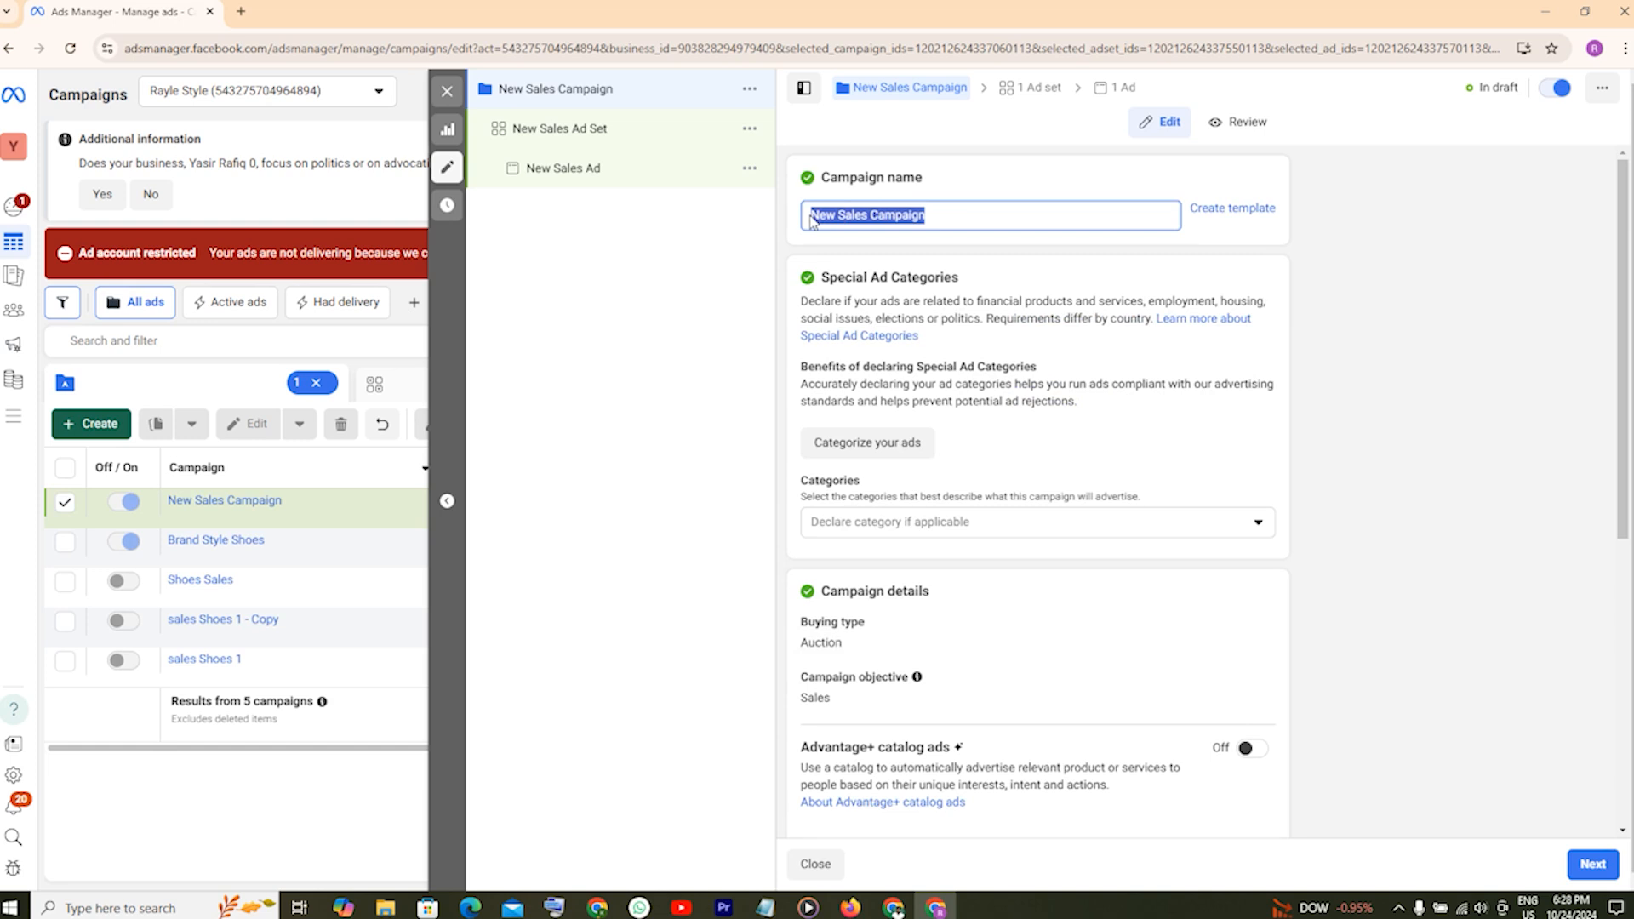
key("Tab")
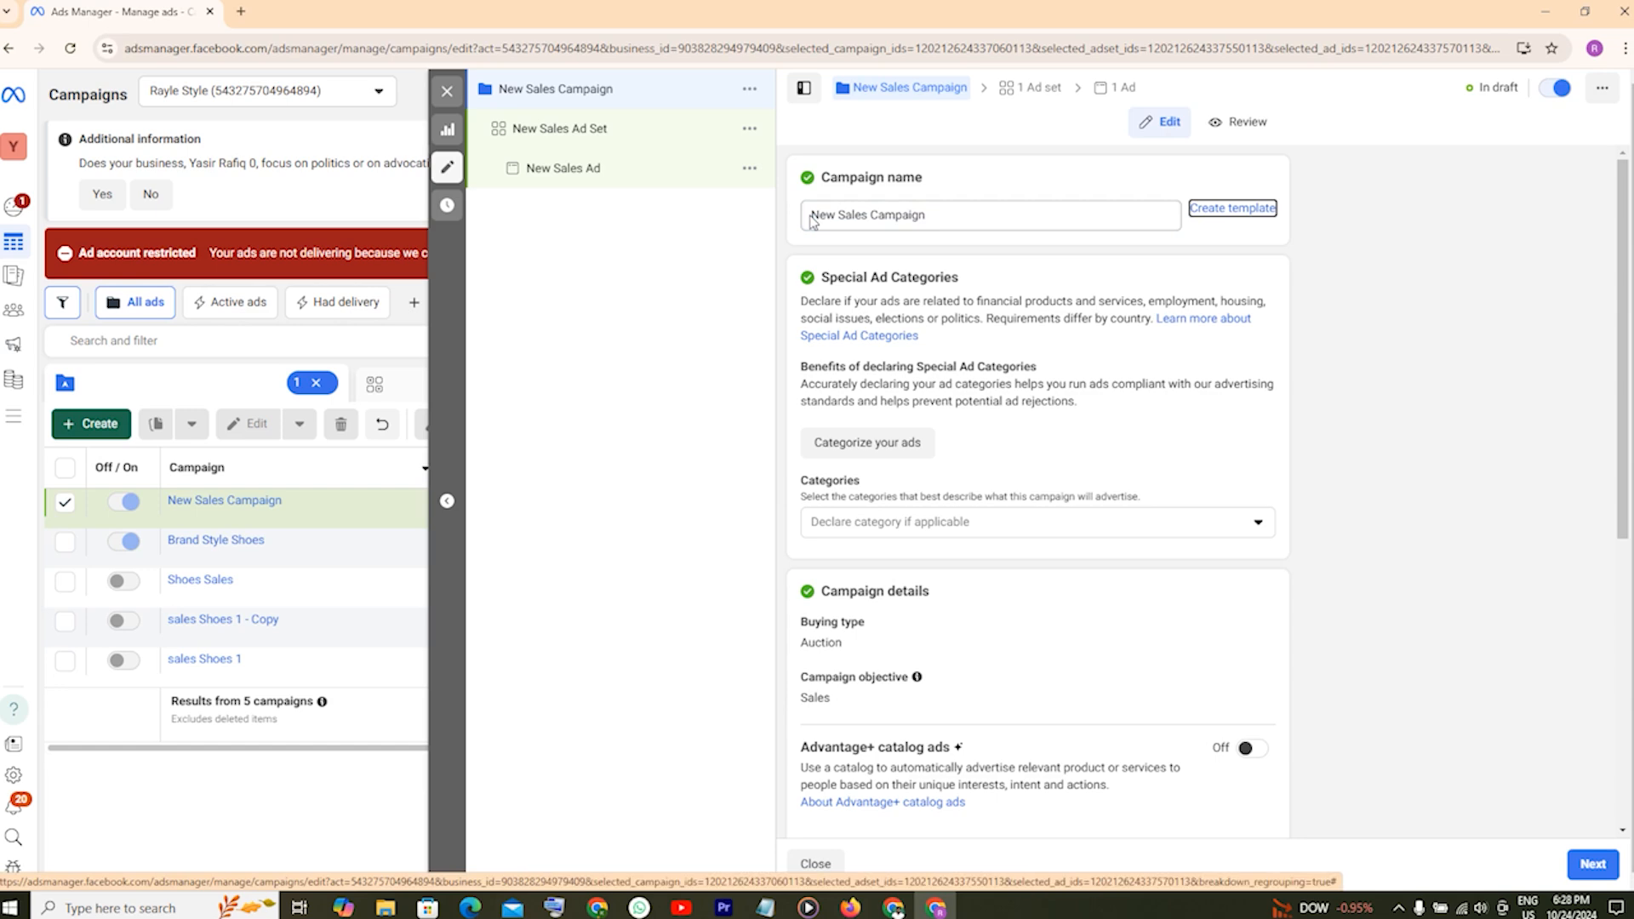
key("ctrl+a")
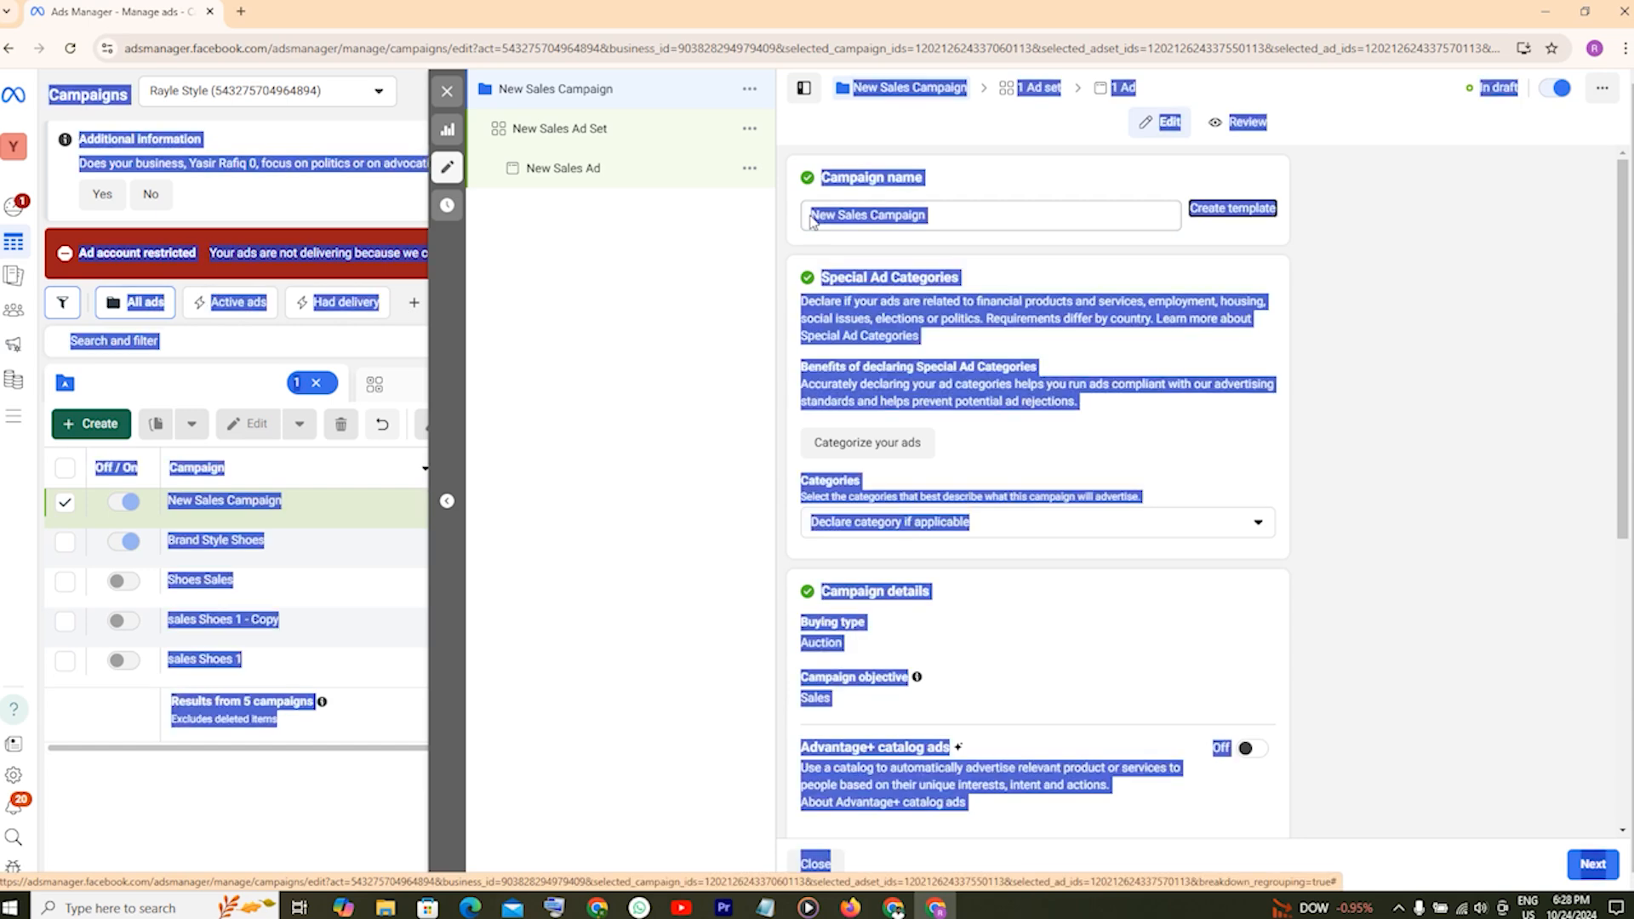
left_click(853, 214)
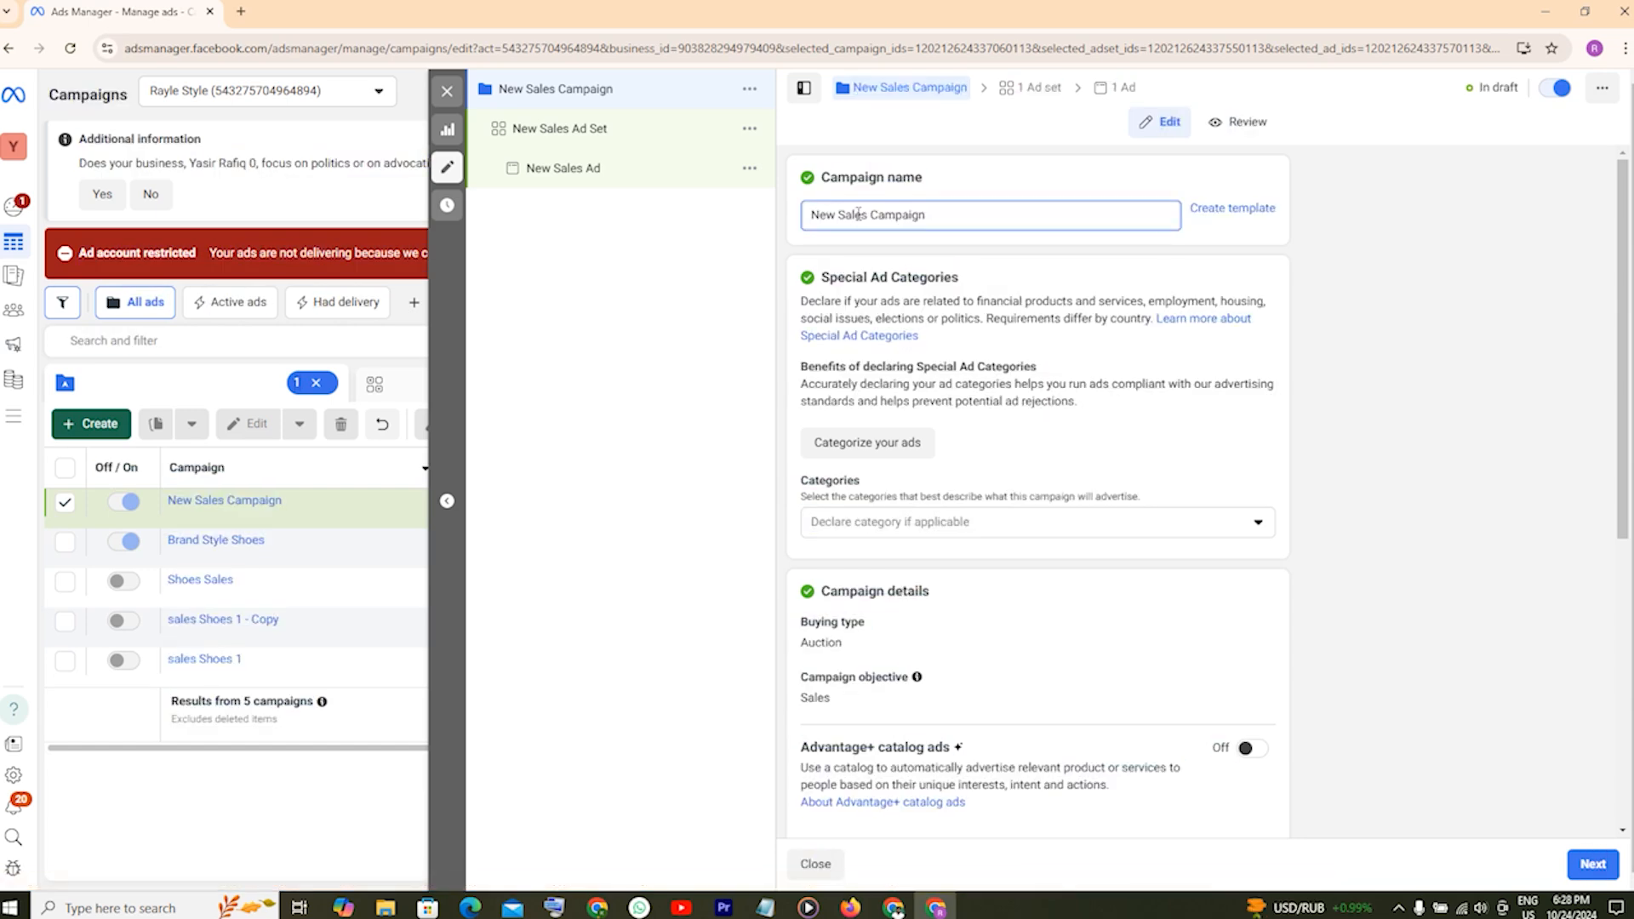
double_click(854, 214)
left_click_drag(816, 214, 937, 210)
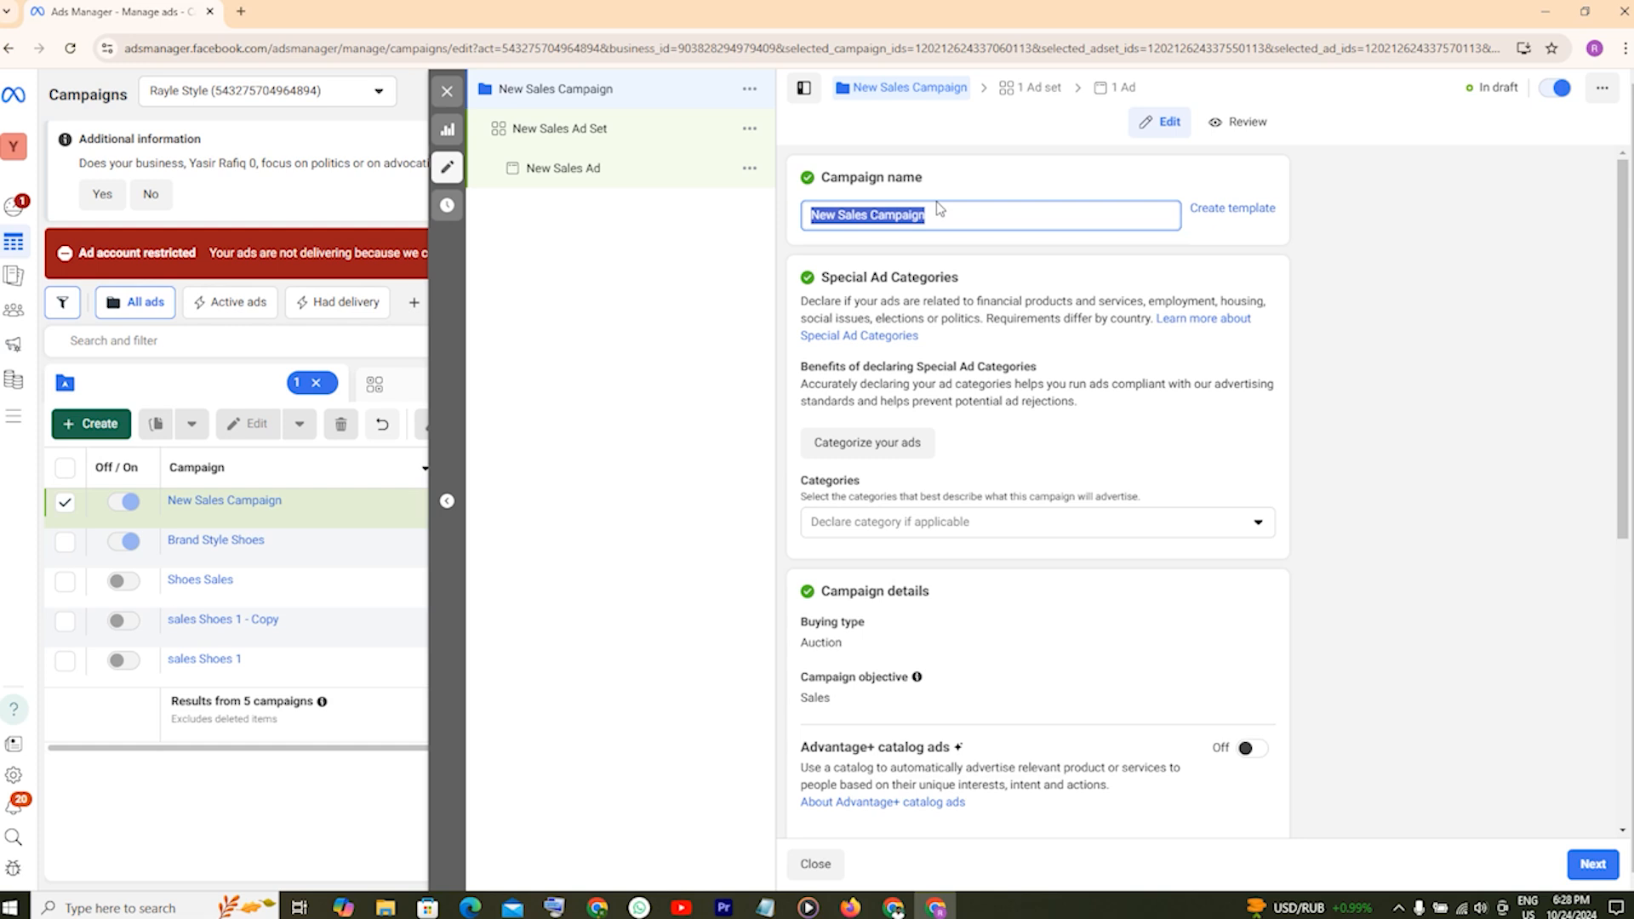
type("eco")
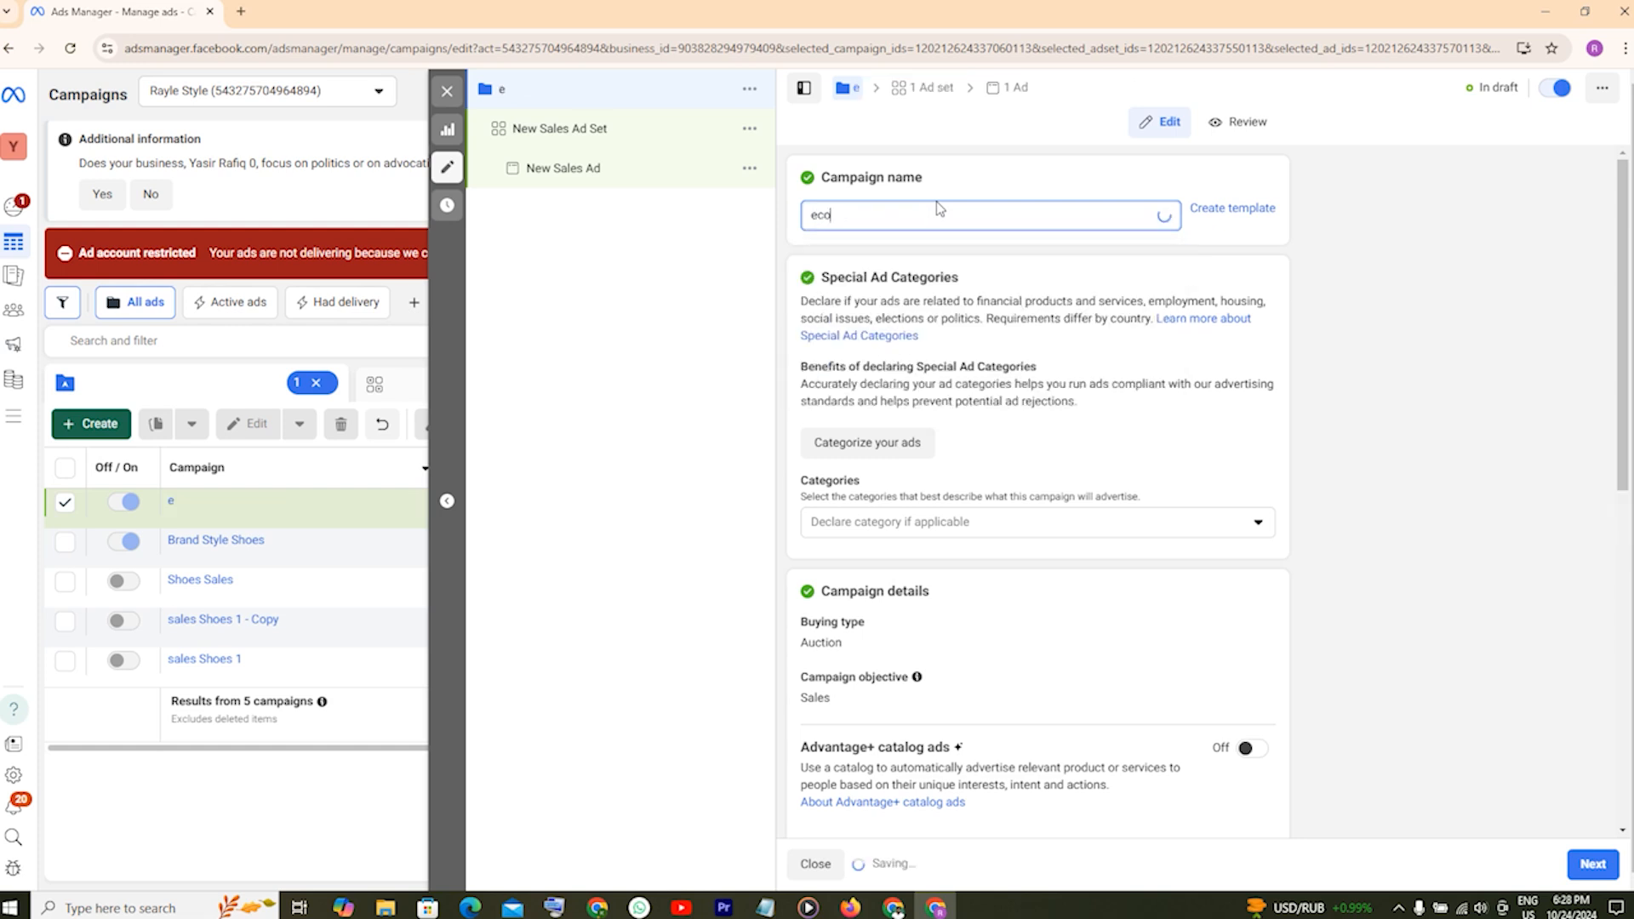
type("mmerce")
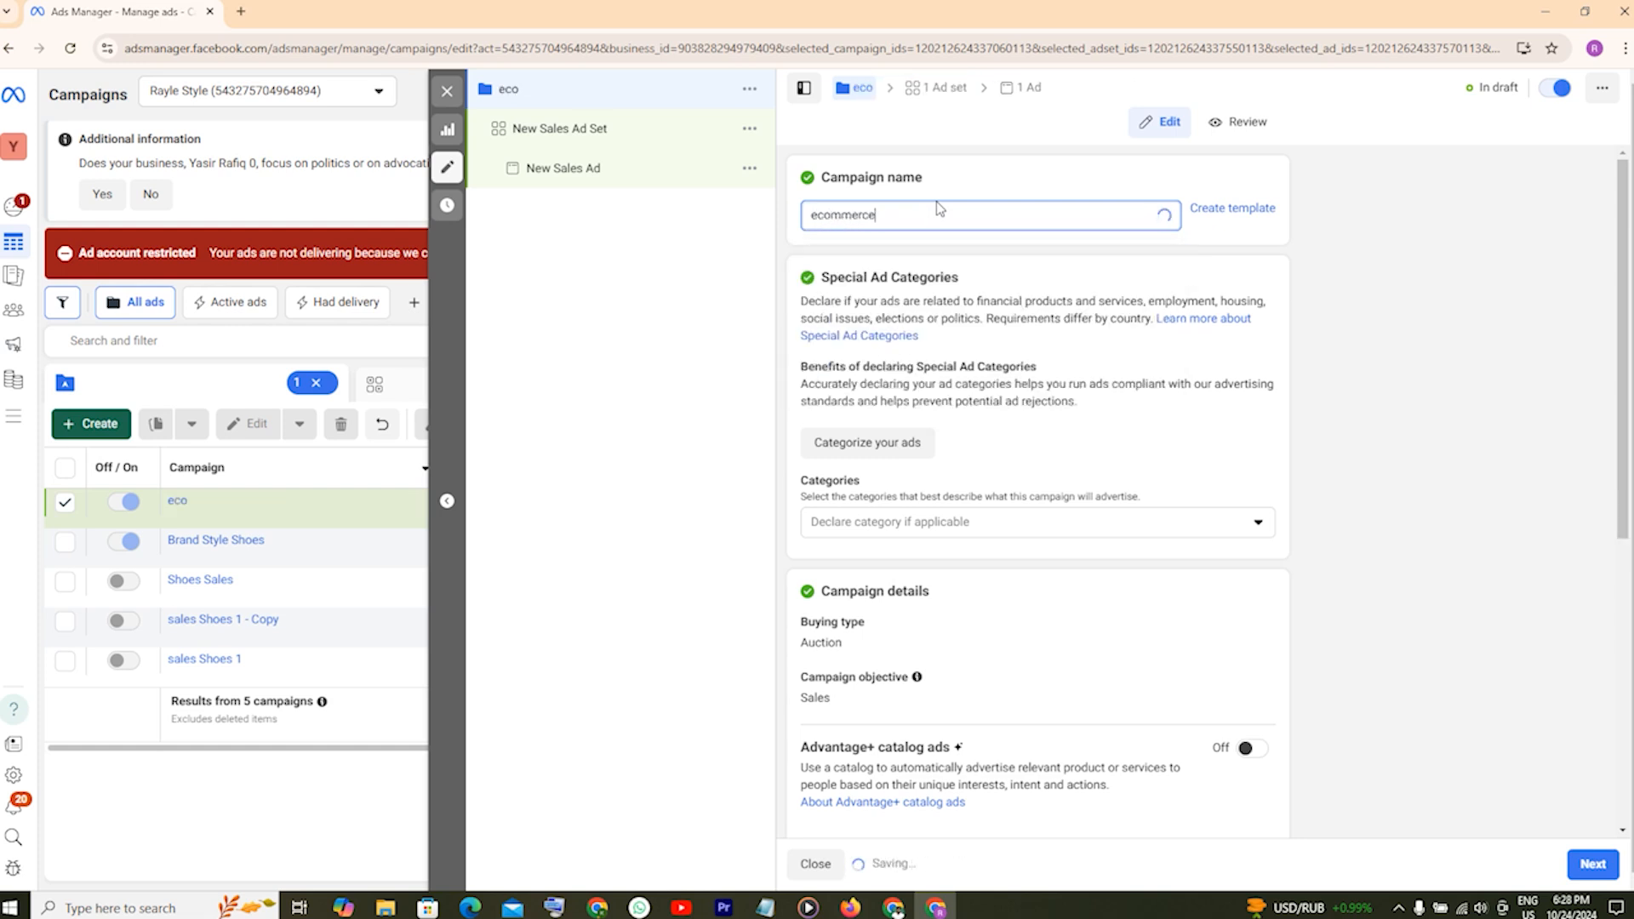
type(" ads")
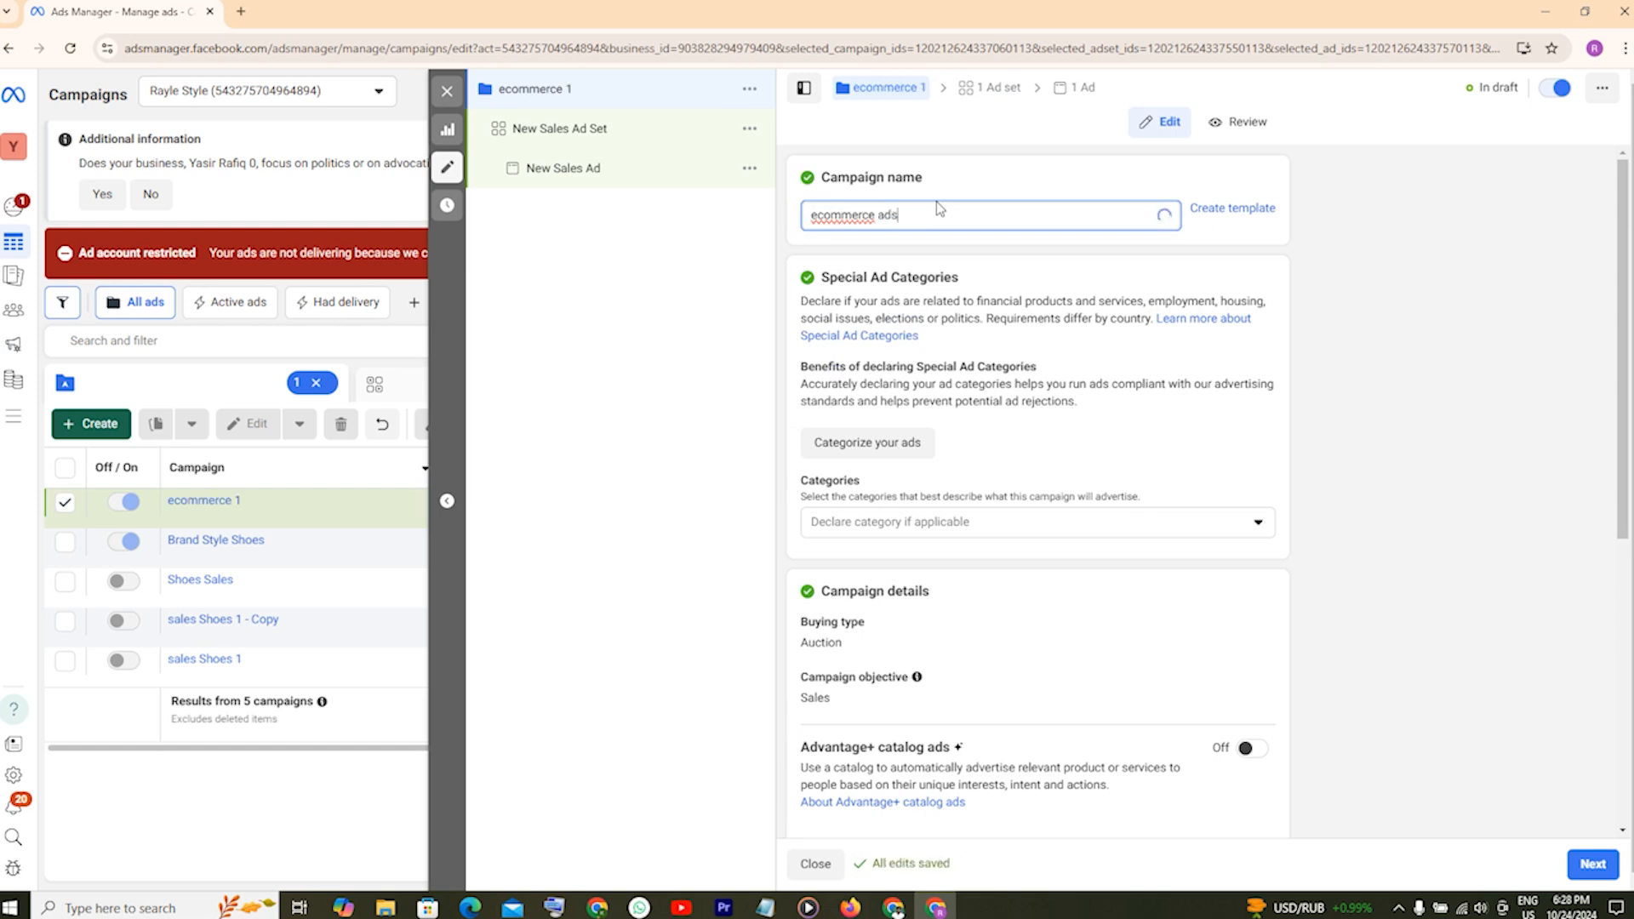
type(" 1")
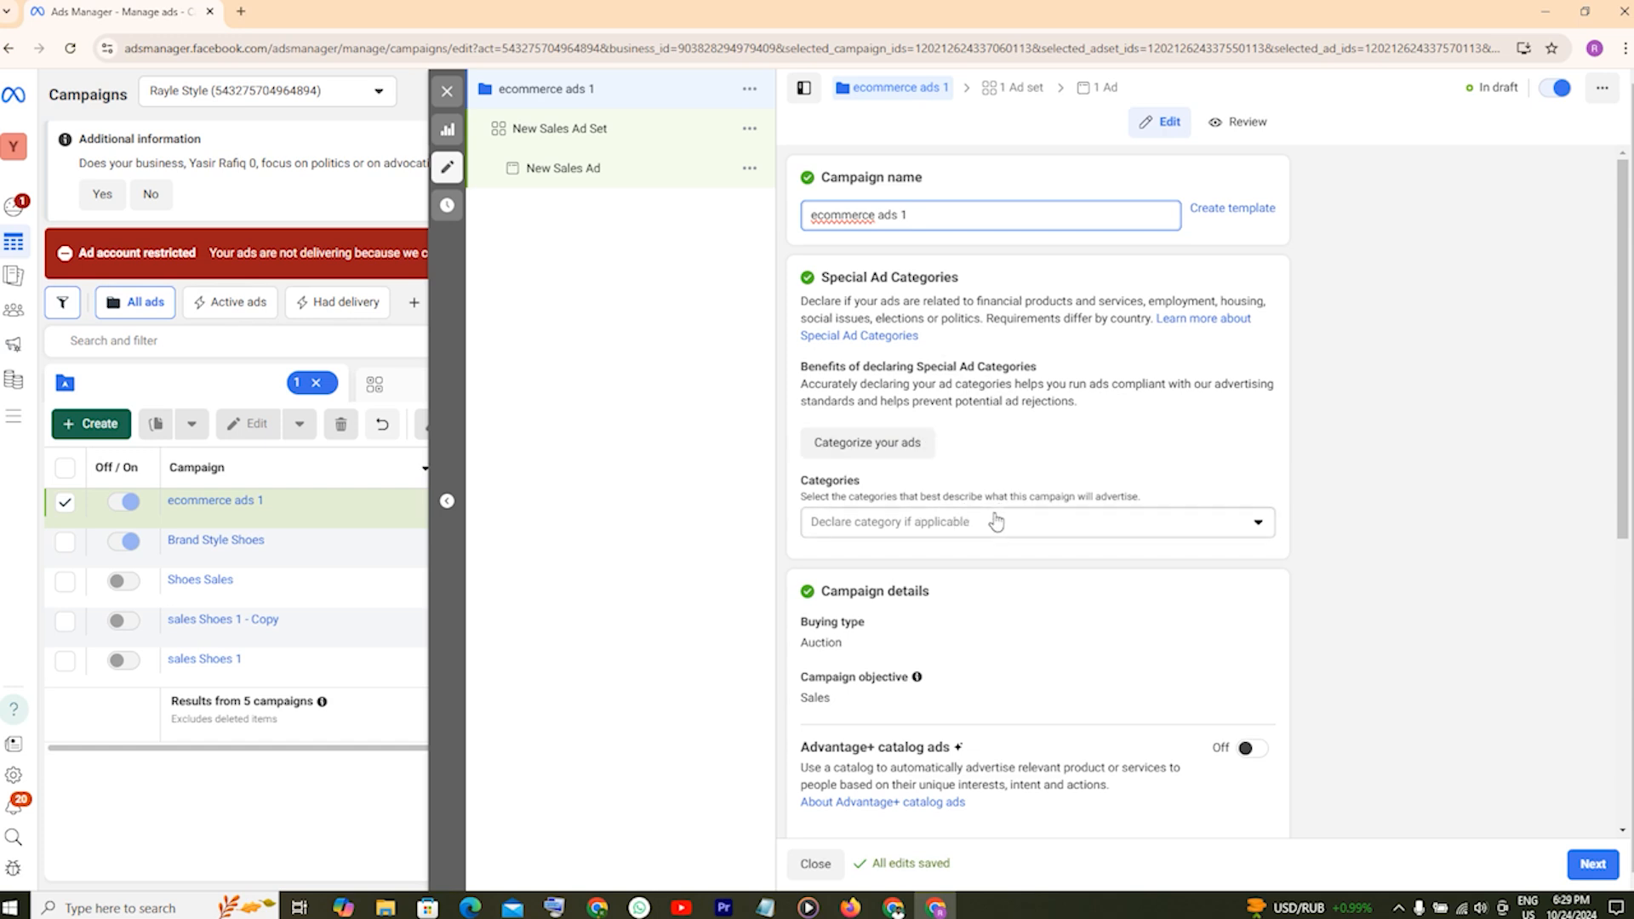
Review the campaign's special ad categories, catalog ads, spending limit, Advantage campaign budget, A/B test and reporting settings.
left_click(1183, 533)
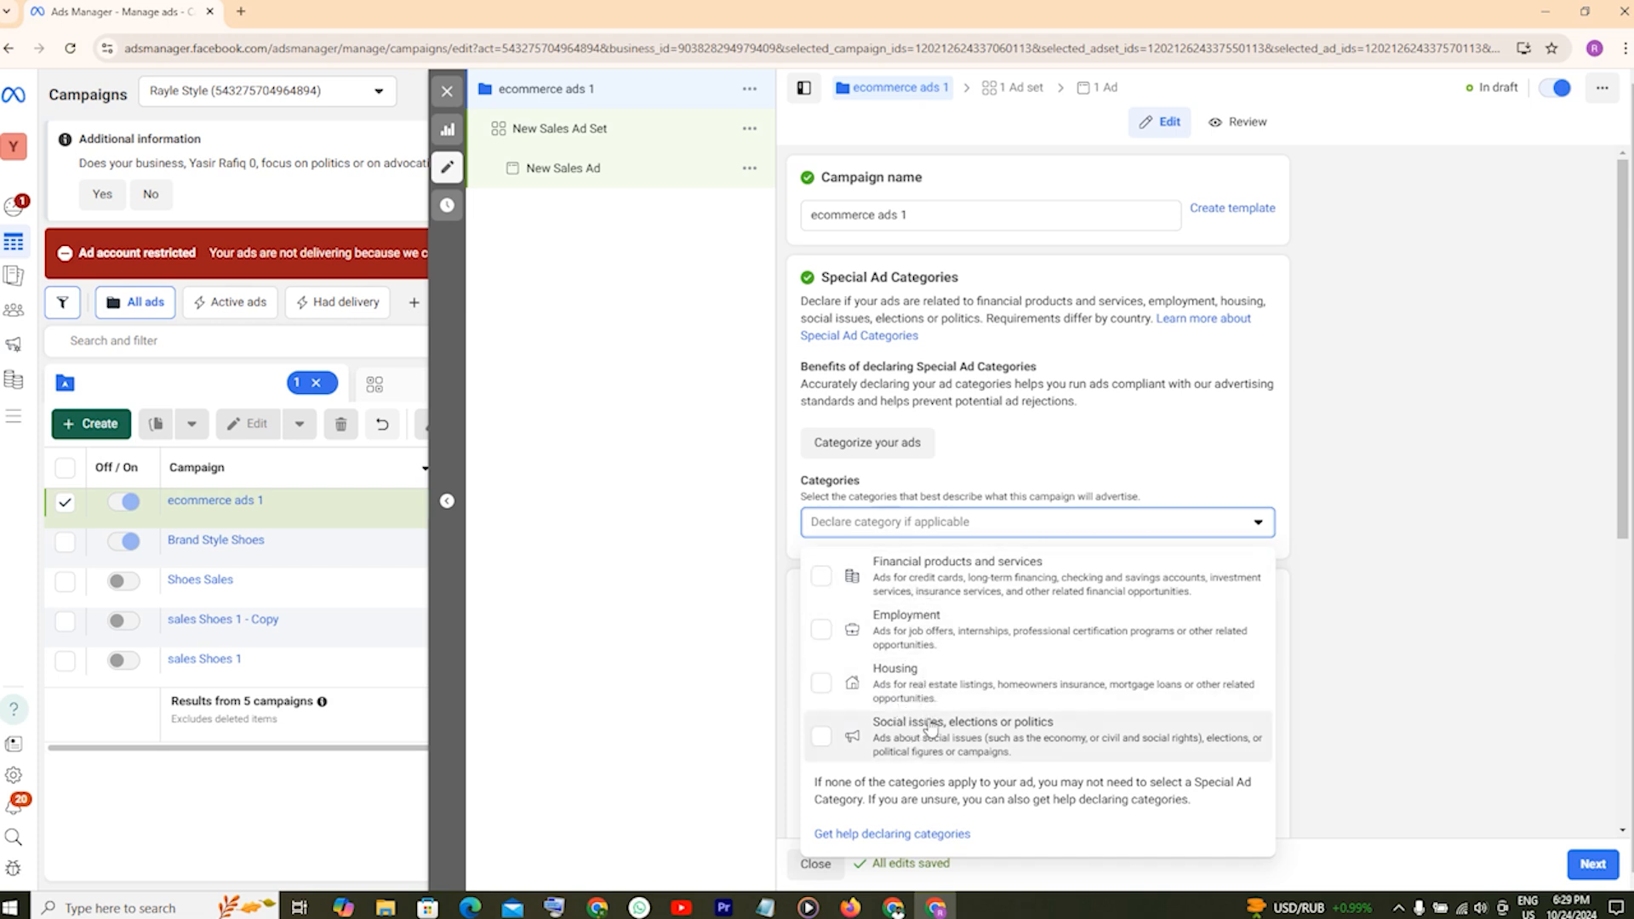
left_click(1393, 652)
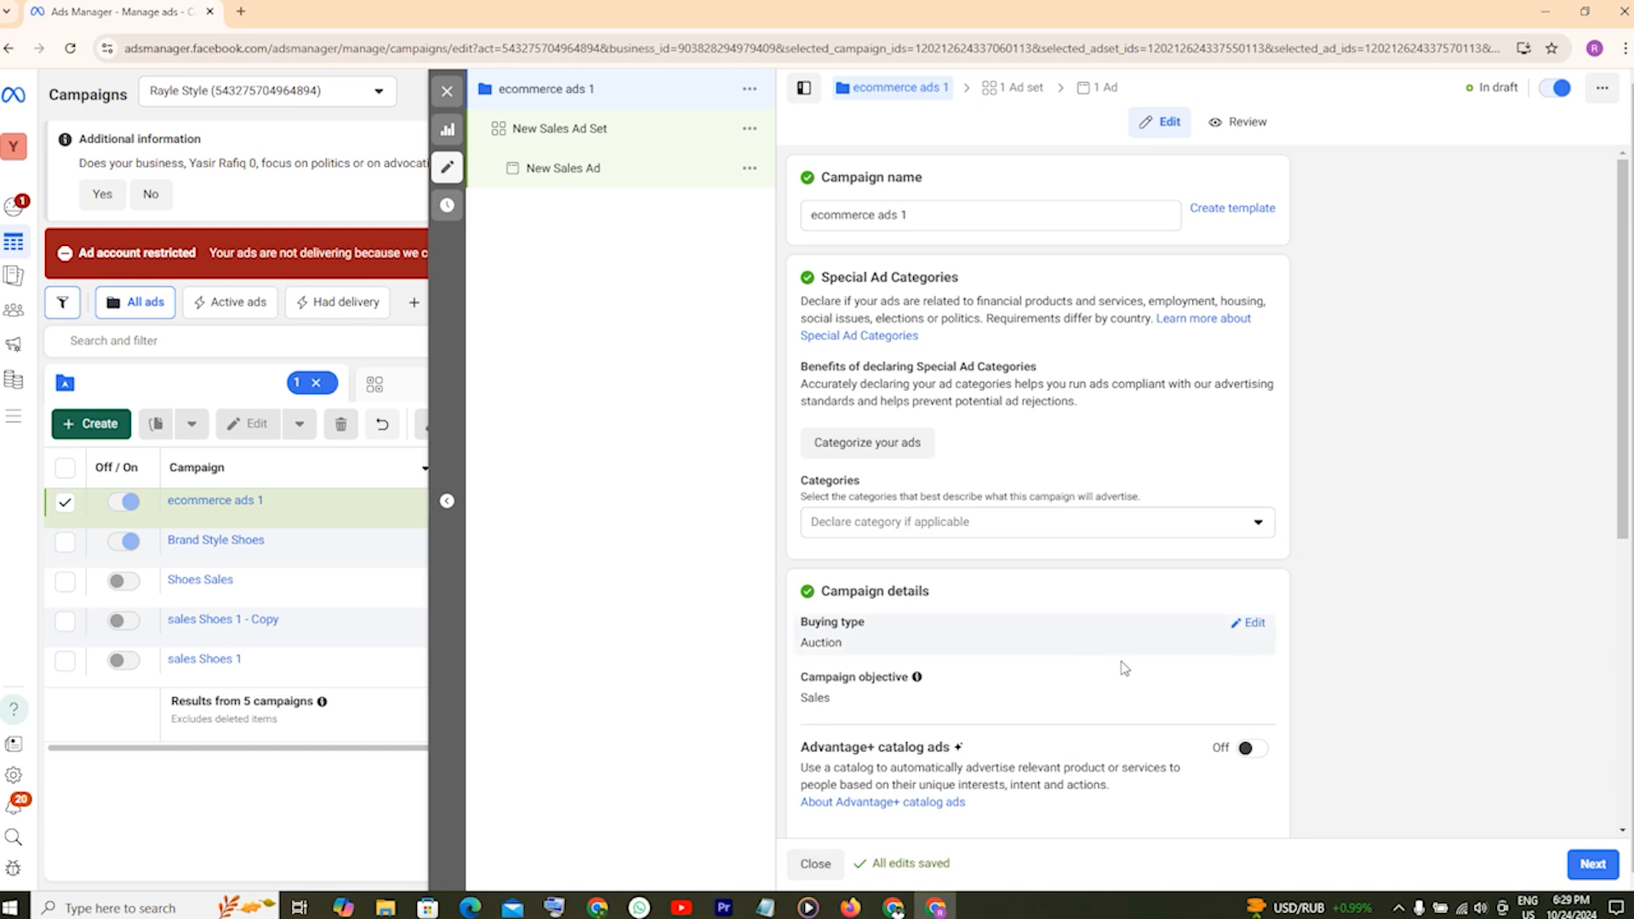
scroll(1132, 669, "down", 1)
scroll(1138, 669, "down", 1)
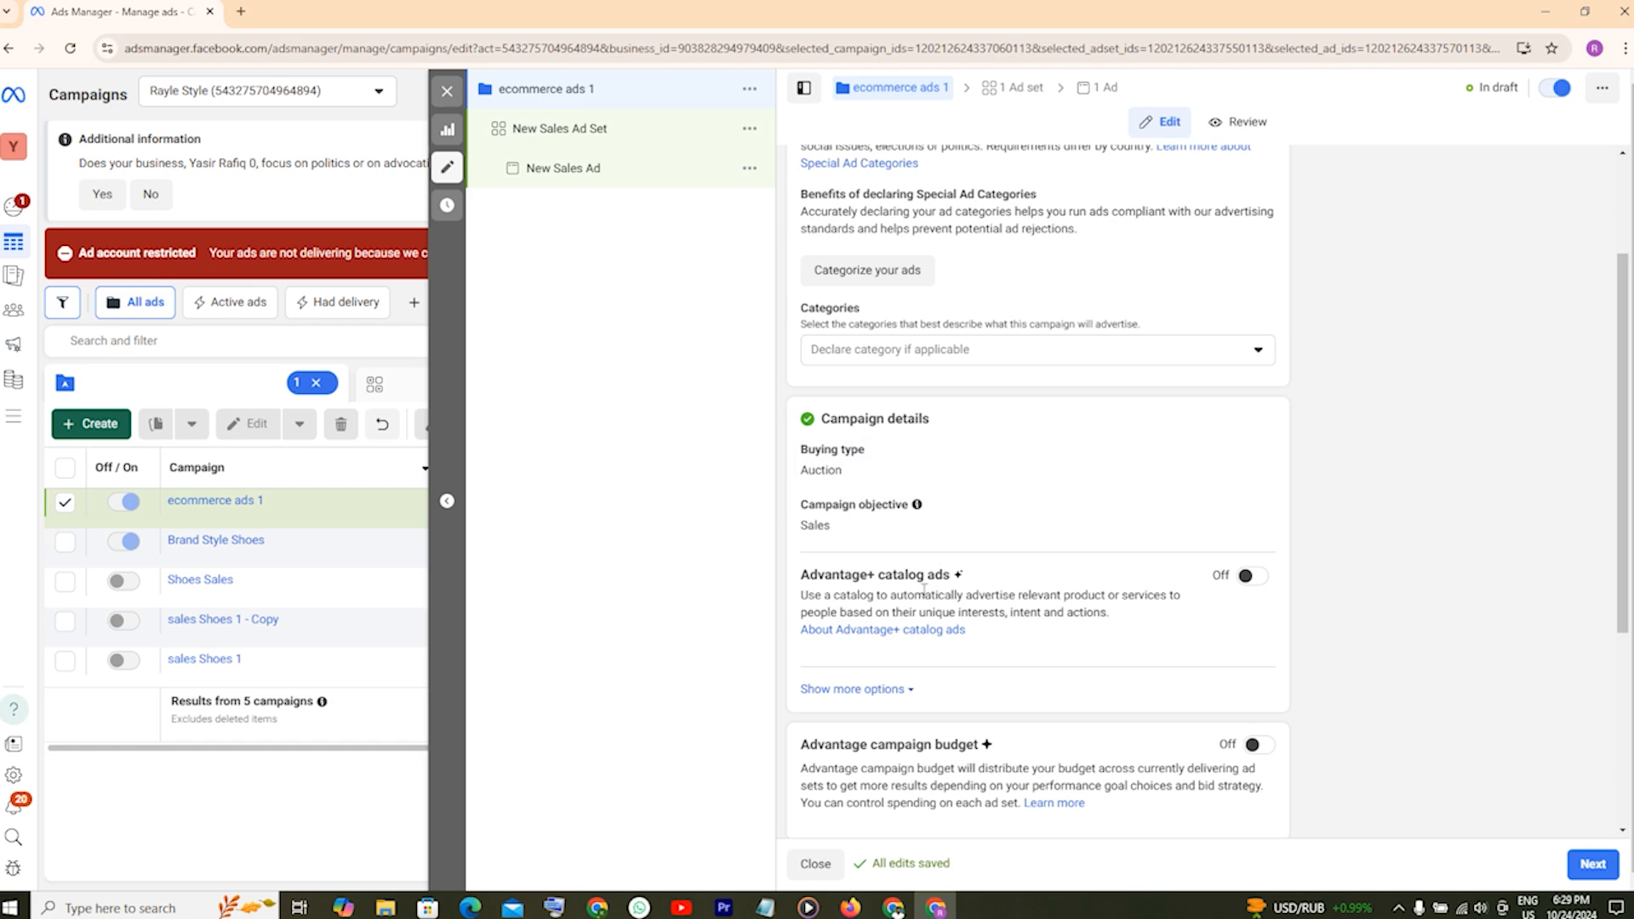
scroll(949, 588, "down", 2)
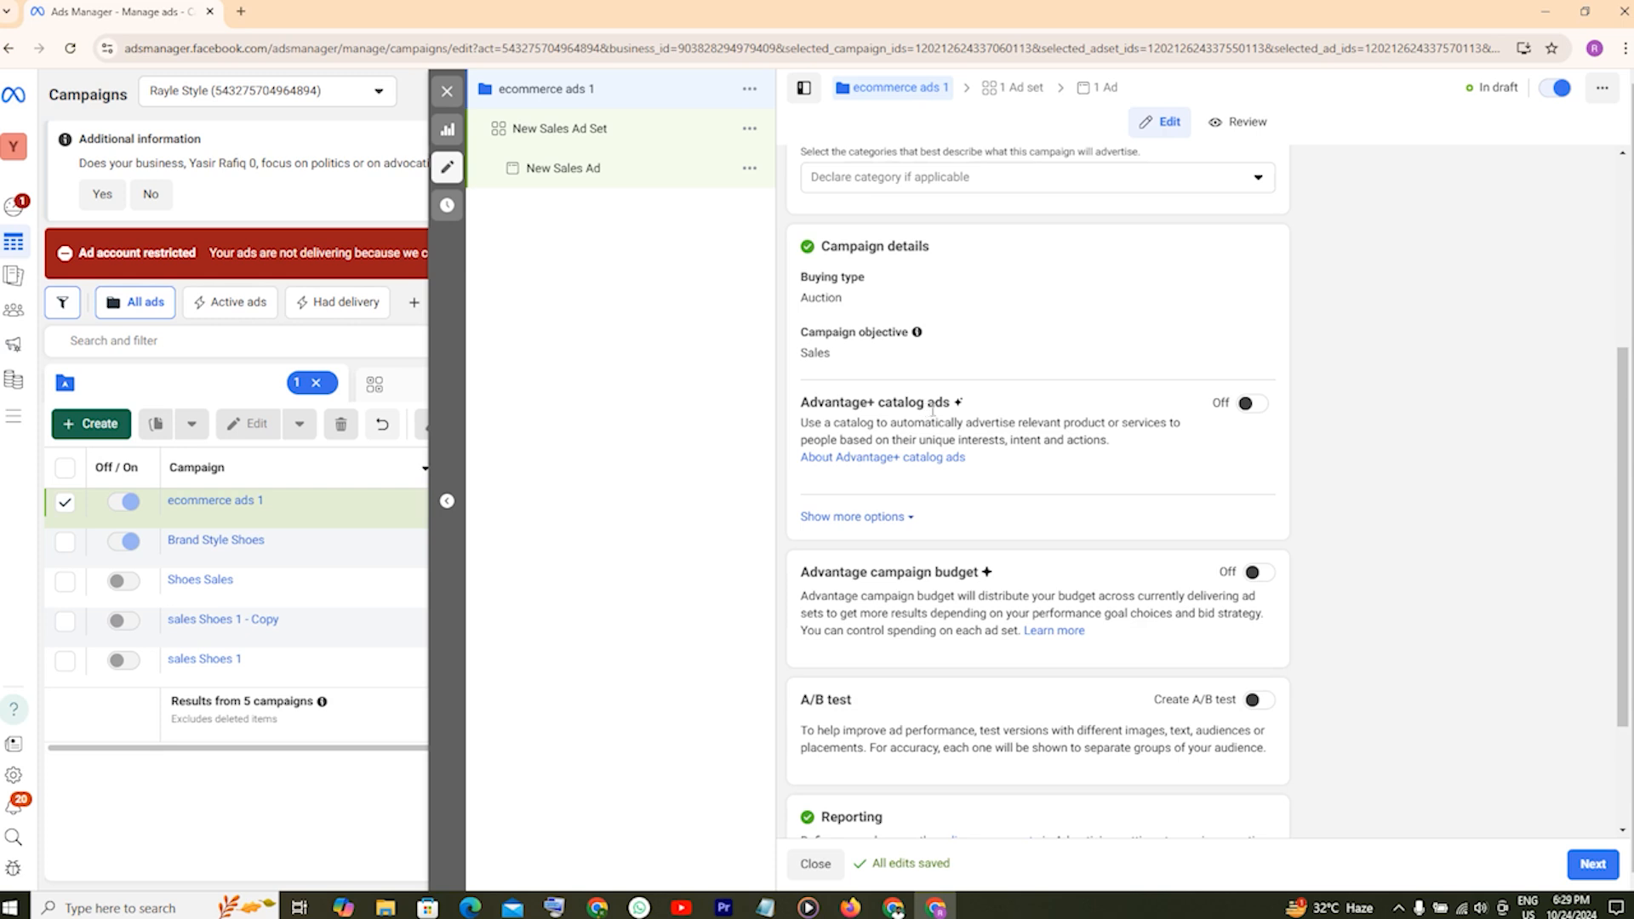
left_click(916, 520)
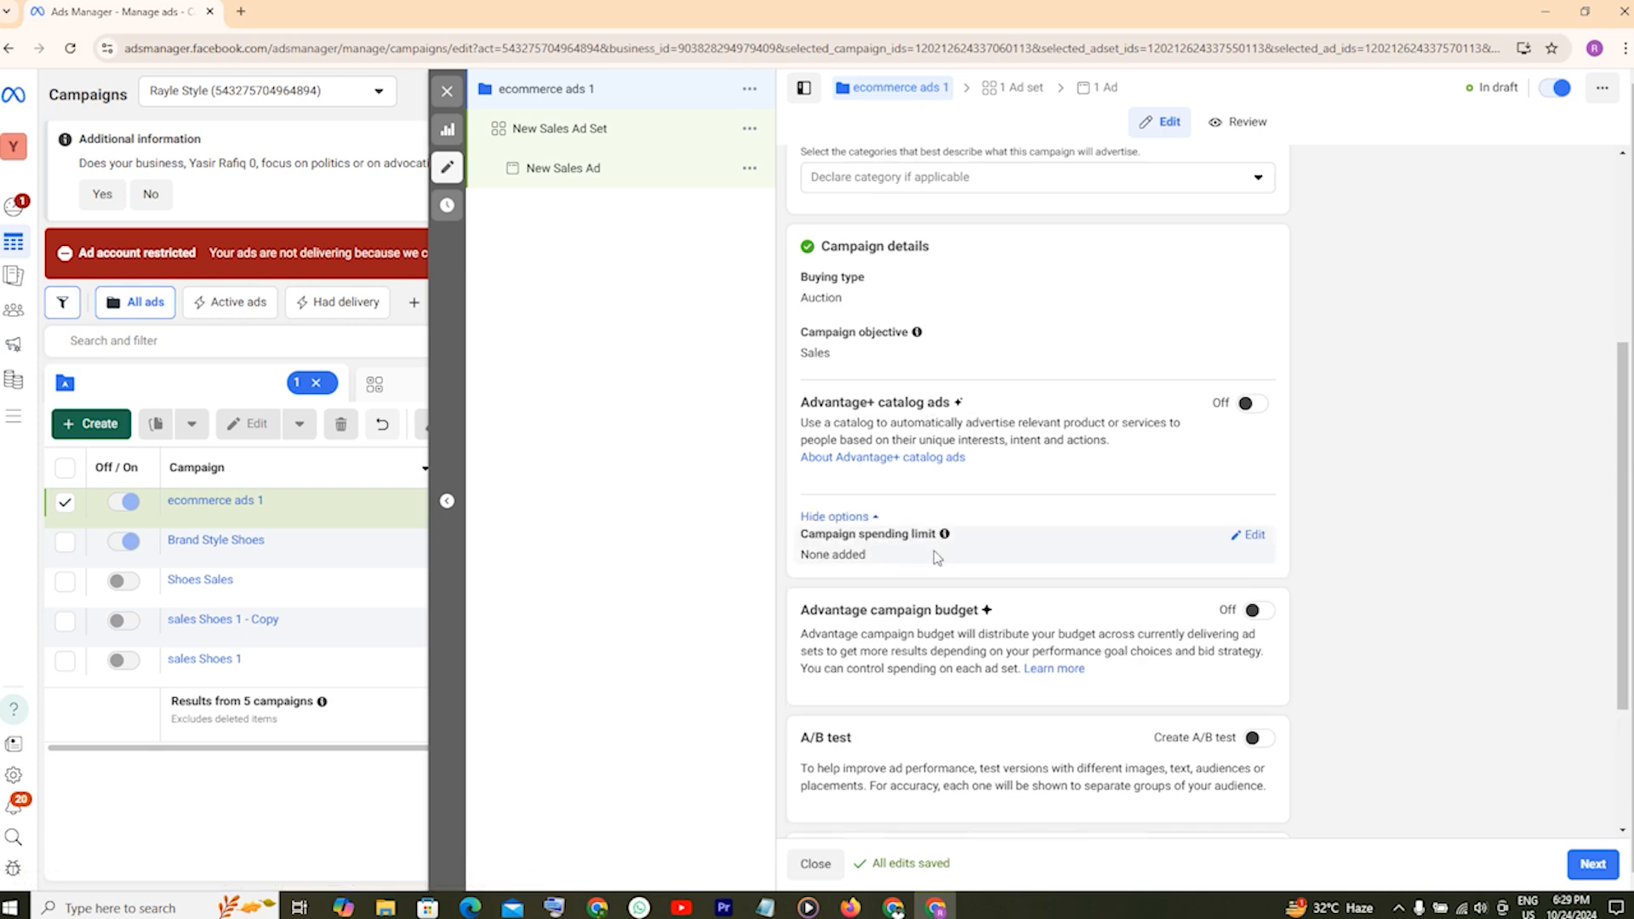
scroll(939, 555, "down", 3)
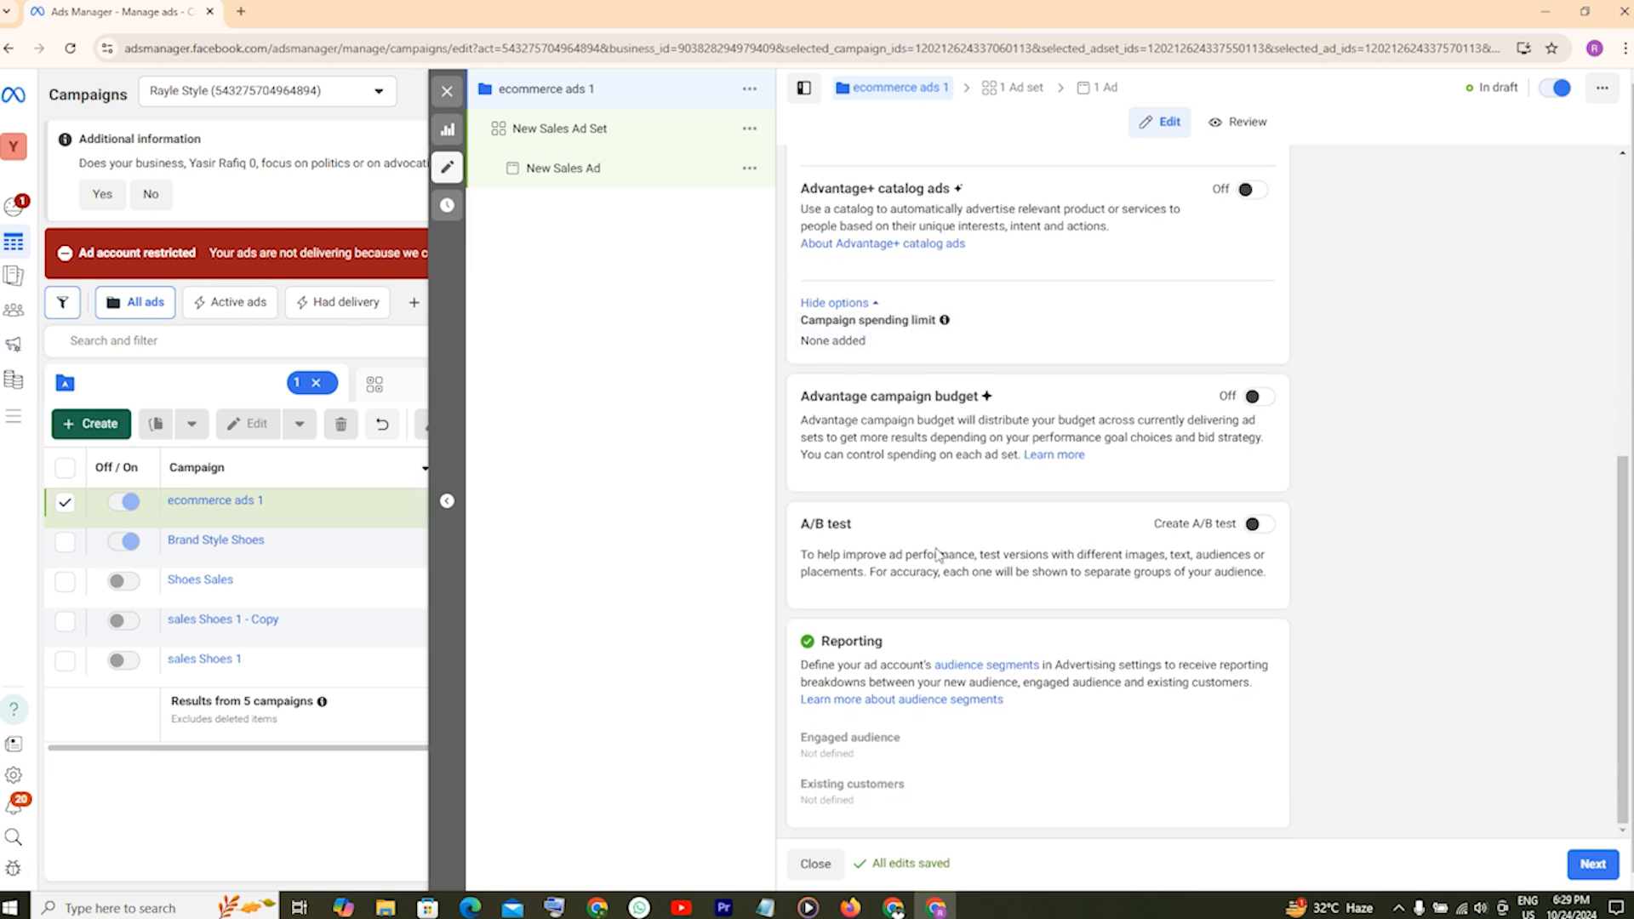
scroll(979, 533, "down", 1)
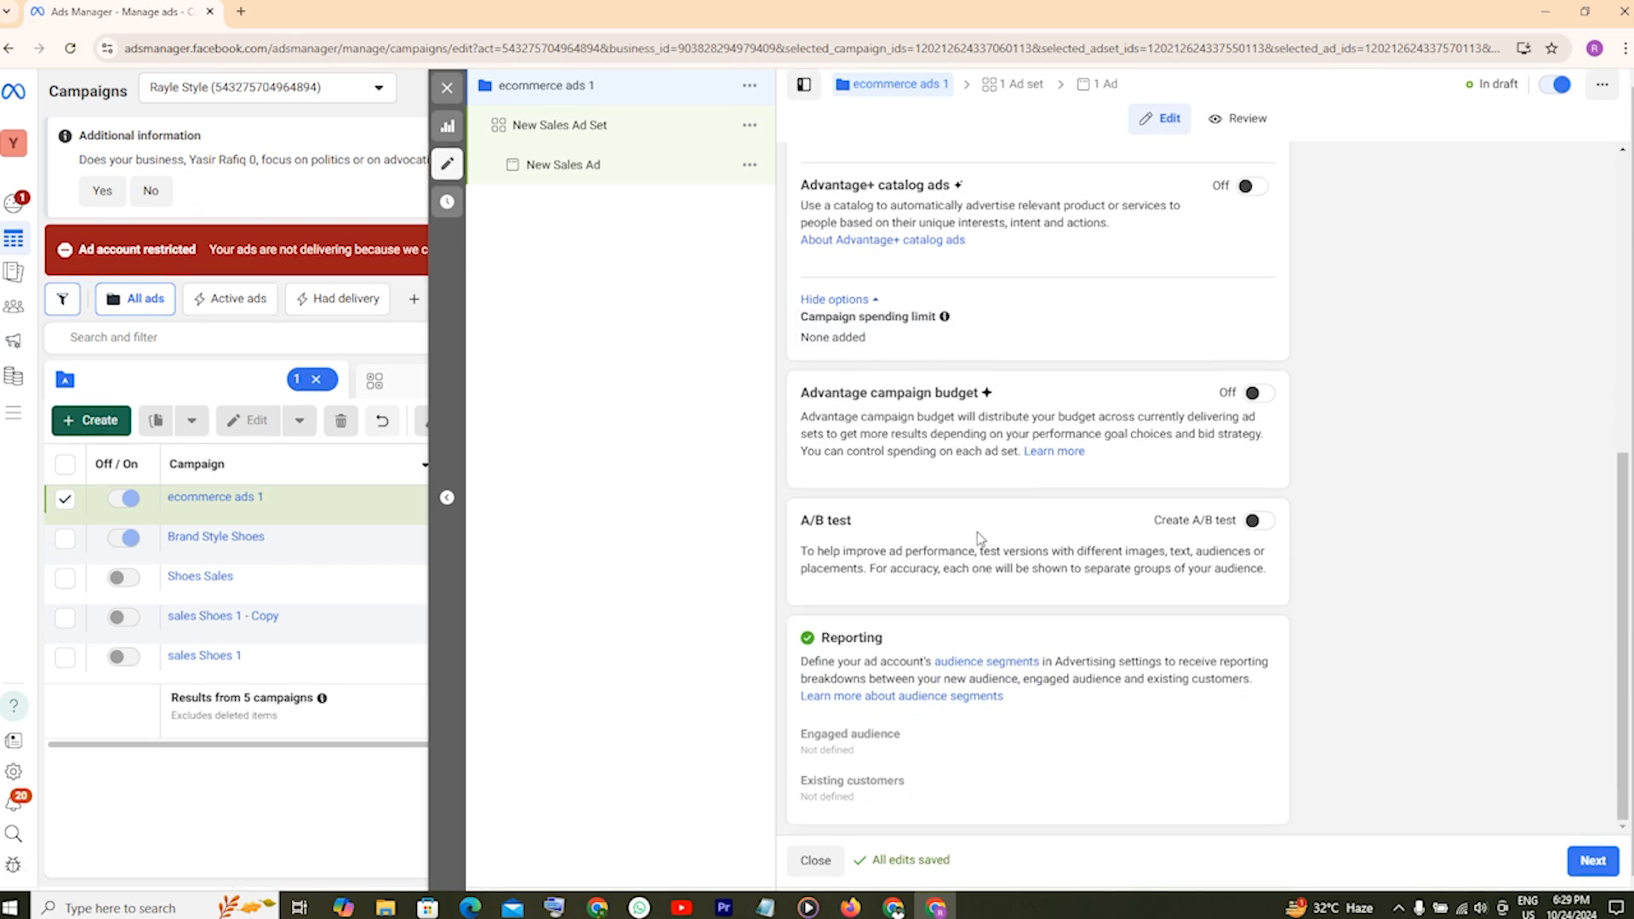
scroll(977, 531, "up", 2)
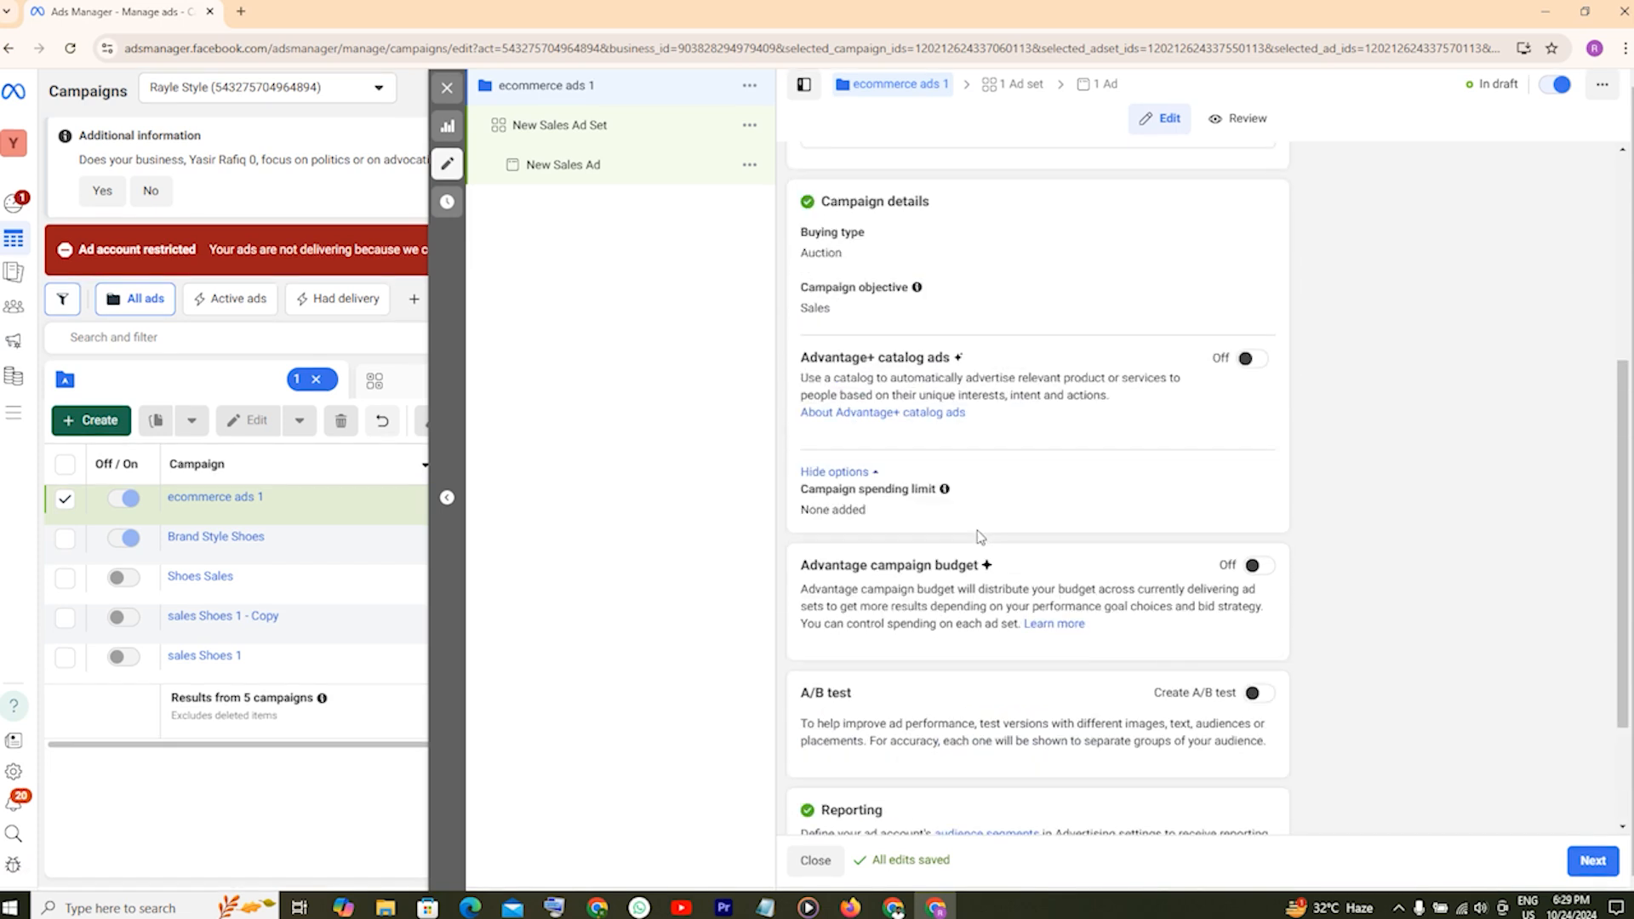
scroll(982, 536, "down", 2)
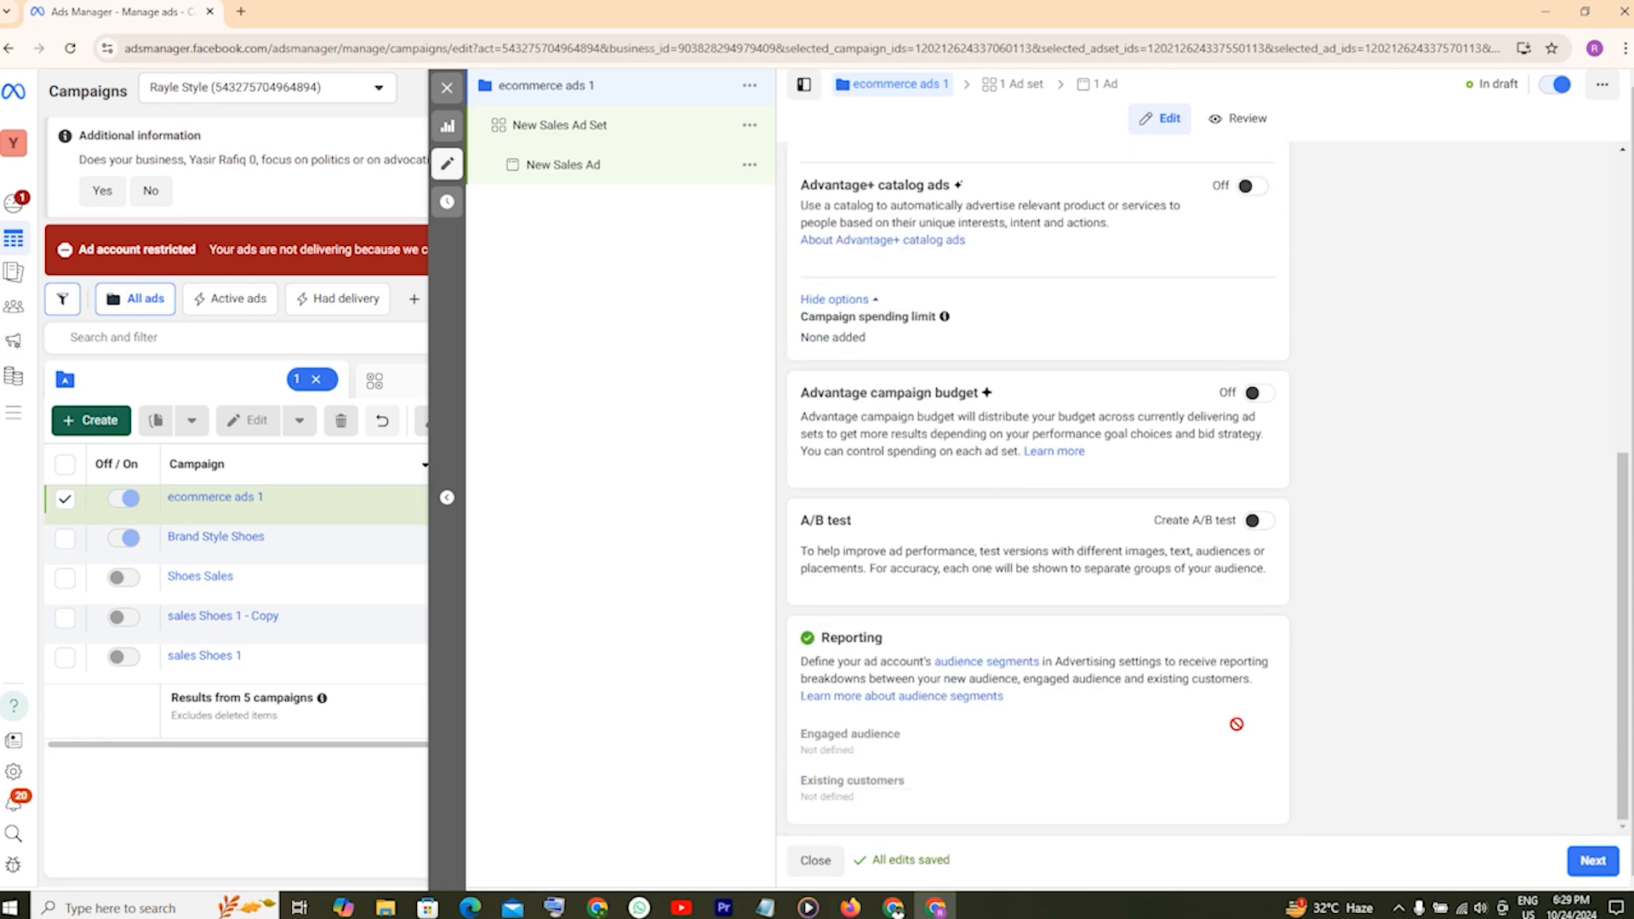
scroll(1233, 725, "up", 1)
scroll(1233, 725, "up", 5)
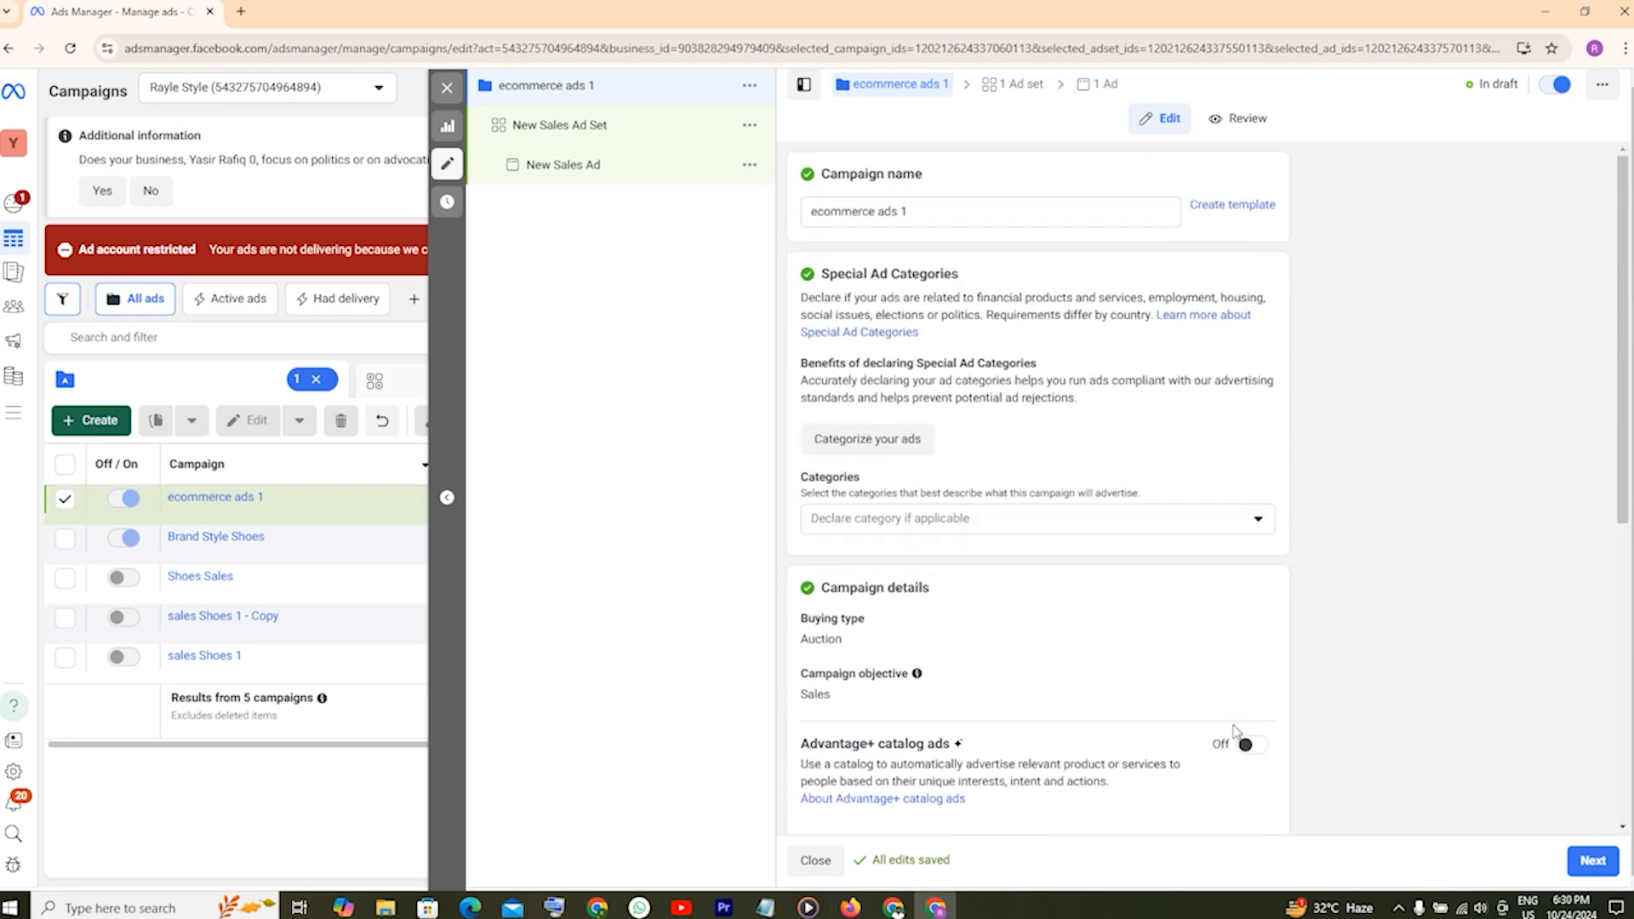
scroll(1171, 678, "down", 2)
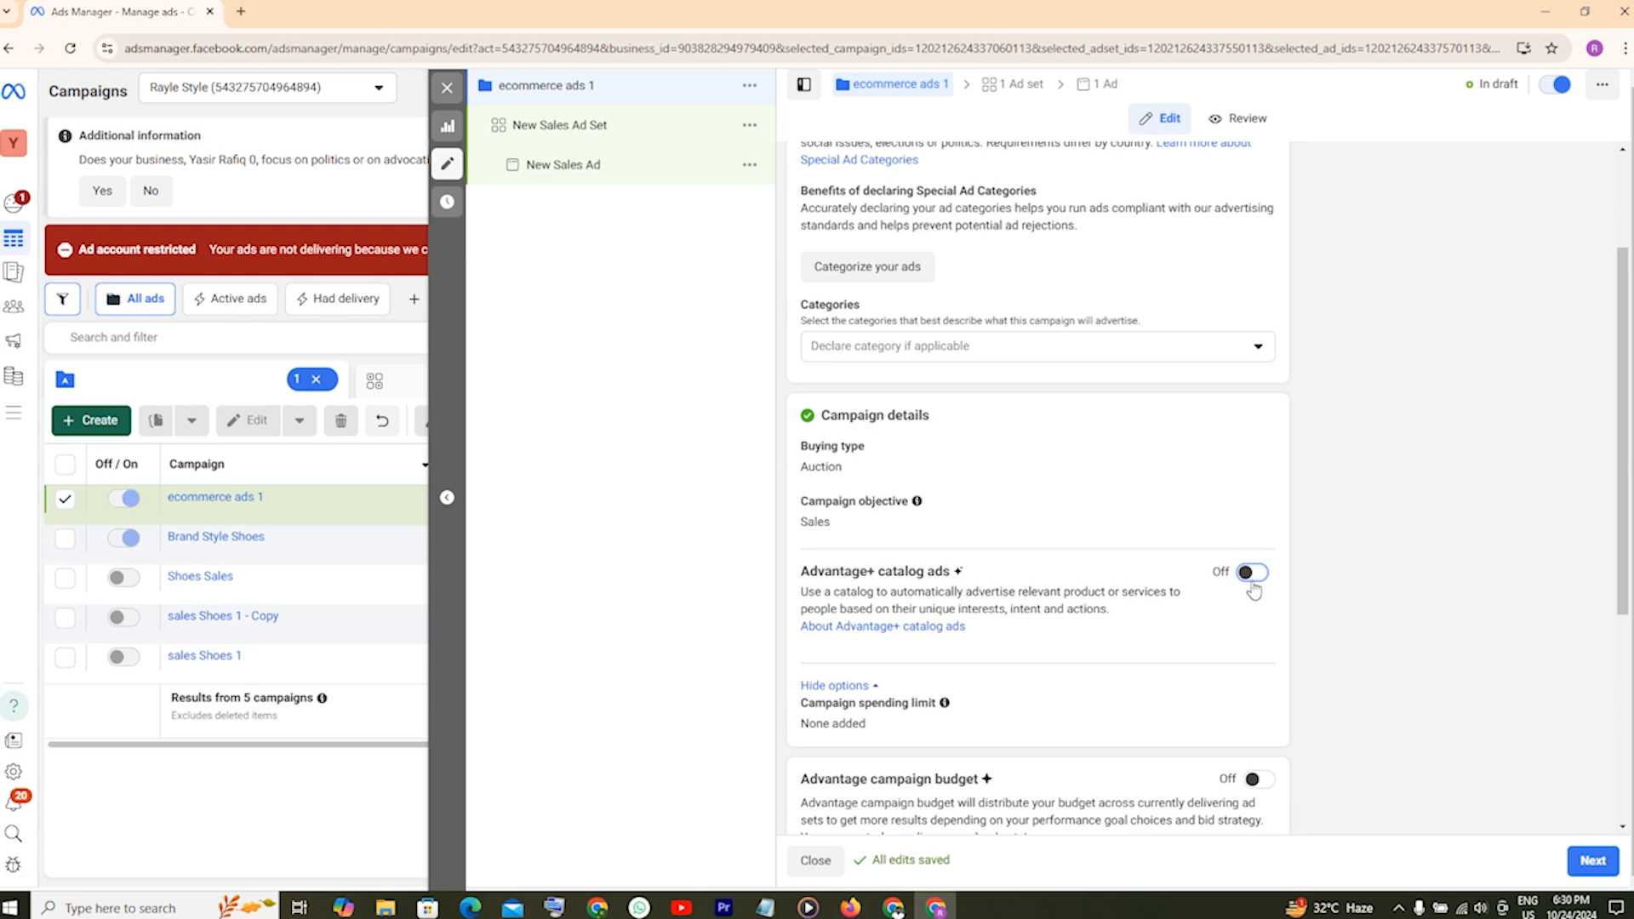
scroll(1038, 638, "down", 5)
scroll(1037, 633, "up", 6)
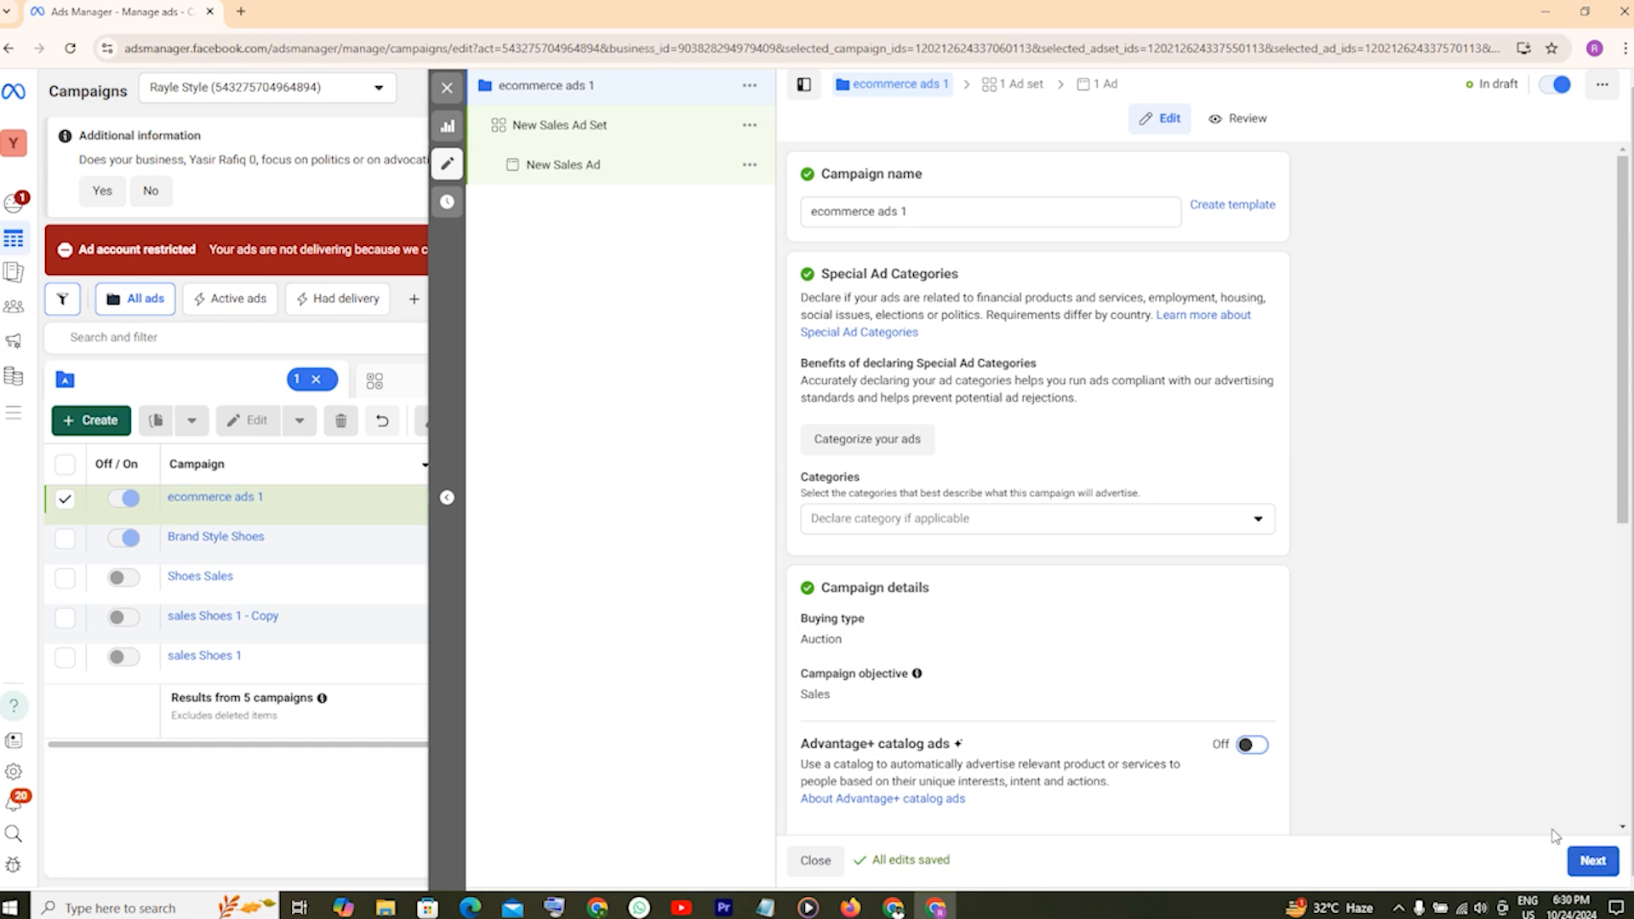
scroll(1496, 777, "down", 6)
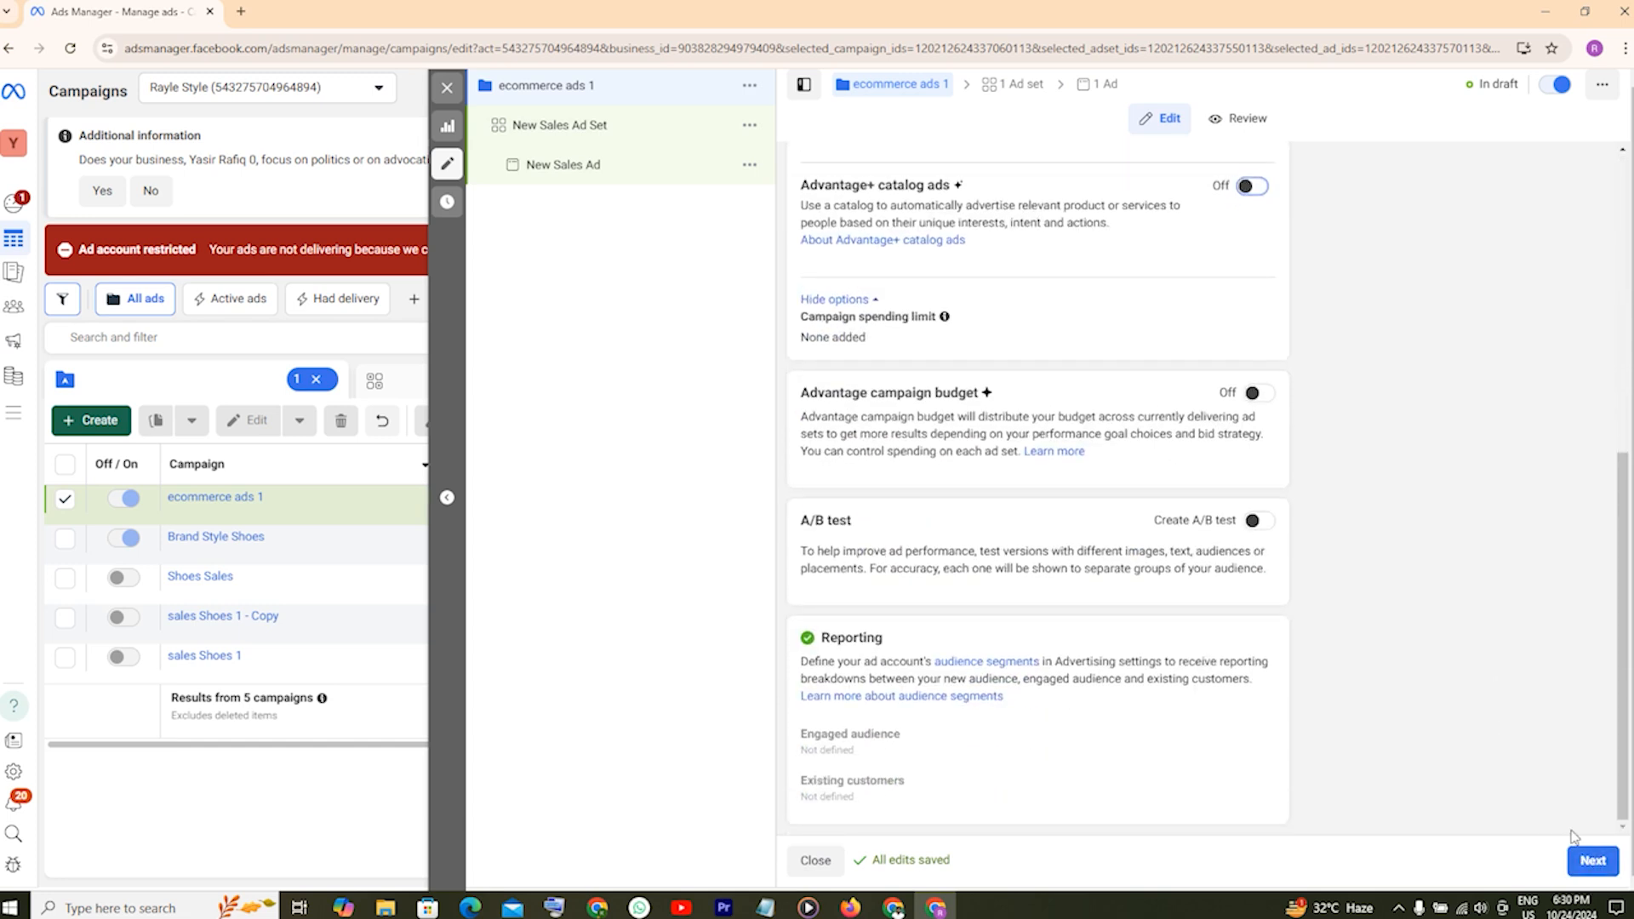
Proceed to the ad set level and rename the ad set as "ecomerce ads set 1".
left_click(1592, 861)
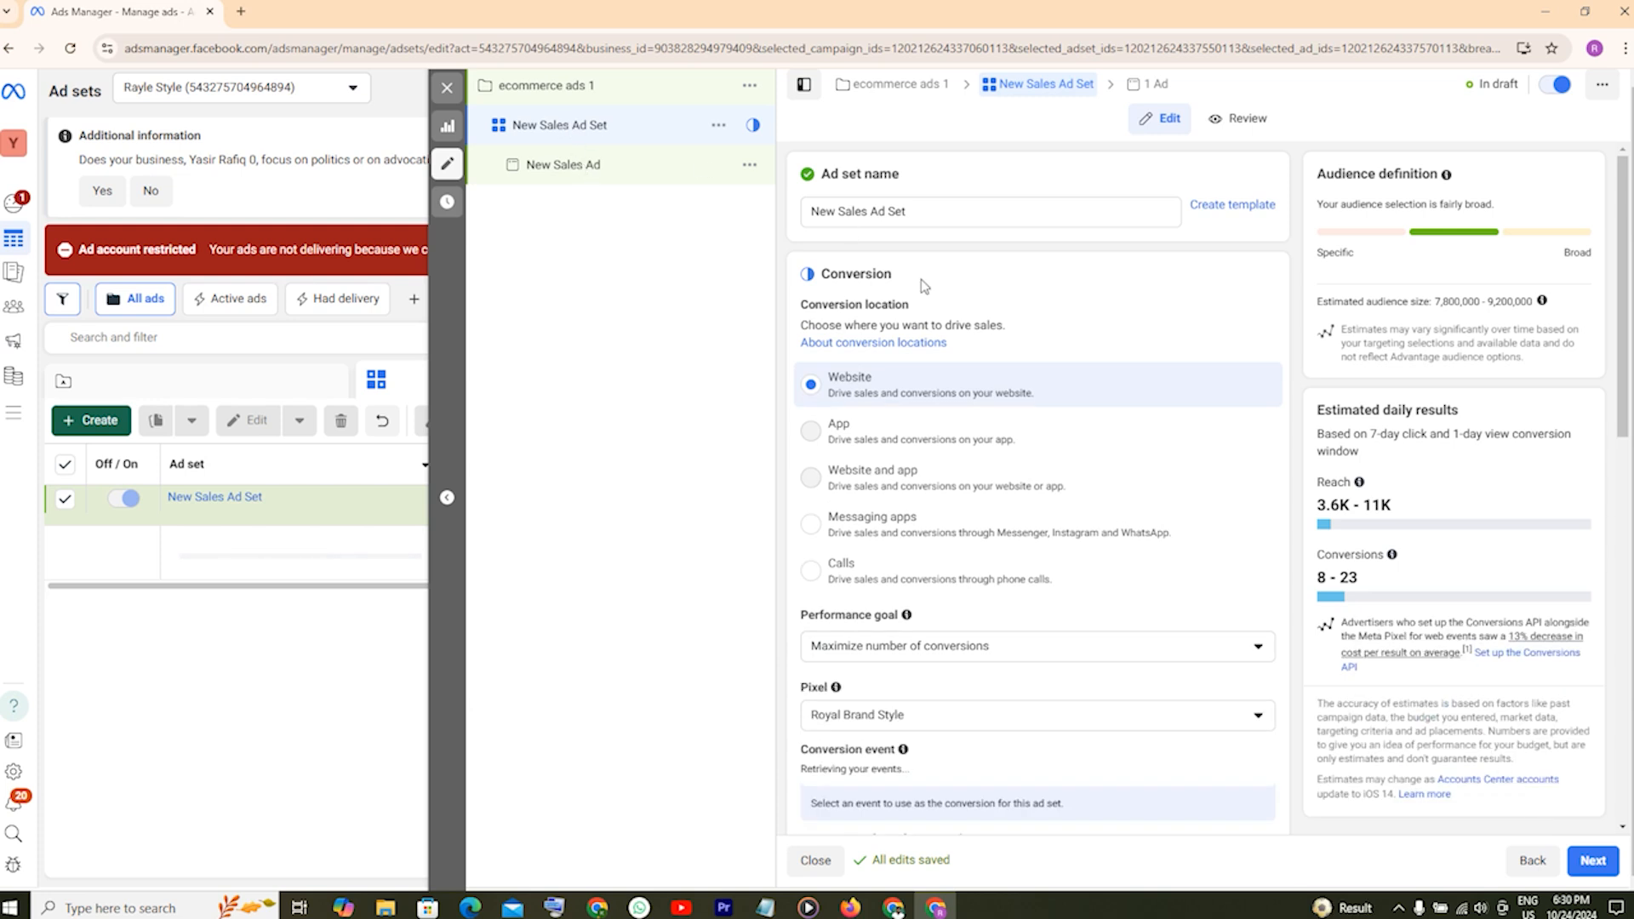
triple_click(836, 209)
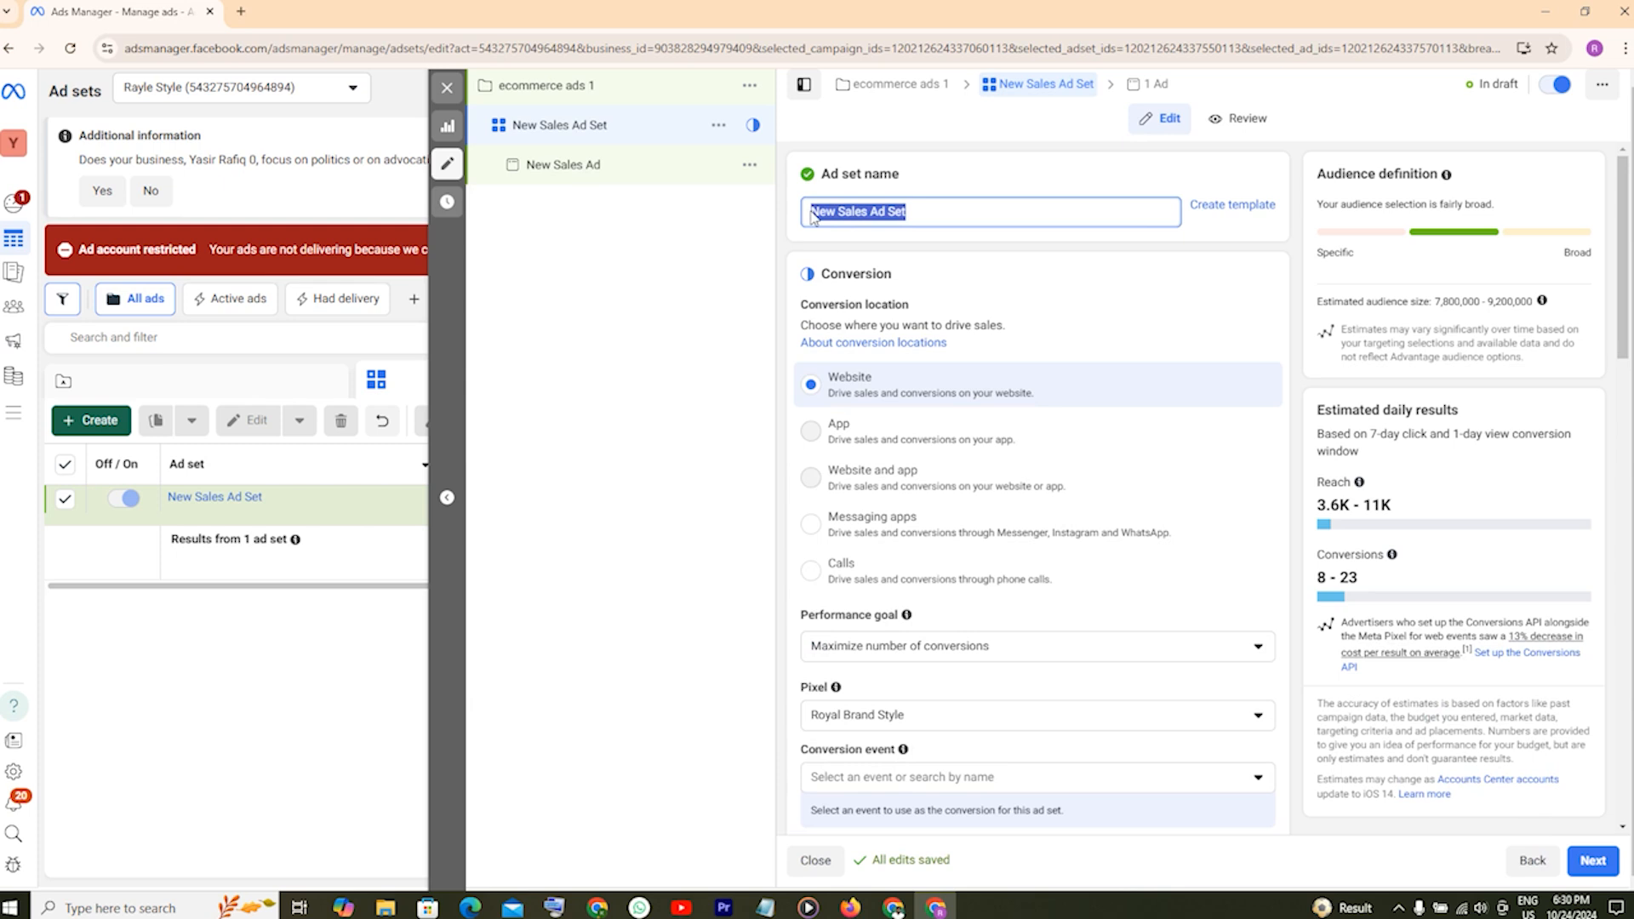
type("eco")
type("m")
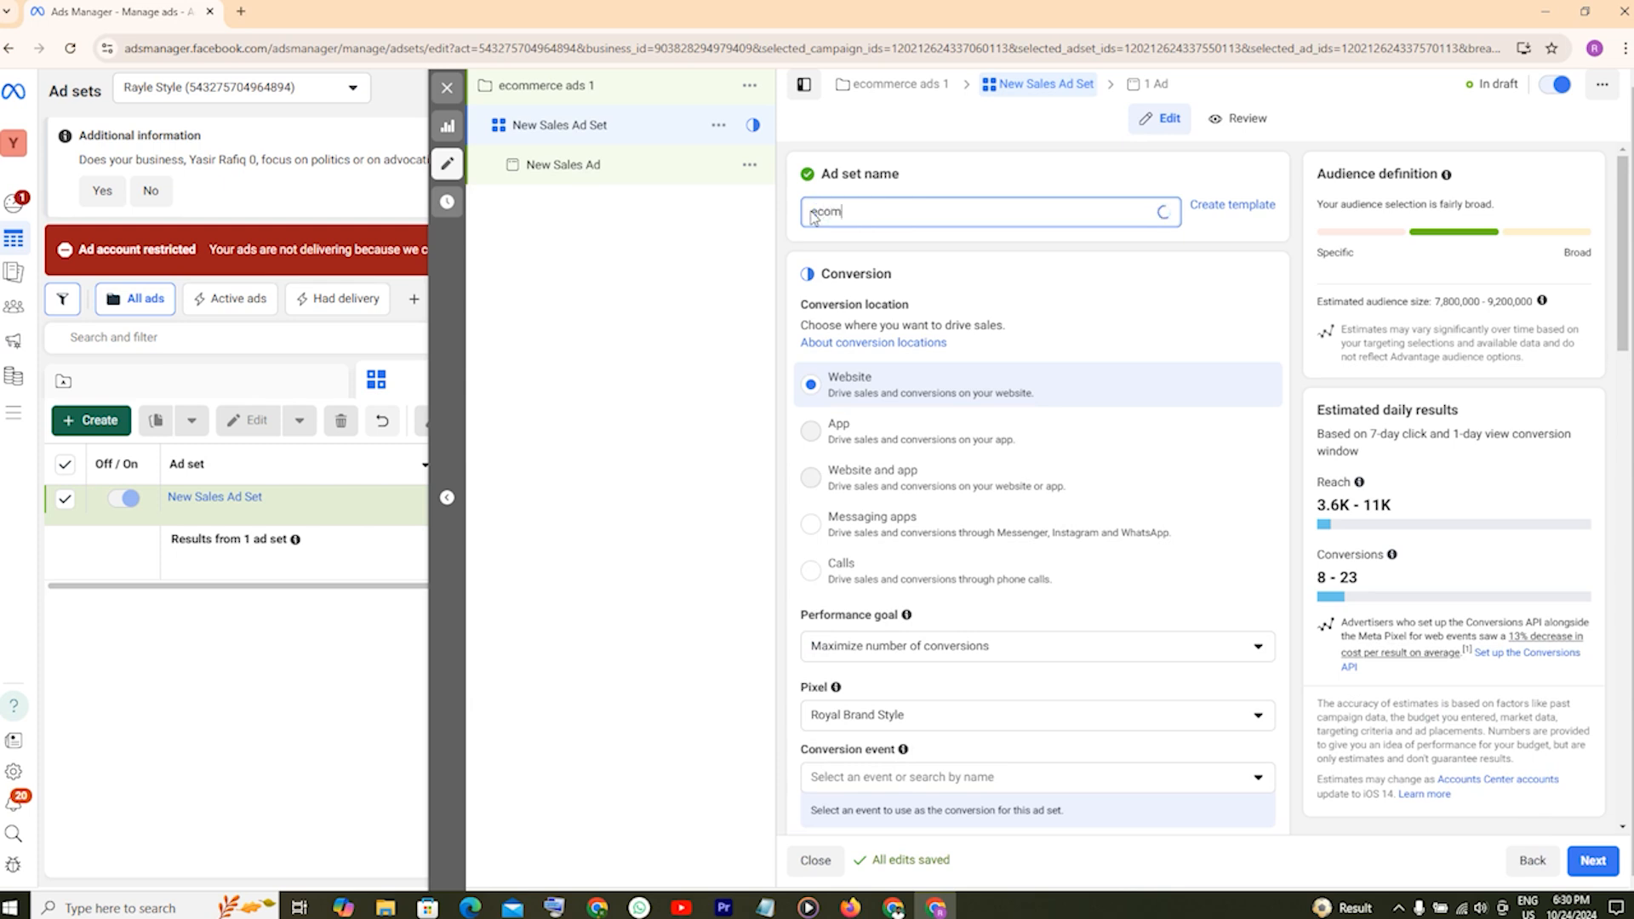
type("erce ads ")
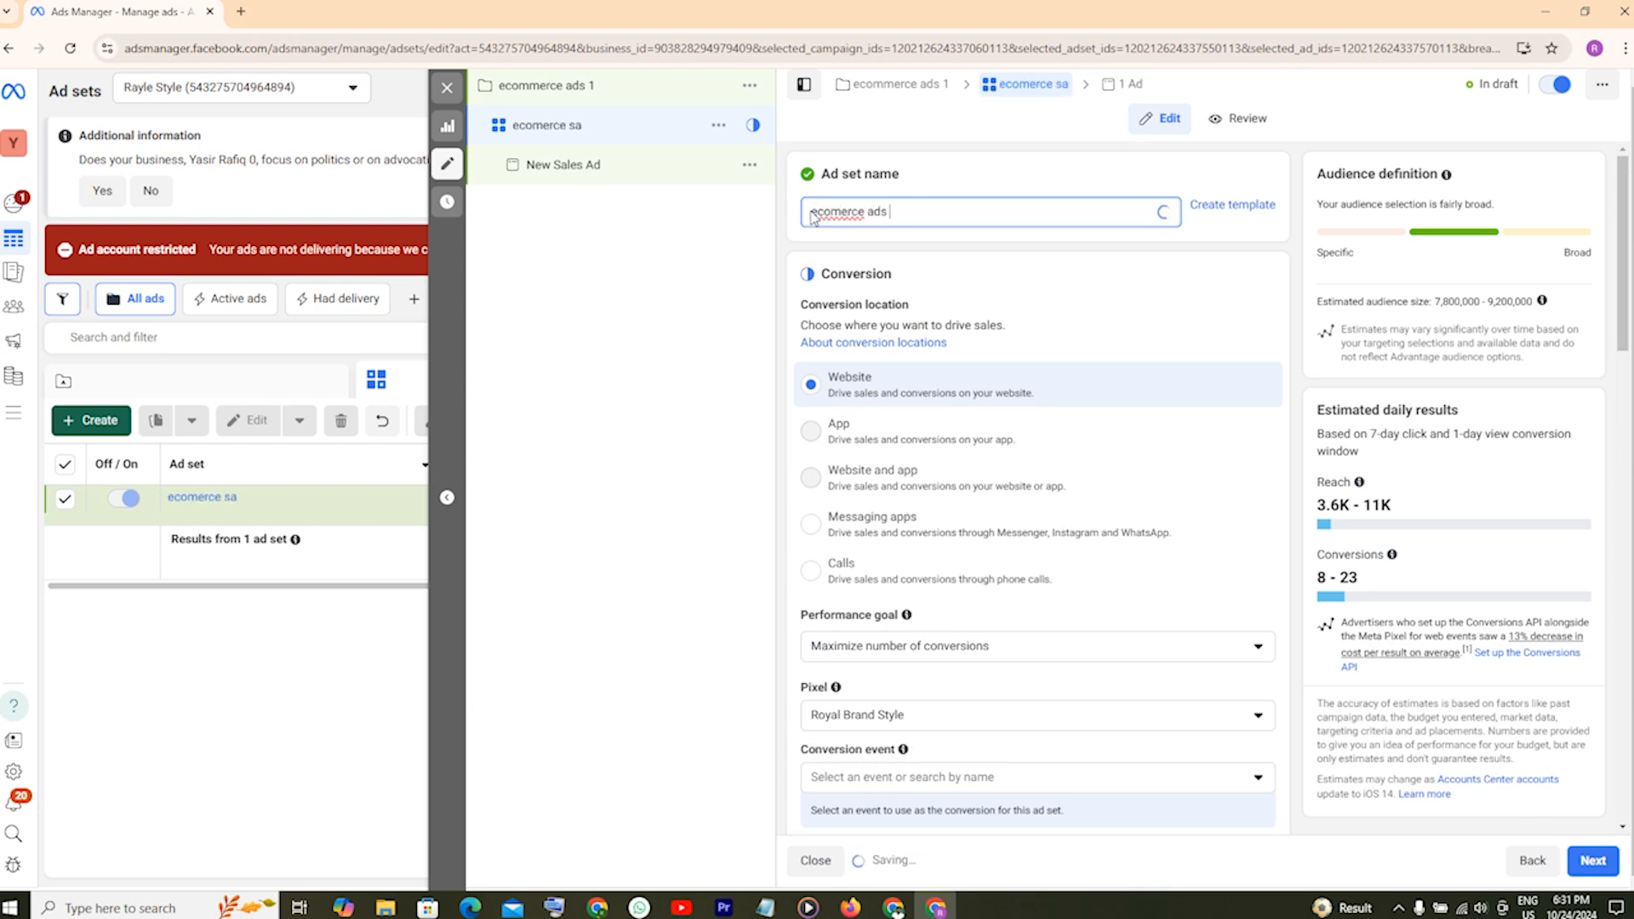
type("set 1")
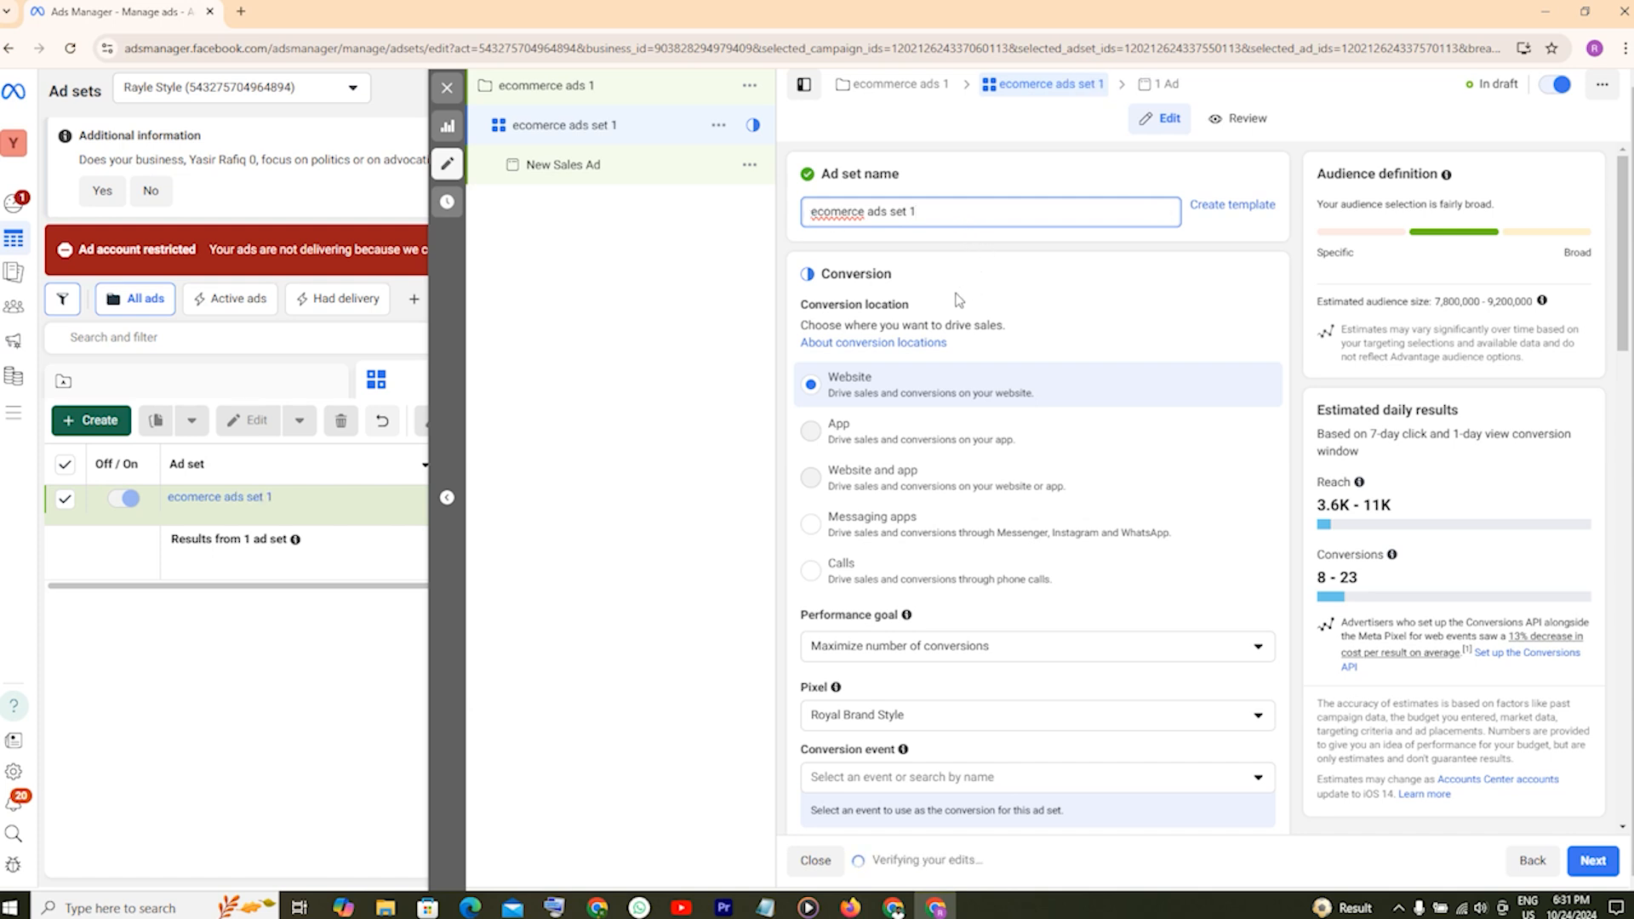
Review the performance goal options available for the website conversion location, keeping Maximize number of conversions.
scroll(1032, 359, "down", 2)
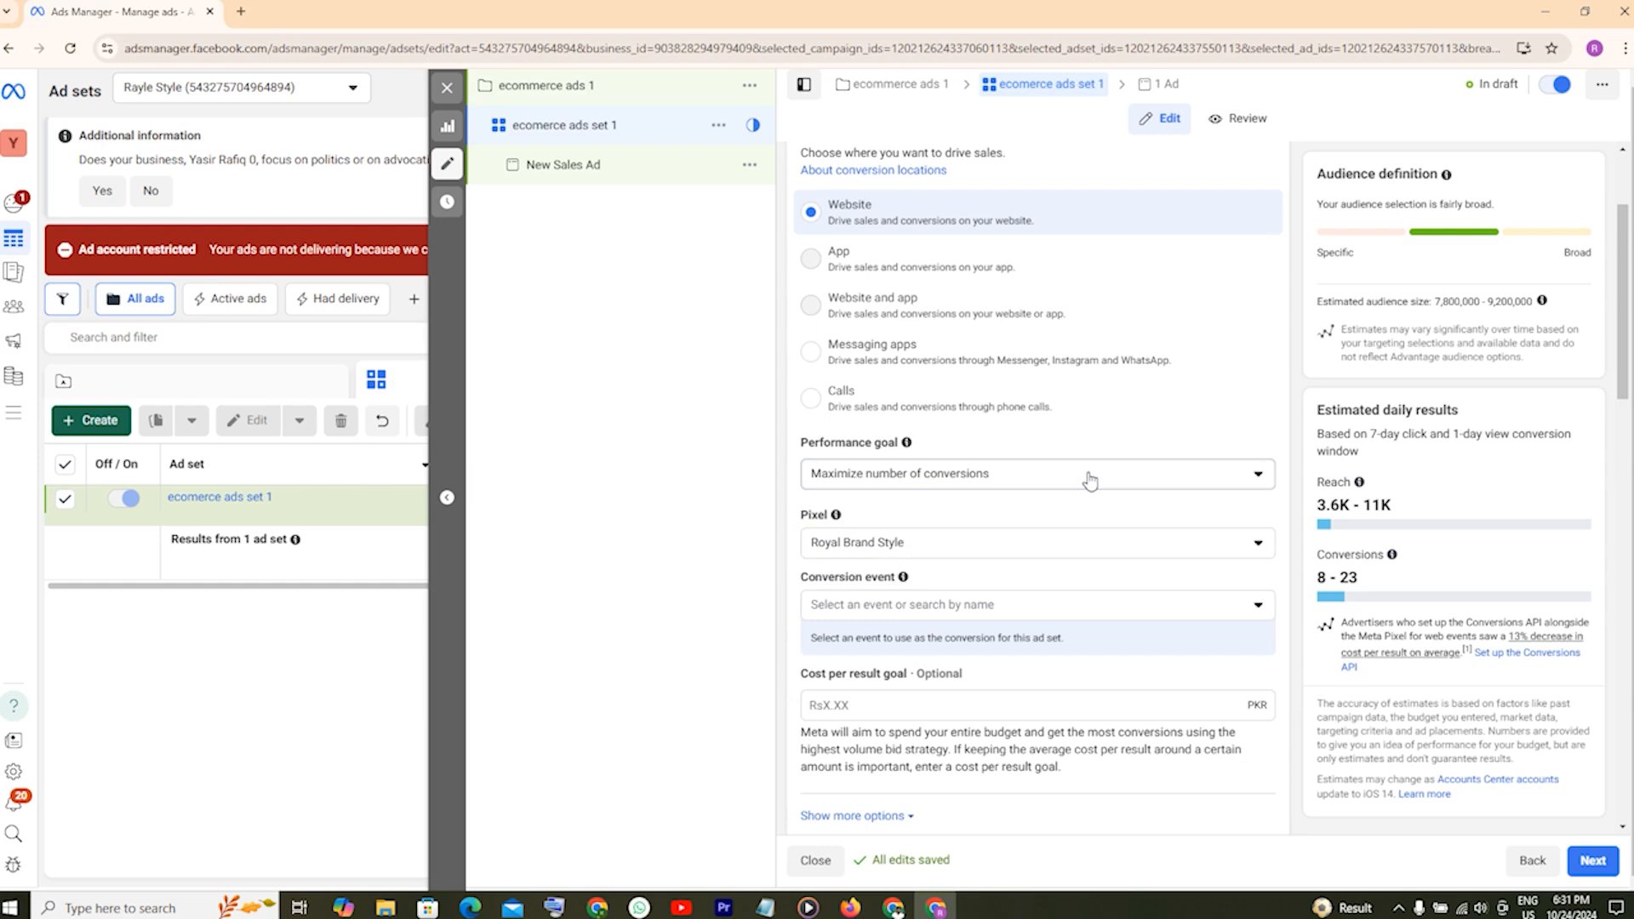
left_click(1230, 488)
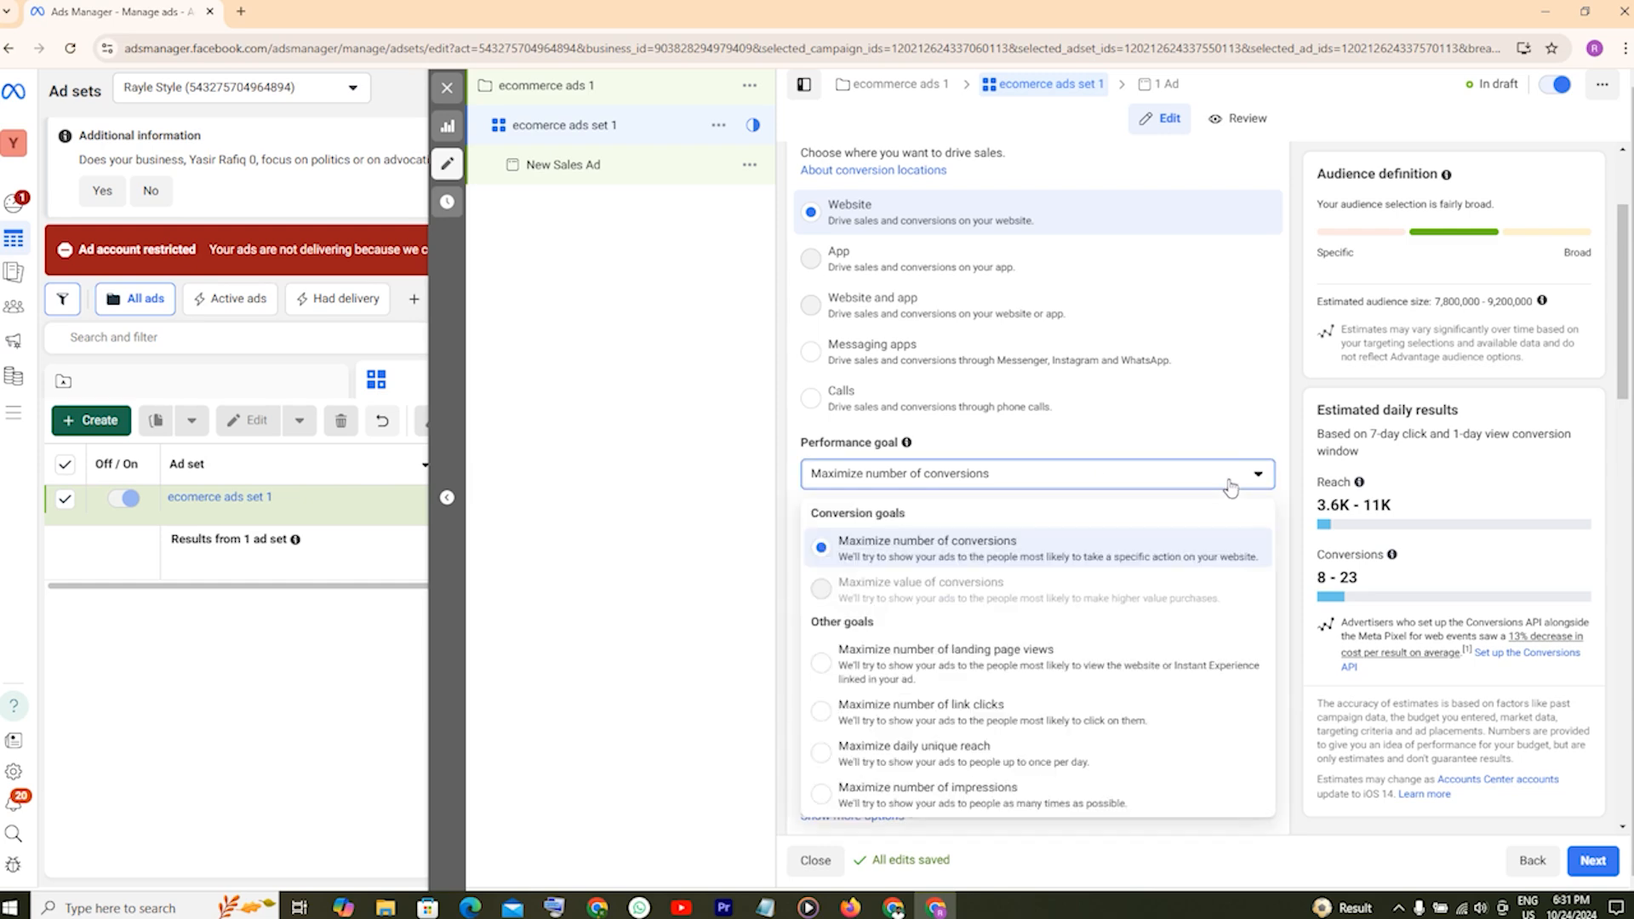
scroll(1162, 661, "down", 2)
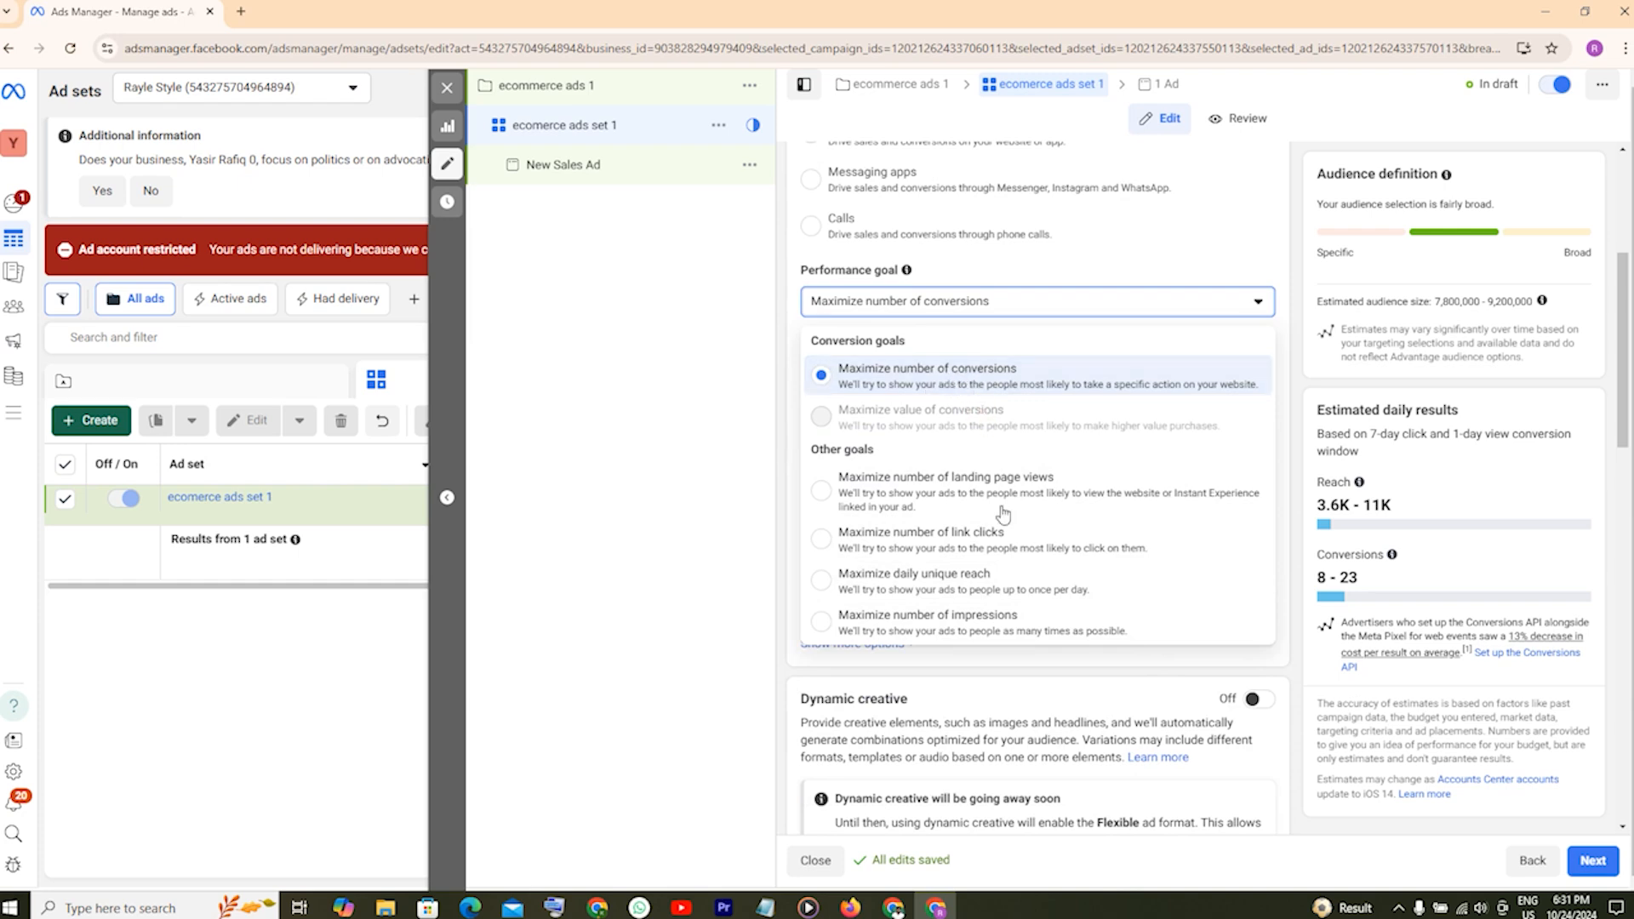
scroll(967, 526, "down", 3)
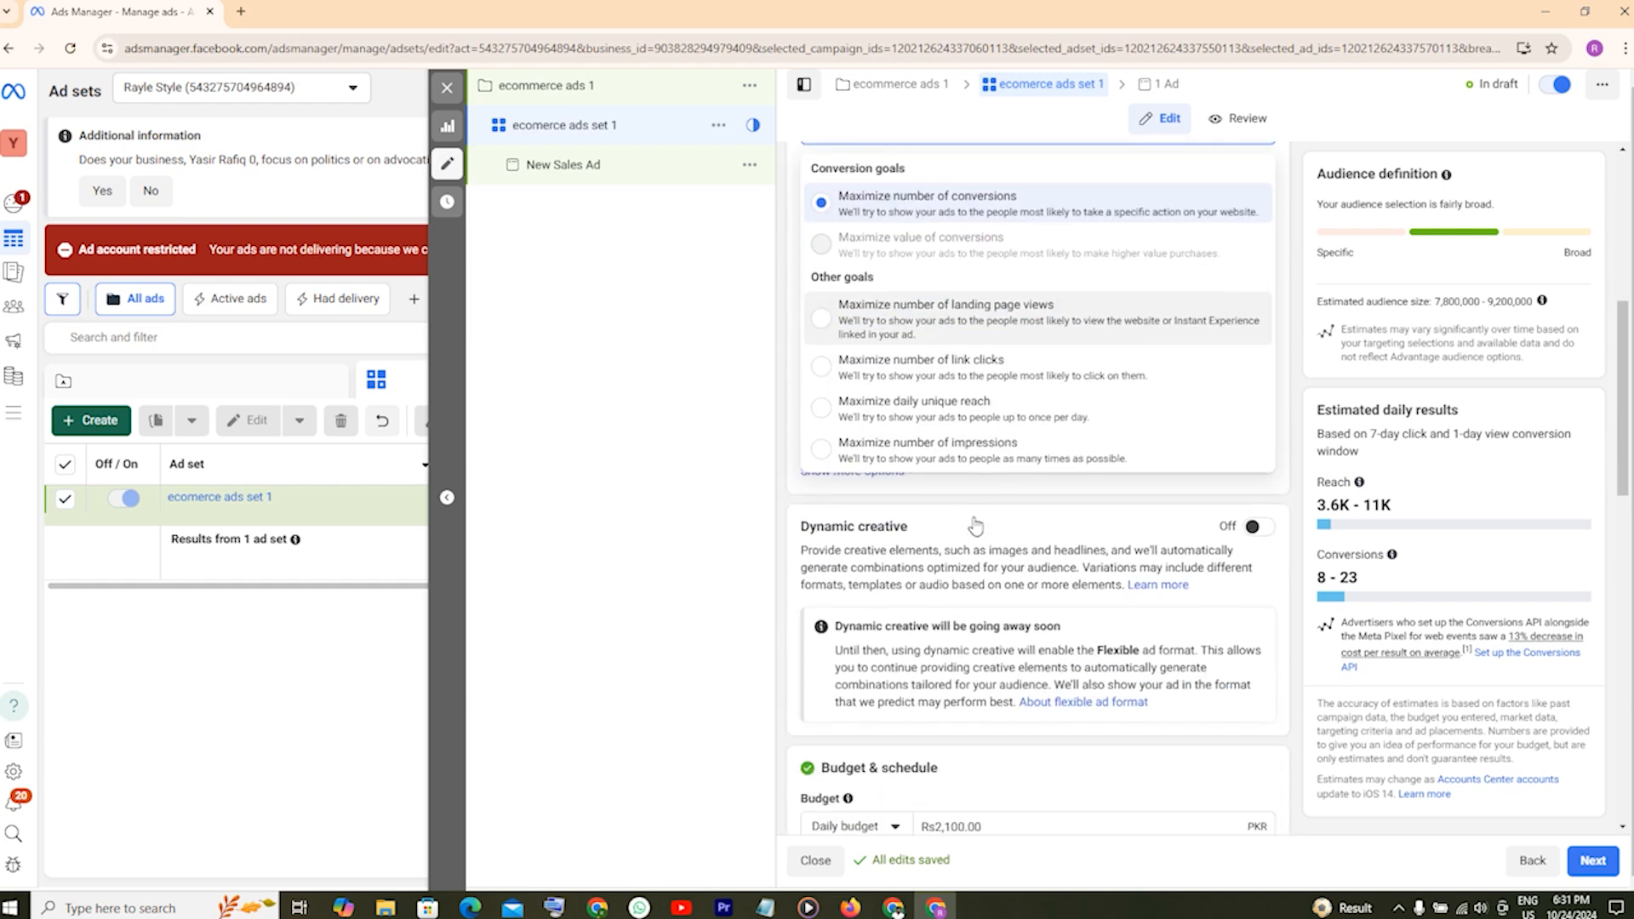
scroll(962, 502, "up", 3)
scroll(960, 486, "up", 2)
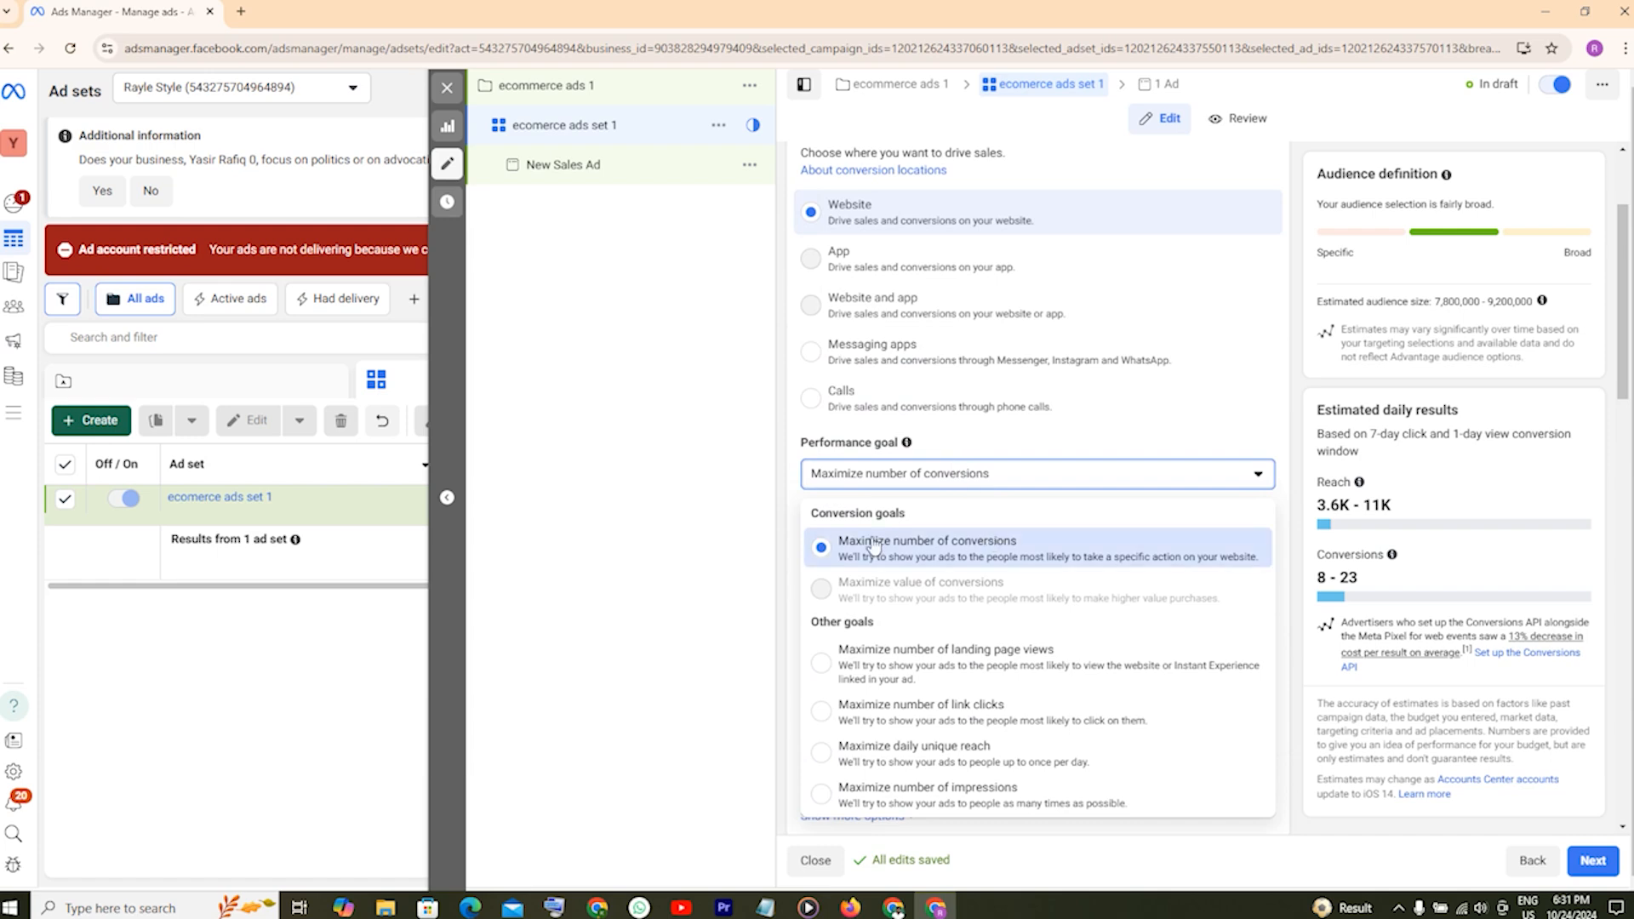
left_click(717, 525)
Check the active pixels available for the ad set, keeping the Royal Brand Style pixel.
scroll(1004, 515, "down", 2)
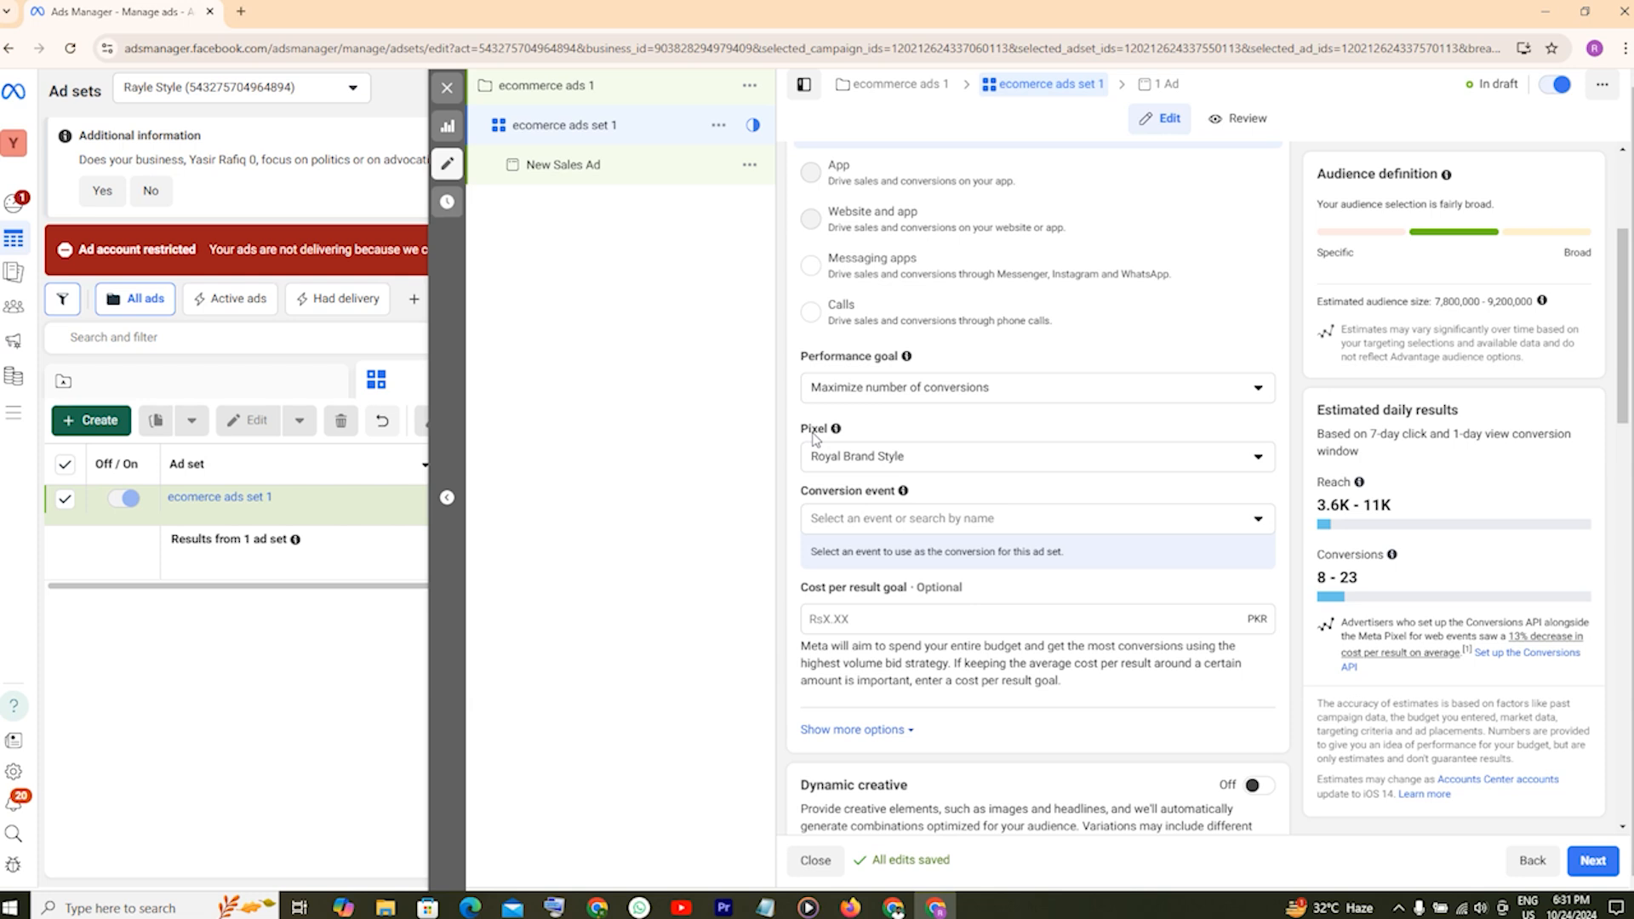
left_click(950, 459)
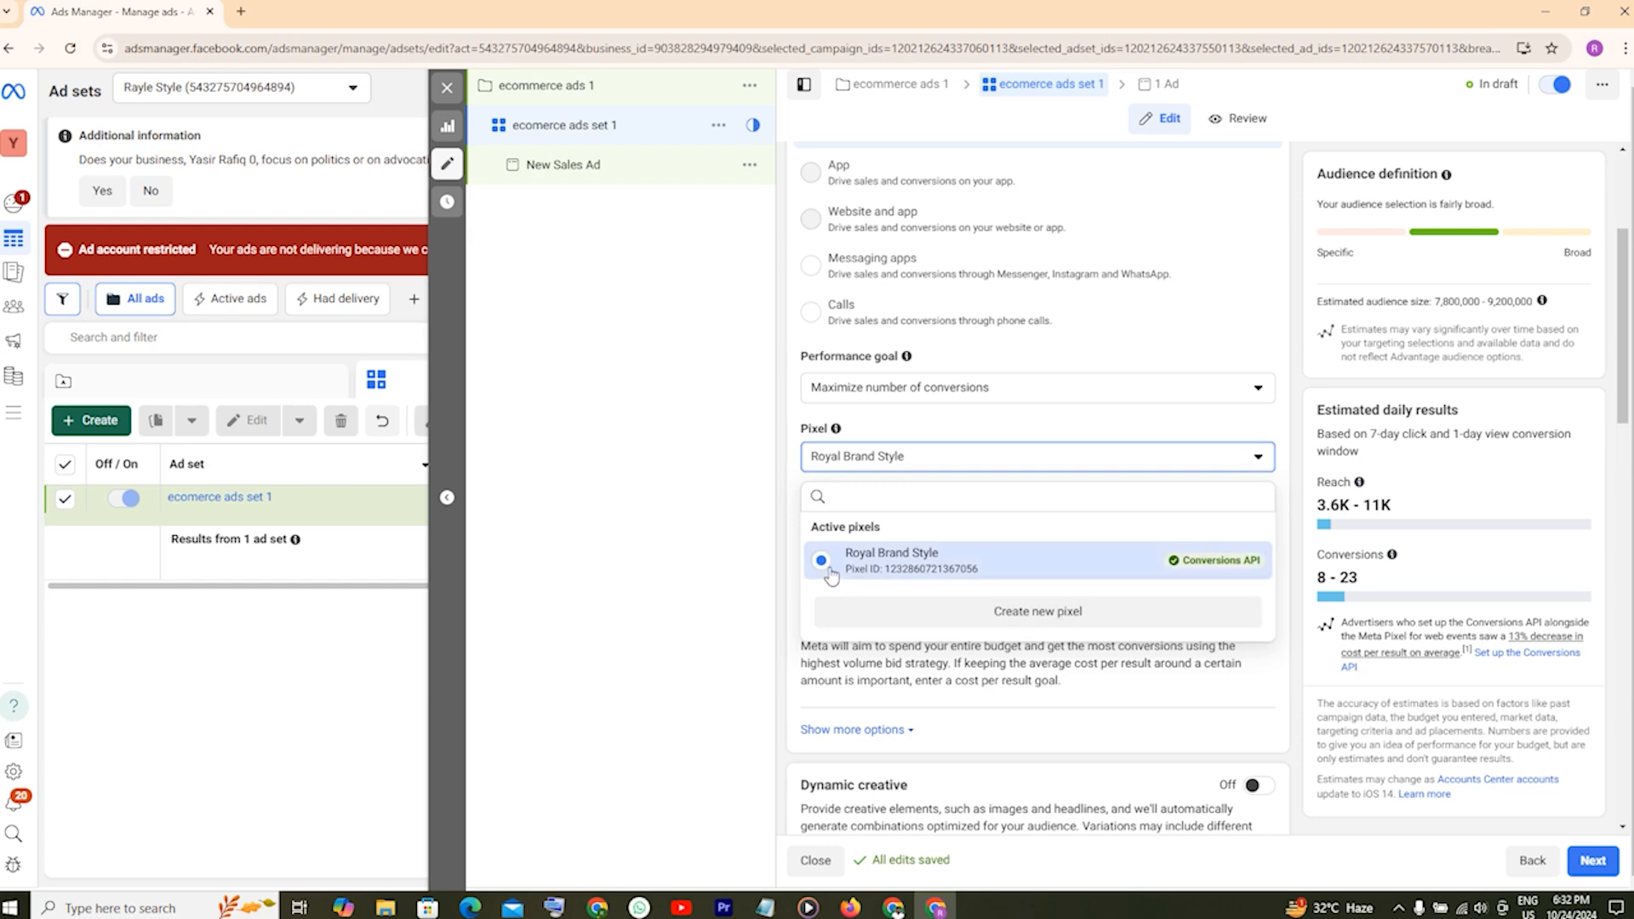
left_click(752, 529)
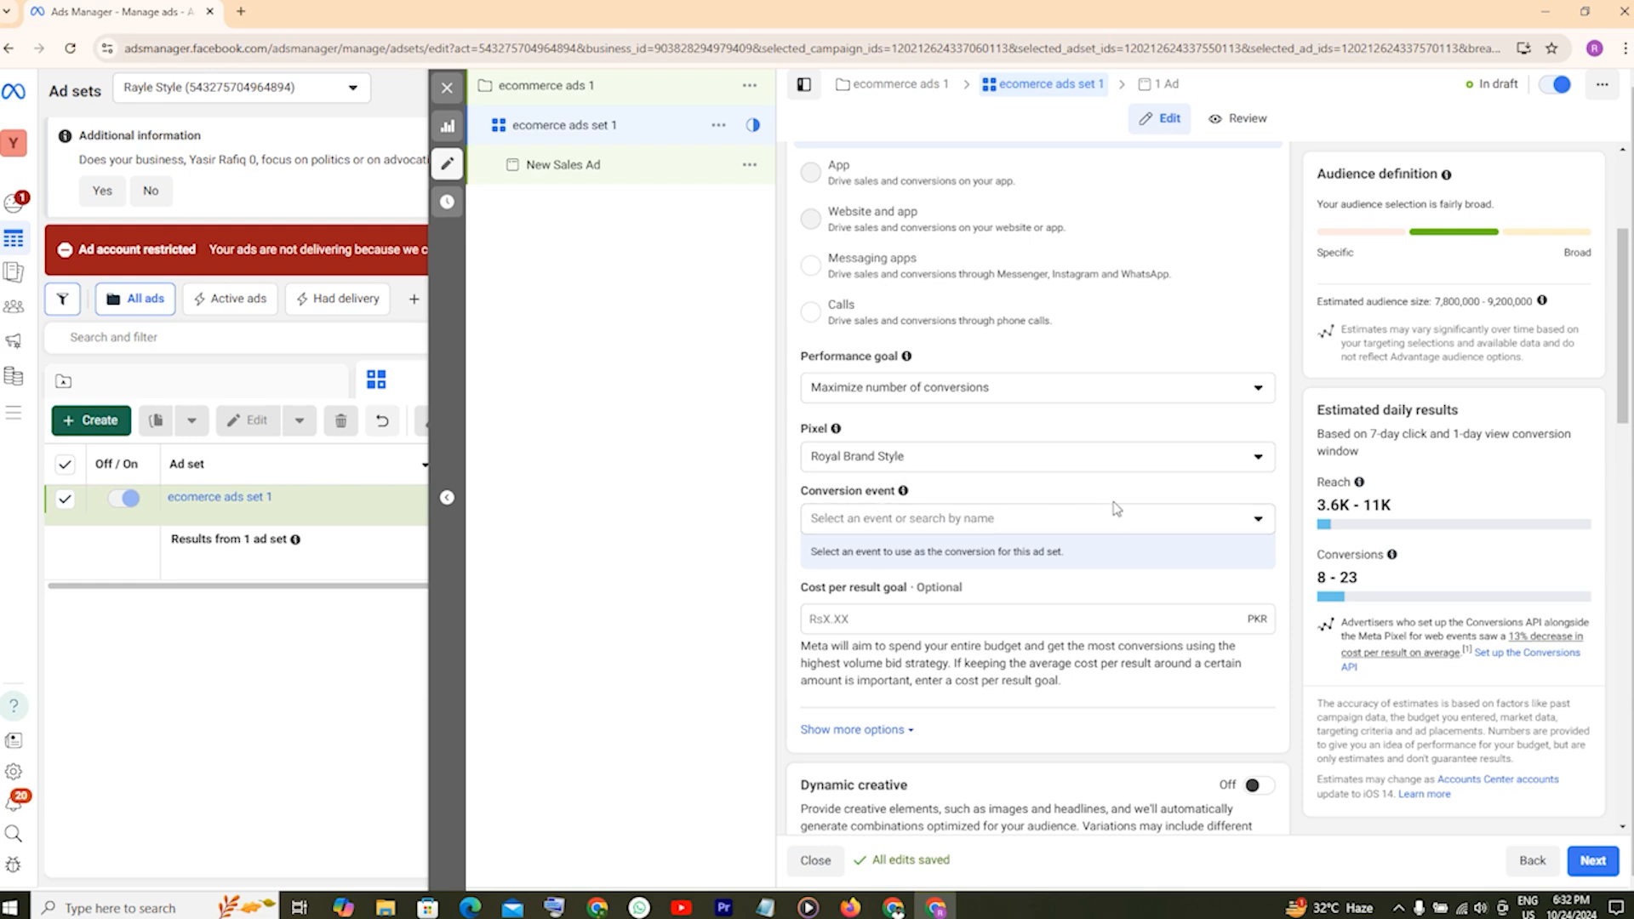
Set the ad set's conversion event to Purchase.
scroll(1185, 519, "down", 3)
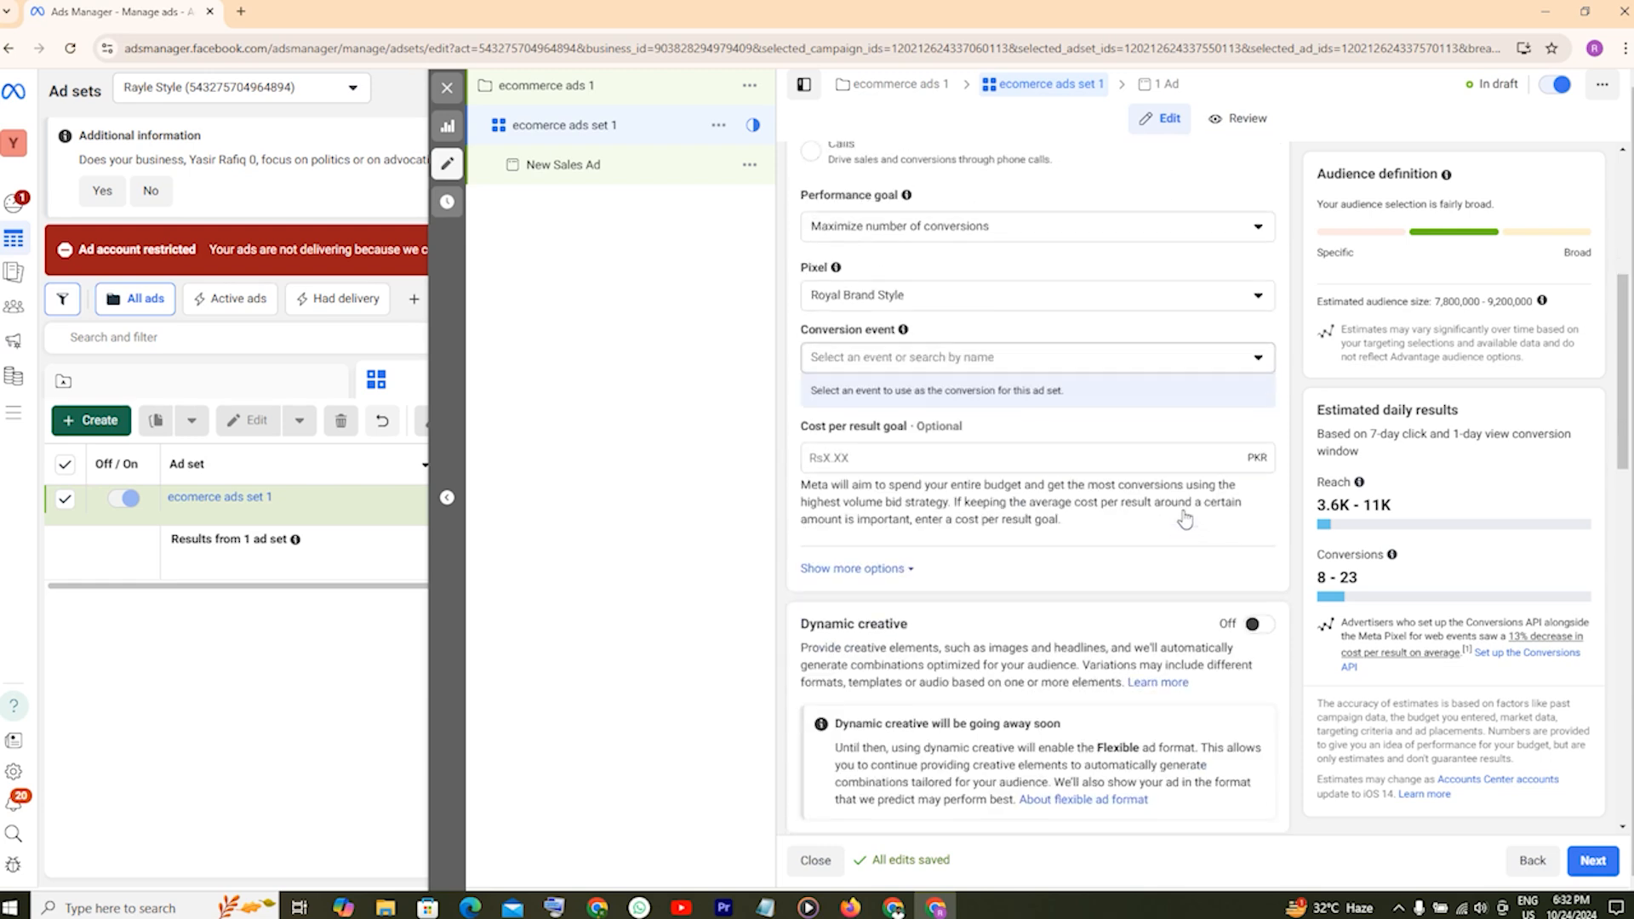
scroll(1196, 515, "up", 2)
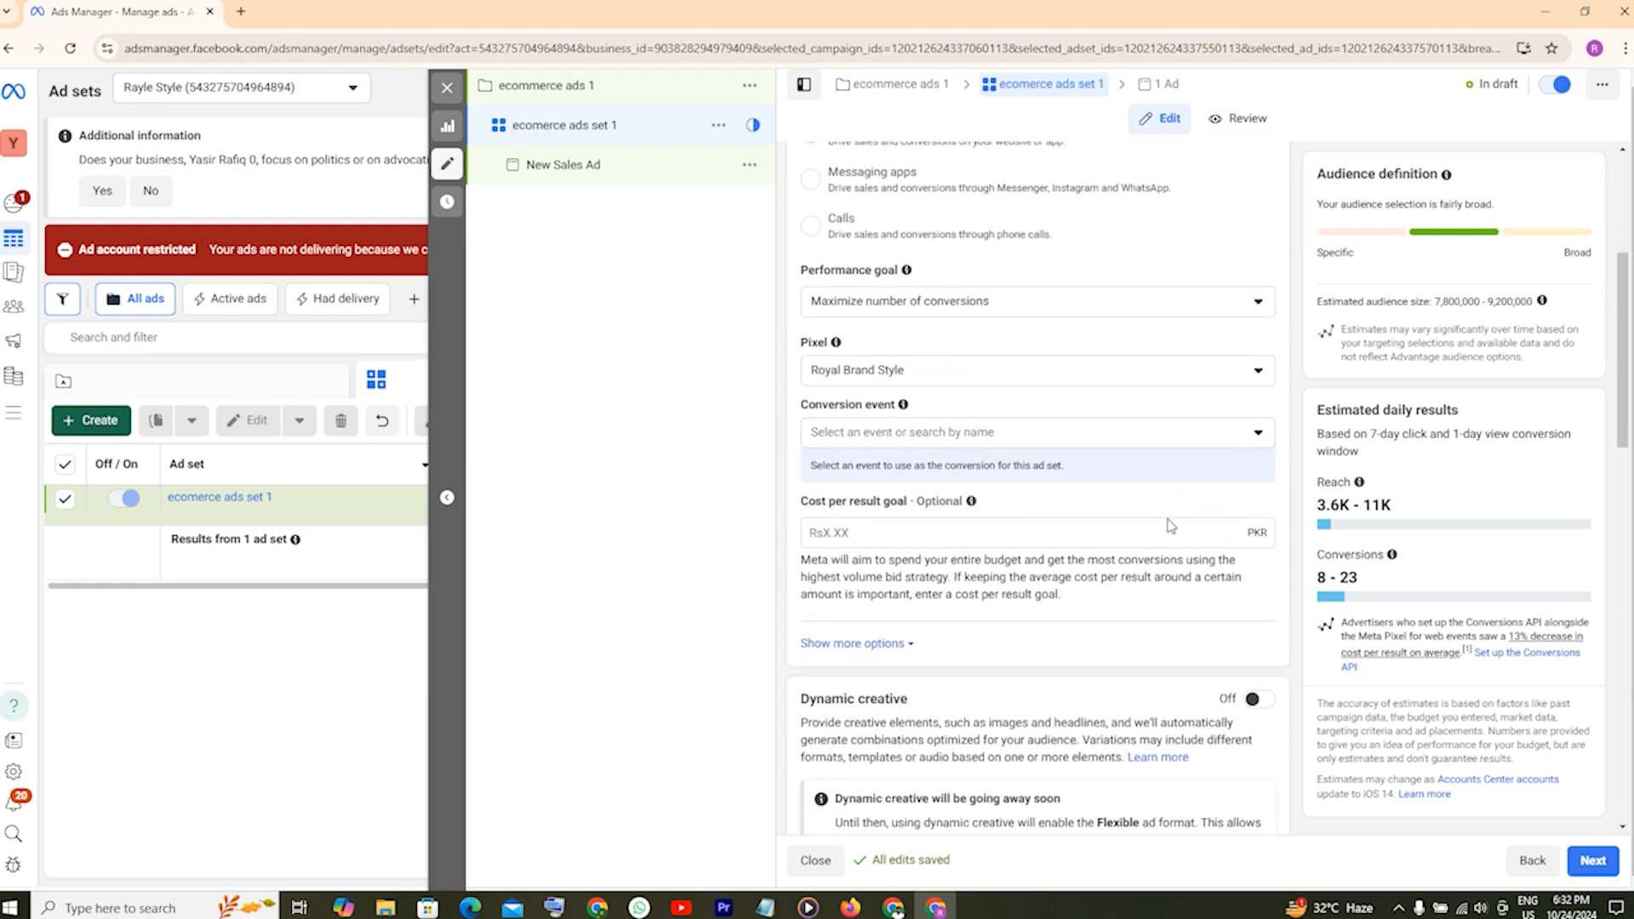
left_click(1226, 438)
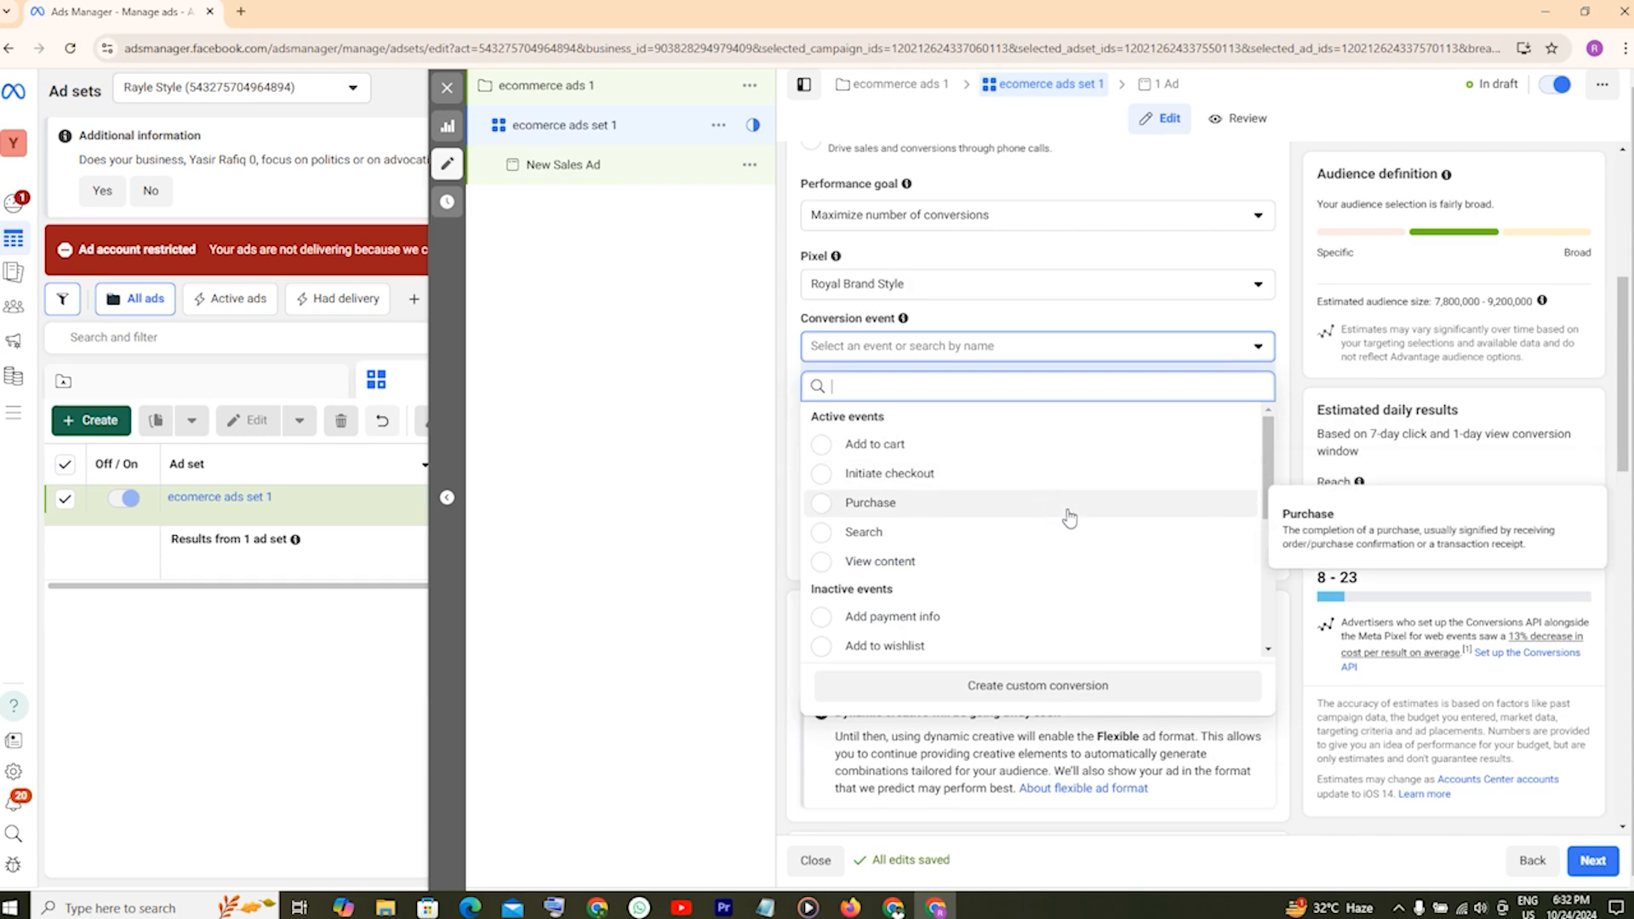
scroll(1074, 519, "down", 1)
scroll(1074, 521, "up", 1)
left_click(823, 510)
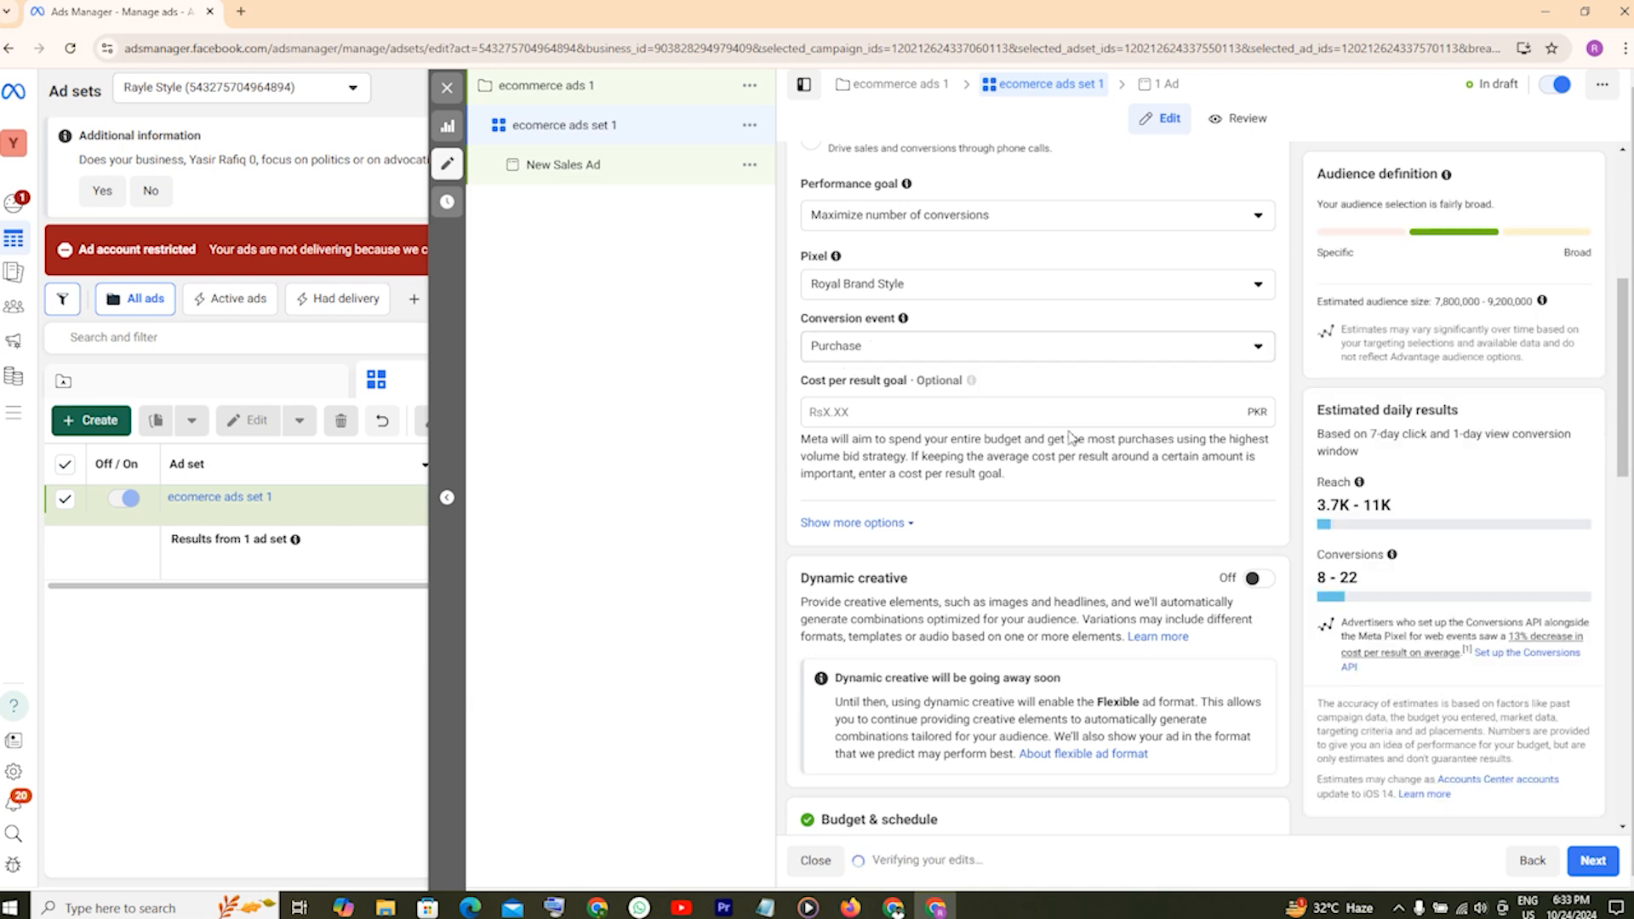
Expand the additional conversion options and review the attribution setting, delivery type and dynamic creative section.
scroll(1070, 437, "down", 1)
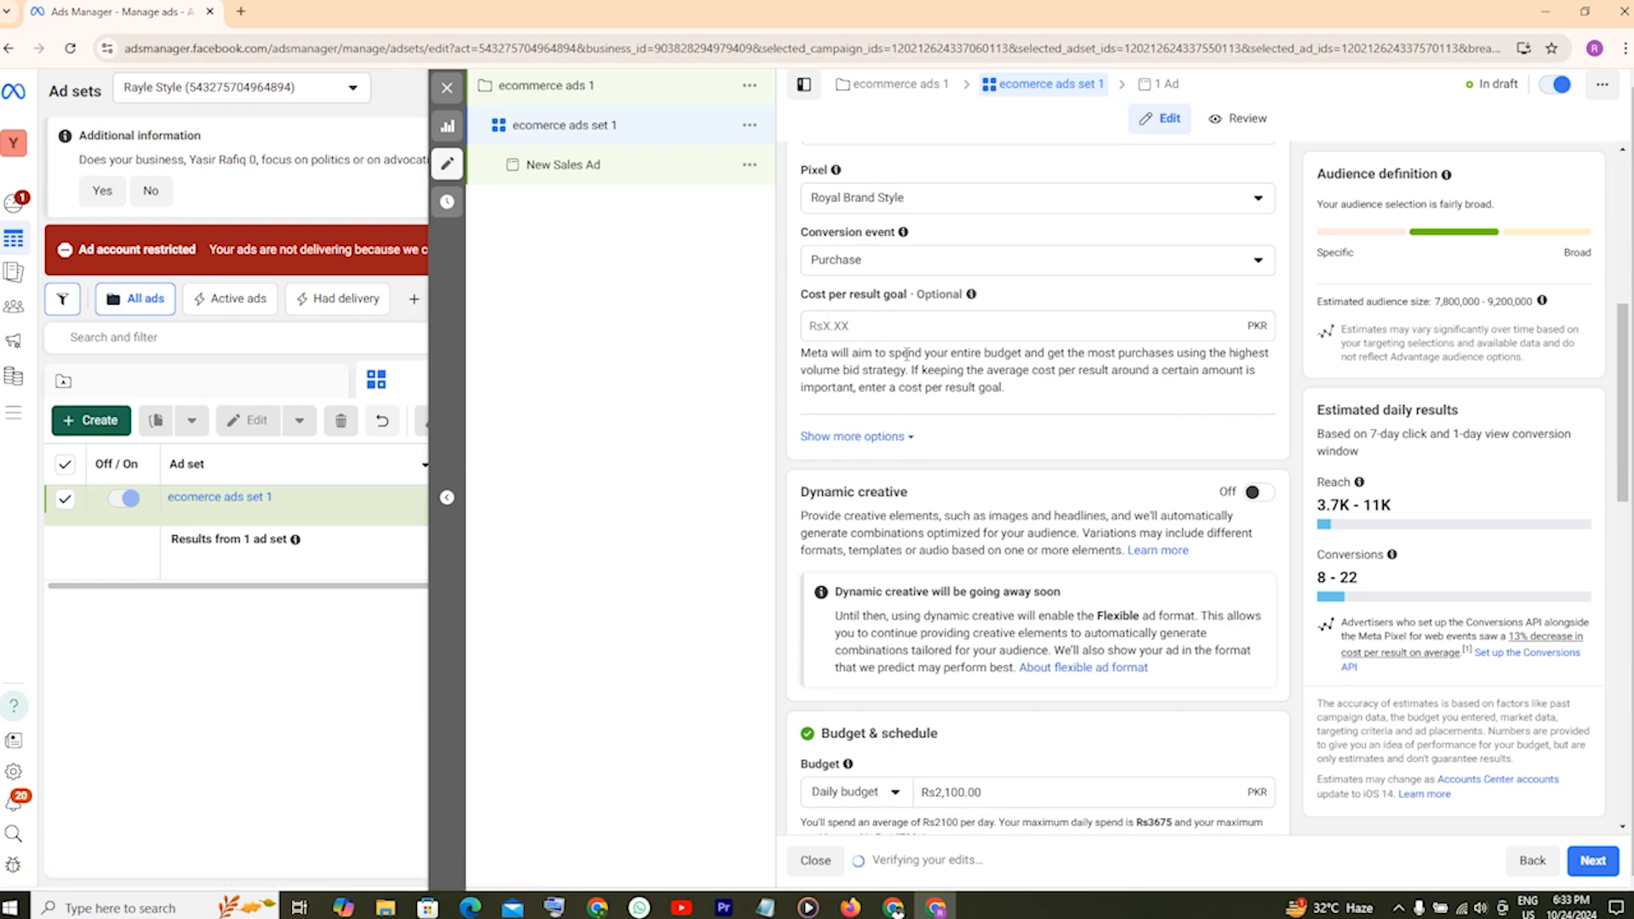
left_click(889, 438)
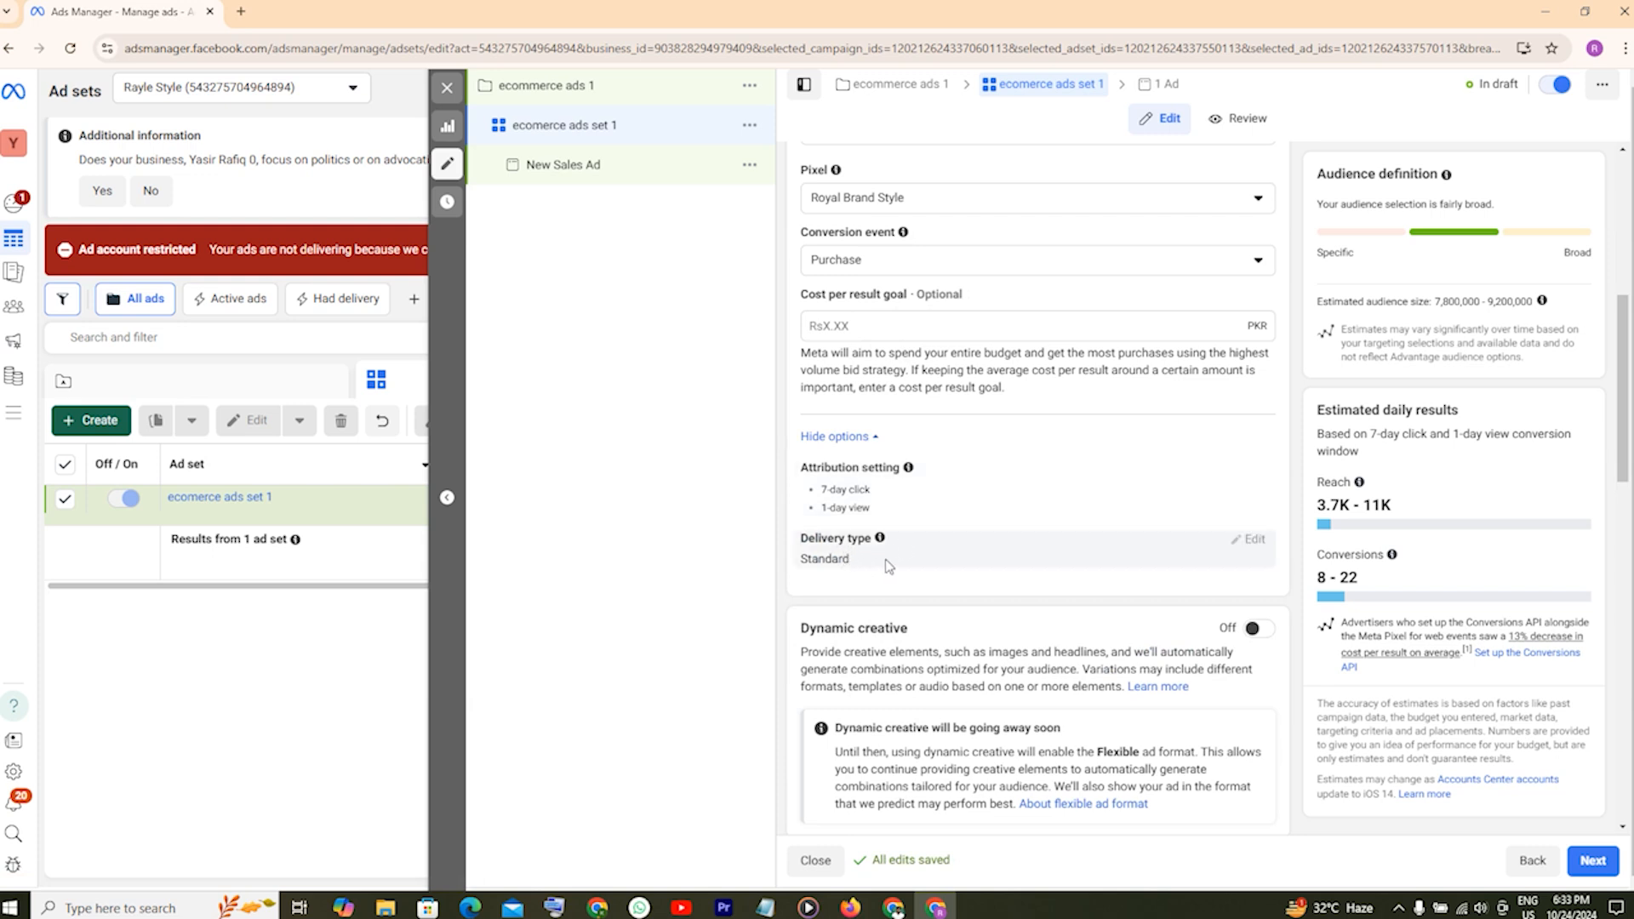
scroll(1081, 566, "down", 2)
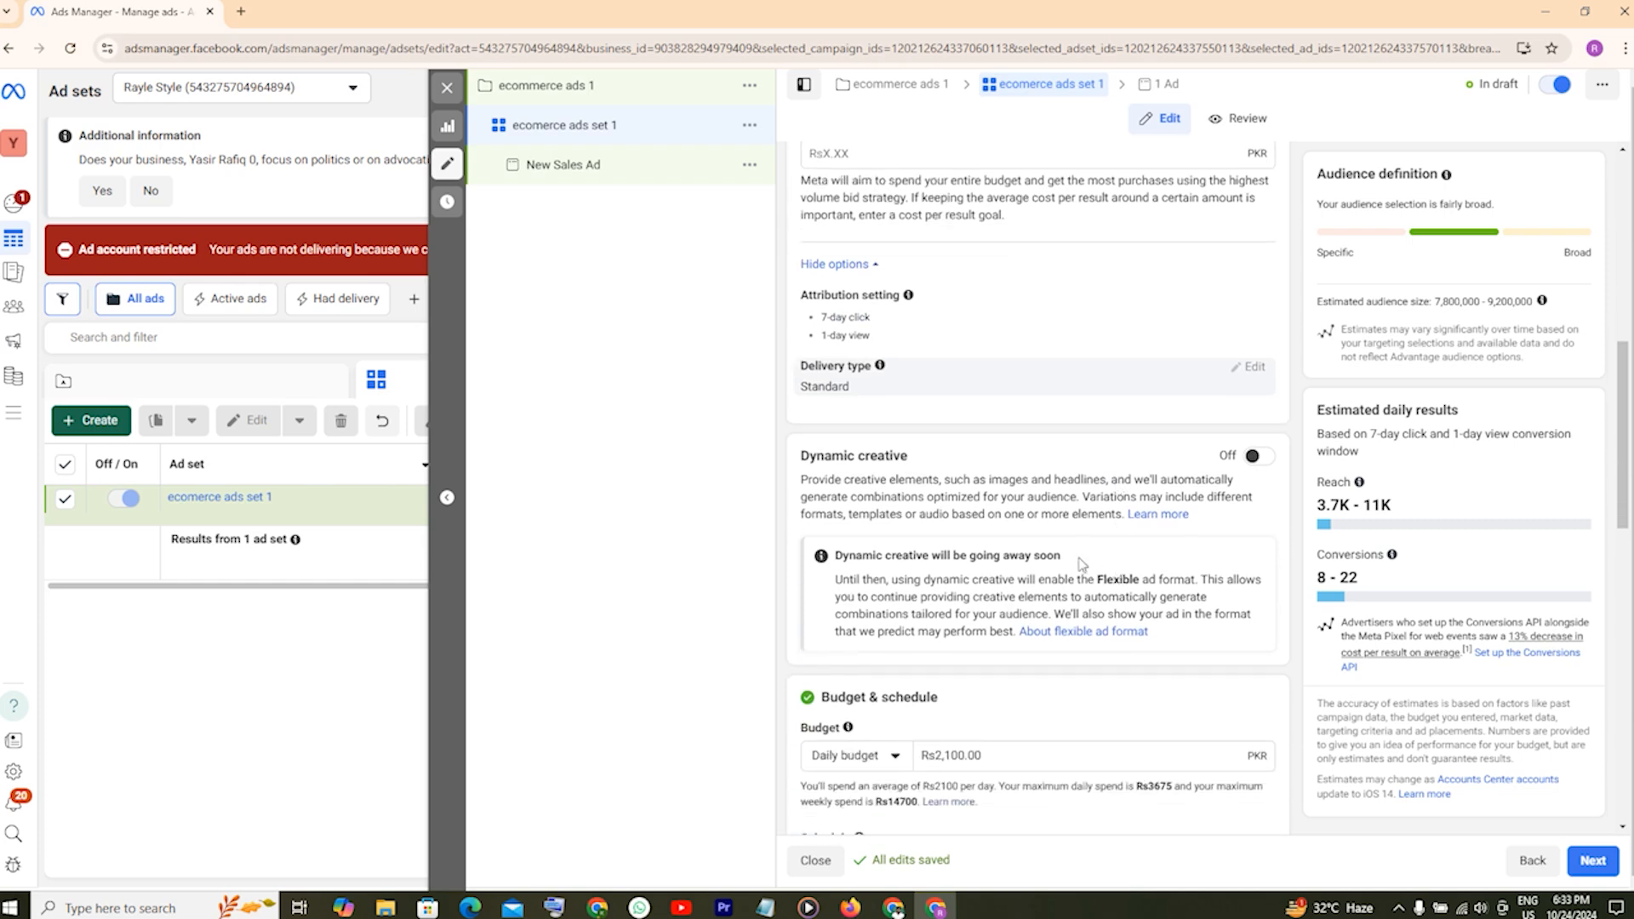
scroll(907, 479, "down", 1)
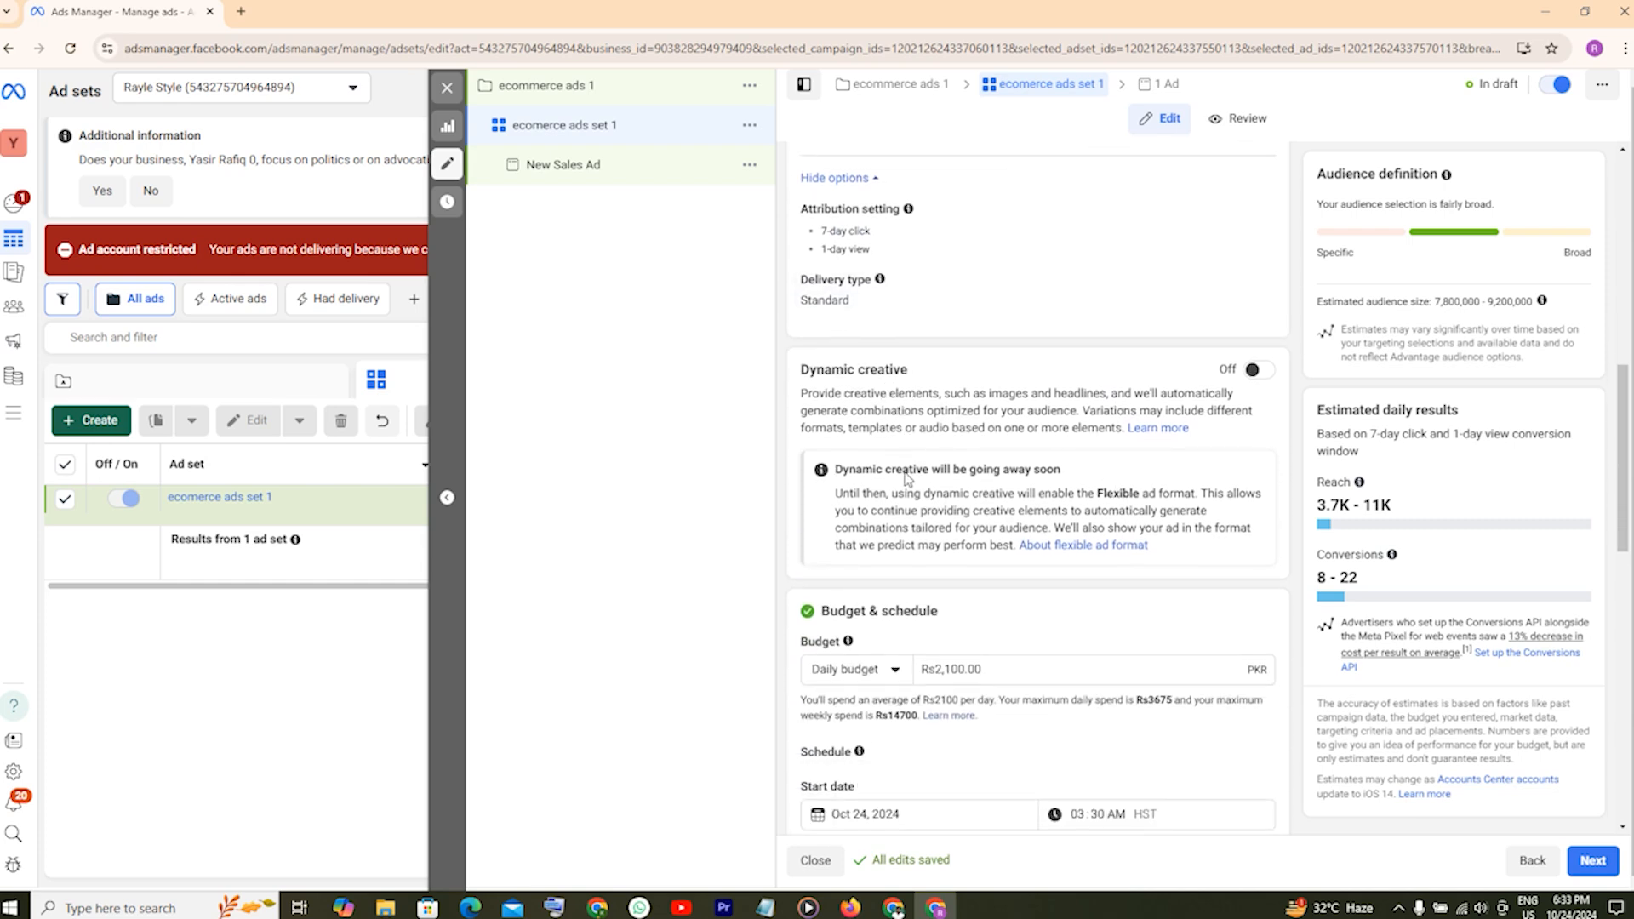
Set the ad set's daily budget to Rs3,500.
scroll(908, 478, "down", 1)
scroll(1004, 449, "down", 2)
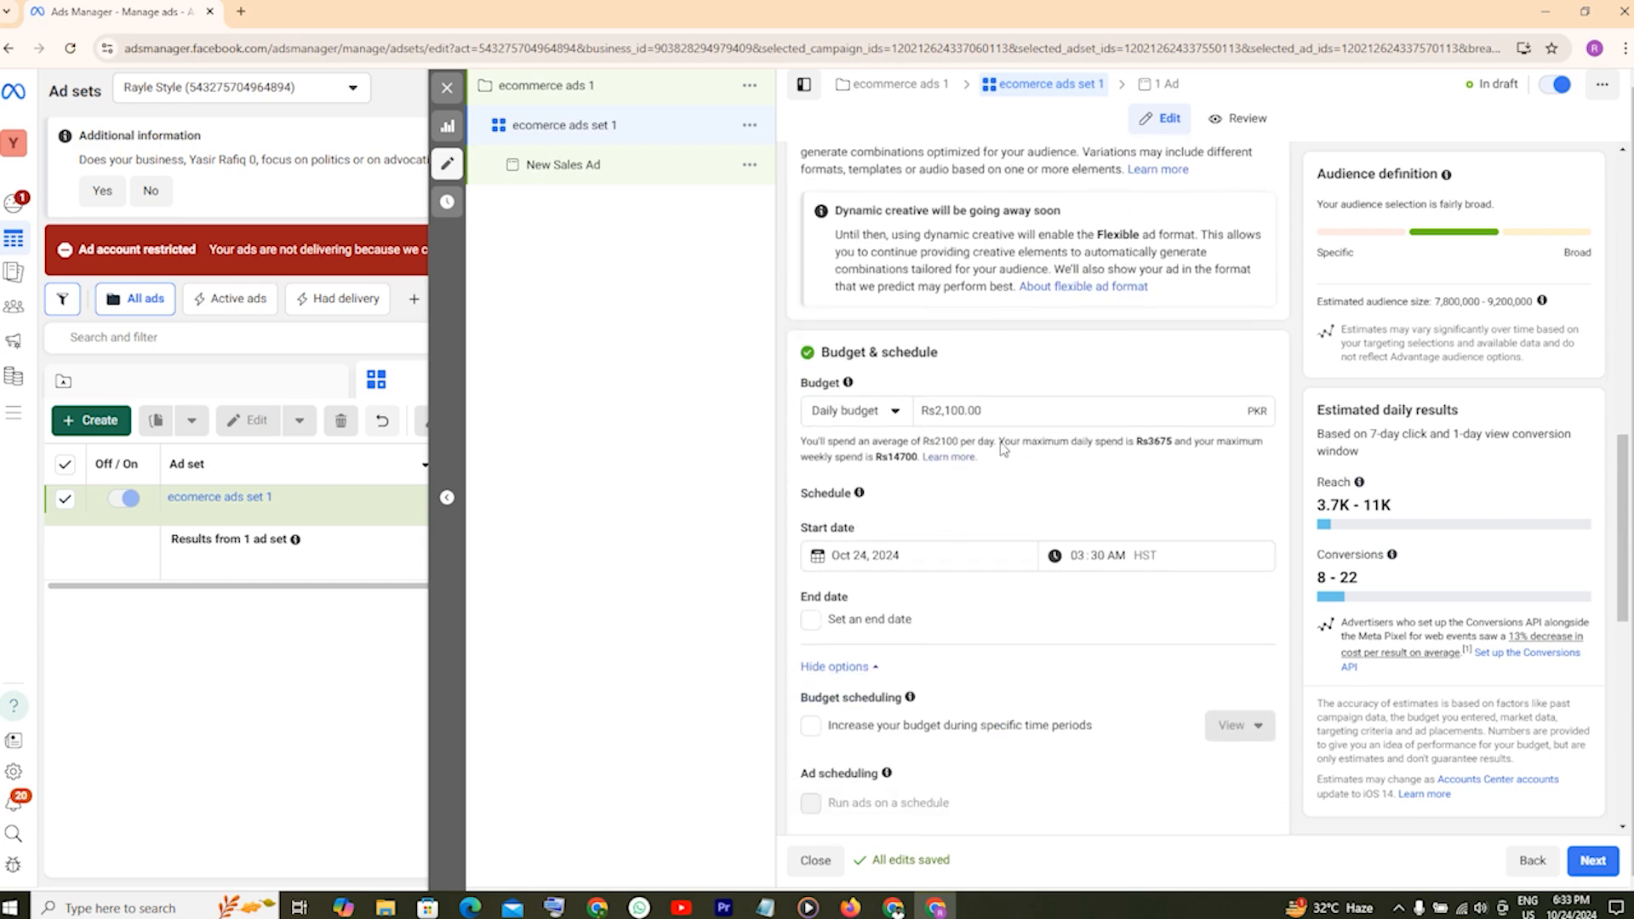
left_click(952, 408)
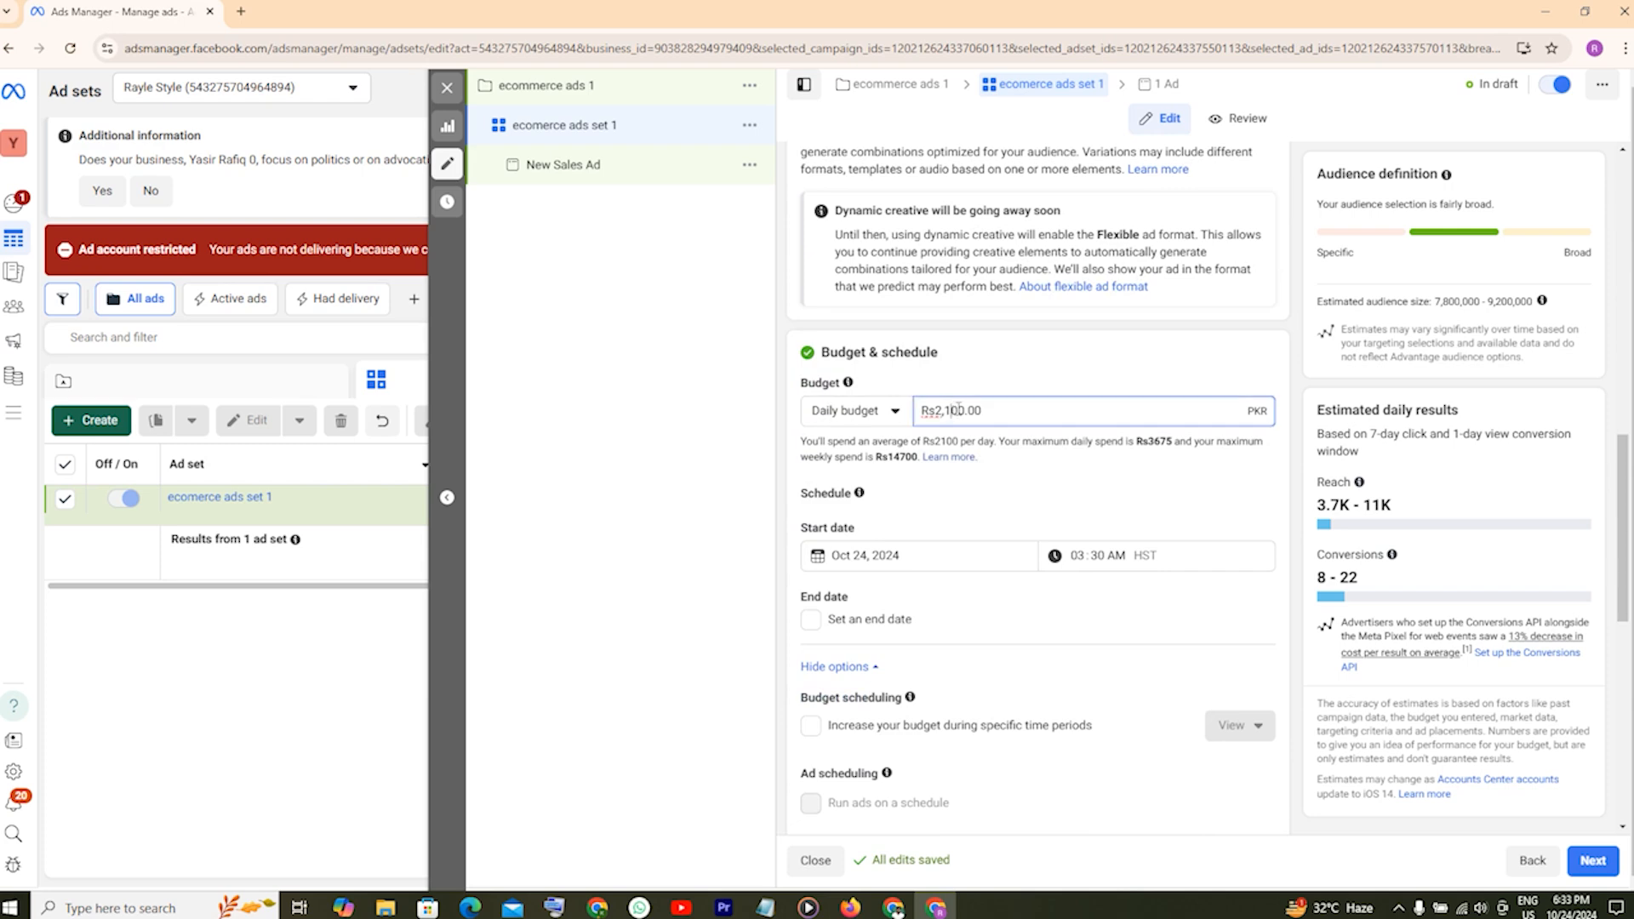
key("BackSpace")
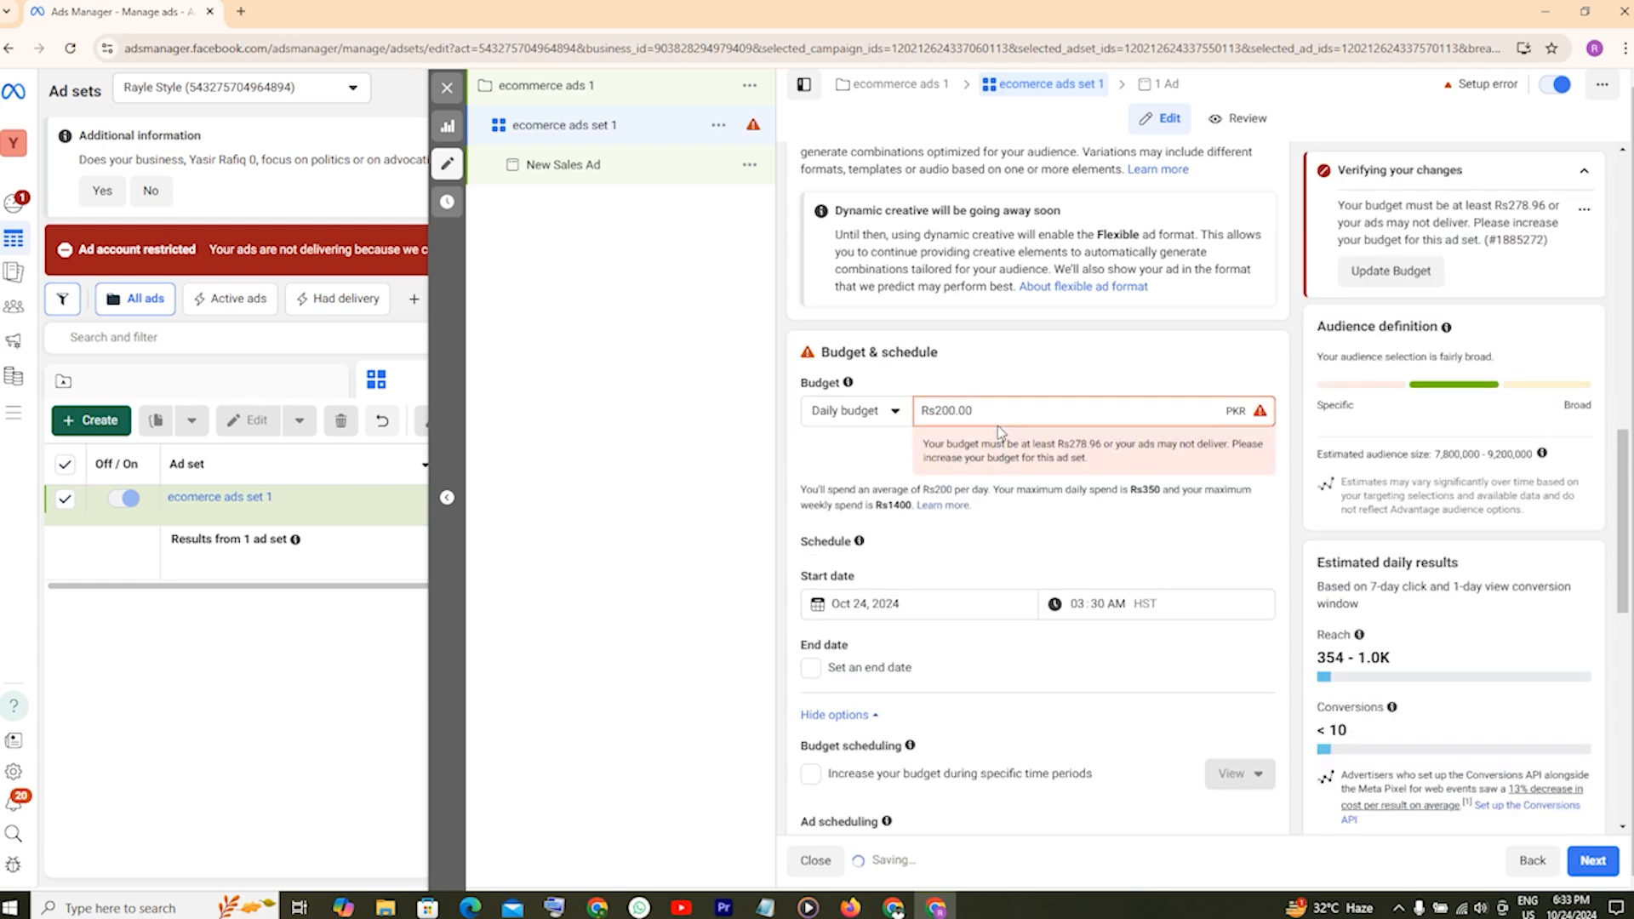
key("BackSpace")
type("35")
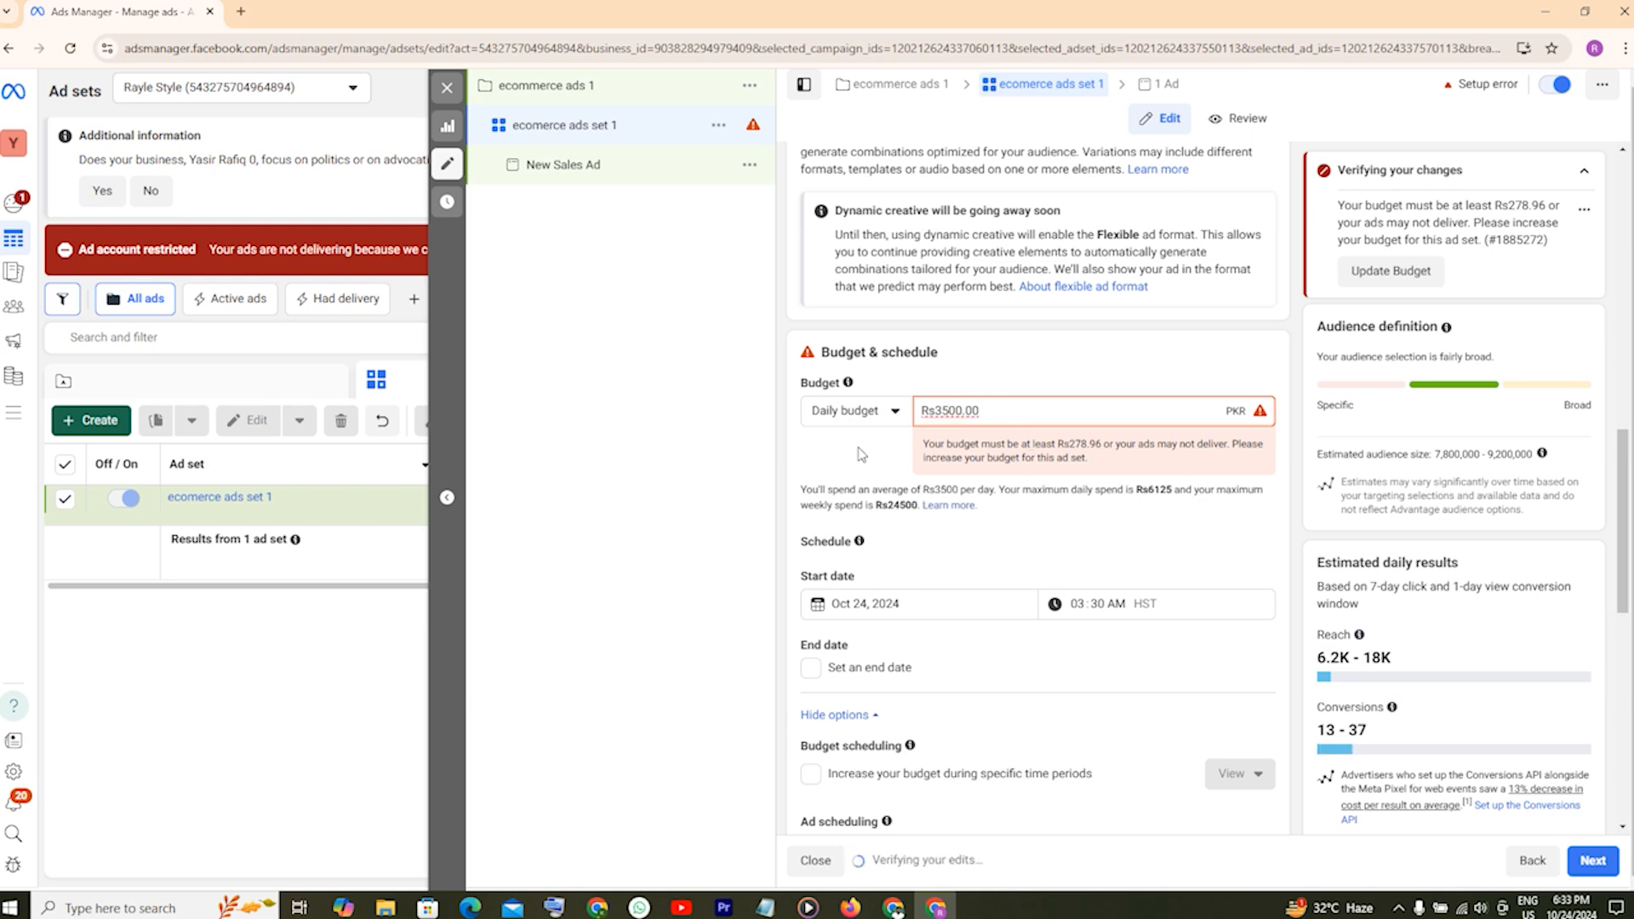
left_click(891, 449)
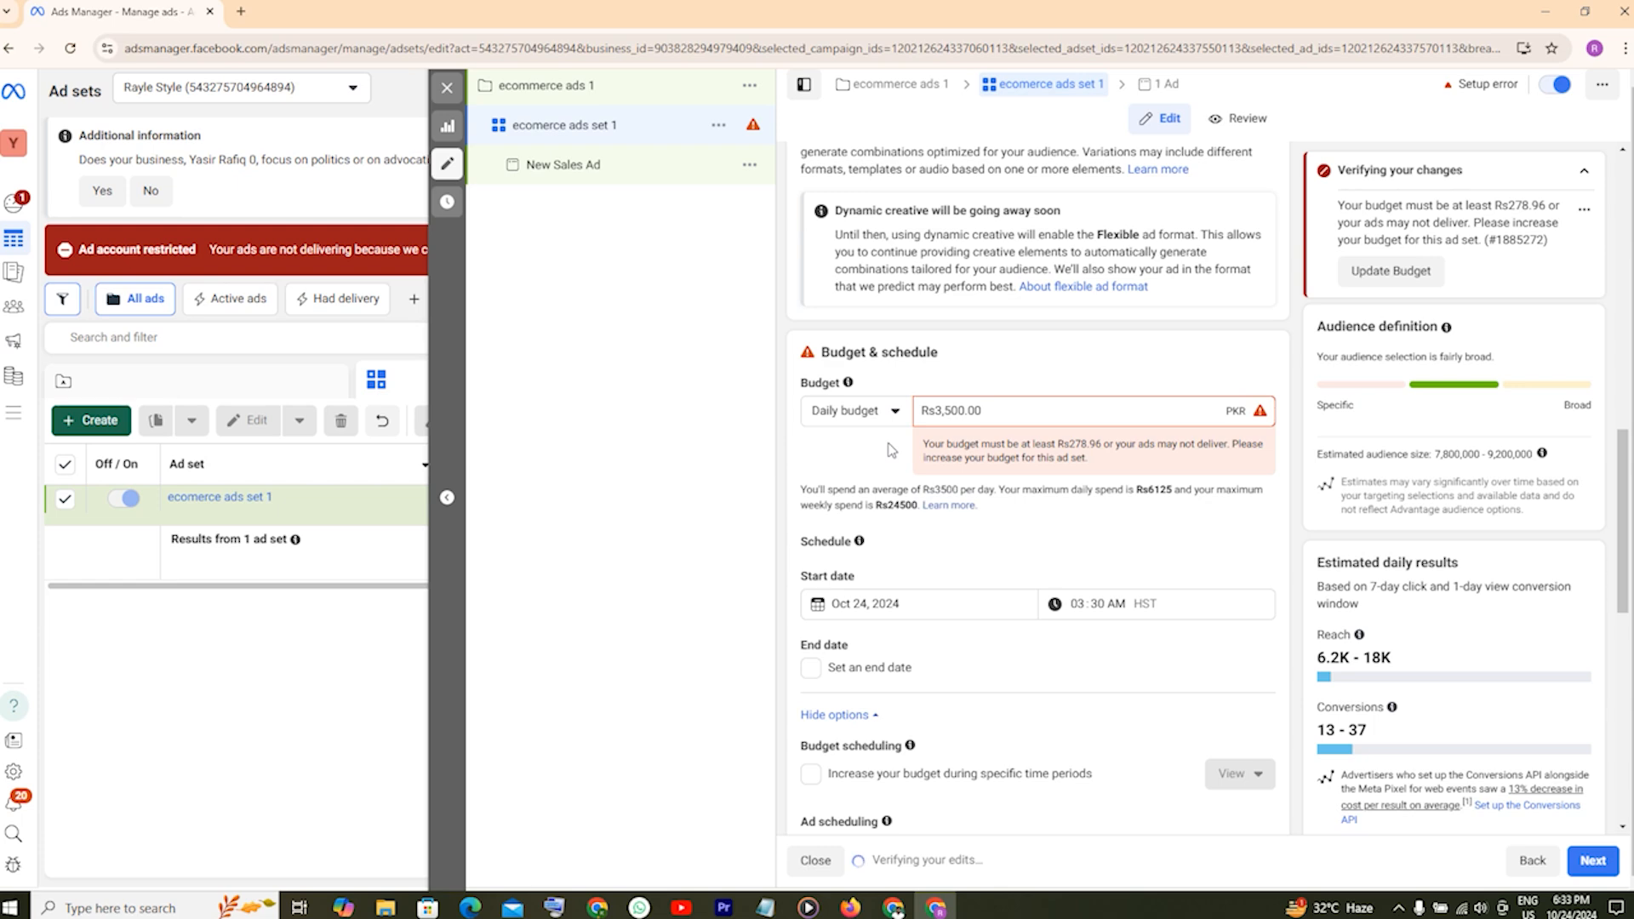
Set the schedule's start time on Oct 24, 2024 to 07:30 PM.
scroll(891, 450, "down", 1)
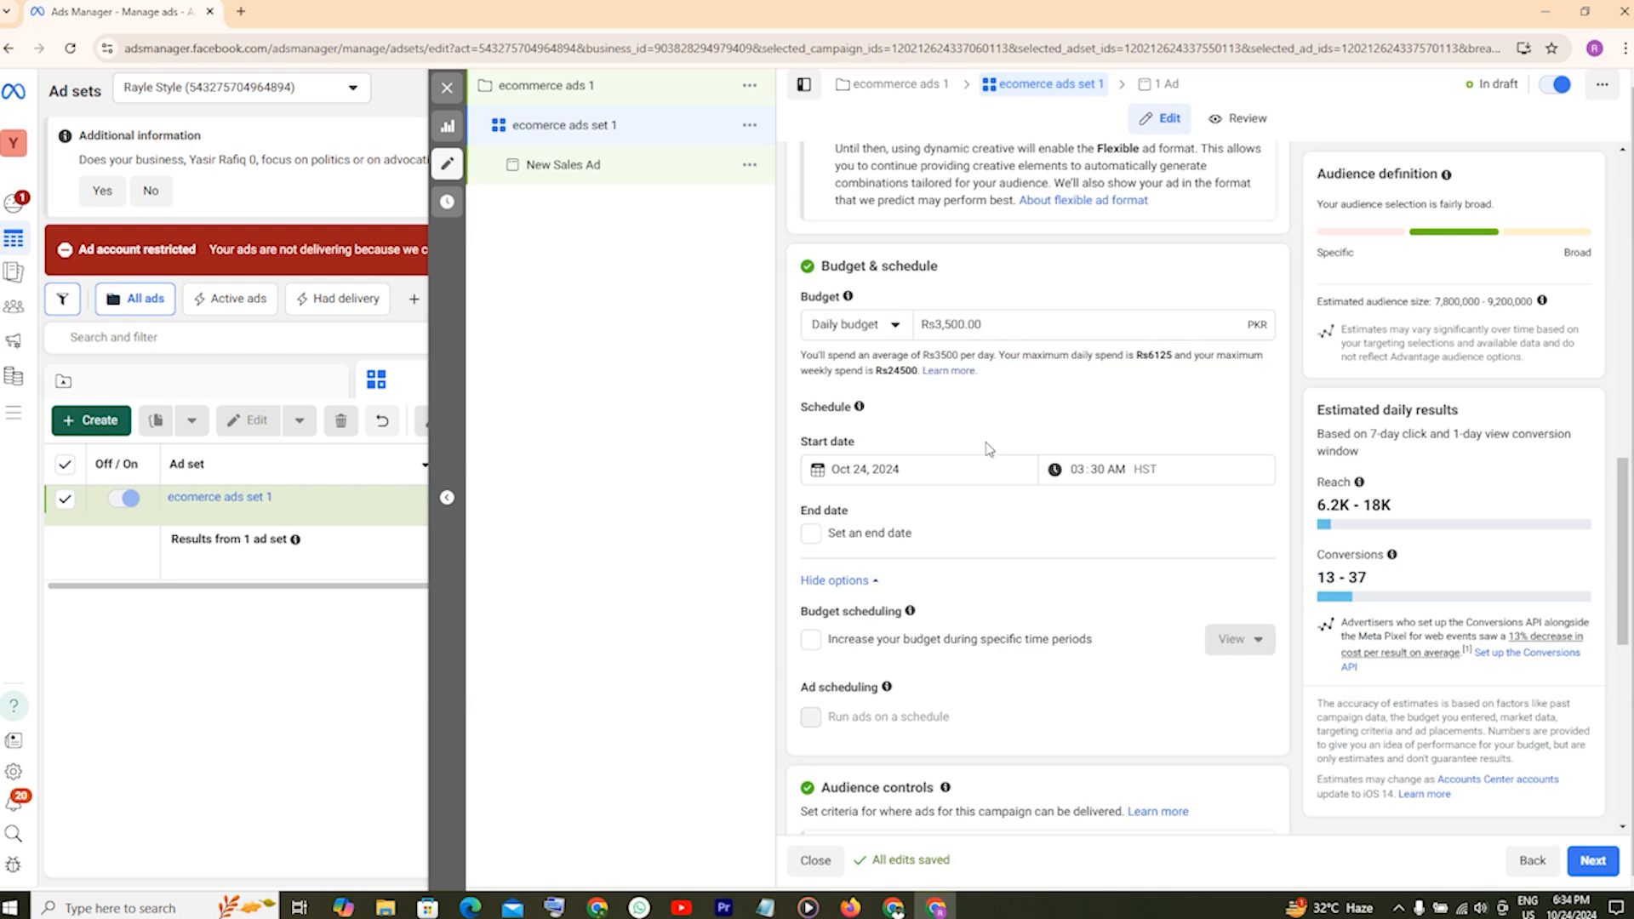
scroll(958, 425, "down", 1)
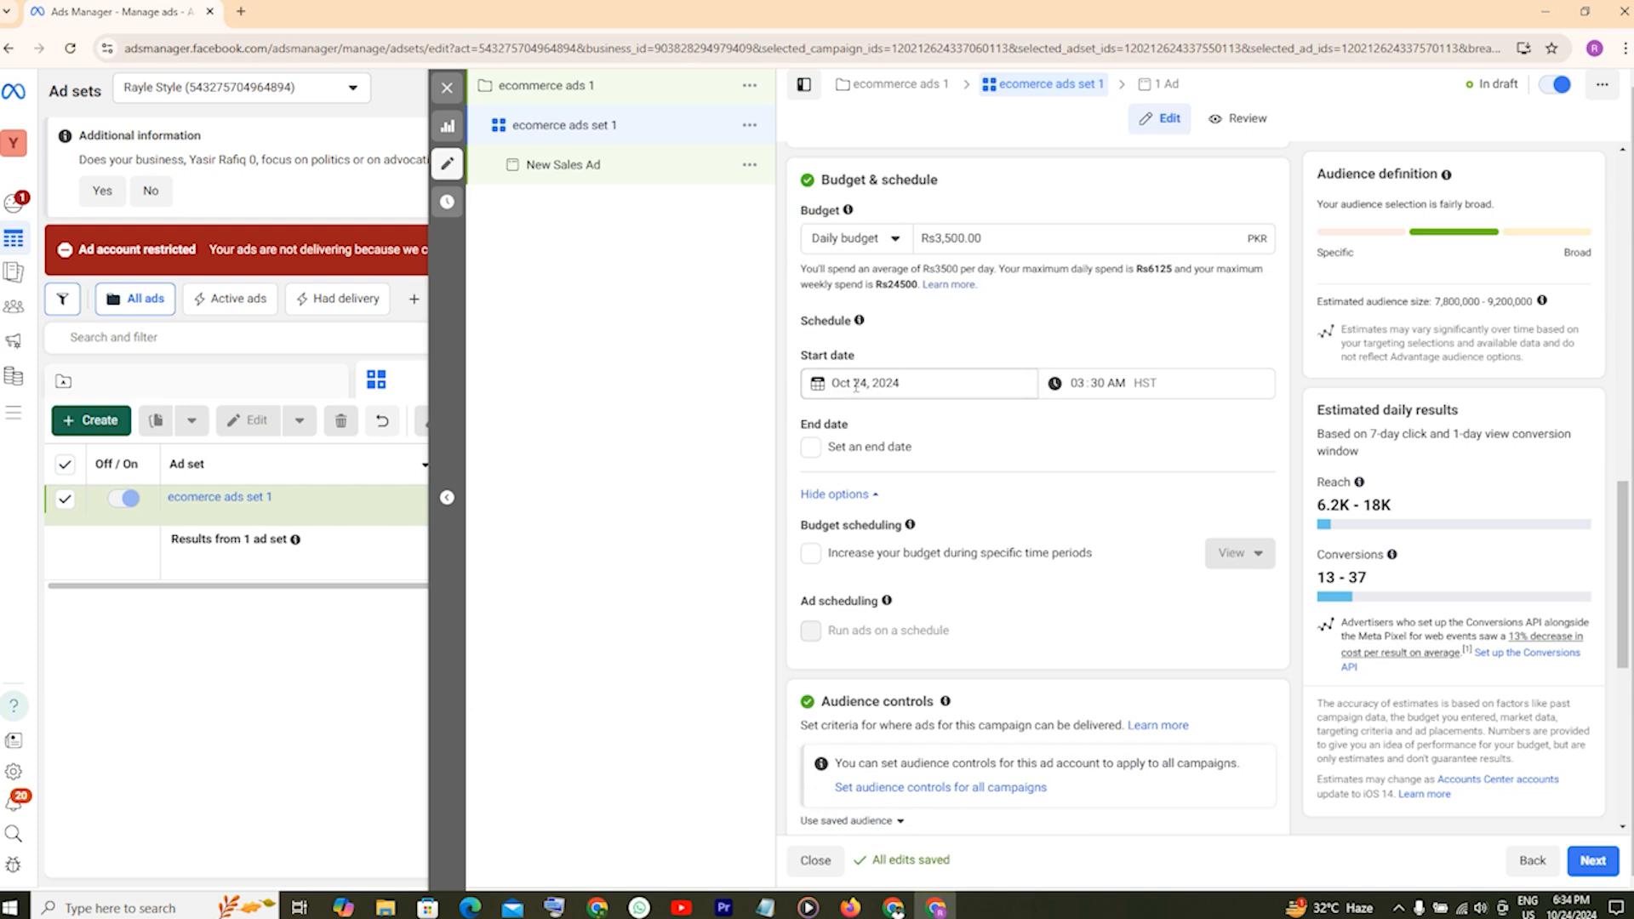
left_click(1079, 383)
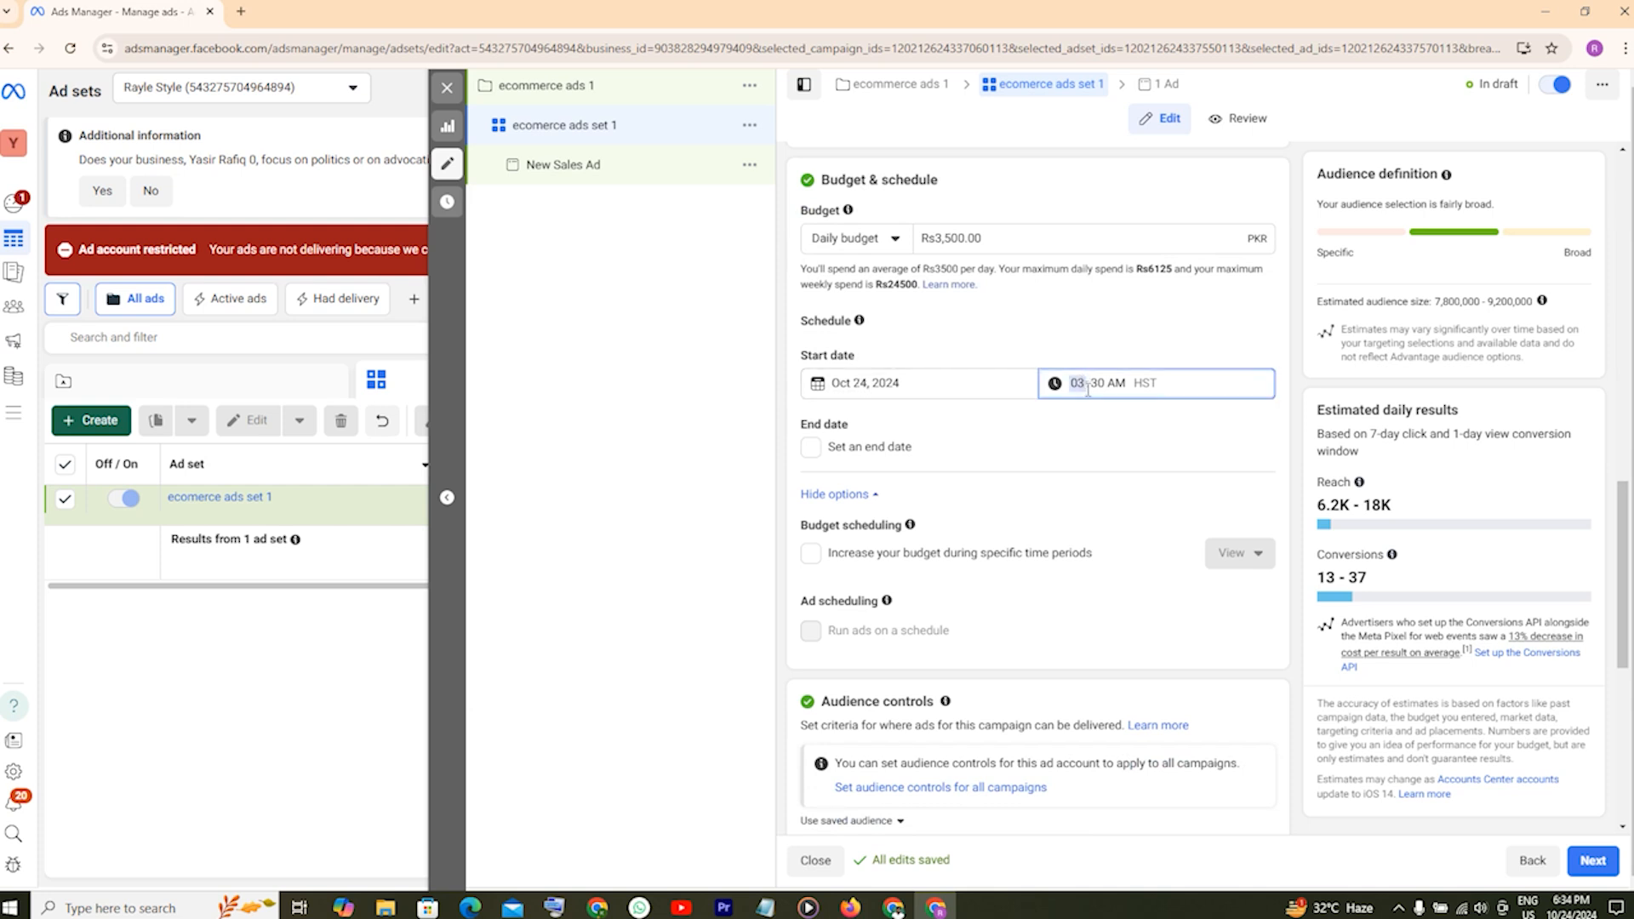
left_click(1118, 384)
left_click(1078, 382)
left_click(1097, 420)
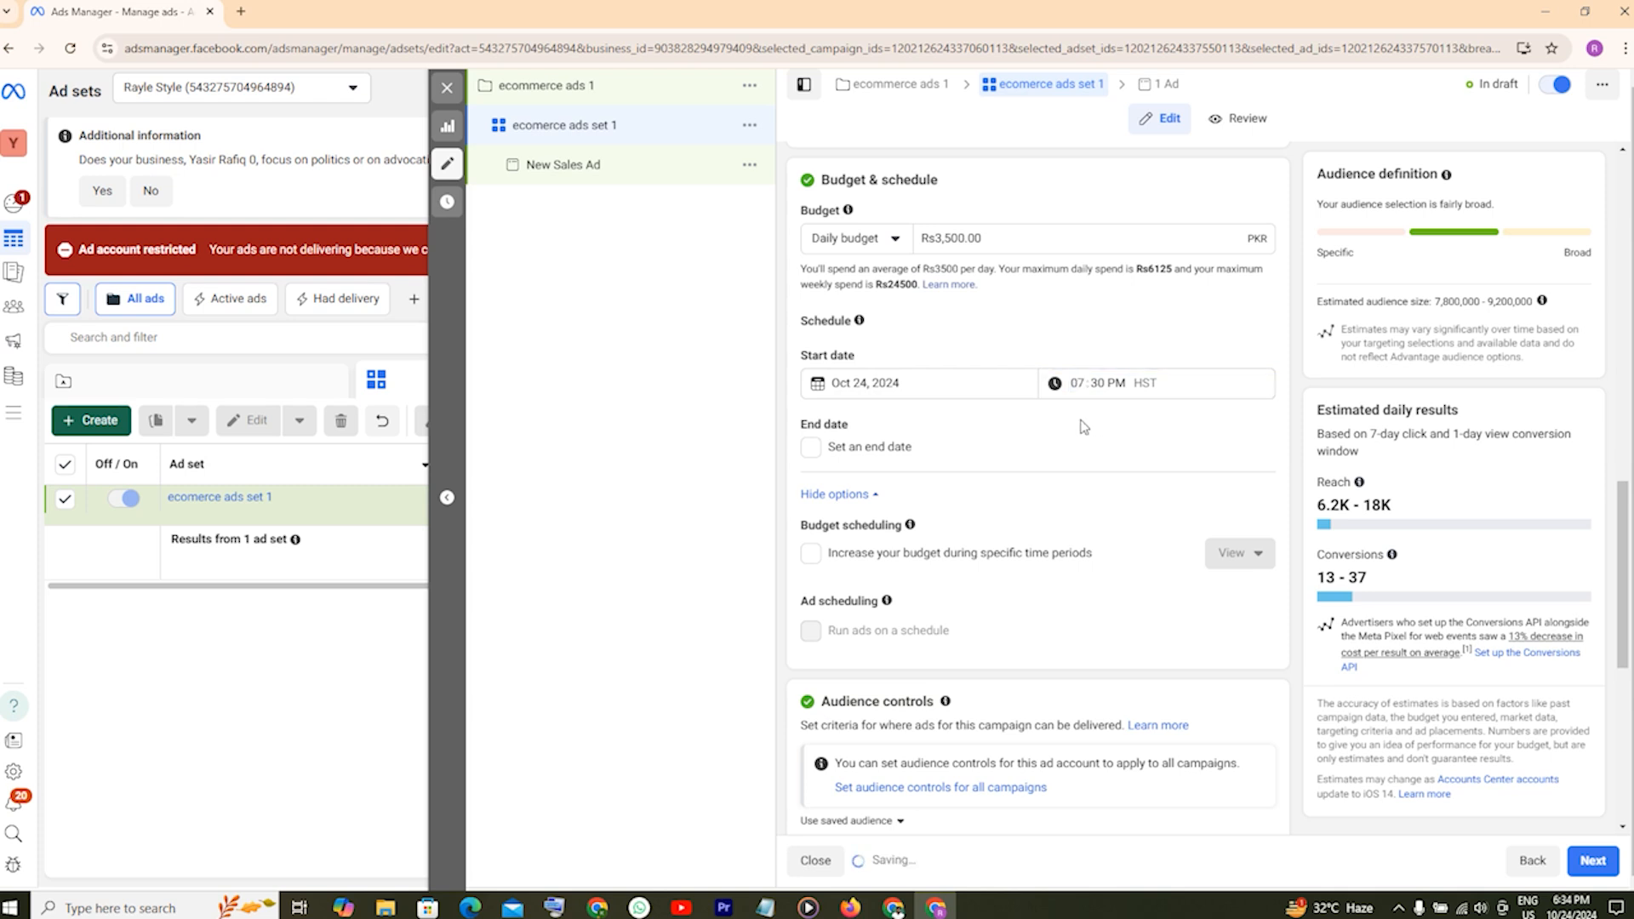
Enable an end date for the ad set and set it to Oct 31, 2024.
left_click(839, 451)
left_click(843, 486)
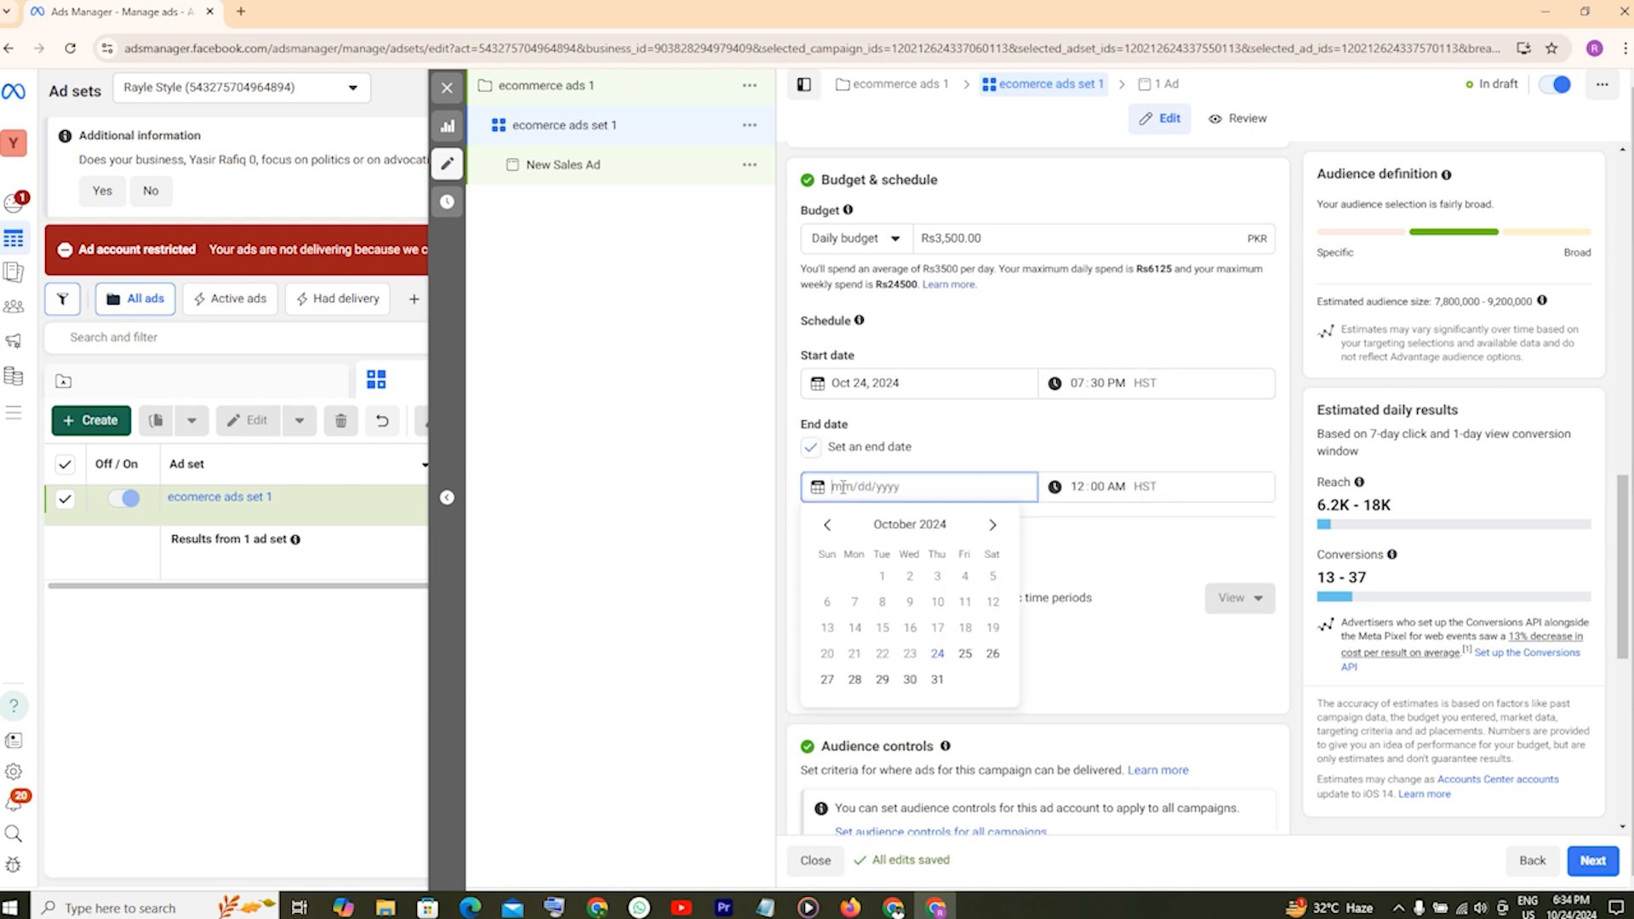
left_click(938, 680)
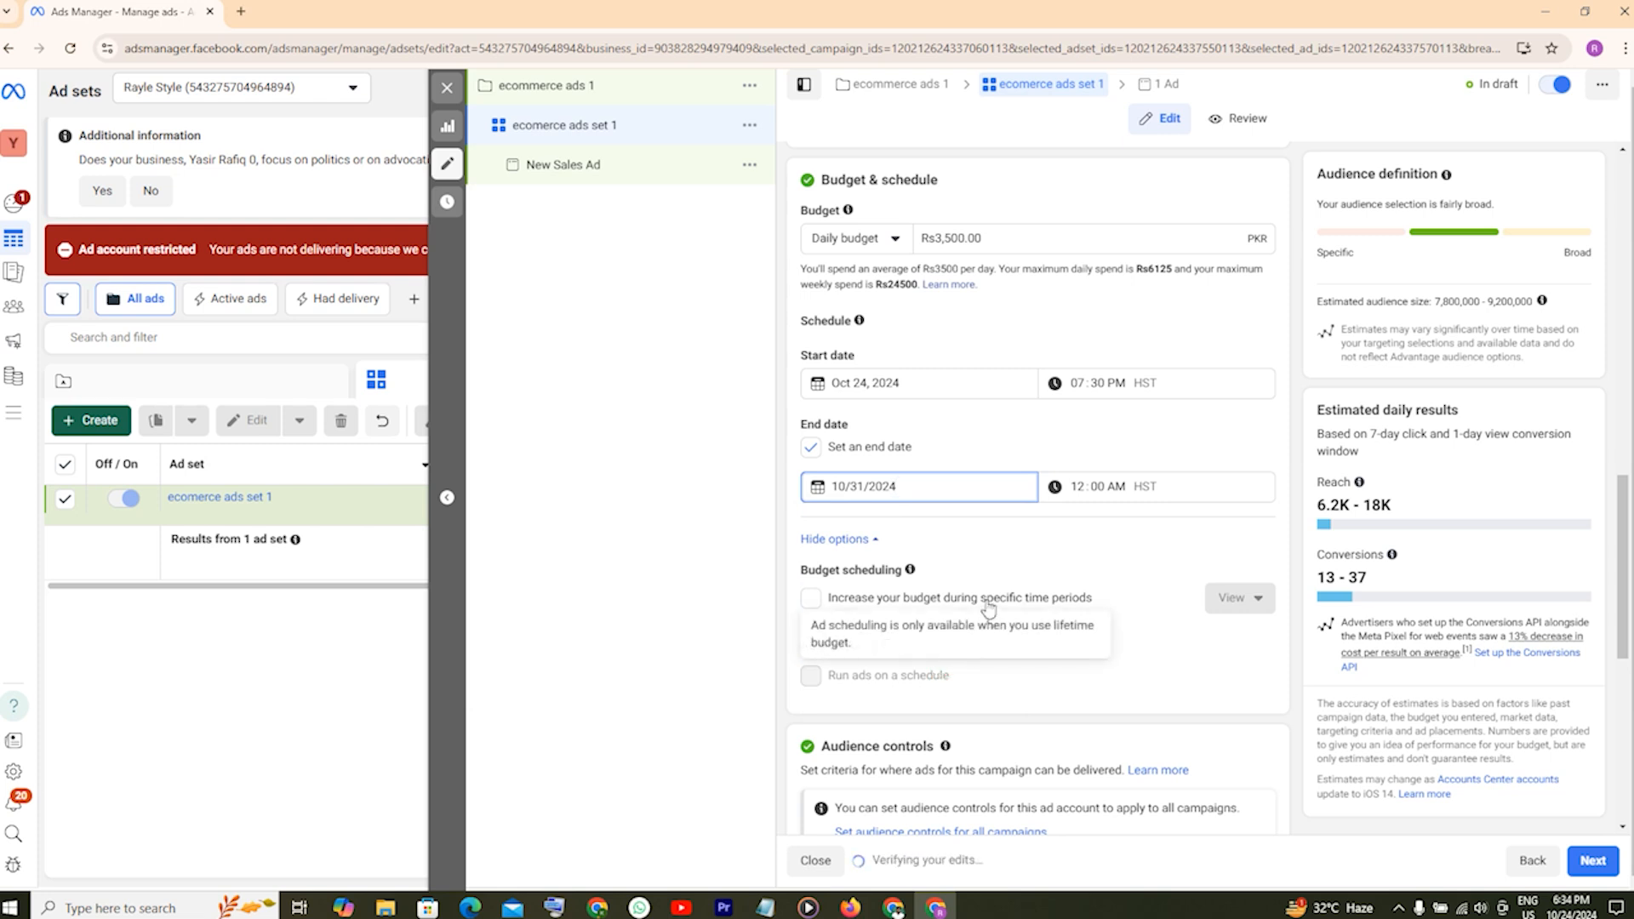
left_click(957, 525)
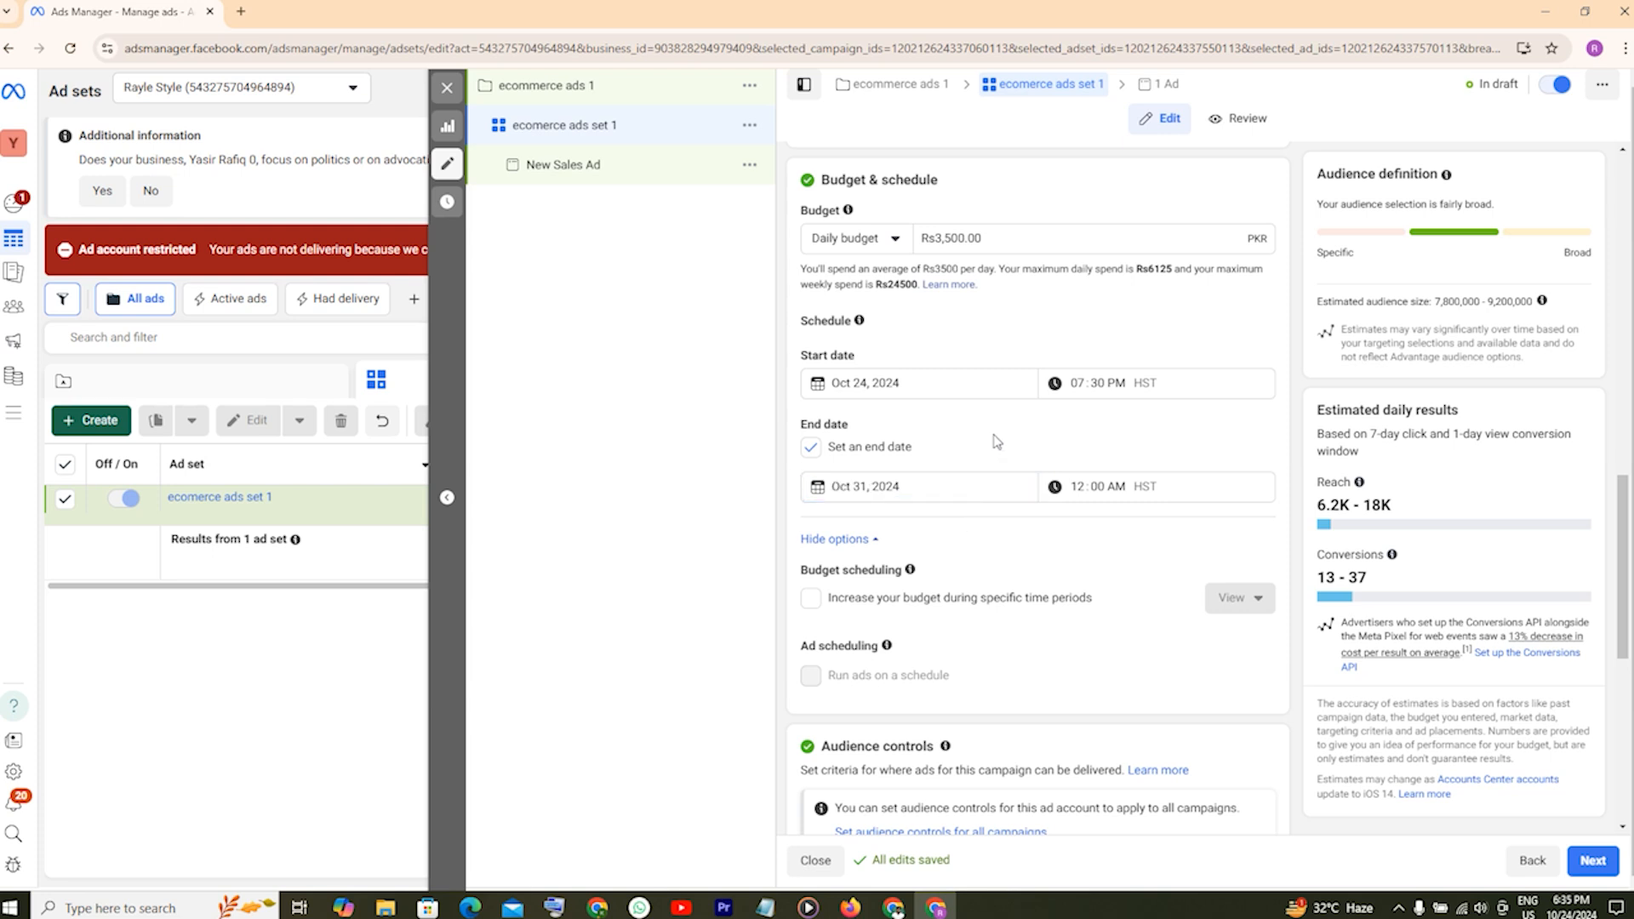
Open the ad set's location targeting for editing and examine the area covered by United Arab Emirates on the map.
scroll(1060, 607, "down", 2)
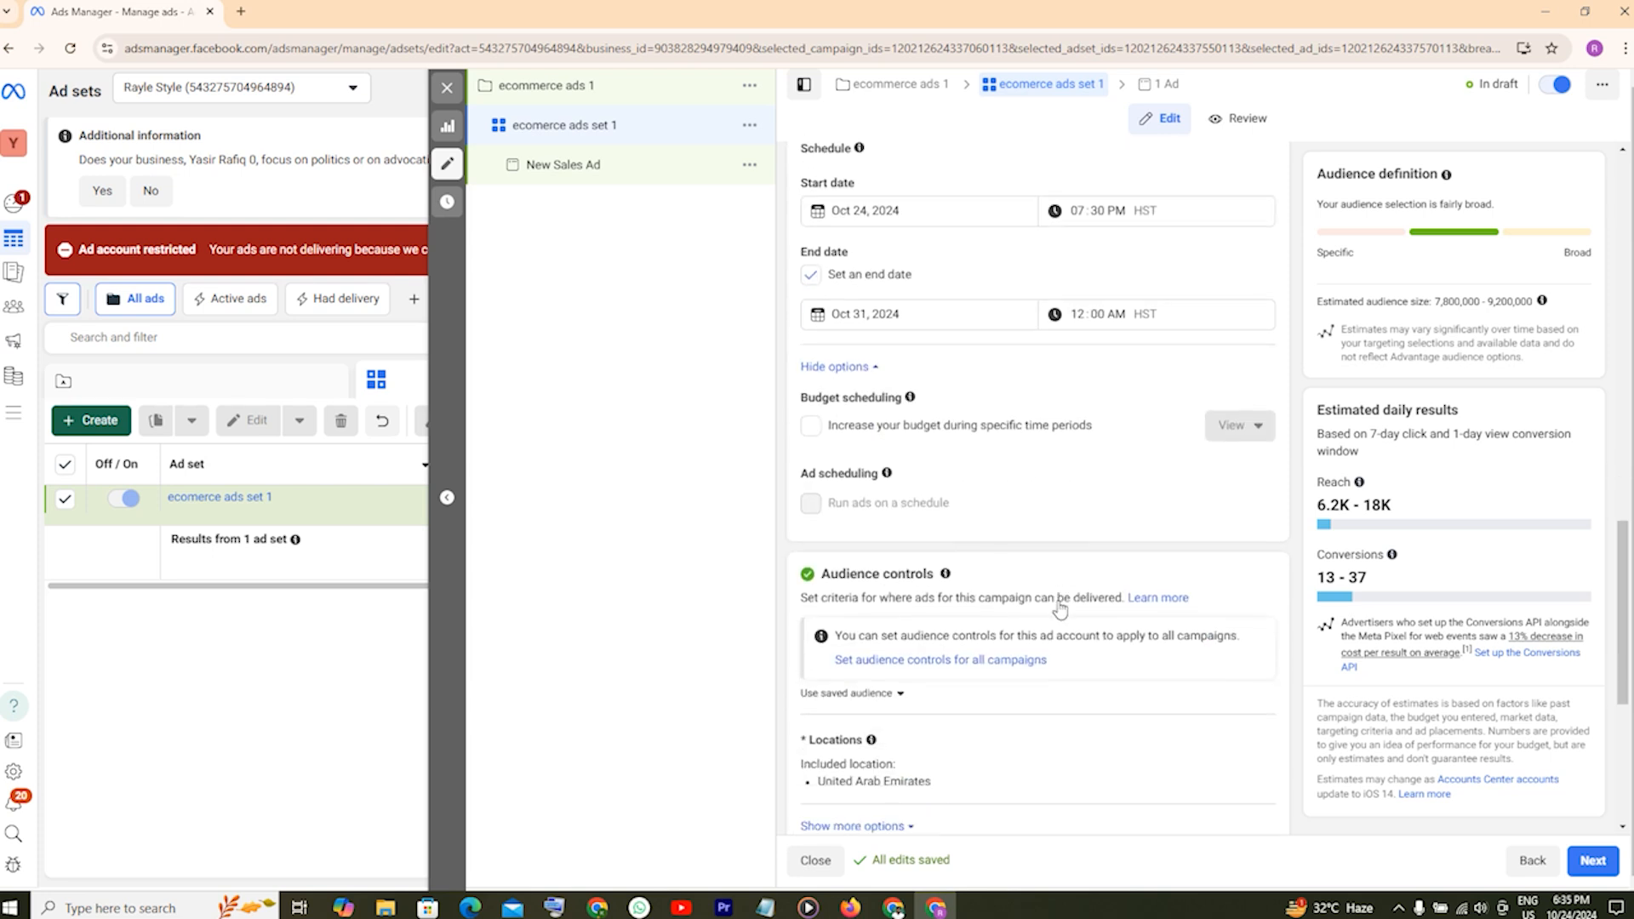
scroll(936, 542, "down", 1)
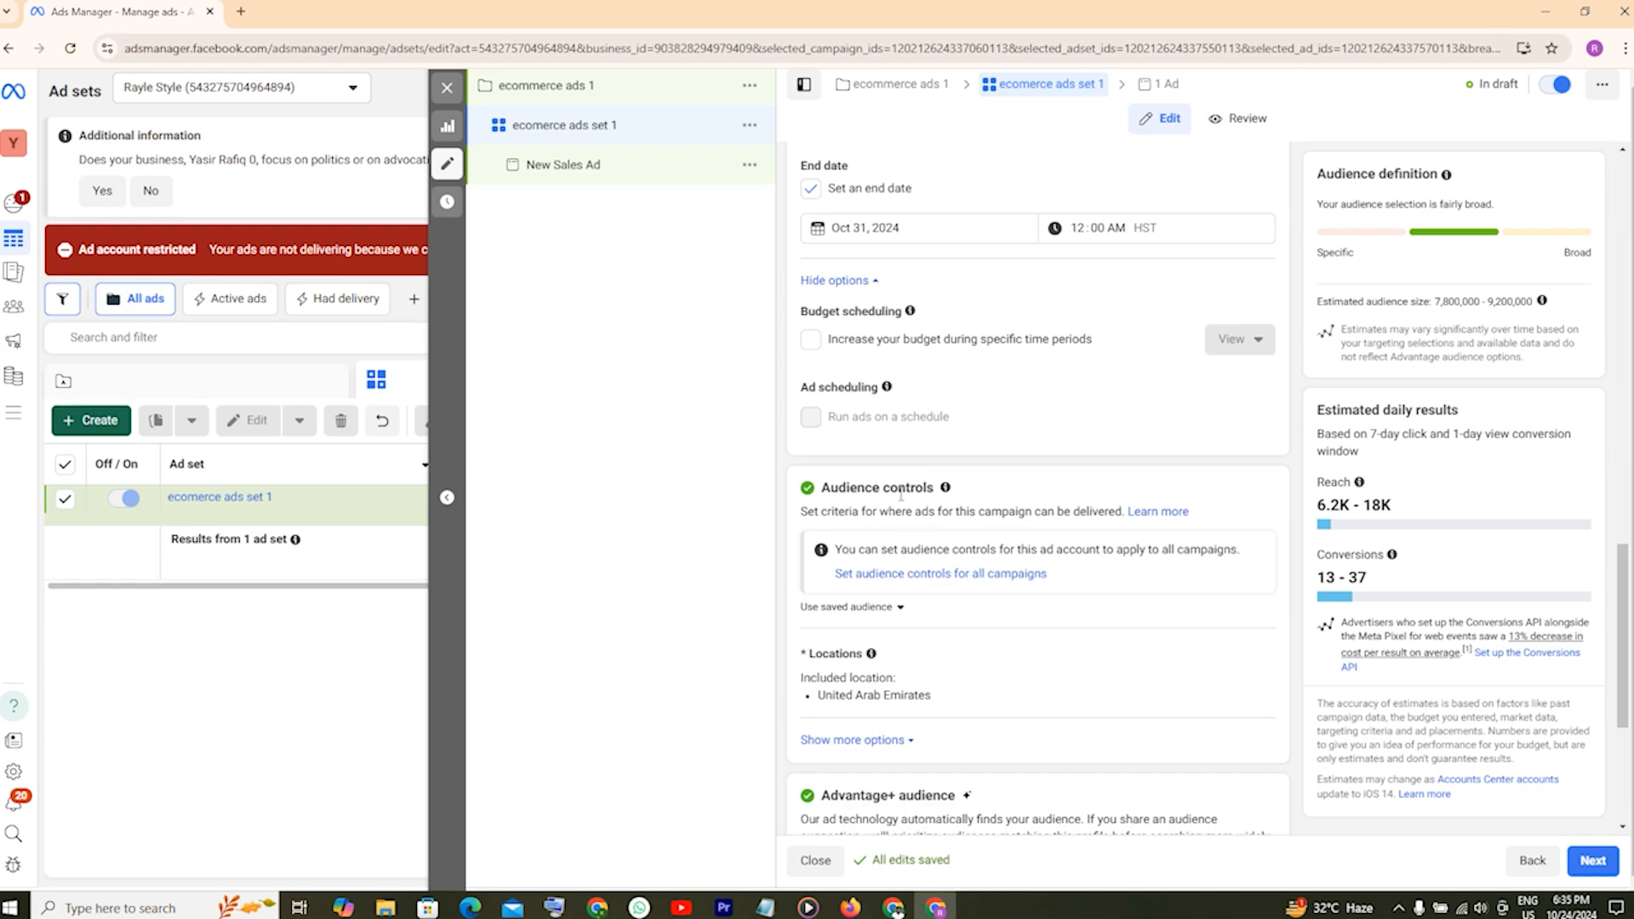
scroll(1018, 572, "down", 1)
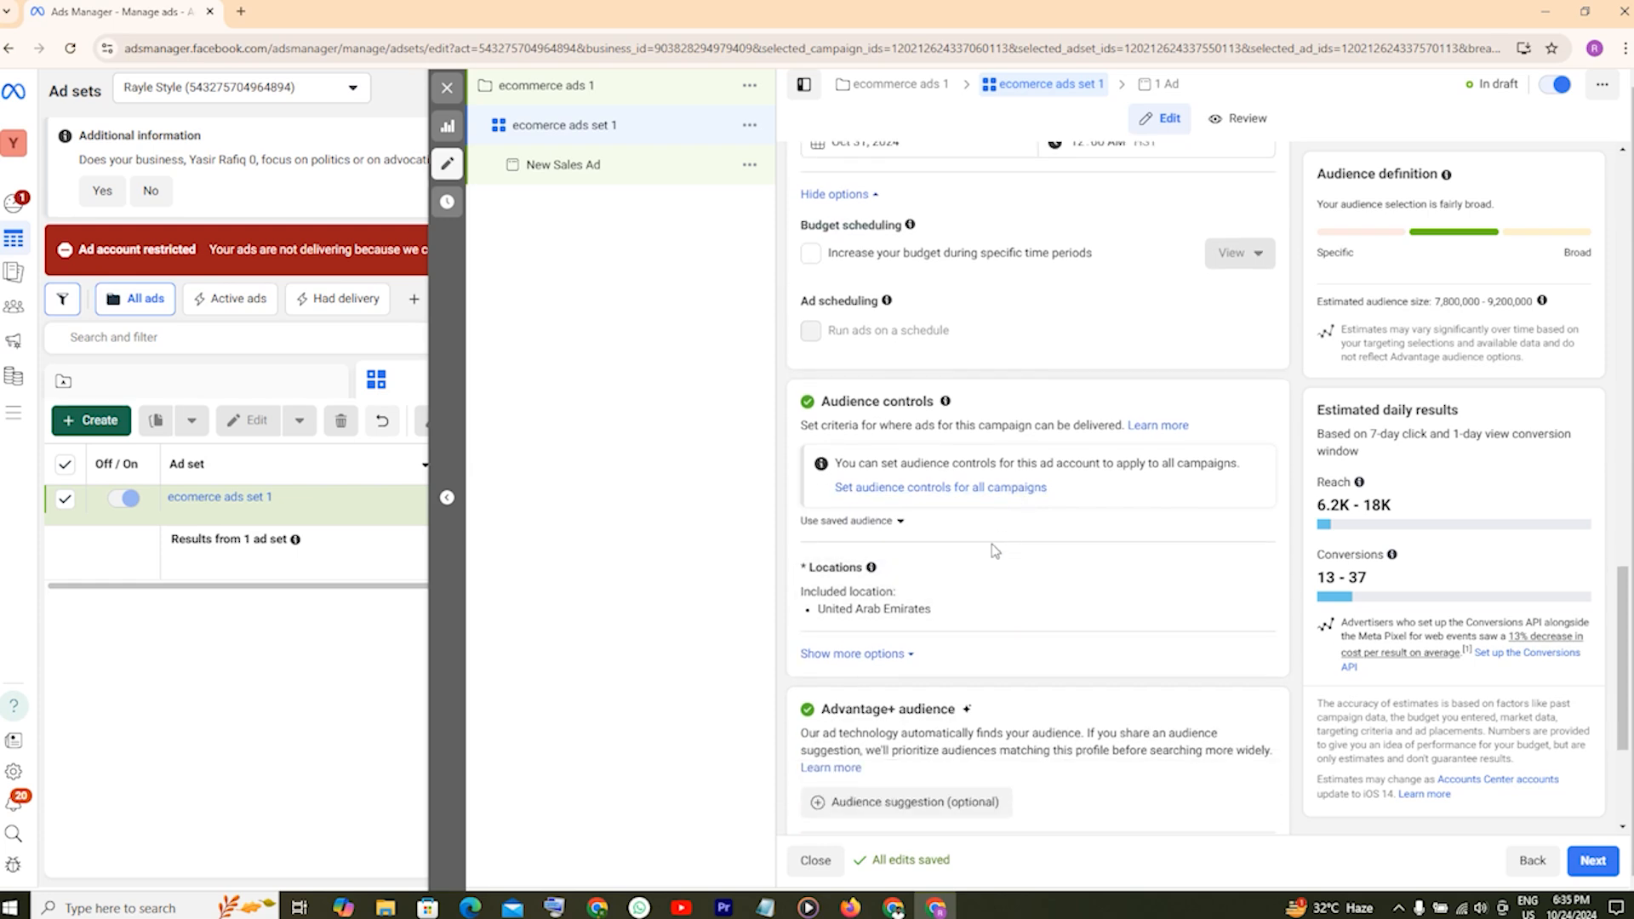
scroll(995, 550, "down", 1)
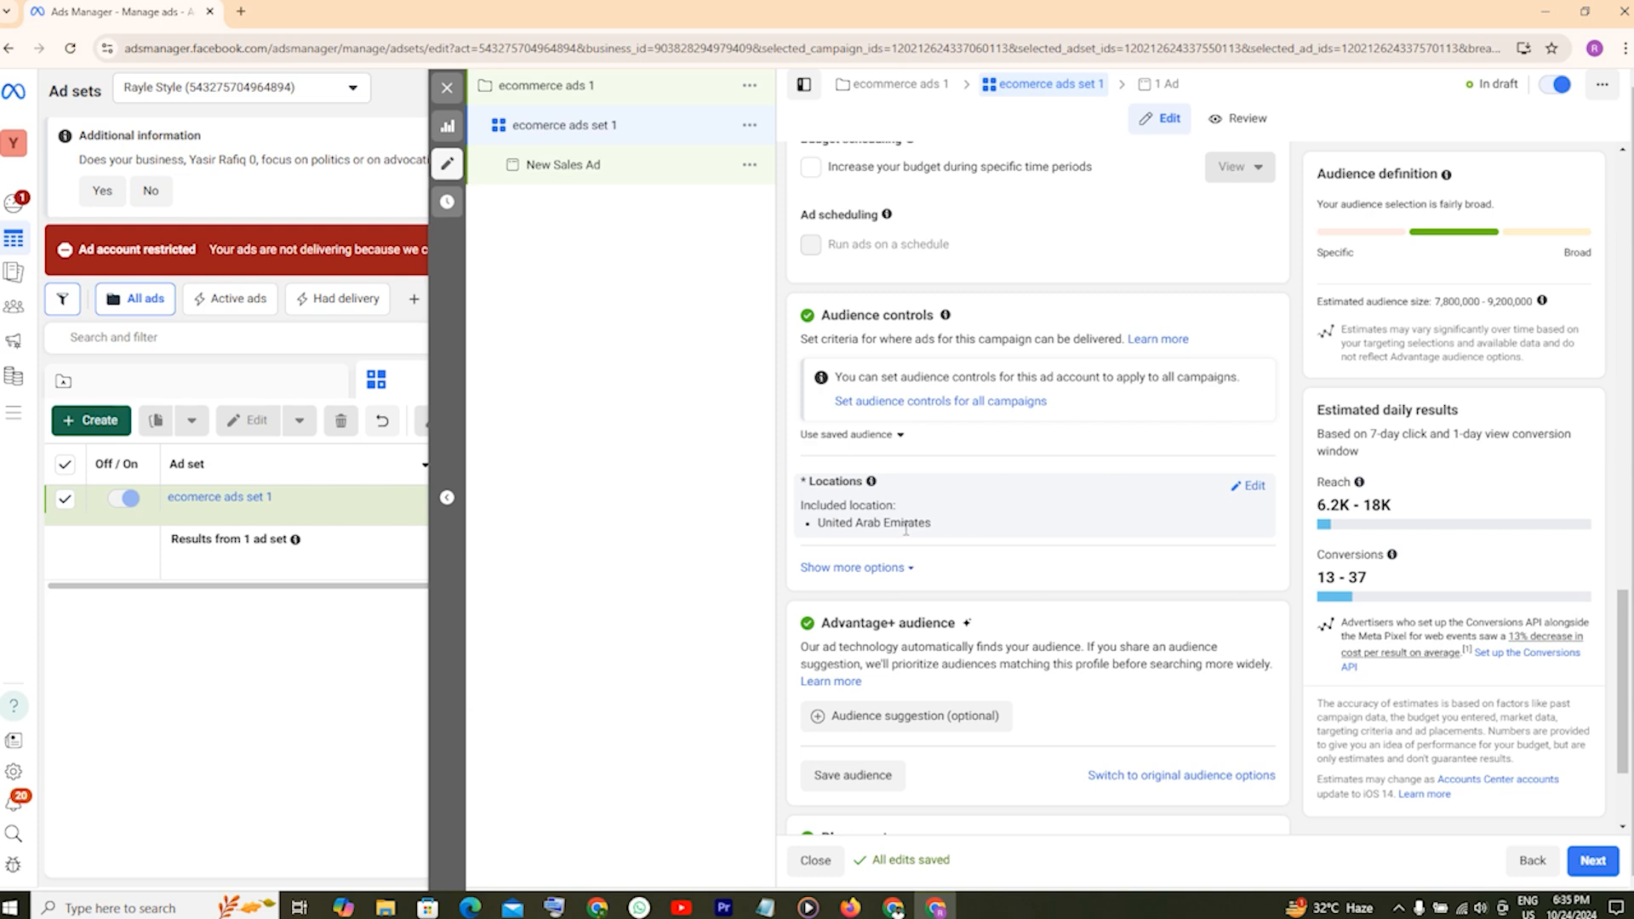
left_click(1249, 492)
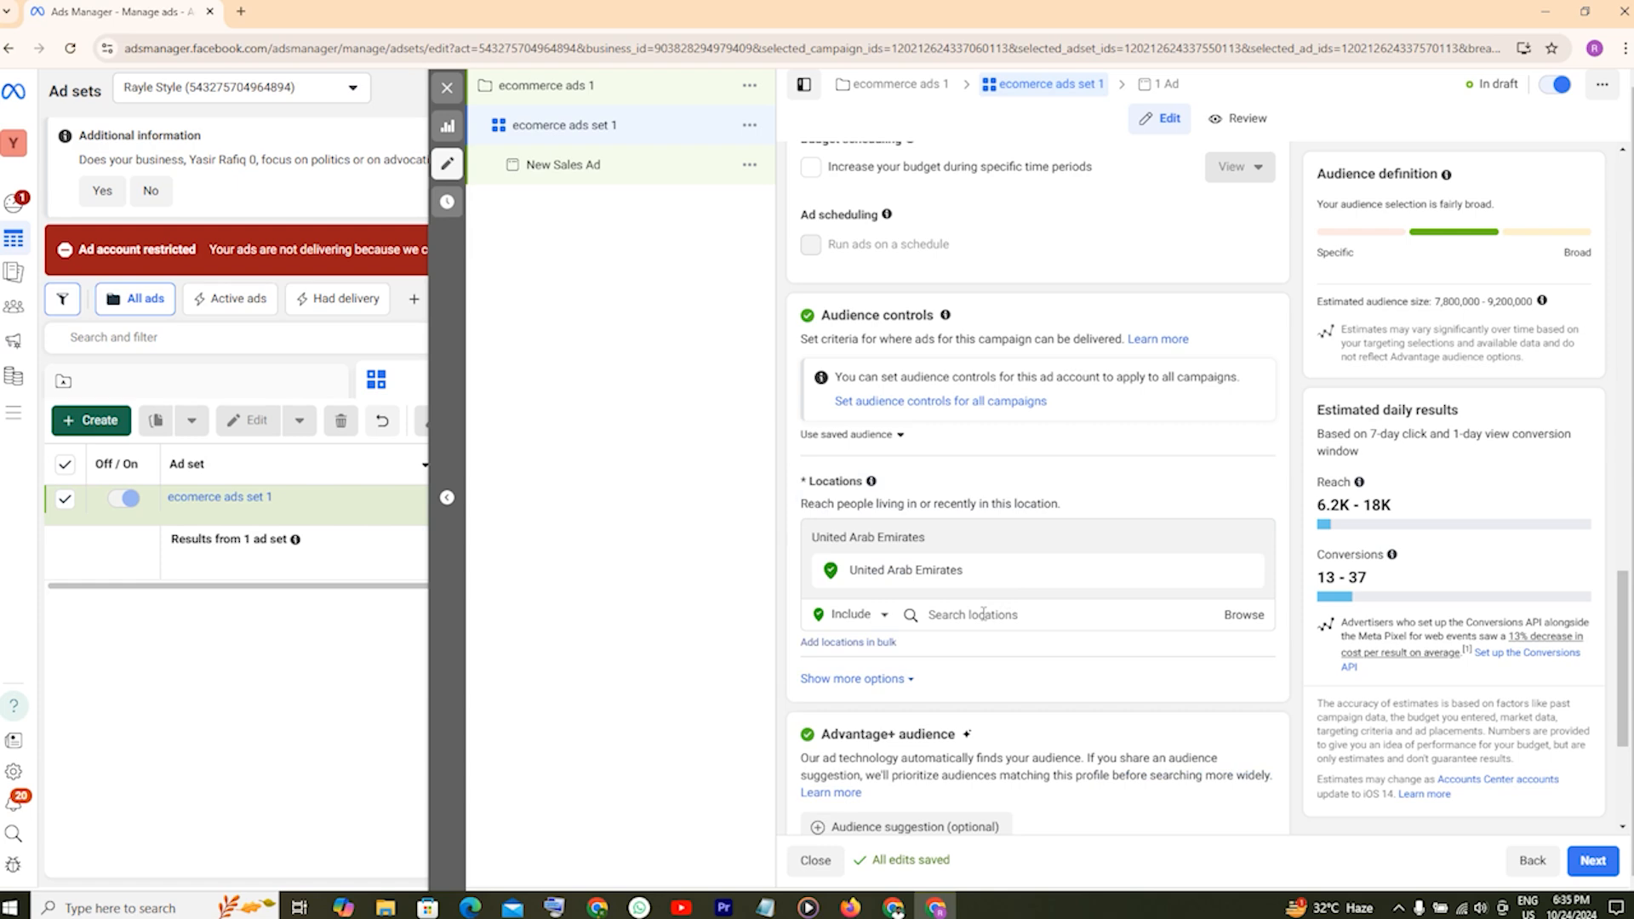
left_click(989, 614)
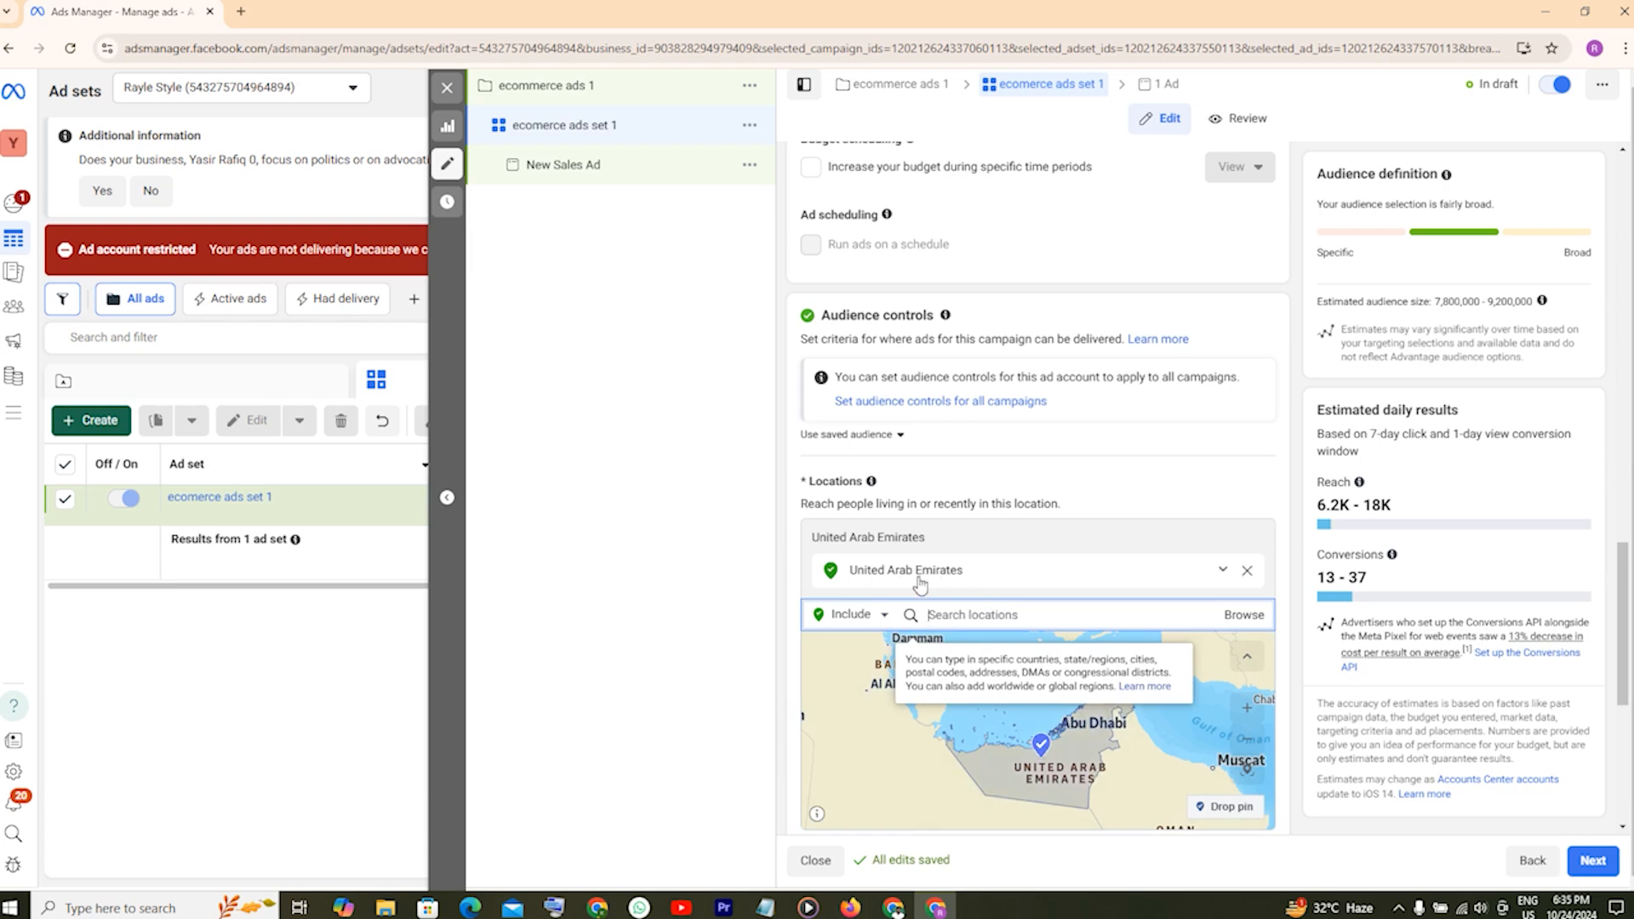
scroll(939, 579, "down", 1)
scroll(940, 579, "down", 3)
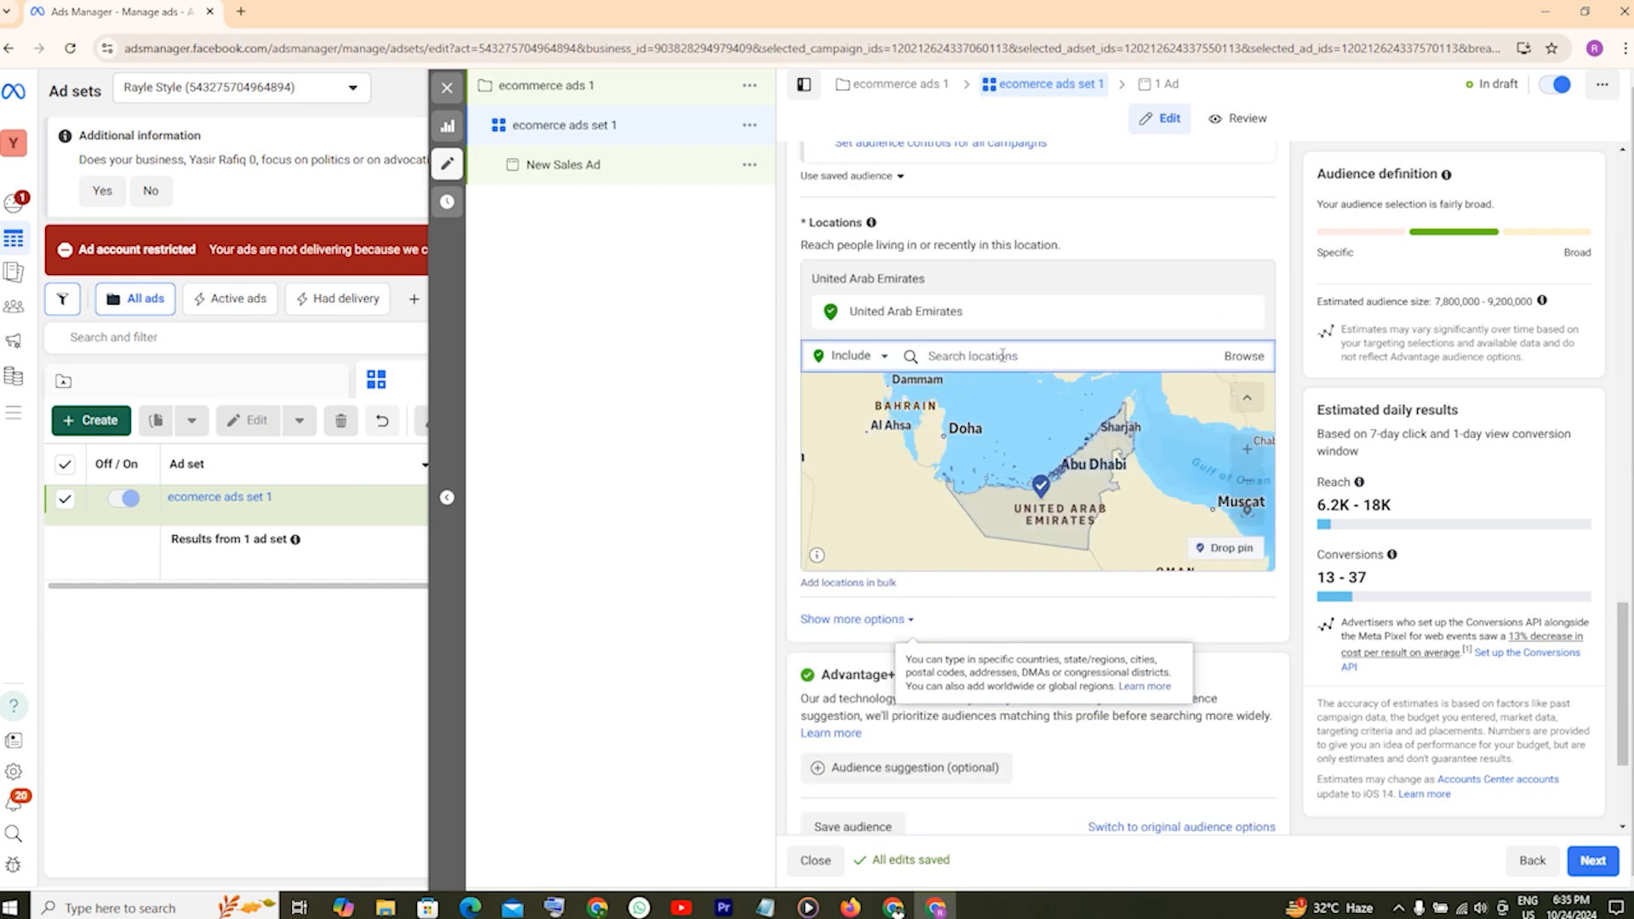
scroll(886, 504, "up", 1)
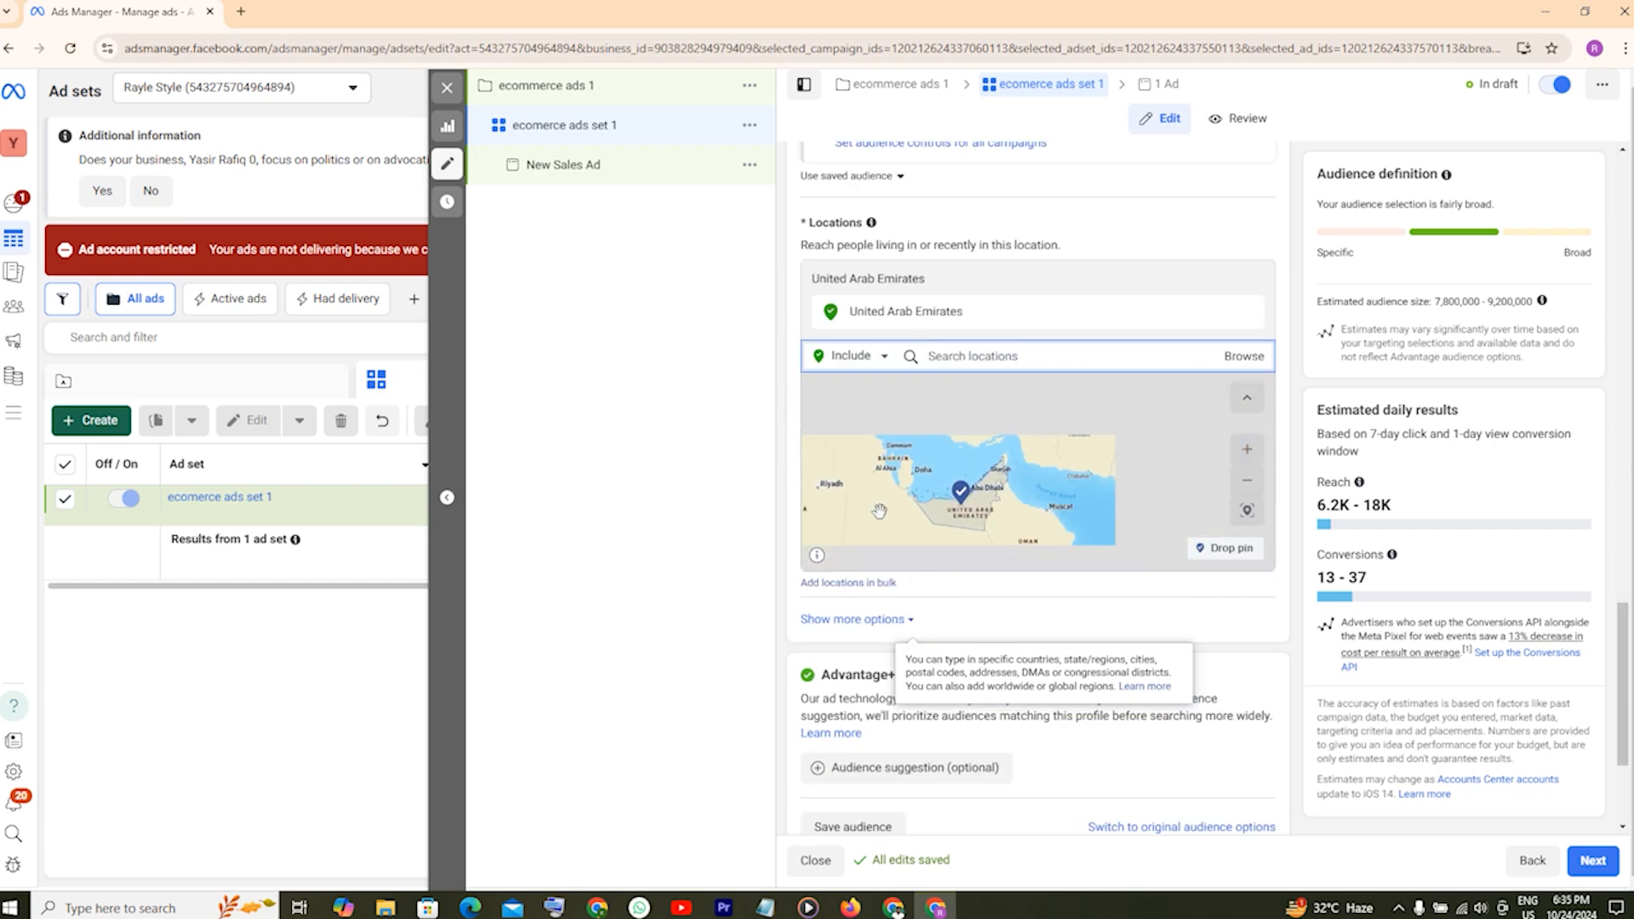
left_click(737, 571)
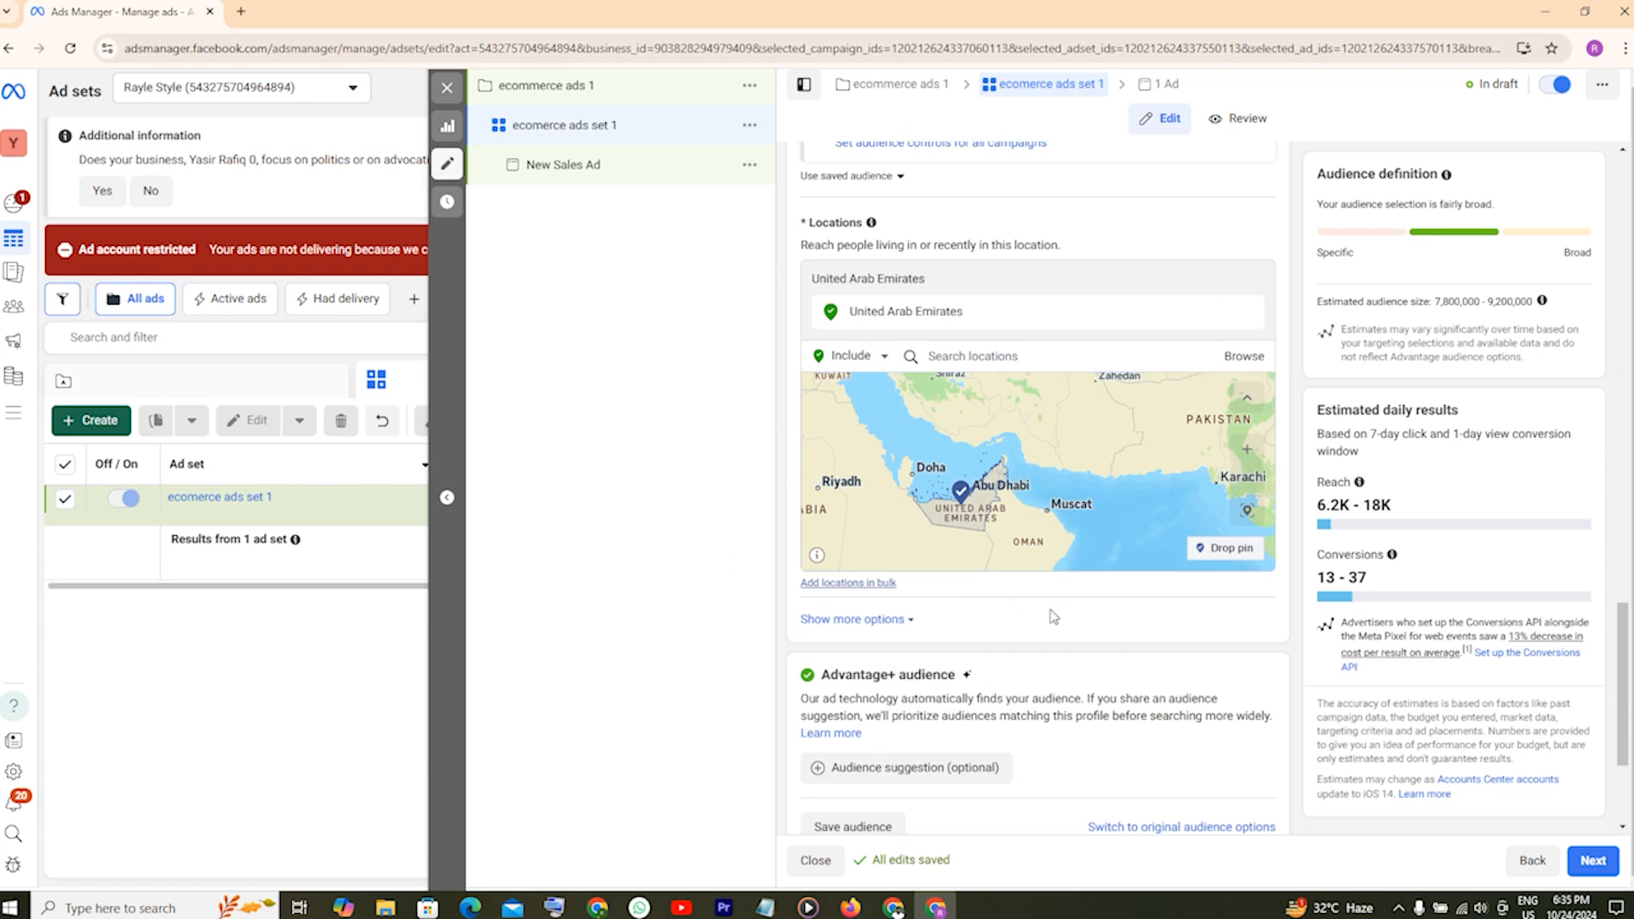
Expand the optional audience suggestion settings for the Advantage+ audience.
scroll(1064, 609, "down", 2)
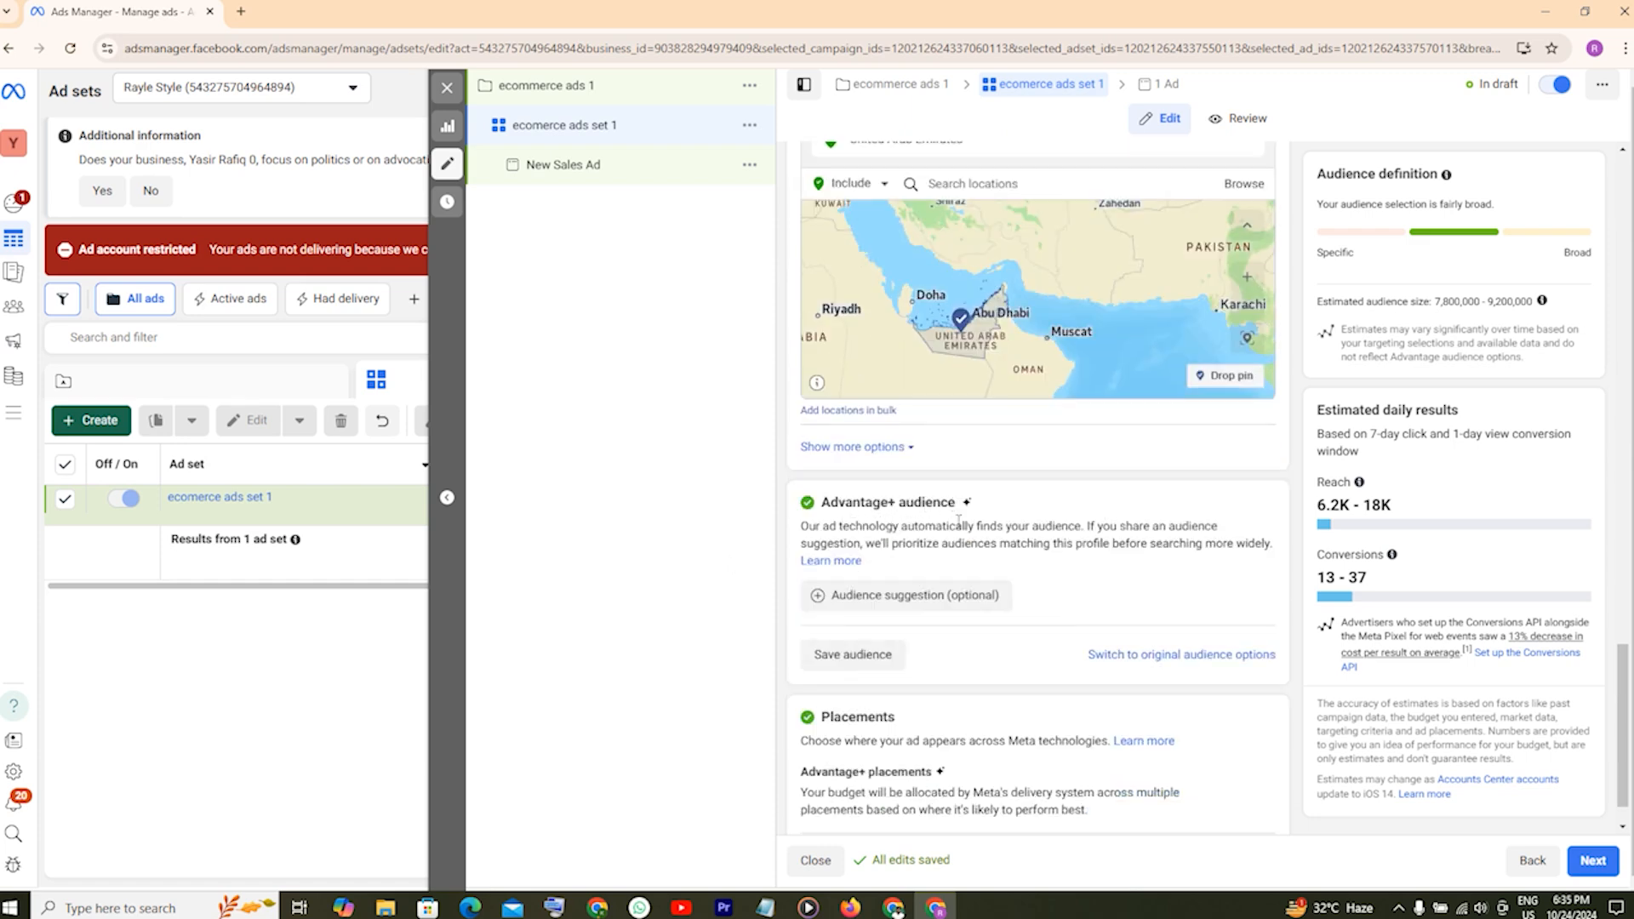
scroll(1033, 589, "down", 1)
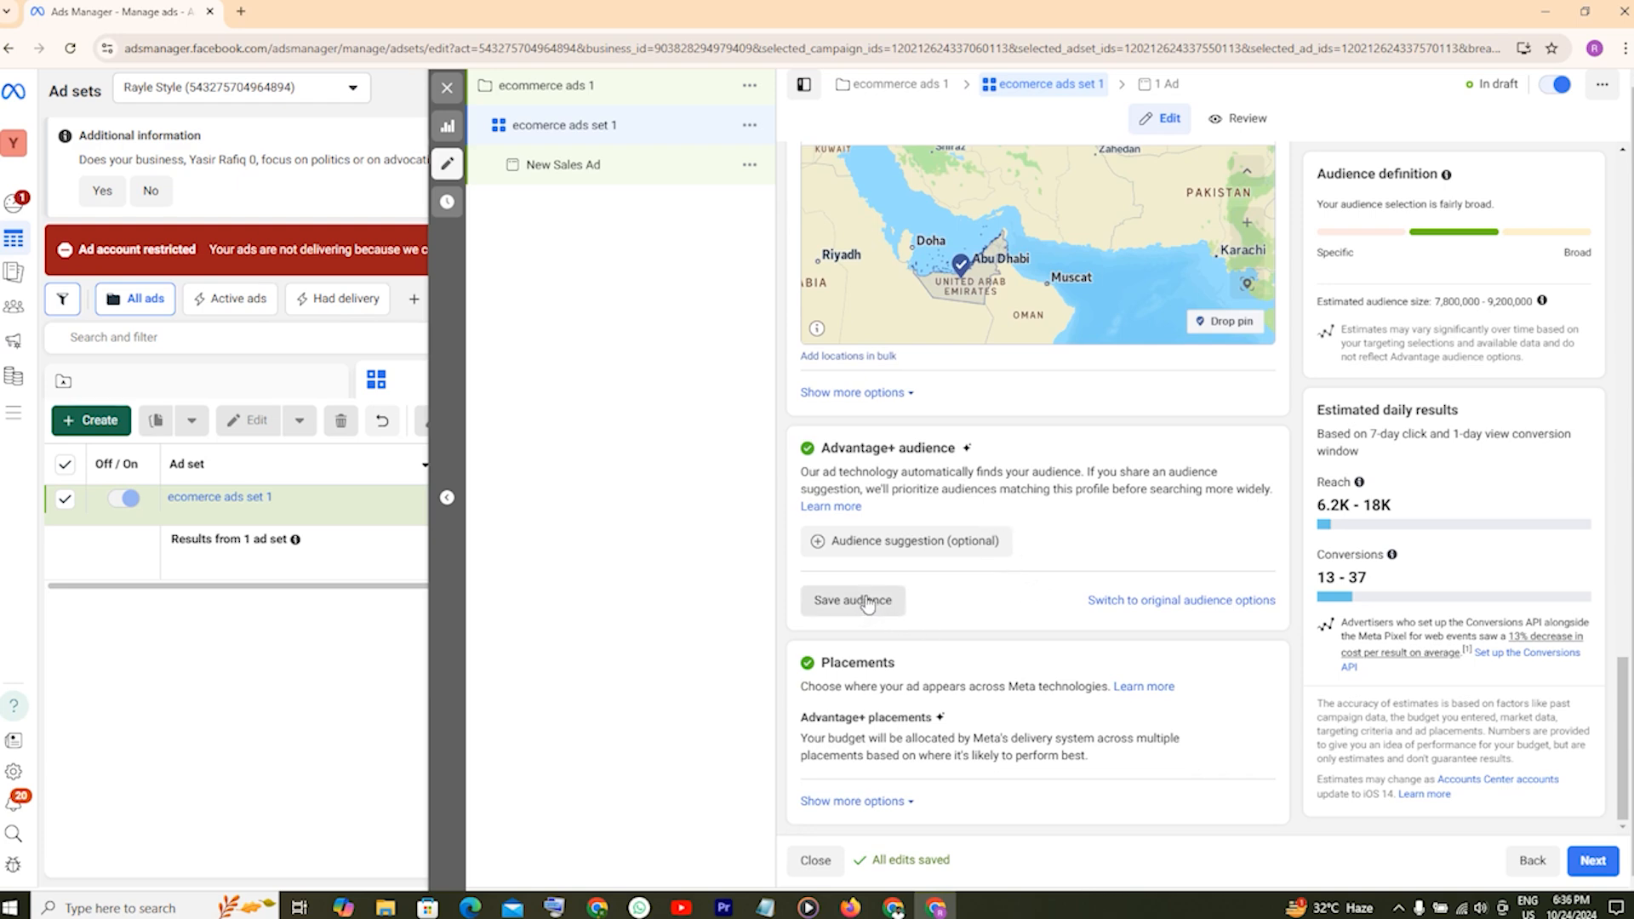
left_click(870, 545)
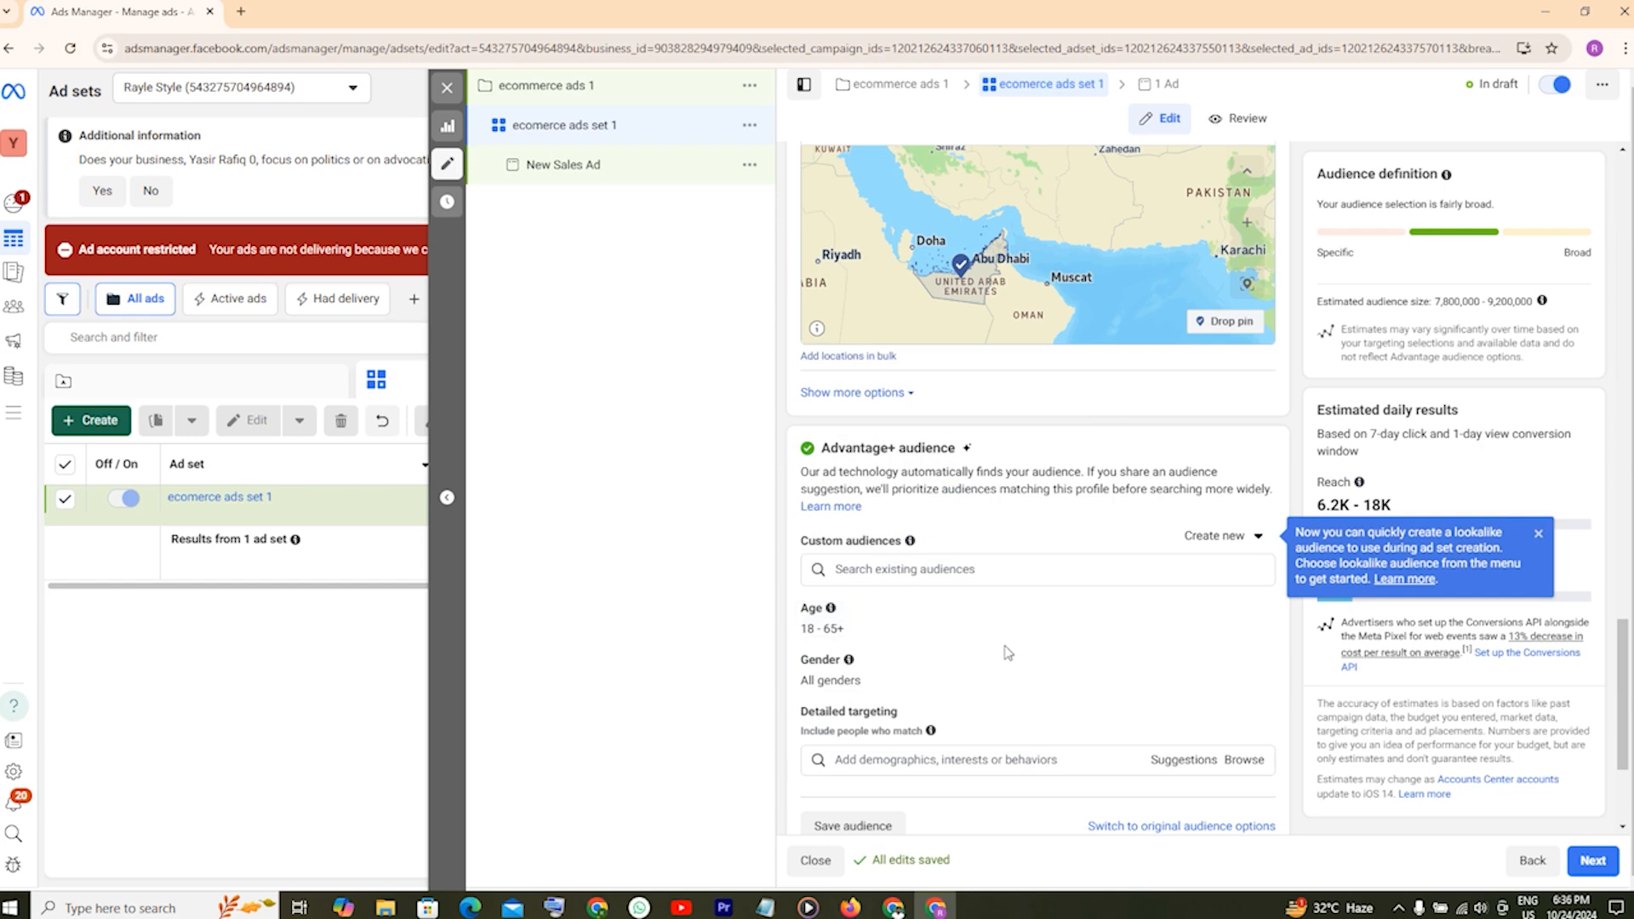
Set the suggested audience's age range from 18 to 35.
scroll(997, 622, "down", 2)
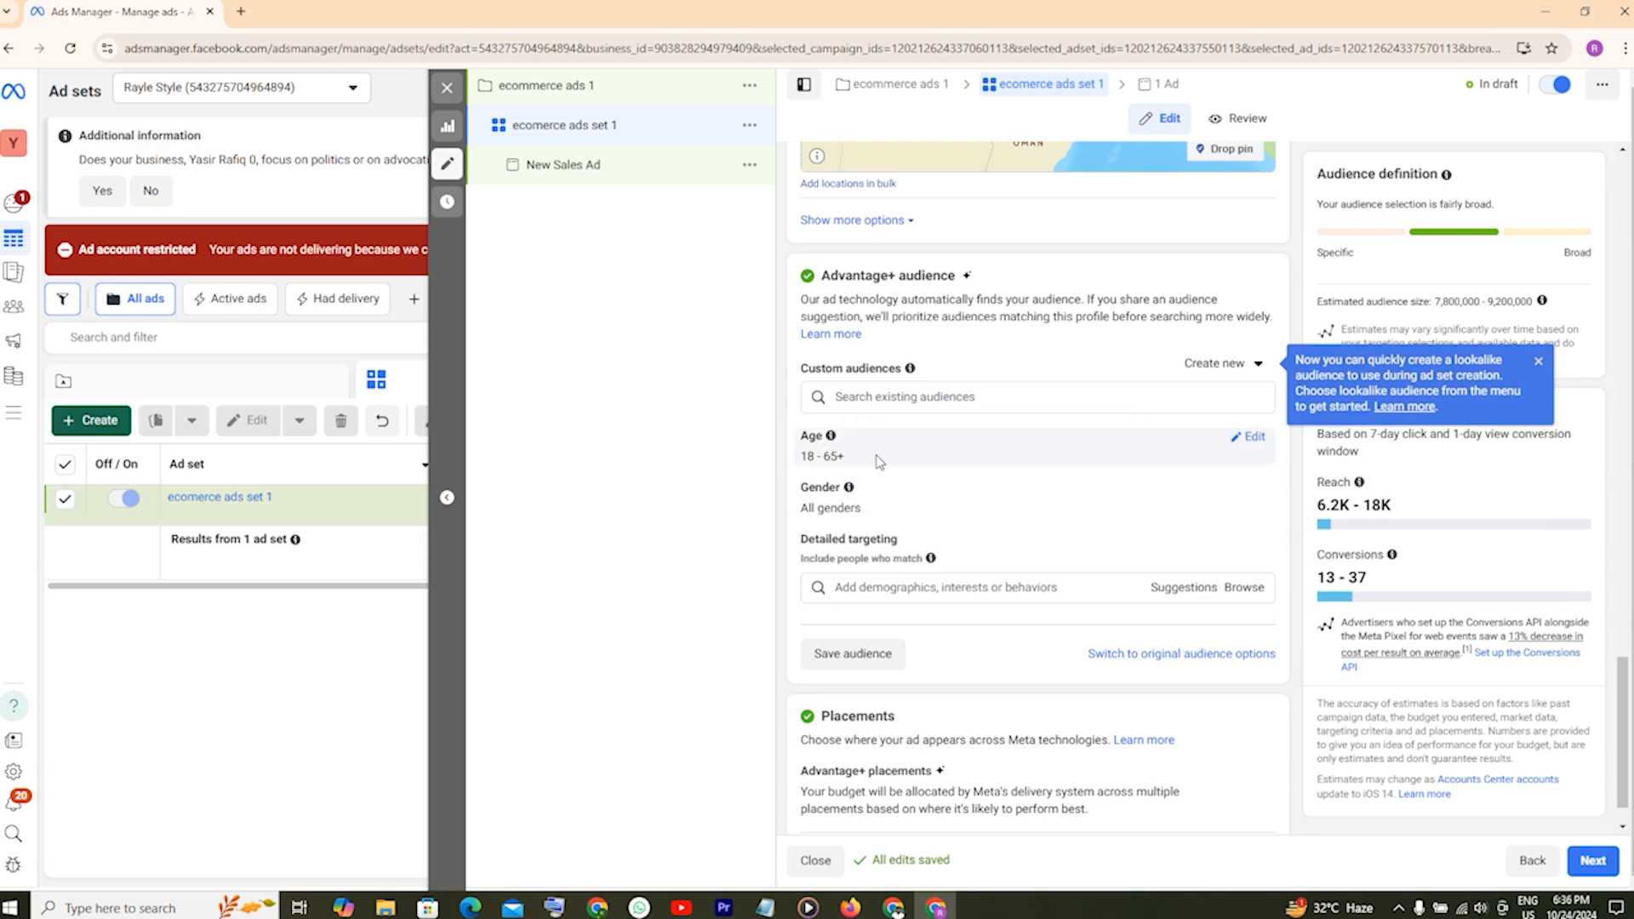
left_click(1239, 442)
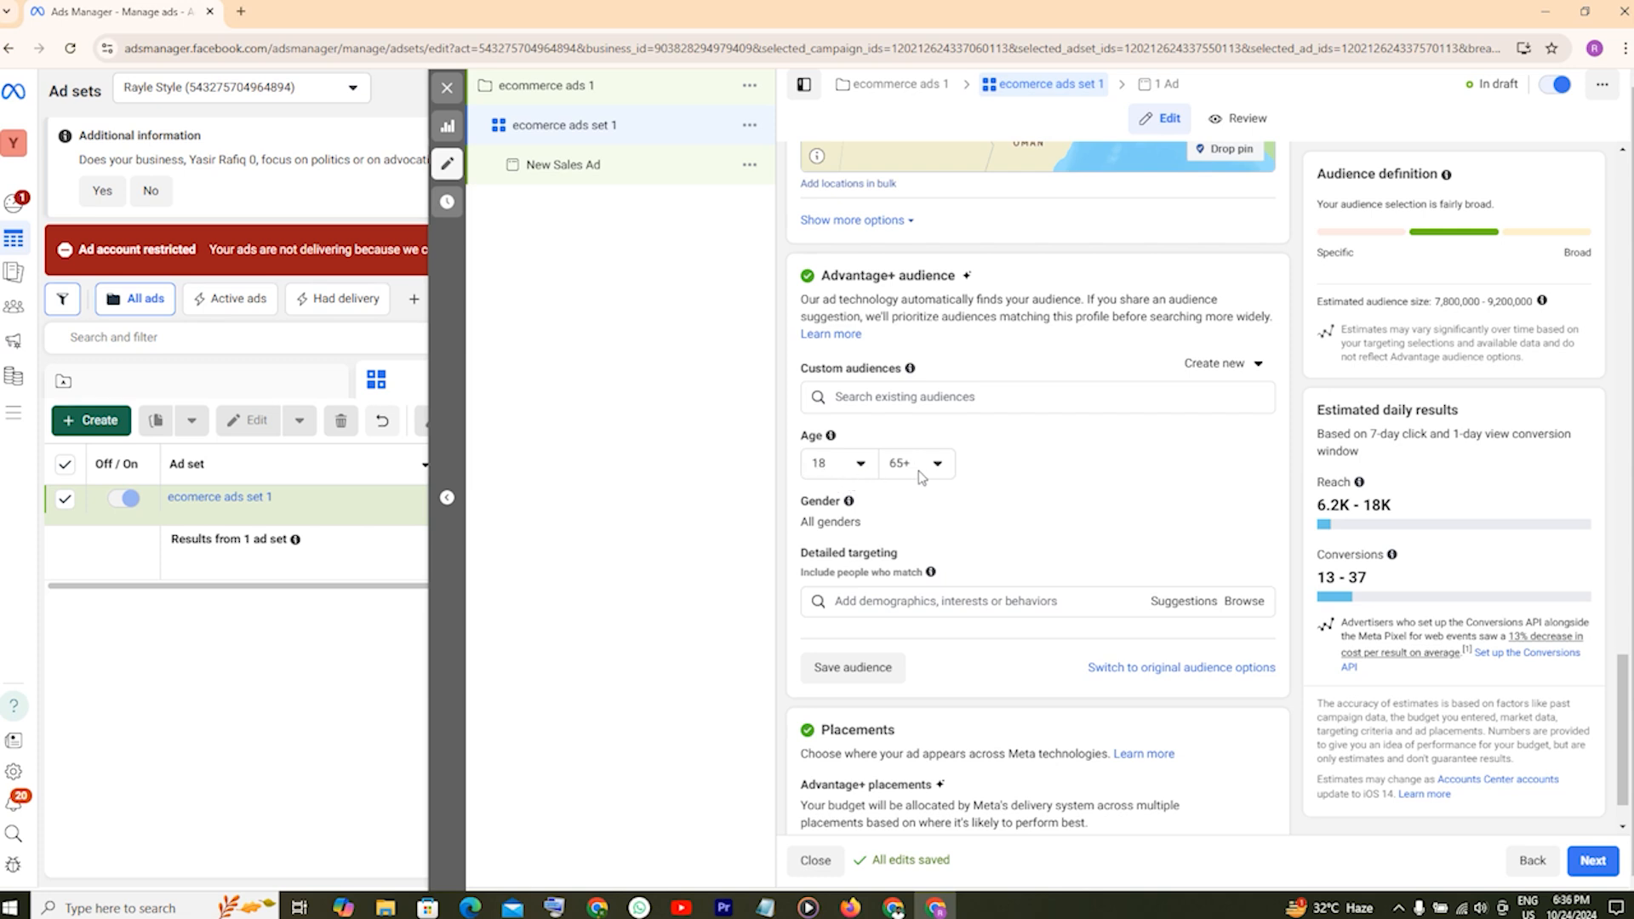
left_click(861, 467)
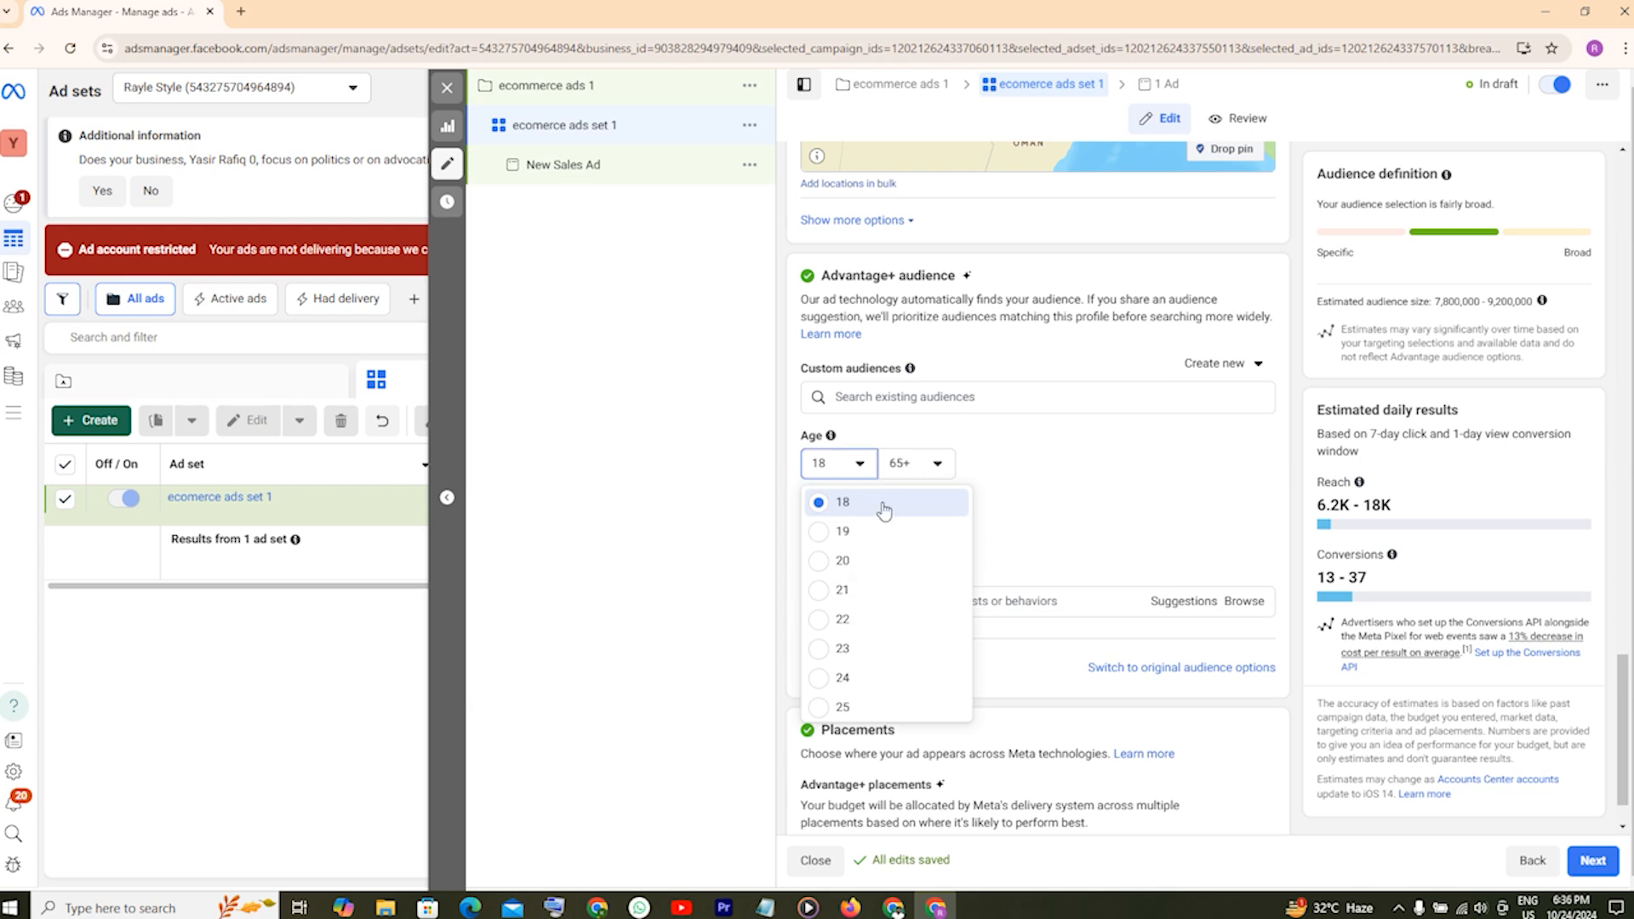
left_click(844, 503)
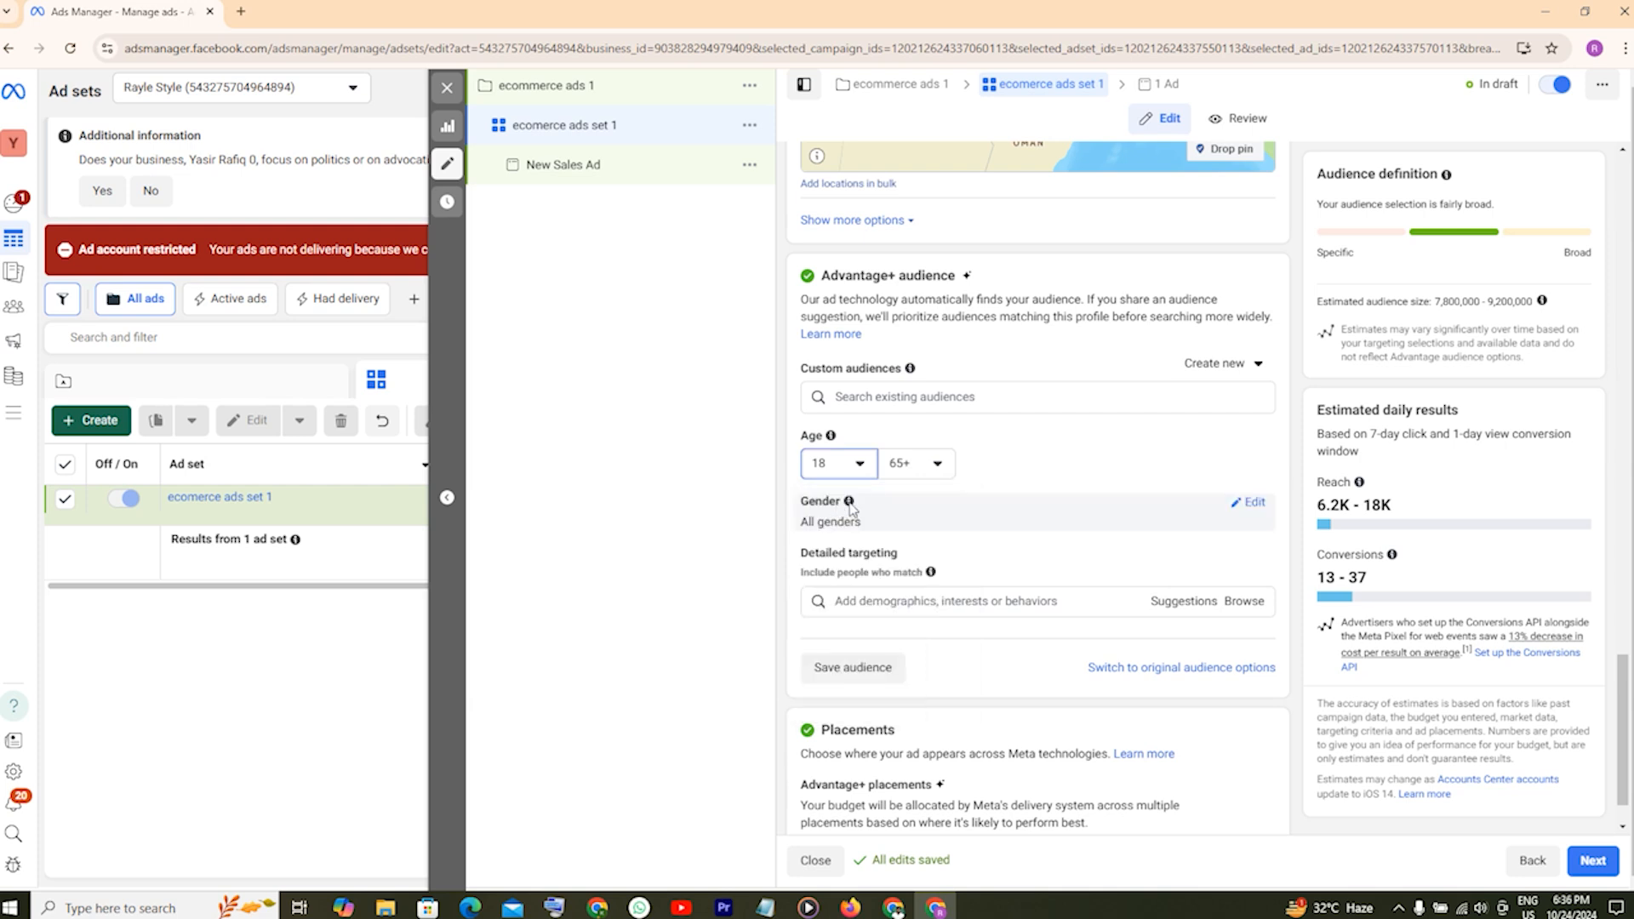
left_click(938, 465)
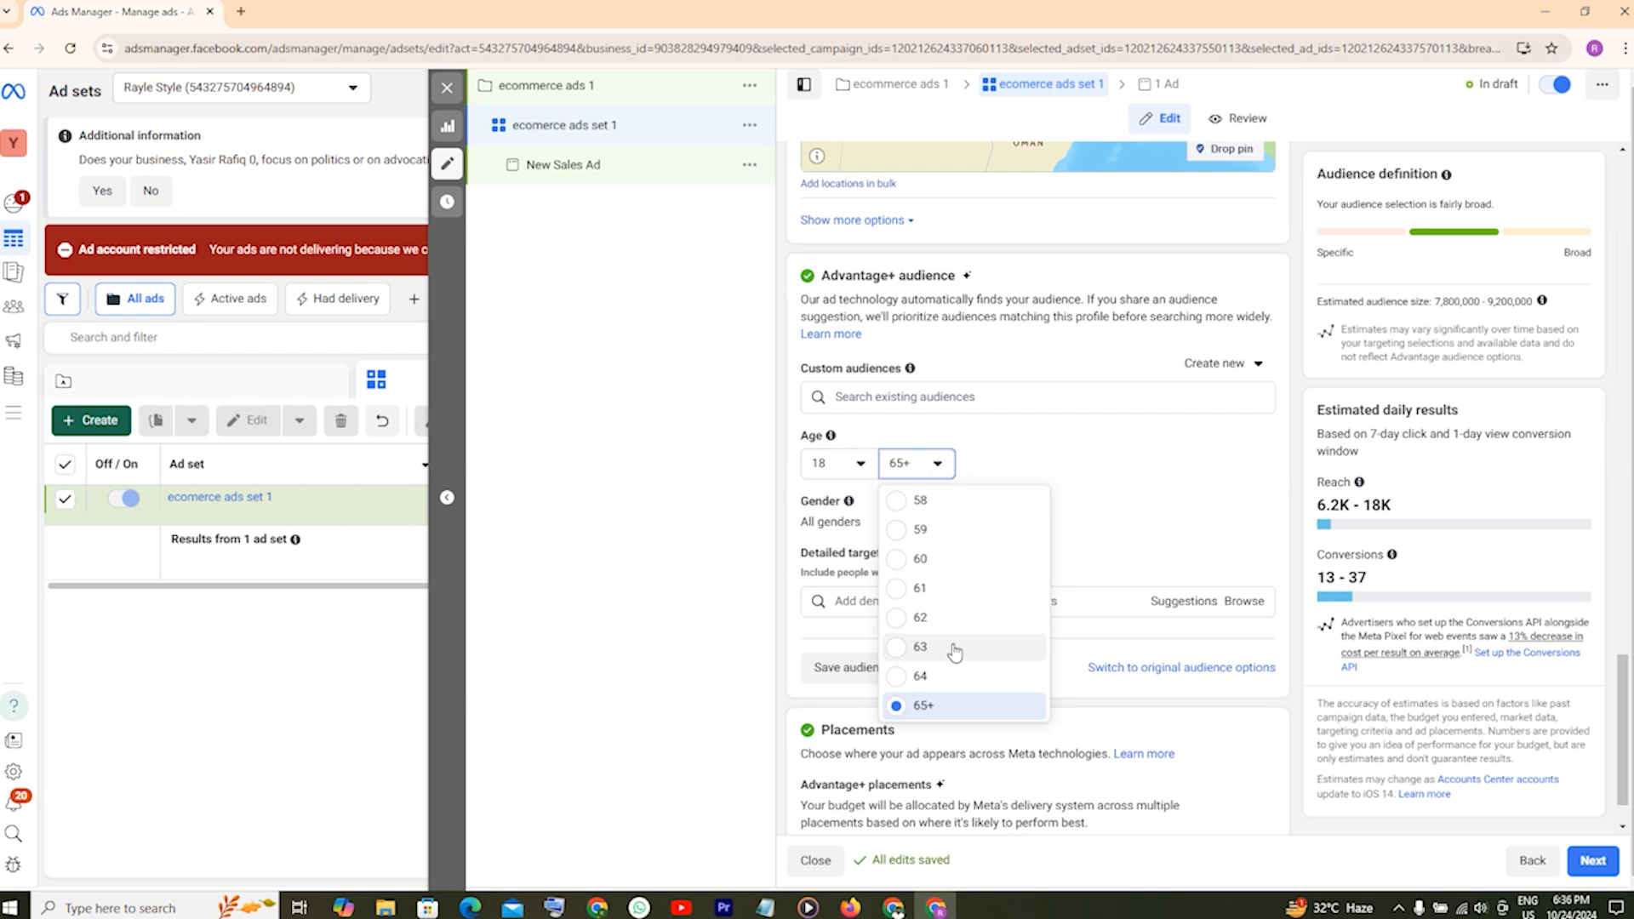
scroll(955, 652, "up", 8)
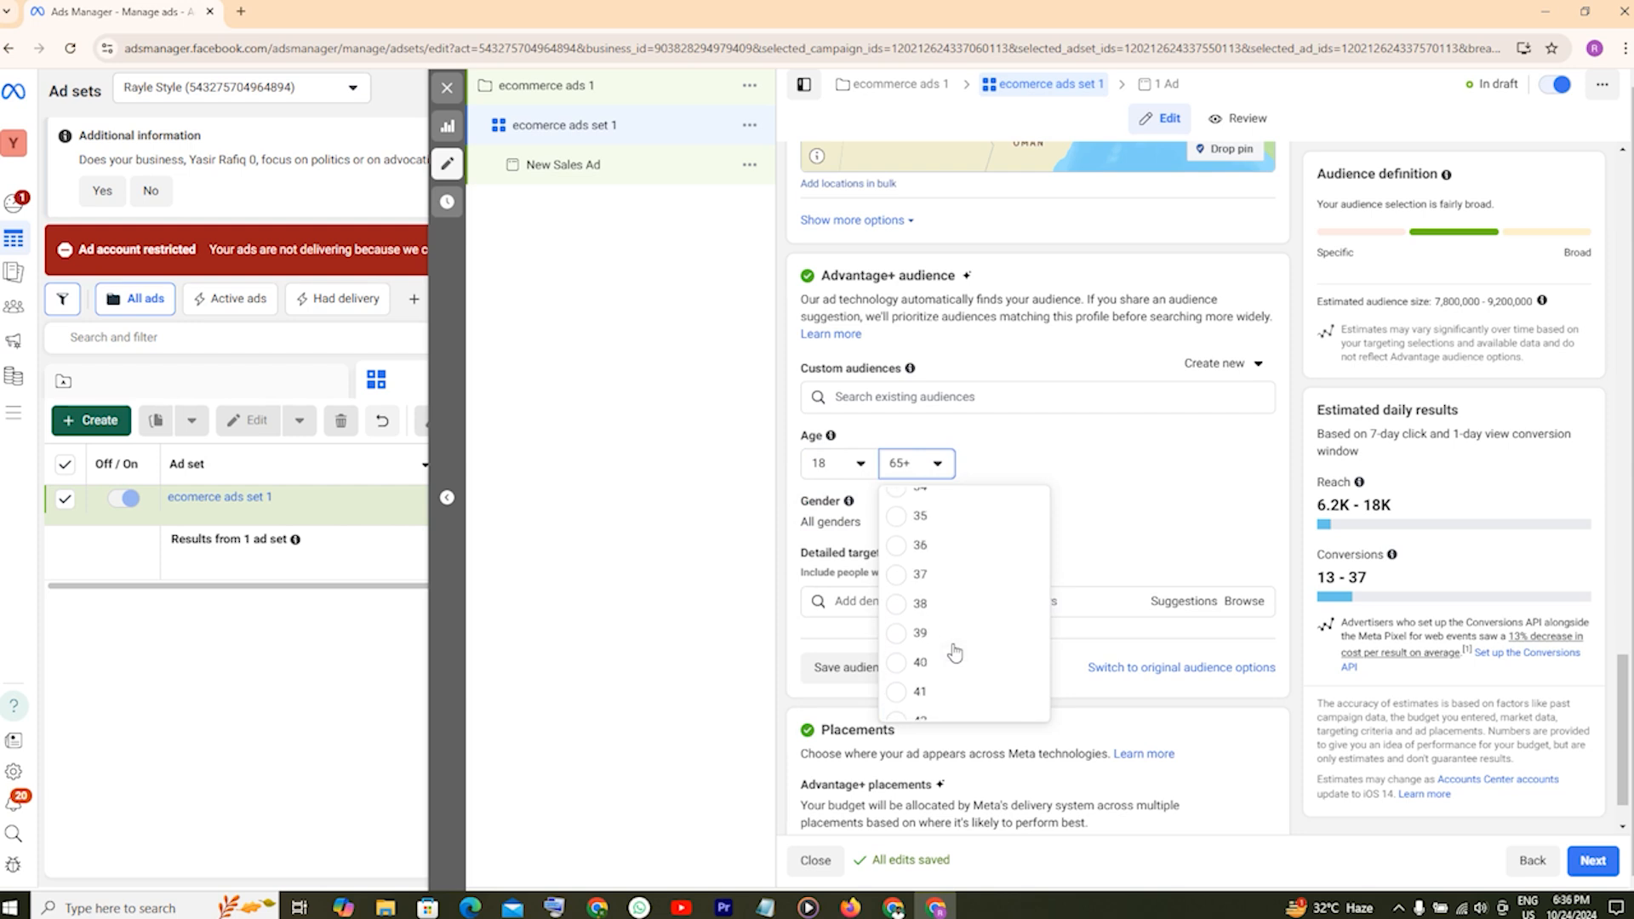
scroll(949, 643, "up", 1)
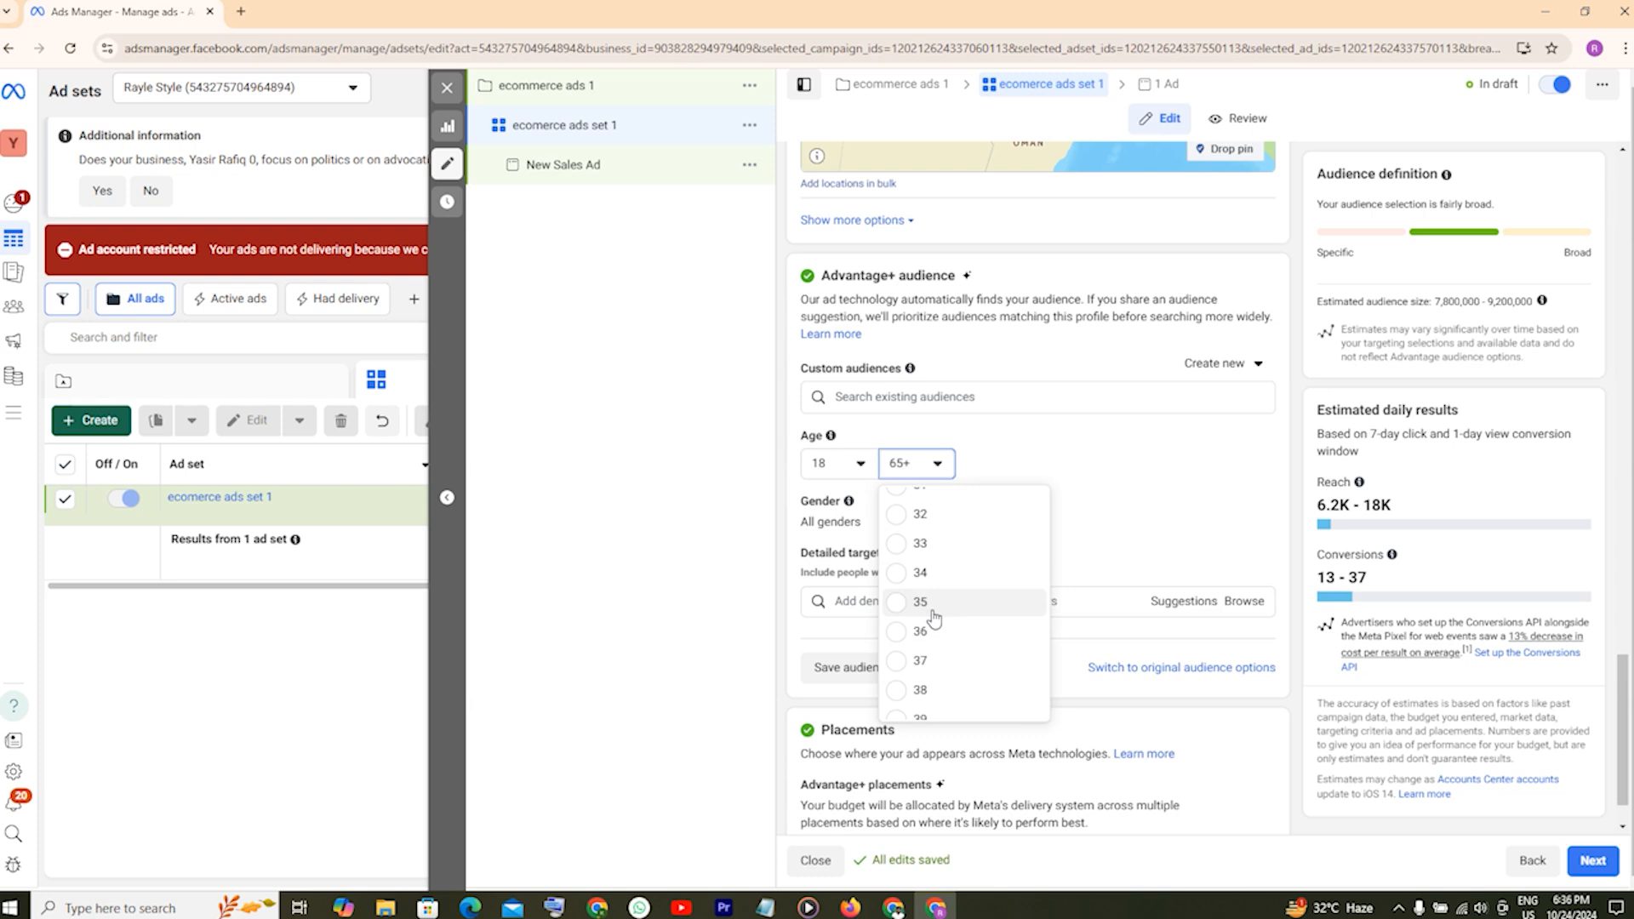
left_click(931, 614)
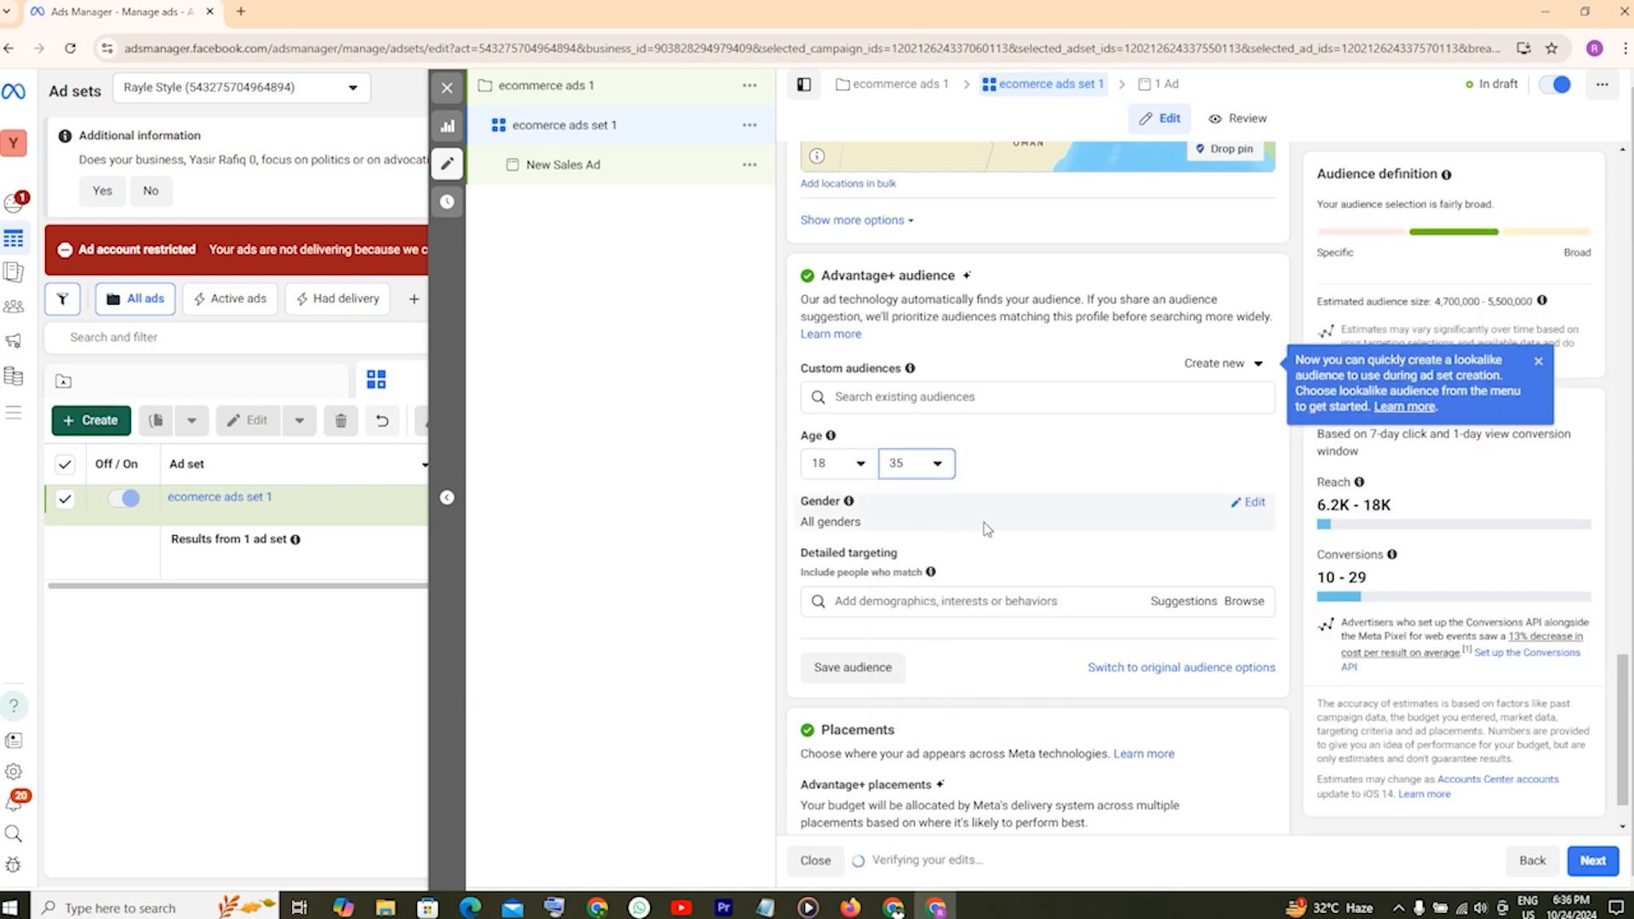
Try the Women and Men gender options for the suggested audience, and return the gender to All.
scroll(986, 528, "down", 1)
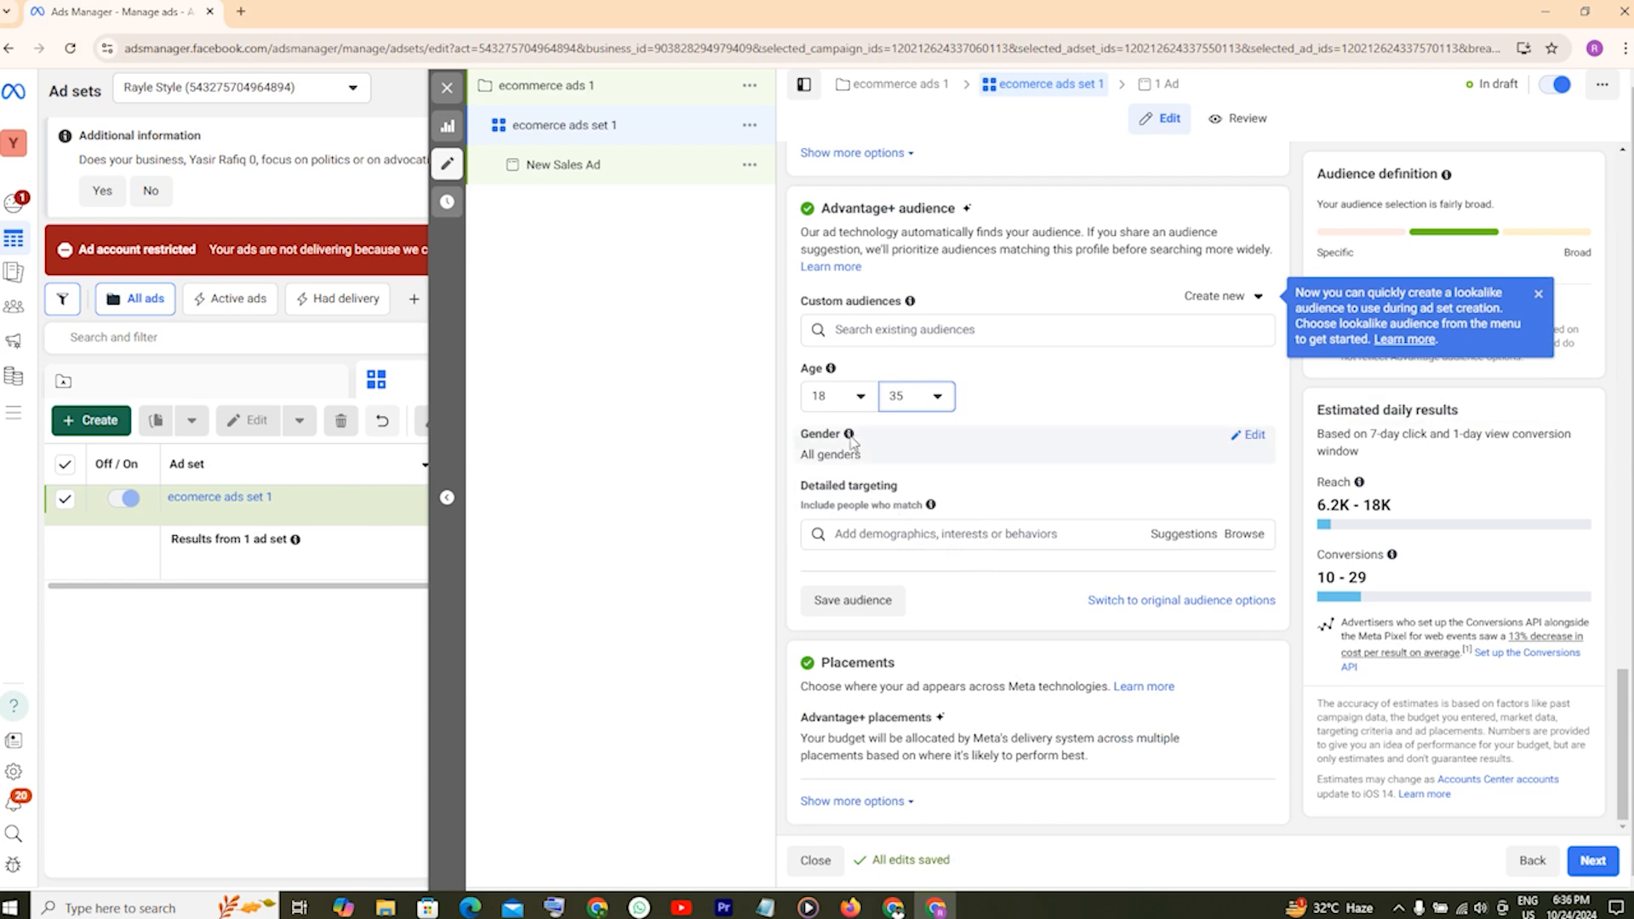
left_click(1249, 447)
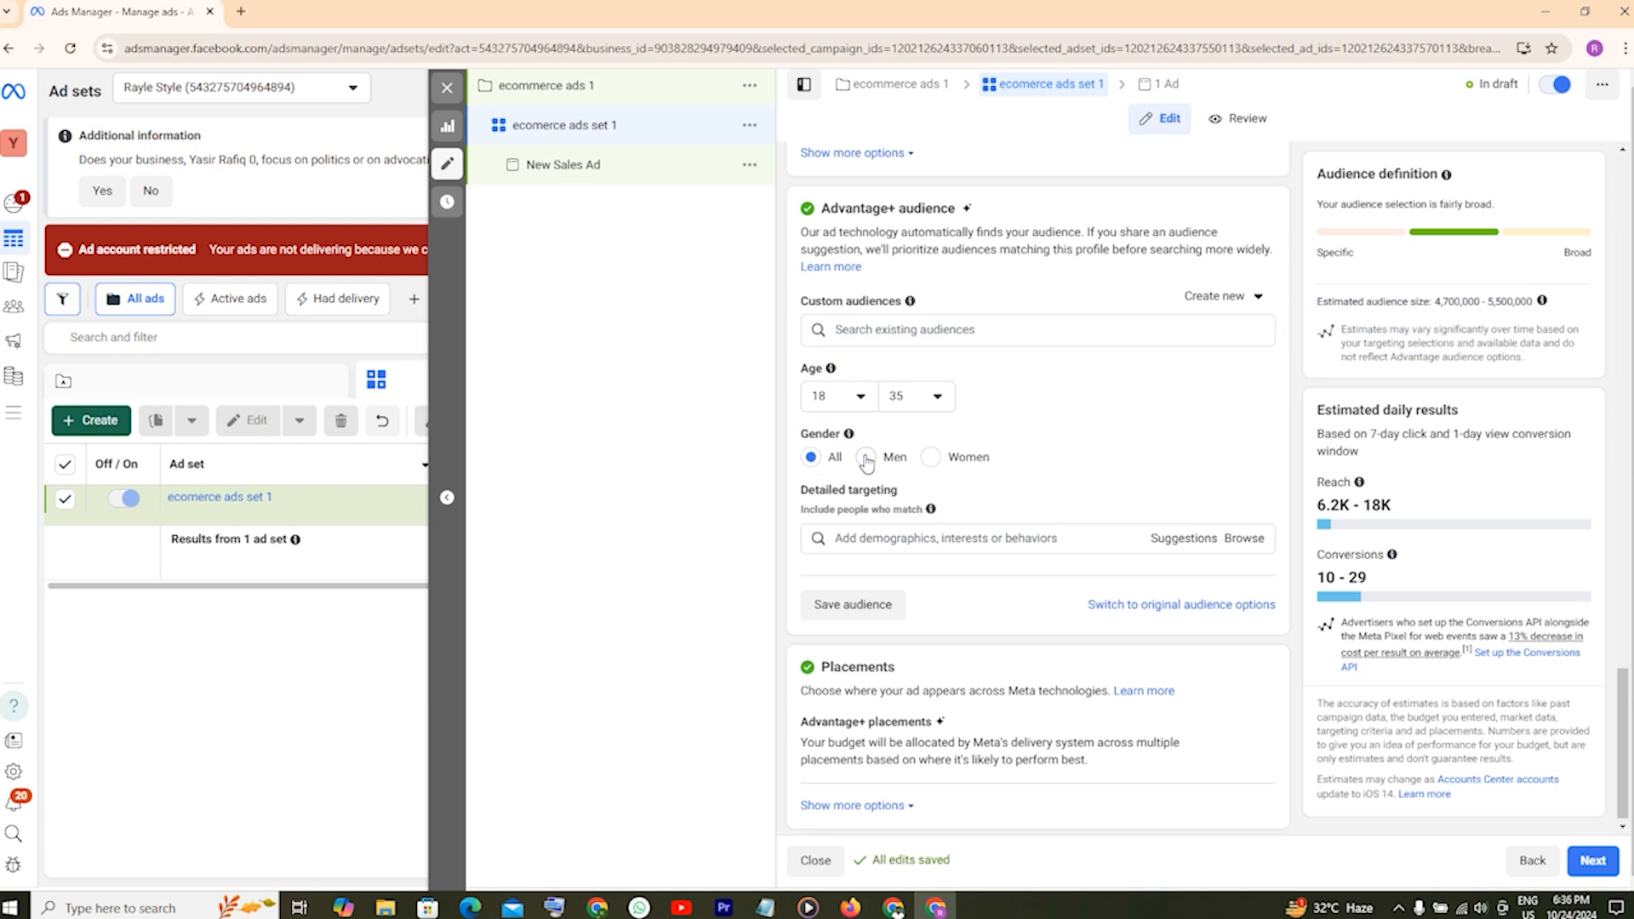
left_click(933, 459)
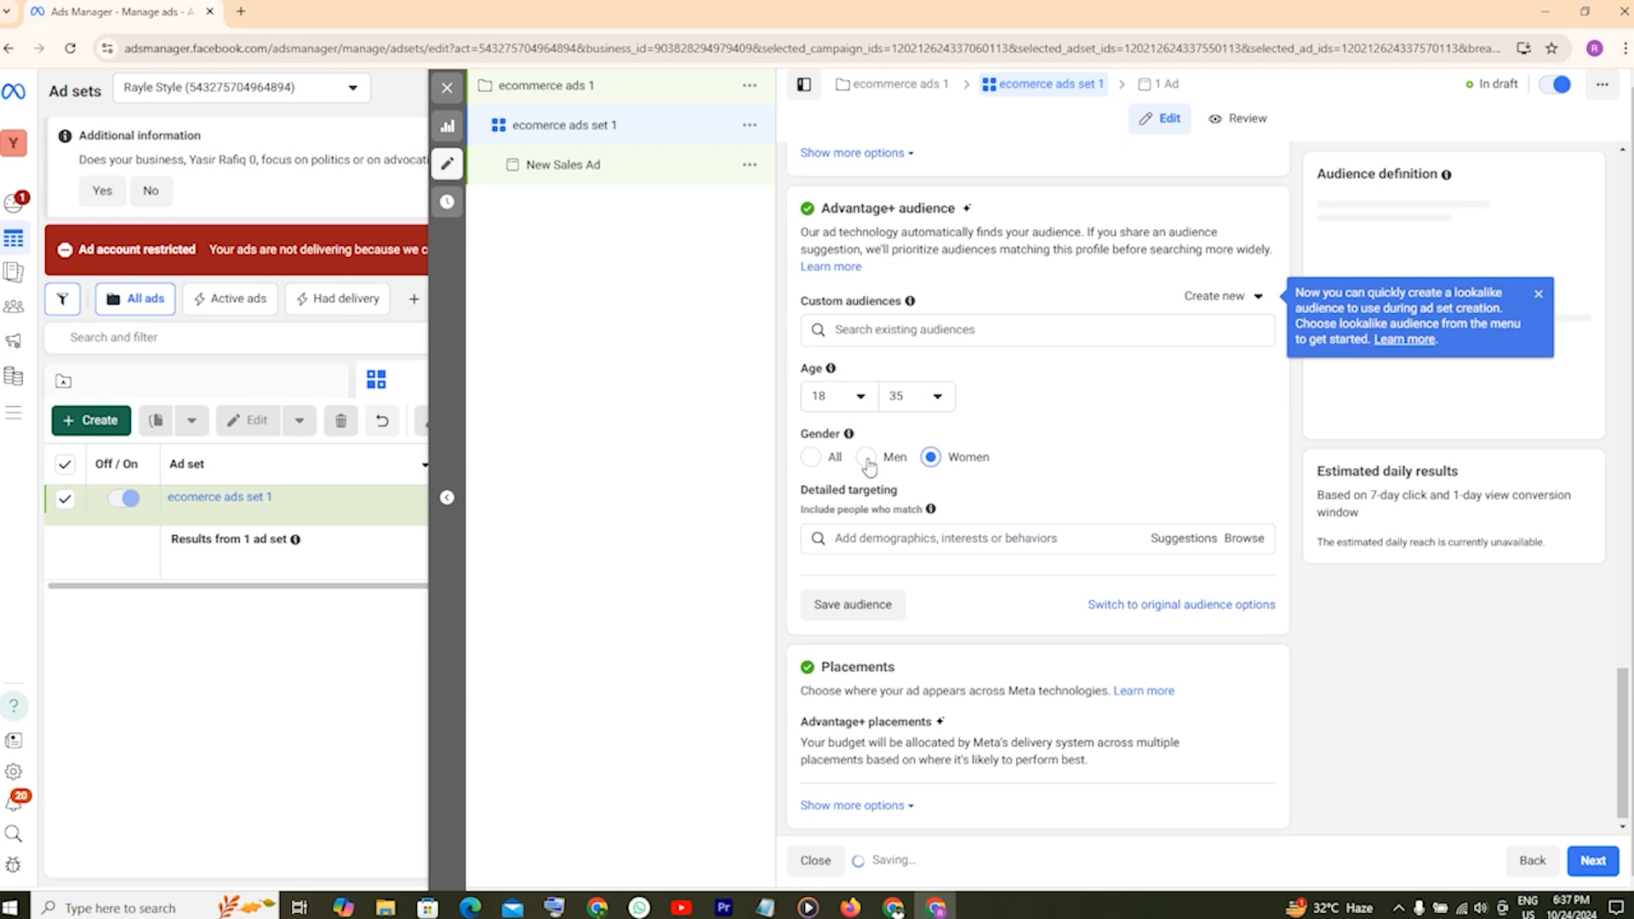
left_click(866, 459)
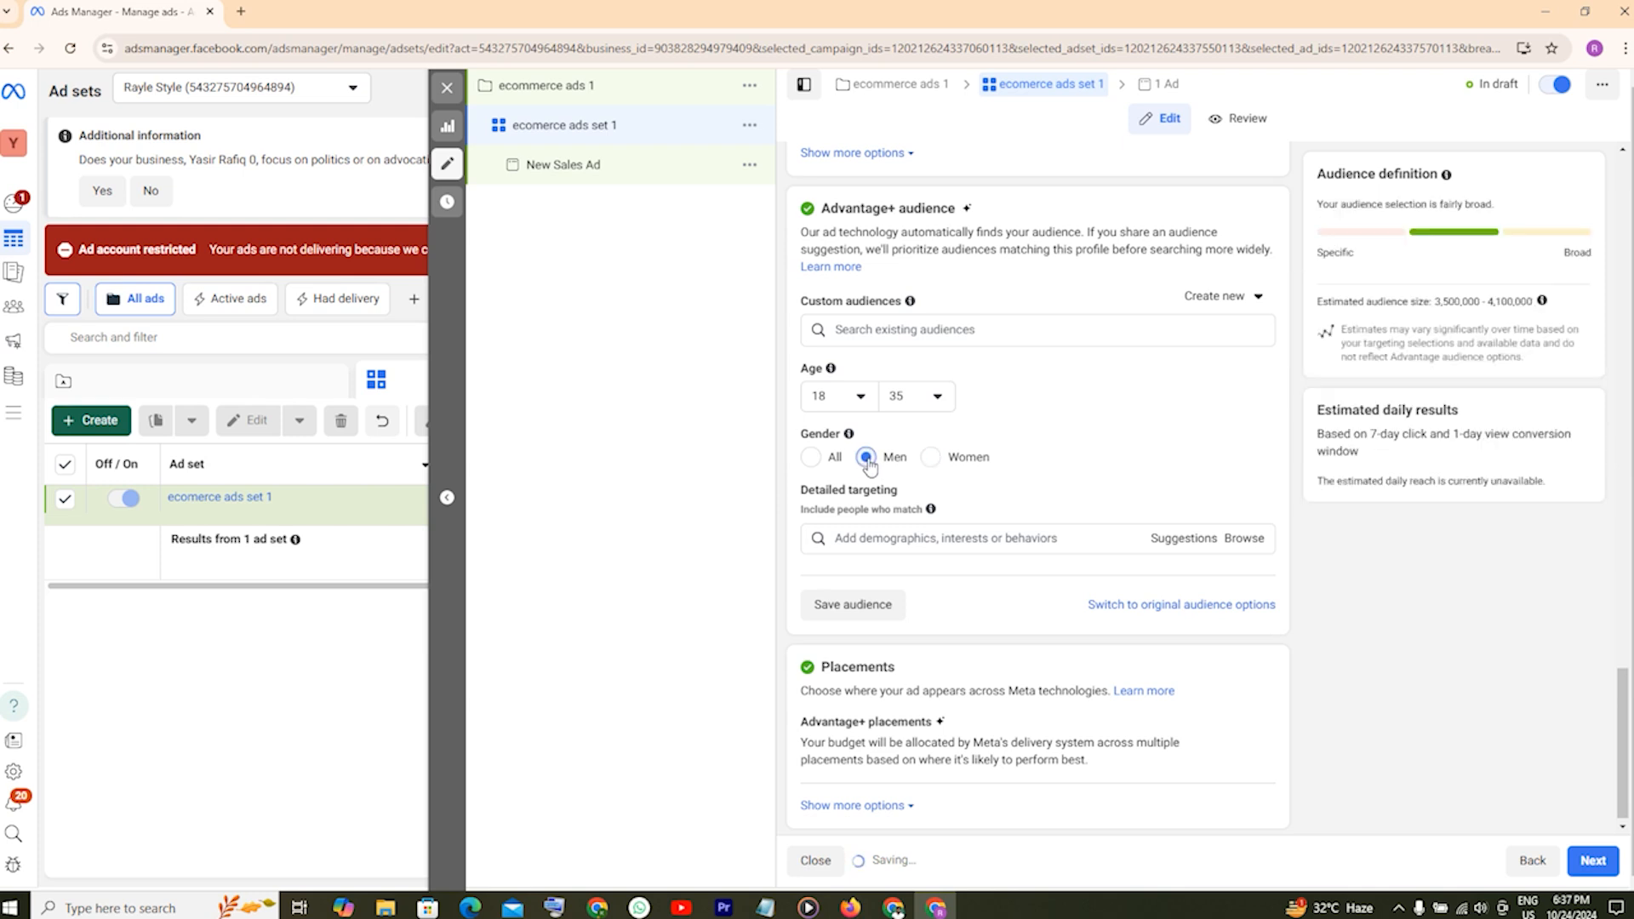
left_click(932, 459)
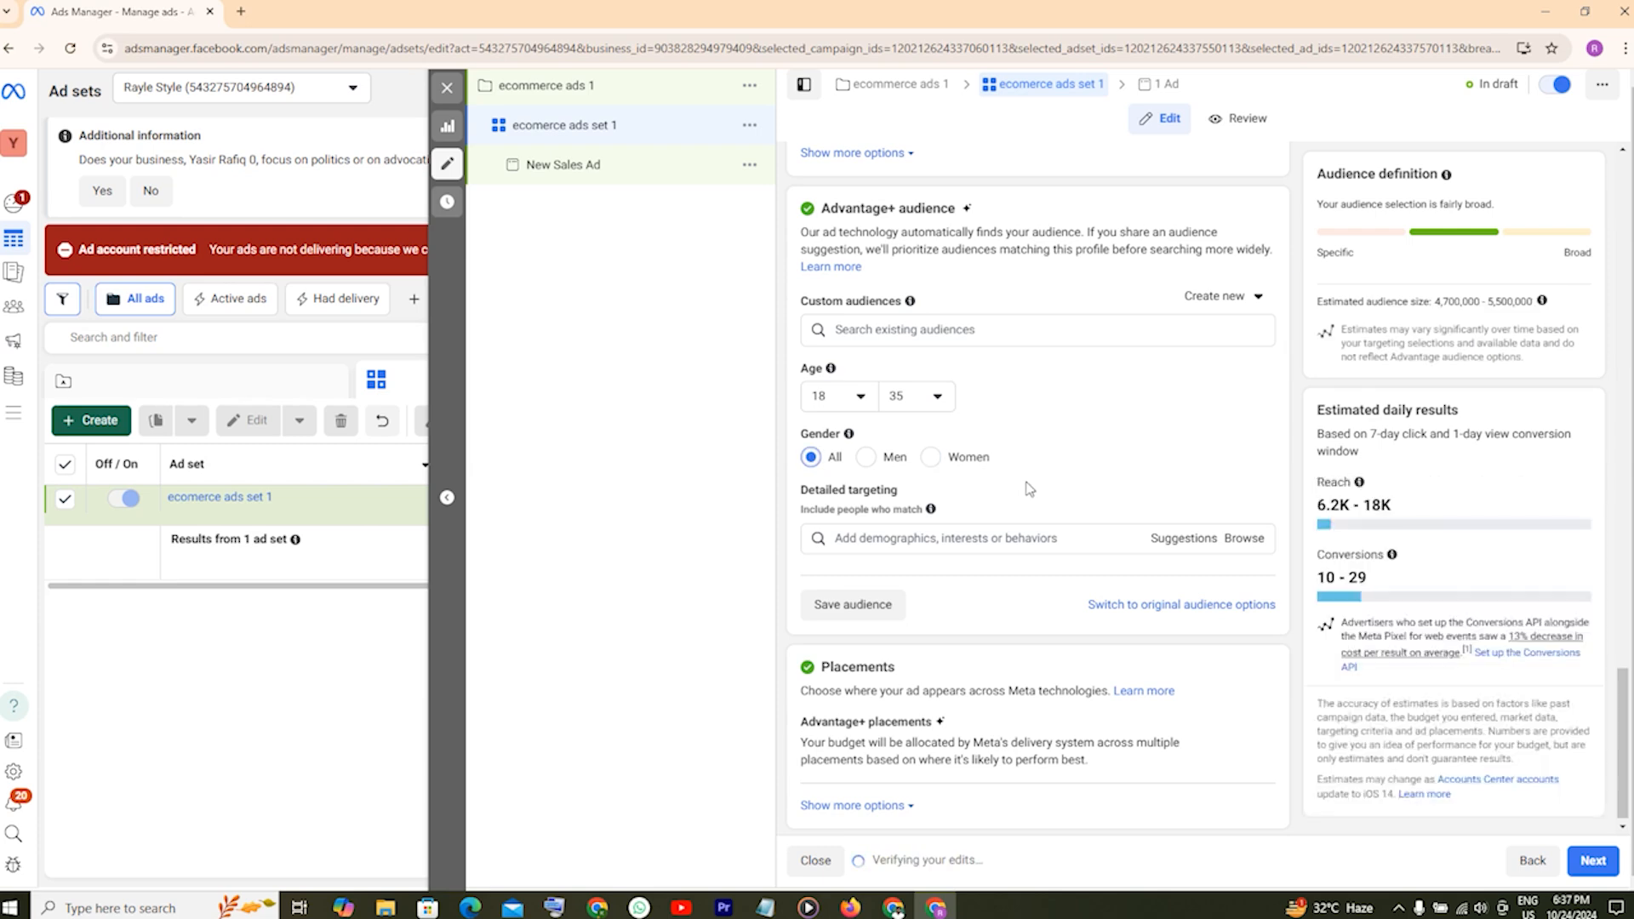
left_click(810, 457)
Check the detailed targeting suggestions, and browse the categories to Demographics > Education > Education level.
left_click(930, 533)
left_click(1202, 542)
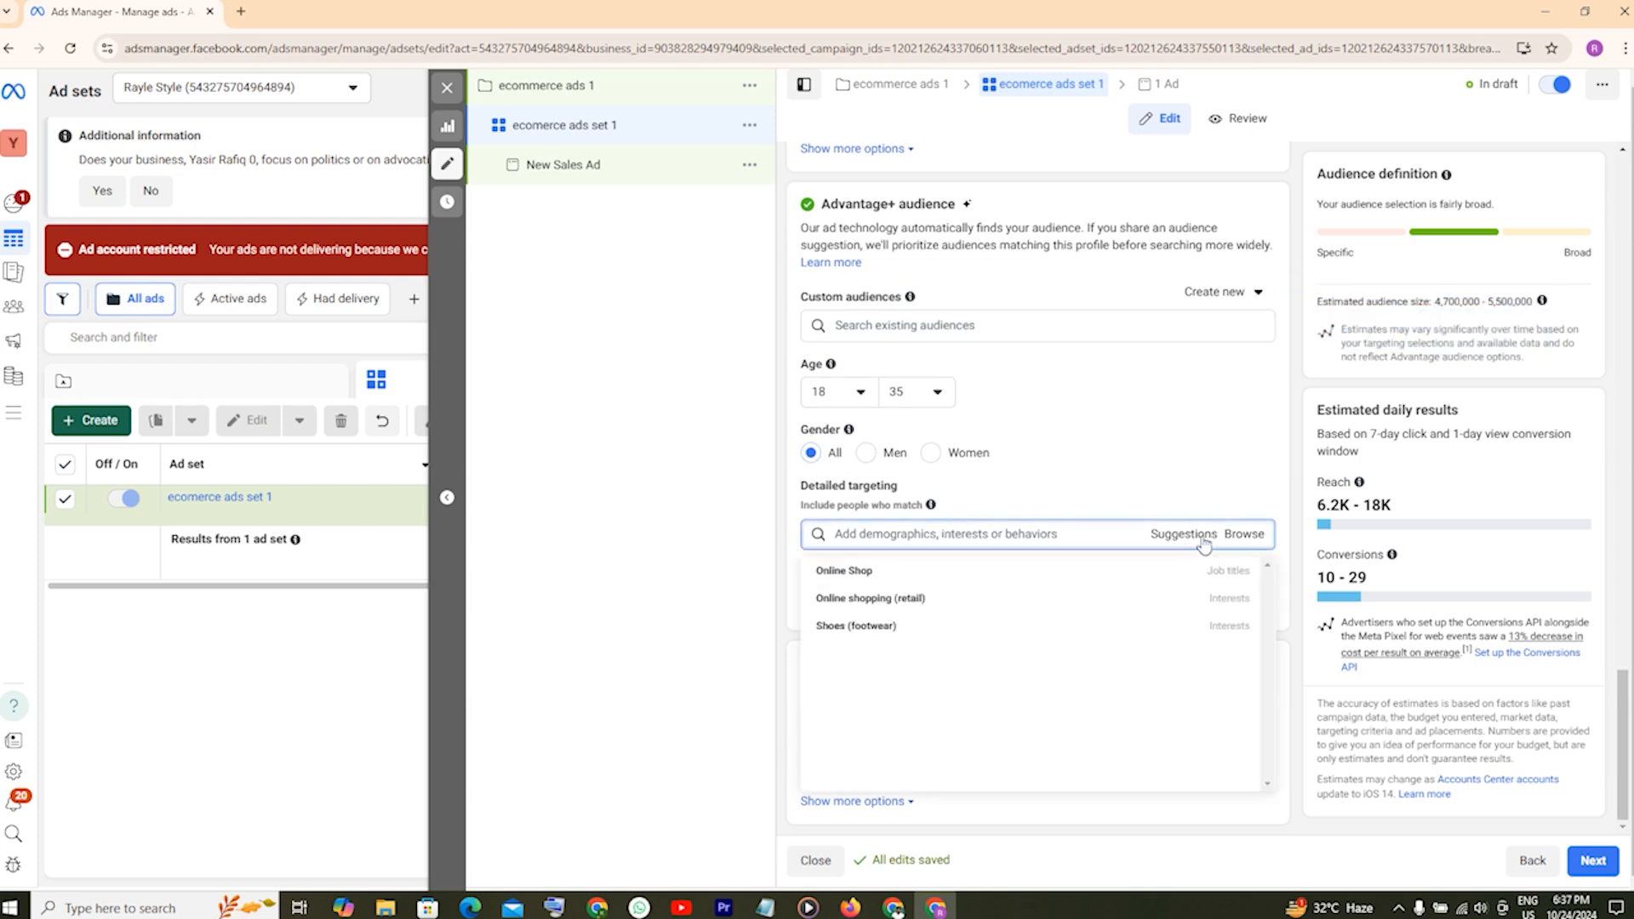
left_click(1247, 537)
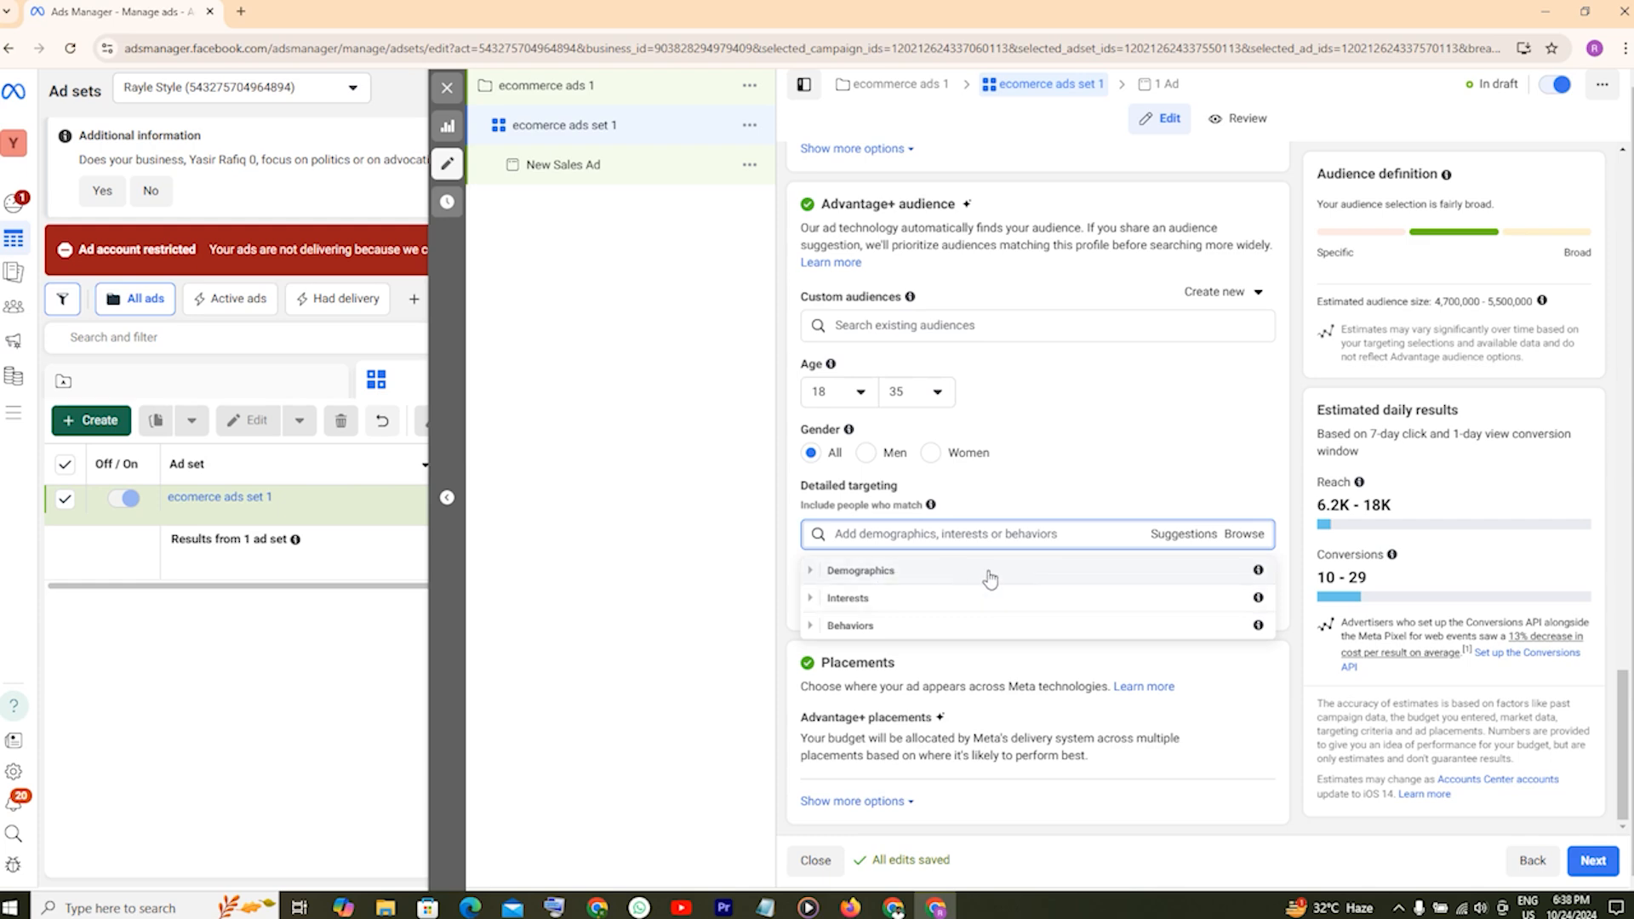
left_click(811, 571)
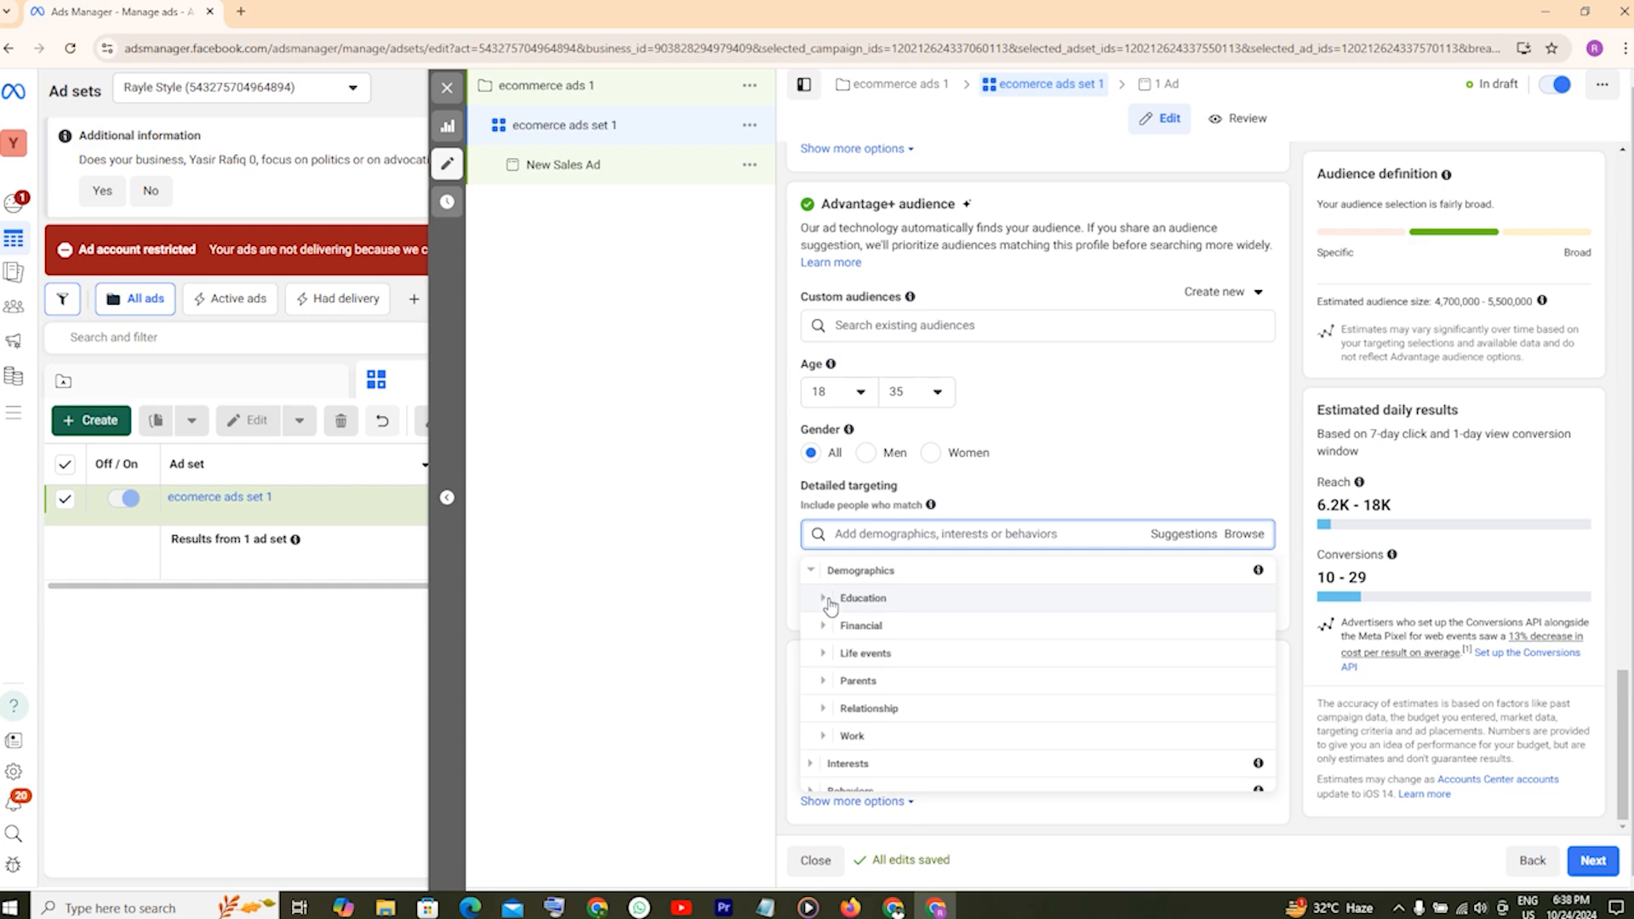
left_click(830, 601)
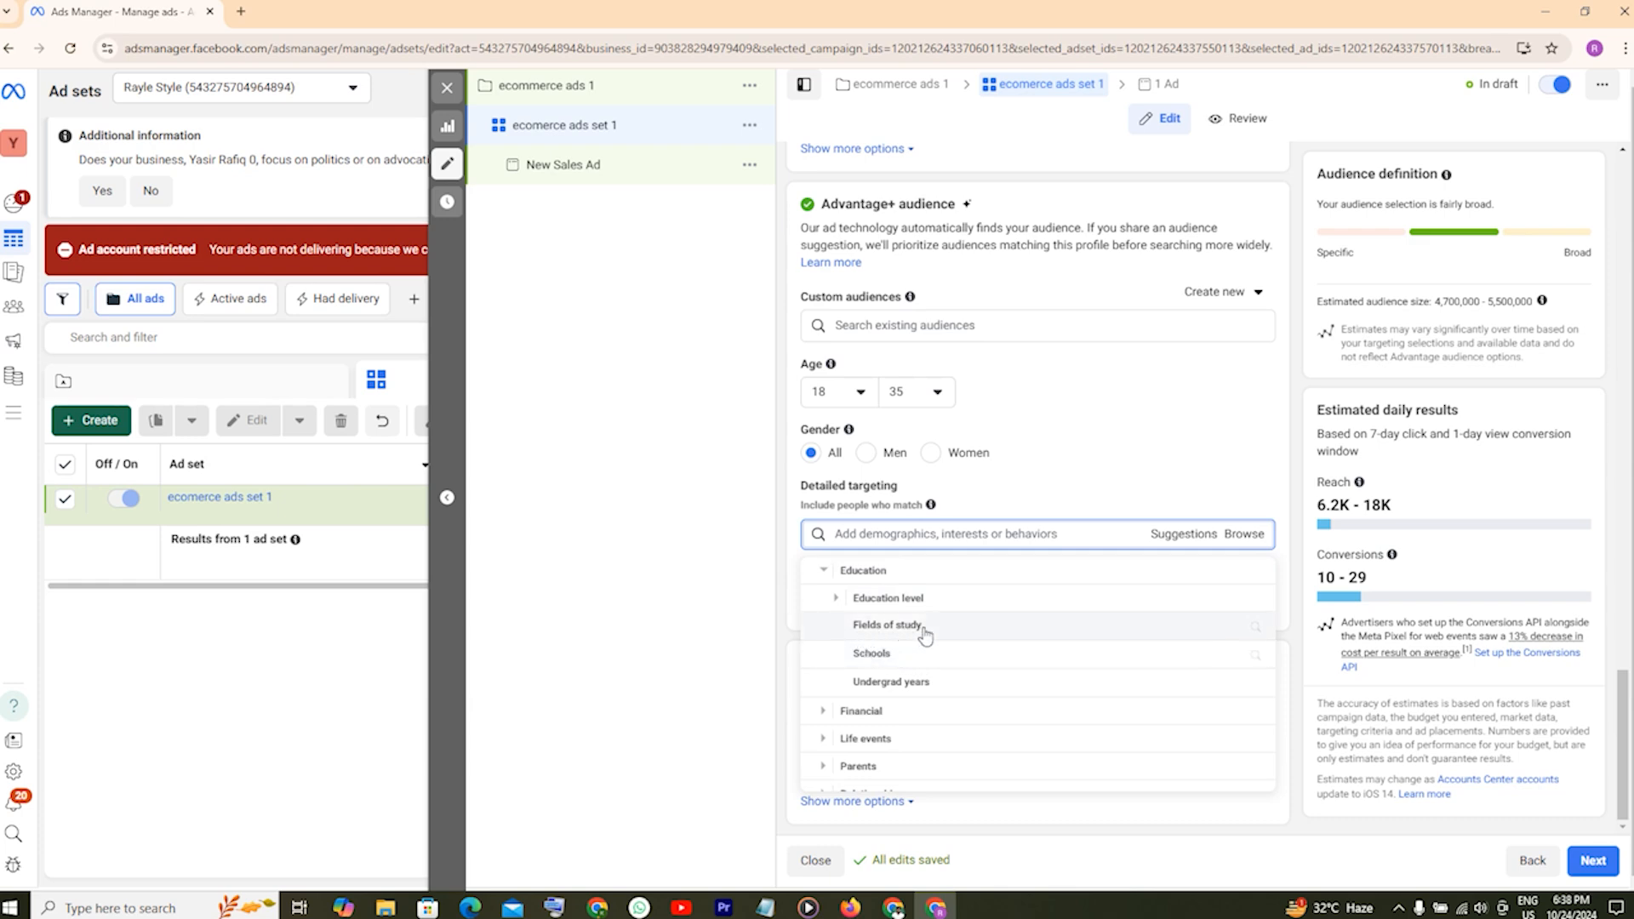
left_click(835, 601)
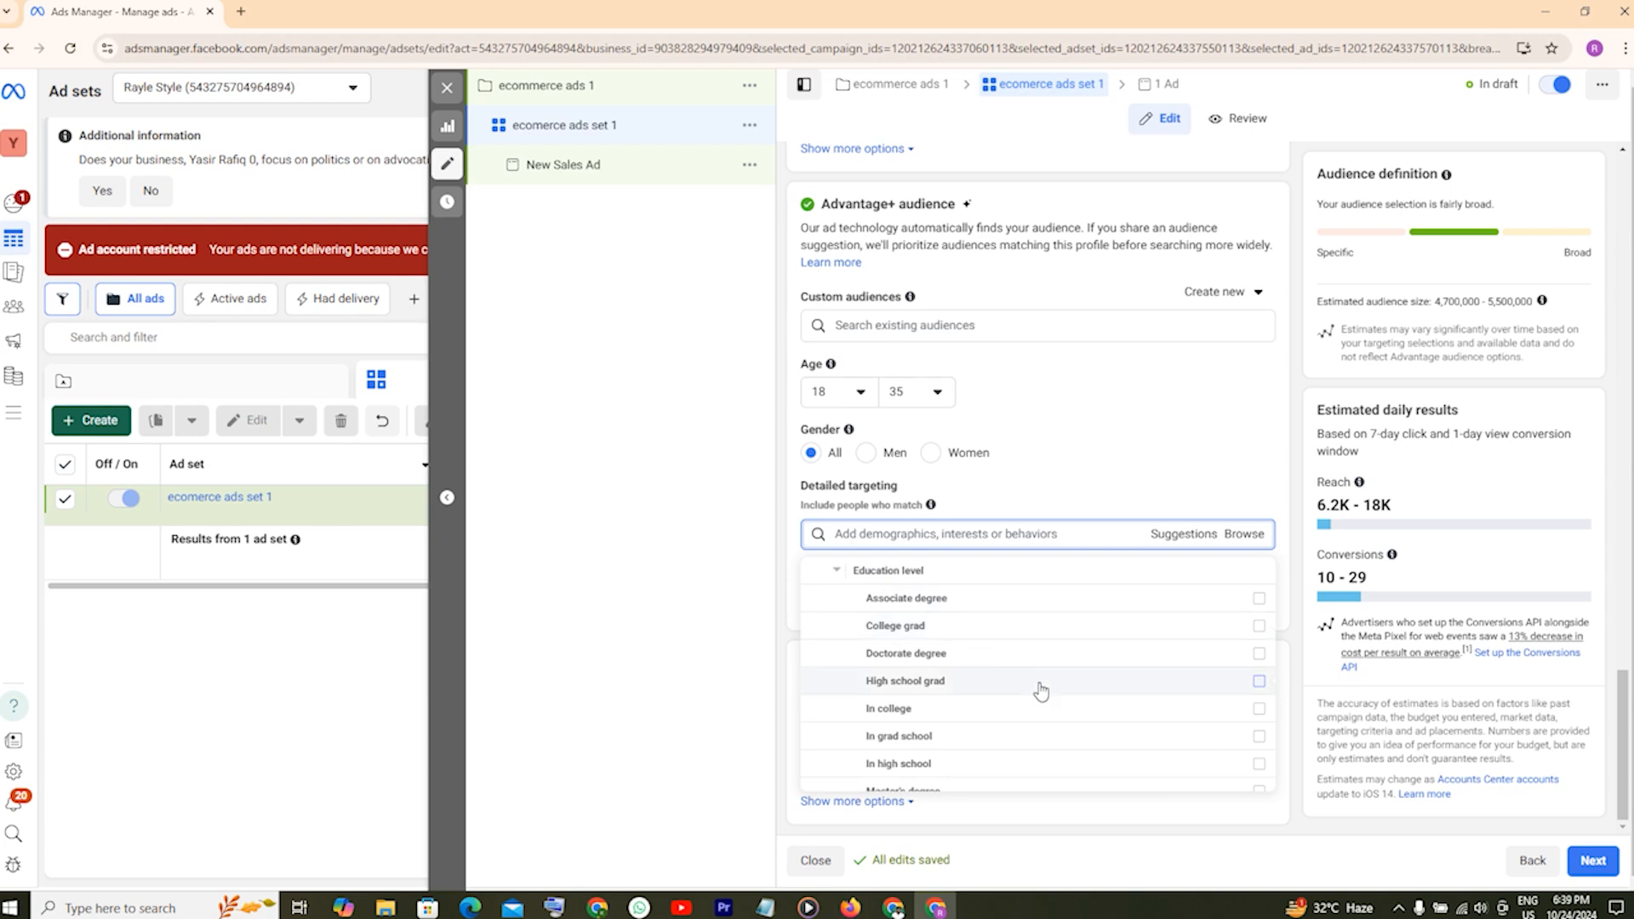
Include the education levels Associate degree, College grad, Doctorate degree, High school grad, In college, In grad school and In high school in the detailed targeting.
left_click(1259, 628)
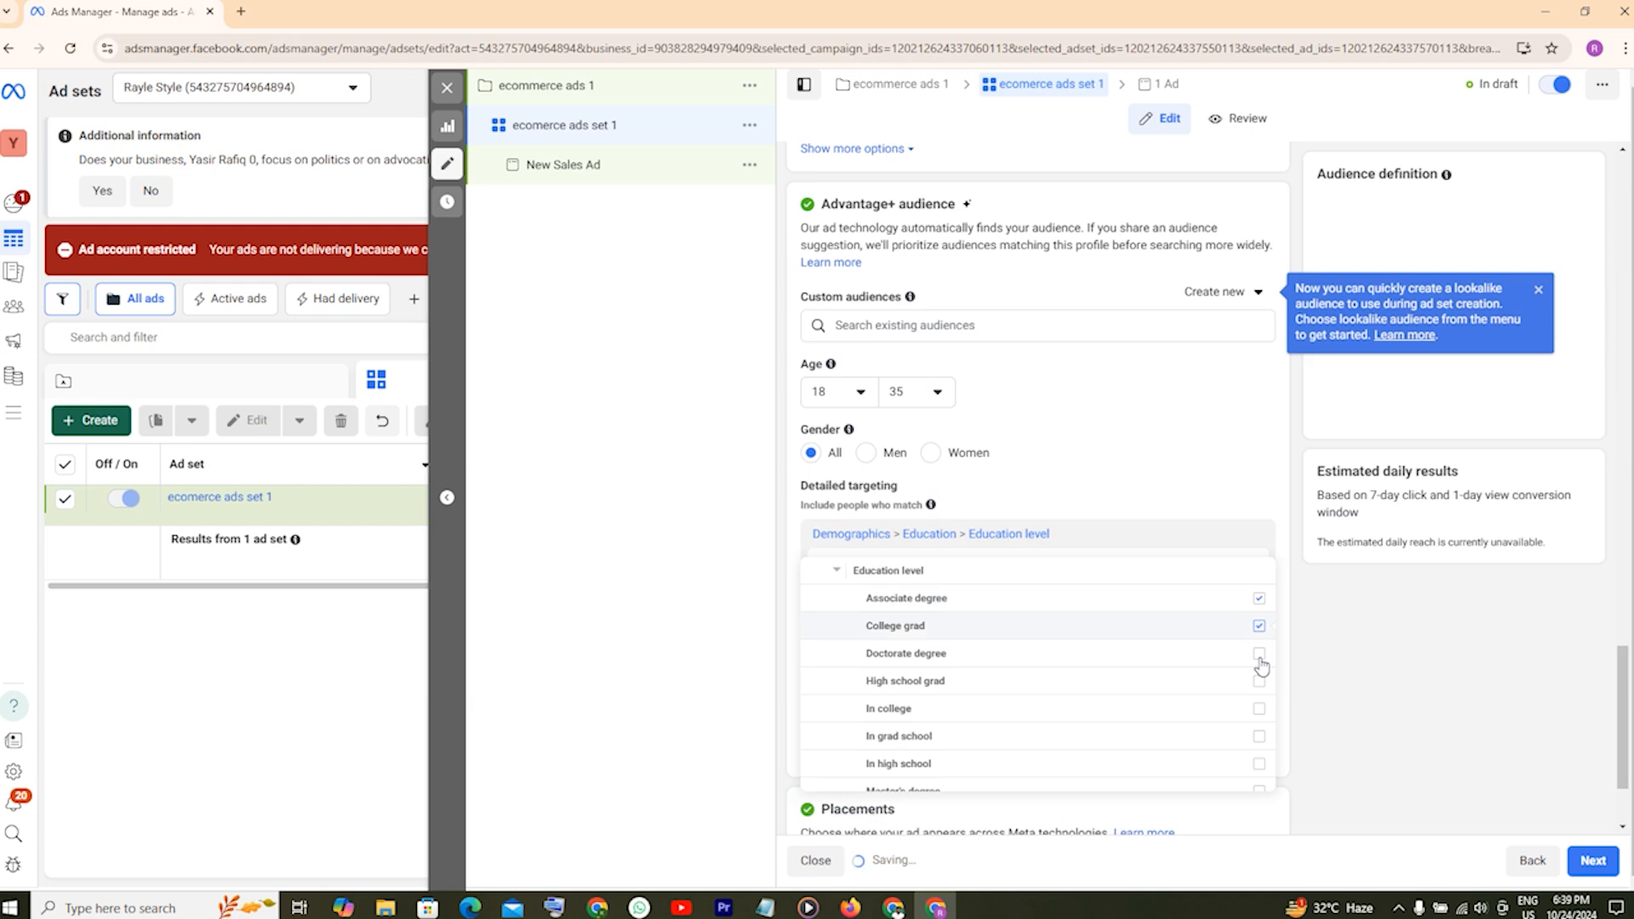
left_click(1260, 655)
left_click(1260, 683)
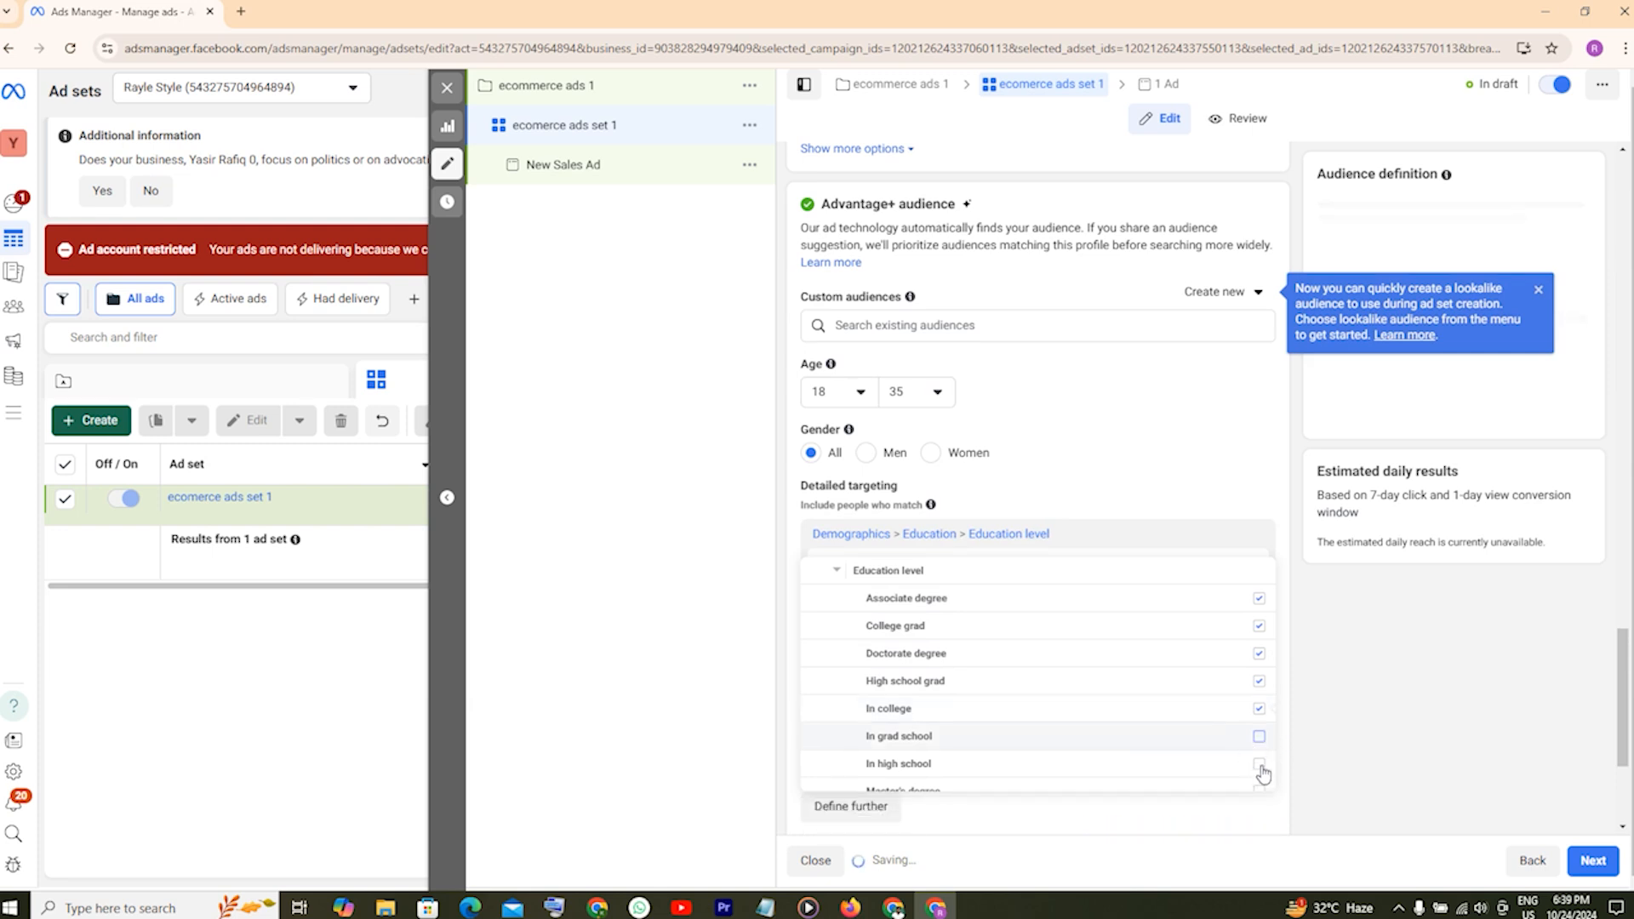
left_click(1226, 725)
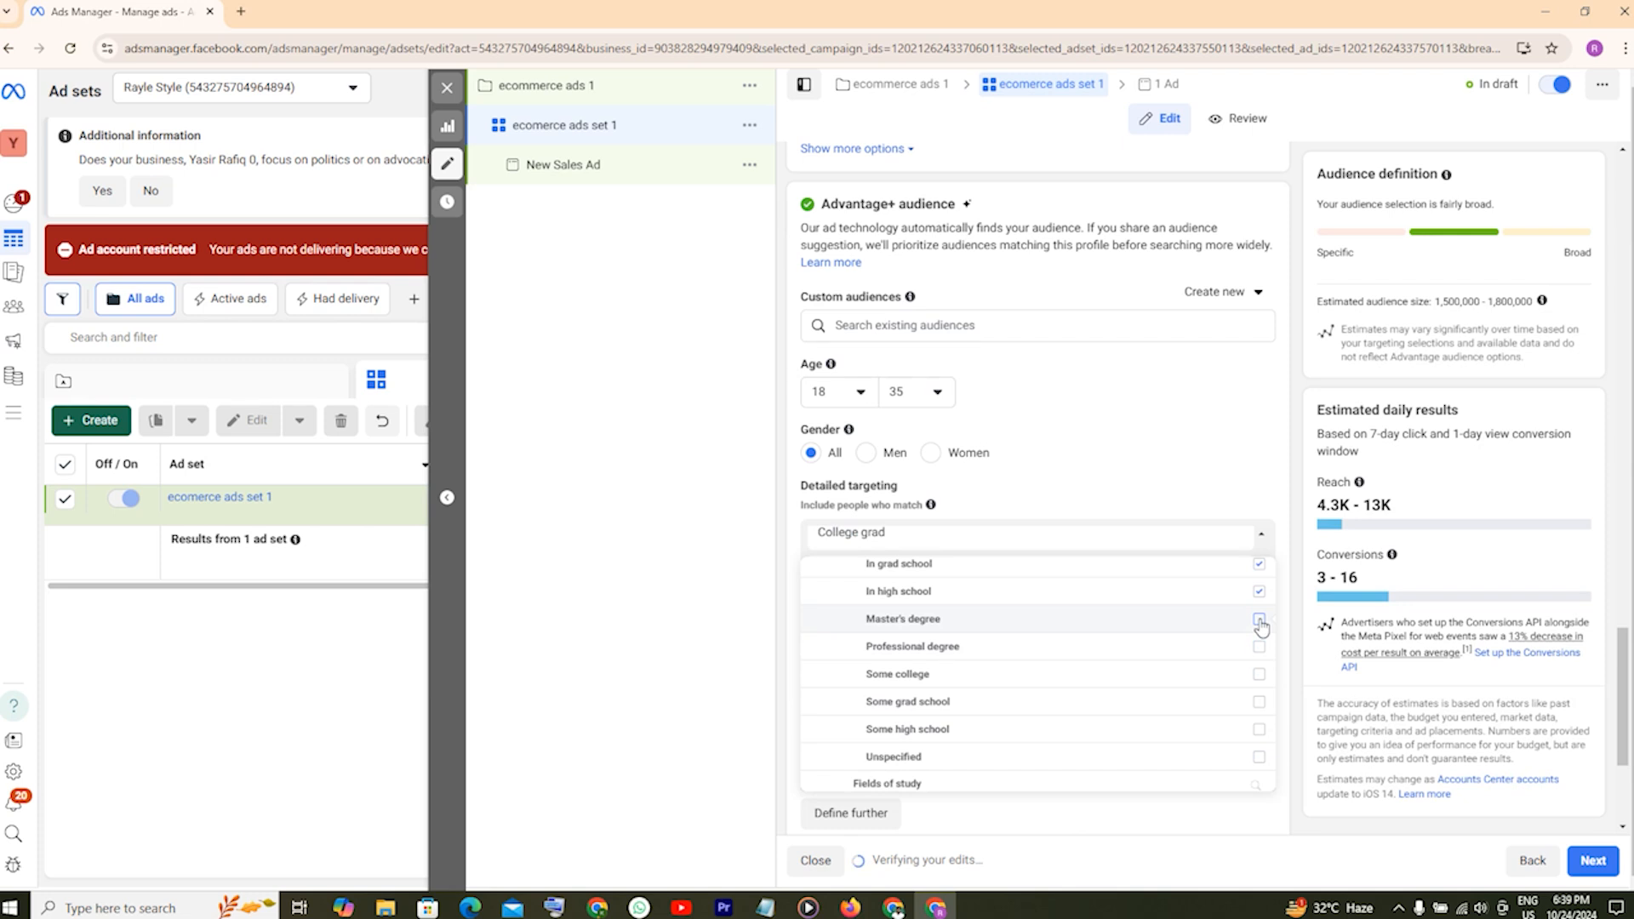
mouse_move(1260, 626)
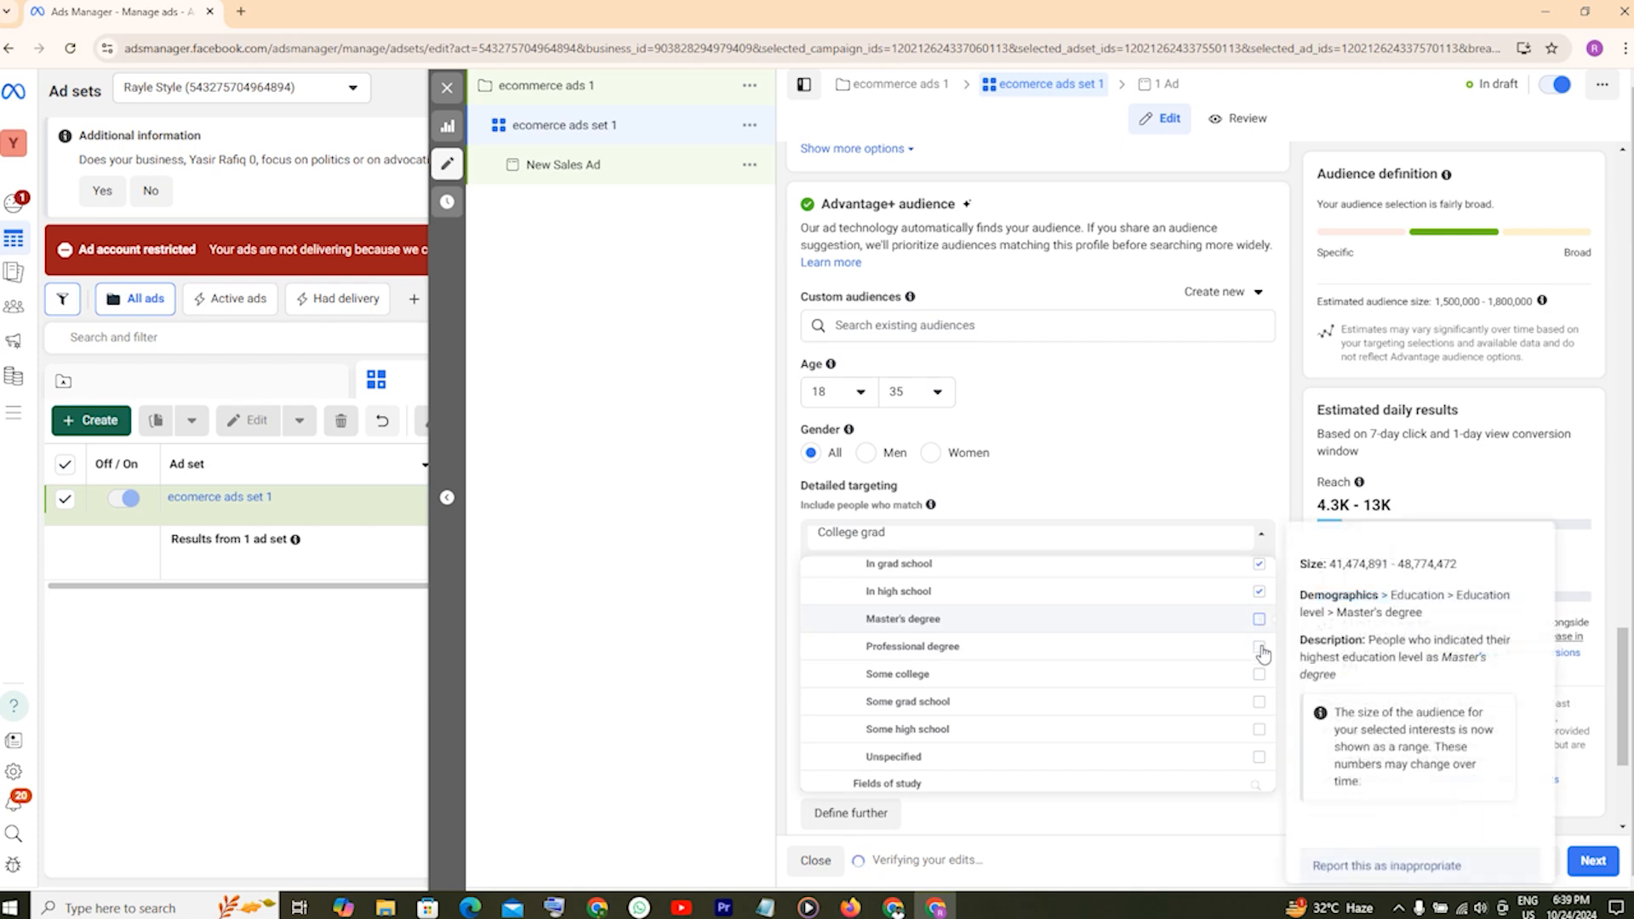
scroll(1032, 744, "down", 5)
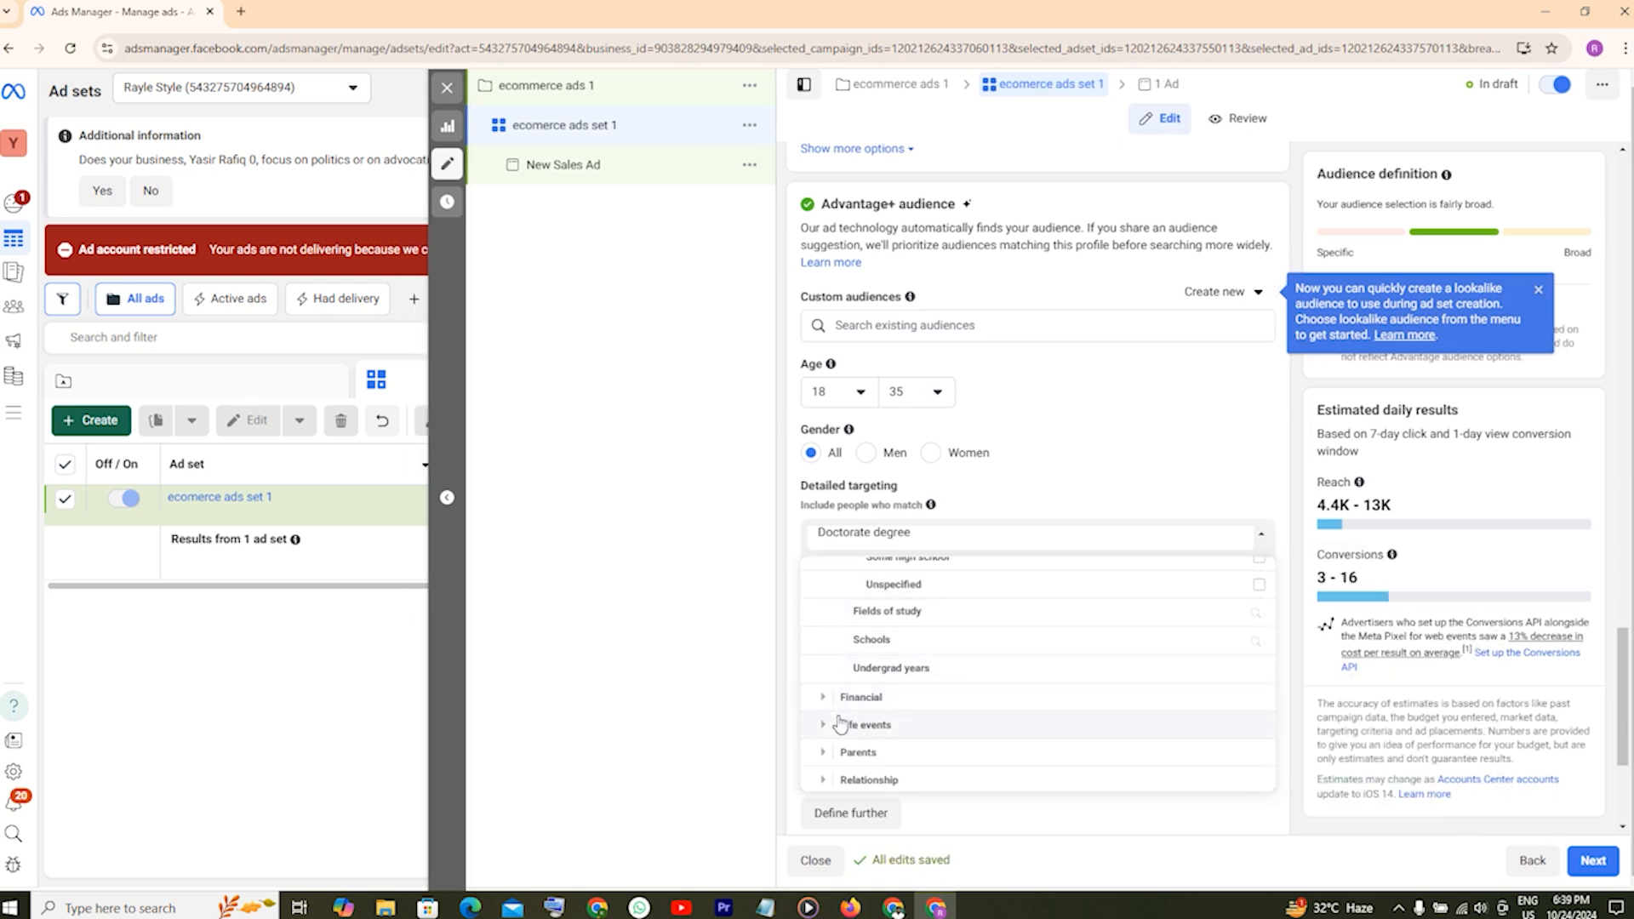
Check the household income options under Demographics > Financial > Income in the detailed targeting.
left_click(822, 697)
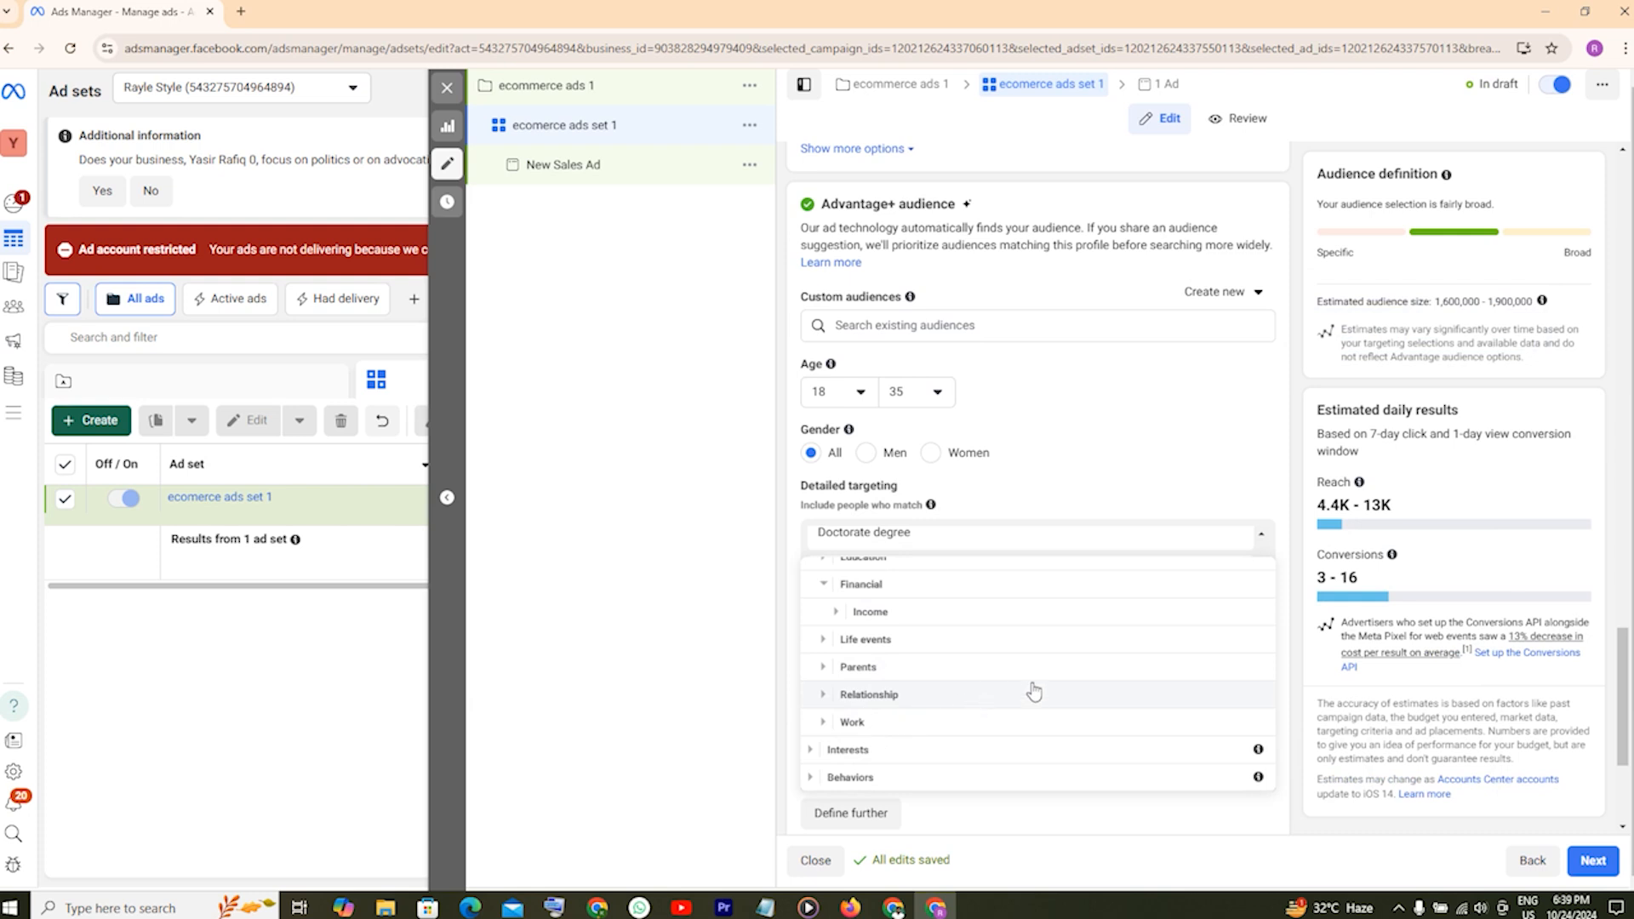
scroll(1021, 686, "up", 1)
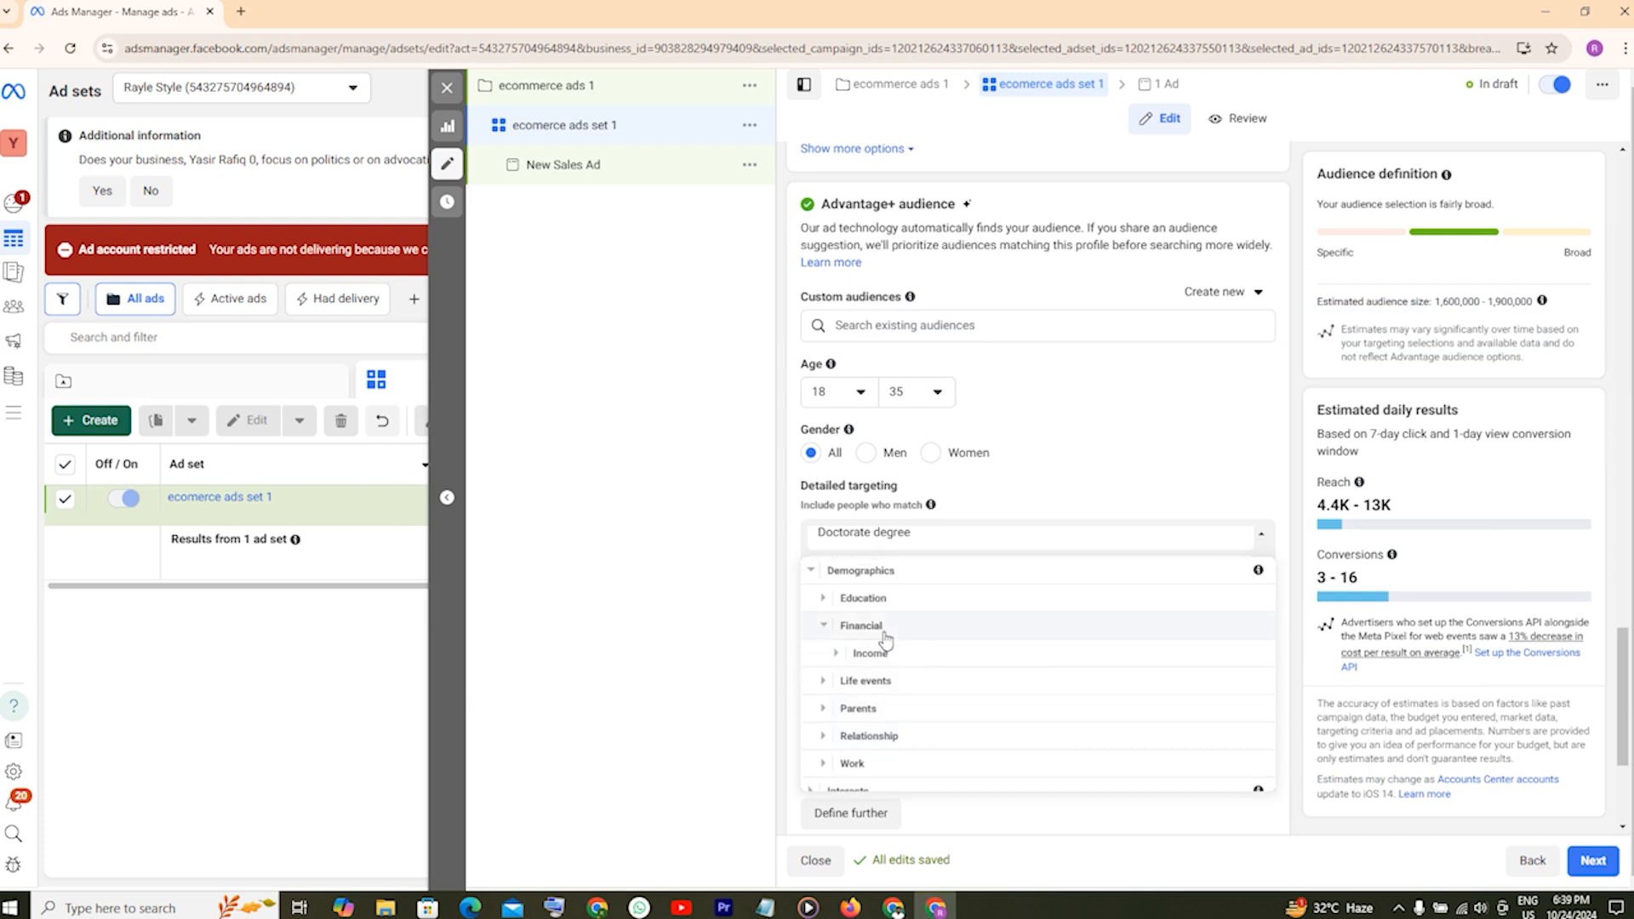
left_click(837, 655)
scroll(842, 664, "down", 1)
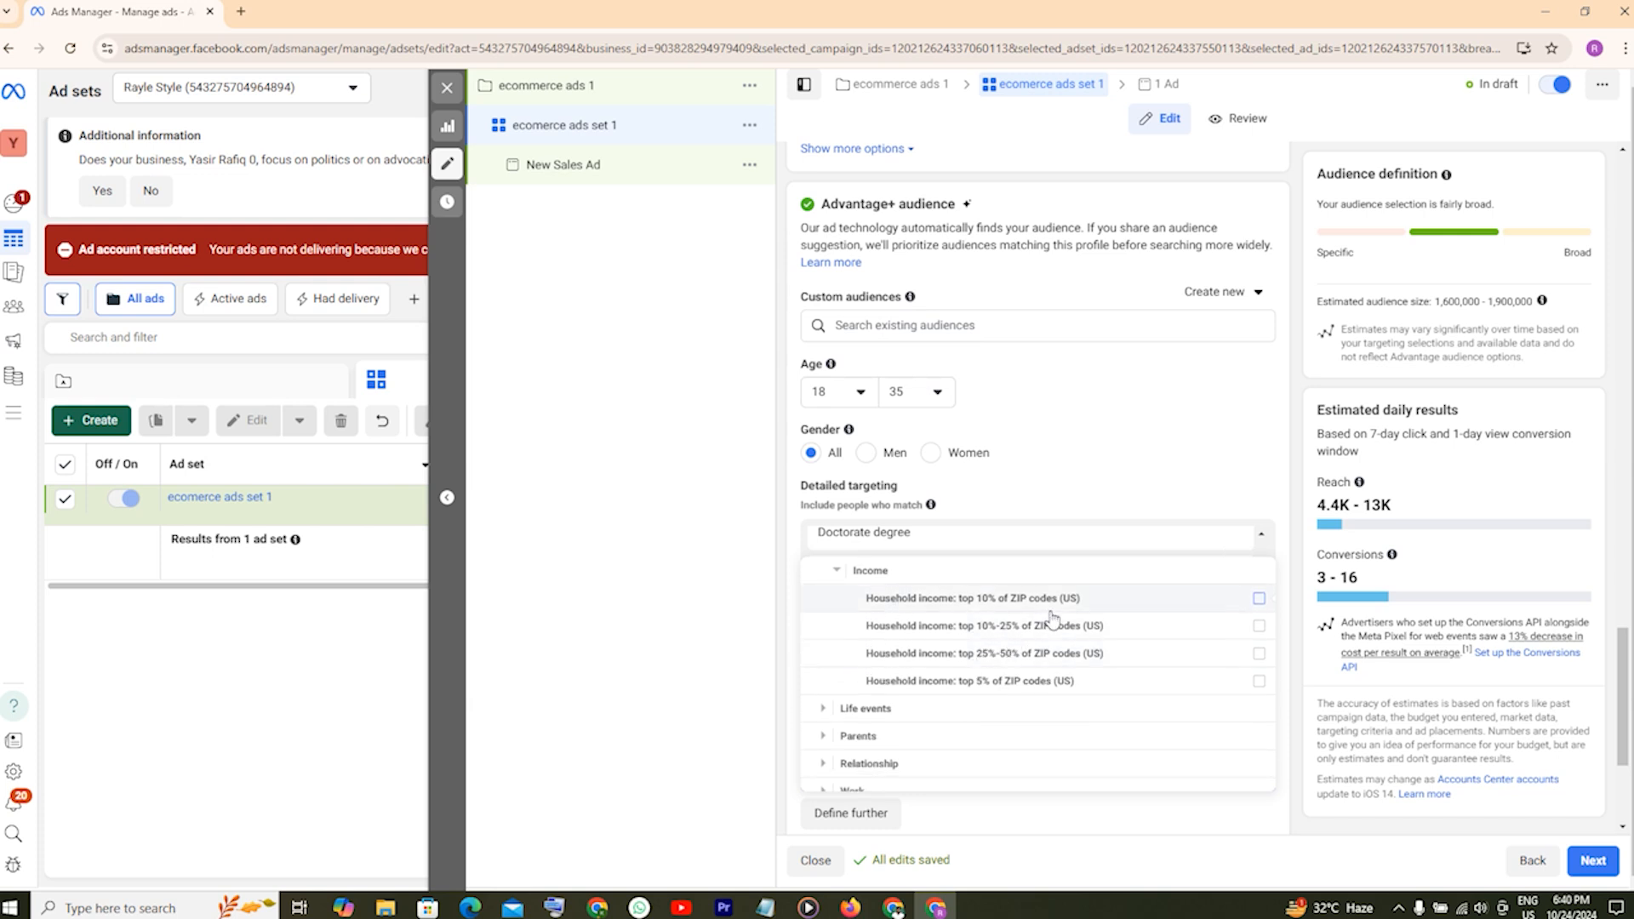
mouse_move(972, 607)
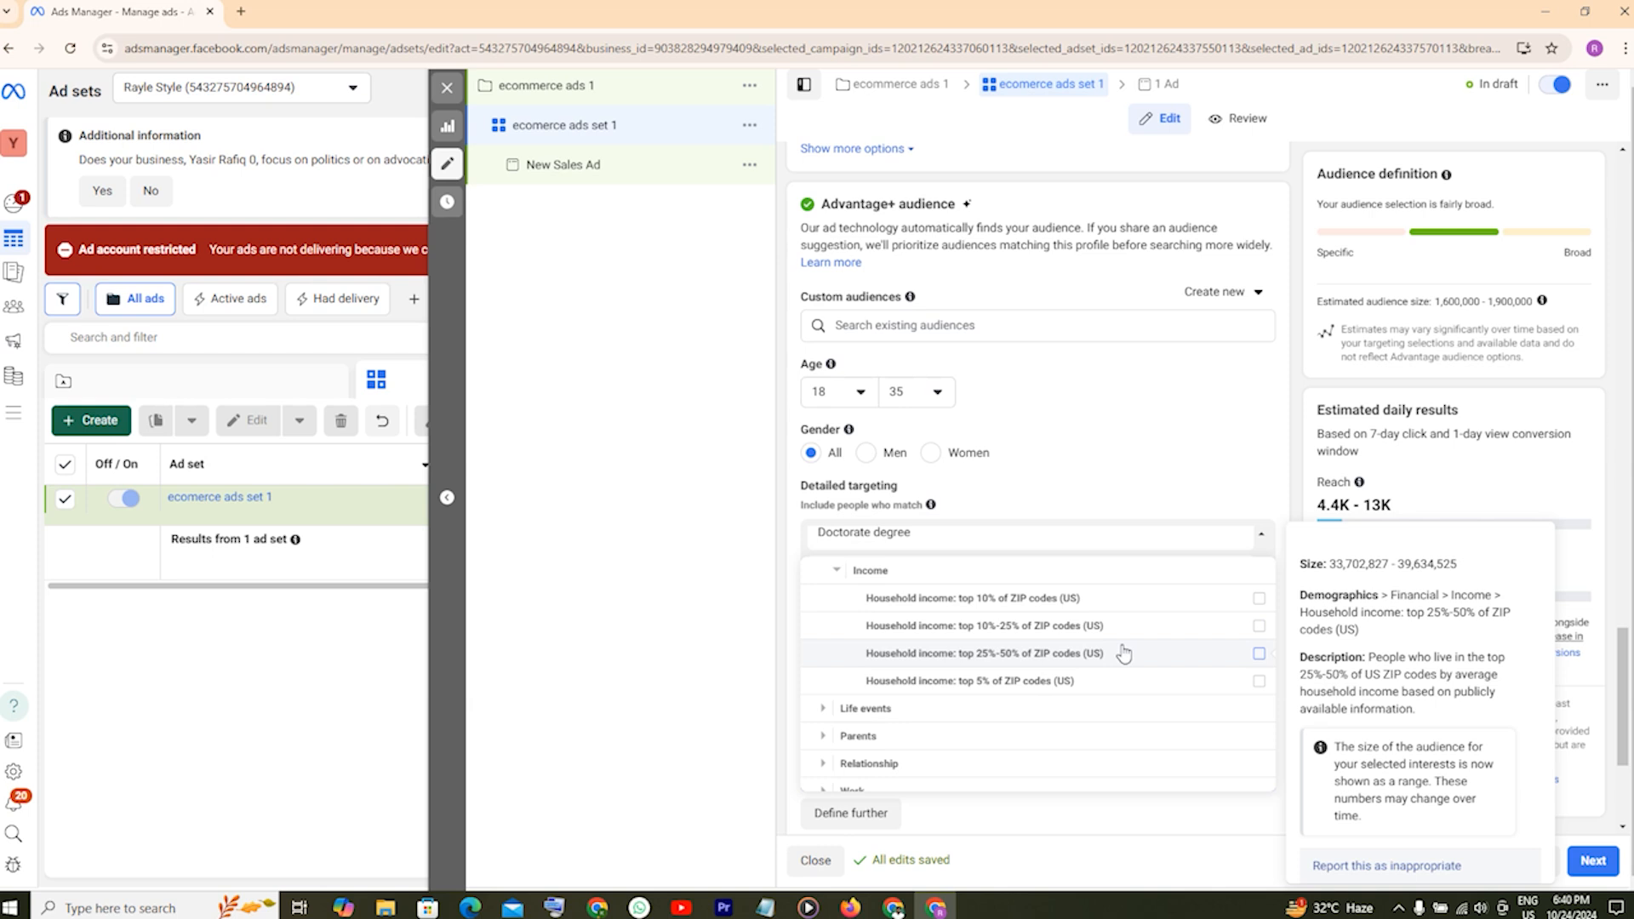
Include the New job life event from Demographics > Life events in the detailed targeting.
left_click(824, 707)
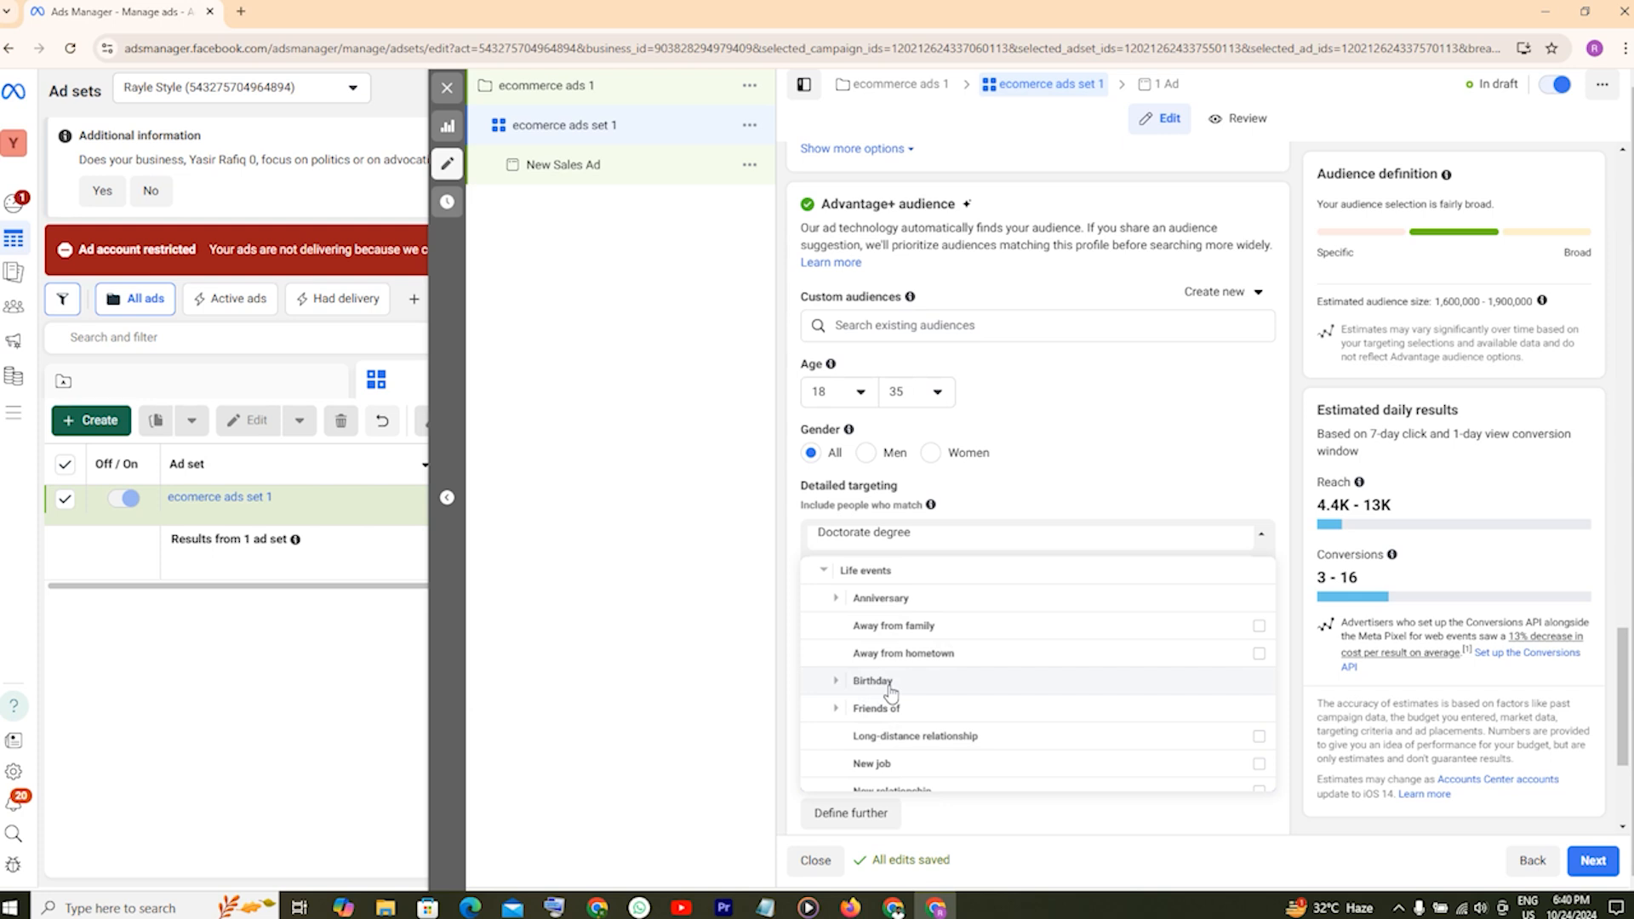
left_click(836, 681)
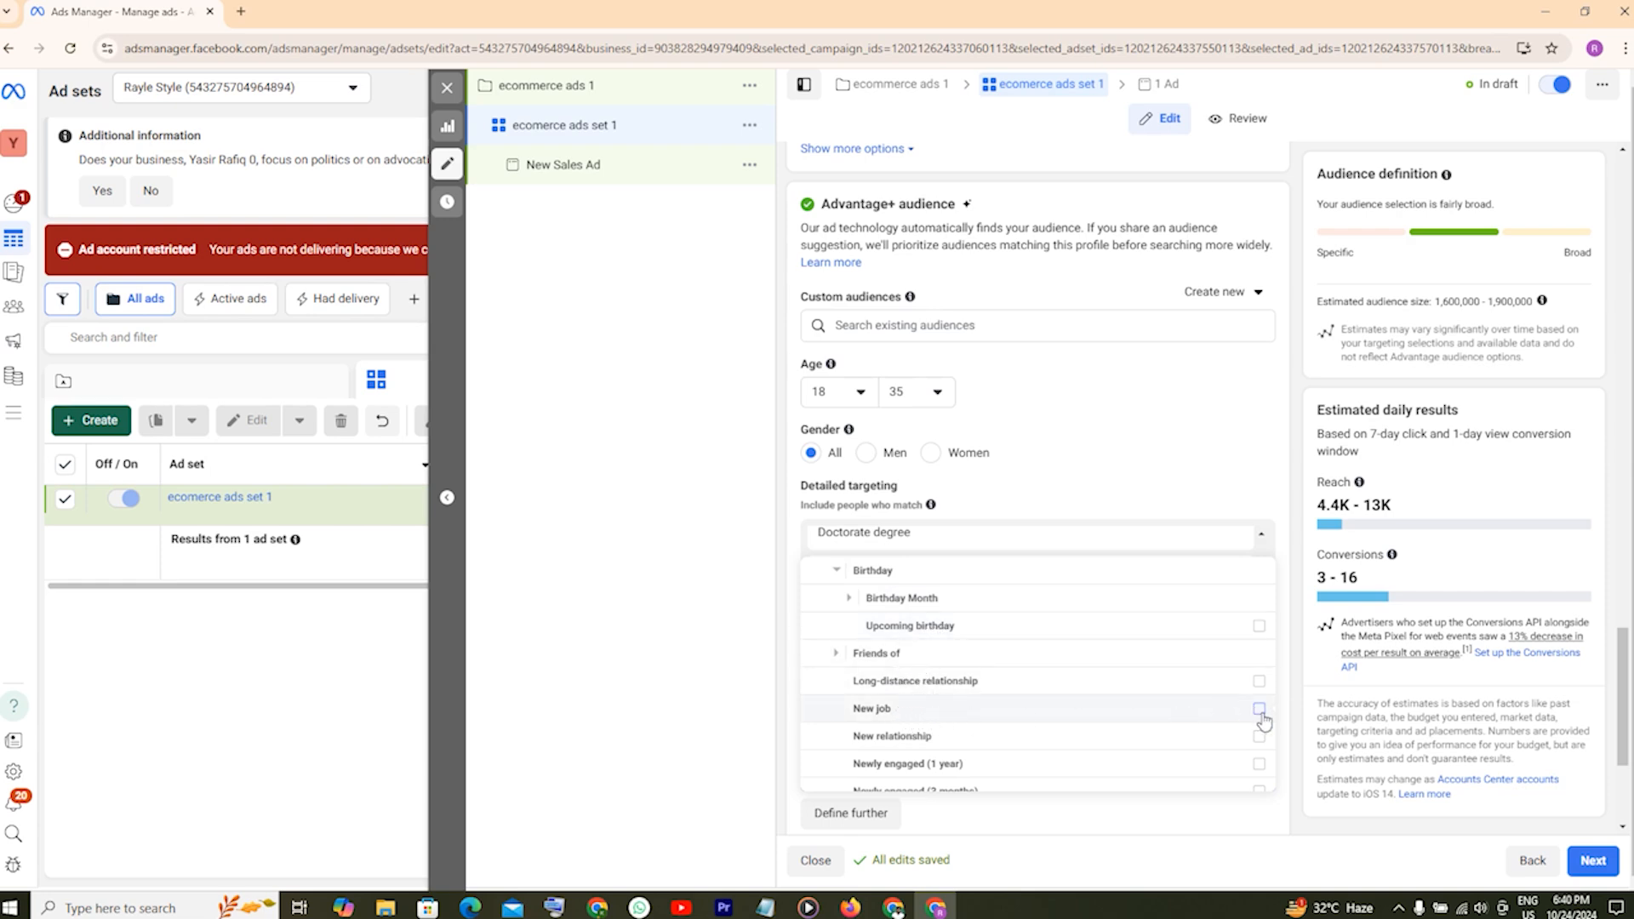
left_click(1201, 721)
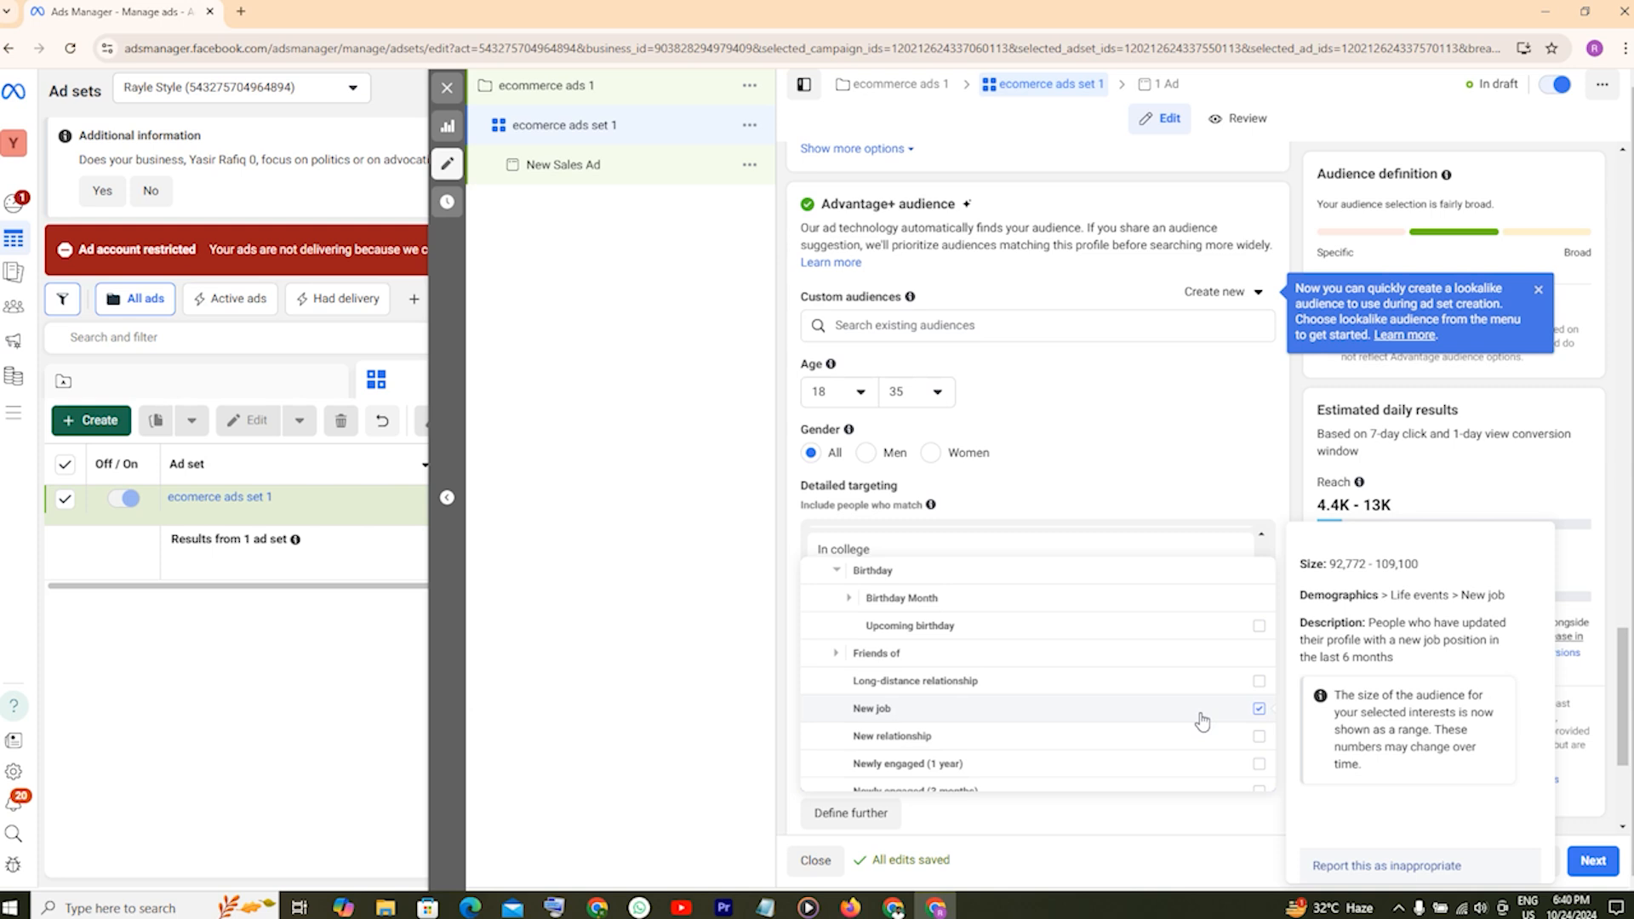
Include Parents with adult children (18-26 years) and Parents with early school-age children (06-08 years) in the detailed targeting.
scroll(1051, 734, "down", 2)
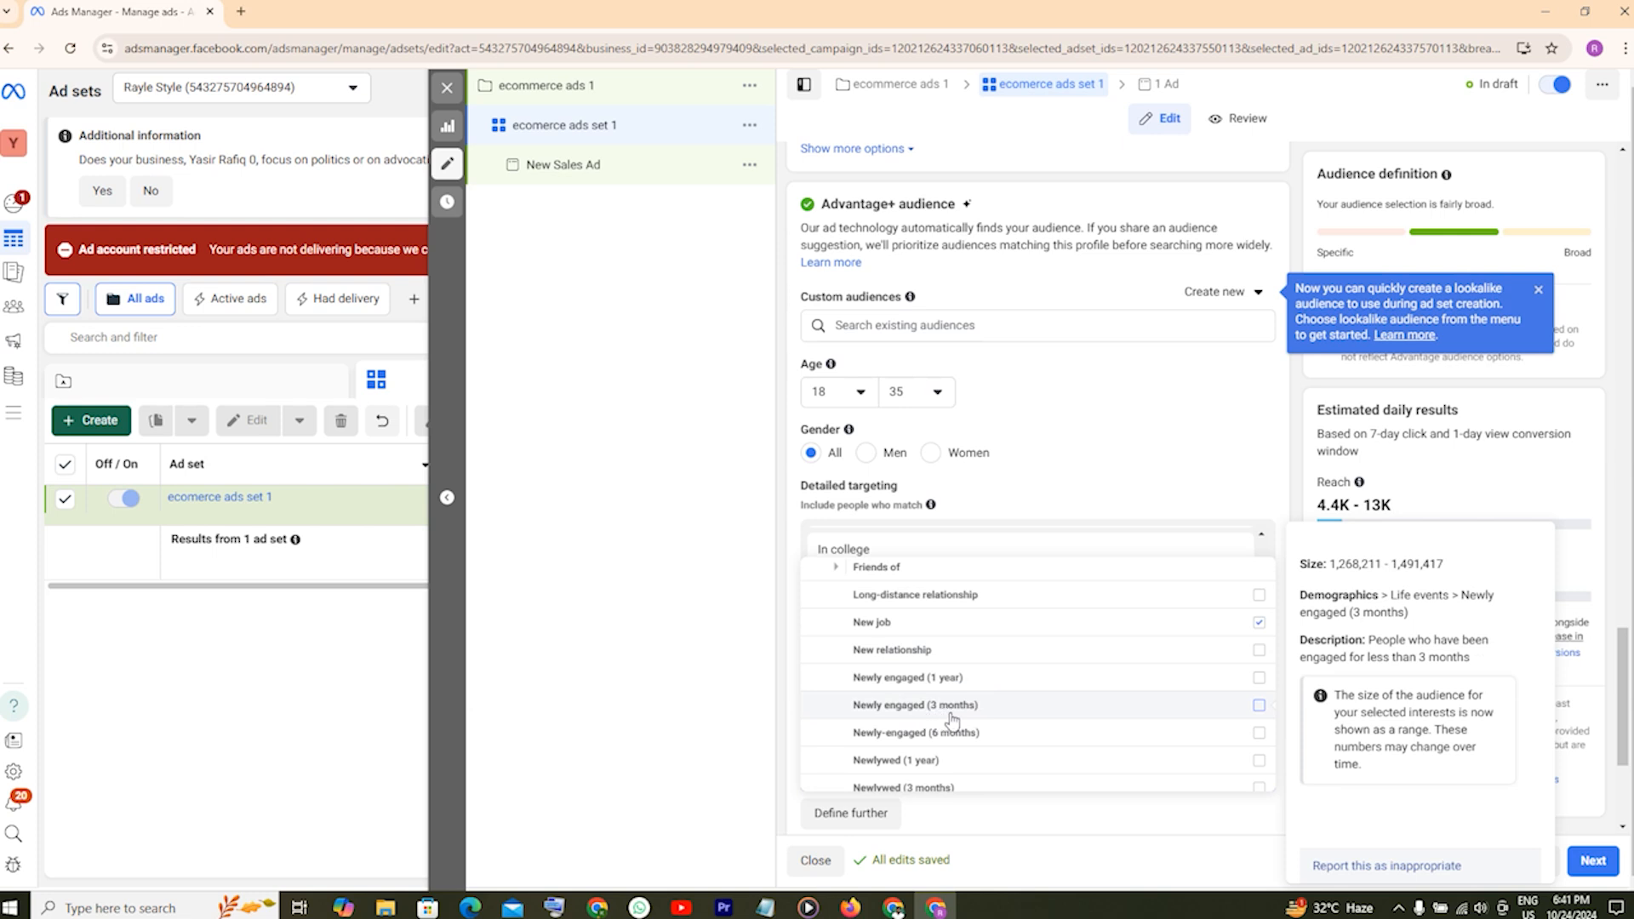
scroll(955, 724, "down", 1)
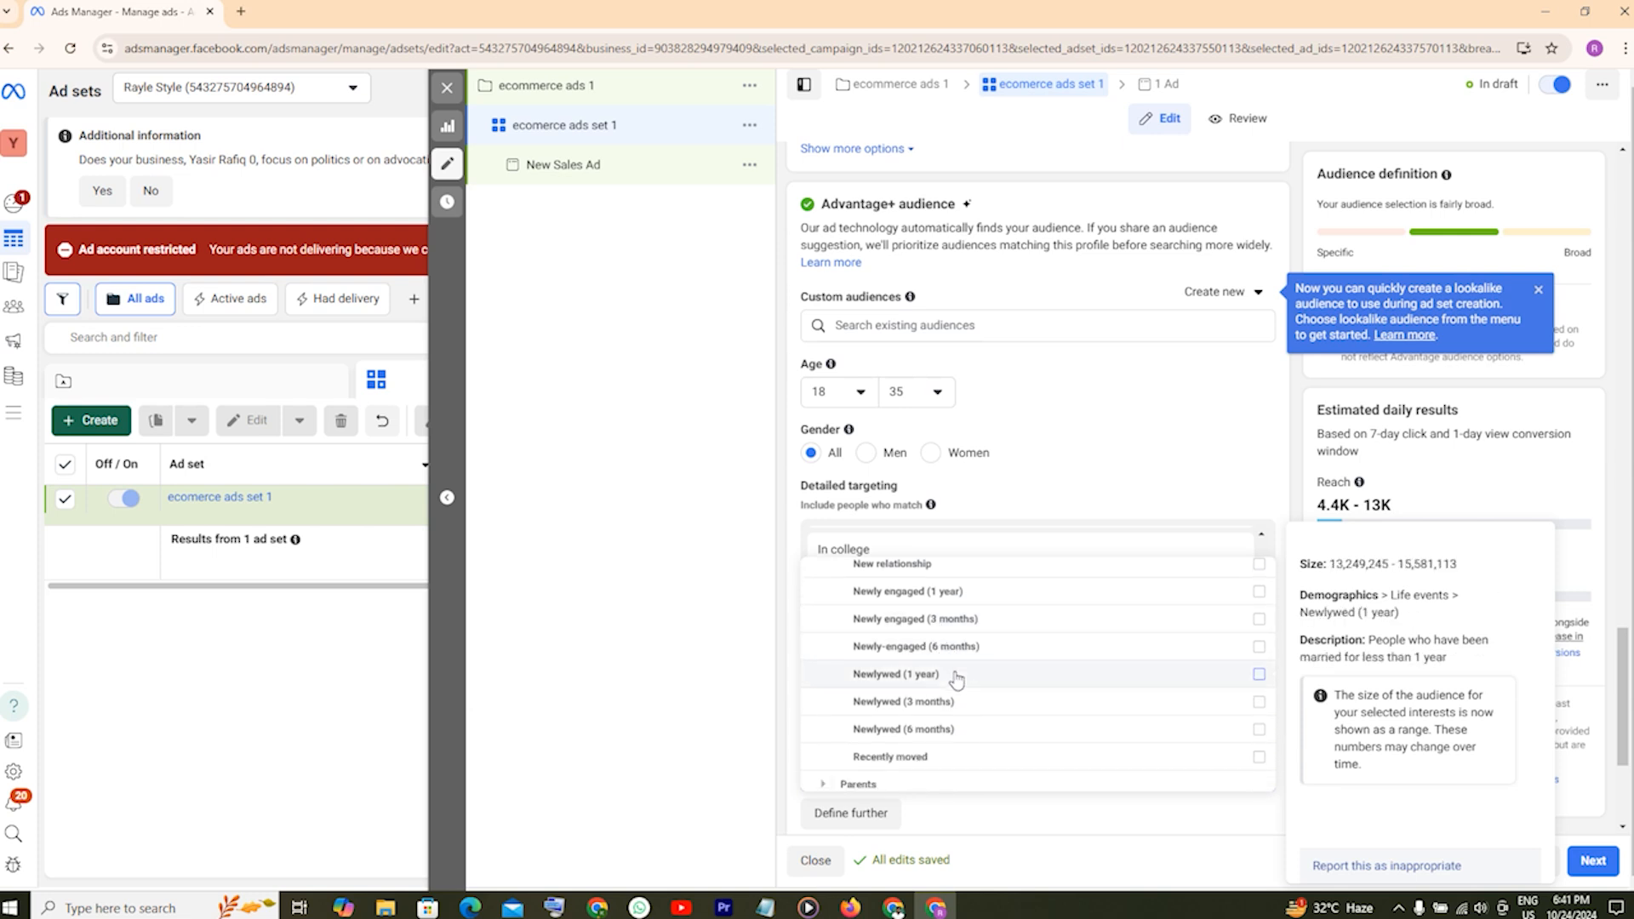
scroll(964, 701, "down", 1)
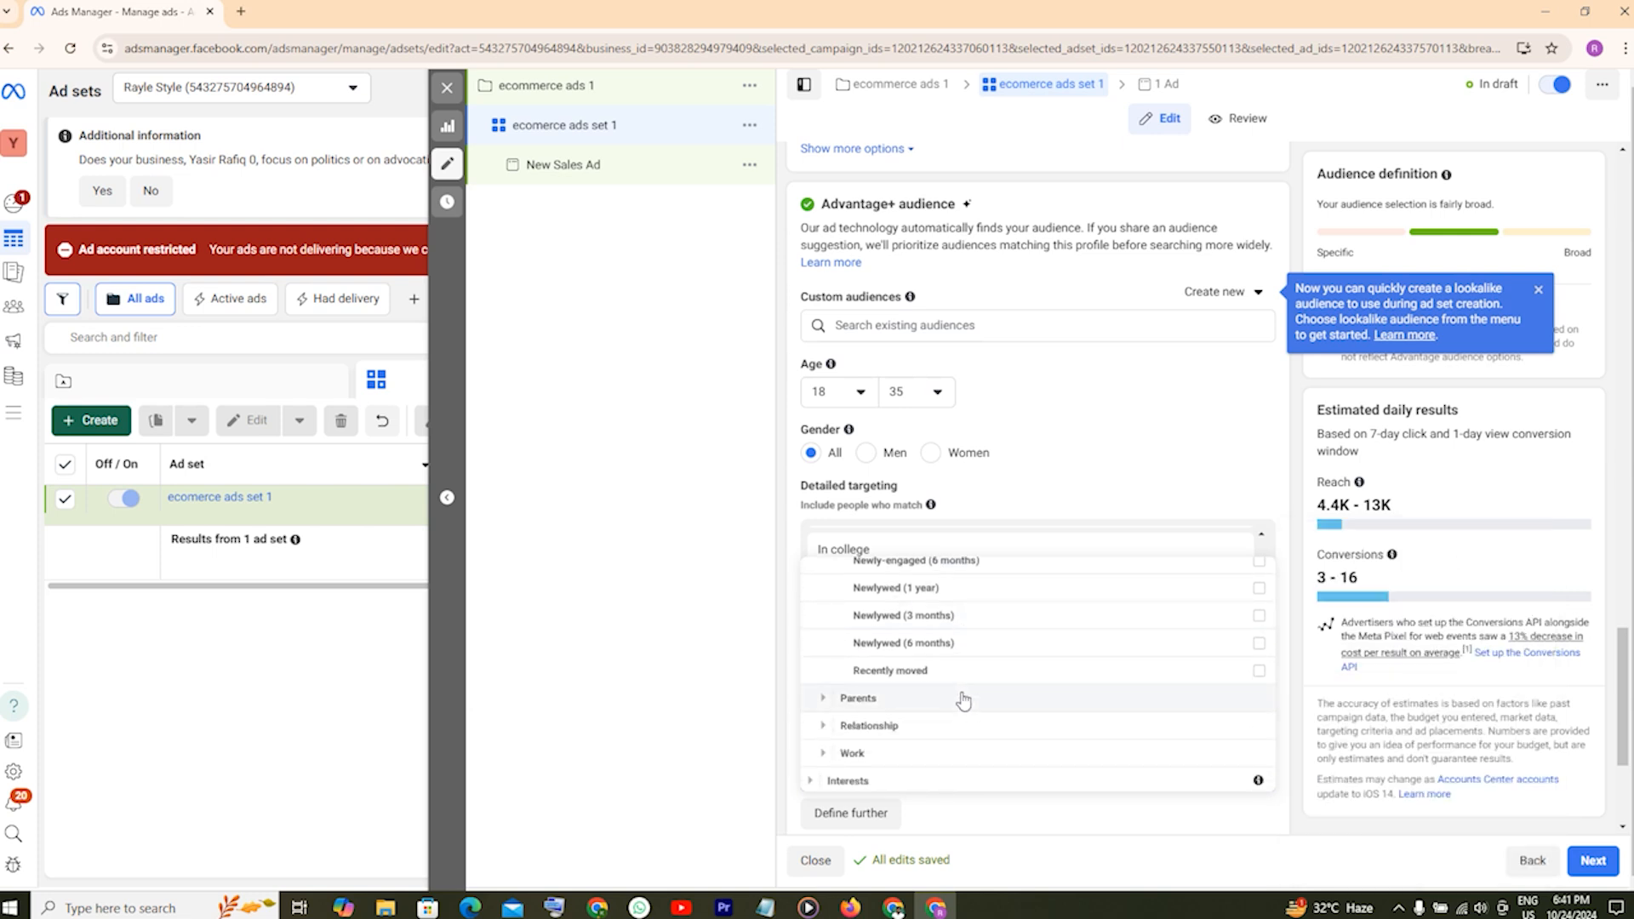
left_click(823, 699)
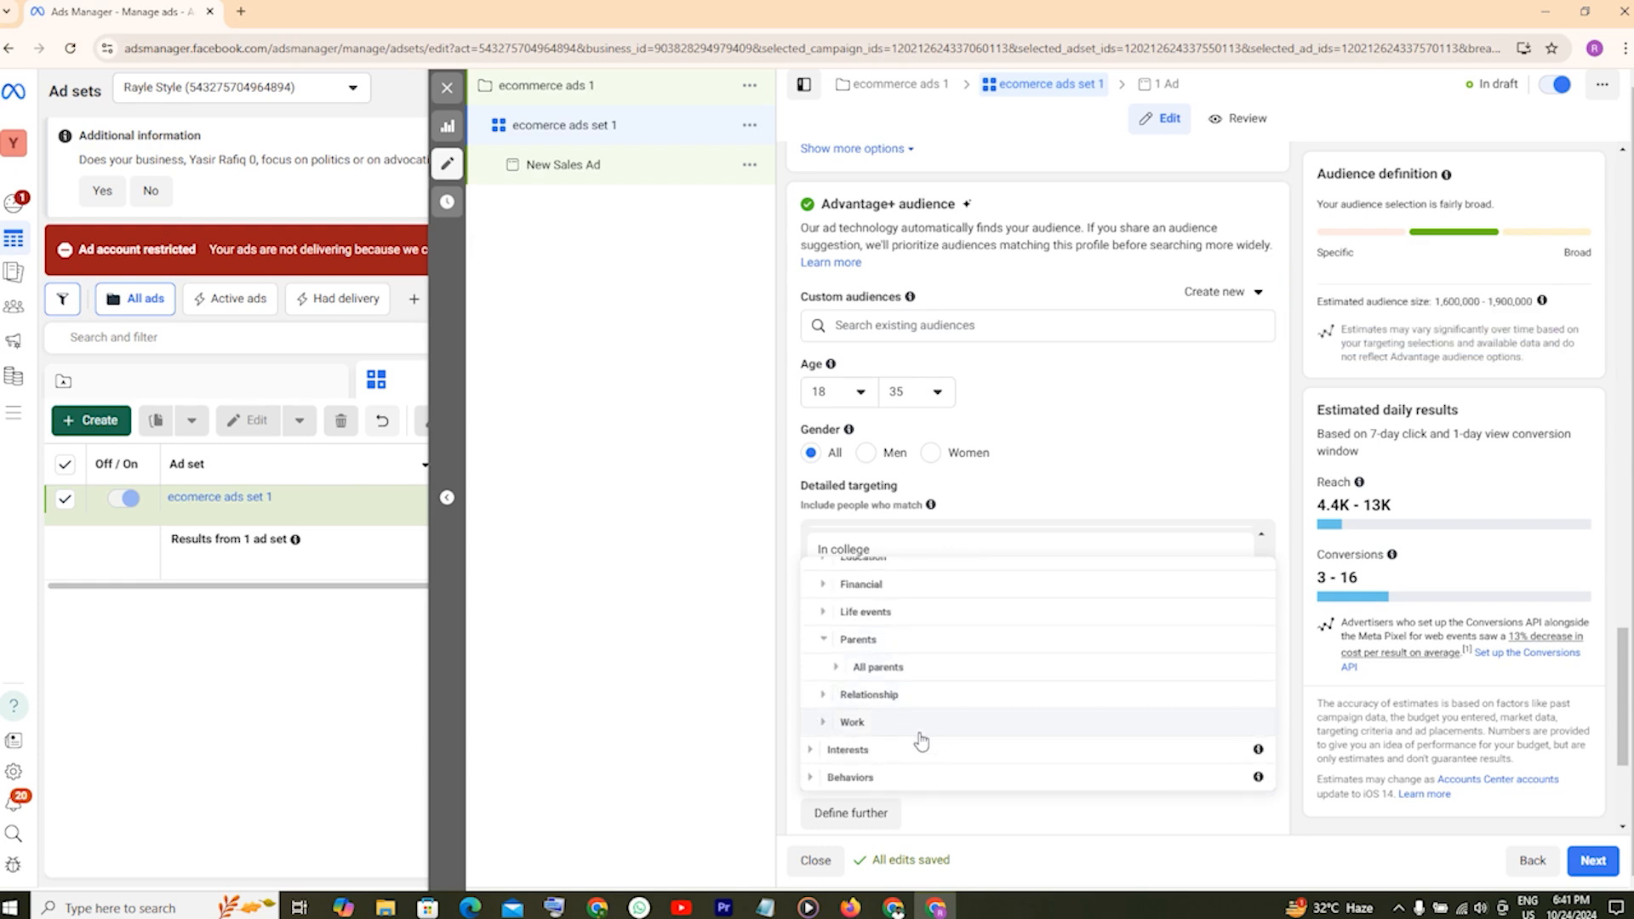
scroll(919, 739, "up", 1)
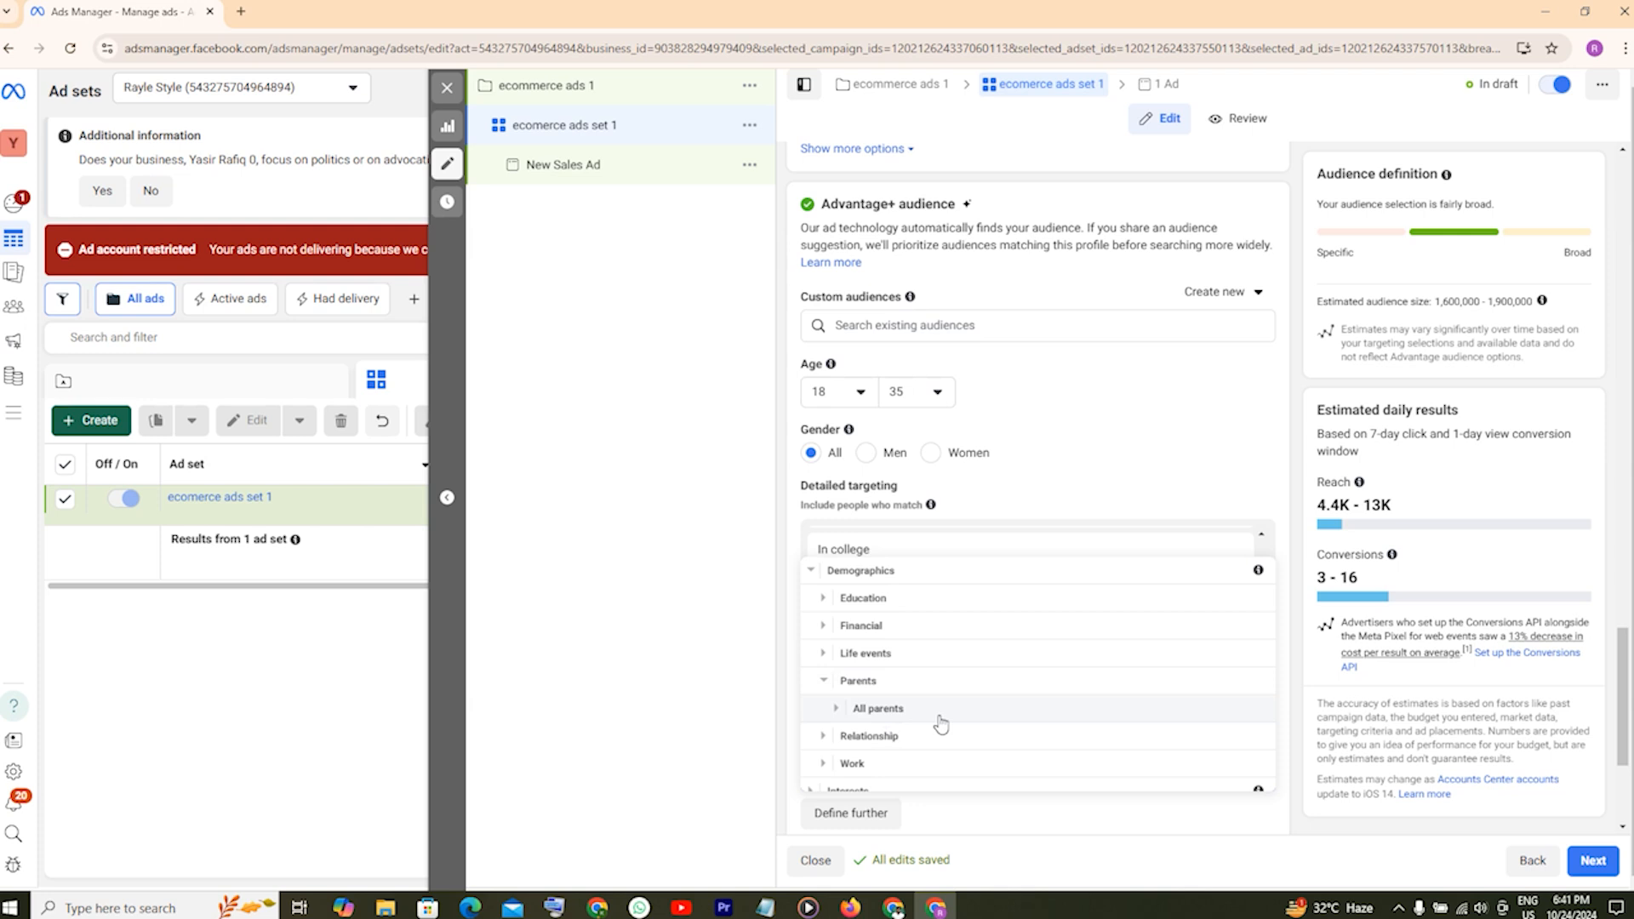
left_click(884, 713)
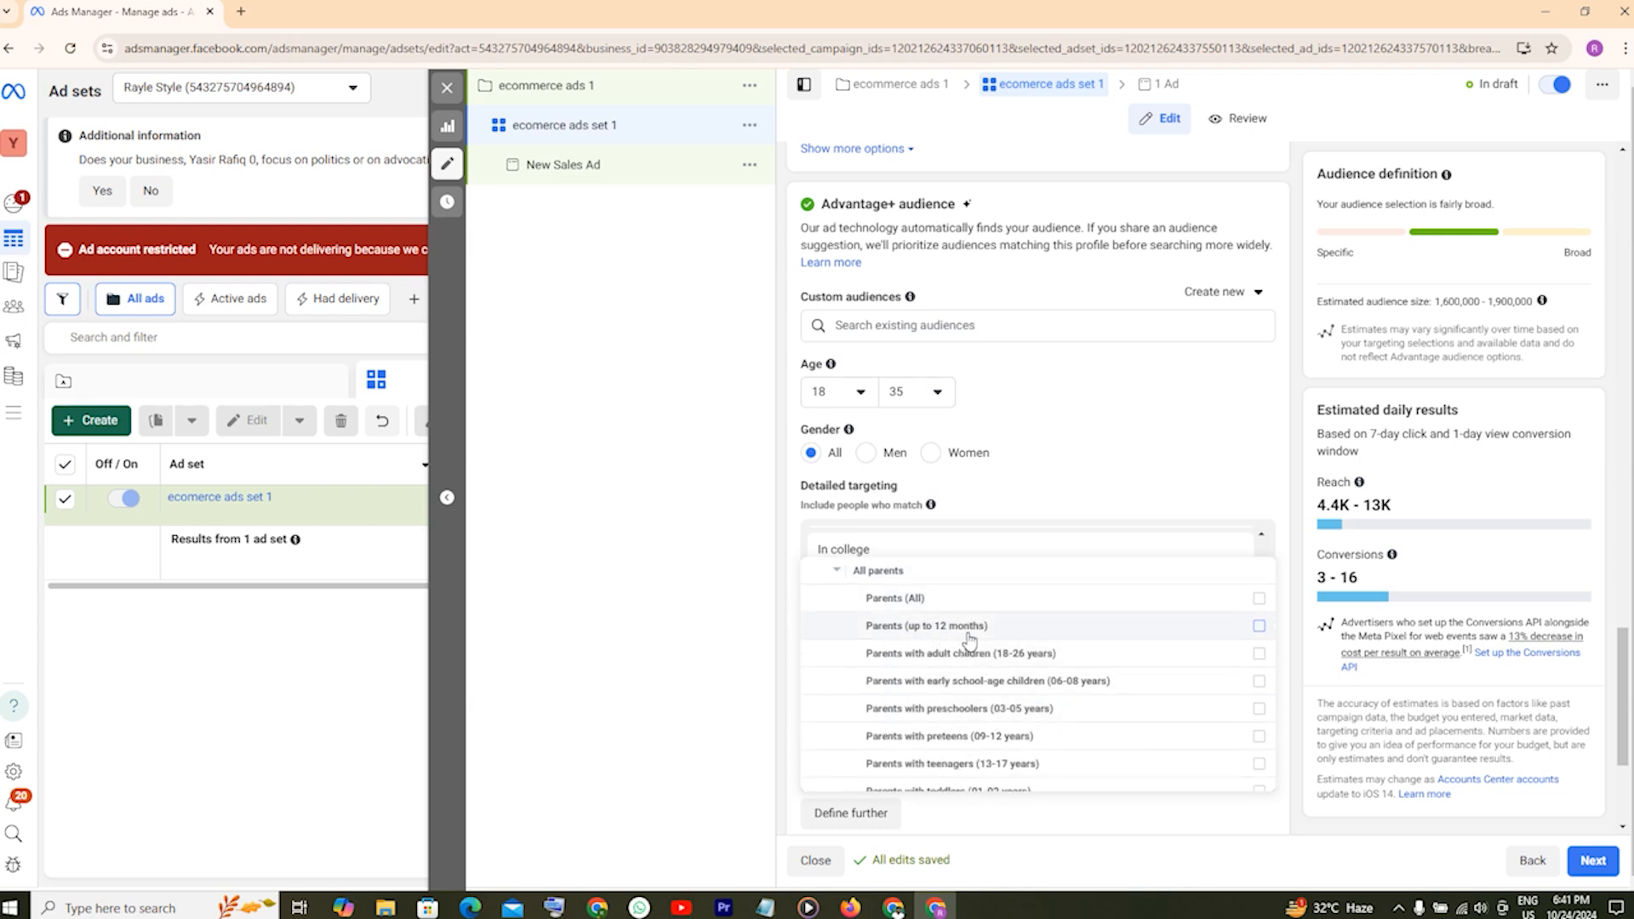
mouse_move(991, 668)
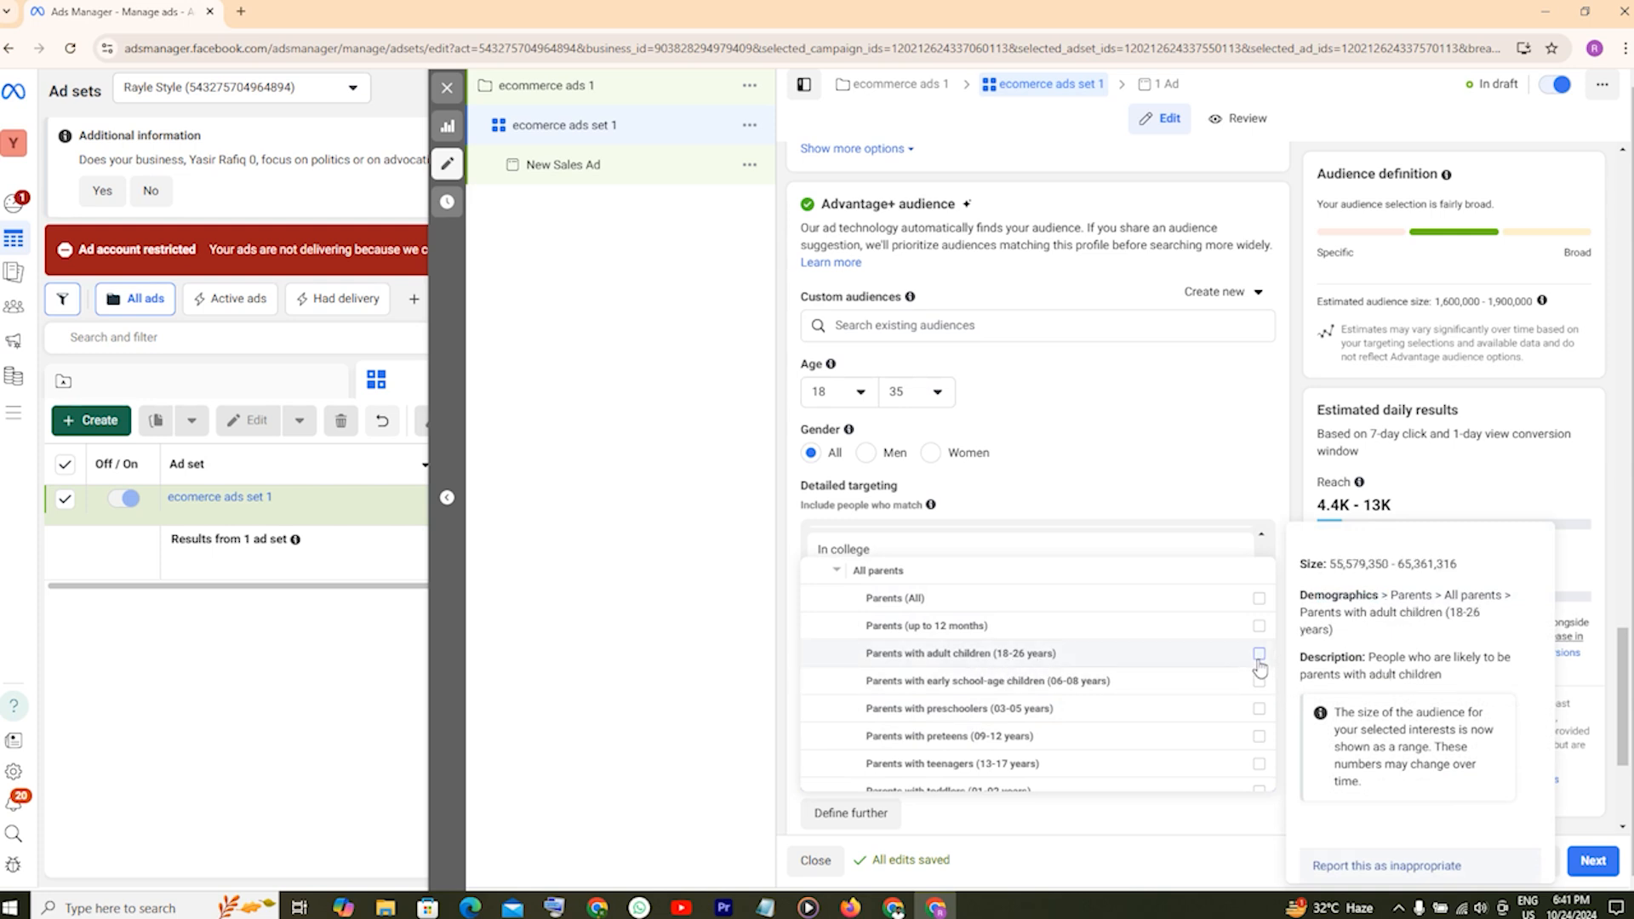
left_click(1013, 673)
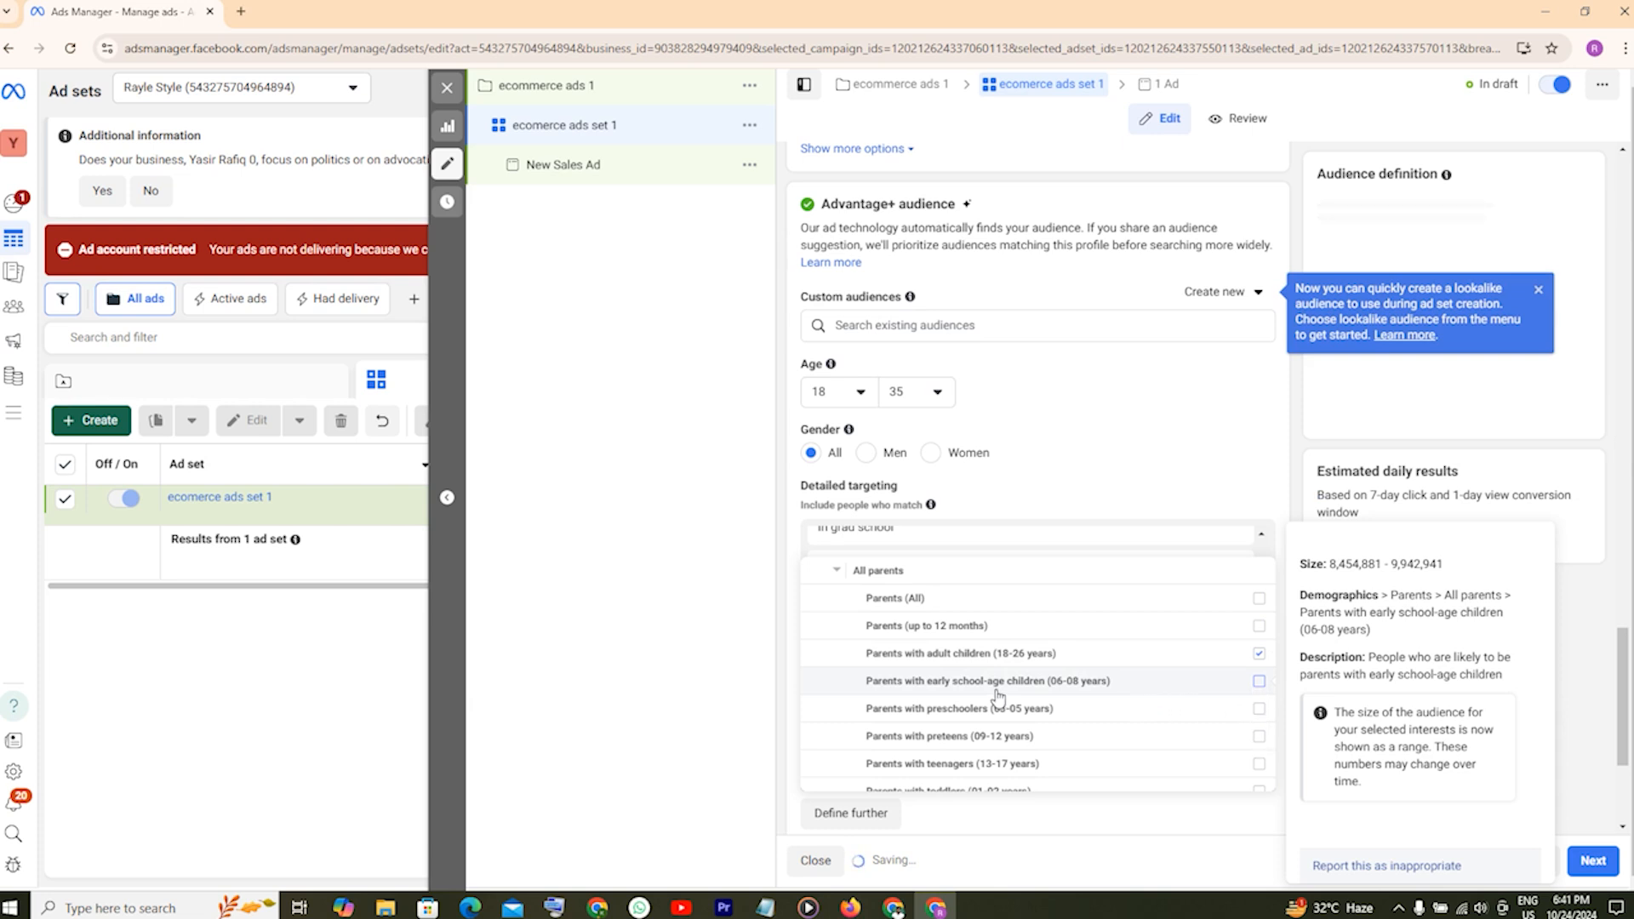
Include the relationship status Single from Demographics > Relationship in the detailed targeting.
scroll(1010, 672, "up", 2)
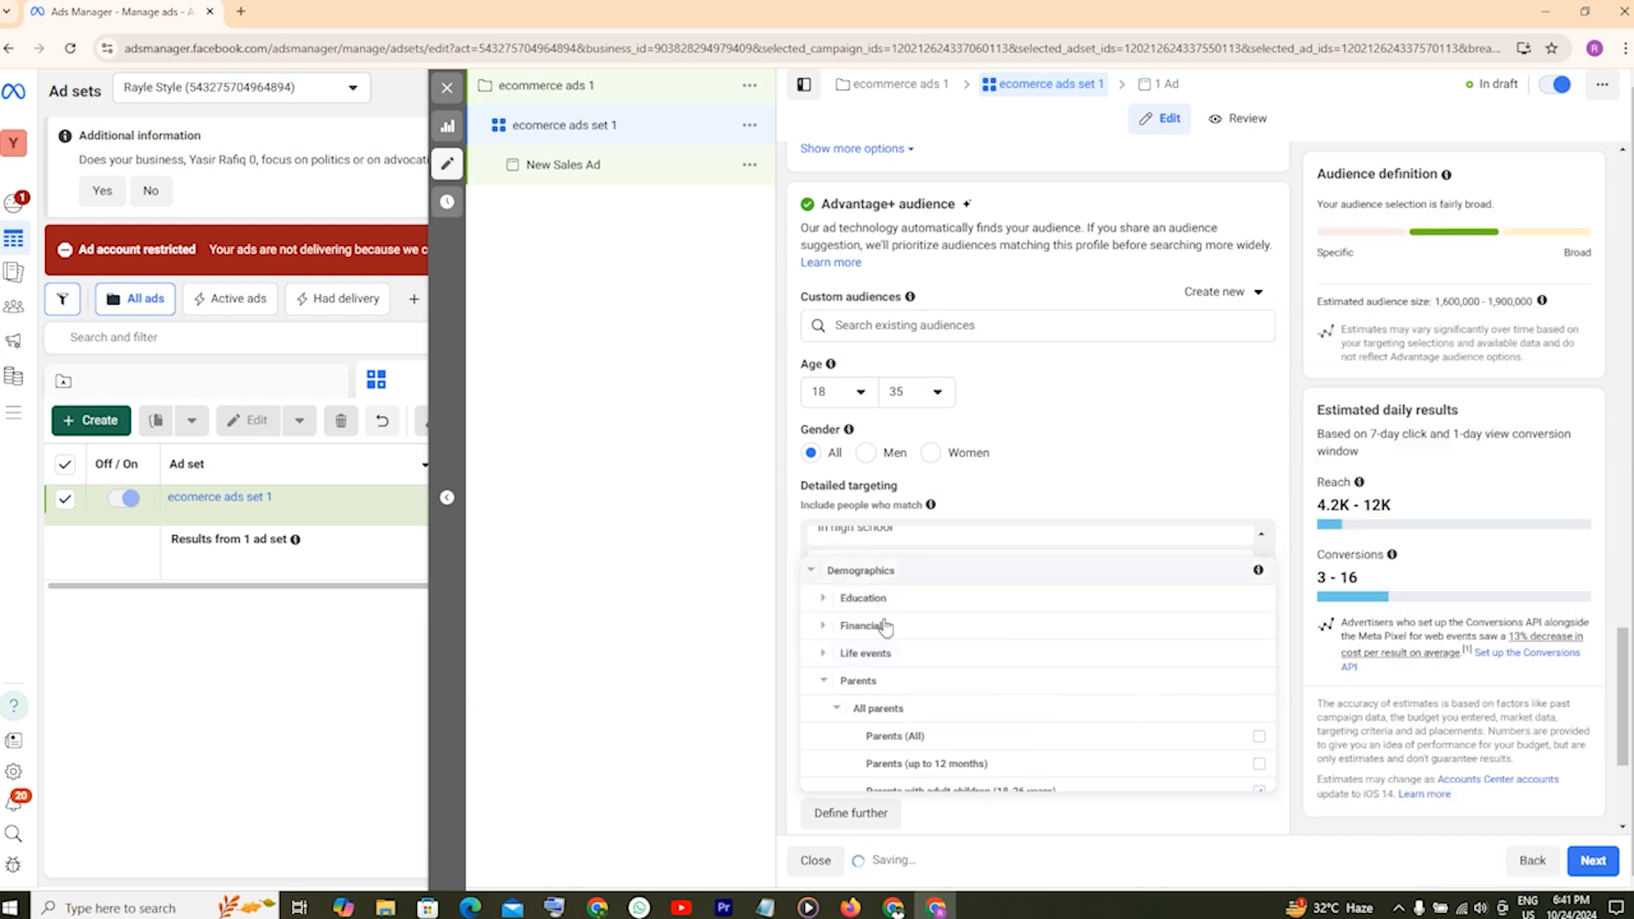
scroll(911, 719, "down", 3)
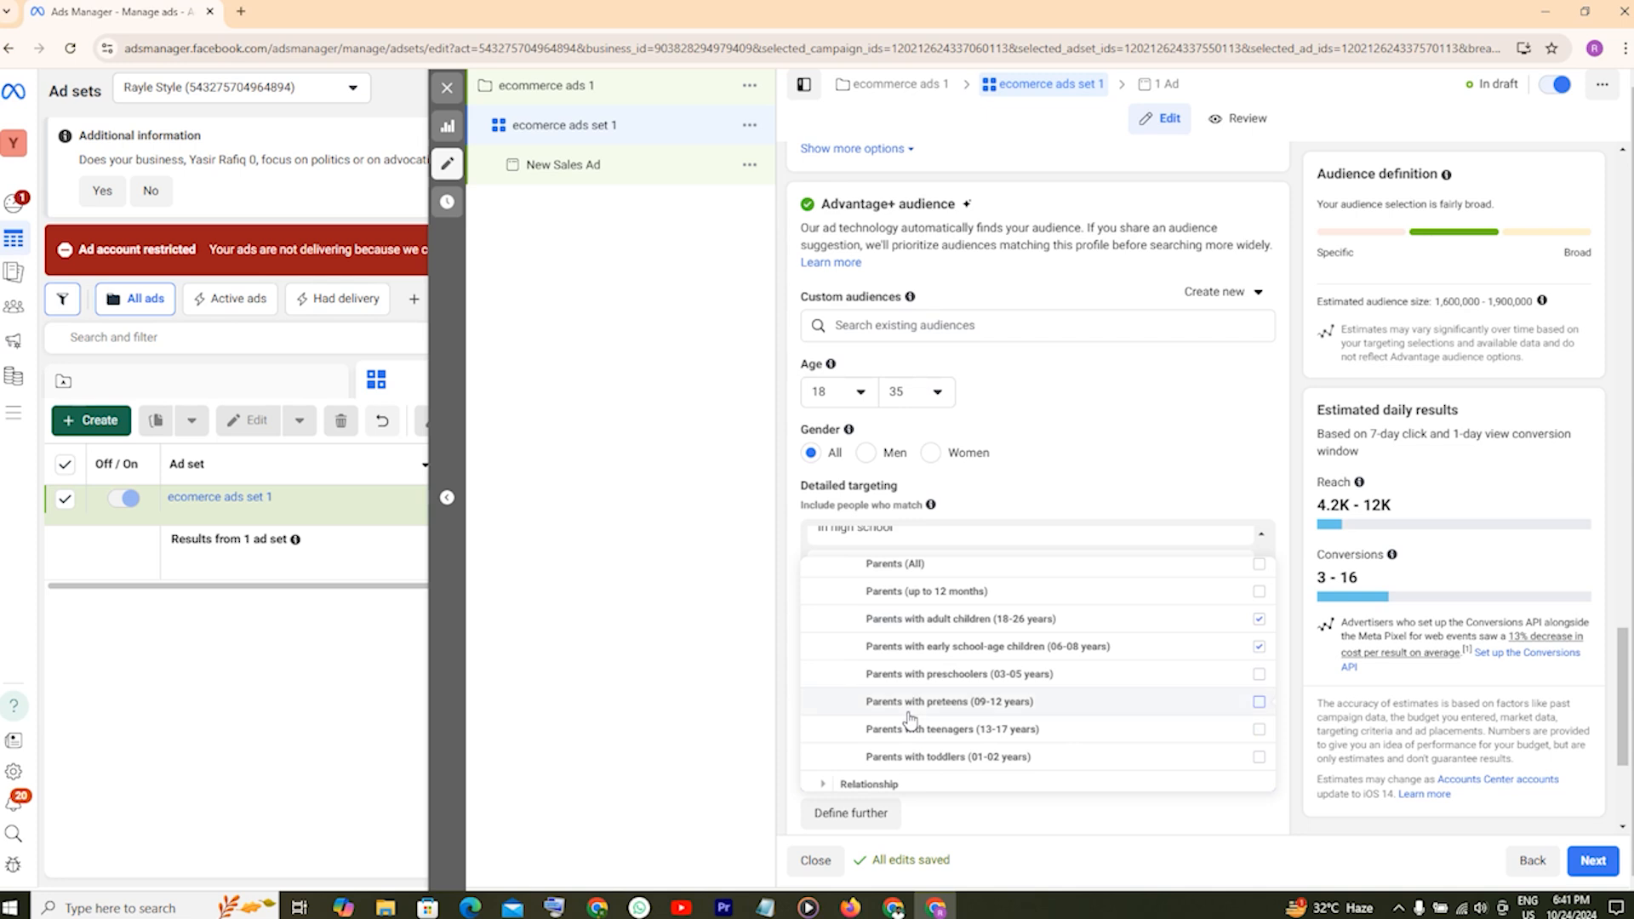
scroll(909, 719, "down", 1)
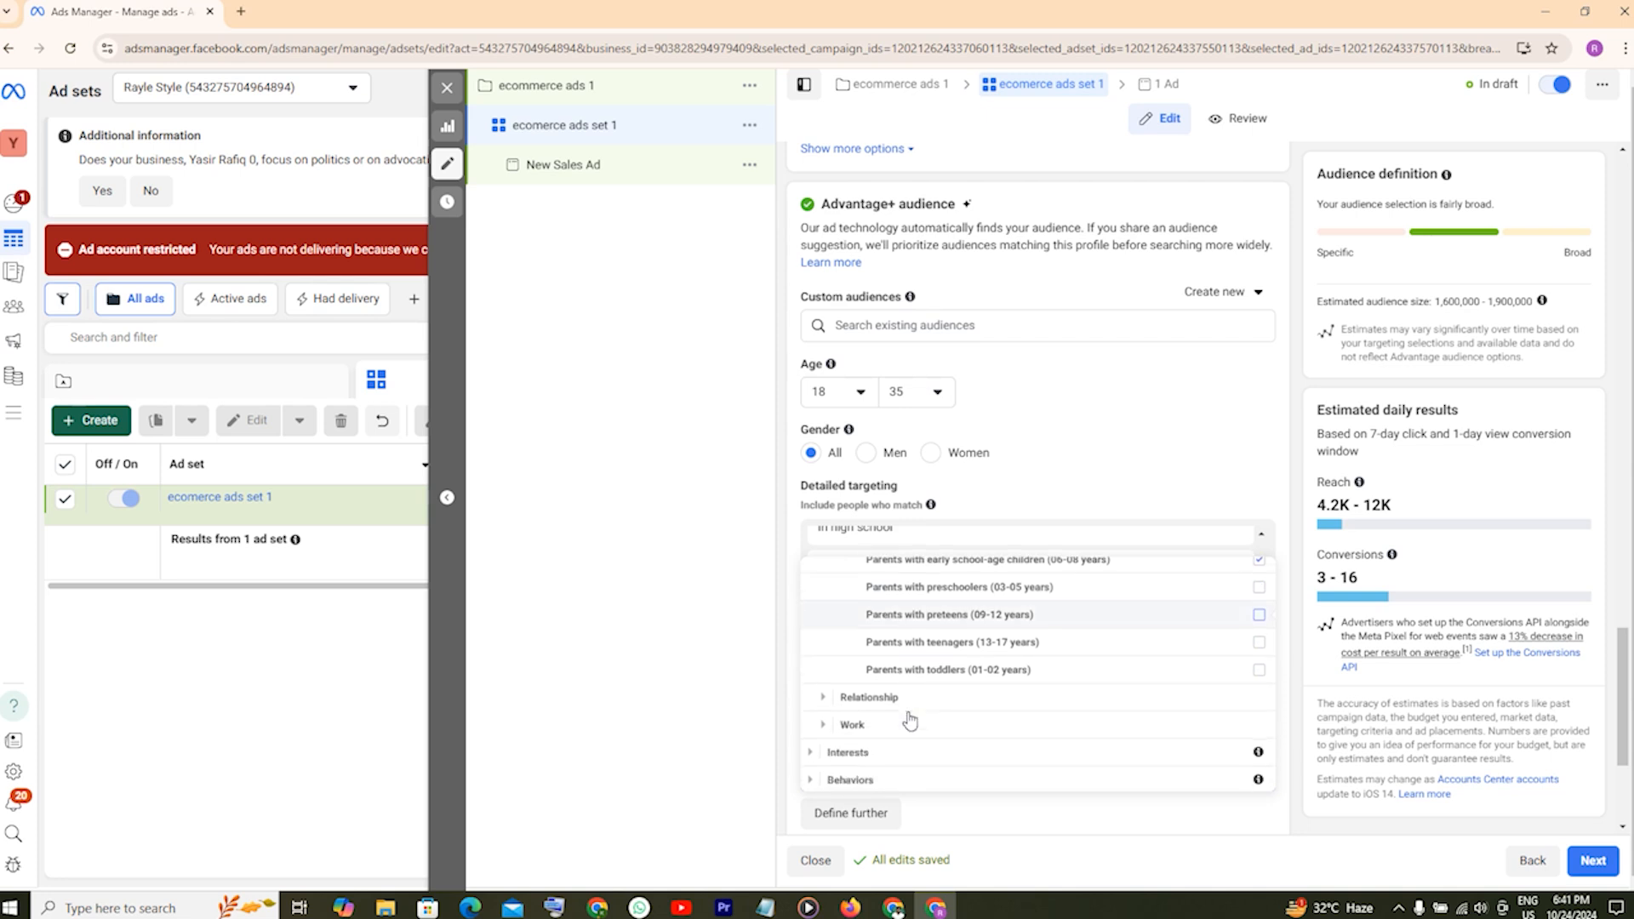
left_click(823, 695)
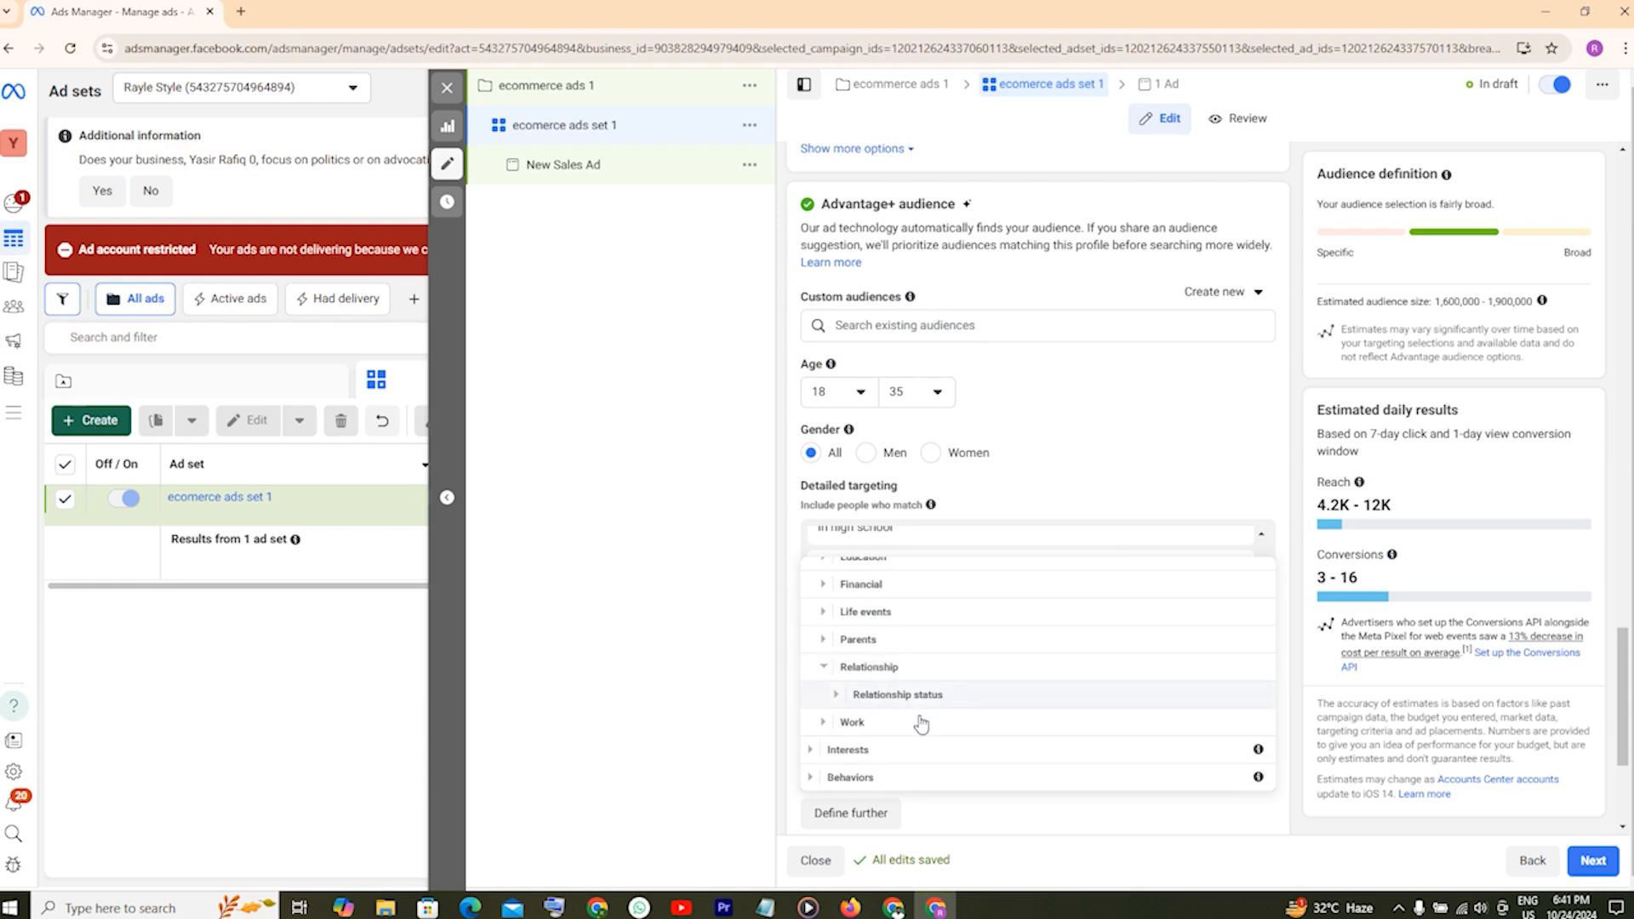
left_click(837, 694)
scroll(921, 668, "down", 1)
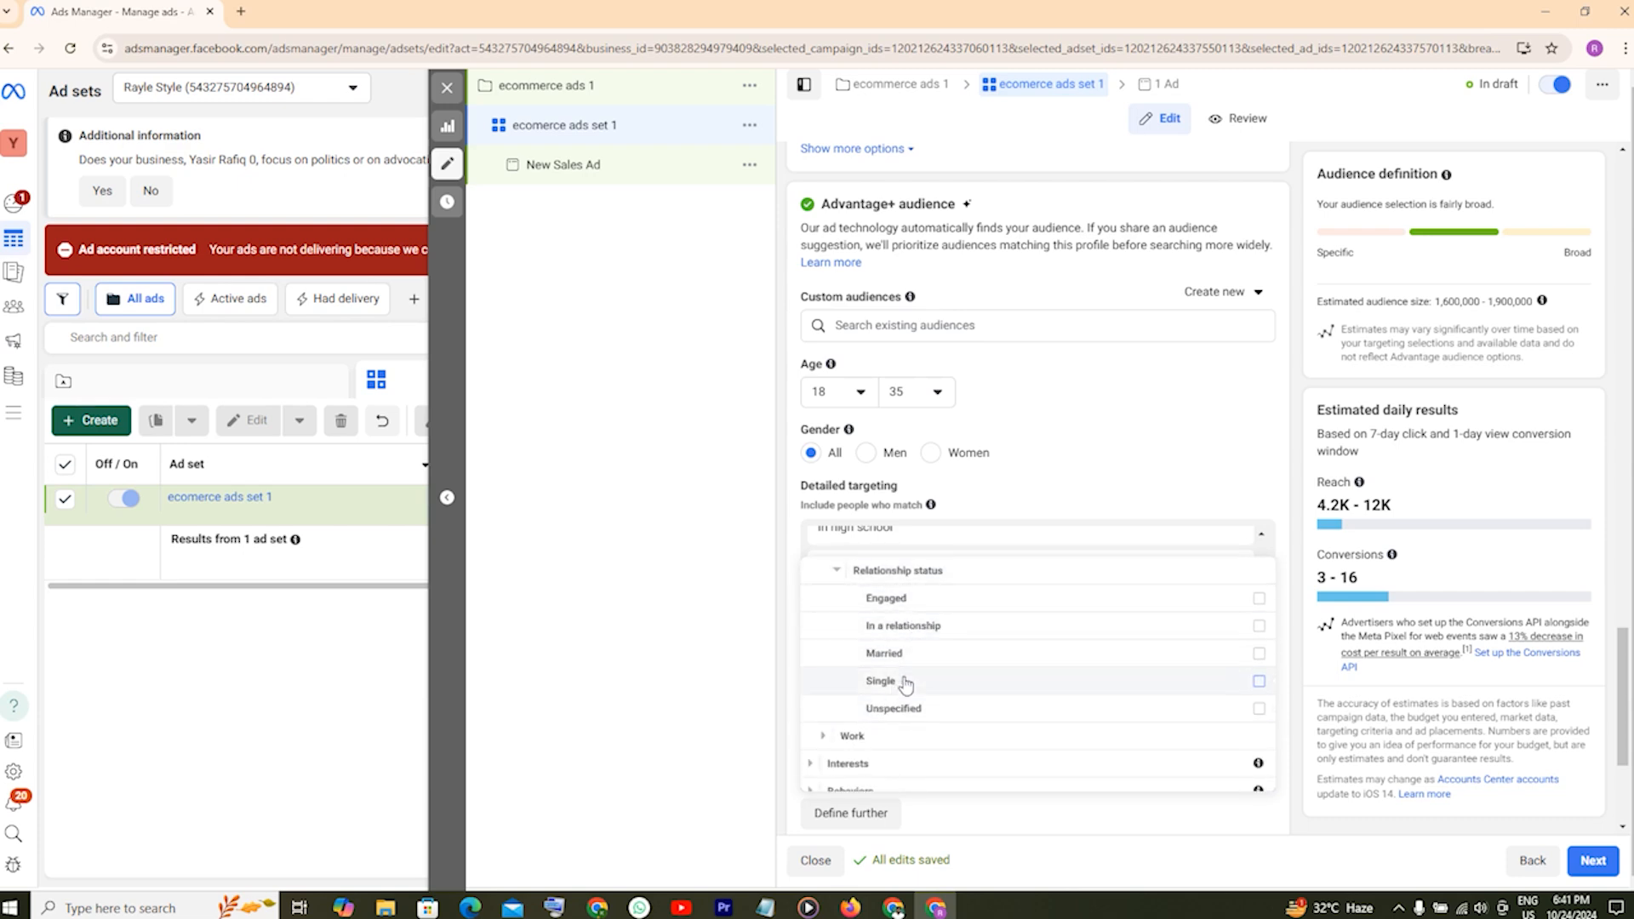
left_click(1259, 683)
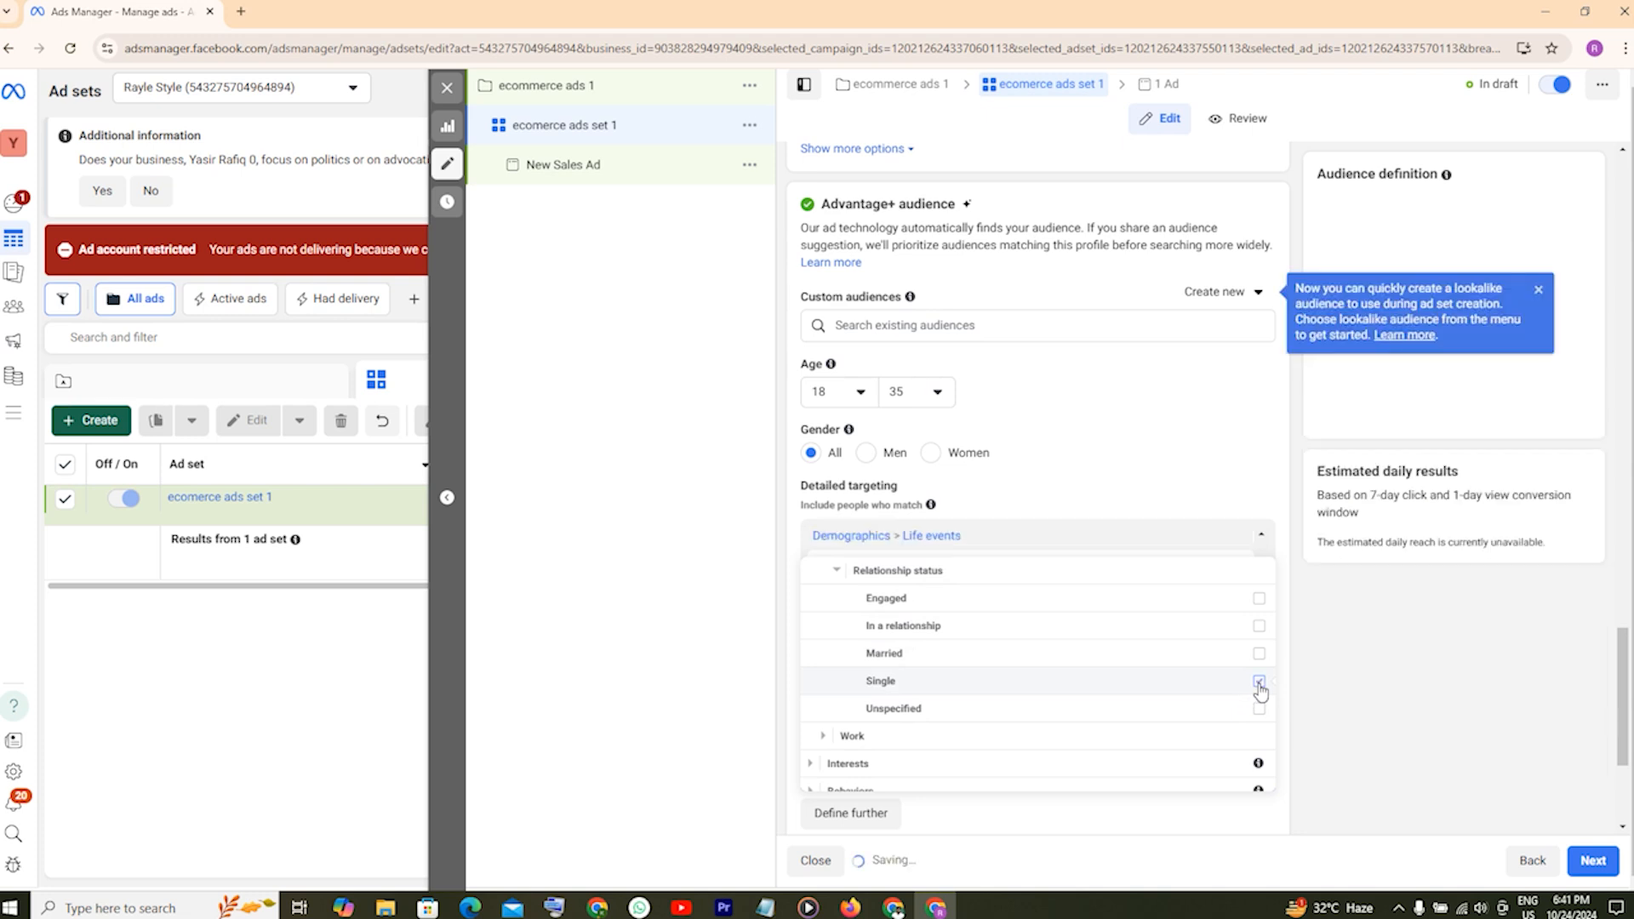
left_click(1259, 682)
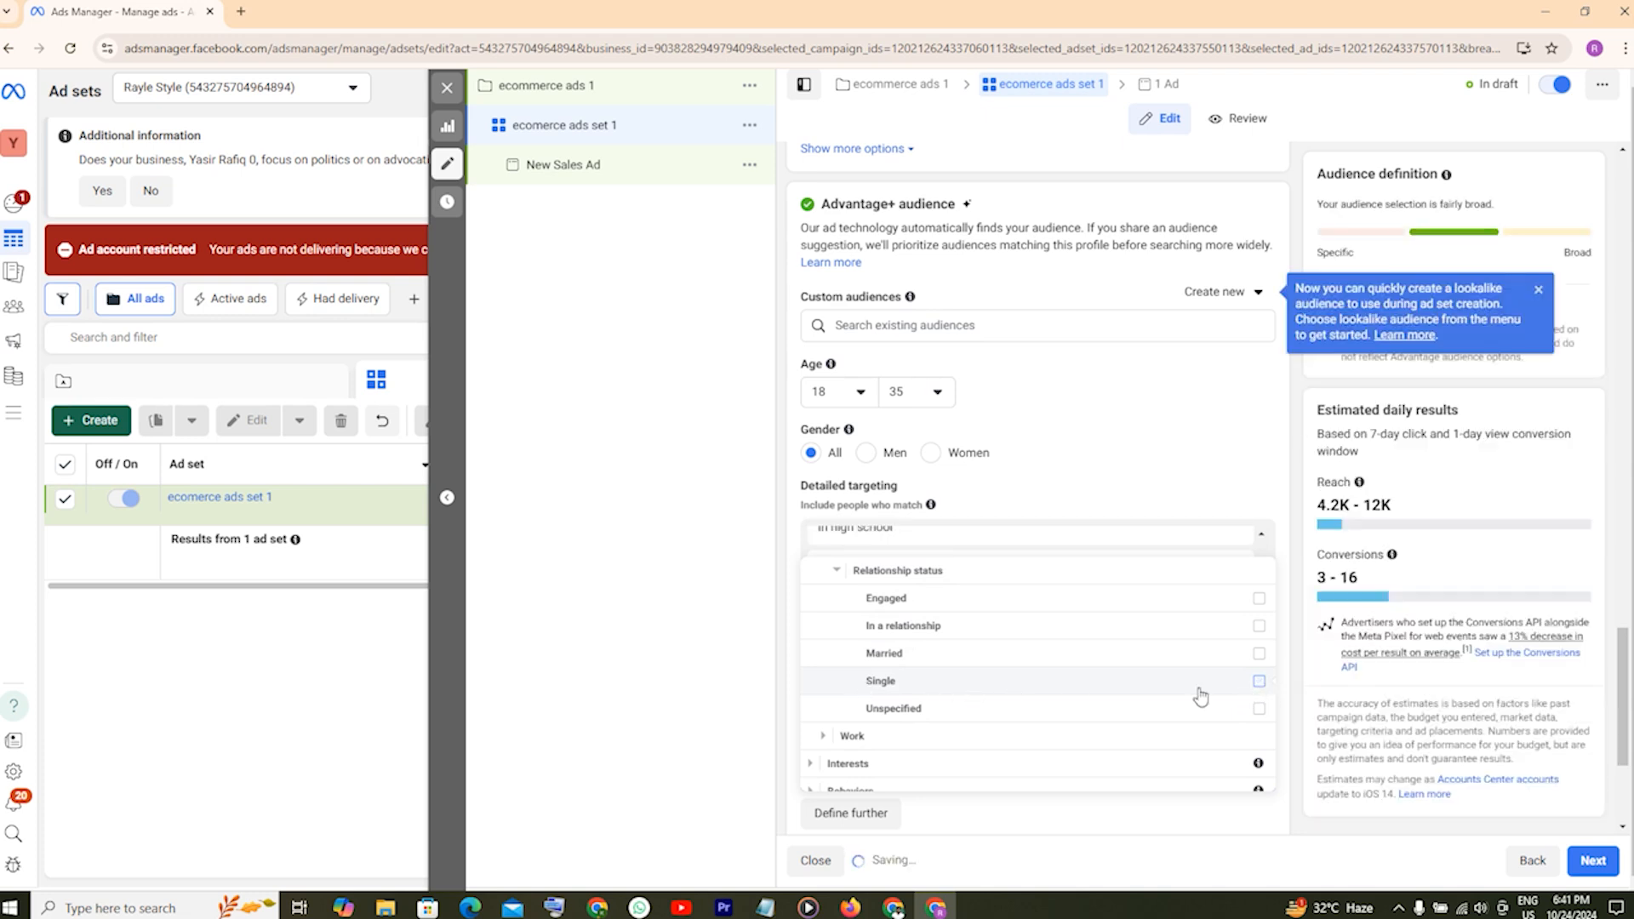
left_click(1259, 682)
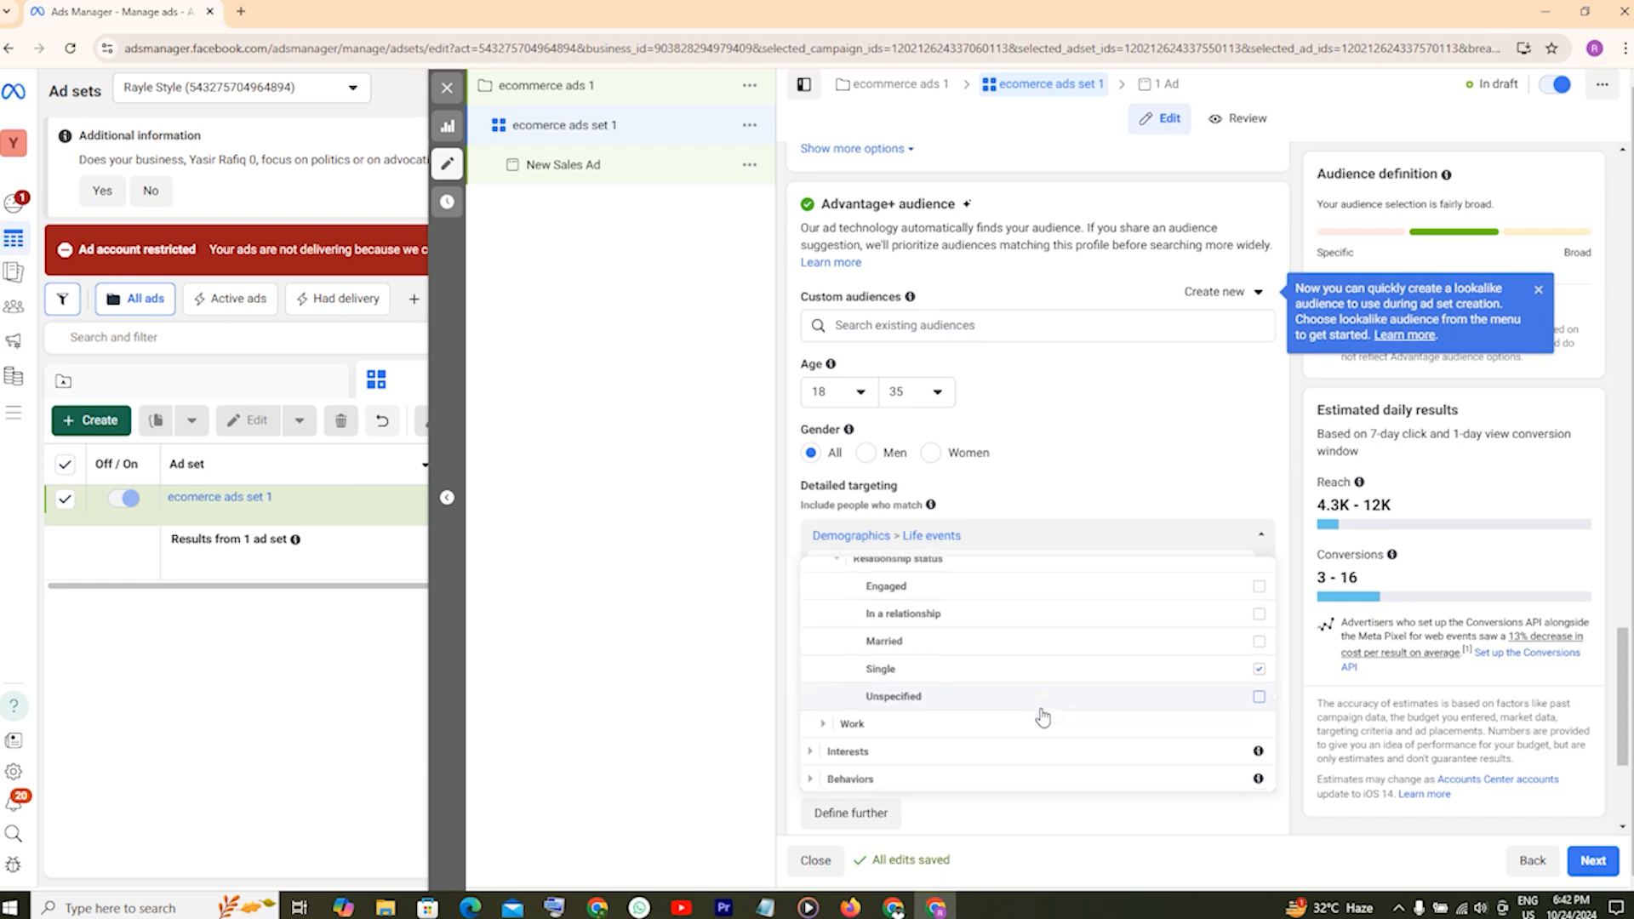
Check the targeting categories under Demographics > Work.
left_click(820, 724)
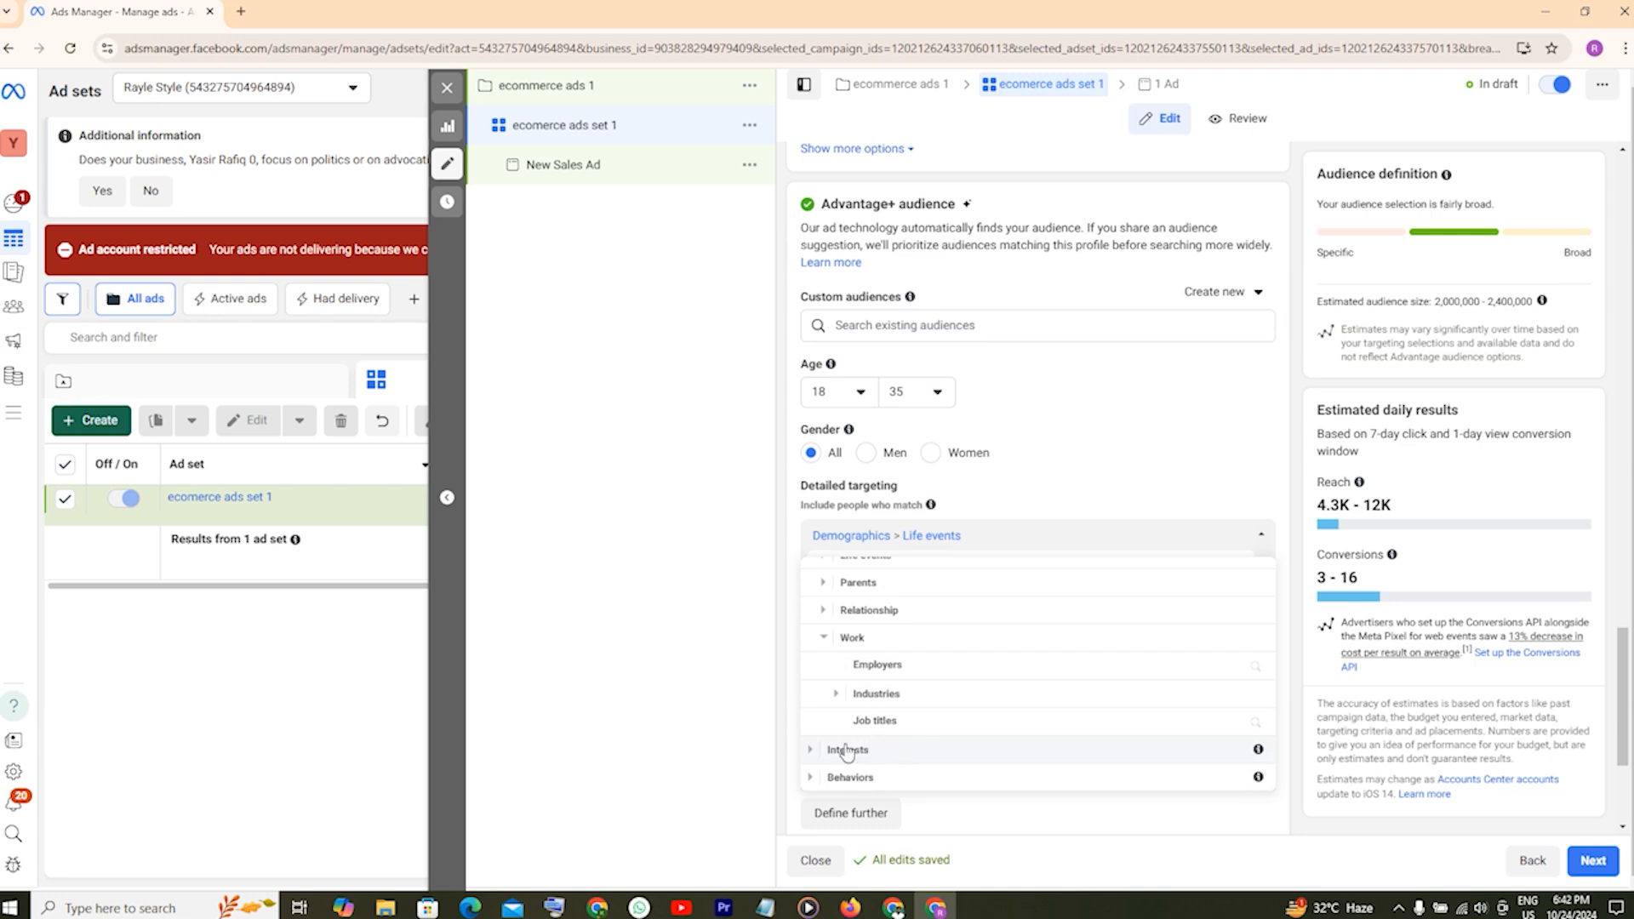
scroll(959, 658, "up", 2)
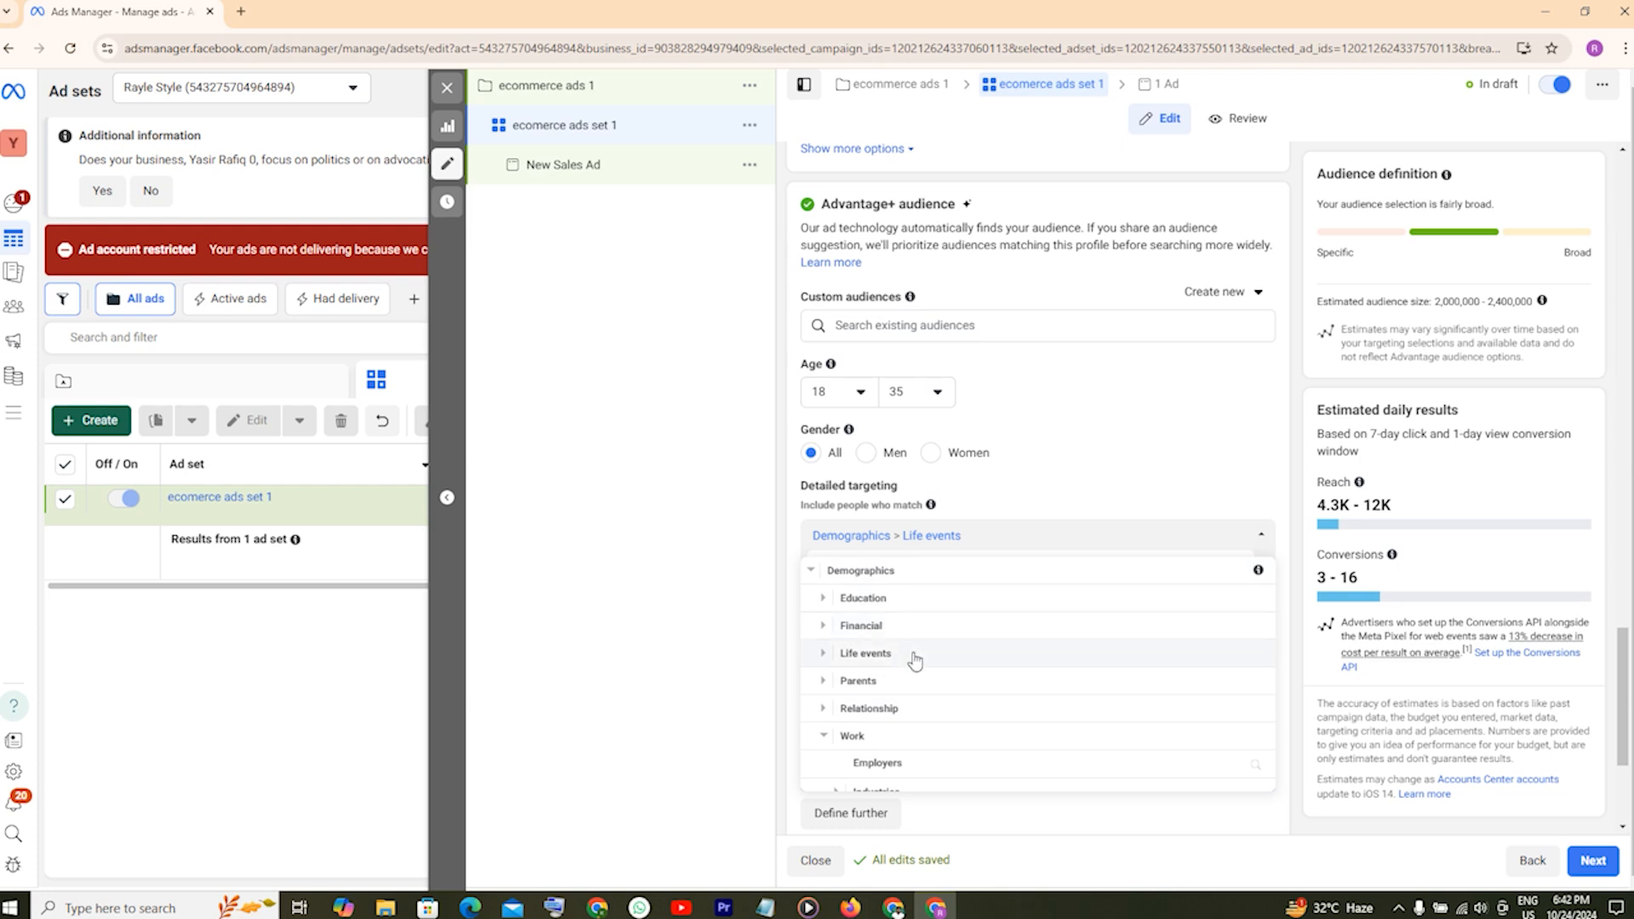
scroll(902, 673, "down", 3)
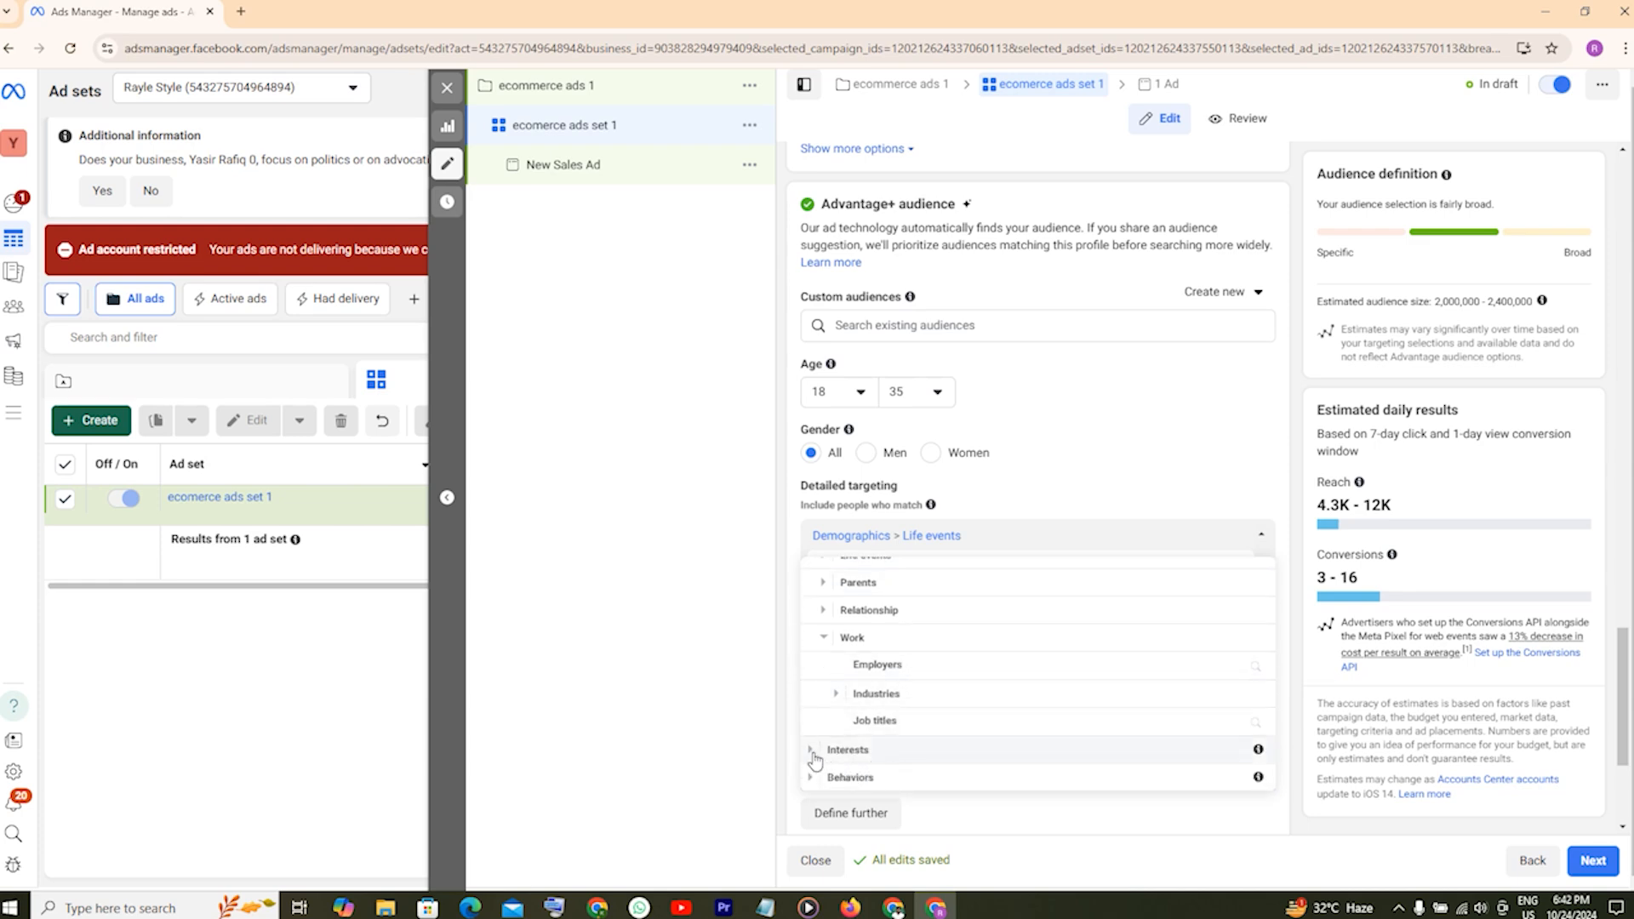
Include all Fitness and wellness (fitness) interests, from Bodybuilding to Yoga, in the detailed targeting.
left_click(812, 751)
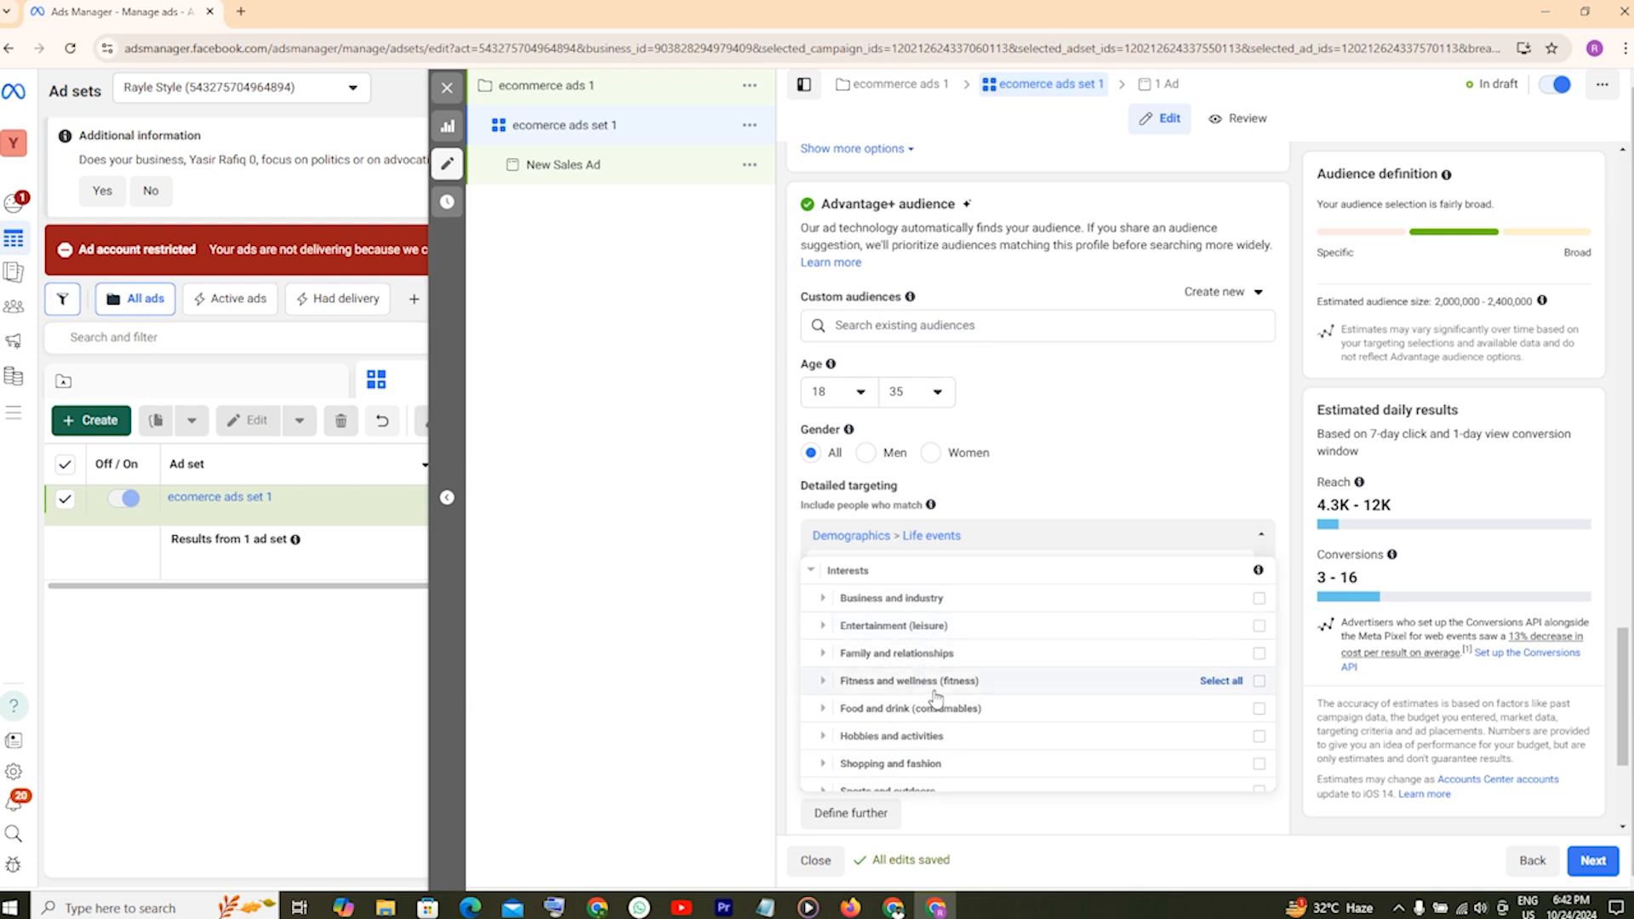
left_click(824, 683)
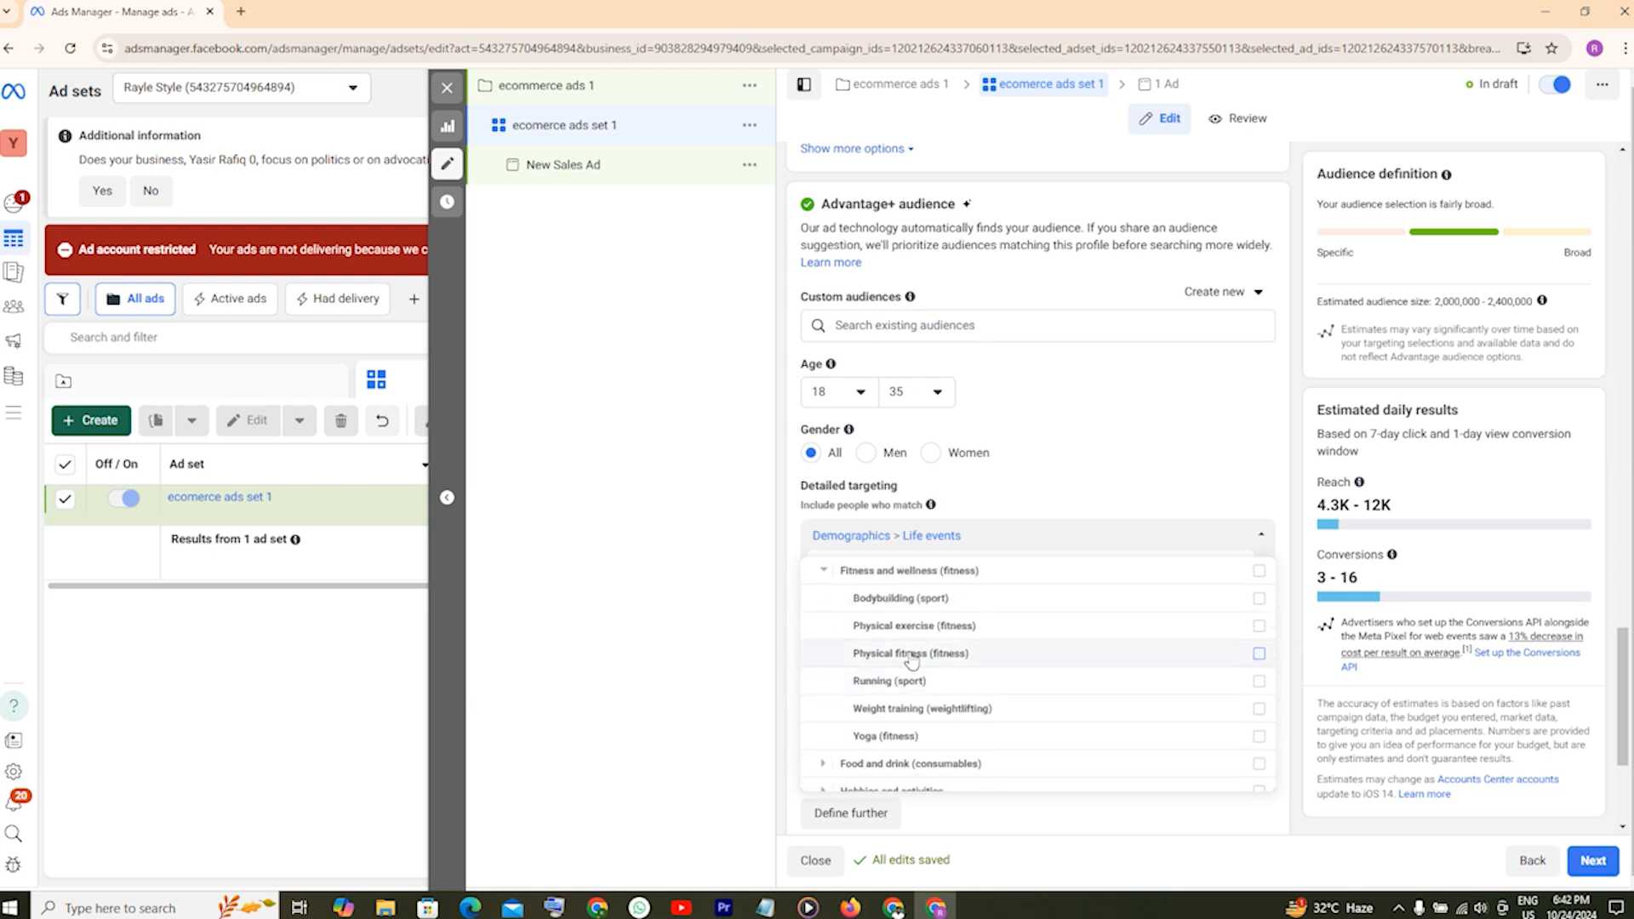
left_click(1248, 676)
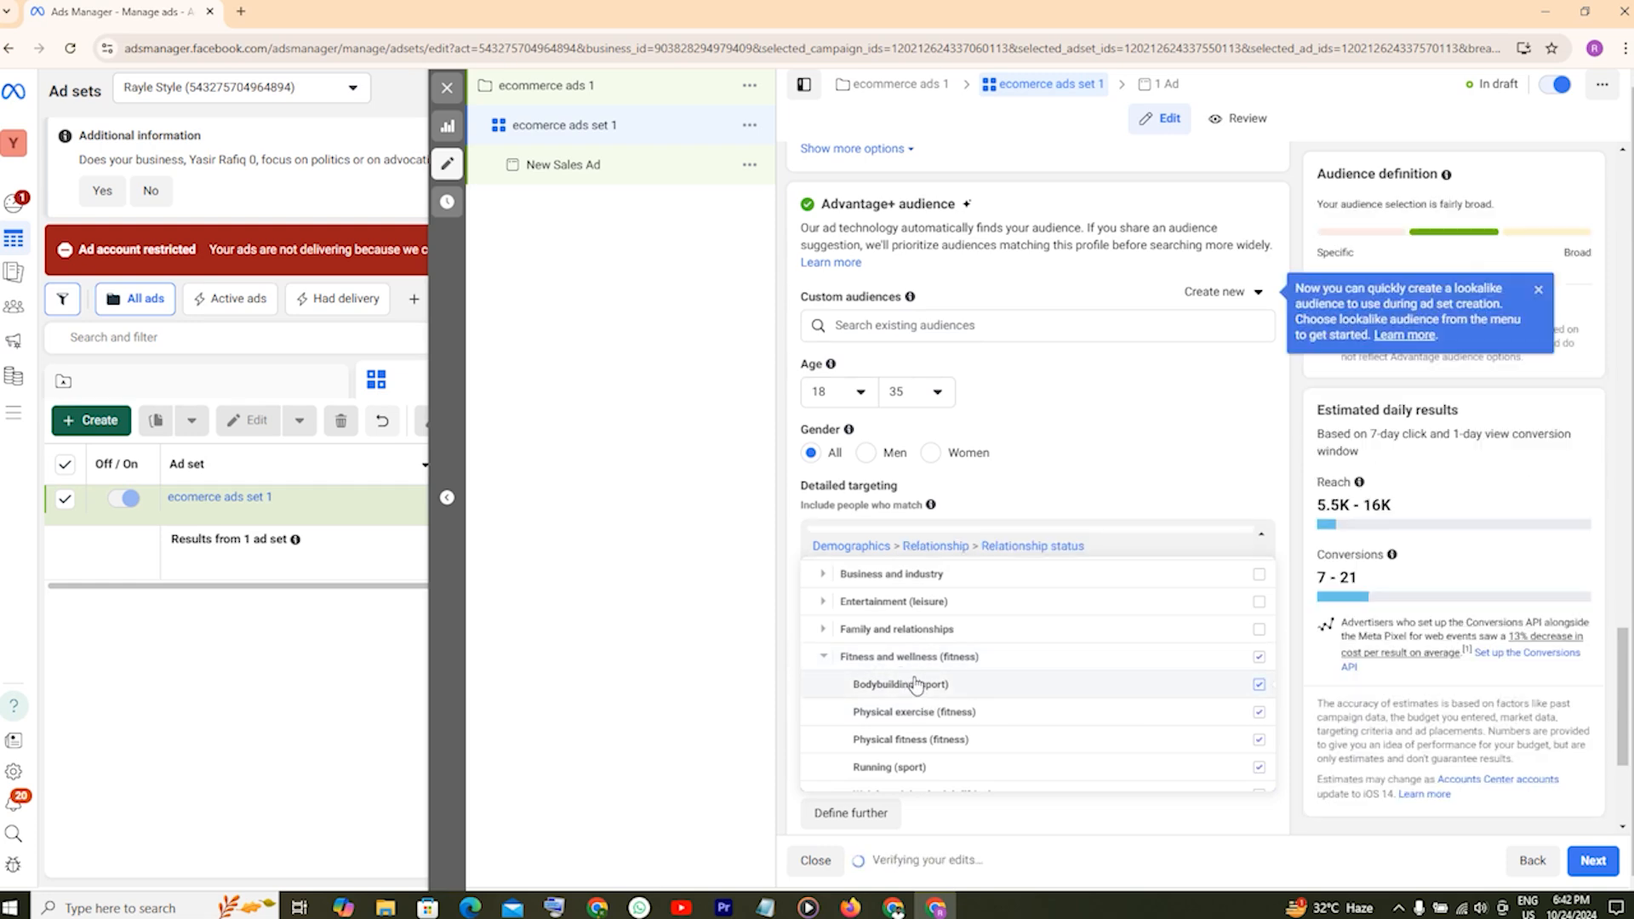
scroll(993, 722, "down", 1)
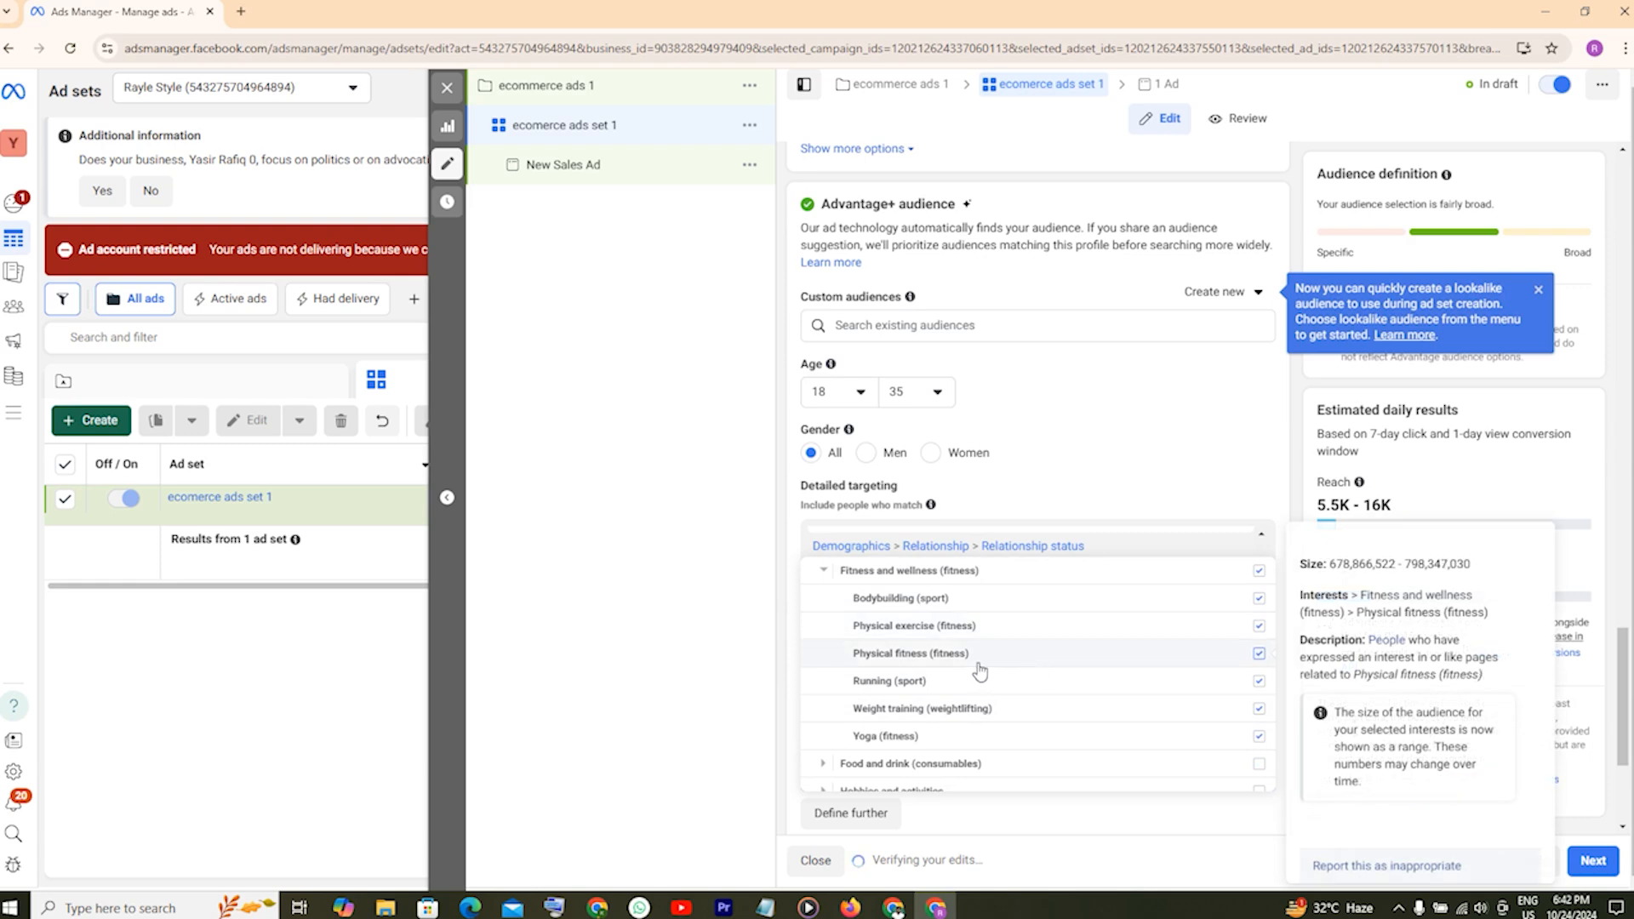
Browse the Food and drink (consumables) and Hobbies and activities subcategories under Interests.
scroll(978, 669, "down", 1)
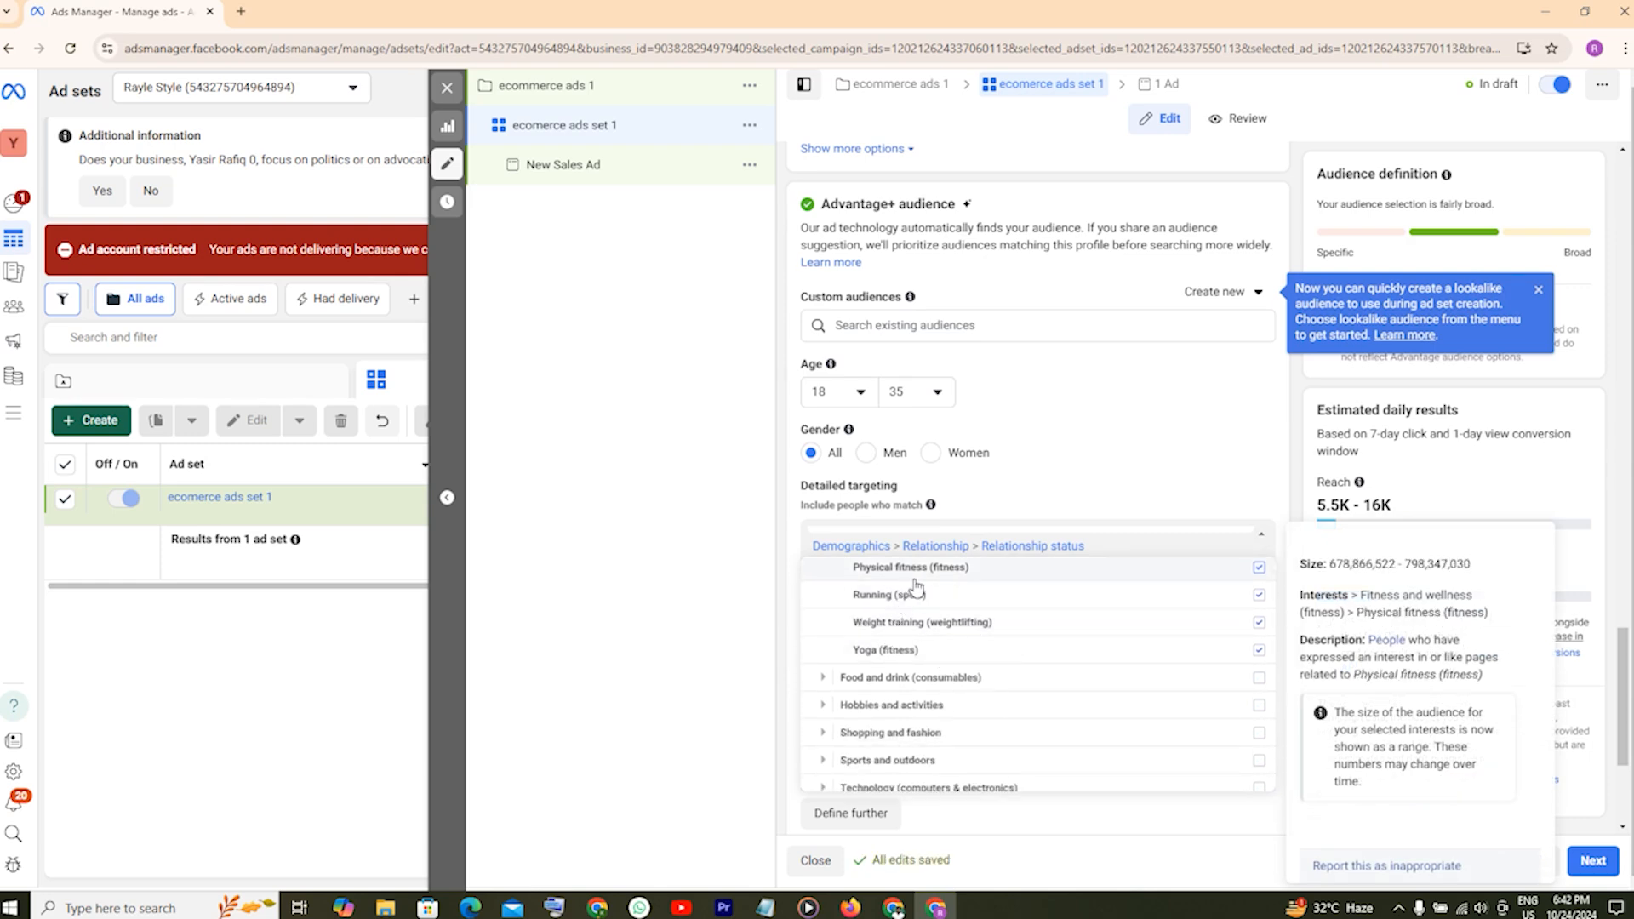
left_click(821, 678)
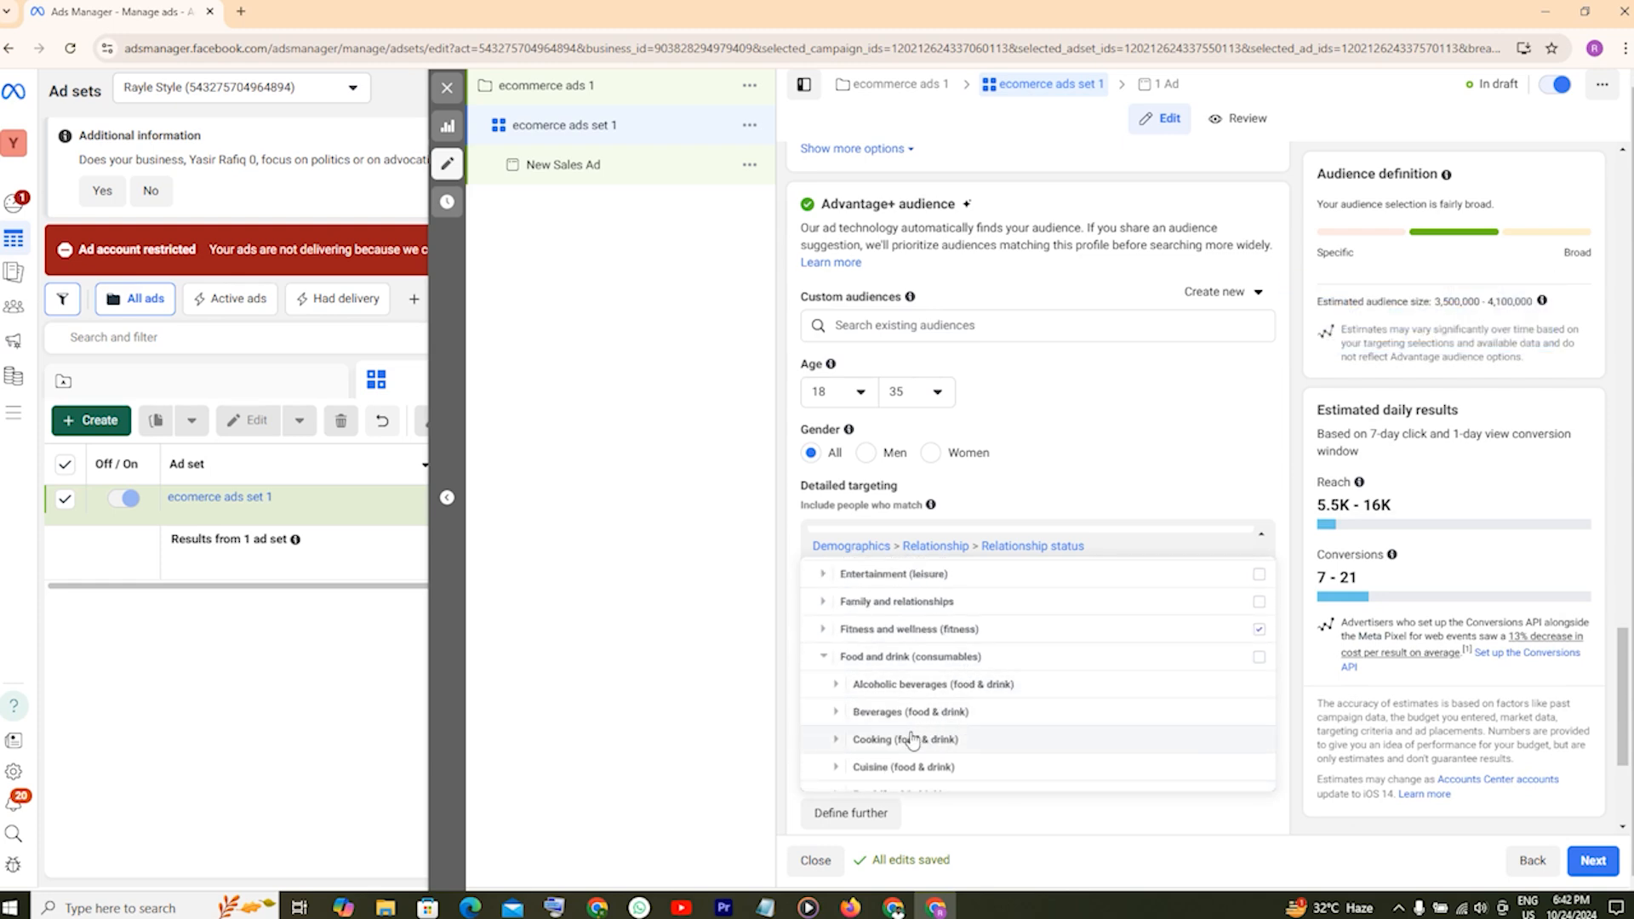
scroll(936, 732, "down", 1)
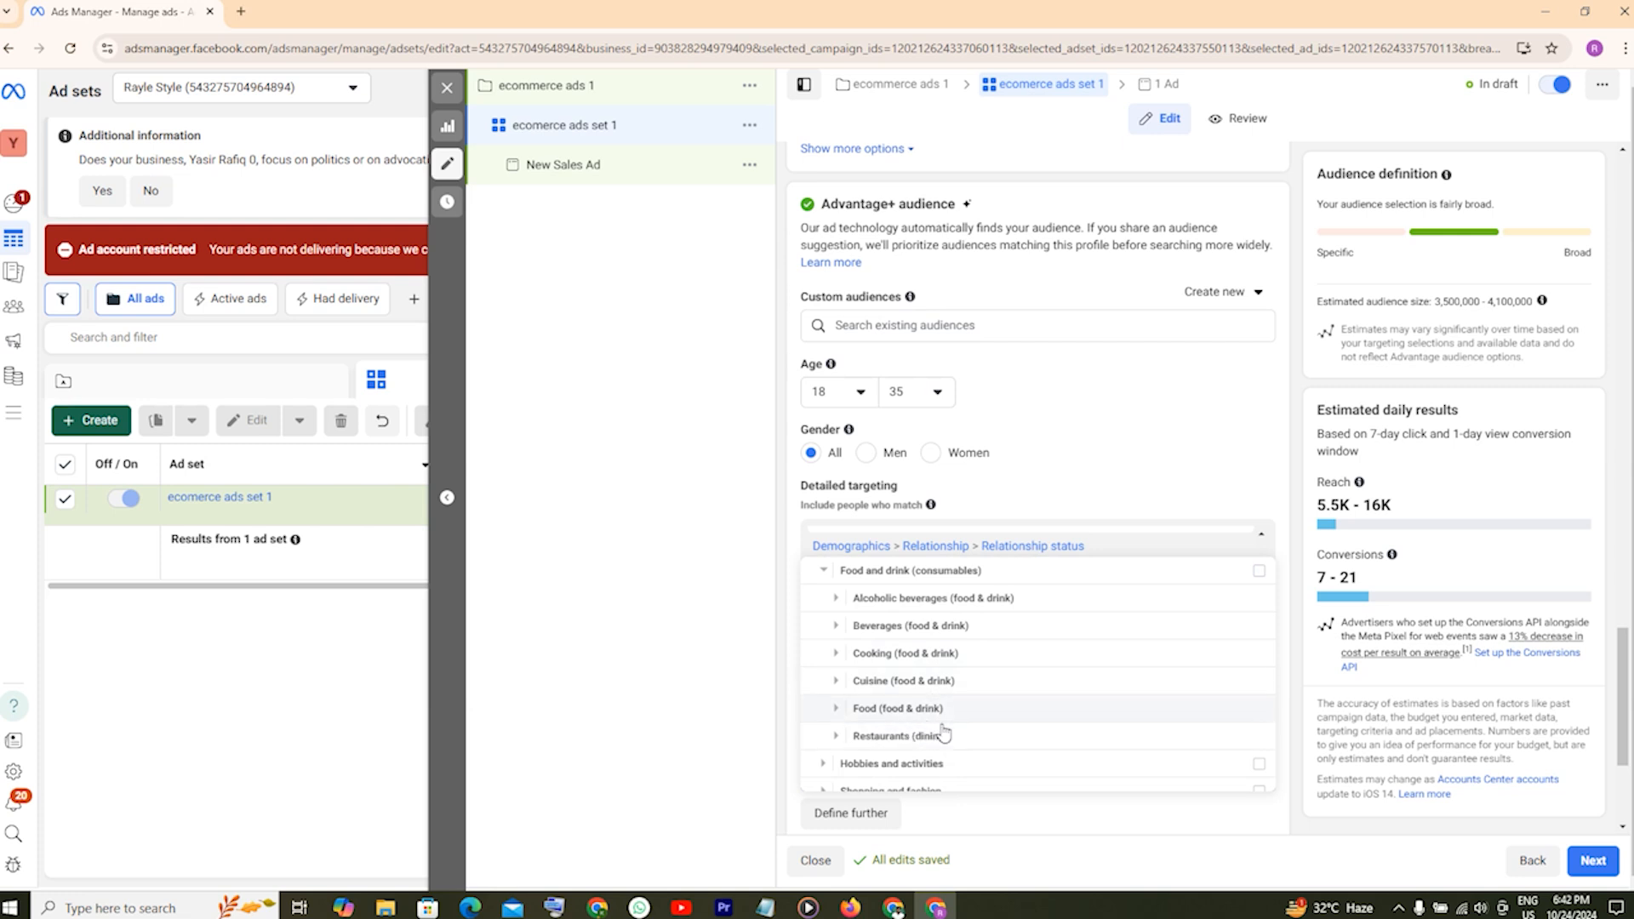
scroll(936, 728, "down", 1)
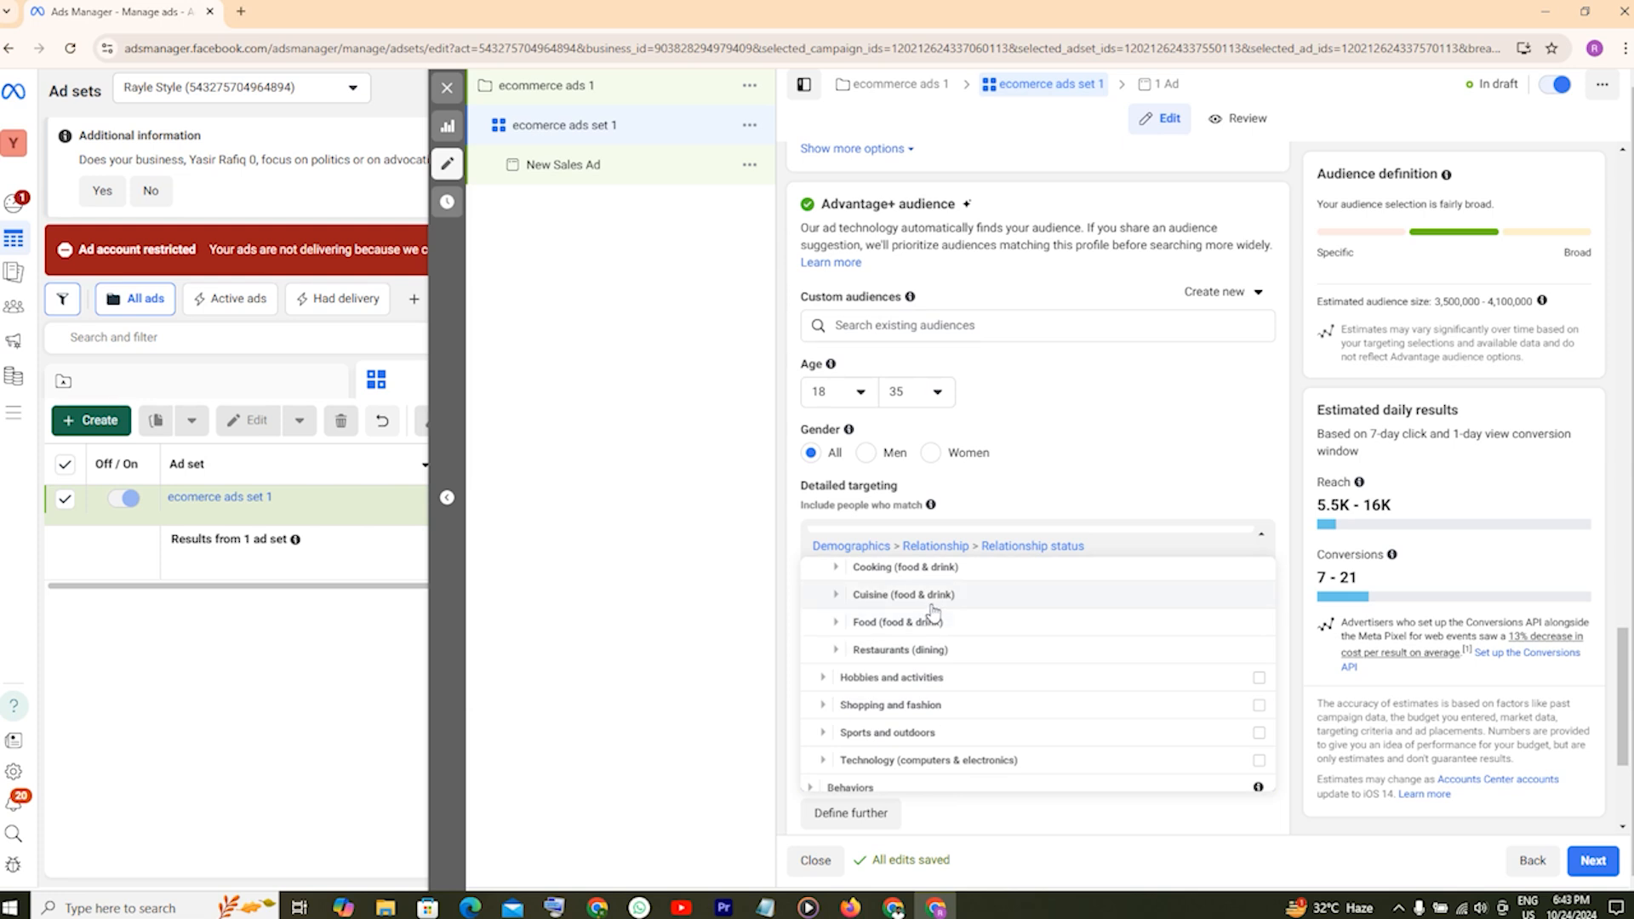
left_click(823, 678)
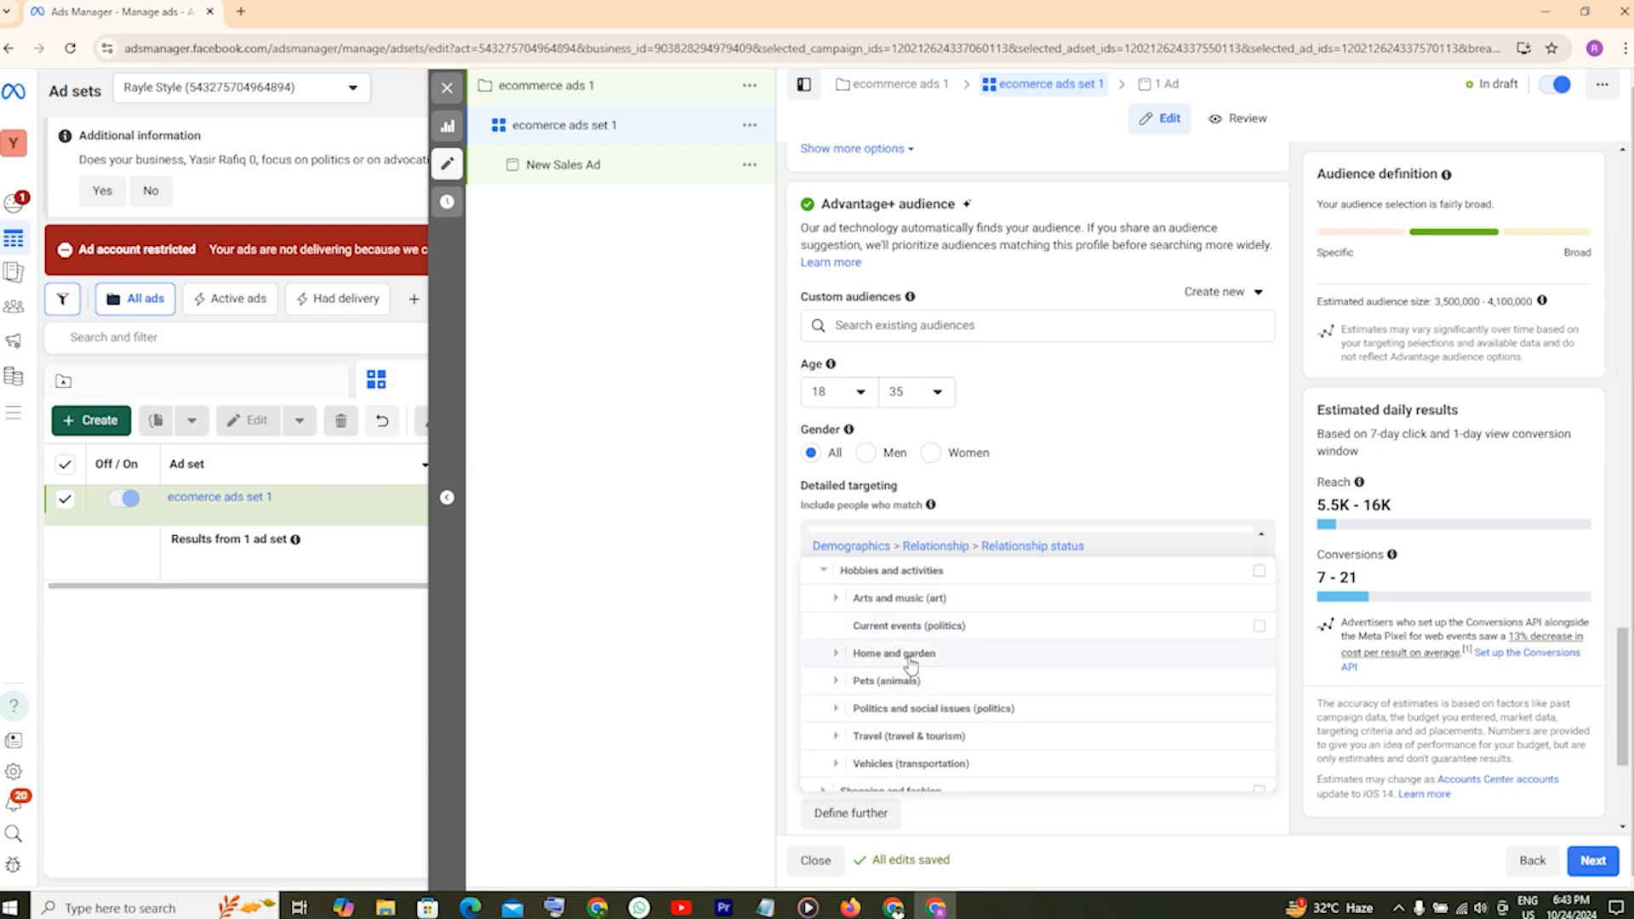
Browse the interests under Home and garden, Pets (animals) and Technology (computers & electronics).
left_click(836, 652)
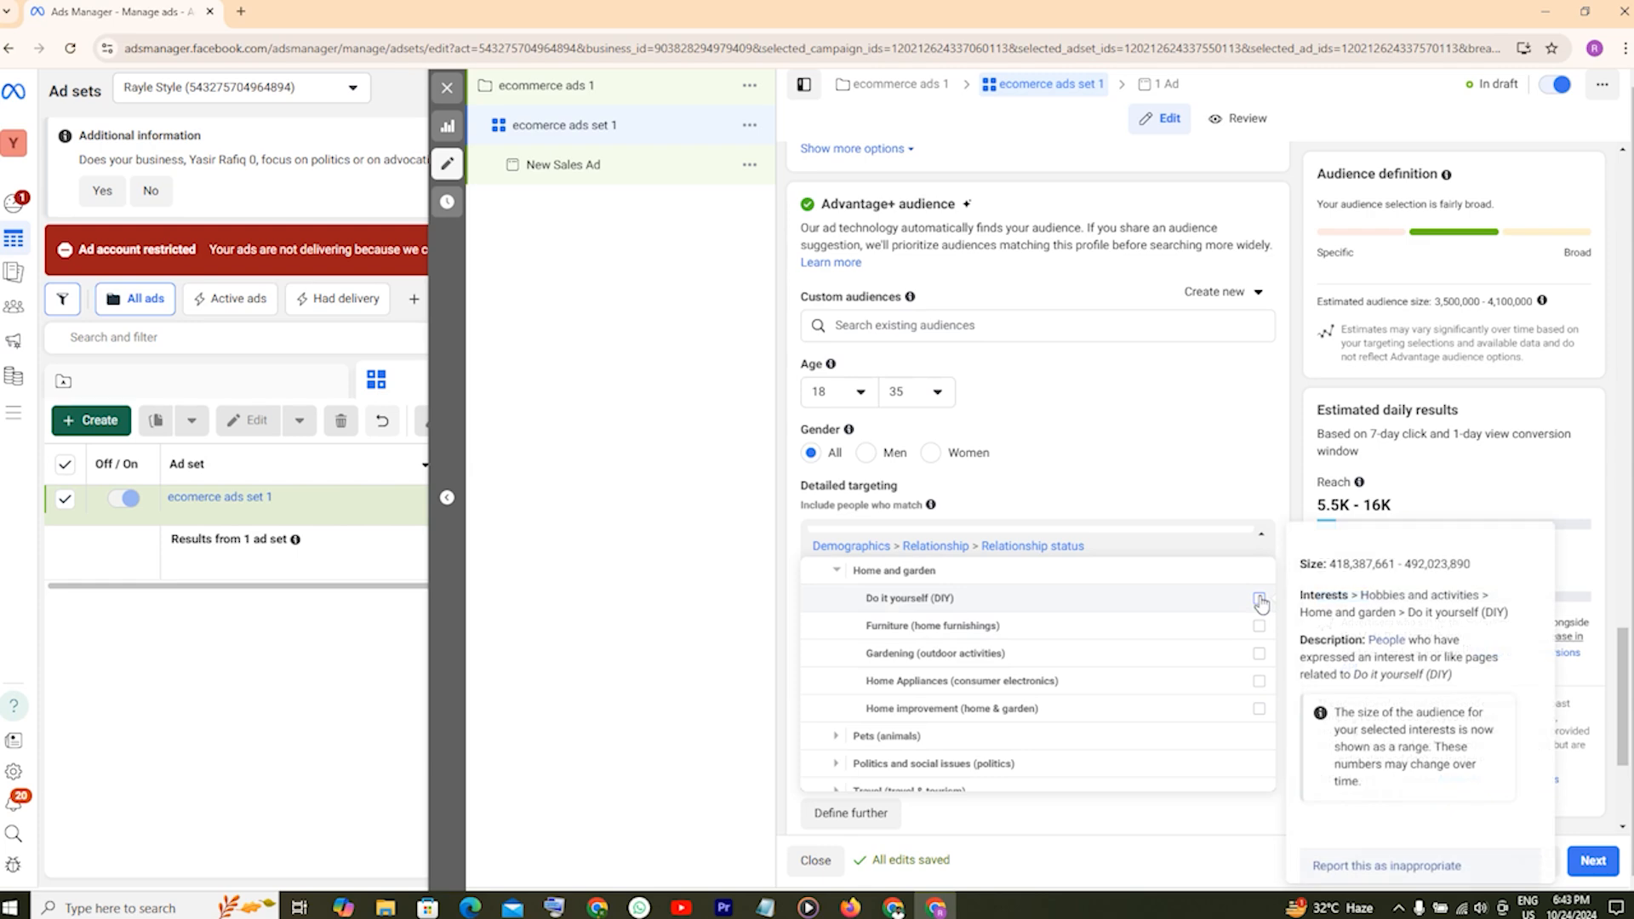
left_click(833, 574)
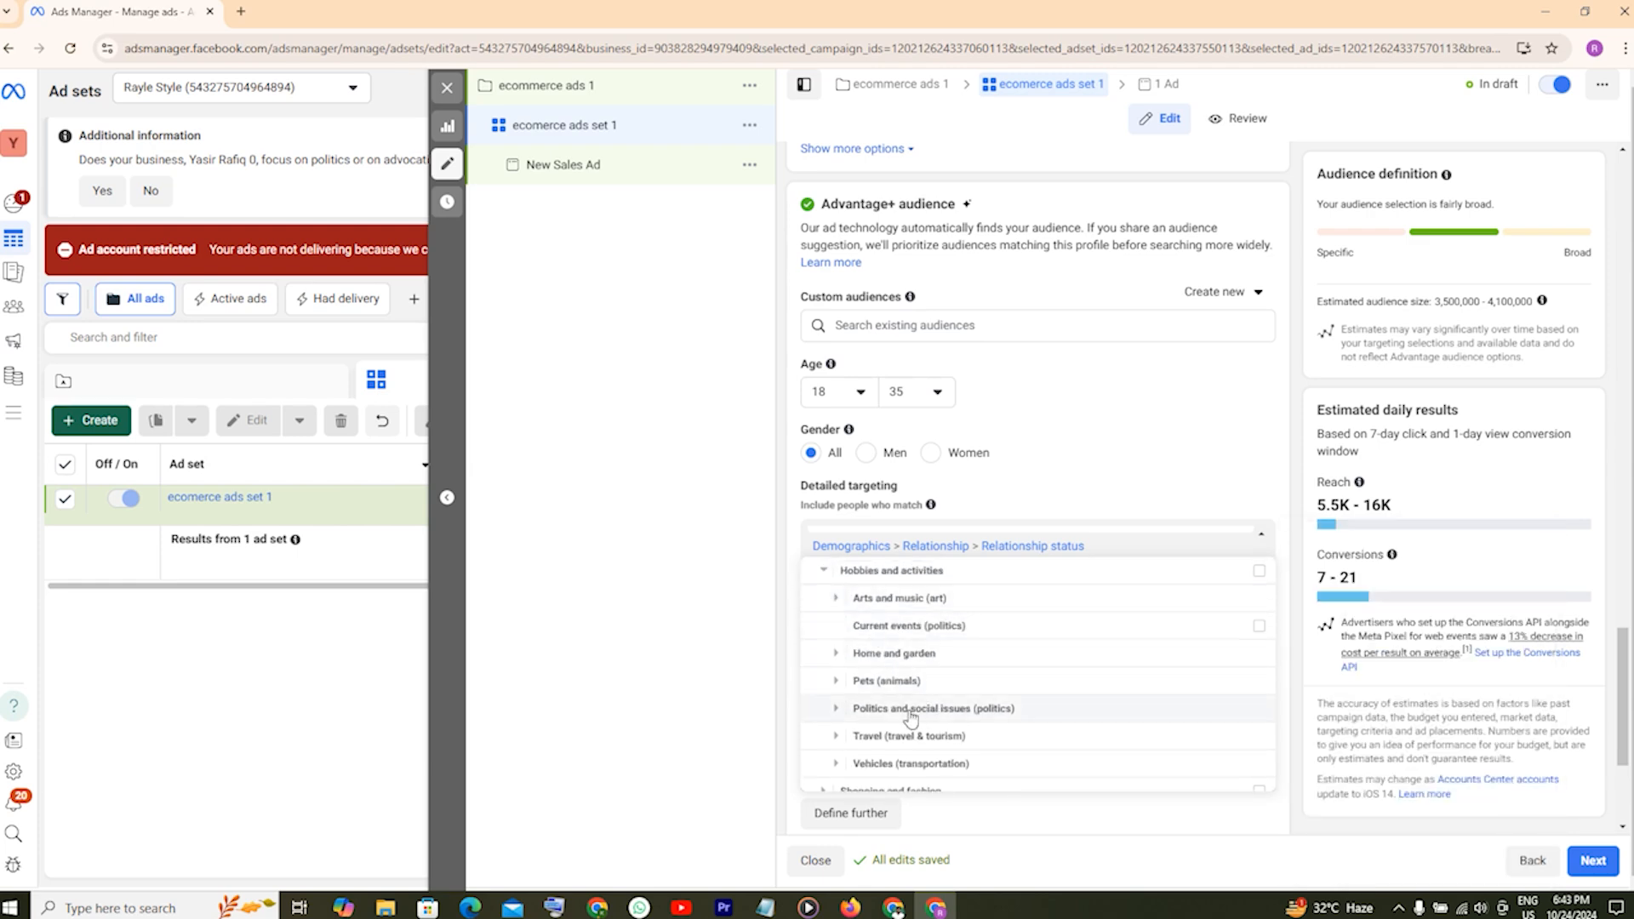
left_click(837, 681)
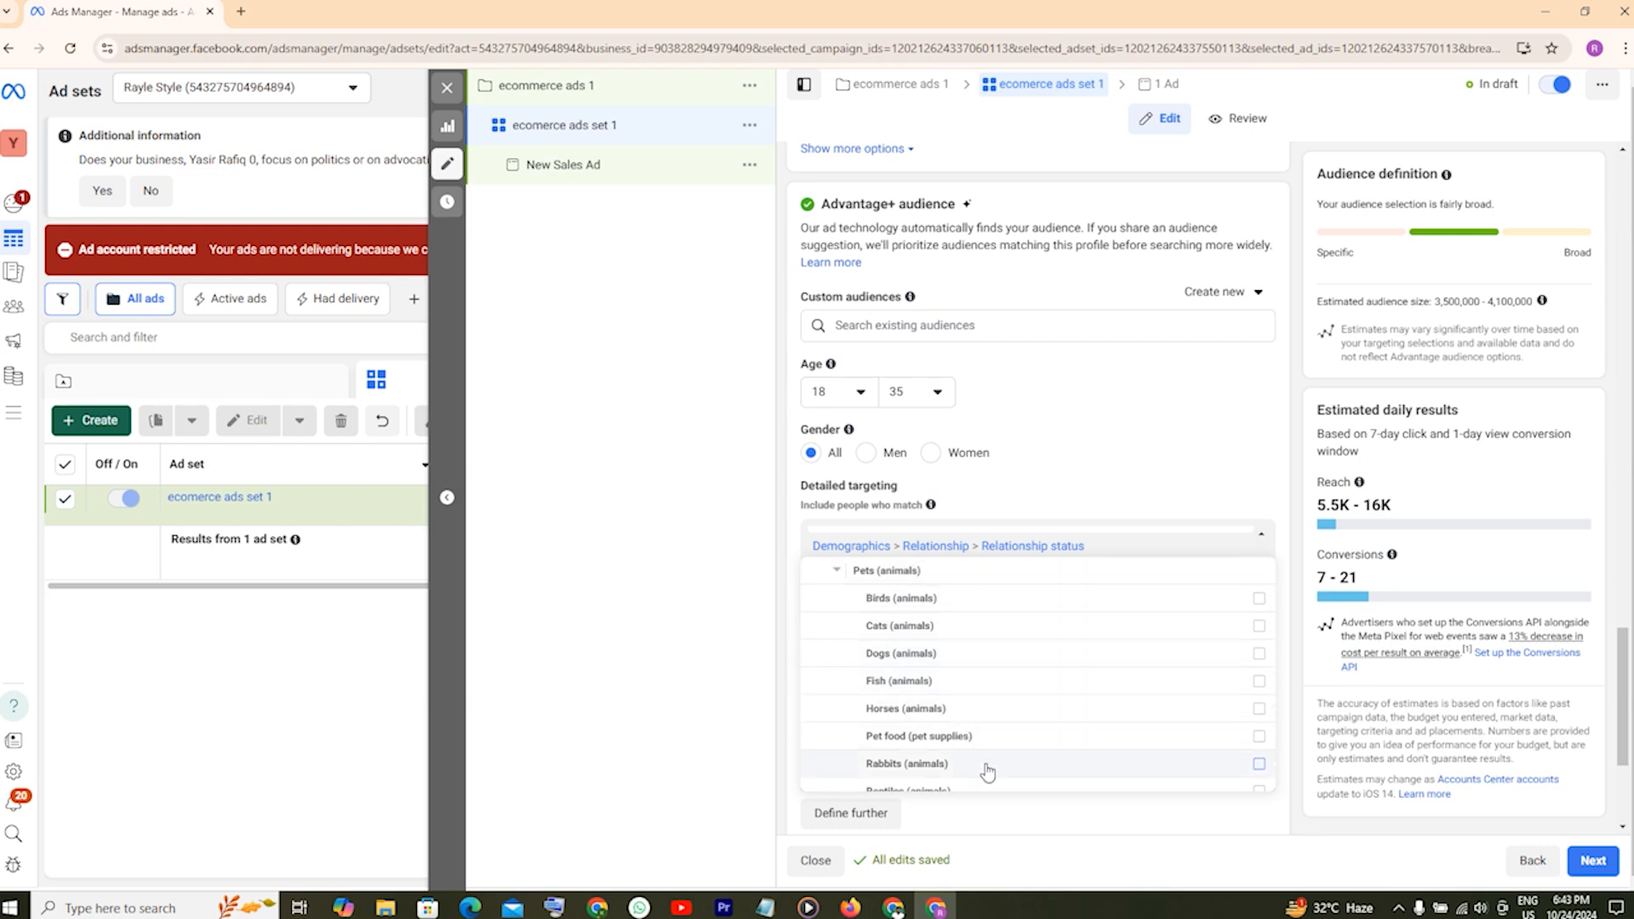
scroll(987, 742, "down", 2)
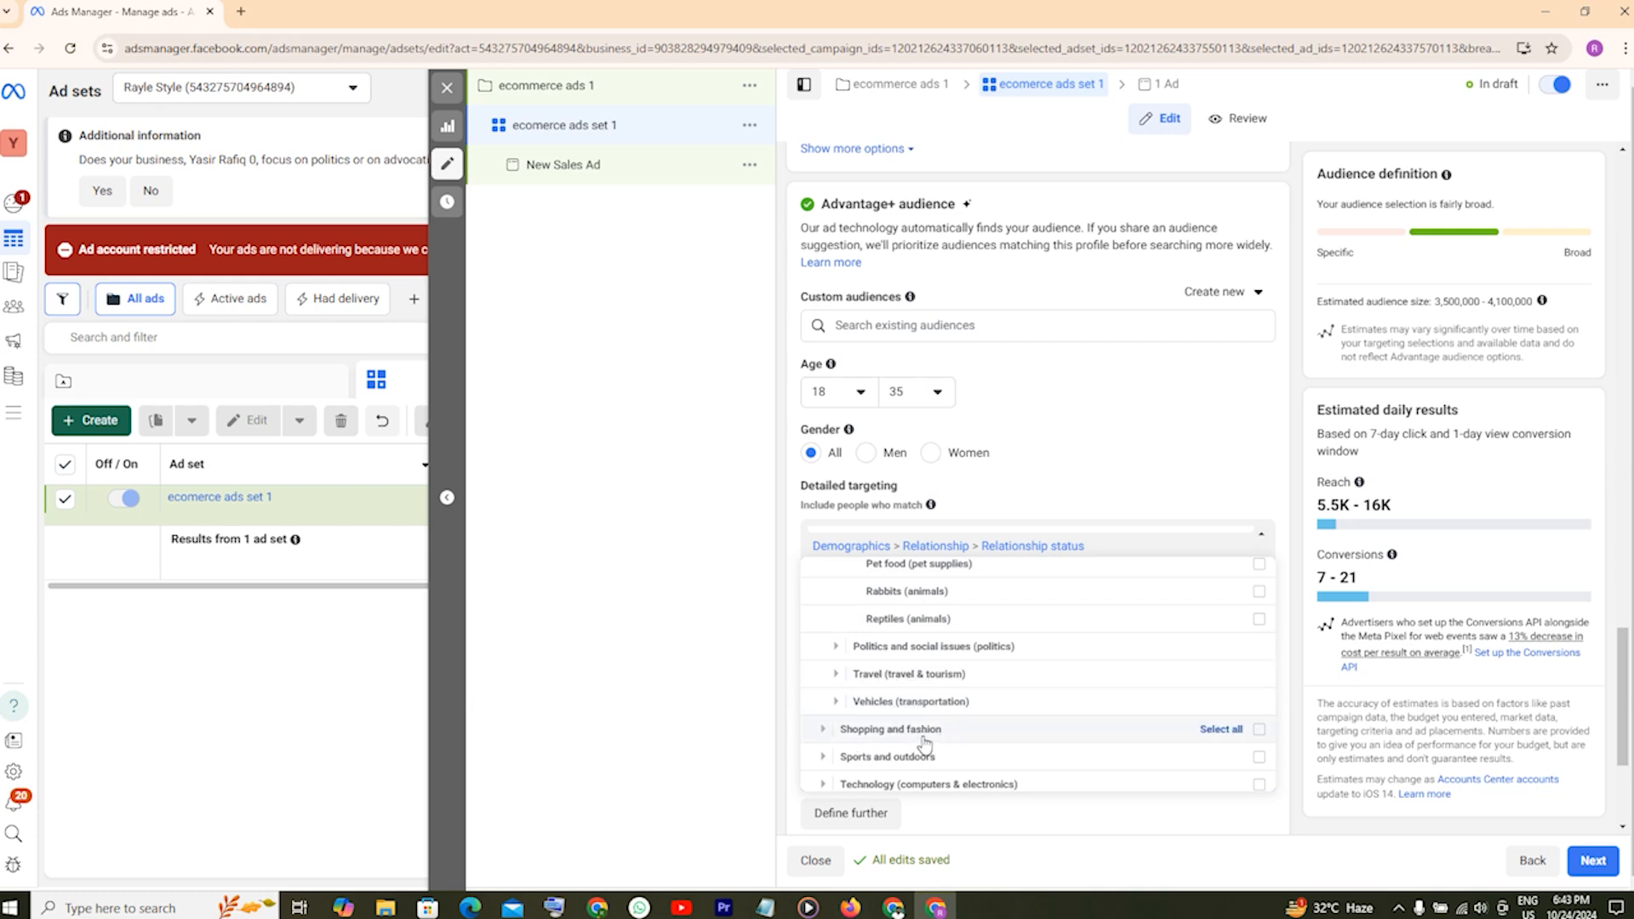
scroll(938, 740, "down", 1)
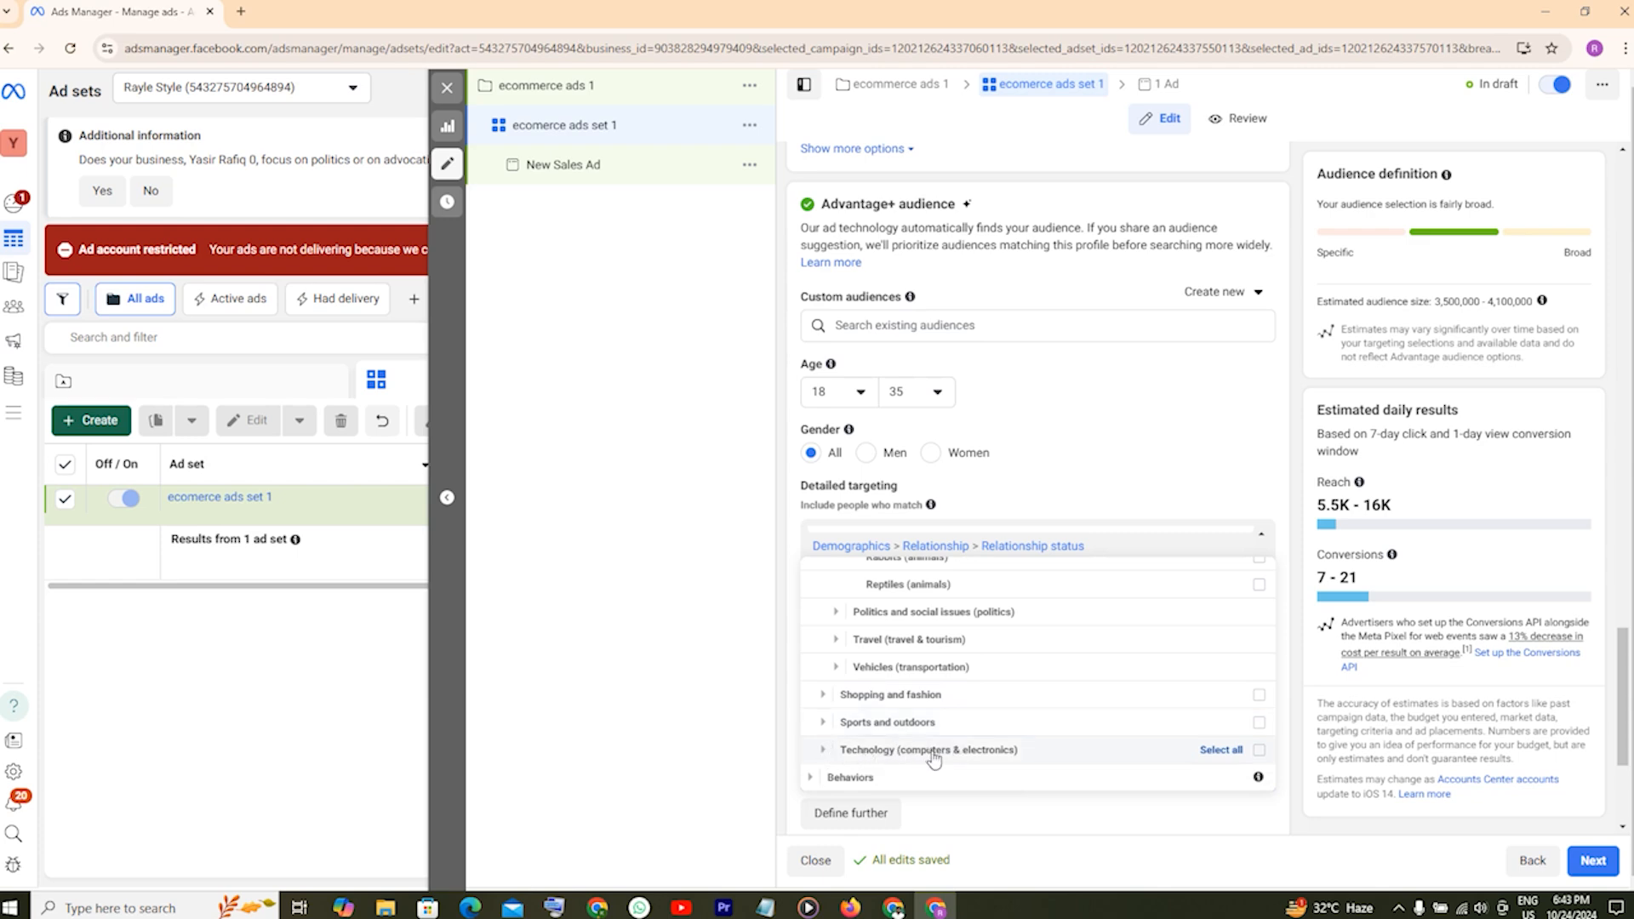
left_click(822, 752)
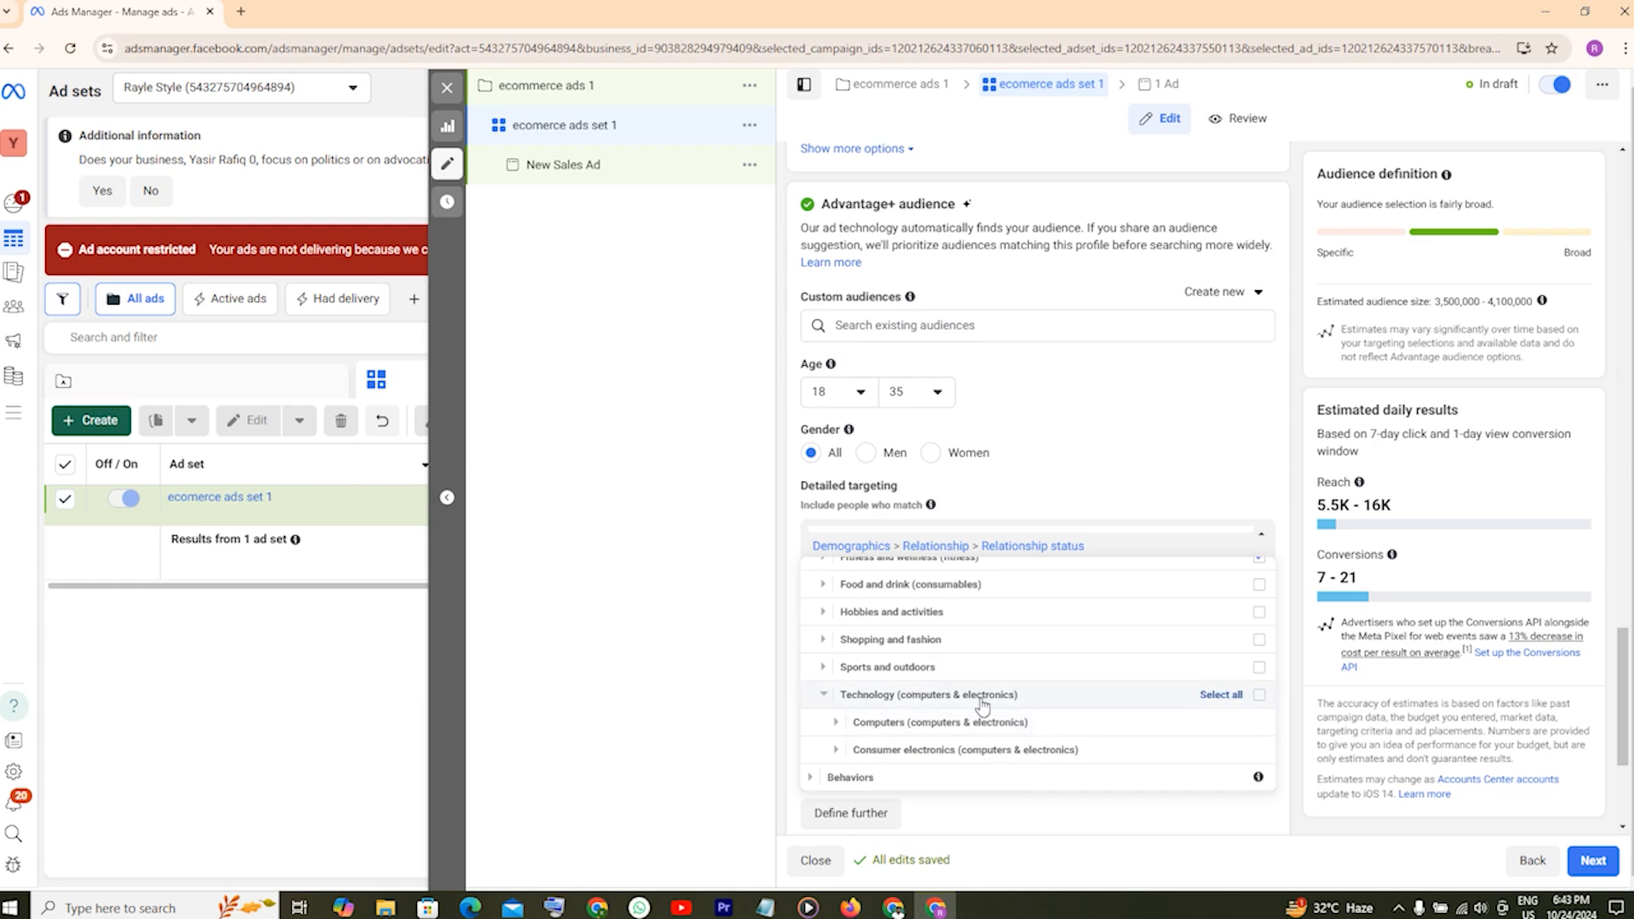
Browse the Behaviors categories for detailed targeting, opening Mobile Device User, More Categories, Purchase behavior and Soccer.
left_click(809, 780)
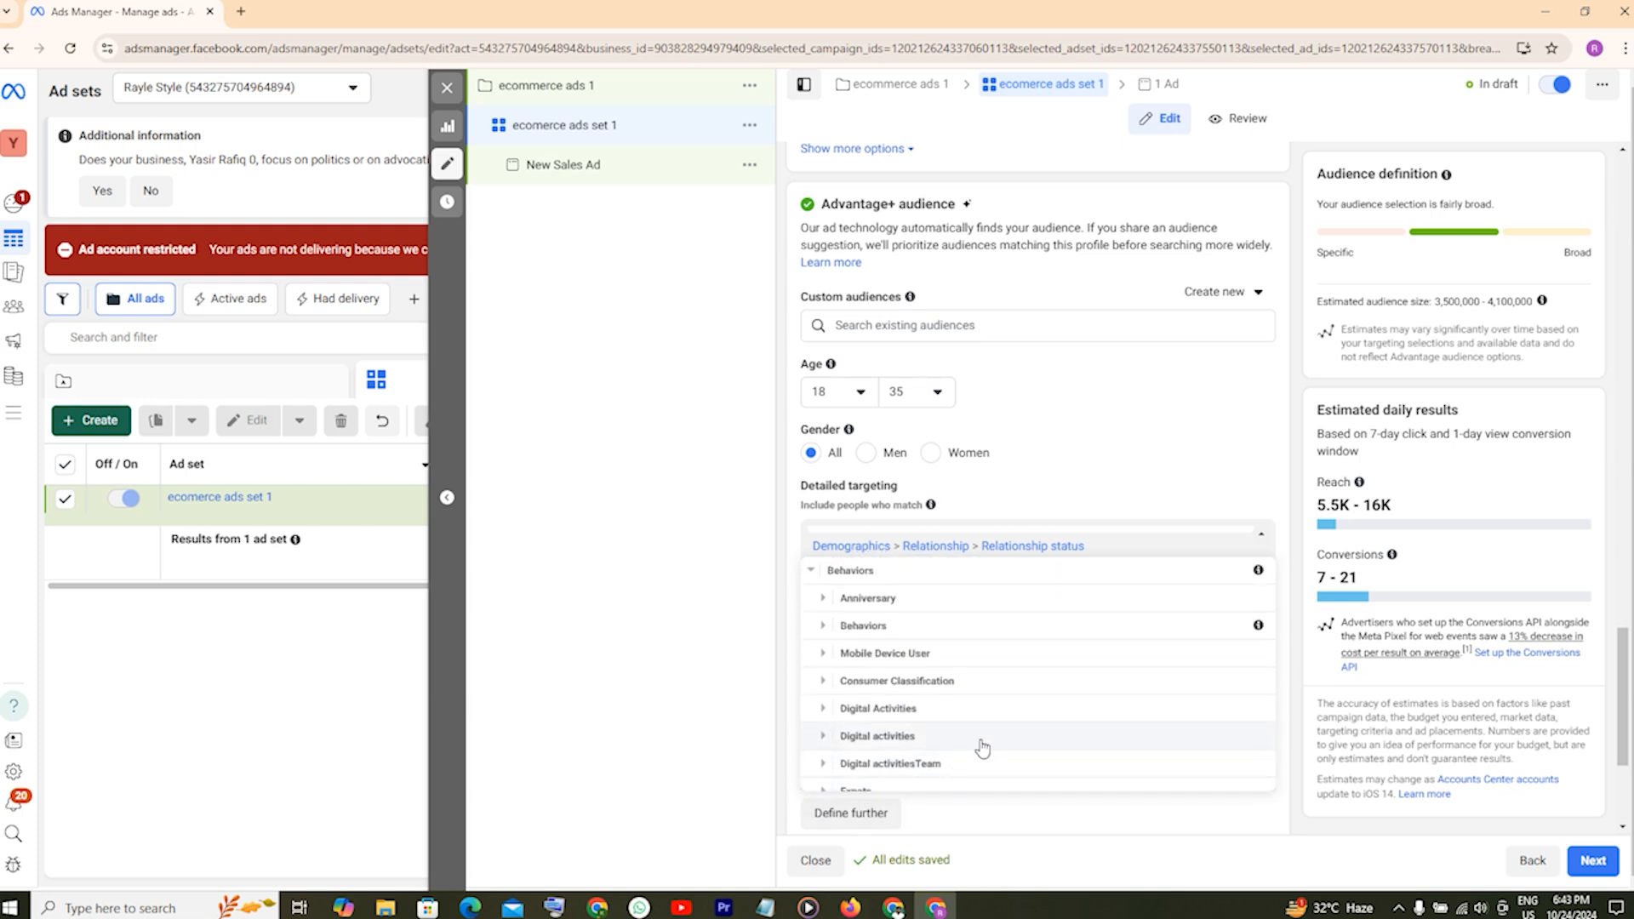
scroll(979, 749, "down", 1)
scroll(983, 747, "up", 1)
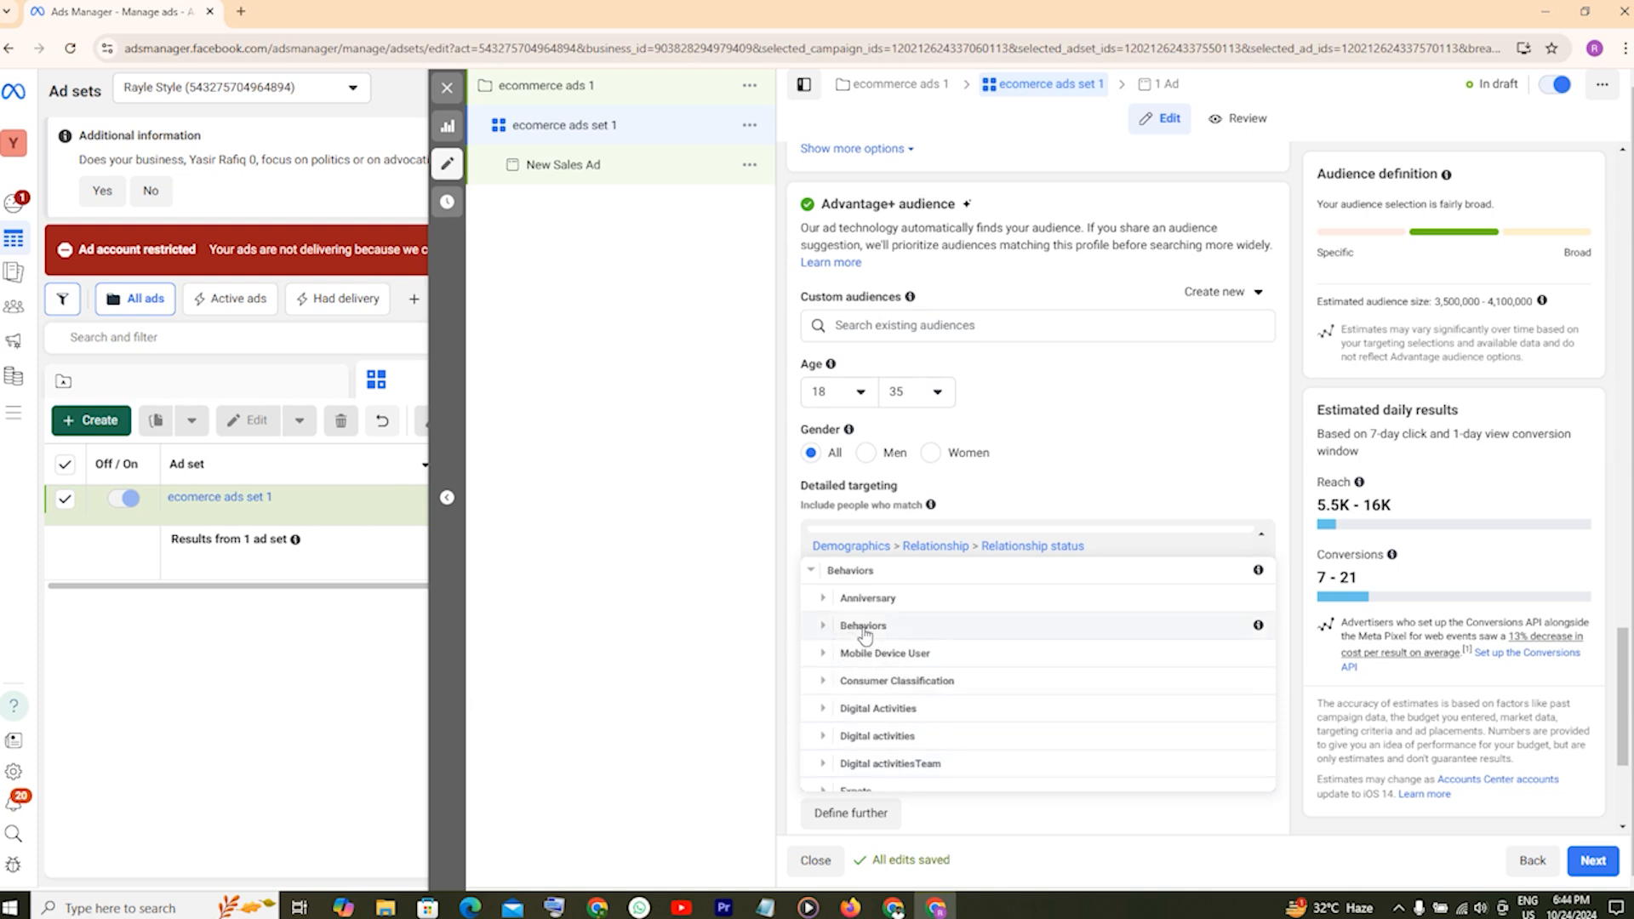
left_click(881, 655)
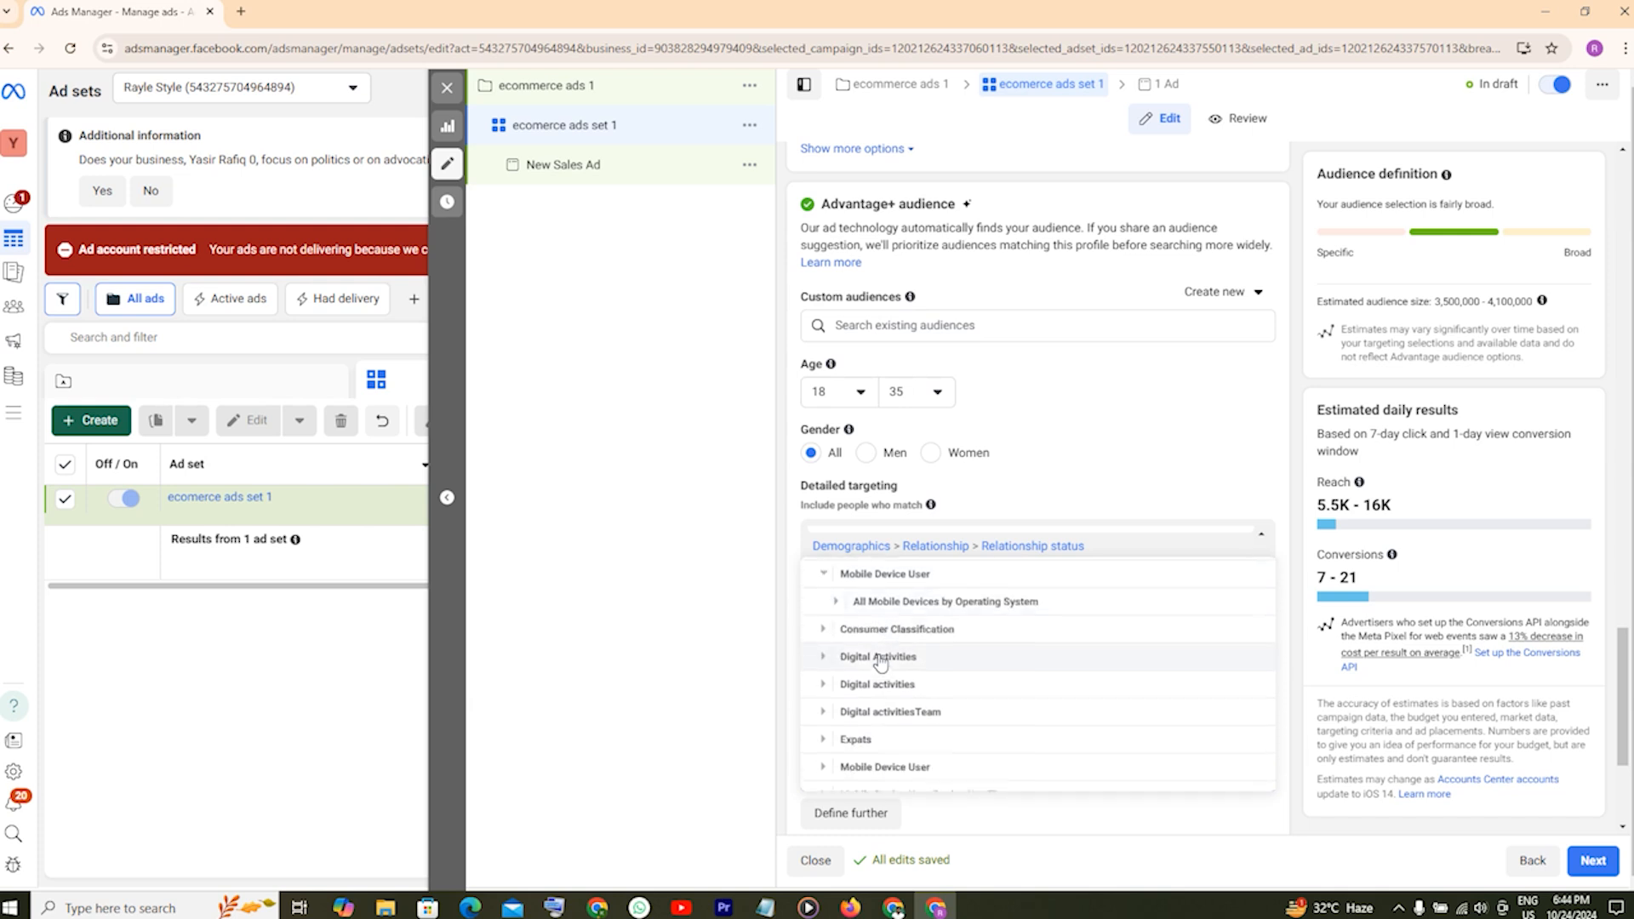
scroll(915, 666, "up", 2)
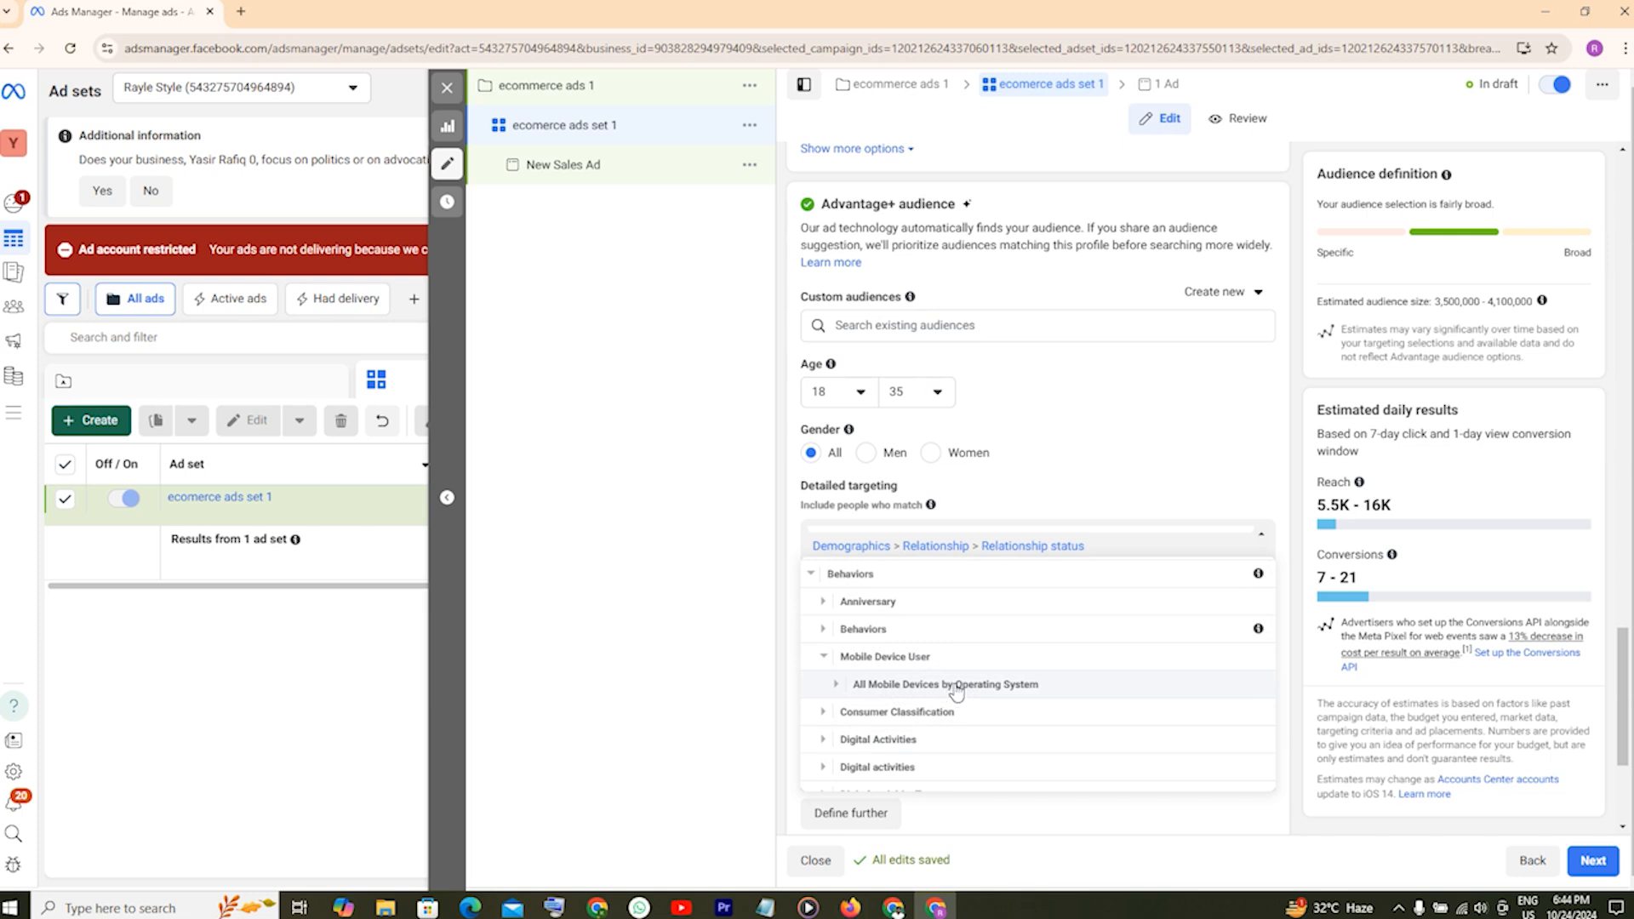
scroll(936, 686, "down", 2)
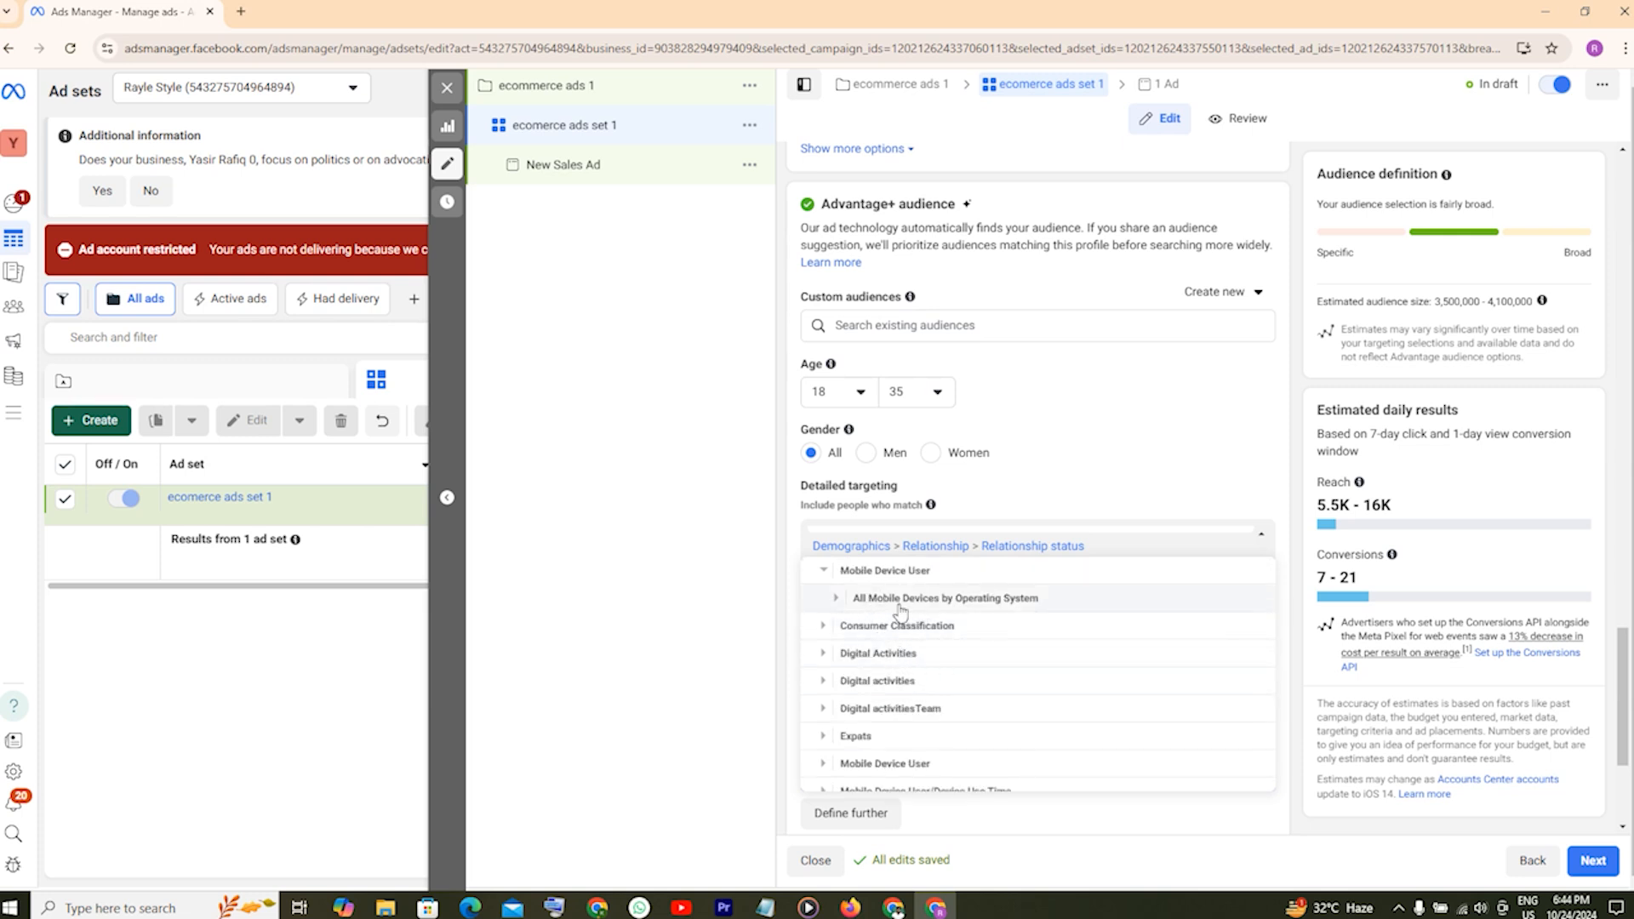
scroll(927, 686, "down", 2)
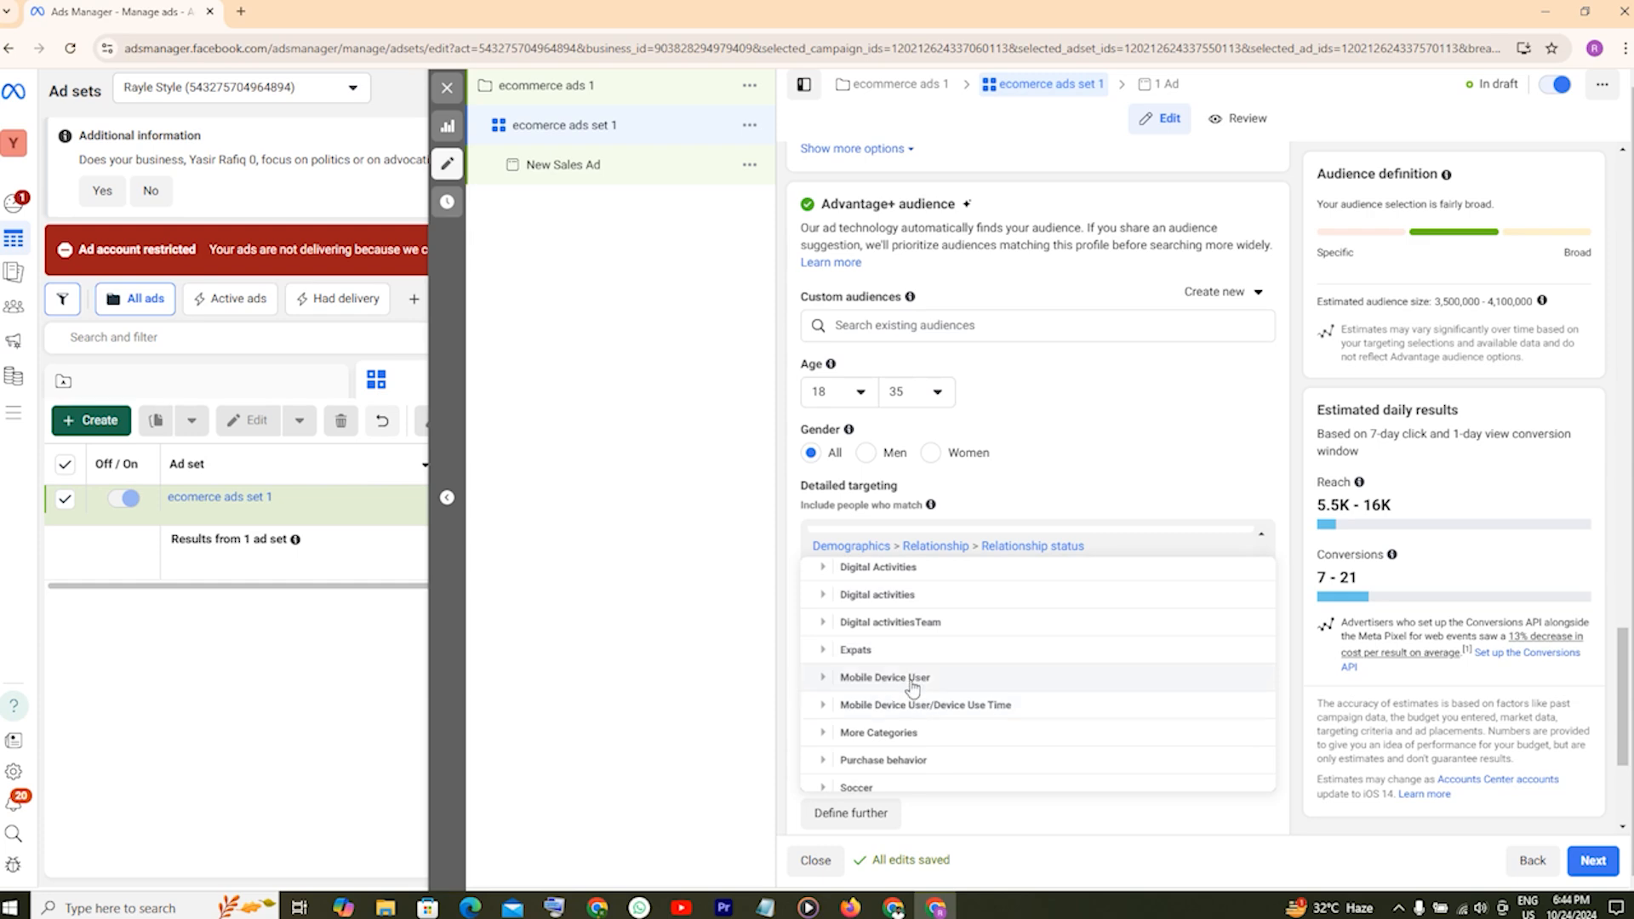
scroll(917, 686, "down", 1)
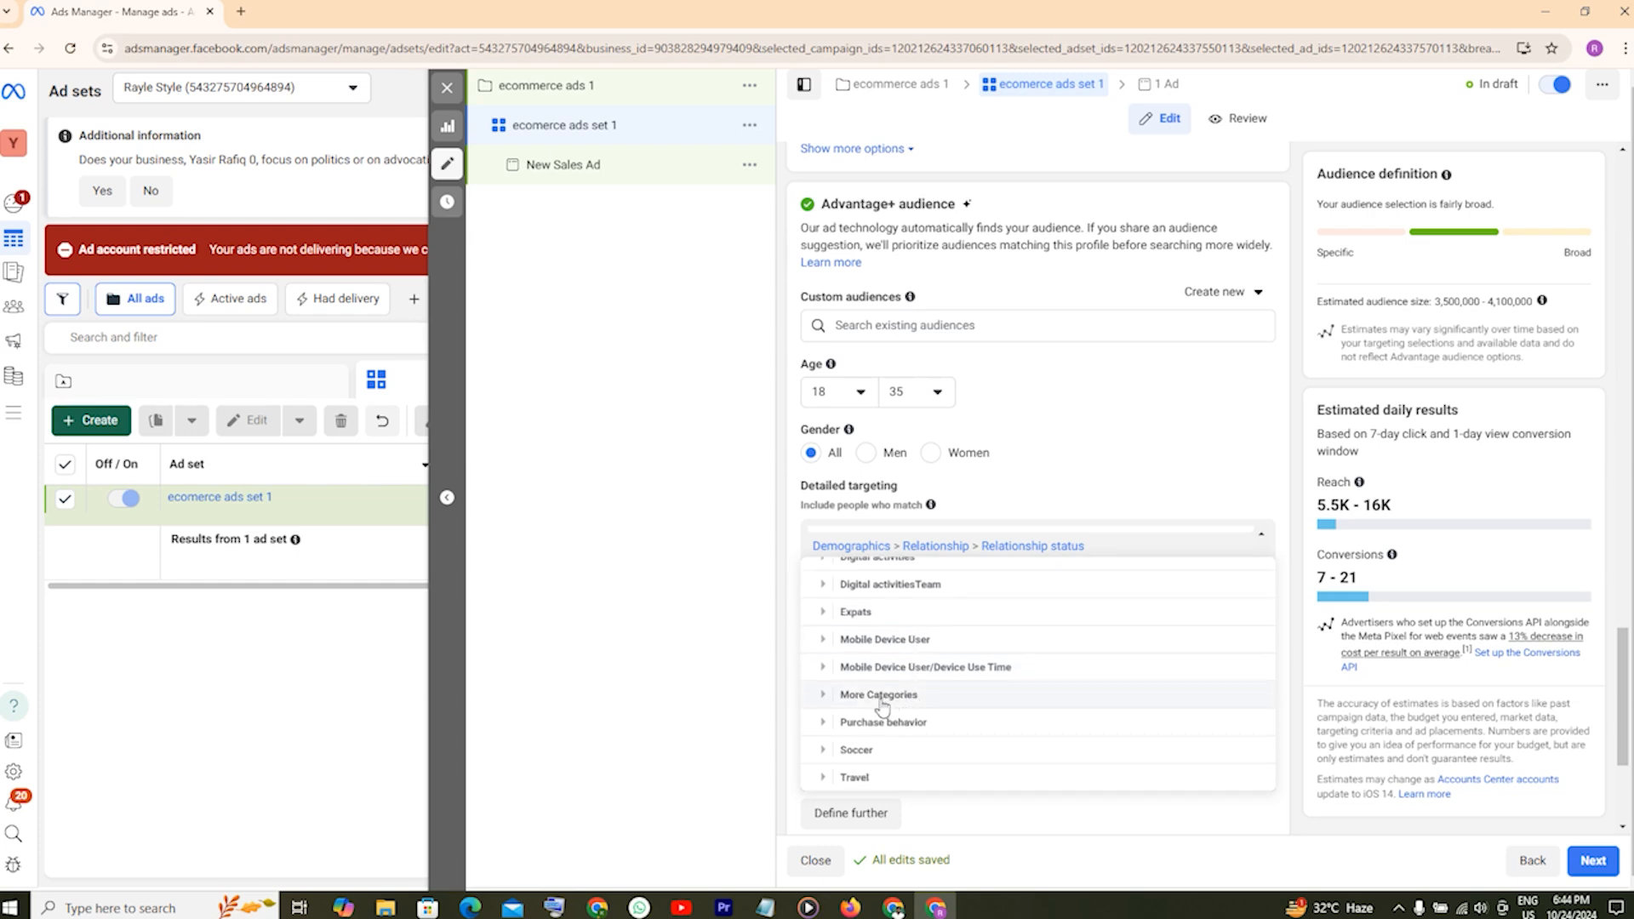
left_click(875, 700)
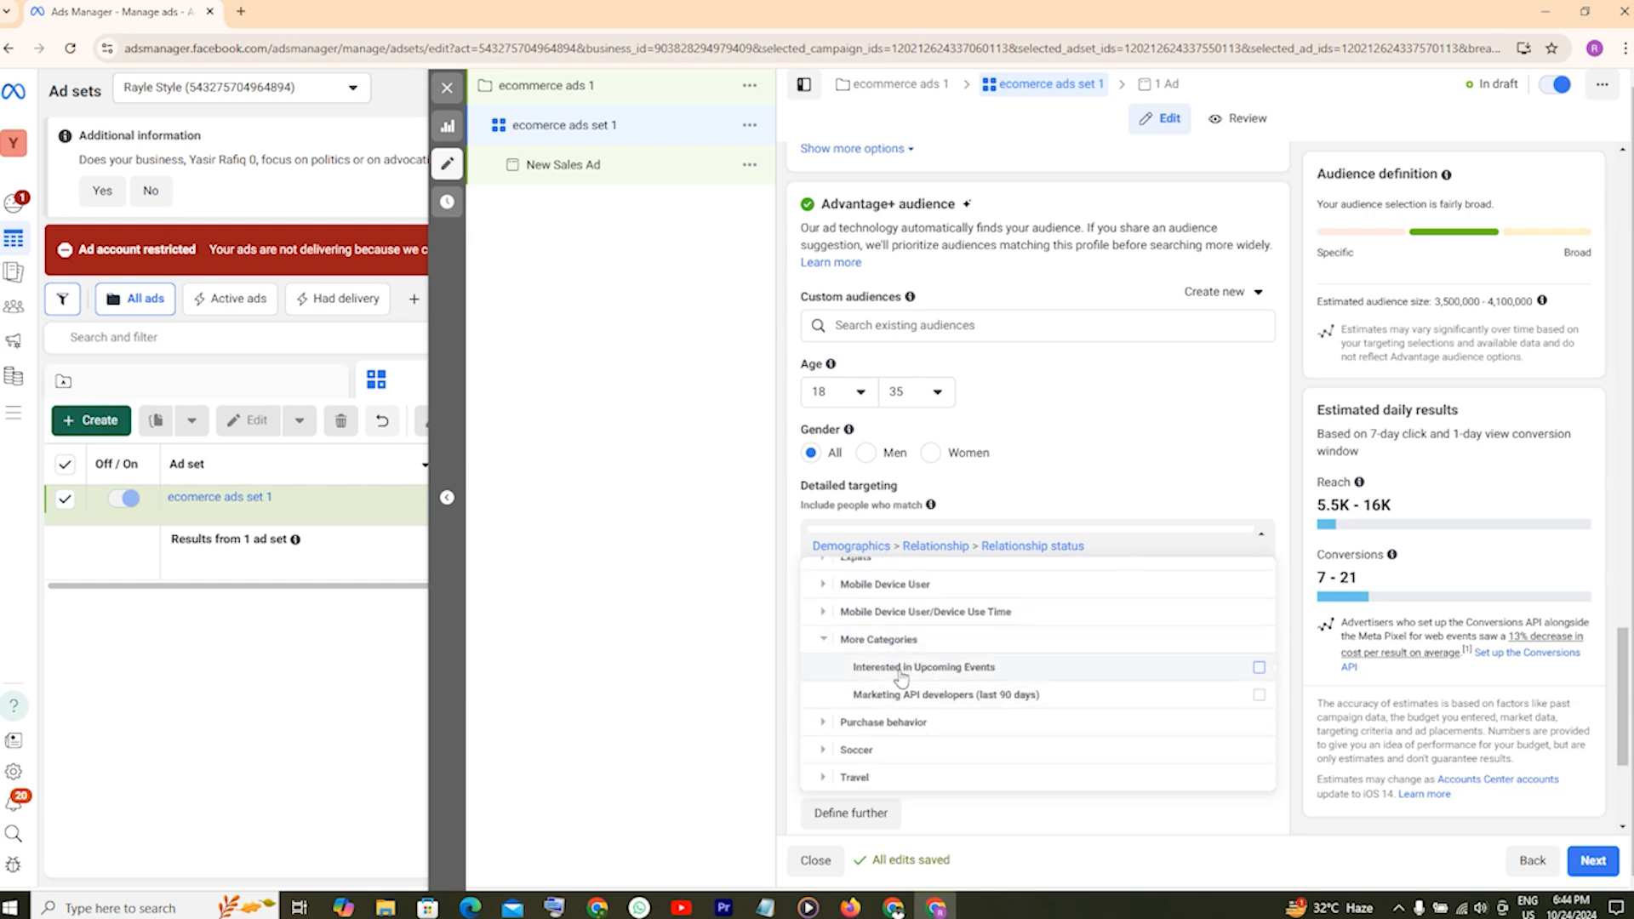
left_click(823, 723)
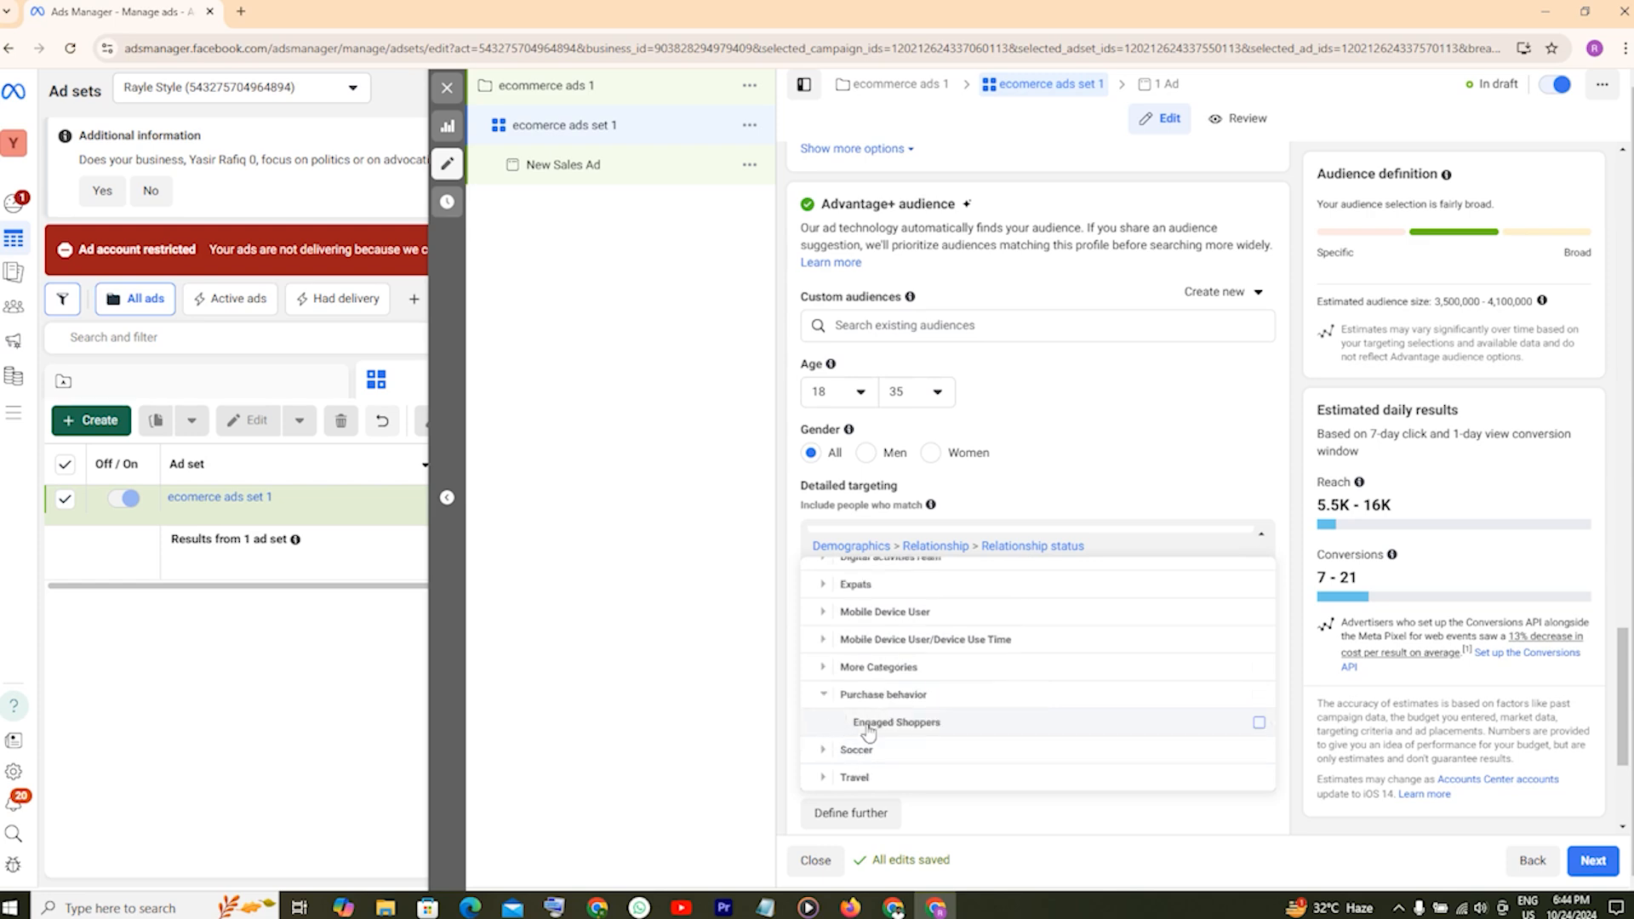
left_click(826, 750)
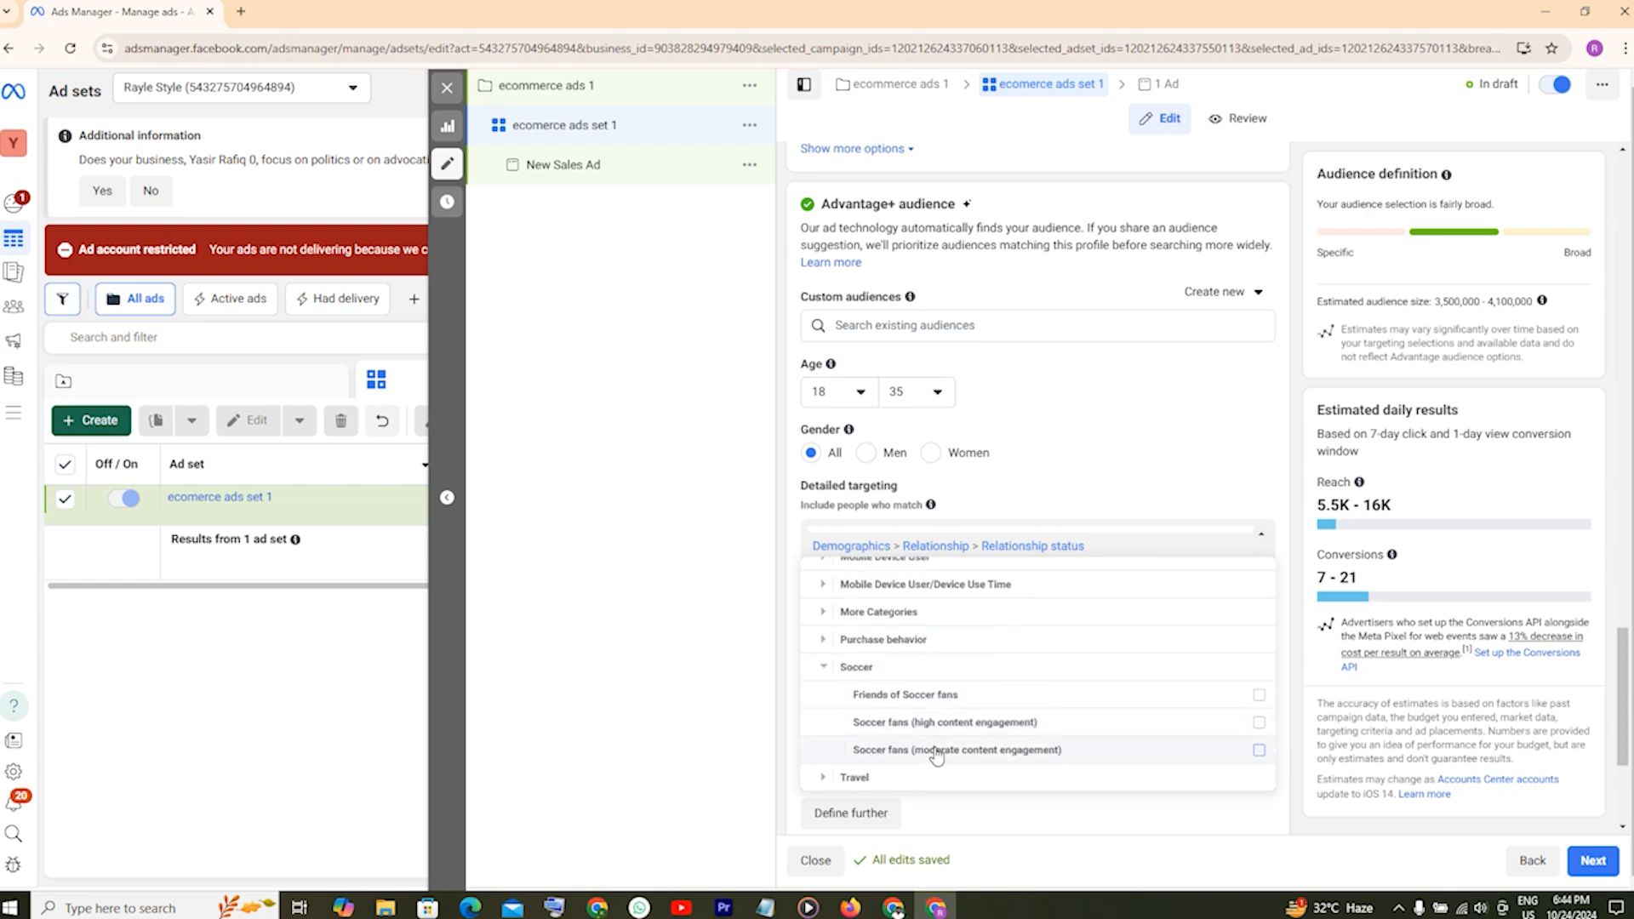
Include all Travel behaviors, from Commuters to Returned from travels 2 weeks ago, in the detailed targeting.
left_click(823, 778)
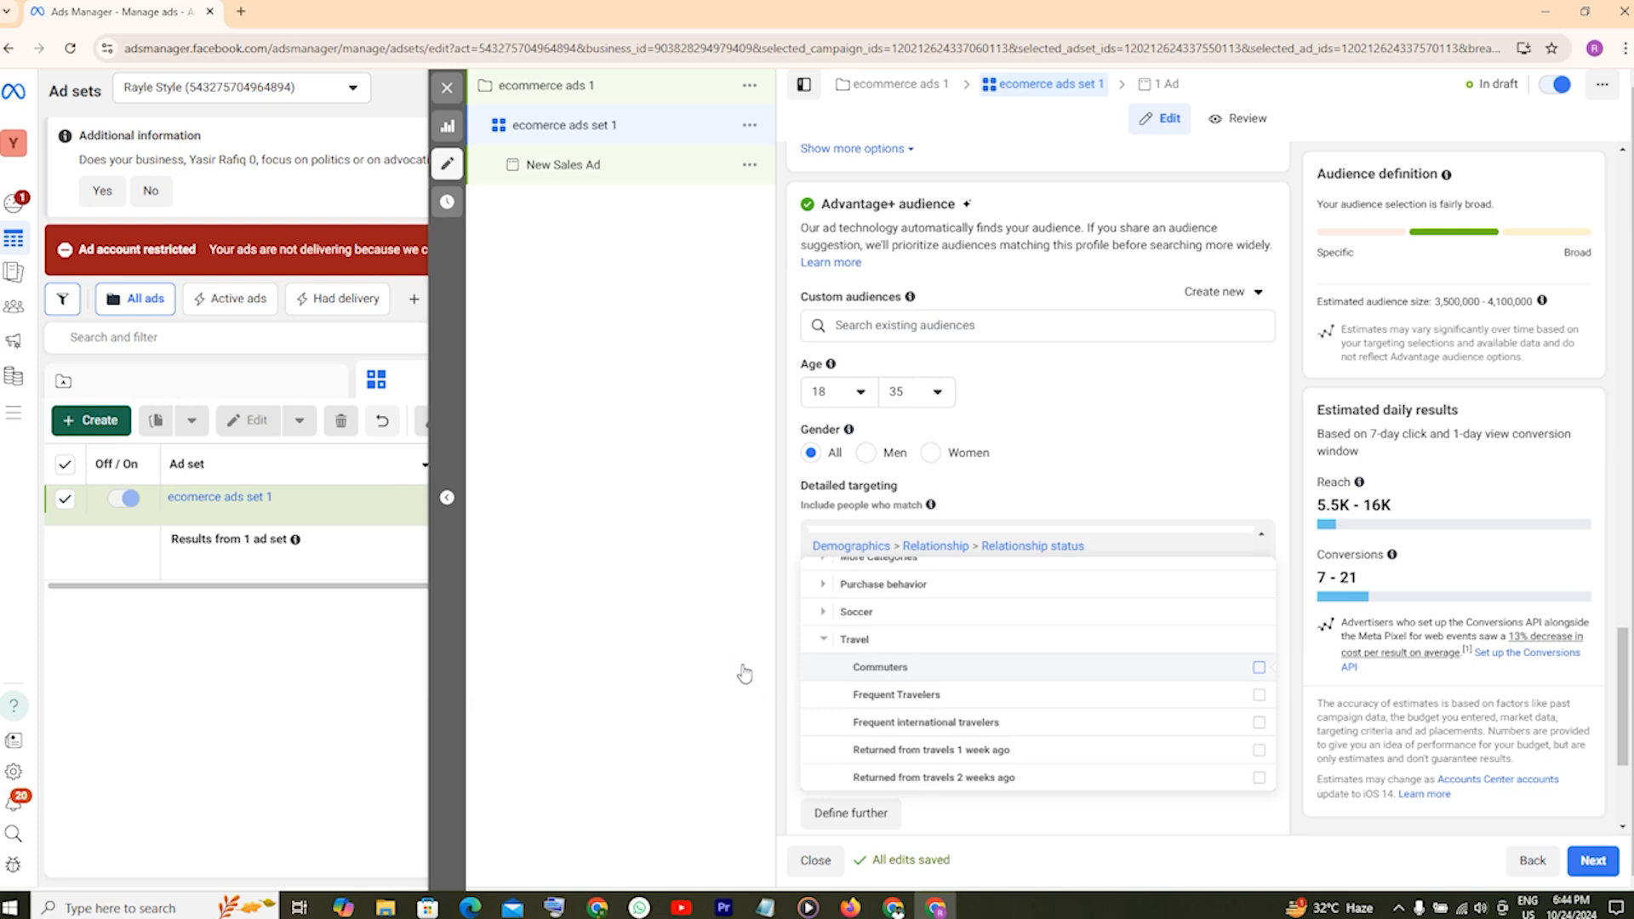
left_click(1134, 376)
scroll(1123, 464, "up", 1)
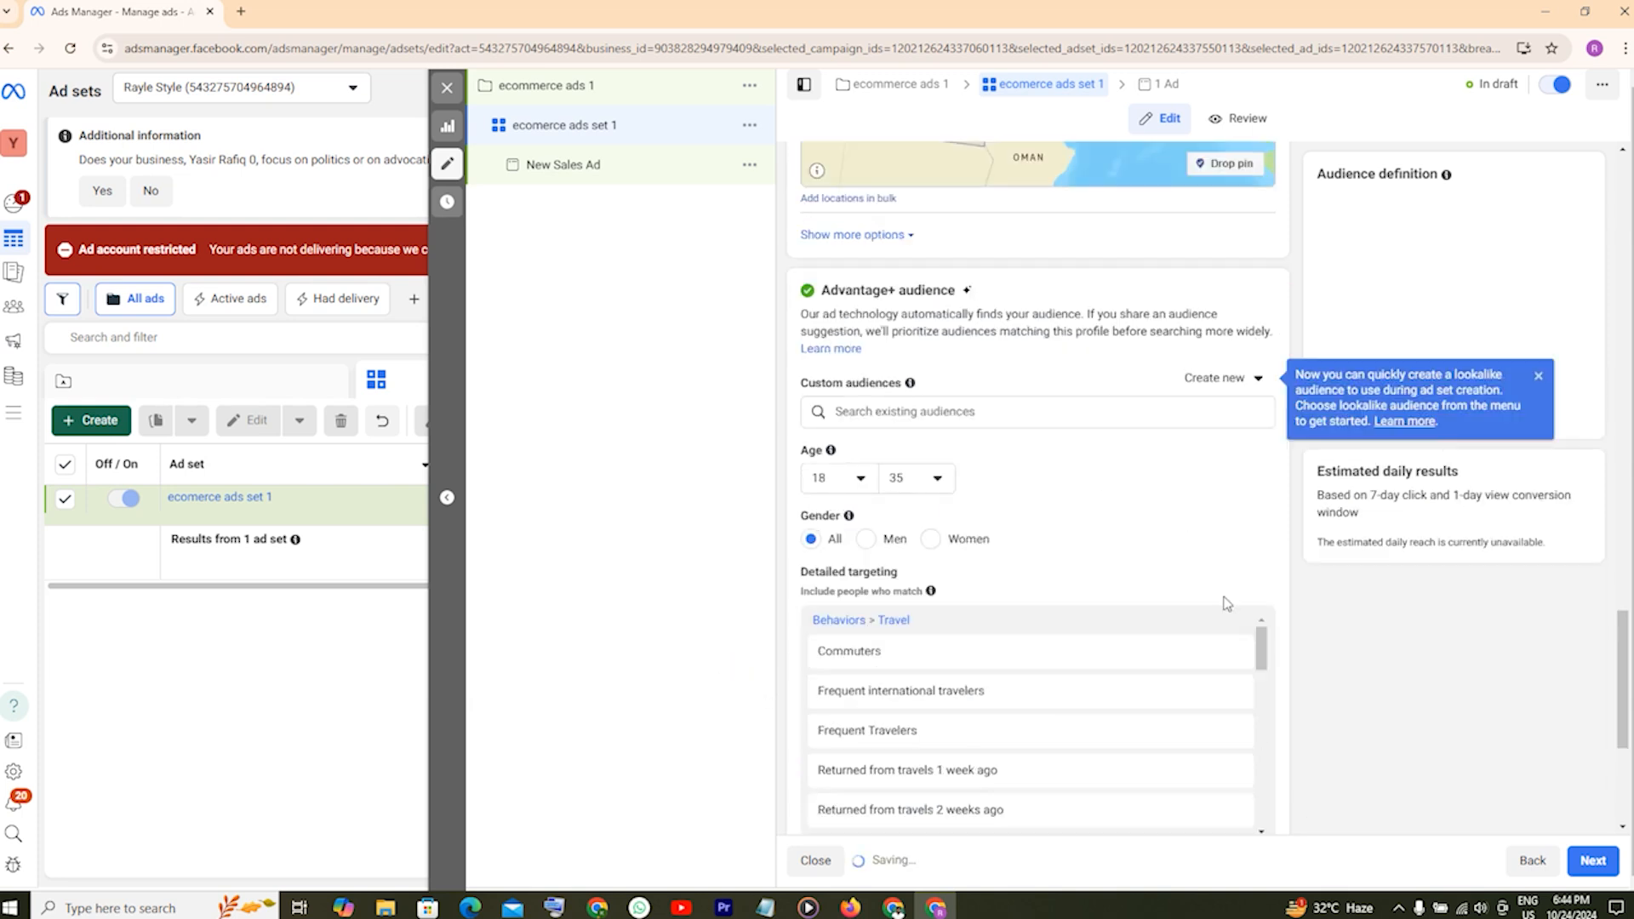
scroll(1243, 588, "down", 2)
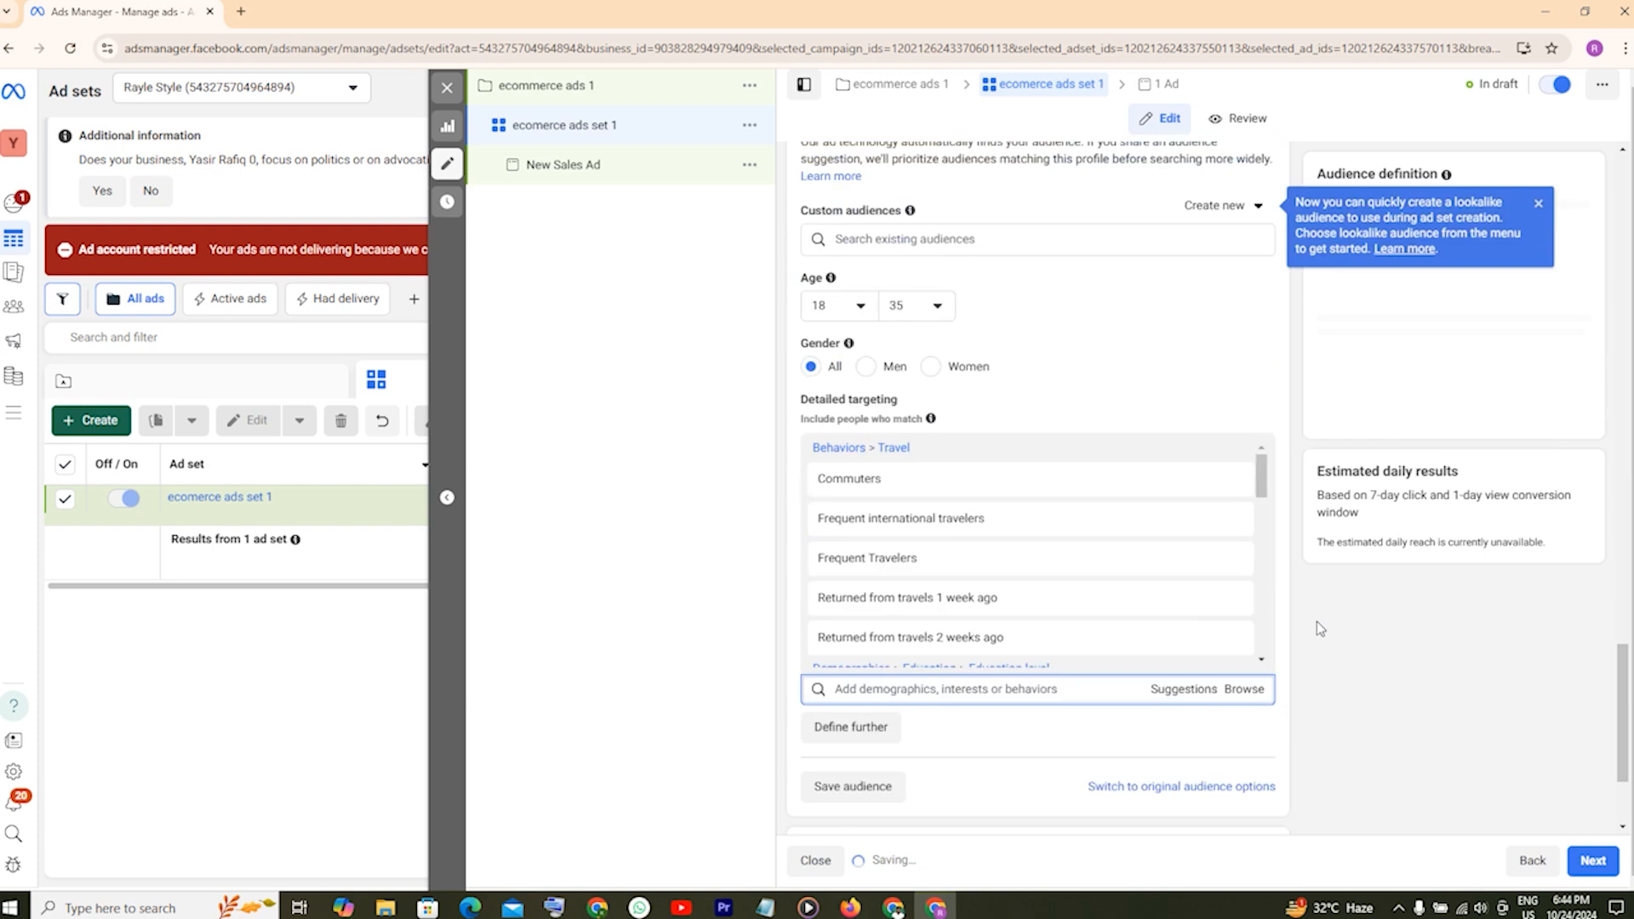
Search the detailed targeting for "sneaker" and include the interest Sneakers (footwear).
scroll(1282, 601, "down", 2)
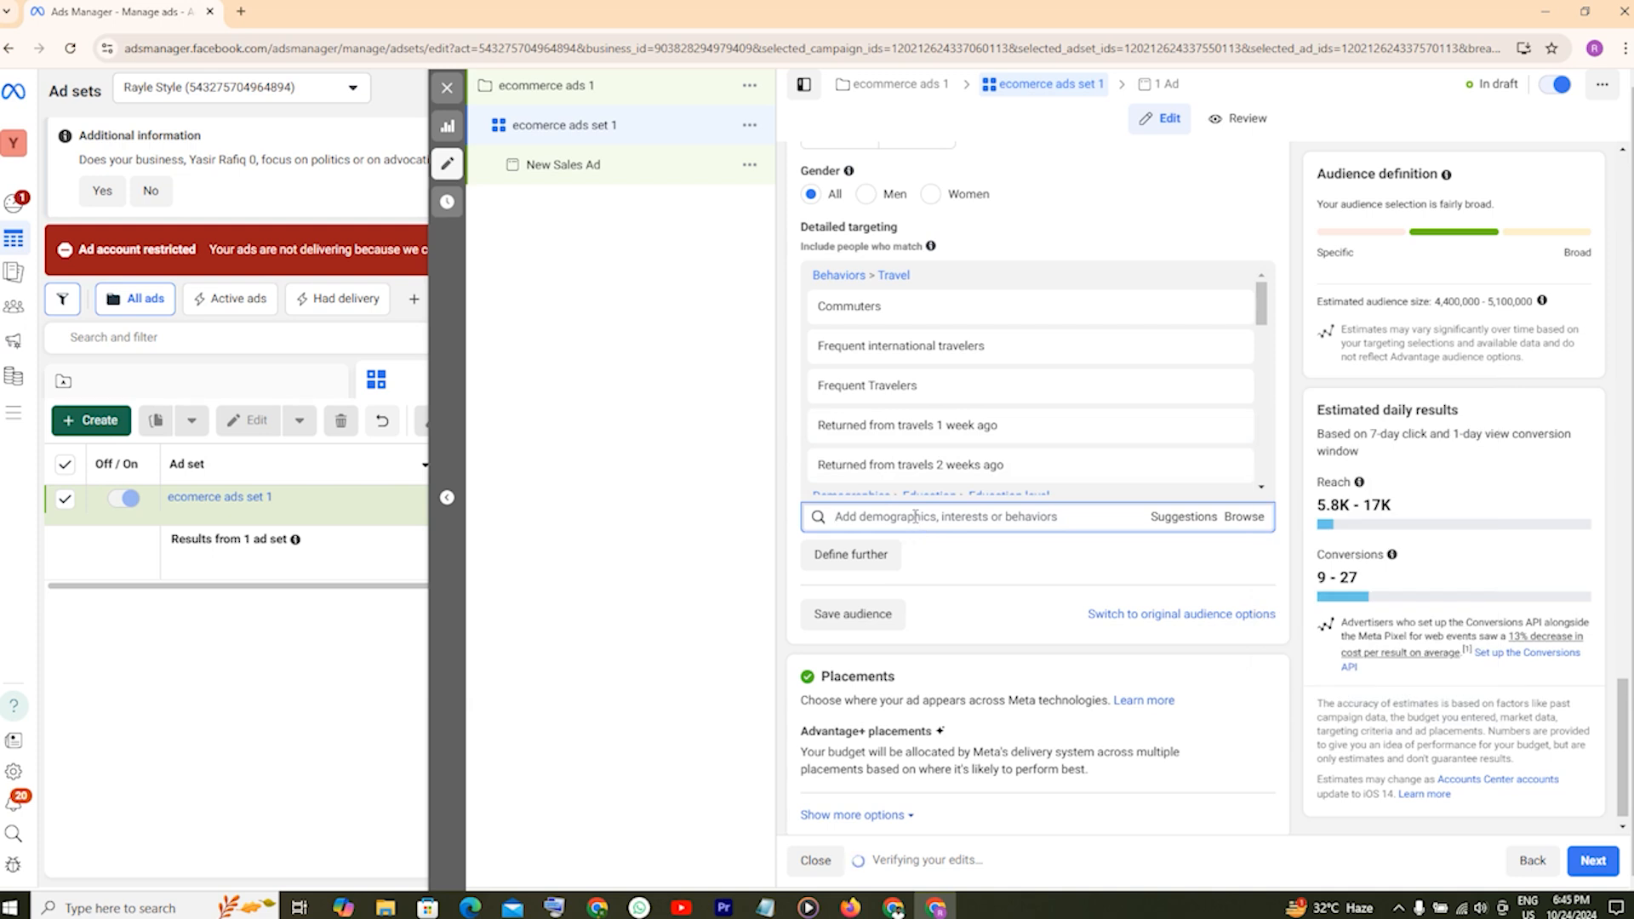
type("snea")
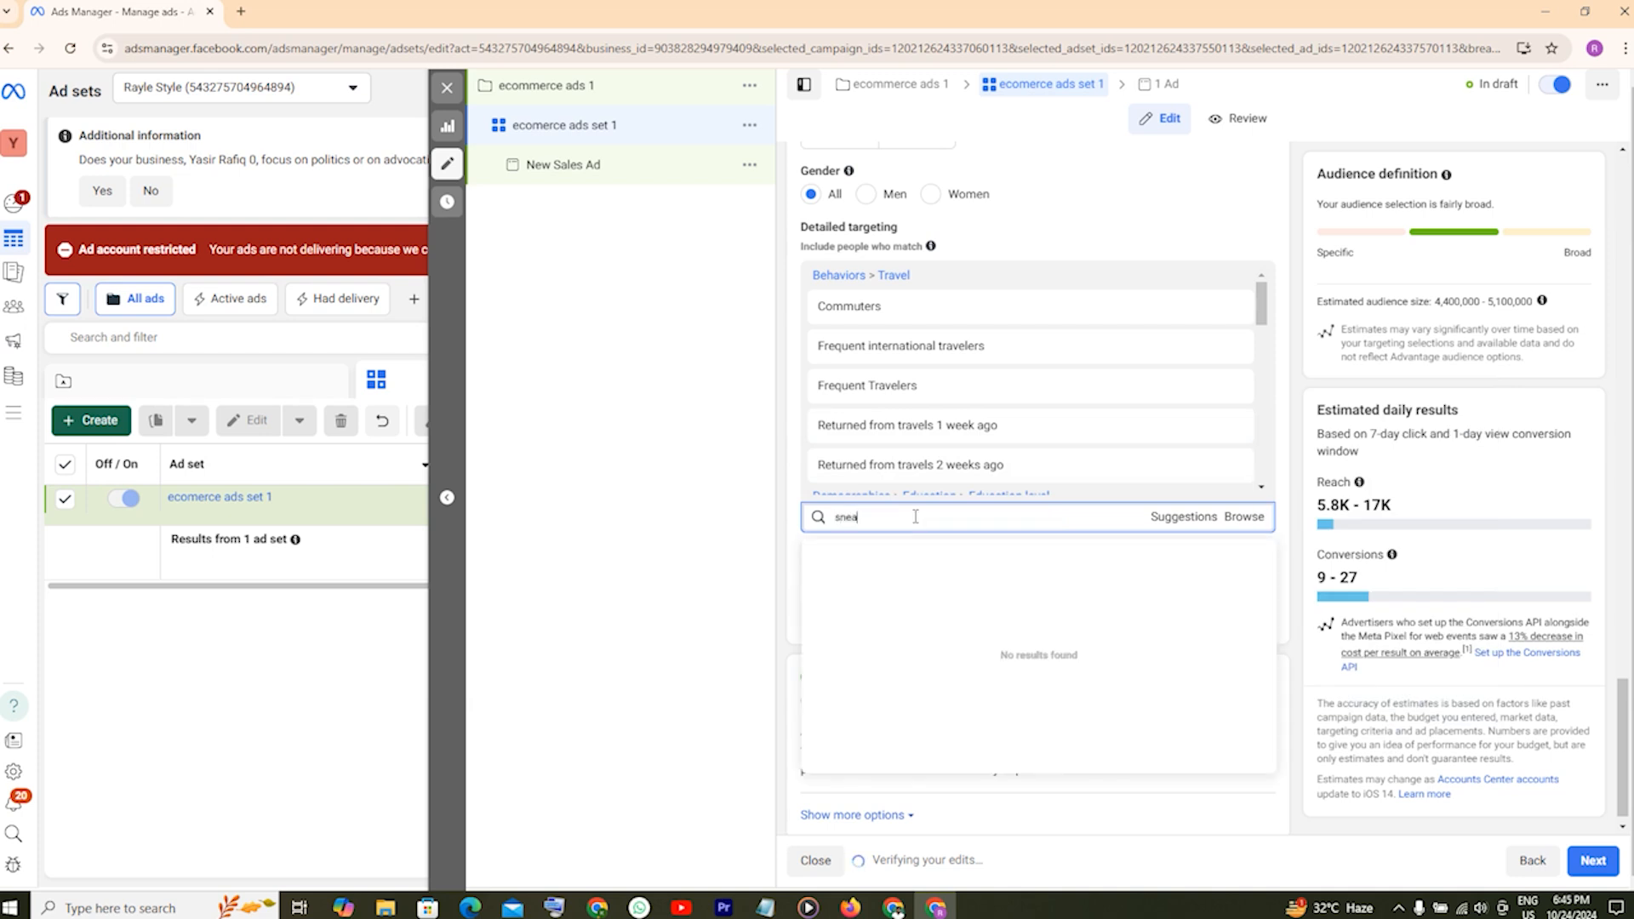
type("ker")
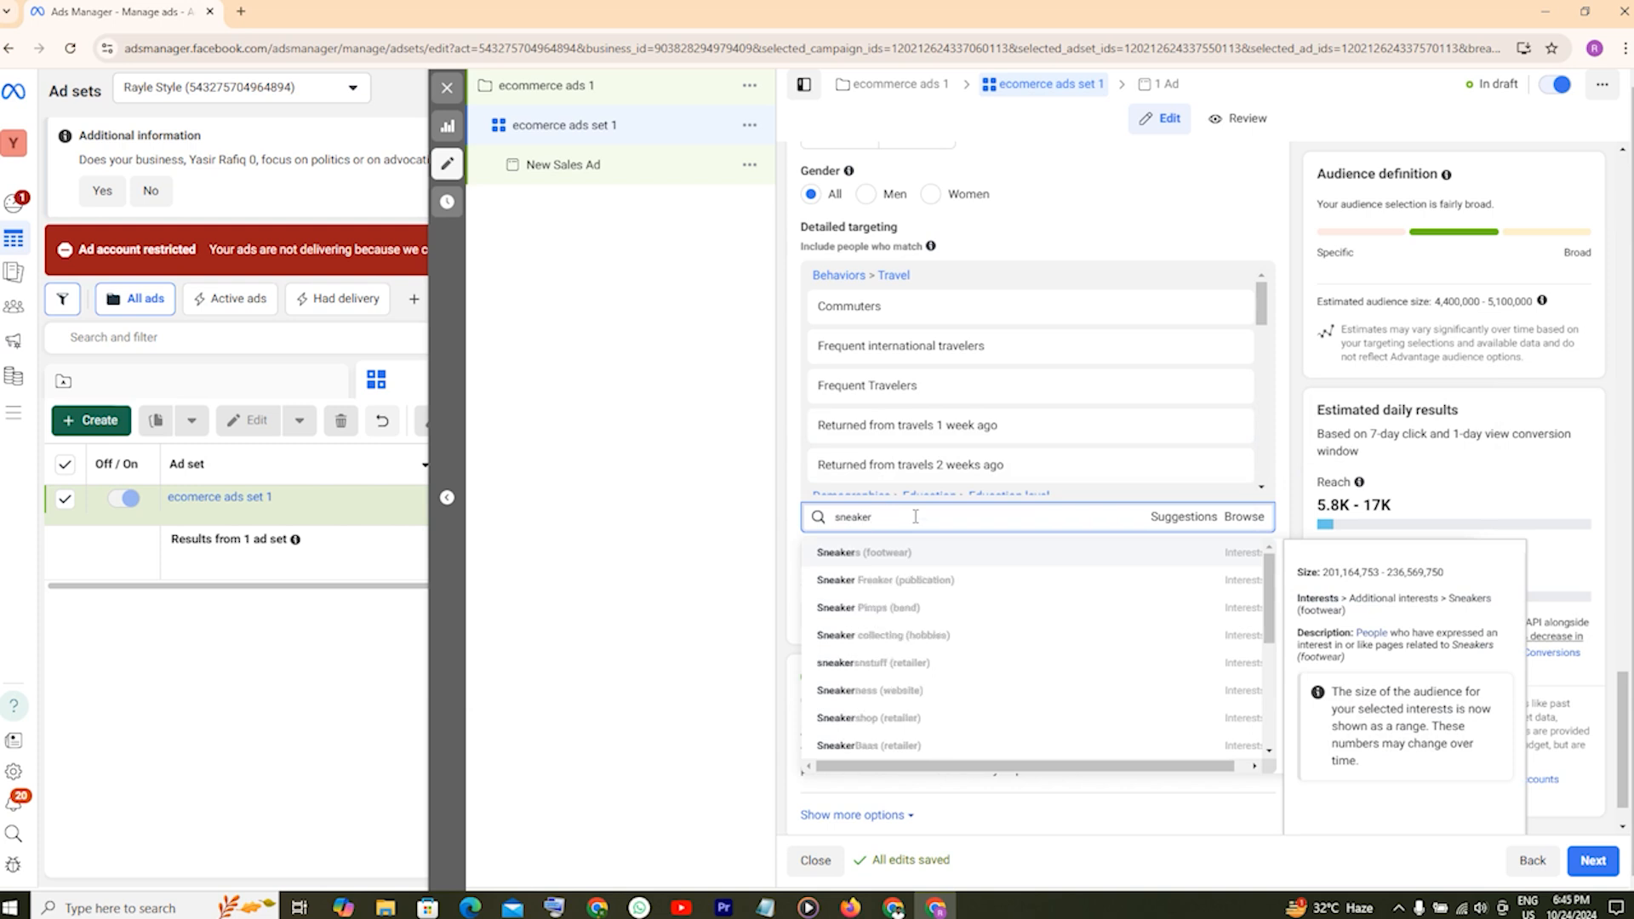
left_click(855, 555)
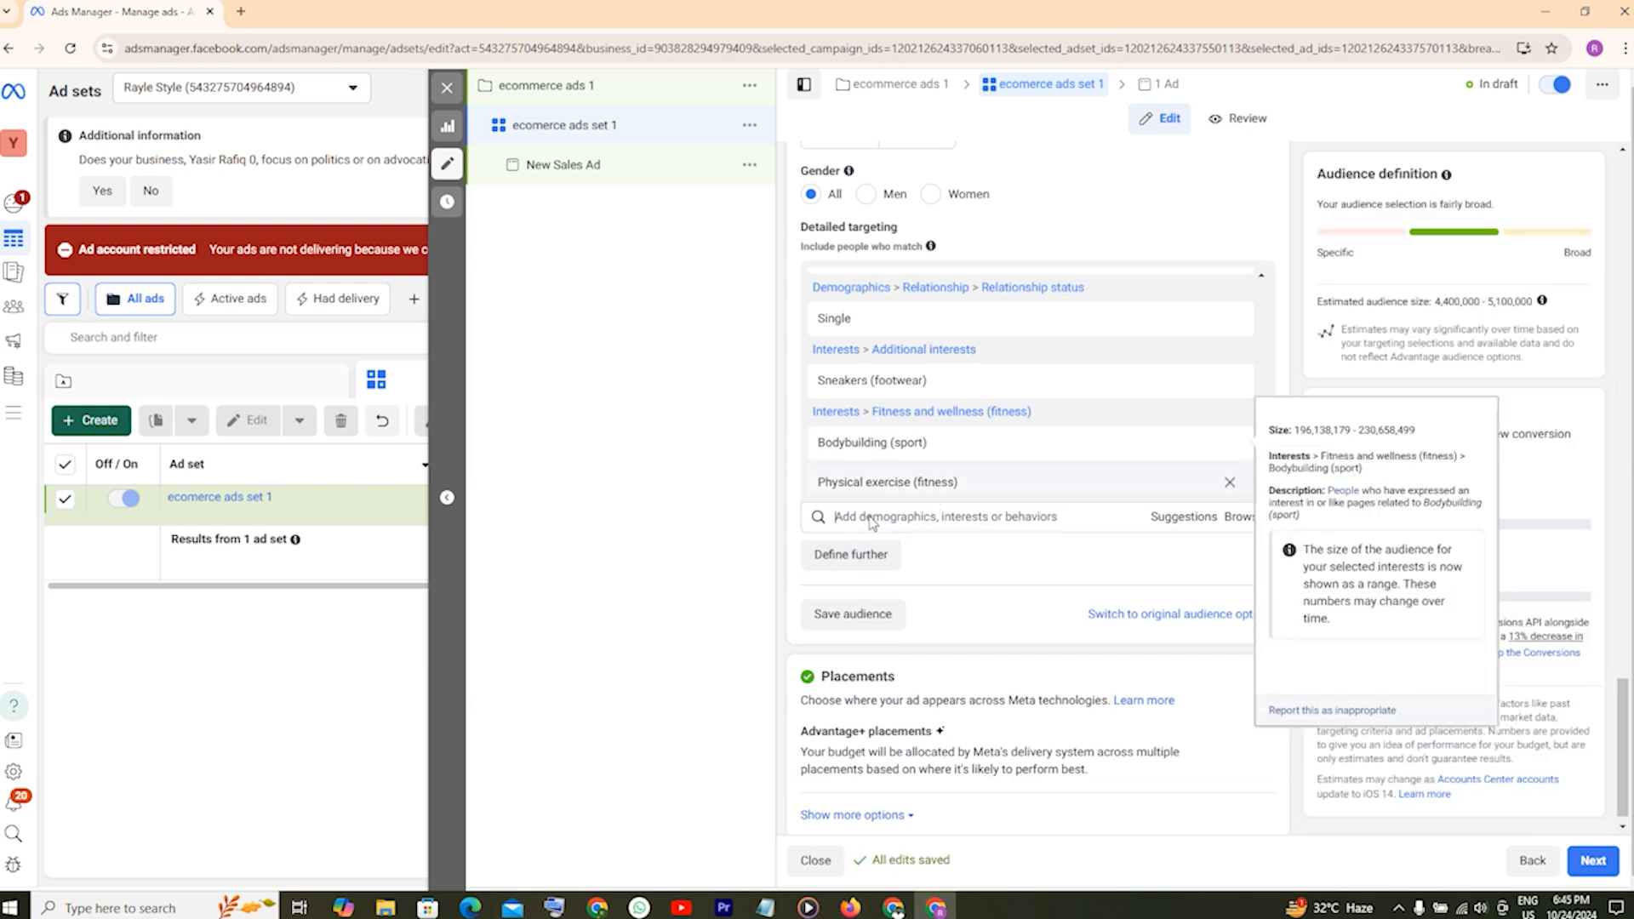
Copy the brand list, Nike Air Max to Onitsuka Tiger, from the royal brand style store's All Products submenu into a blank Notepad document.
left_click(241, 12)
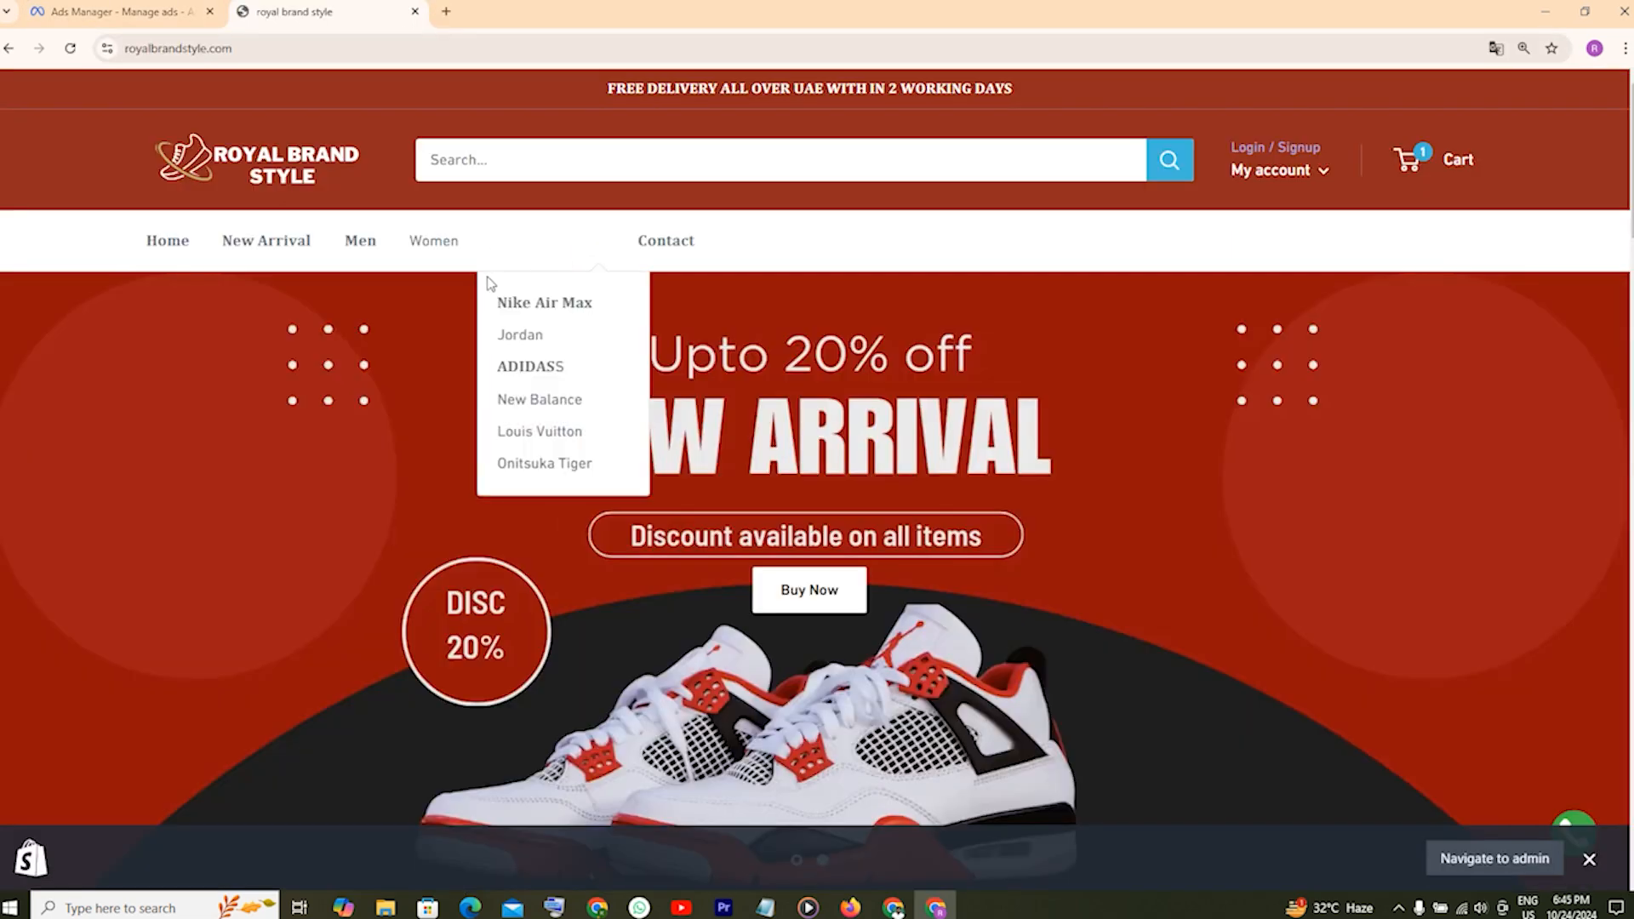
left_click_drag(493, 281, 604, 464)
key("ctrl+c")
right_click(559, 434)
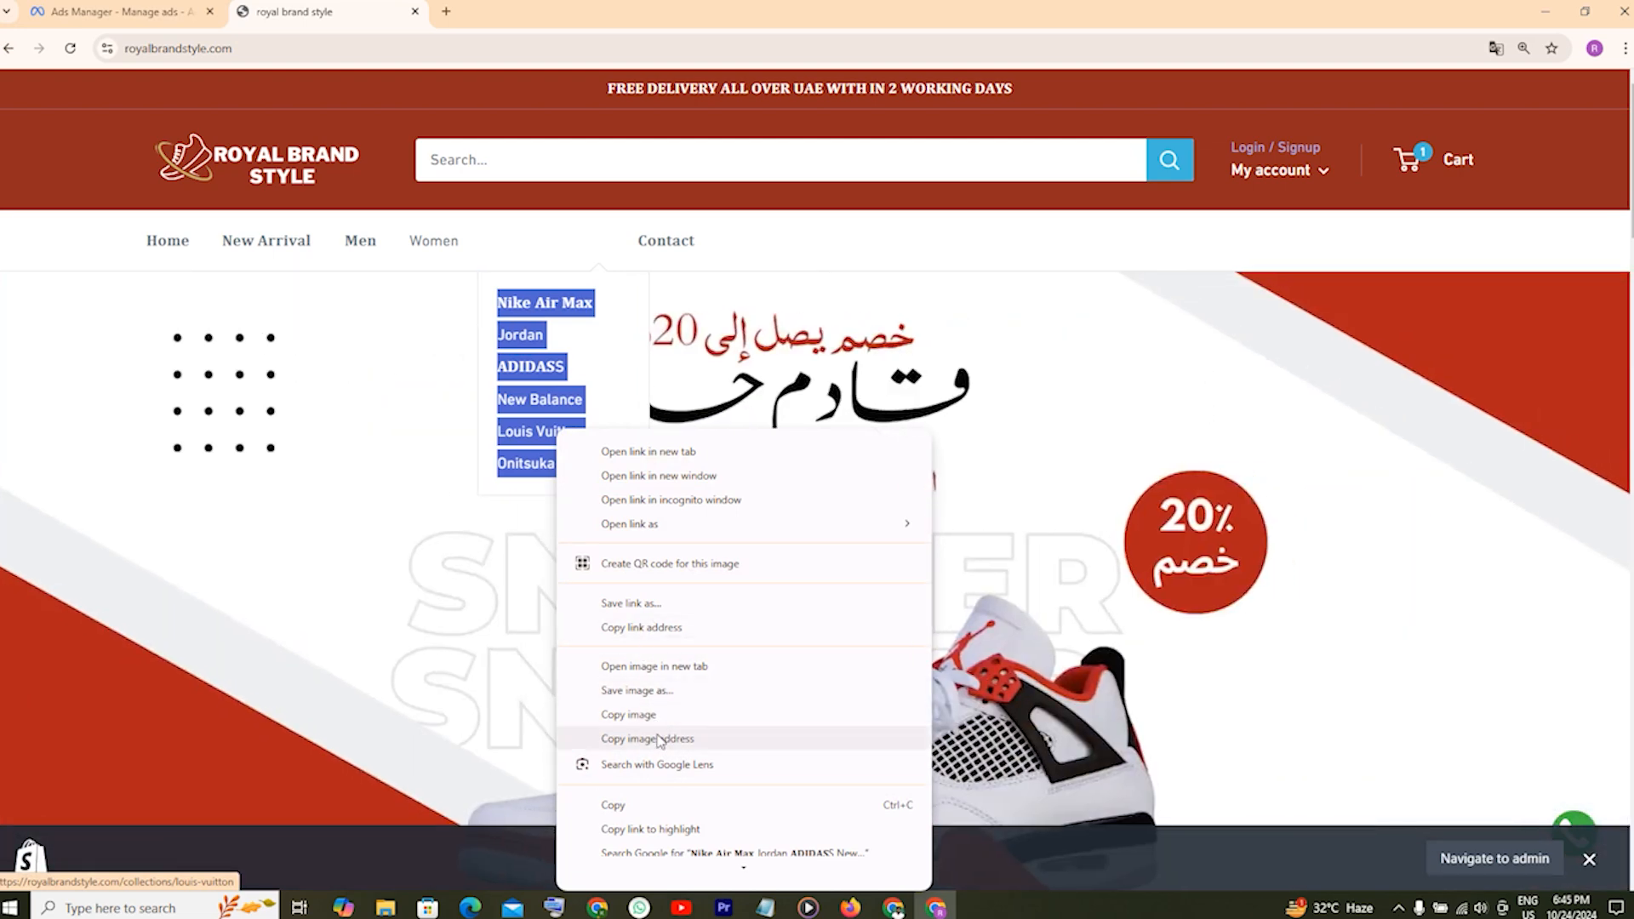
left_click(644, 805)
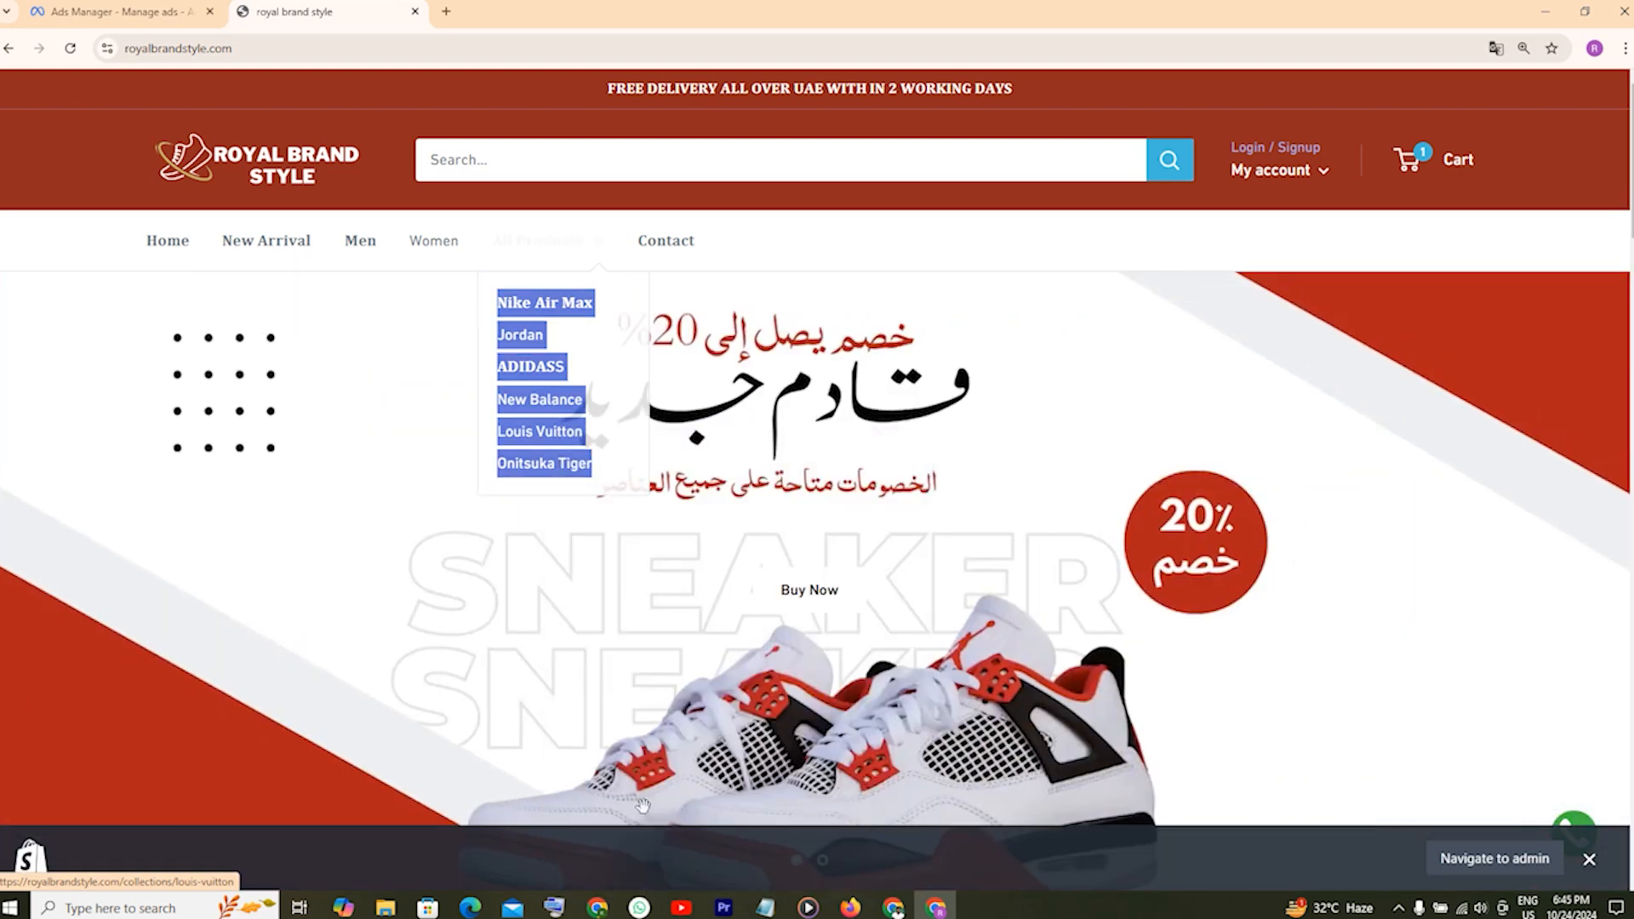
left_click(766, 905)
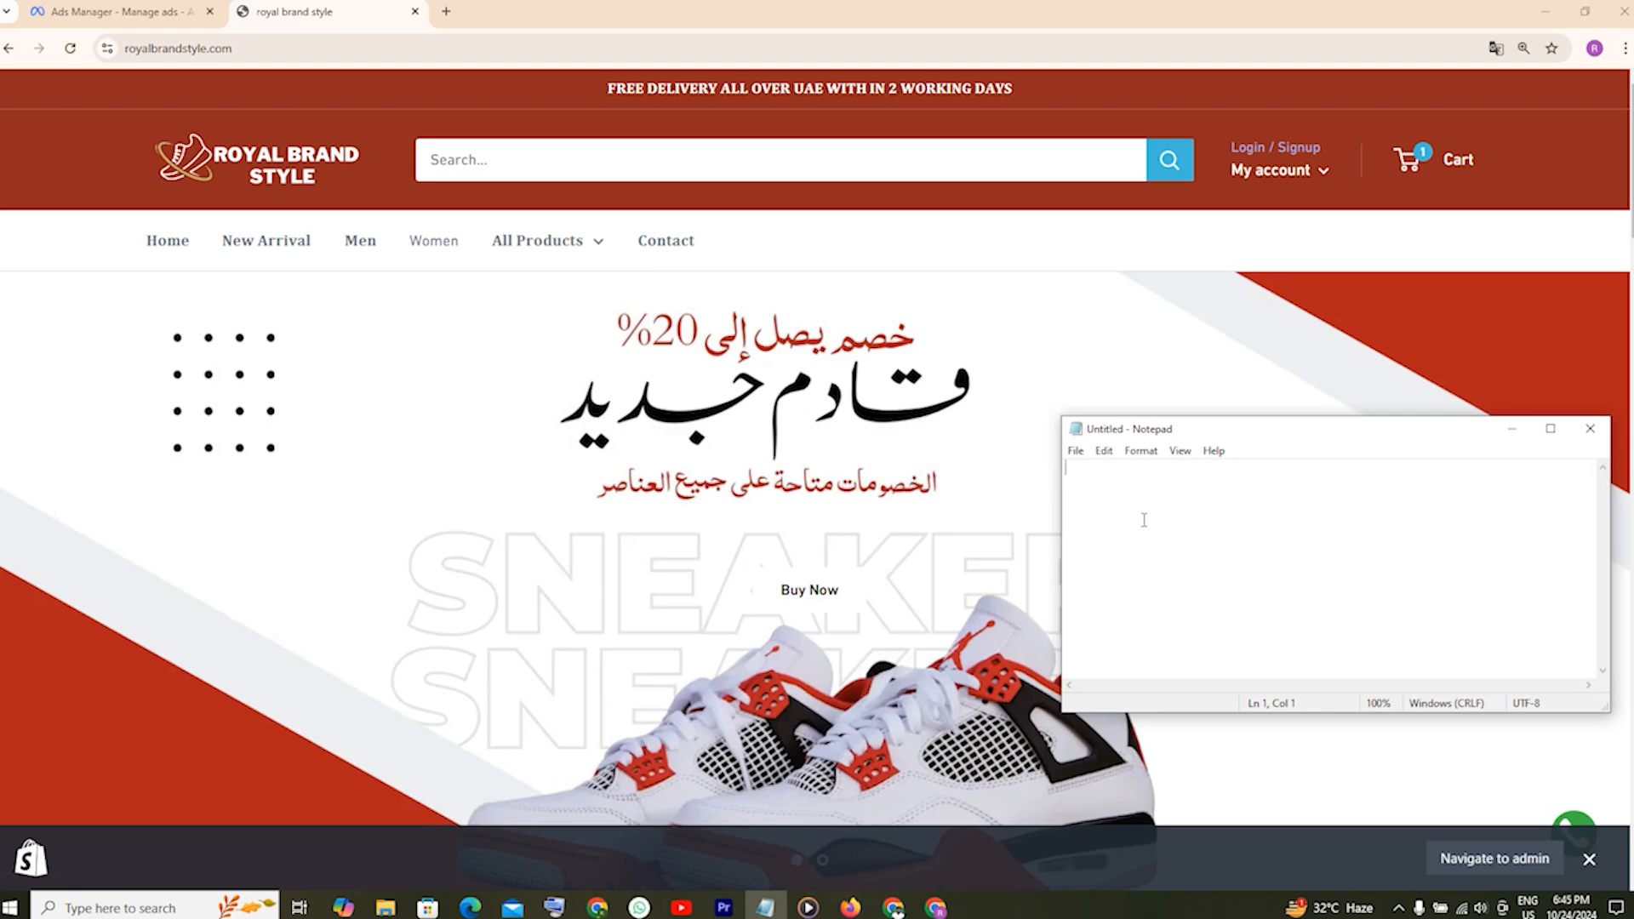
key("ctrl+v")
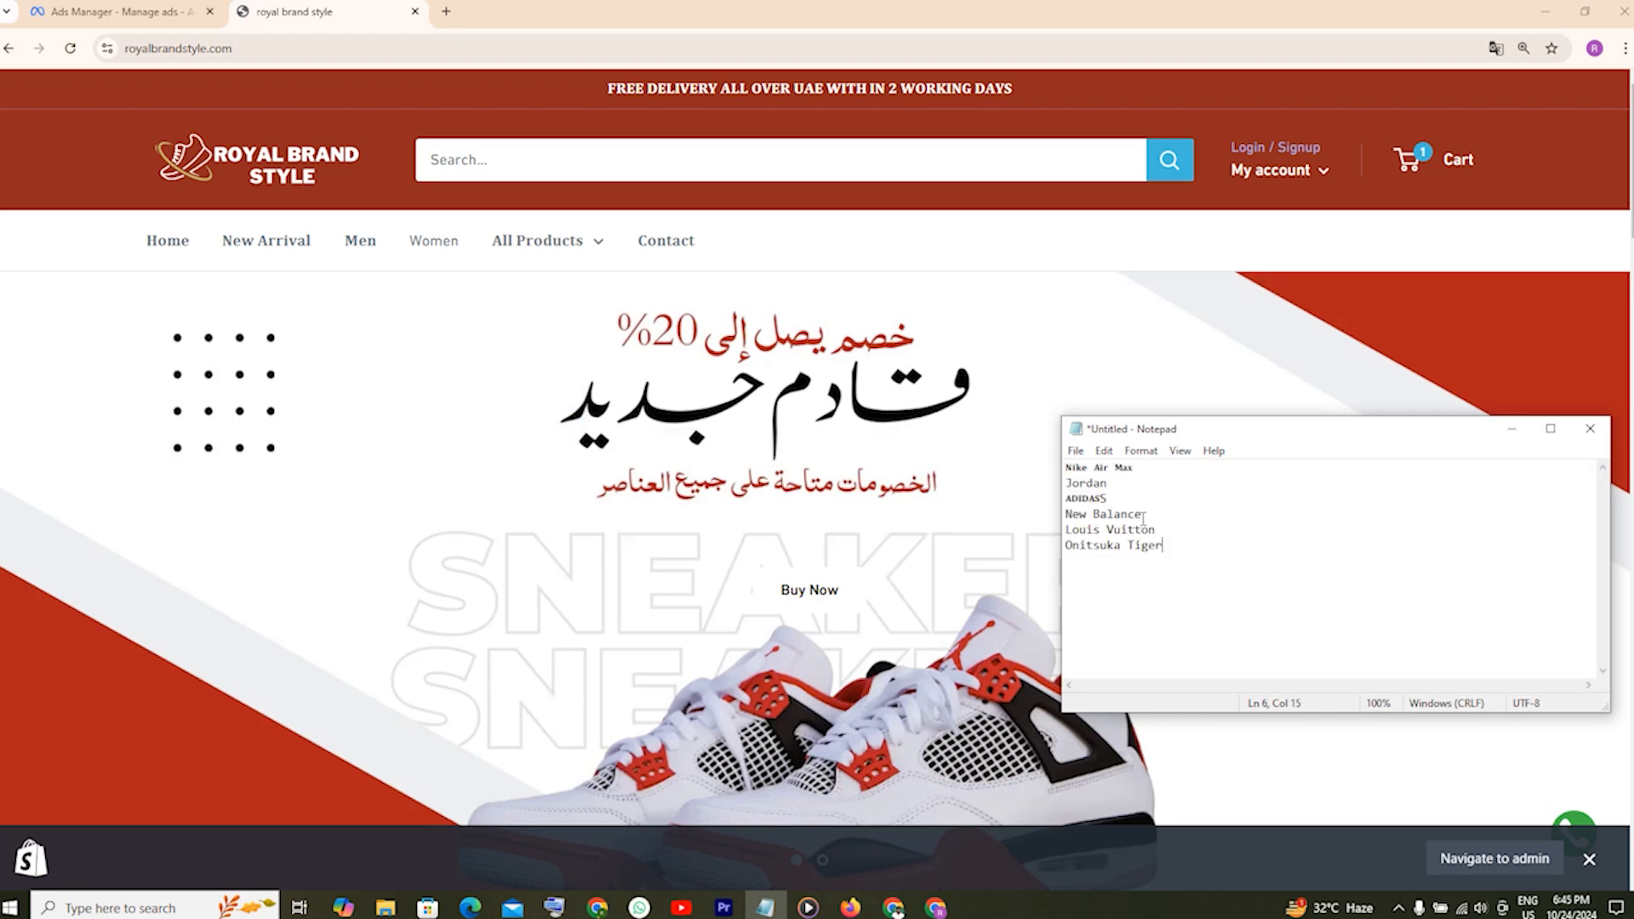
Copy the word Nike from the Notepad brand list and switch back to the ad set in Ads Manager.
left_click_drag(1067, 464, 1089, 467)
right_click(1079, 467)
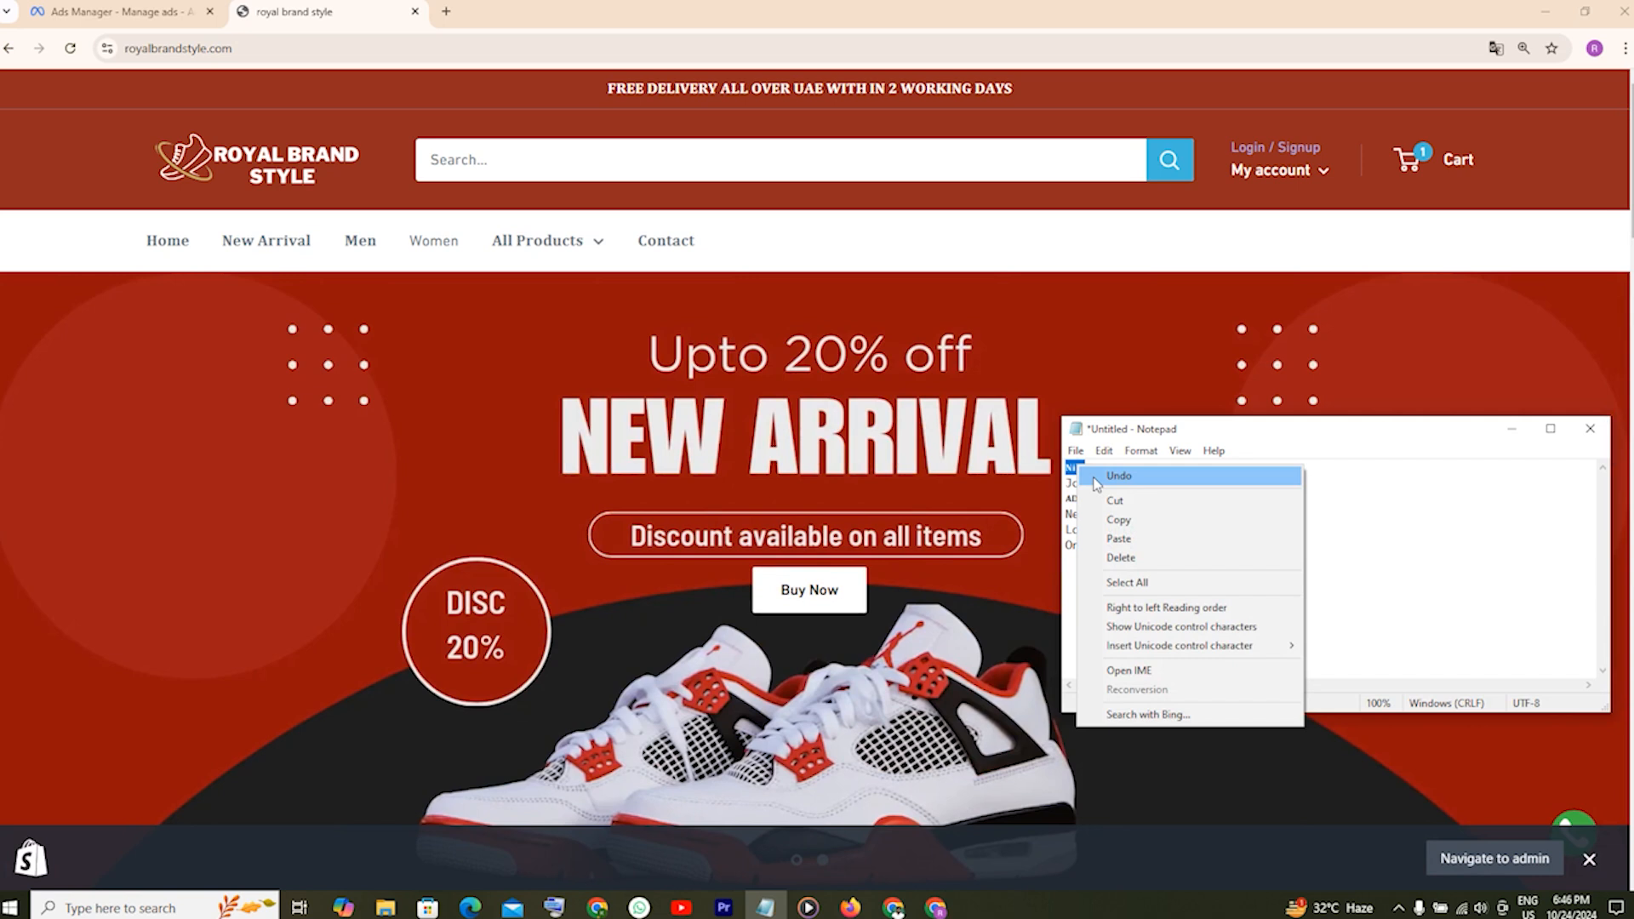
left_click(1119, 519)
left_click(893, 907)
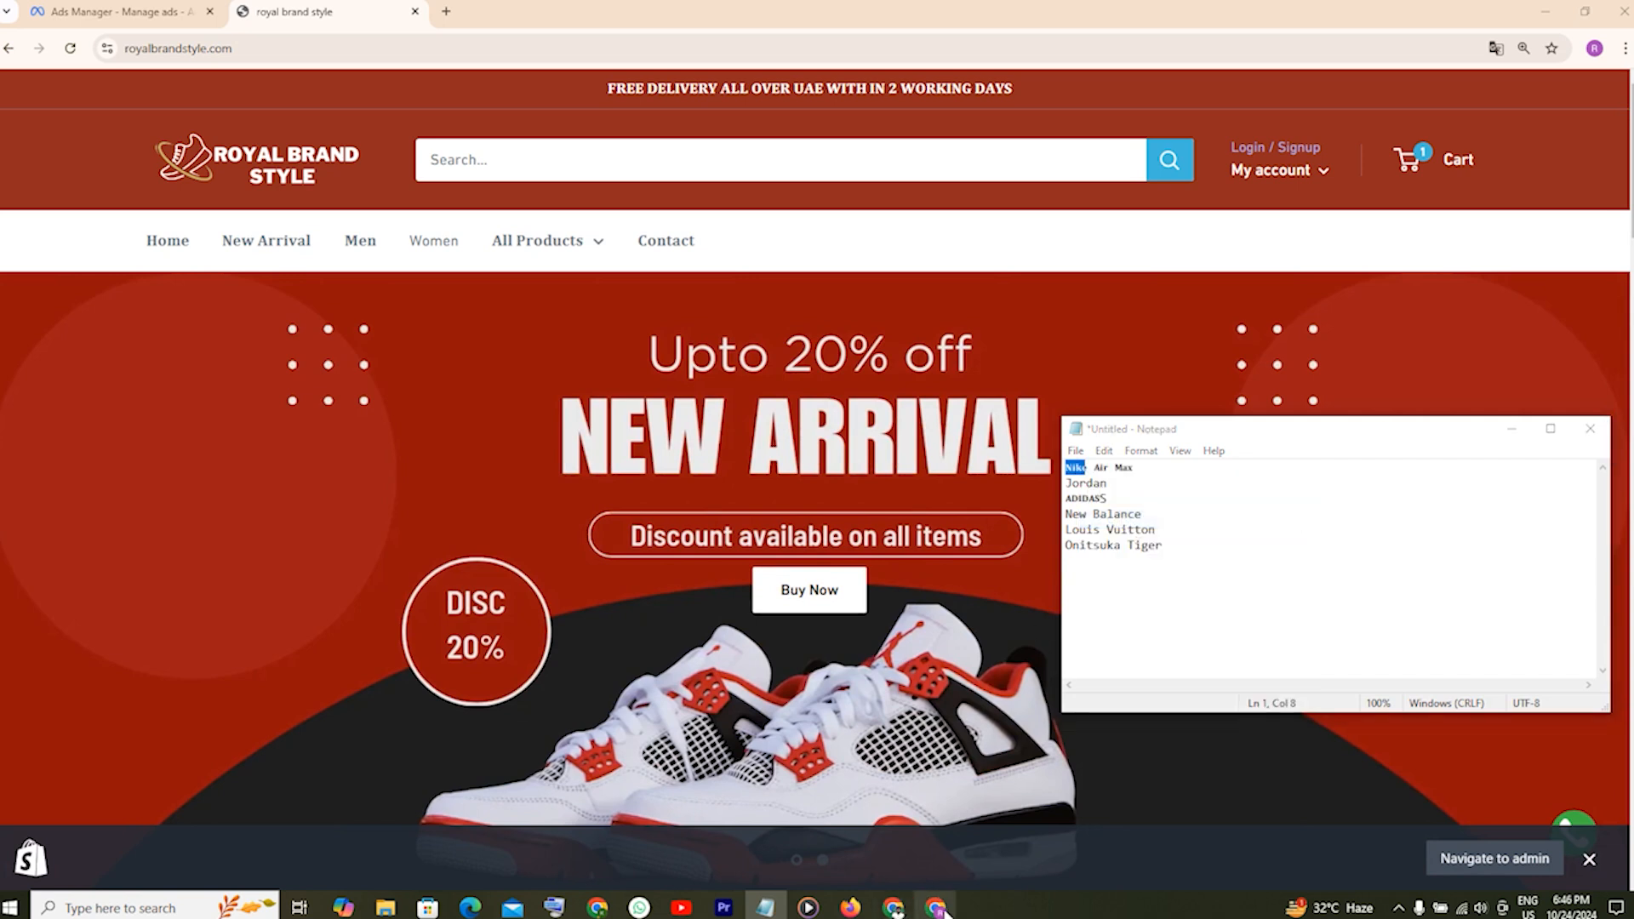
left_click(893, 907)
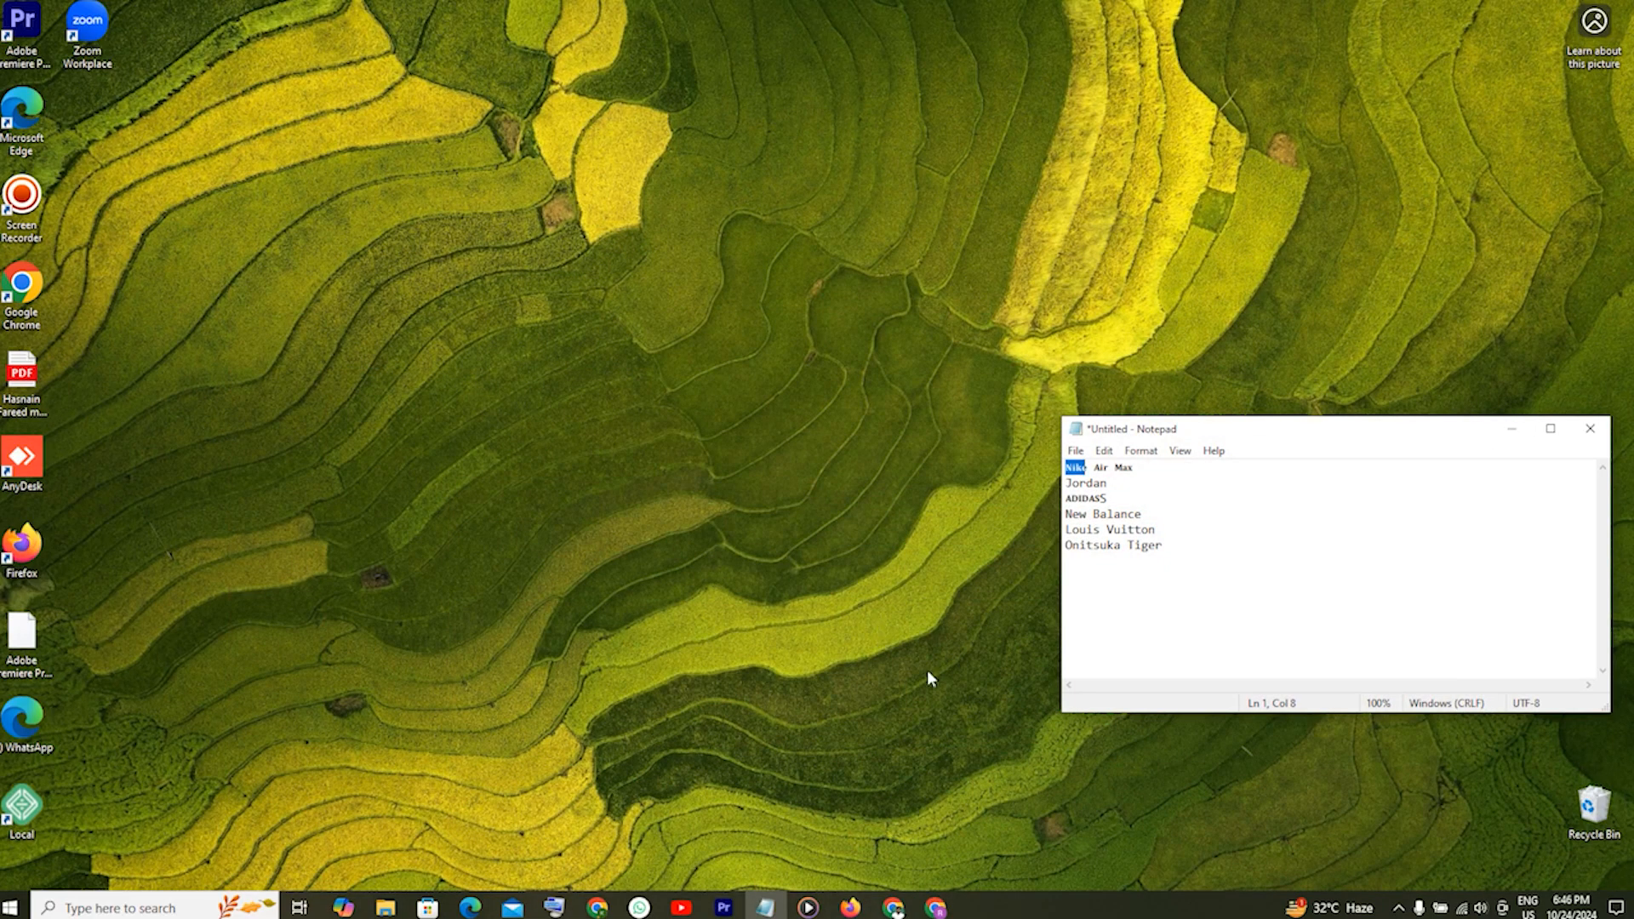
left_click(936, 907)
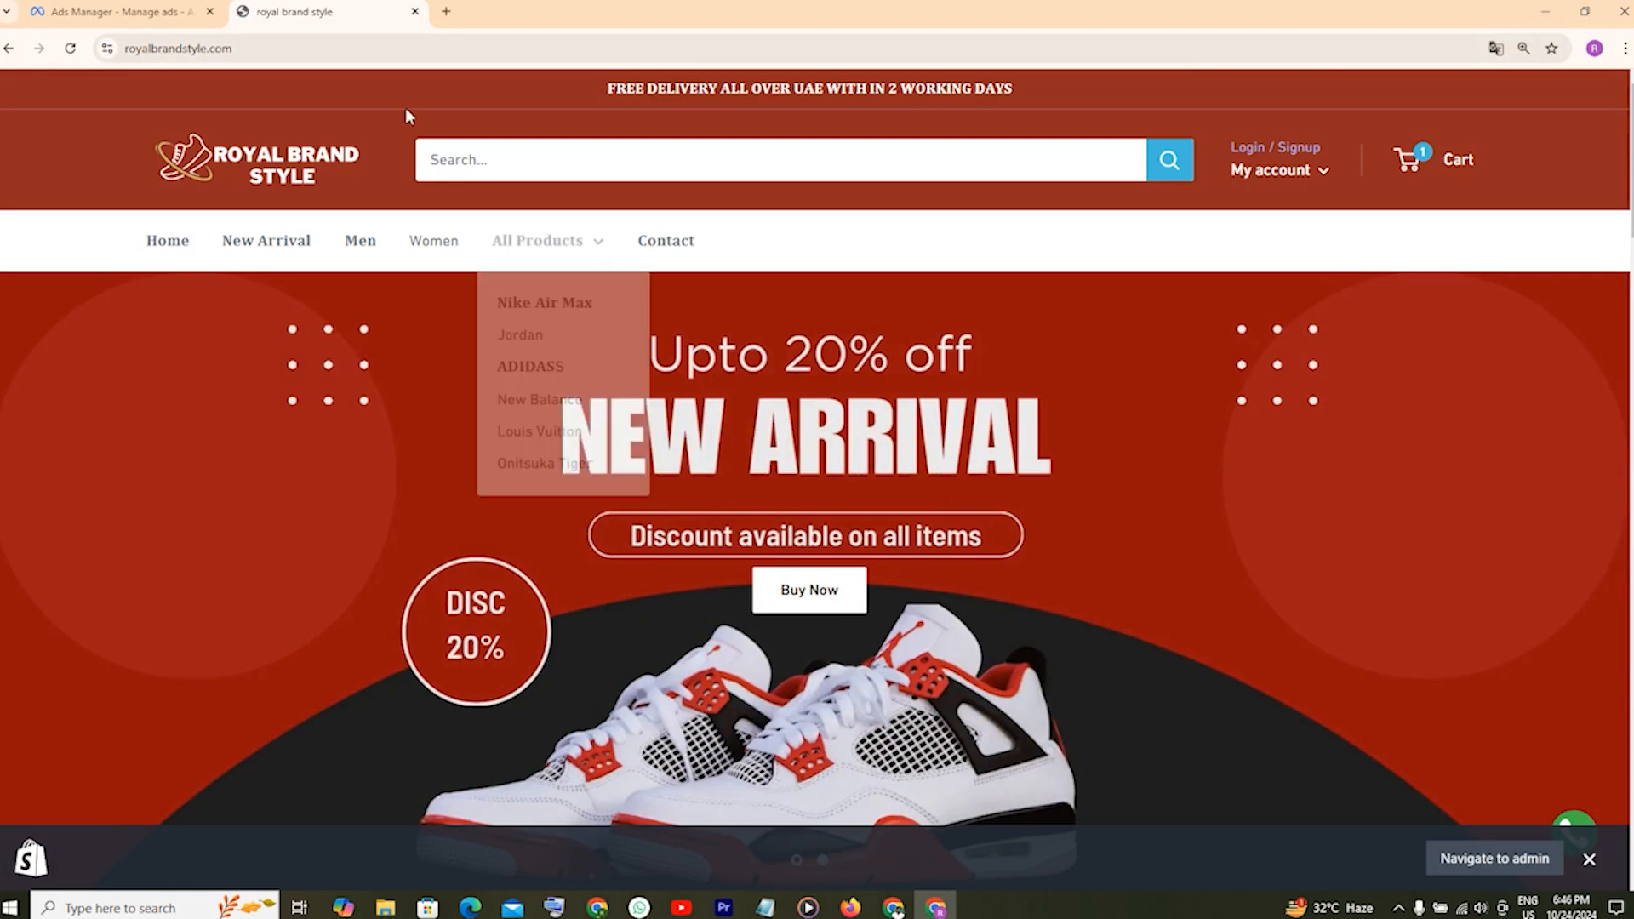
left_click(51, 9)
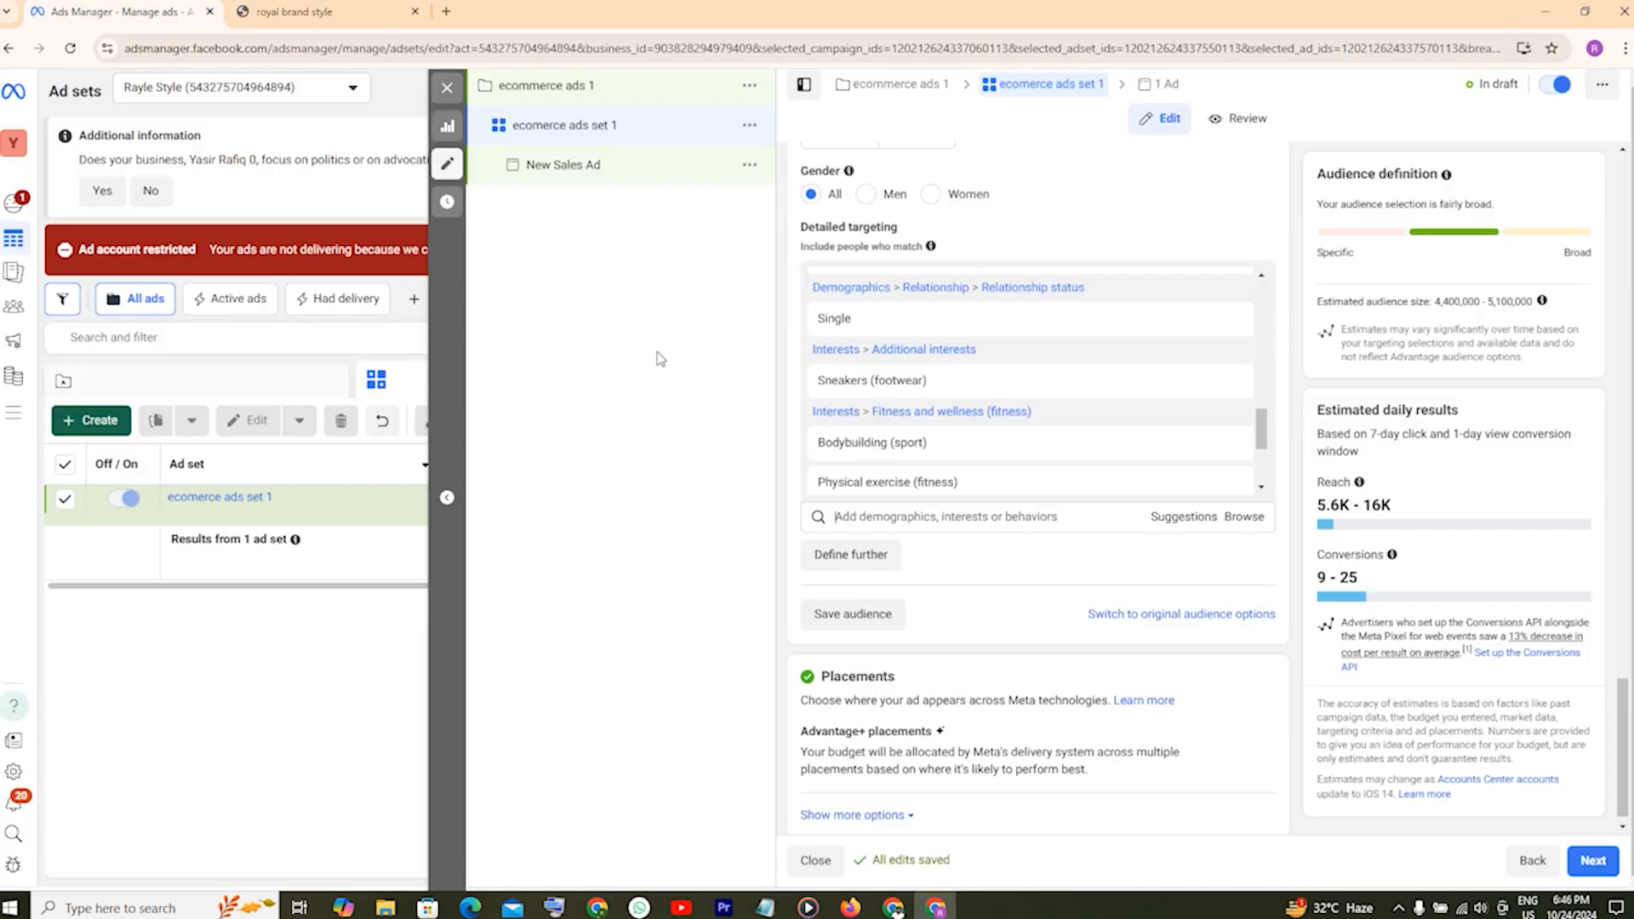
Try to search the detailed targeting for the copied brand name Nike, and clear the entry.
left_click(836, 517)
type("nike")
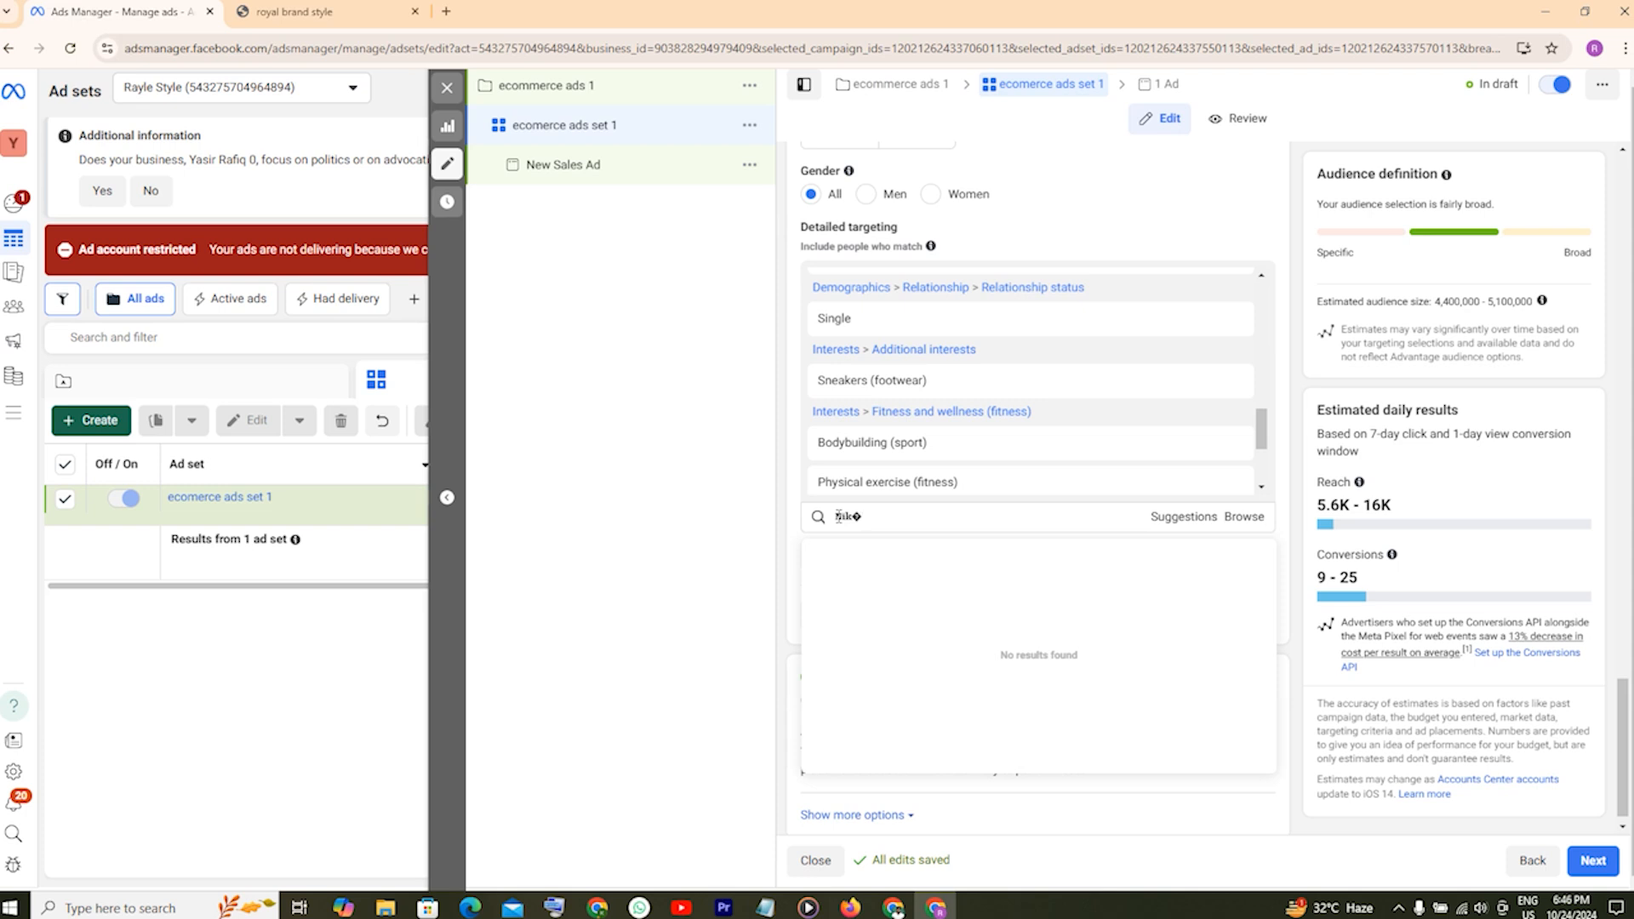
key("BackSpace")
key("BackSpace")
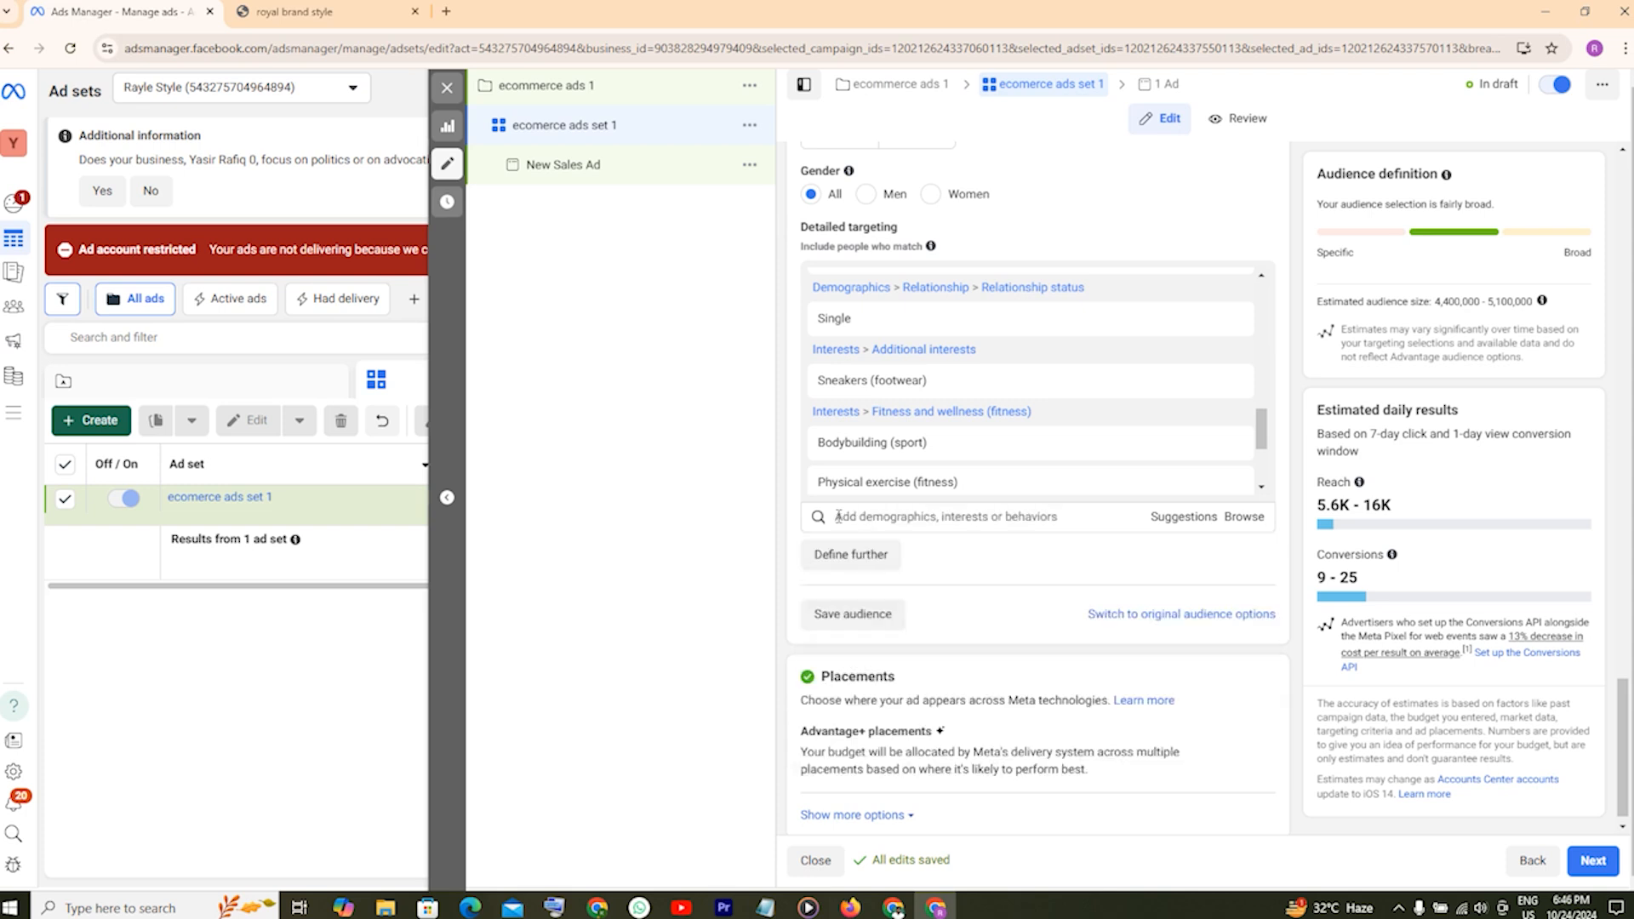
Add the interests Nike, Inc. (footwear) and Nike Air Max (footwear) to the detailed targeting, taking the second name from the Notepad brand list.
type("a")
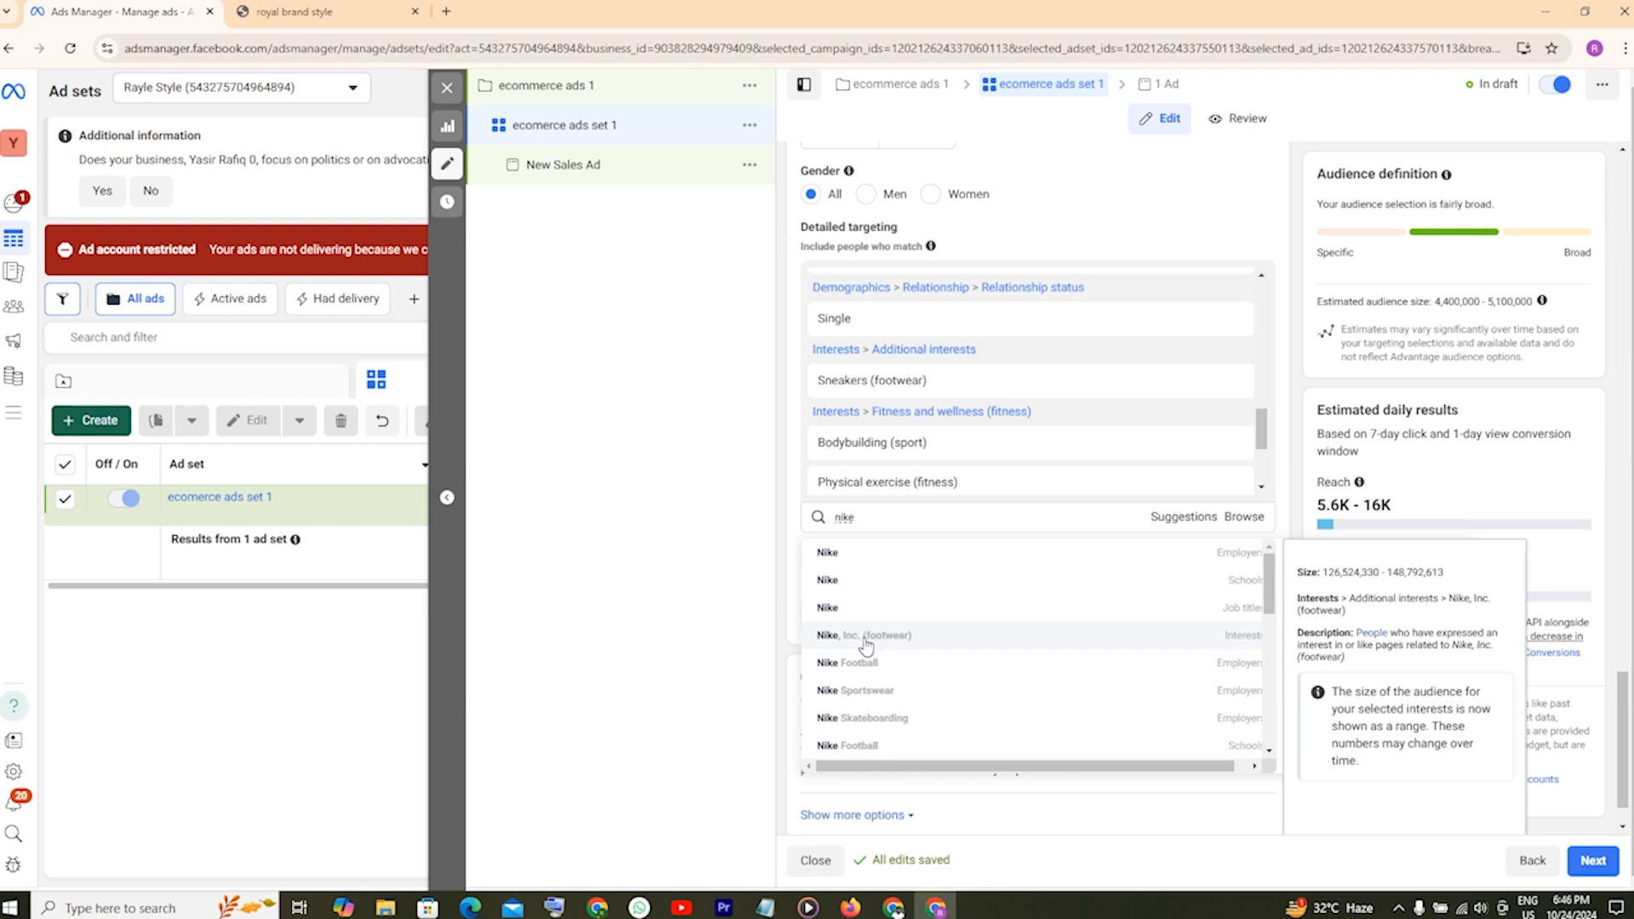
left_click(866, 644)
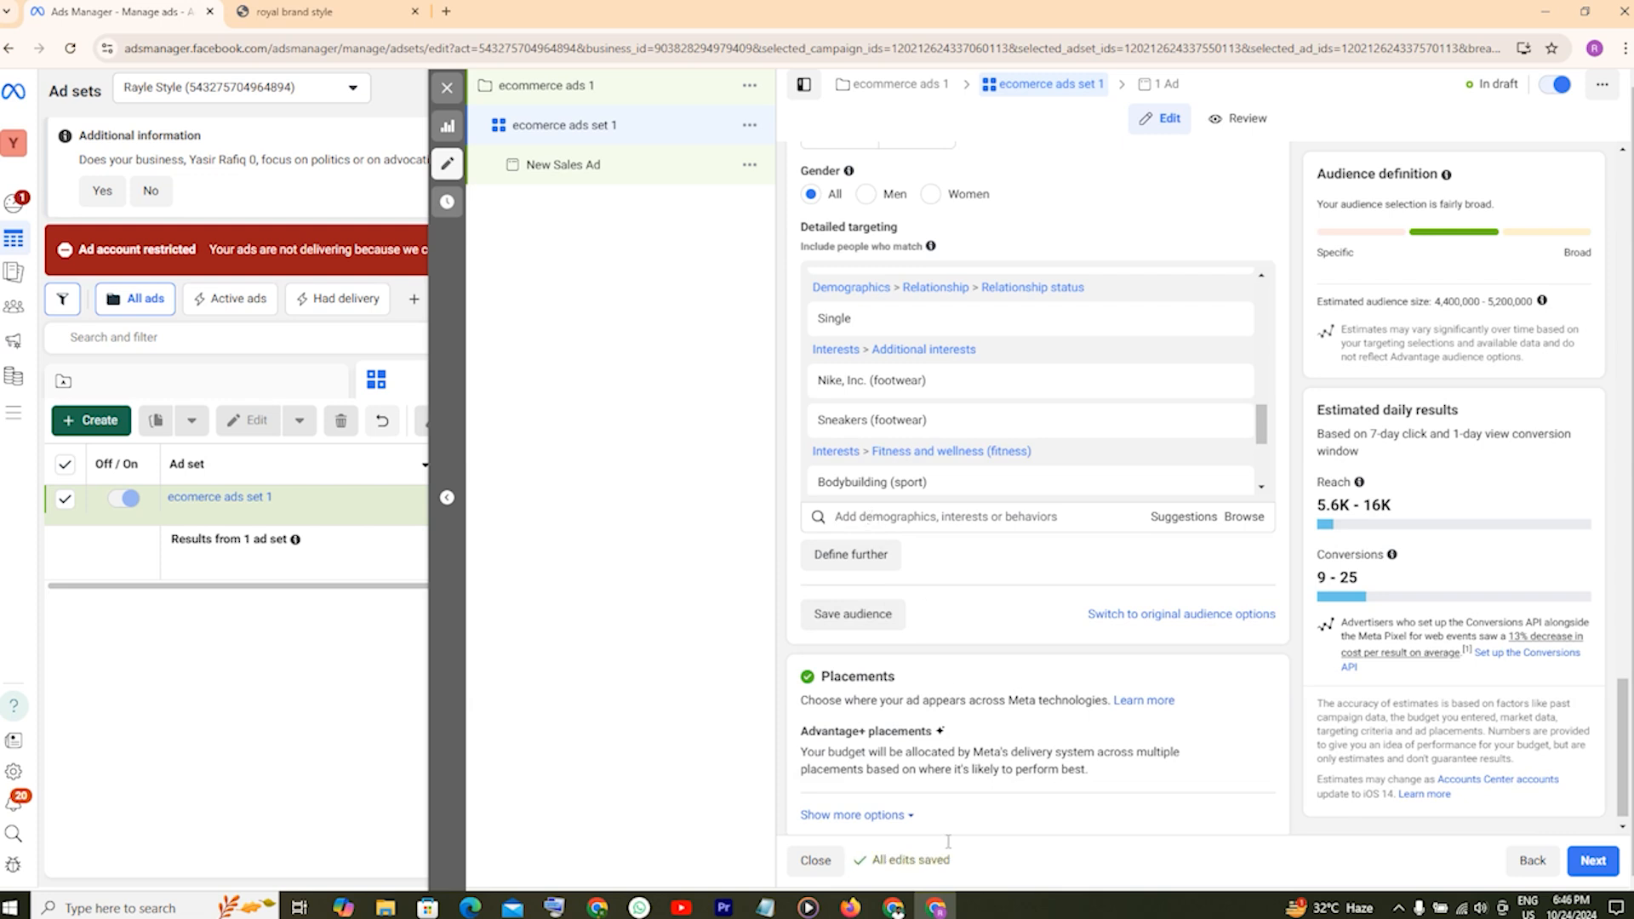
left_click(765, 907)
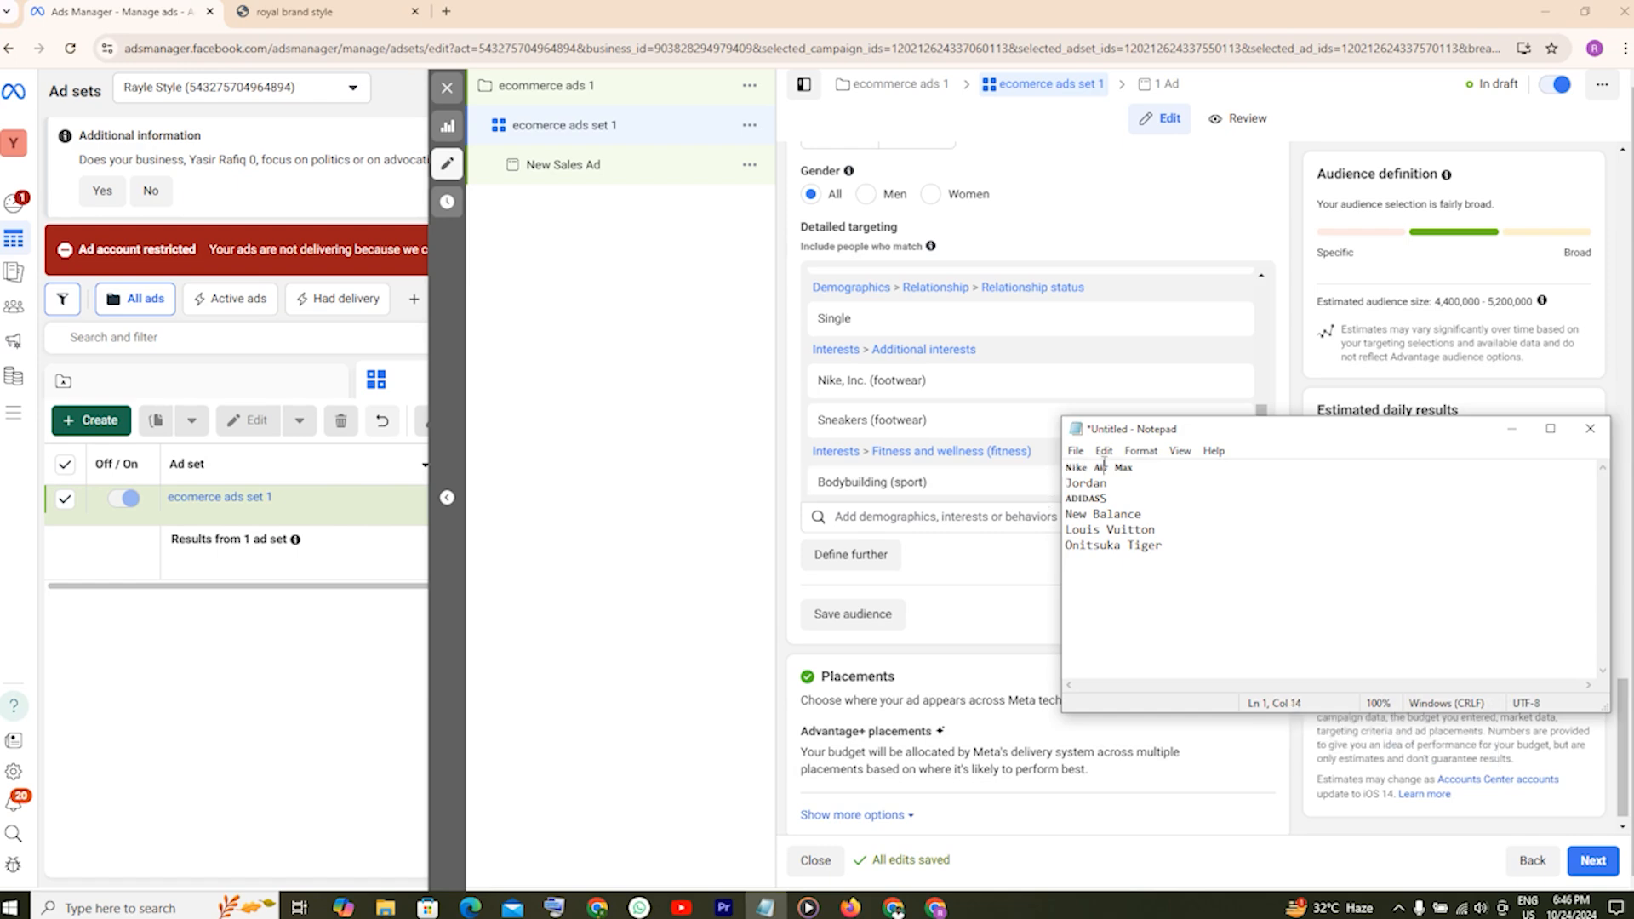
left_click_drag(1069, 466, 1138, 462)
left_click(902, 517)
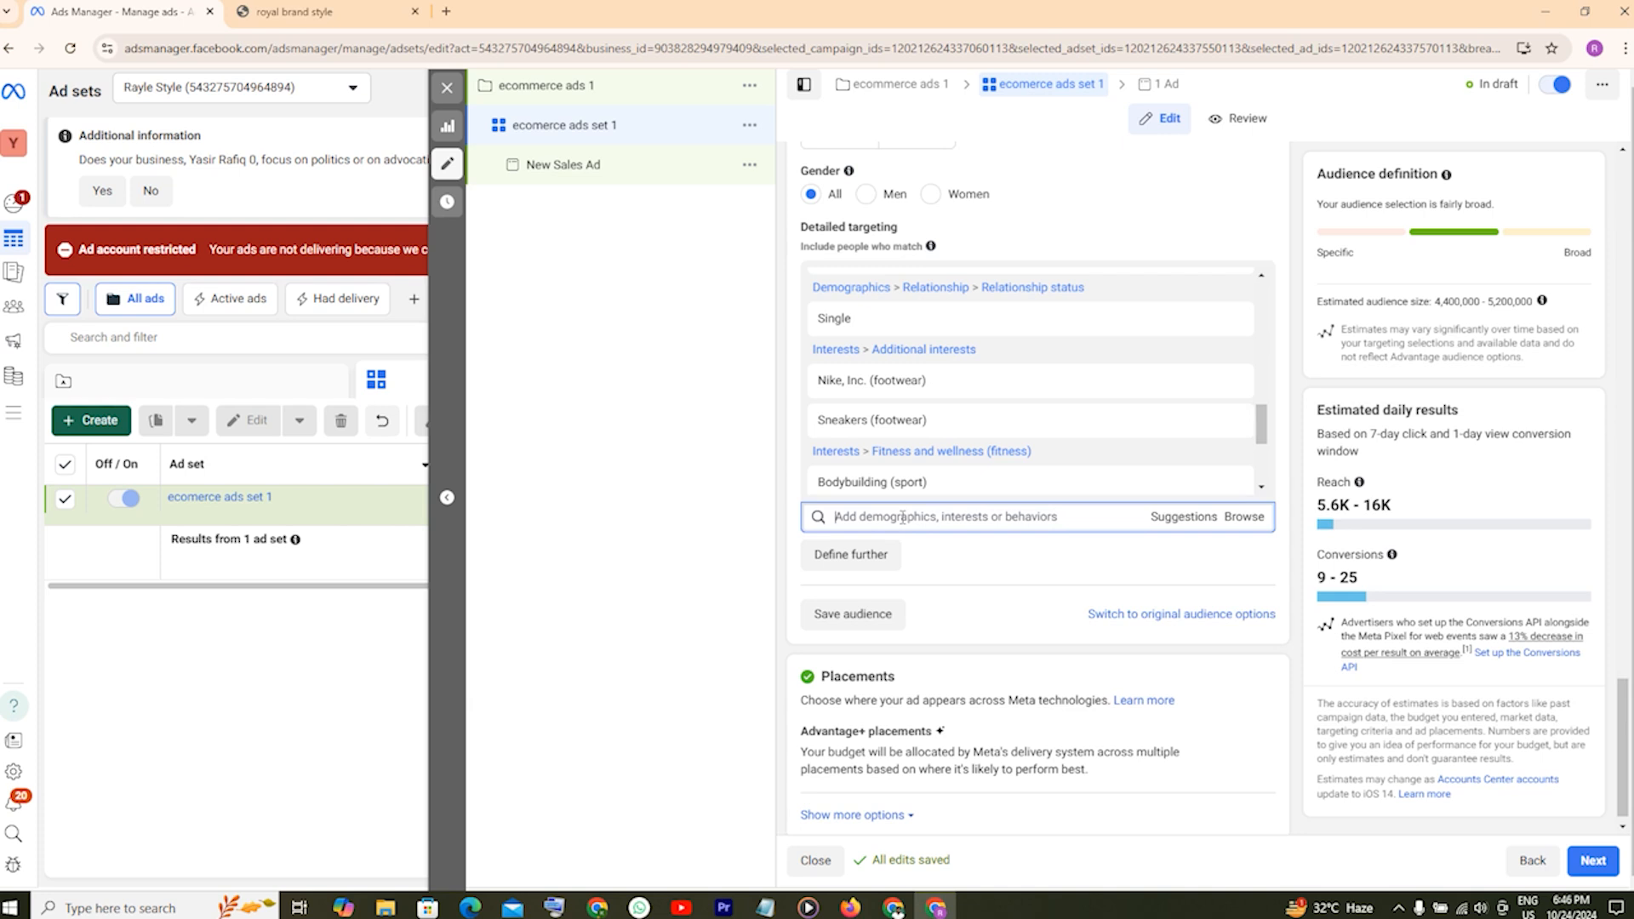
key("ctrl+v")
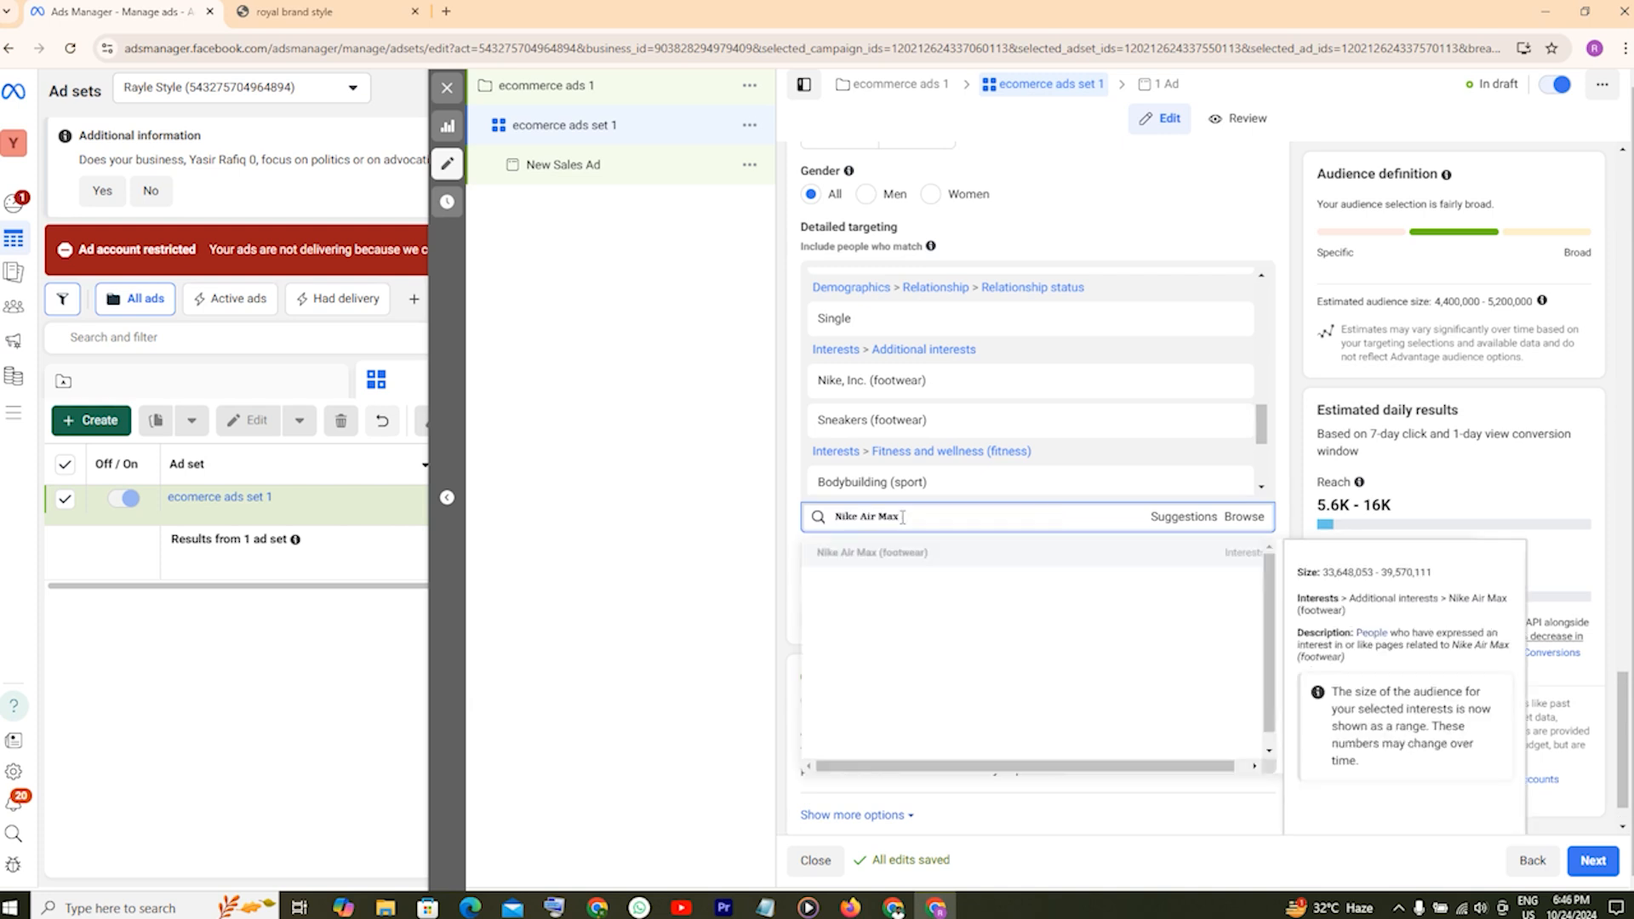
left_click(869, 555)
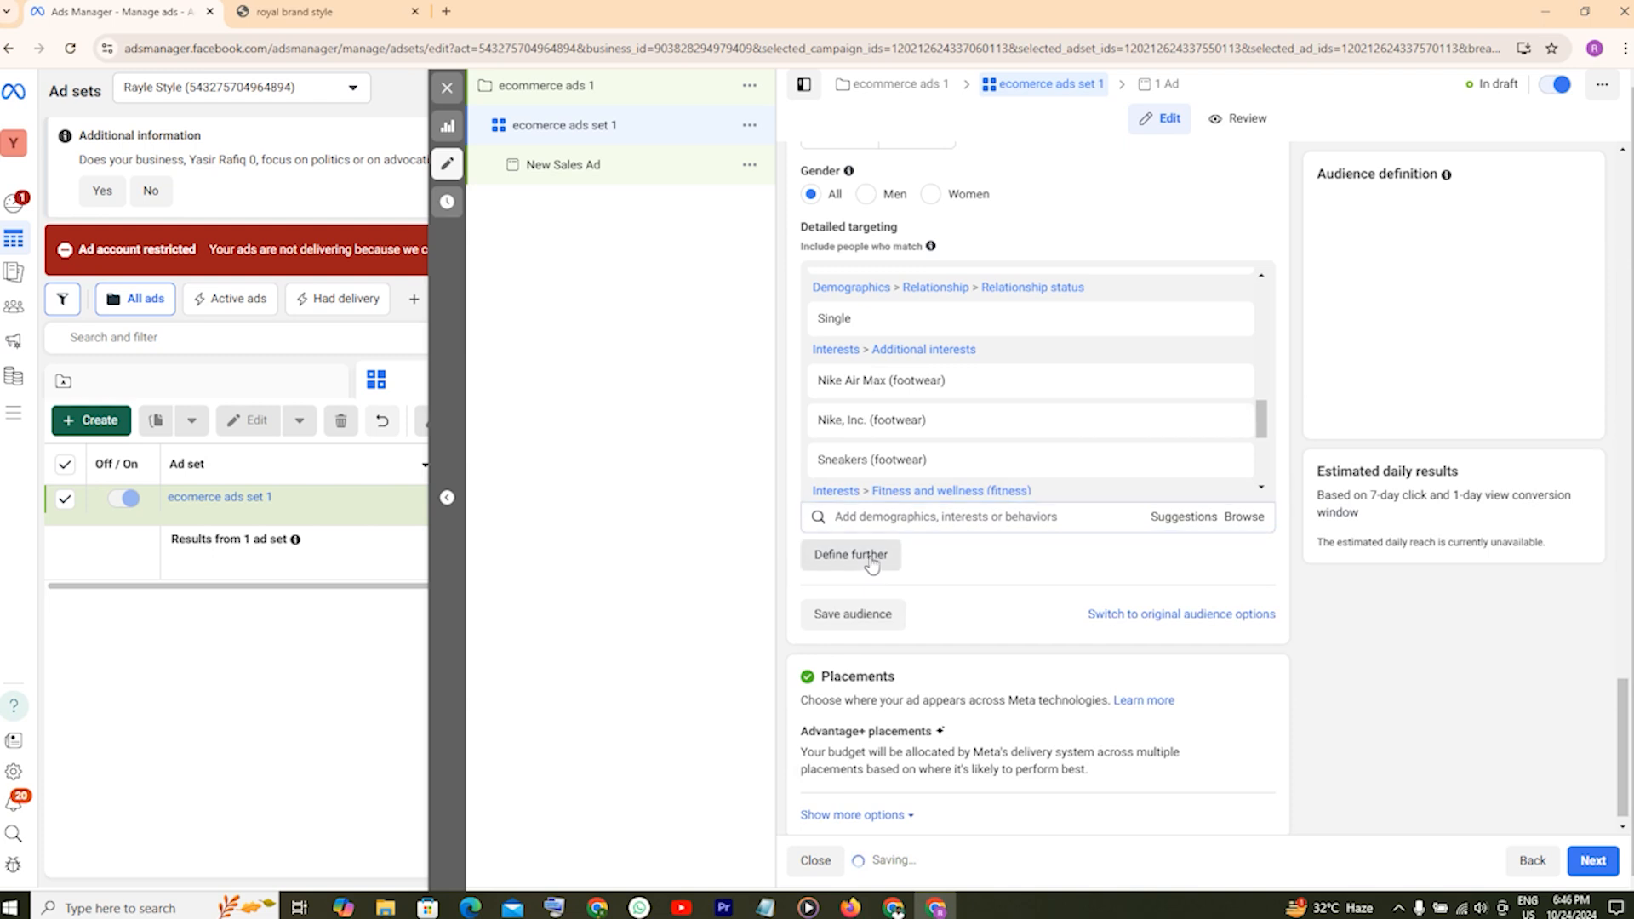
Copy Jordan from the Notepad brand list, search the detailed targeting for it and include the interest Air Jordan (sporting goods).
key("alt+Tab")
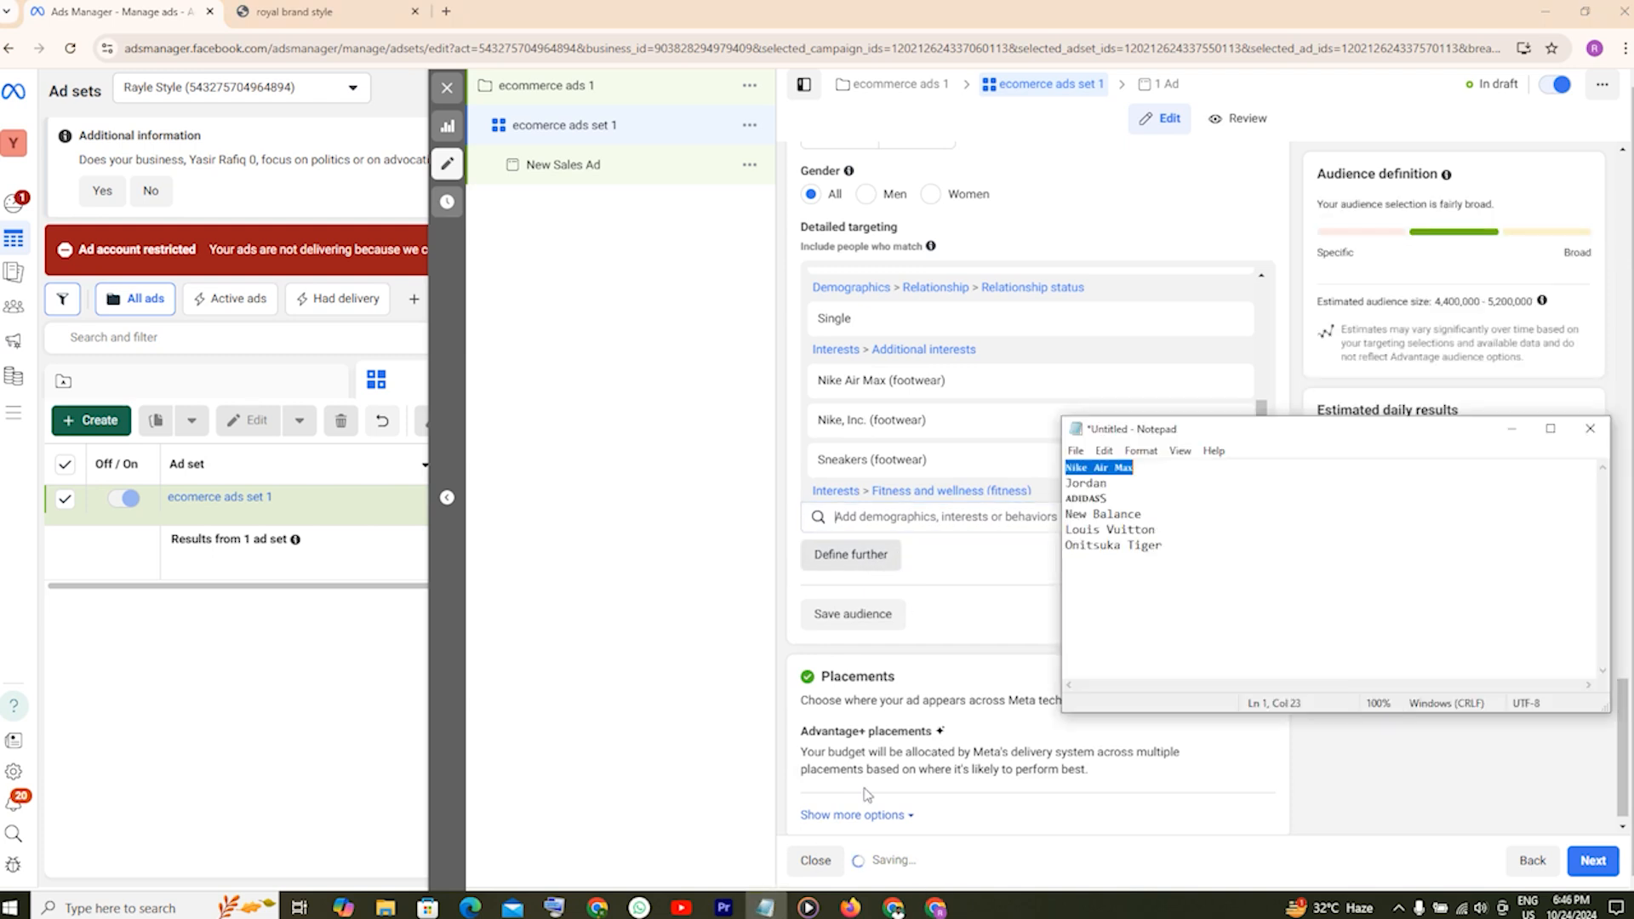
mouse_move(1107, 483)
left_mouse_down()
mouse_move(1067, 482)
mouse_move(1108, 482)
left_mouse_up()
left_click(1079, 483)
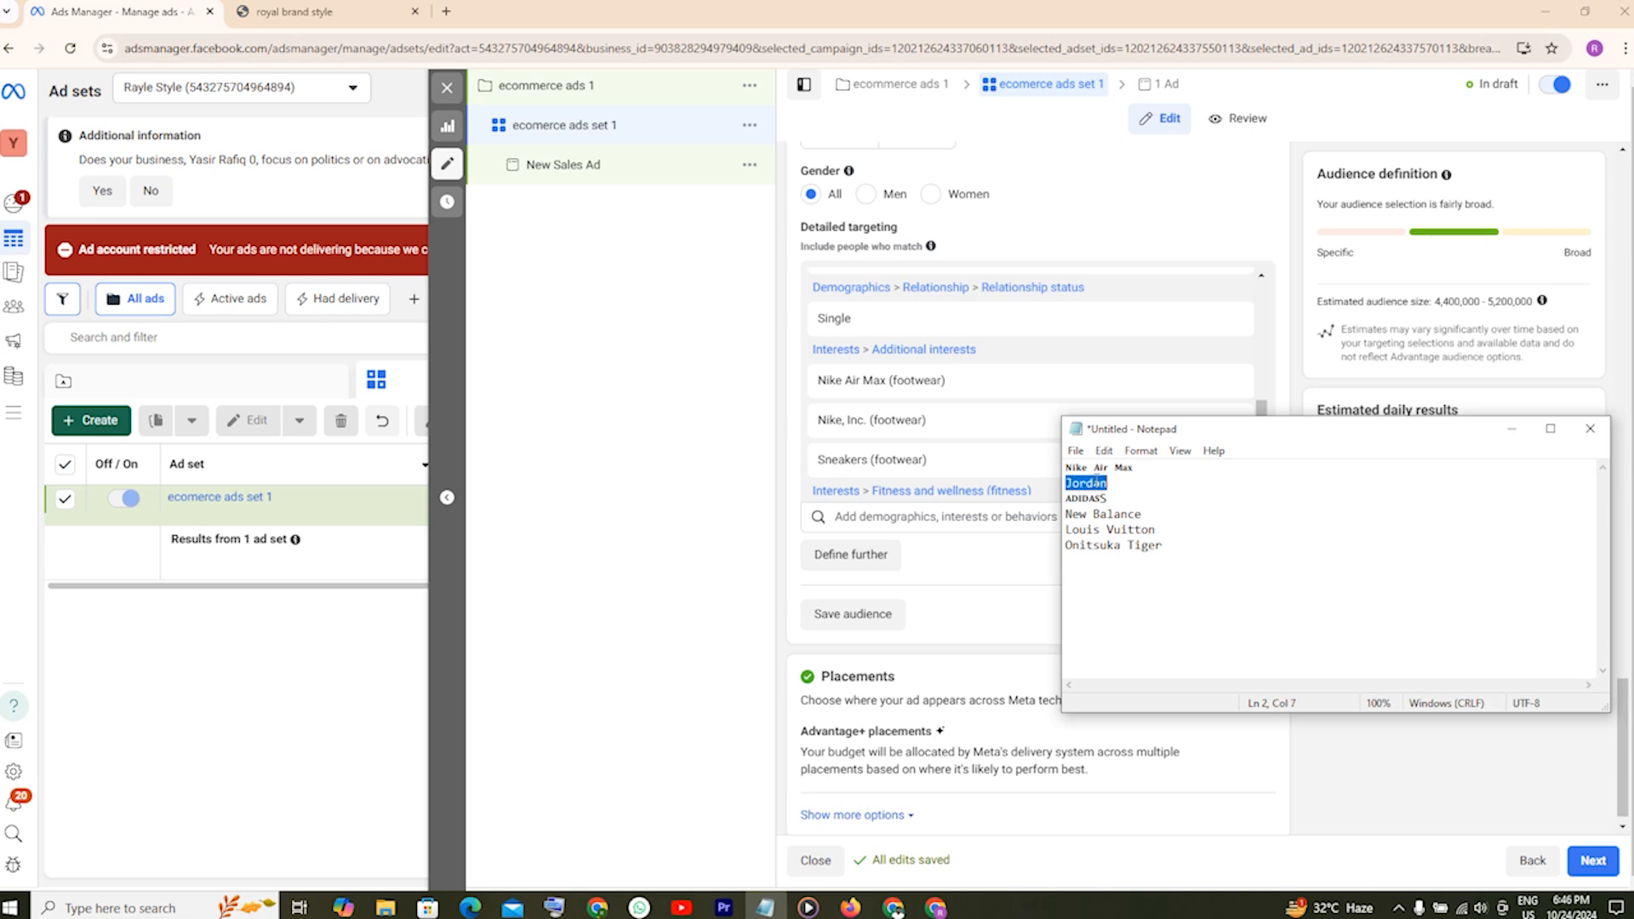
right_click(1100, 480)
left_click(1132, 531)
double_click(1132, 529)
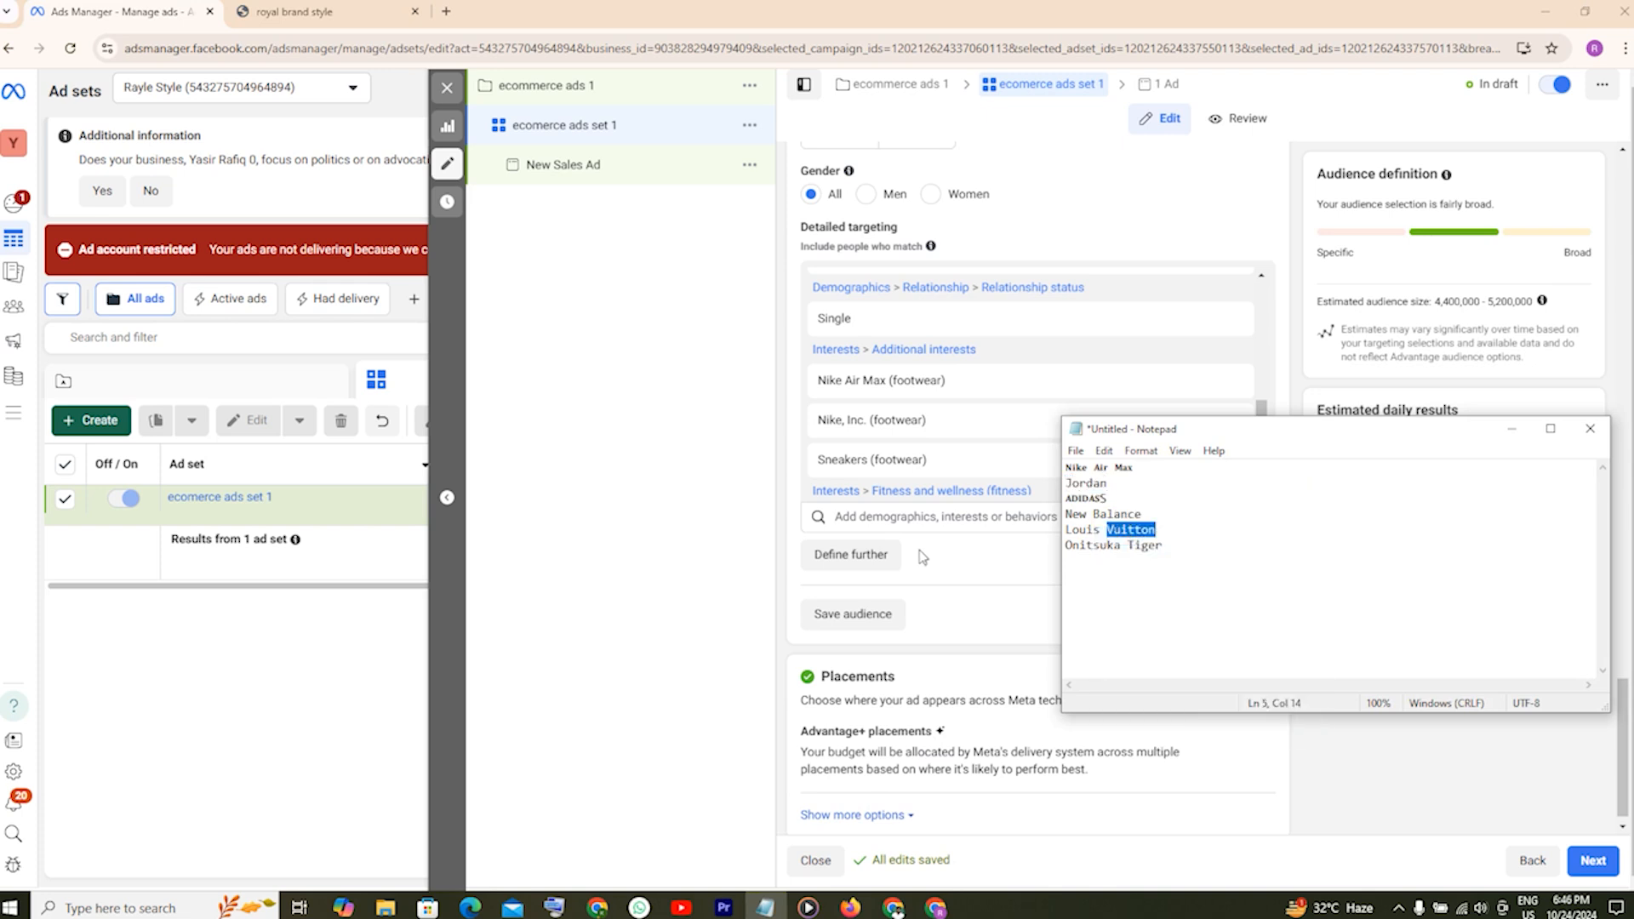
left_click(877, 517)
key("ctrl+v")
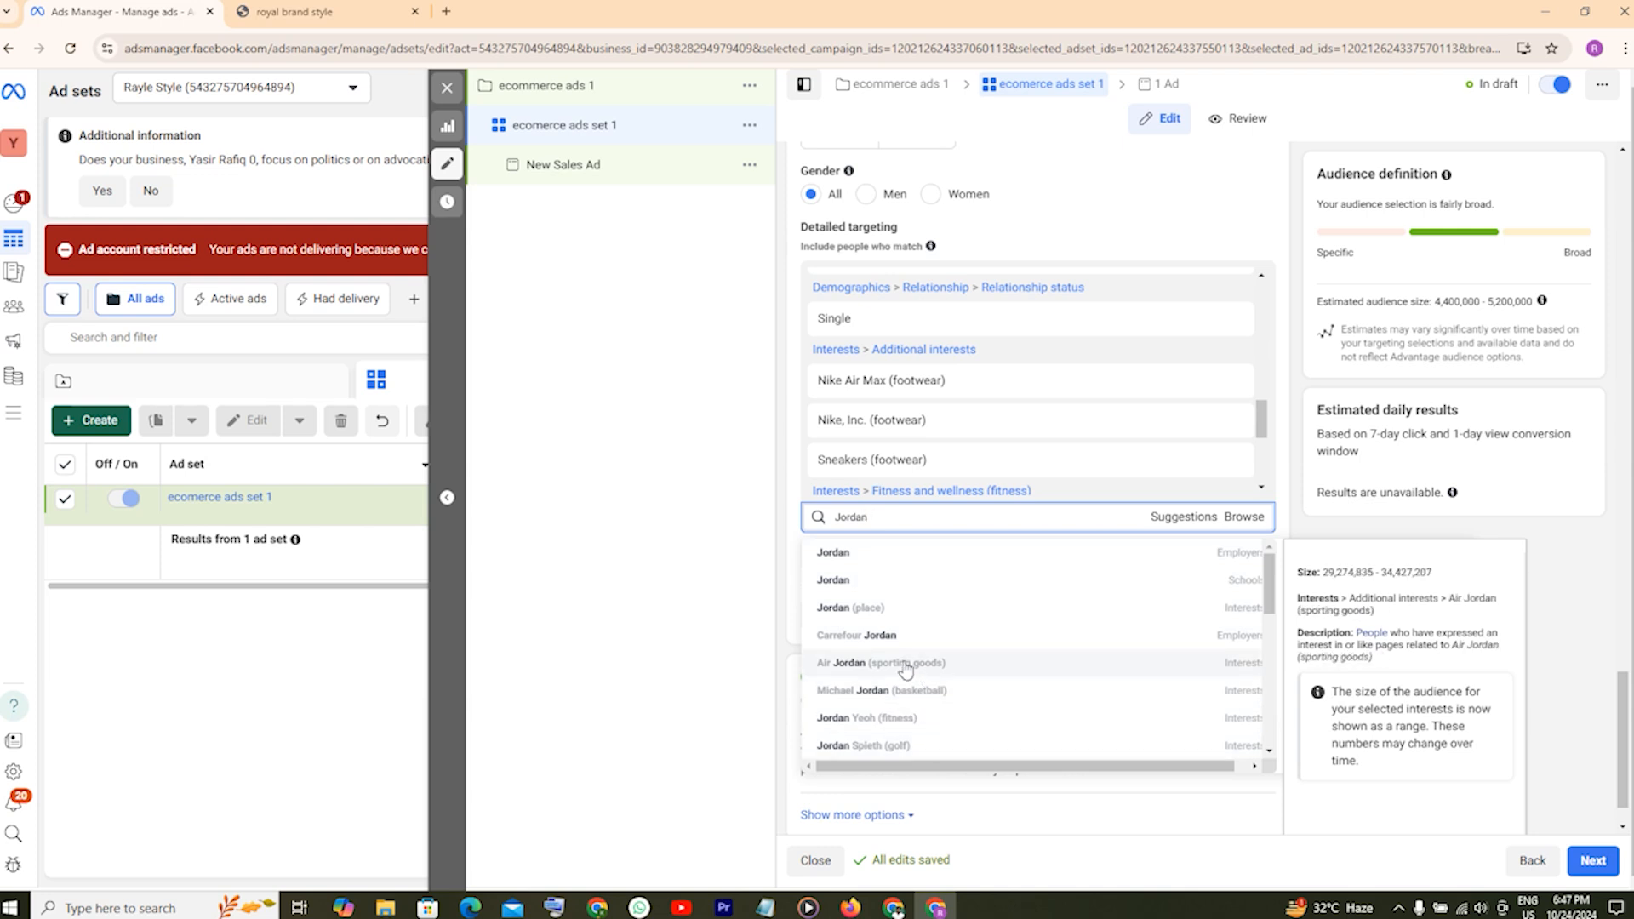
left_click(851, 665)
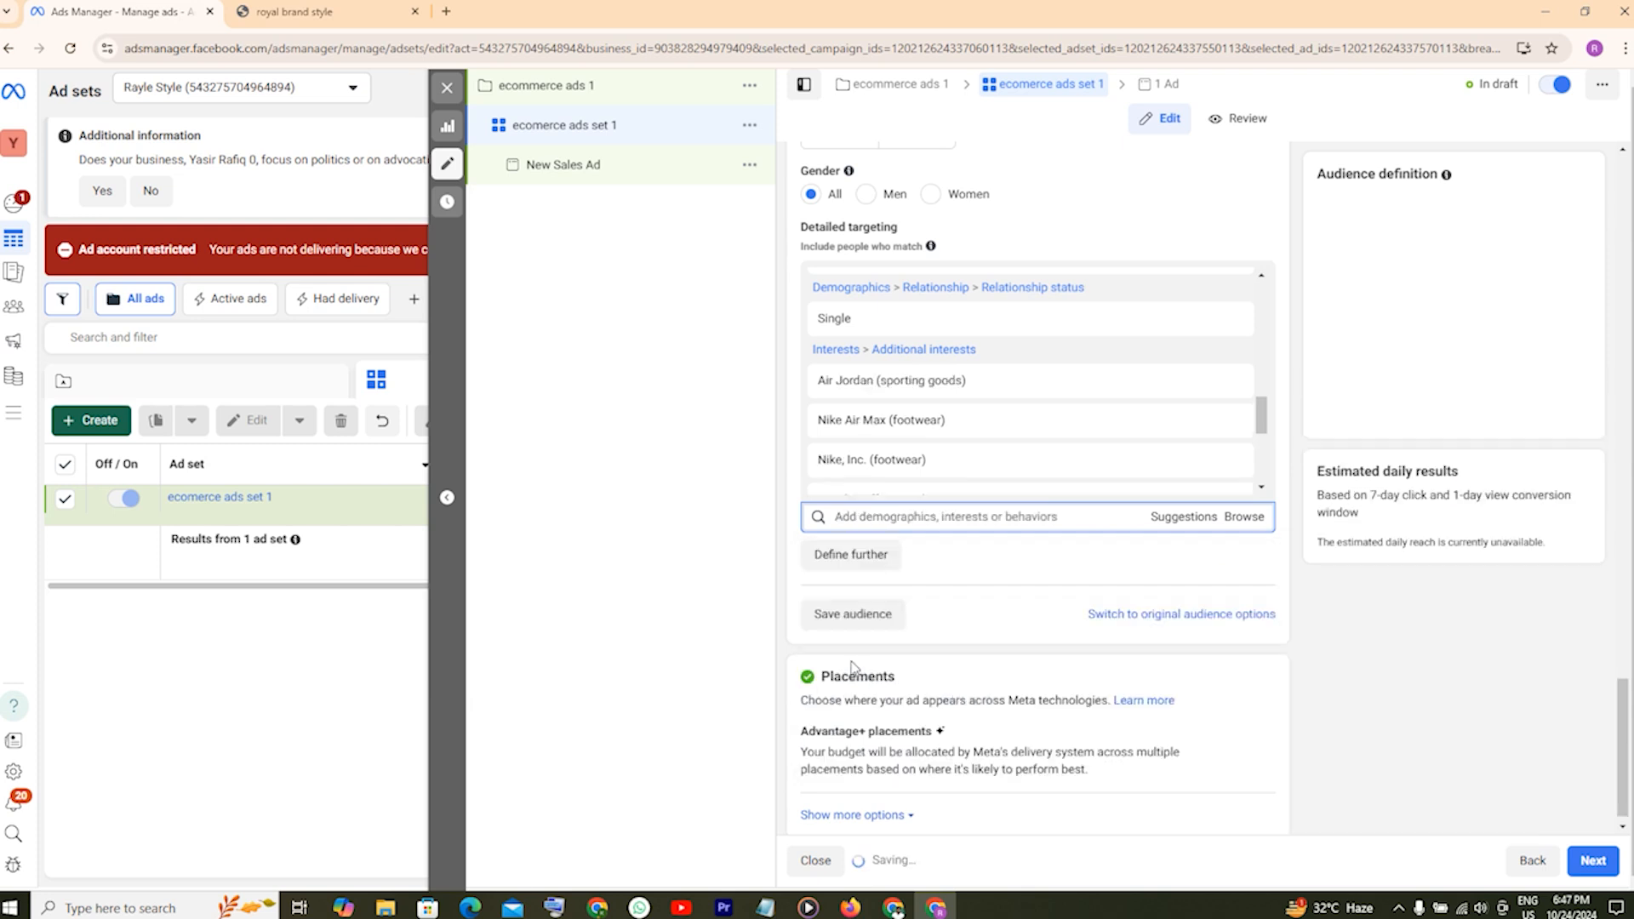
Copy the brand name ADIDAS from the Notepad list and switch back to the ad set in Ads Manager.
left_click(765, 908)
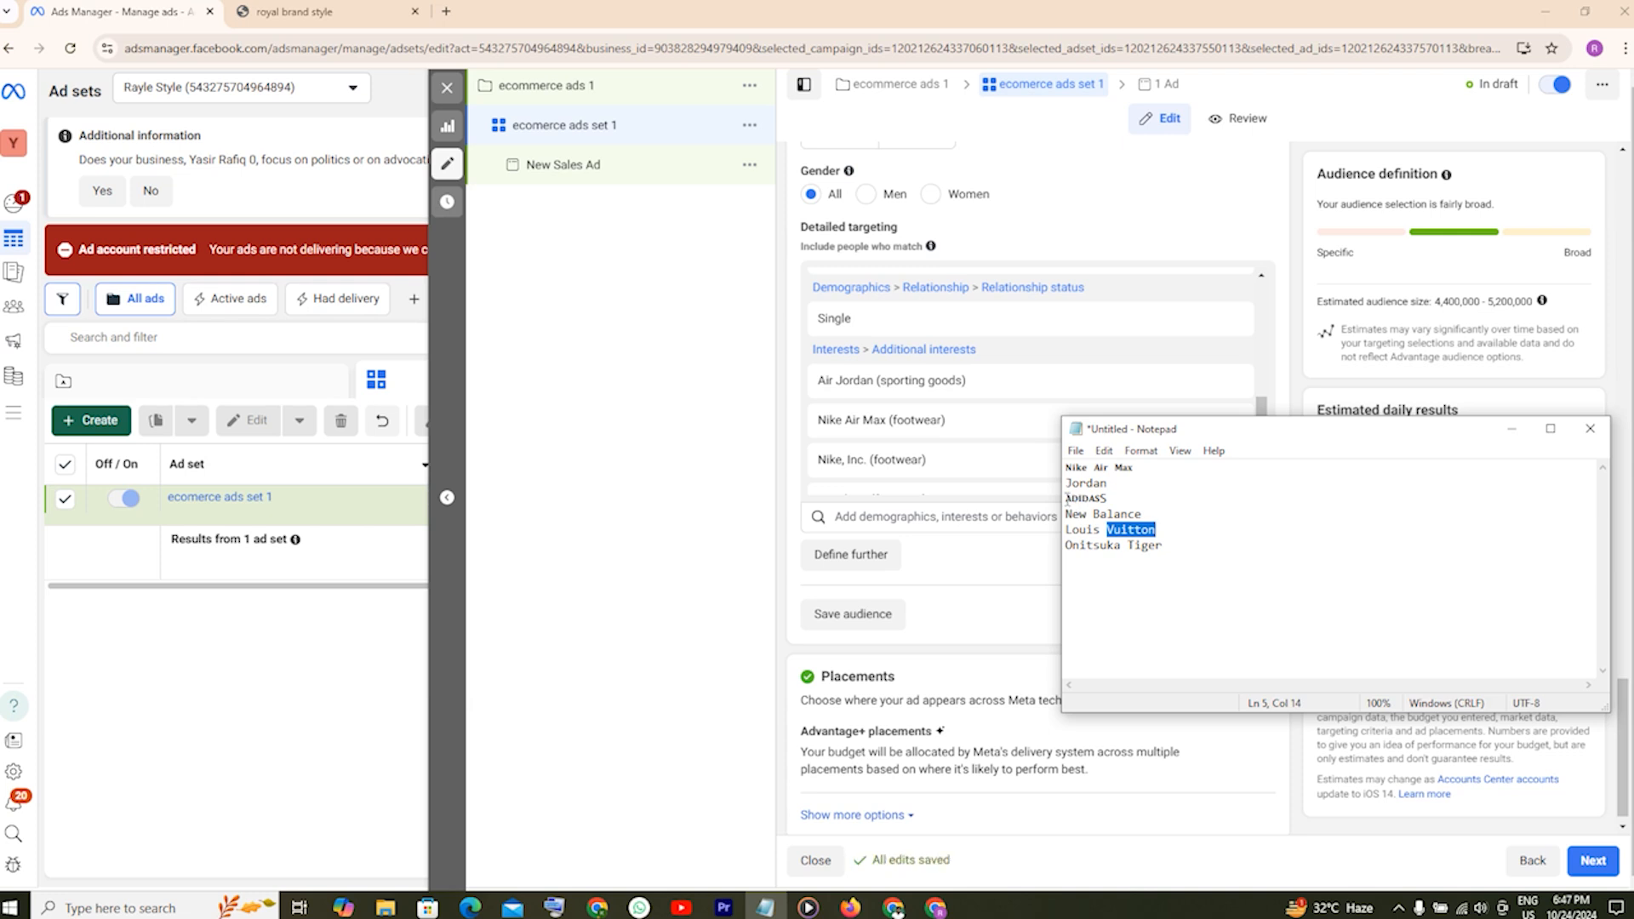
left_click_drag(1067, 498, 1099, 498)
right_click(1083, 500)
left_click(1132, 556)
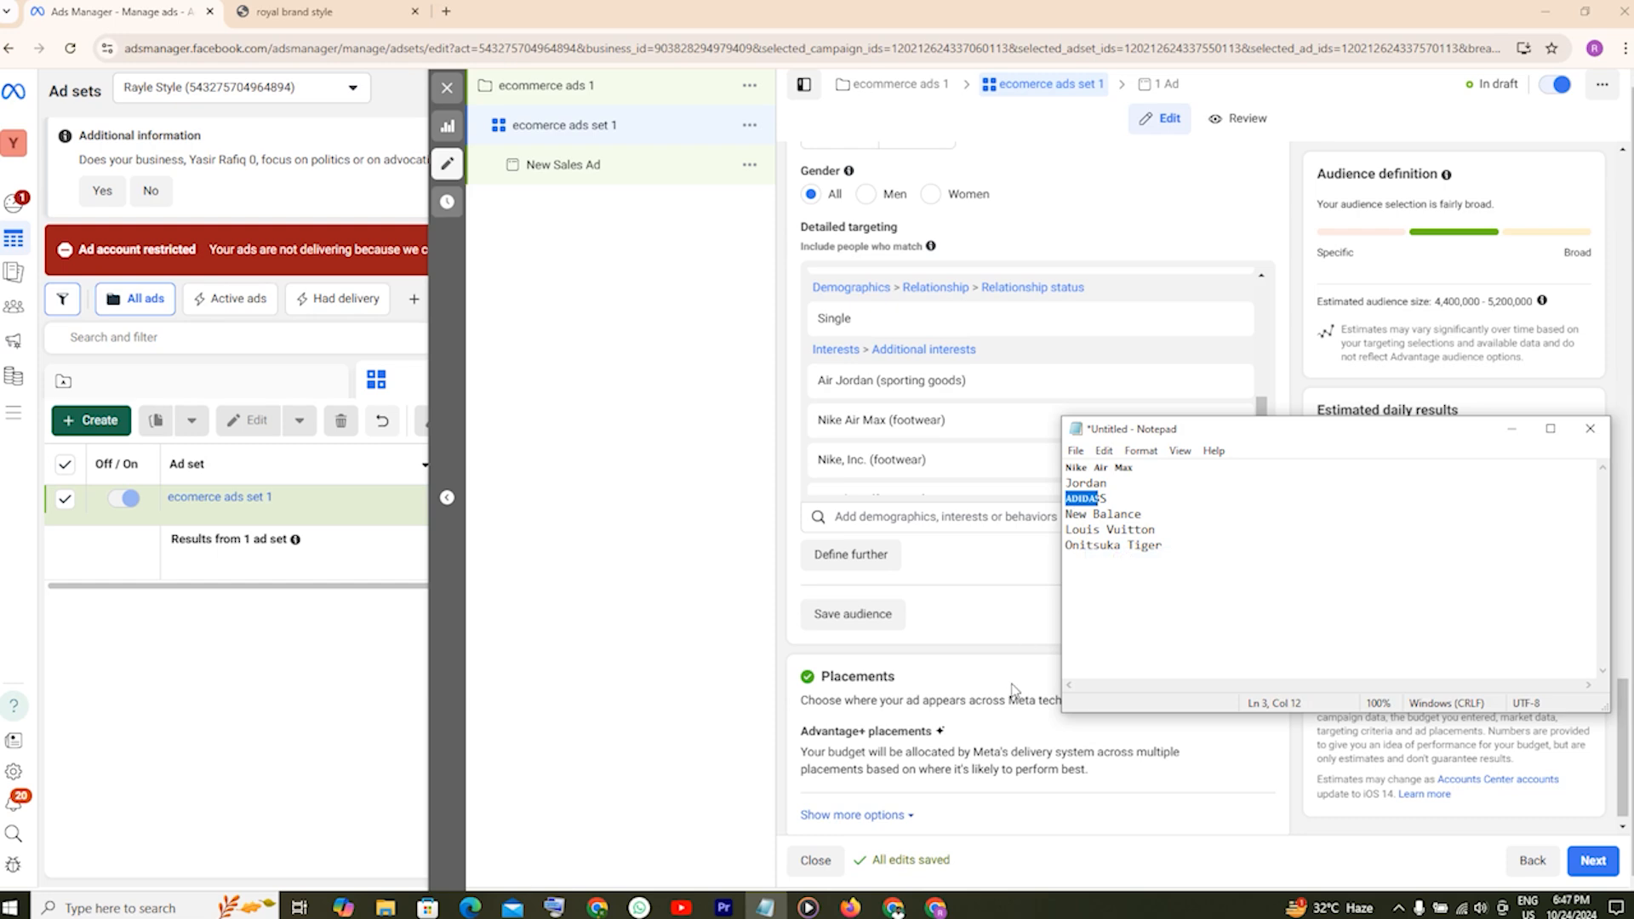
left_click(897, 912)
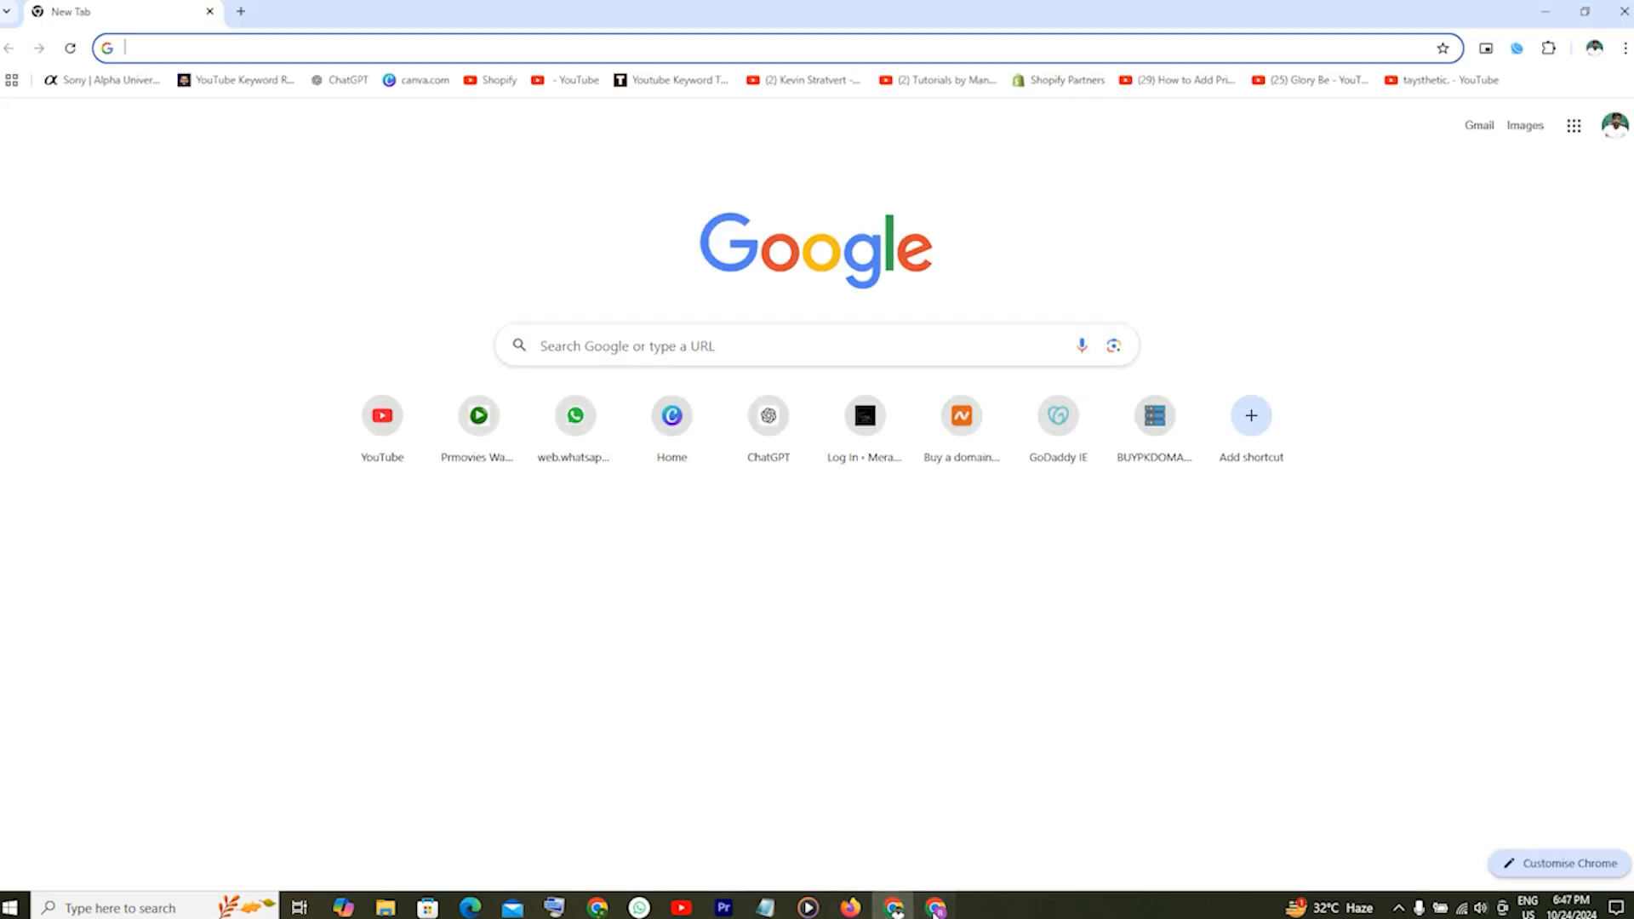
left_click(936, 908)
Try to search the detailed targeting for the copied brand name ADIDAS, retype its last letter, and clear the entry.
left_click(878, 530)
left_click(873, 516)
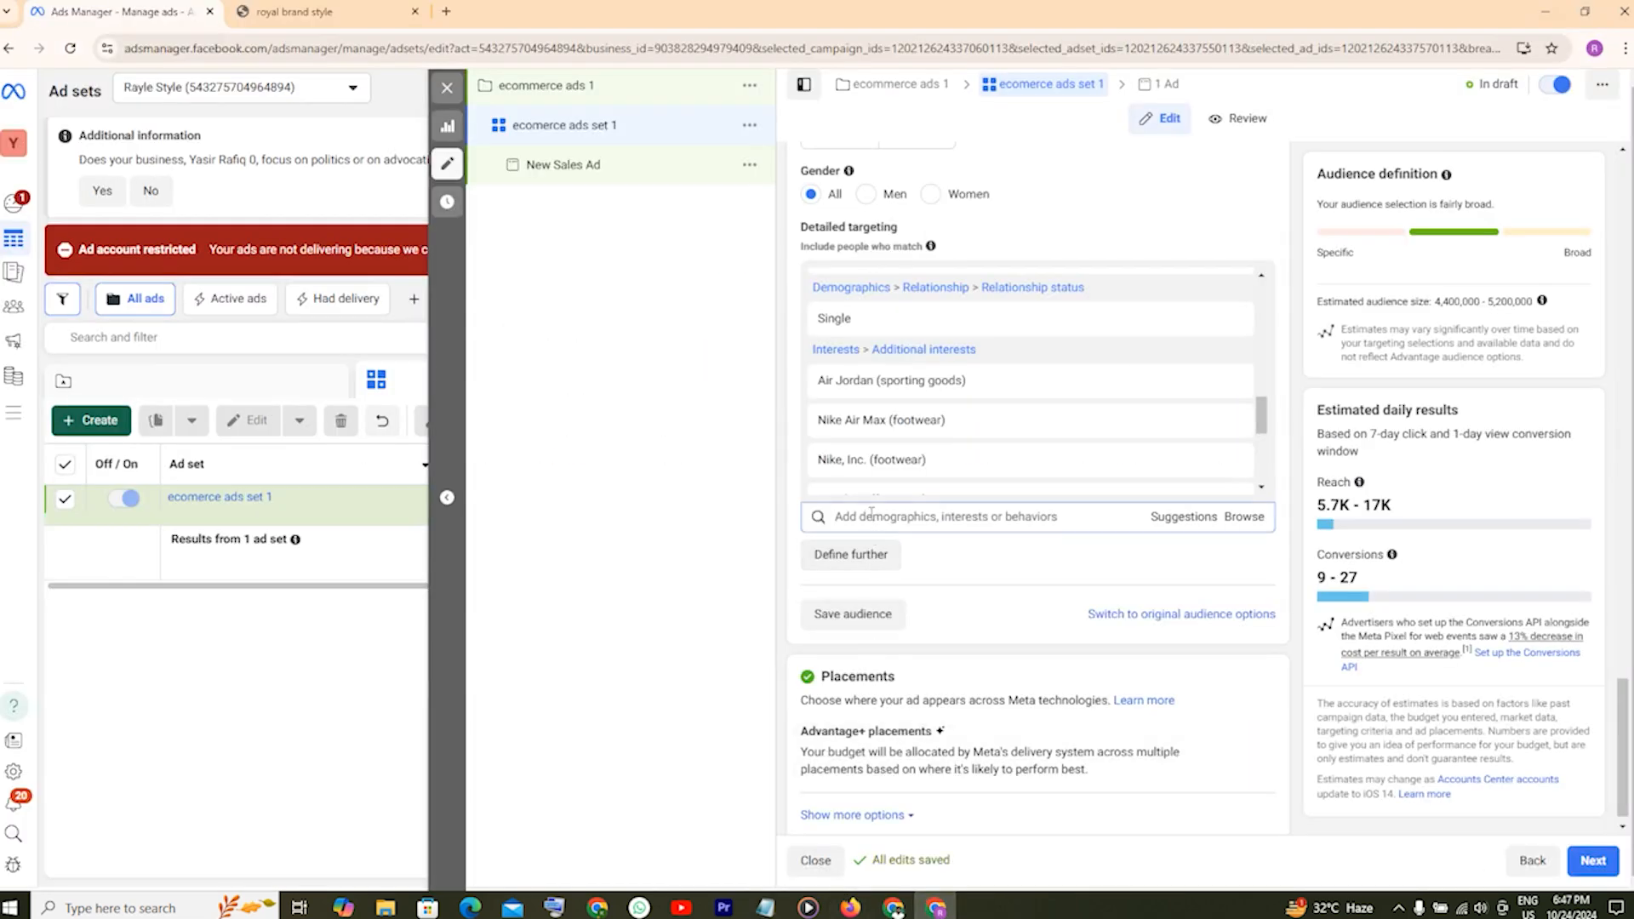
key("ctrl+v")
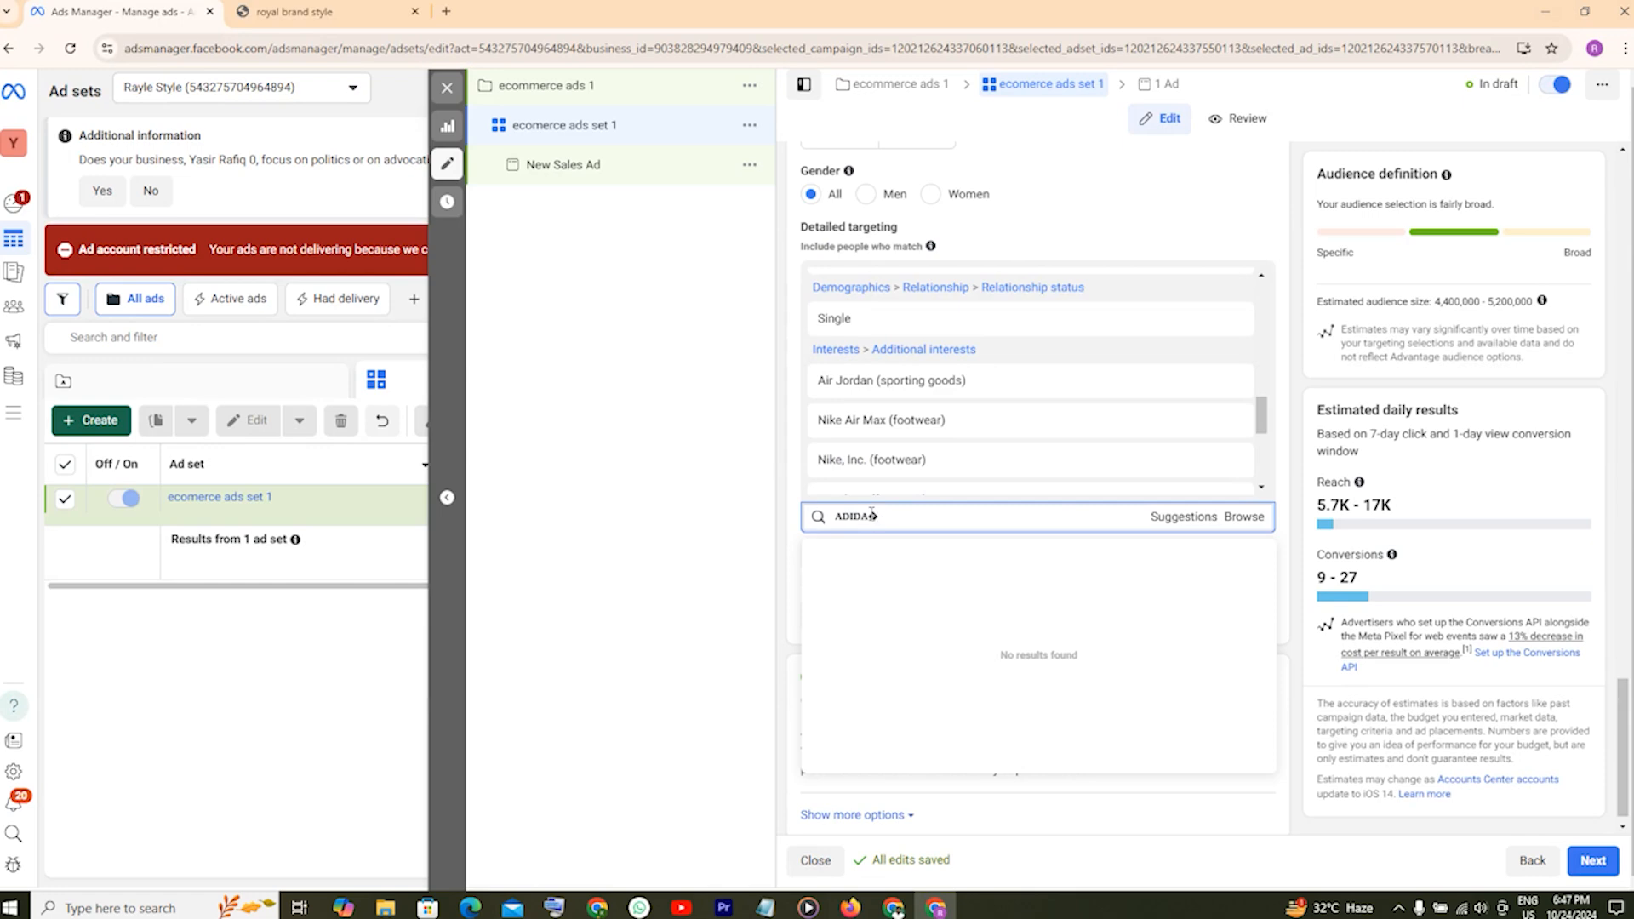
double_click(883, 516)
left_click(884, 515)
key("BackSpace")
type("s")
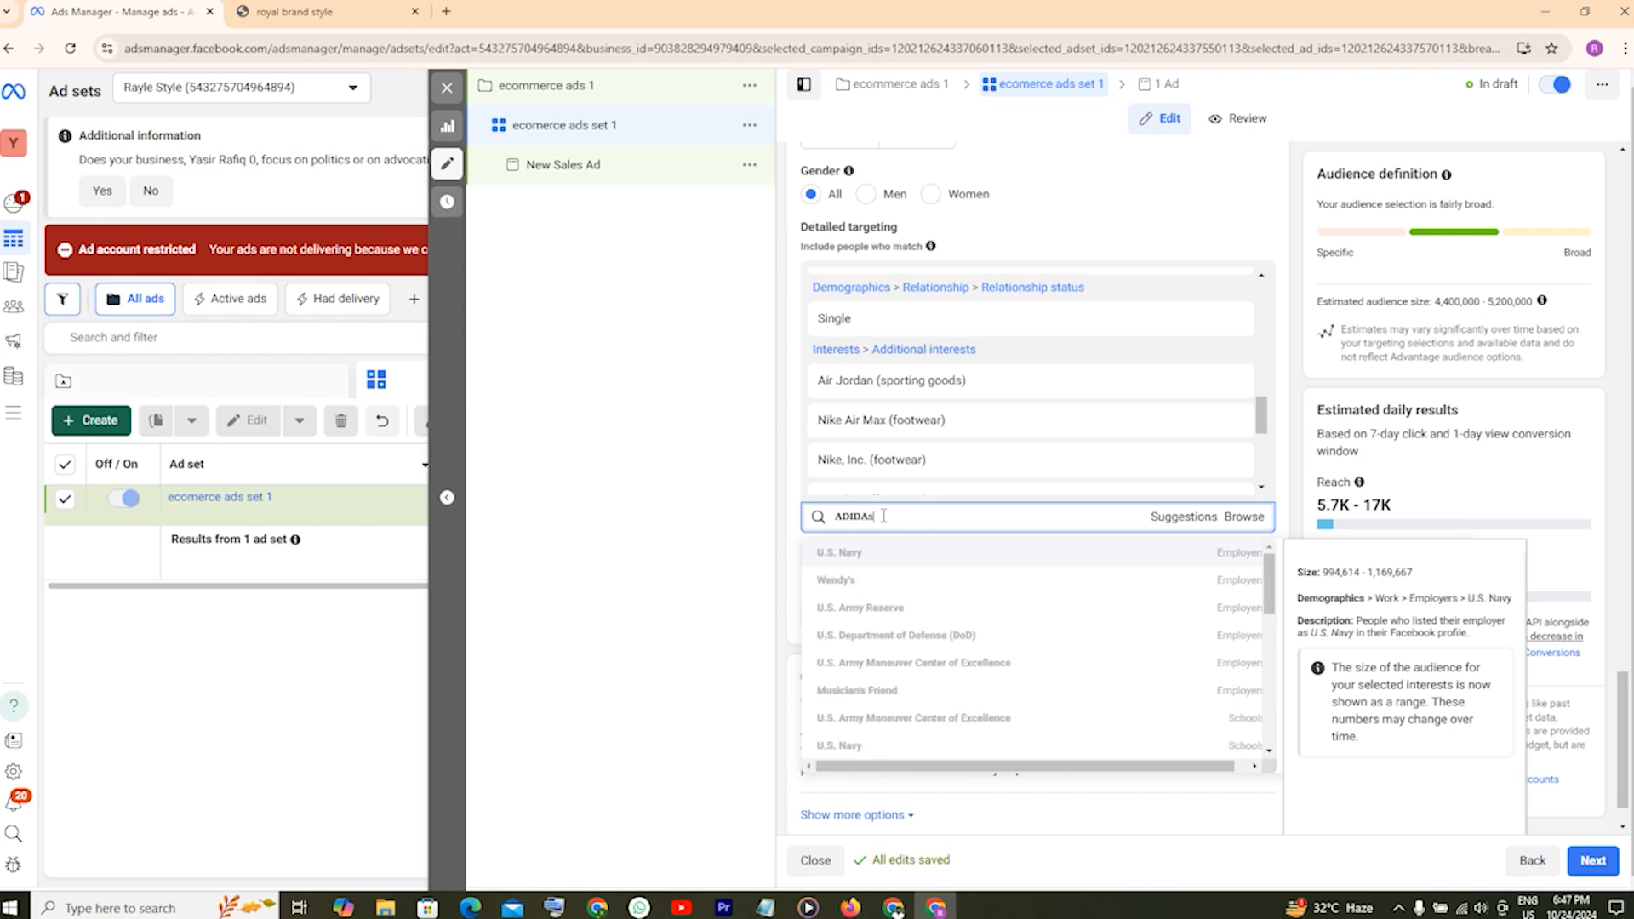
key("BackSpace")
key("BackSpace")
key("BackSpace")
key("BackSpace")
key("BackSpace")
Search the detailed targeting for "adidas" and include the interest Nike & Adidas.
type("a")
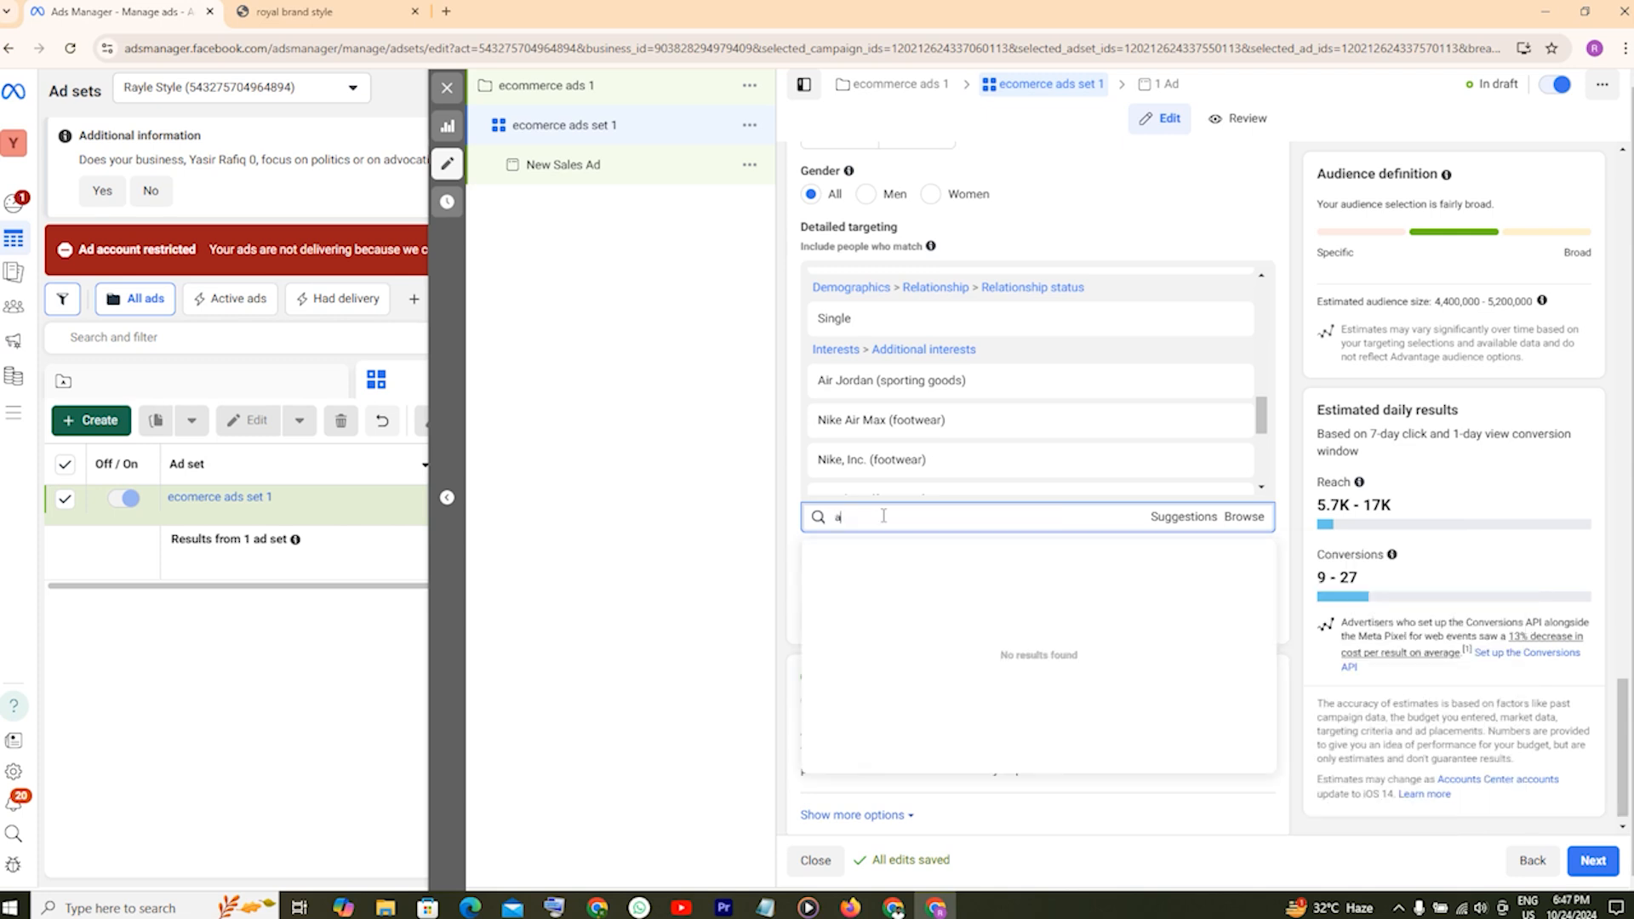
type("didas")
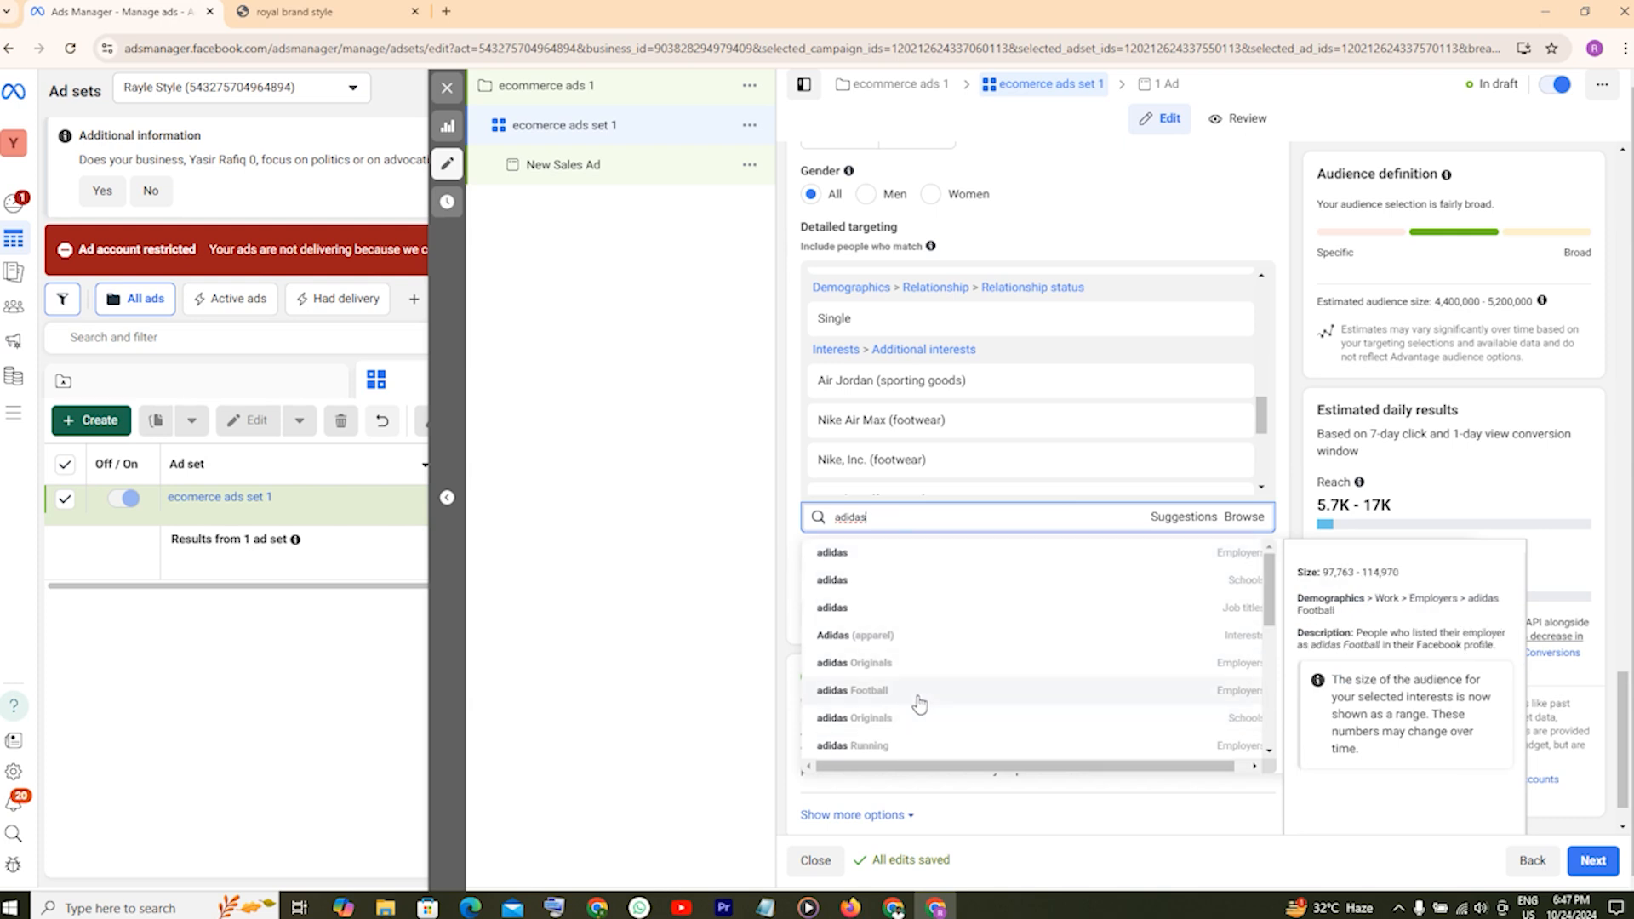
scroll(923, 687, "down", 1)
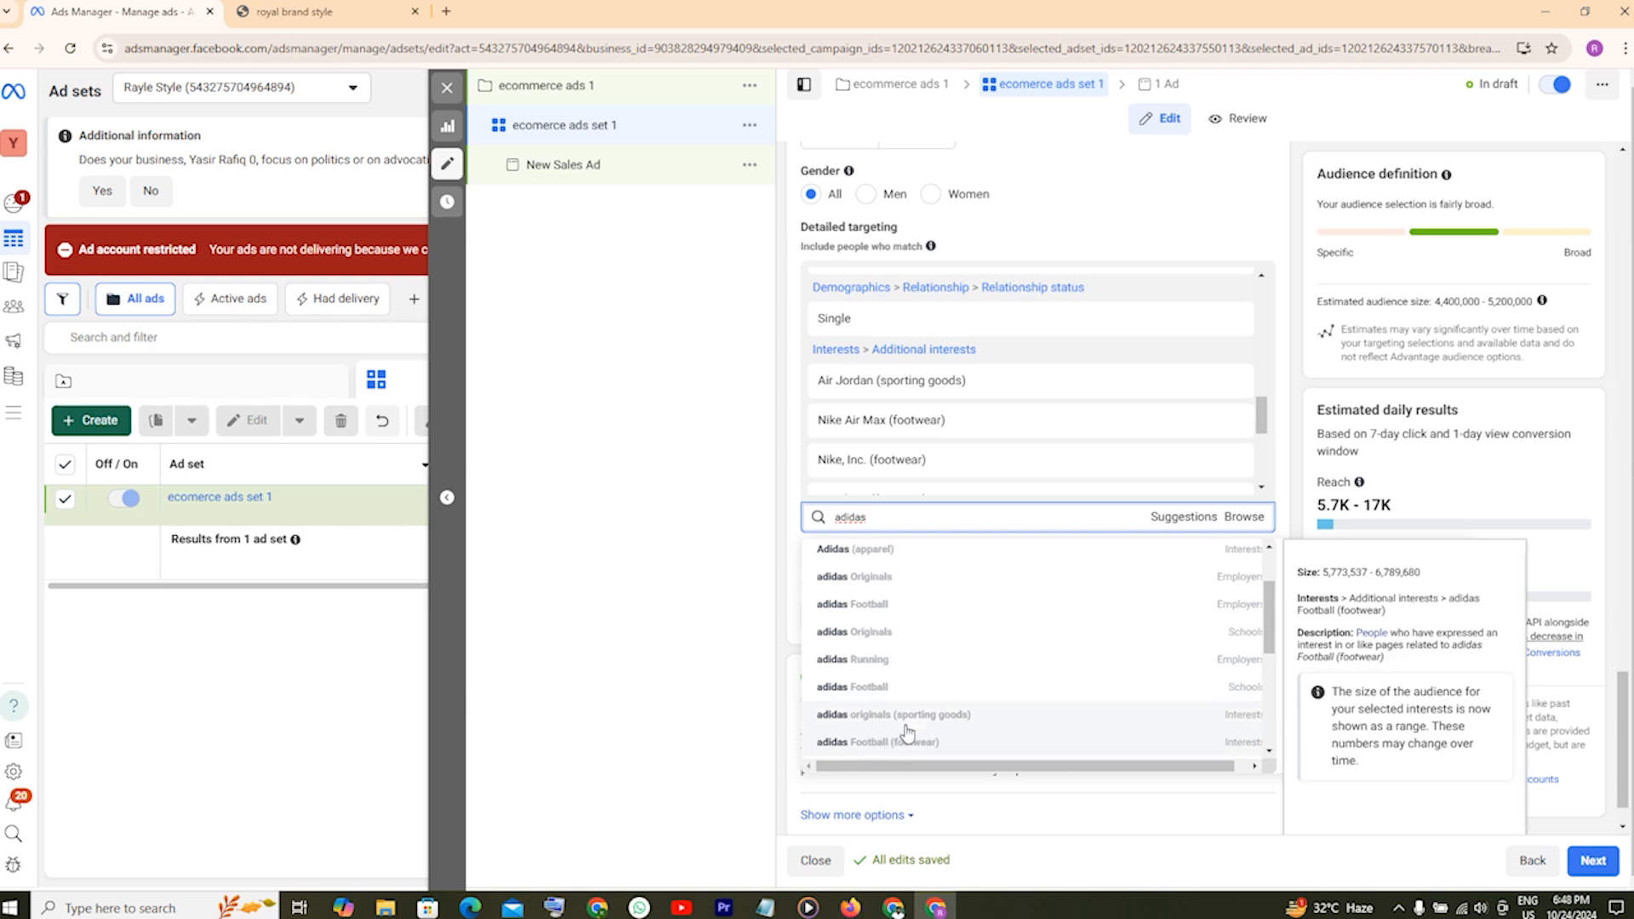
scroll(906, 715, "down", 1)
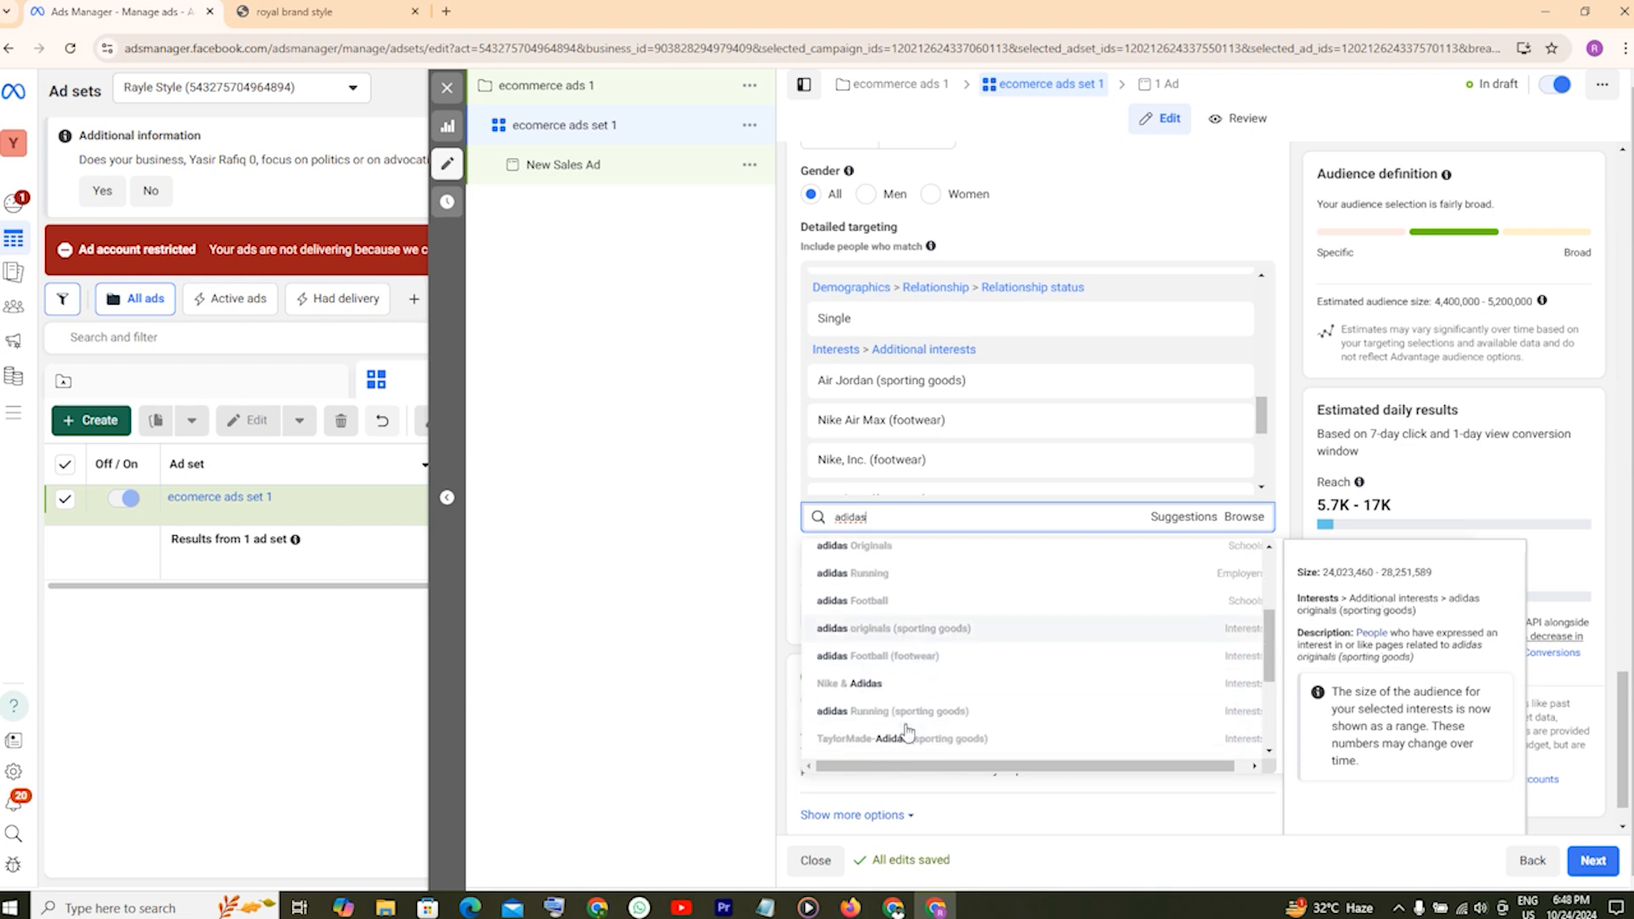
left_click(859, 691)
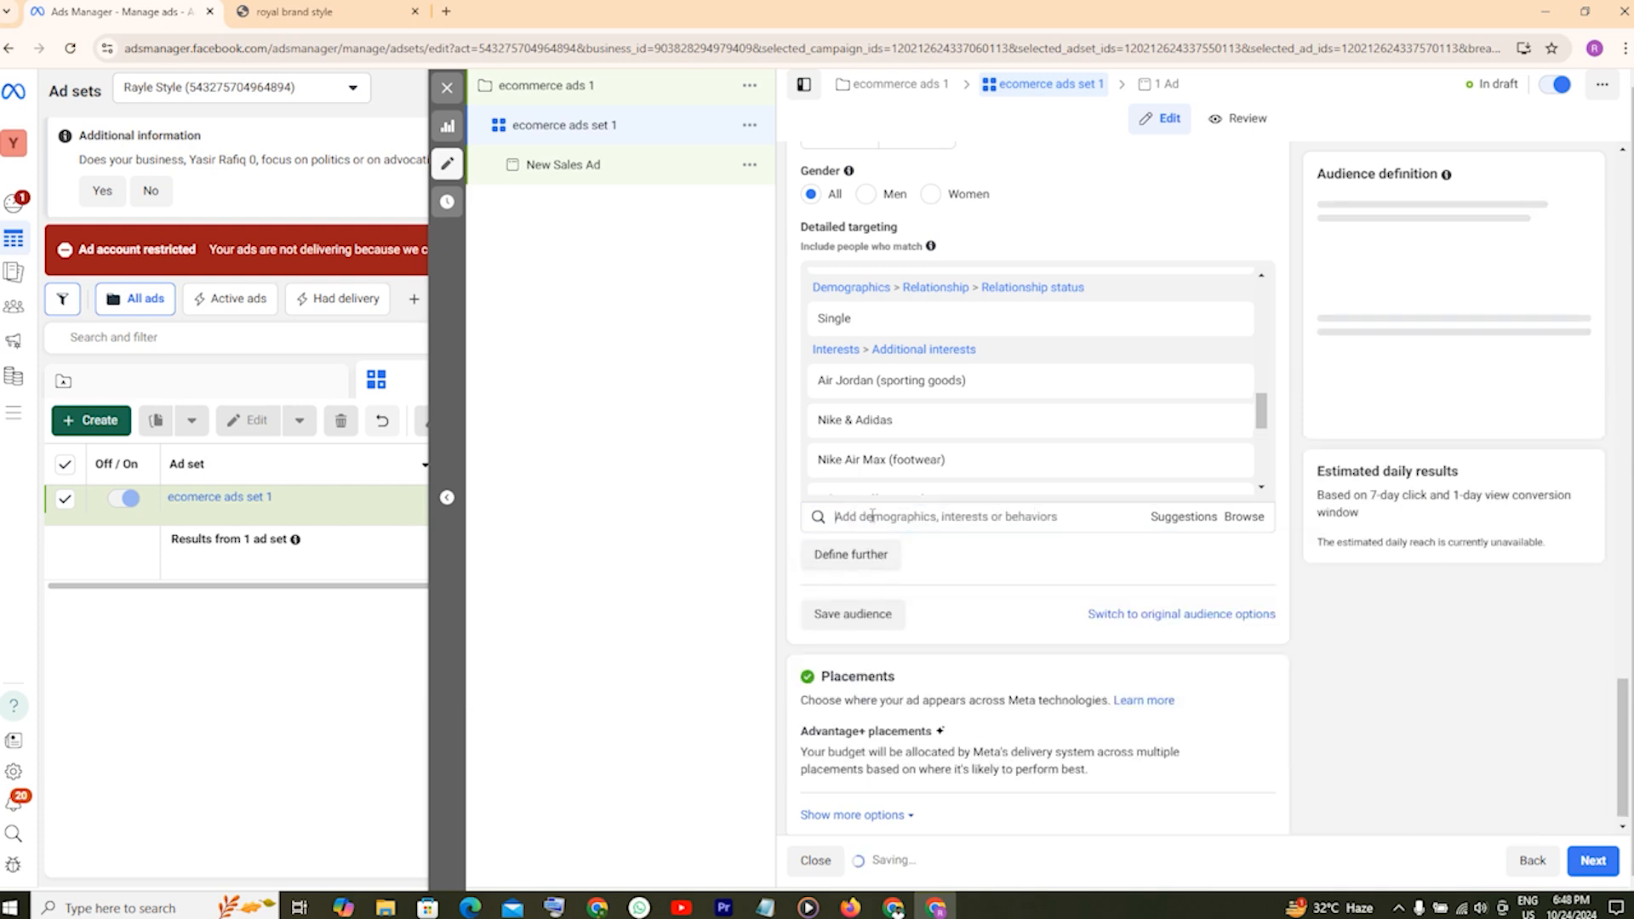
Search the detailed targeting for "adidas" again and include the interest Adidas Shoes (footwear).
type("adi")
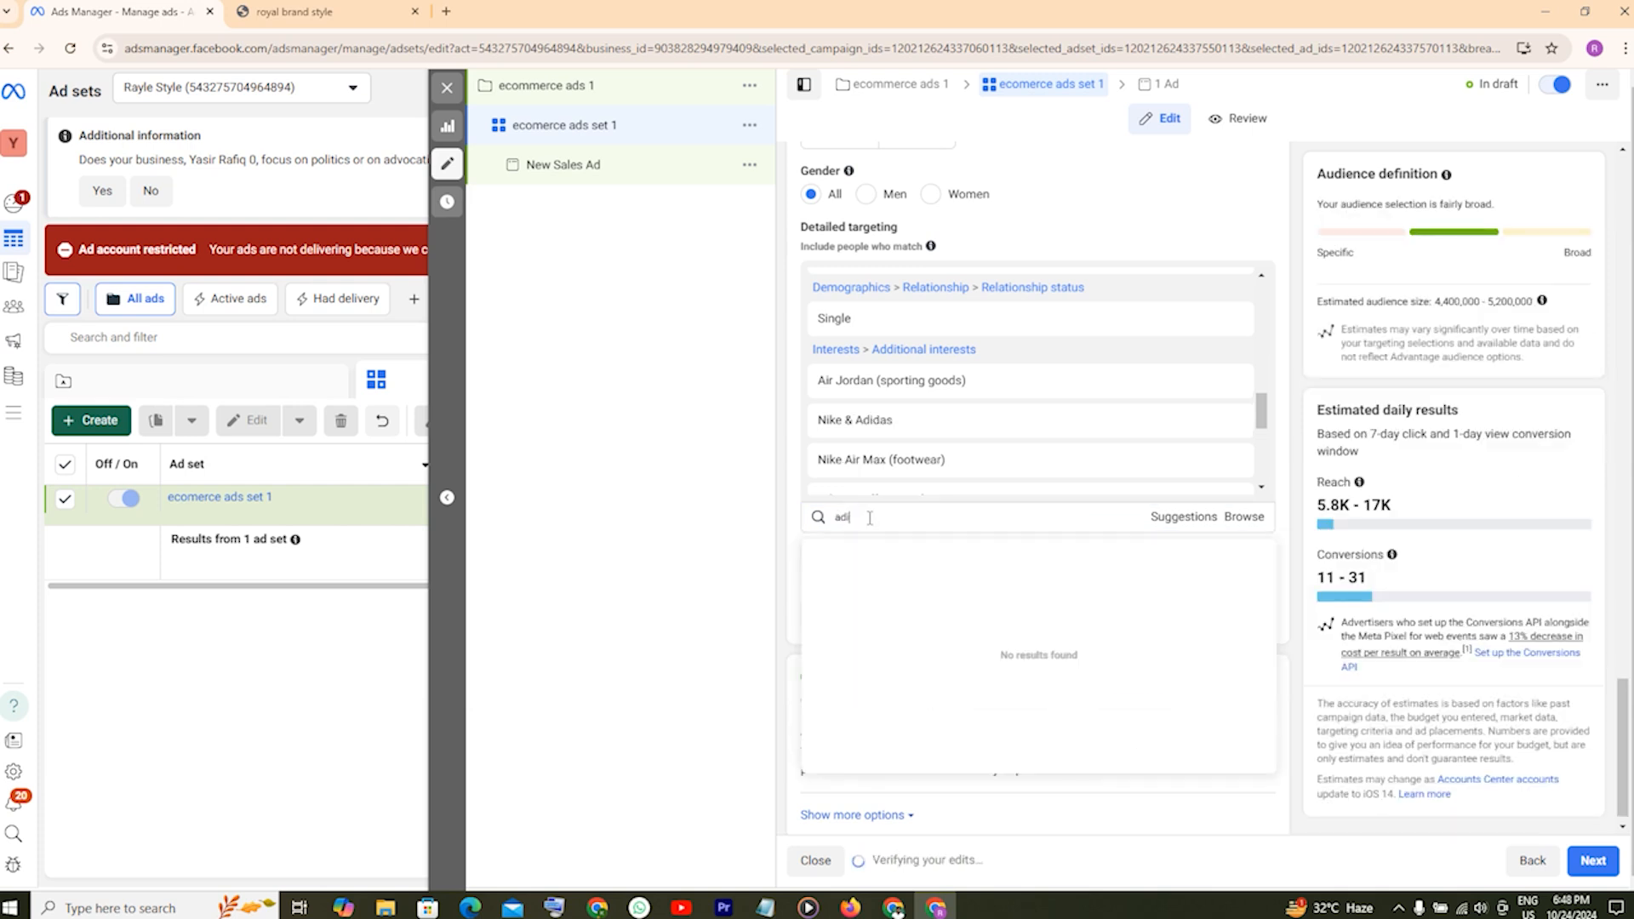
type("das")
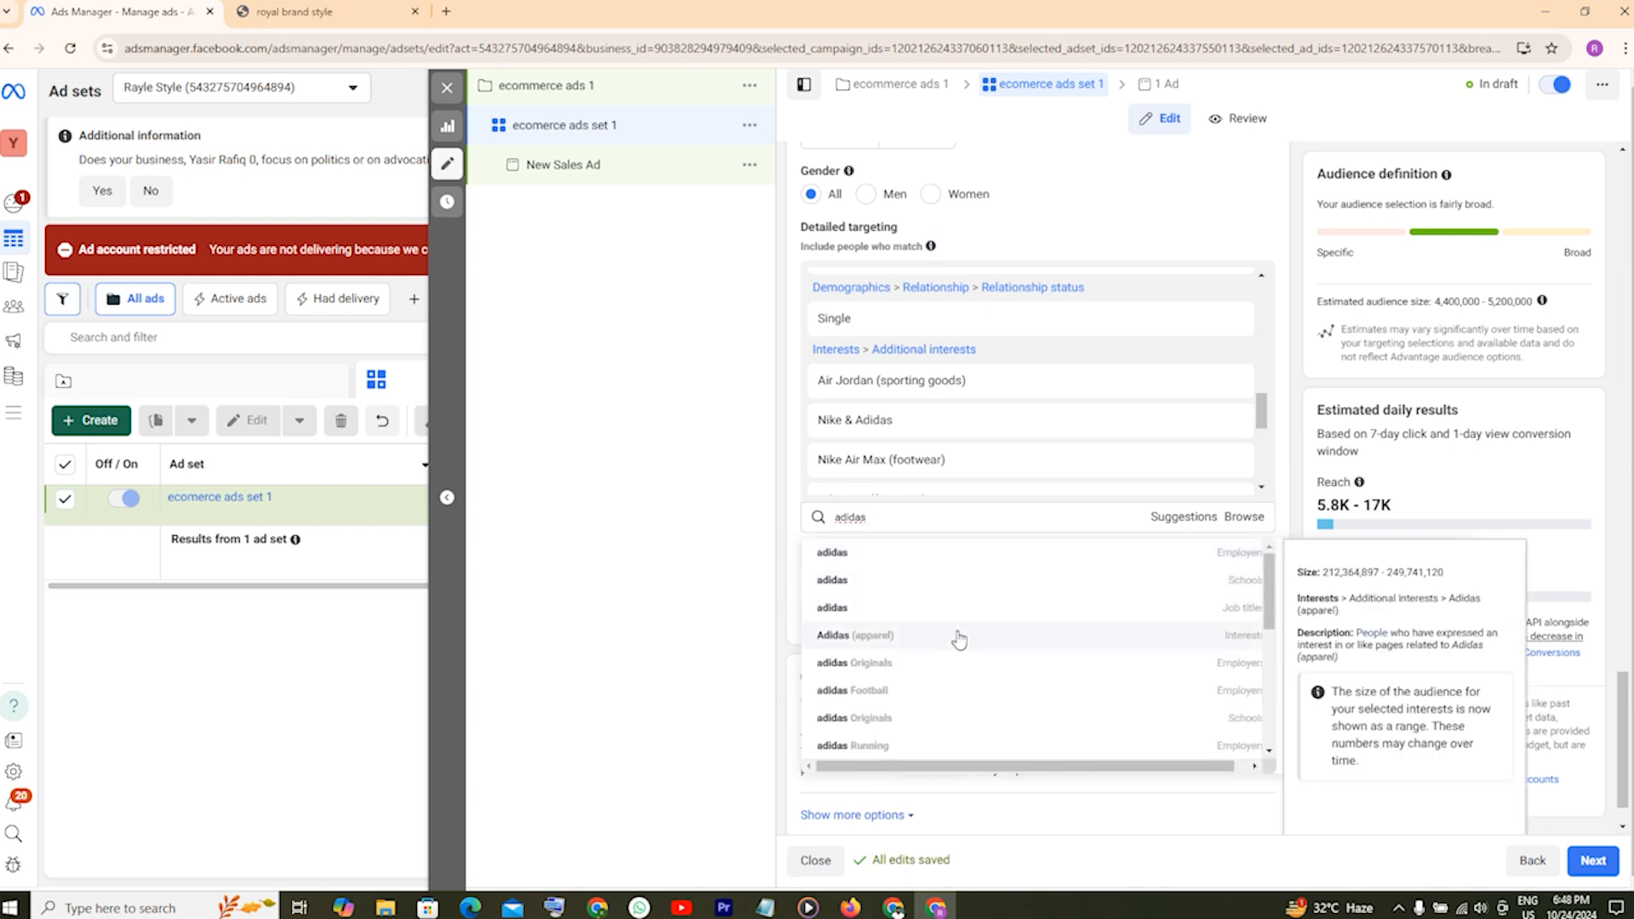
scroll(959, 639, "down", 2)
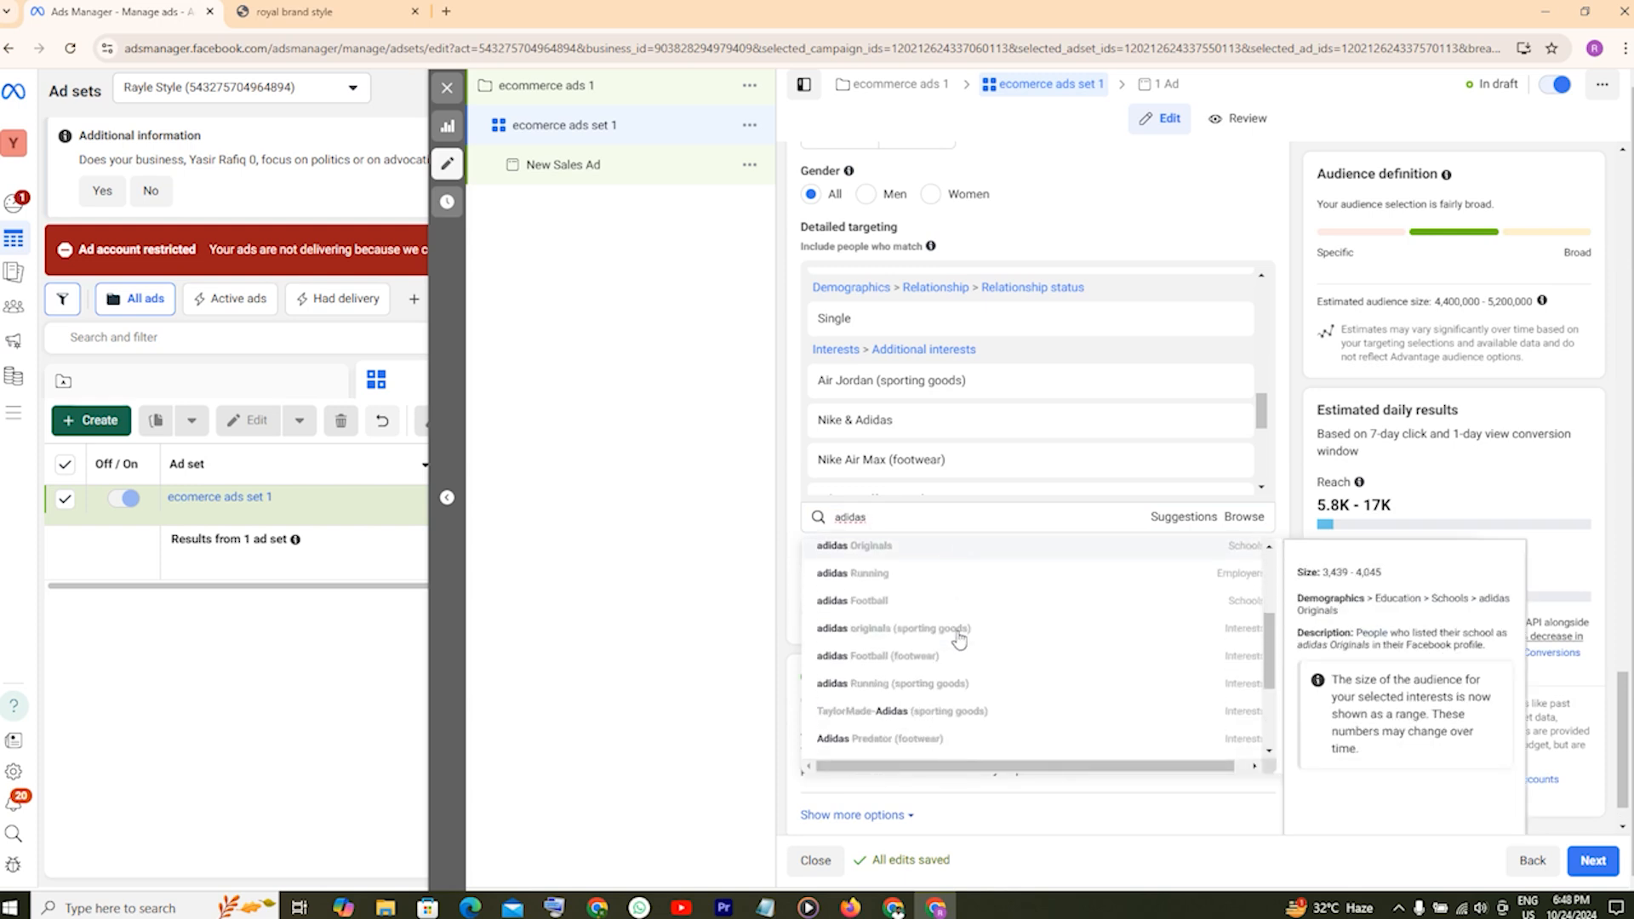
scroll(962, 655, "down", 1)
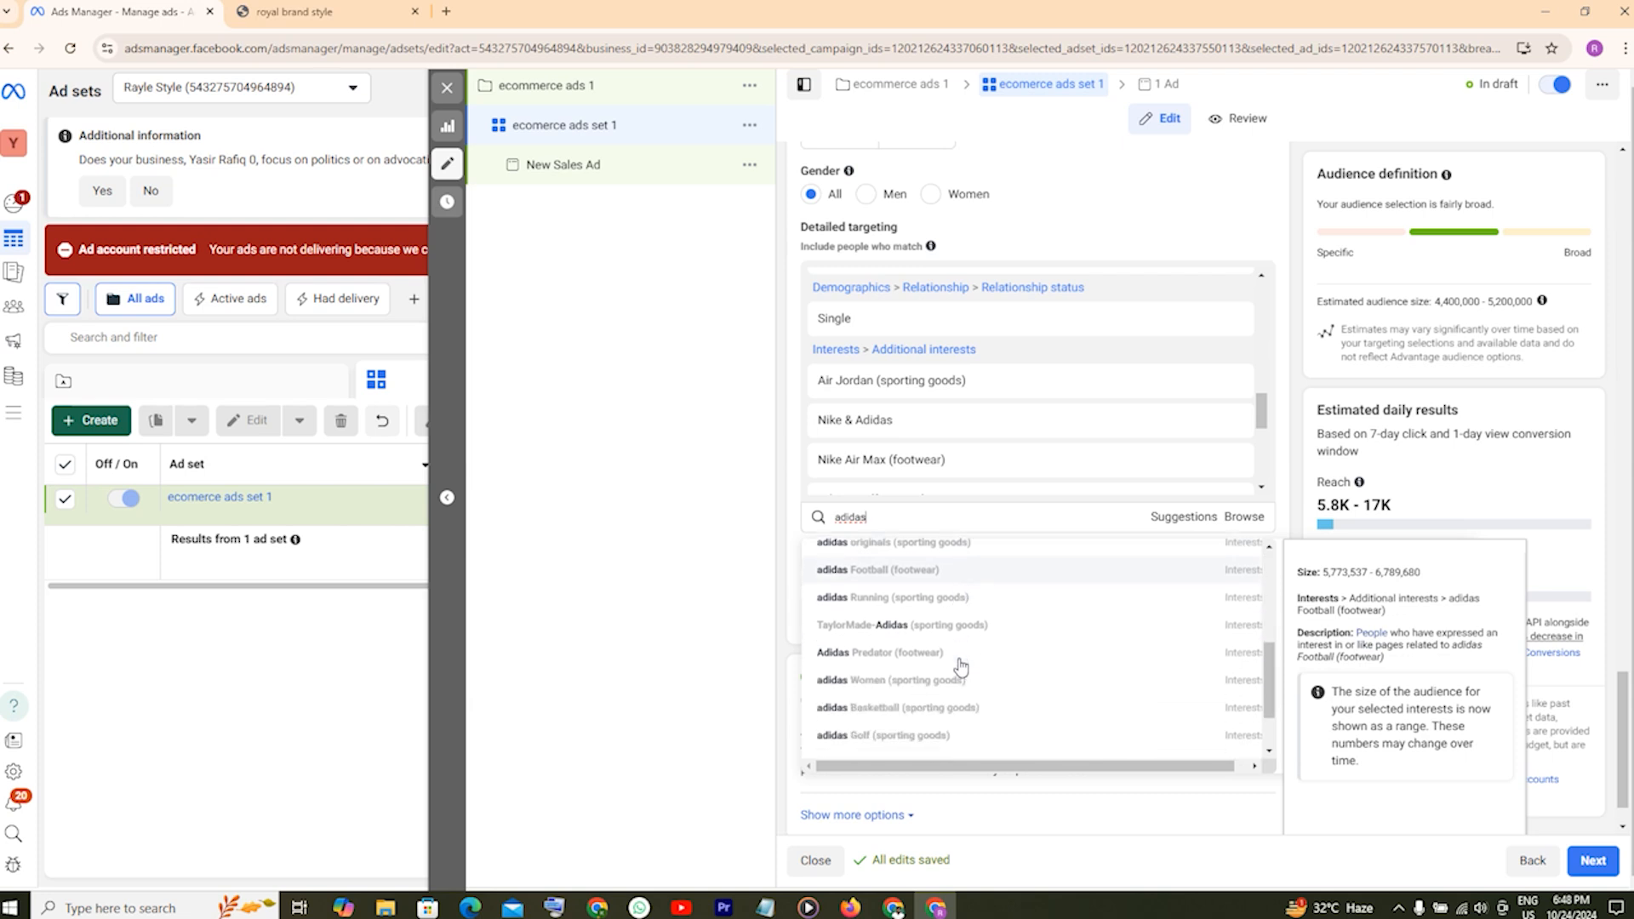
scroll(962, 665, "down", 1)
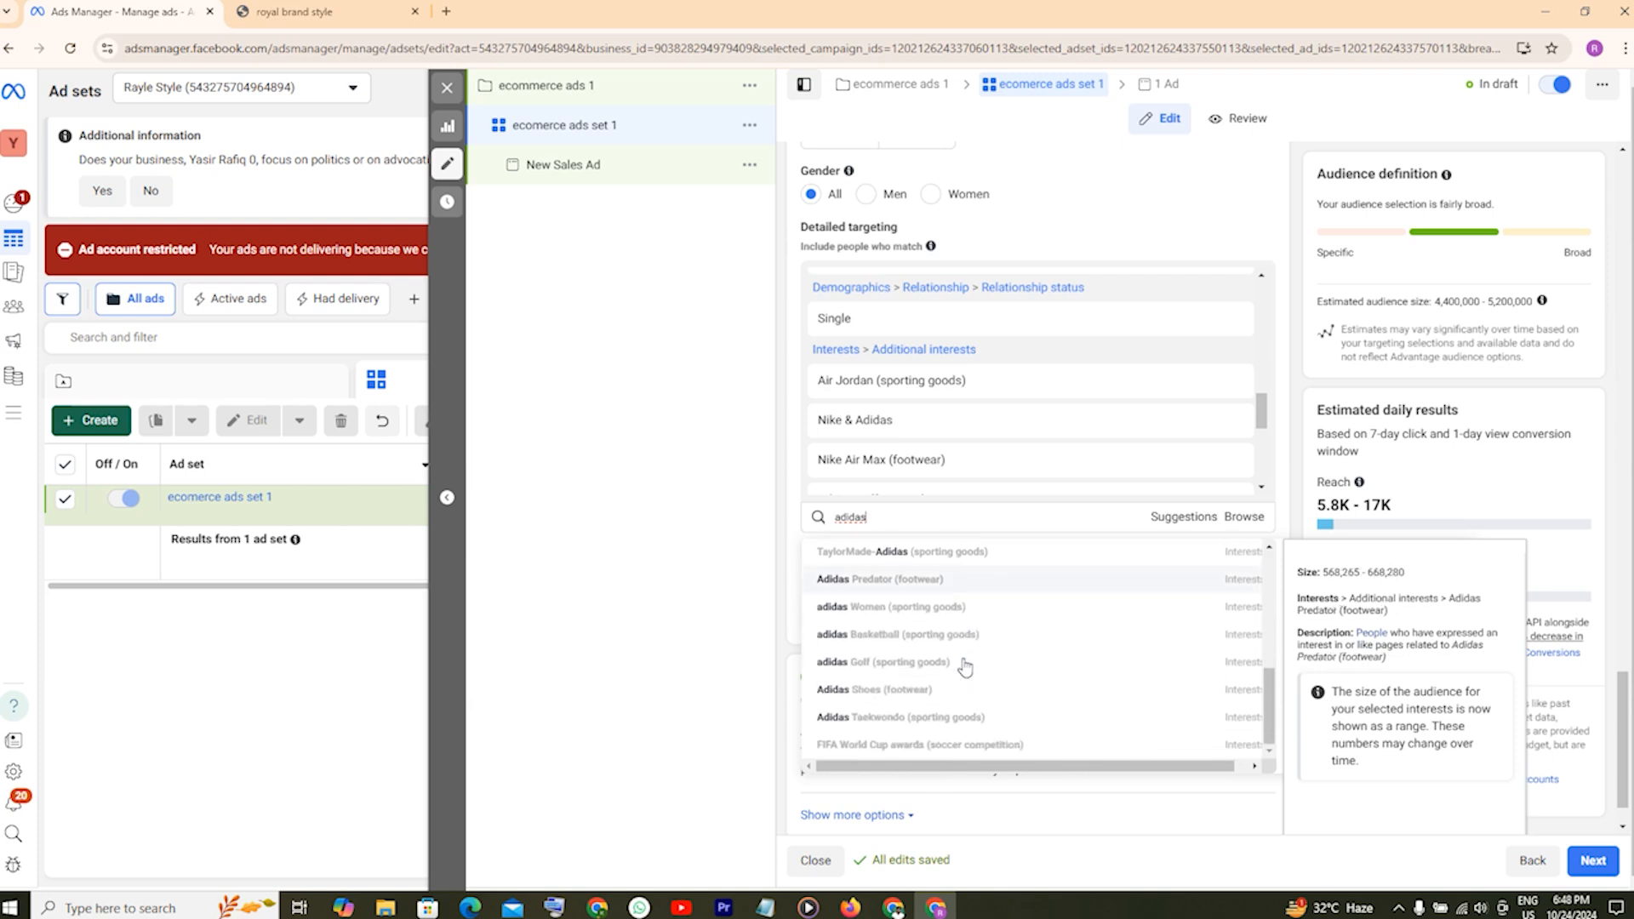
scroll(964, 664, "down", 1)
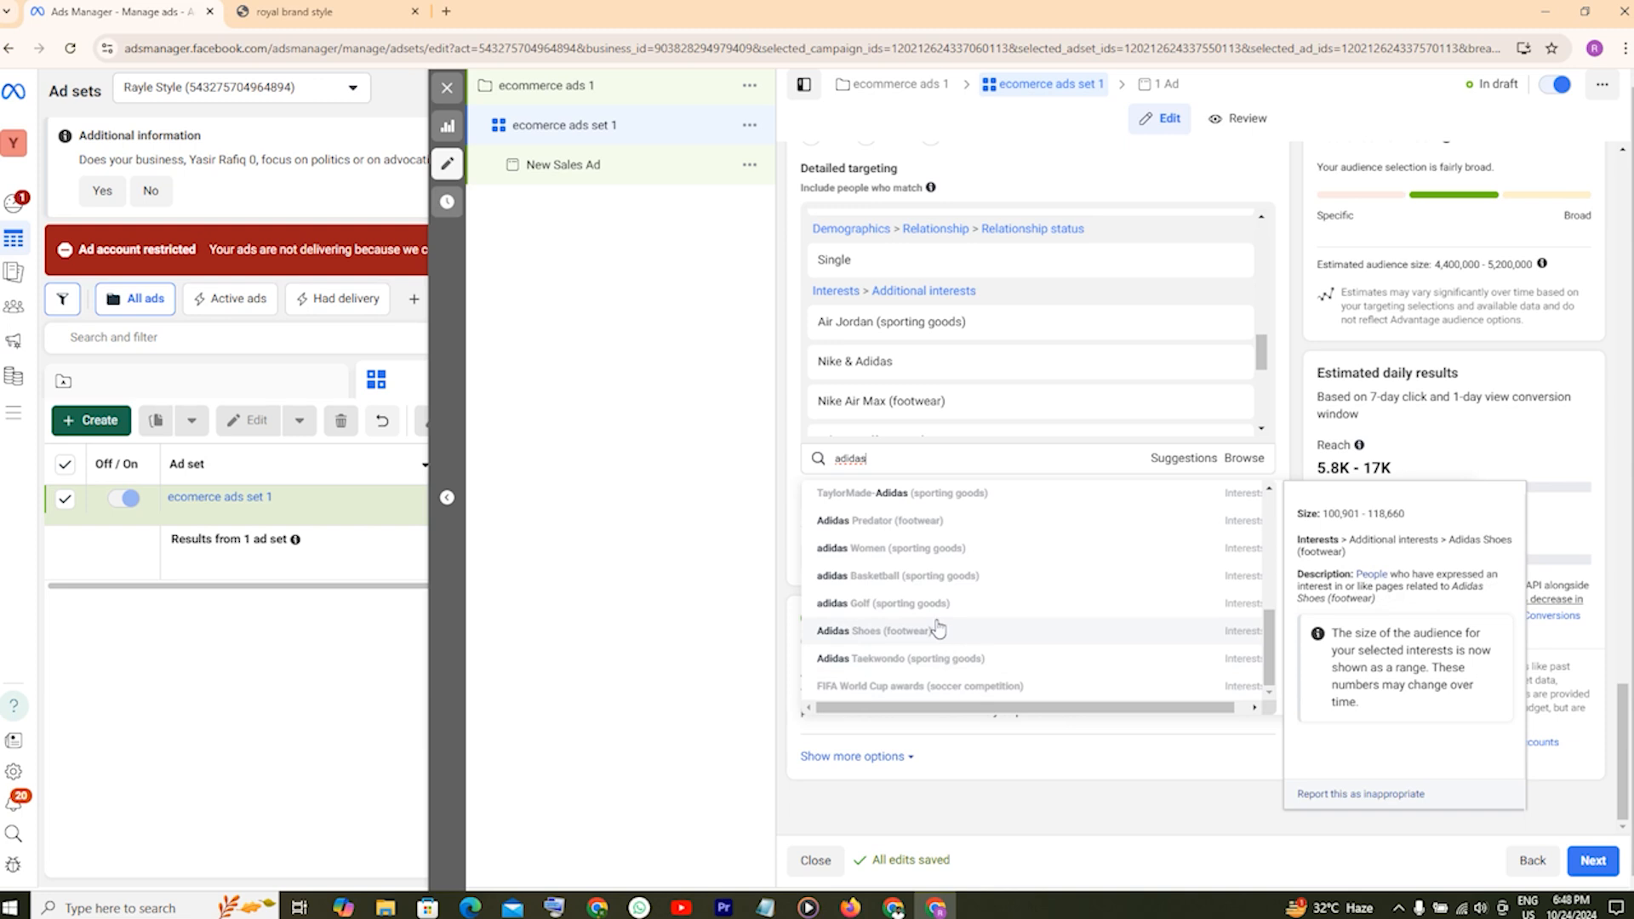
left_click(877, 639)
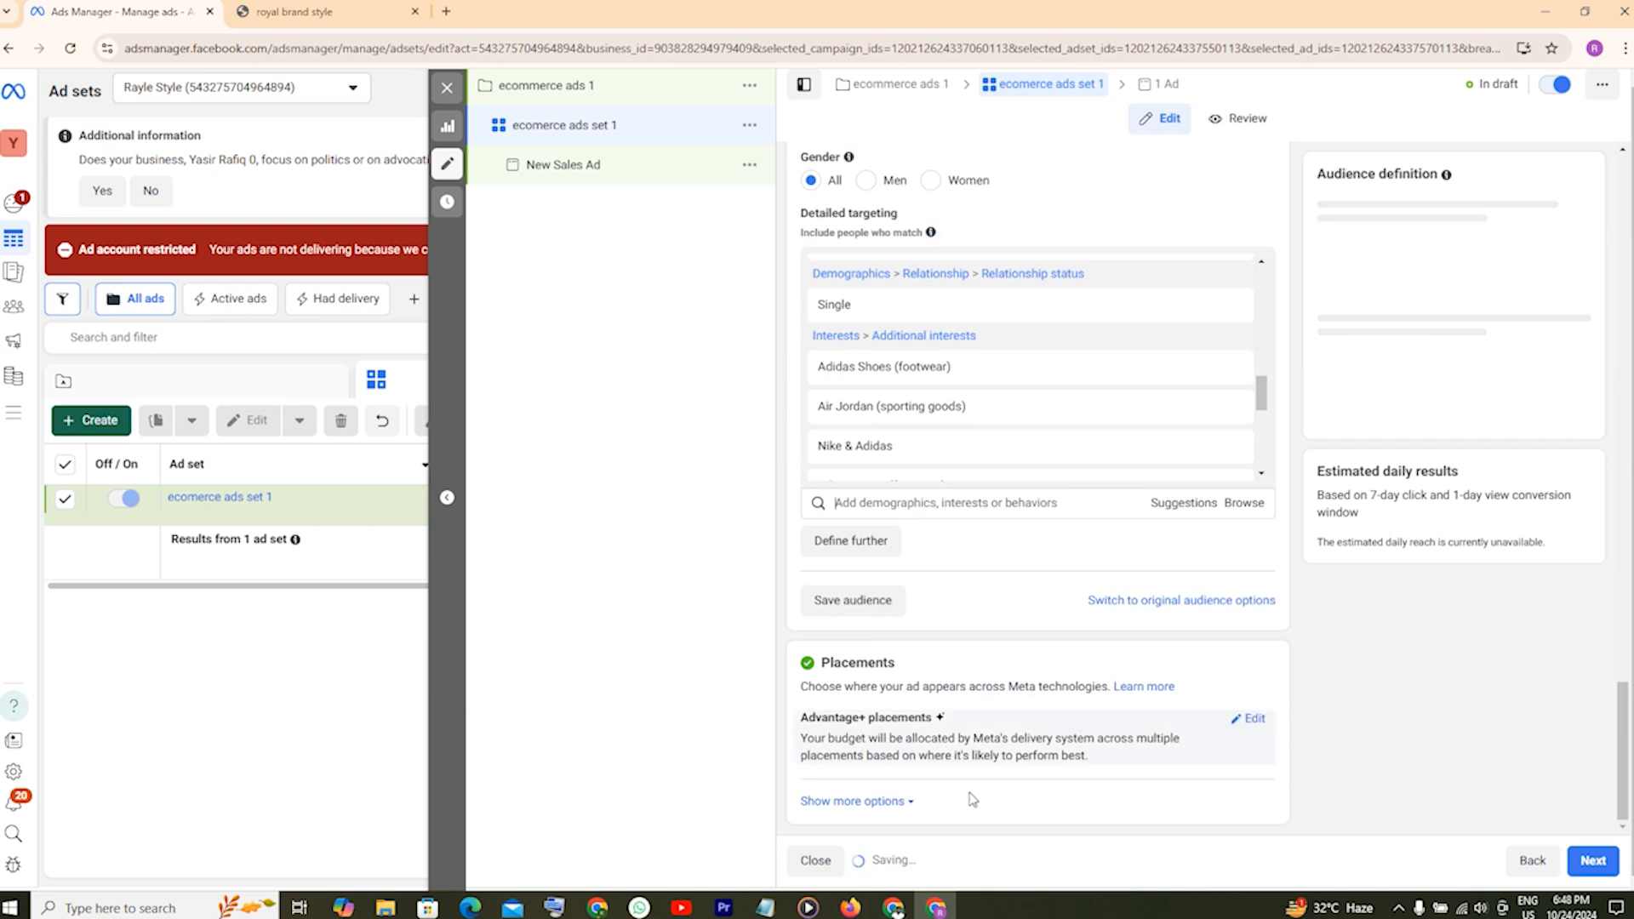
Copy New Balance from the Notepad brand list, search the detailed targeting for it and include the interest New Balance (footwear).
left_click(766, 907)
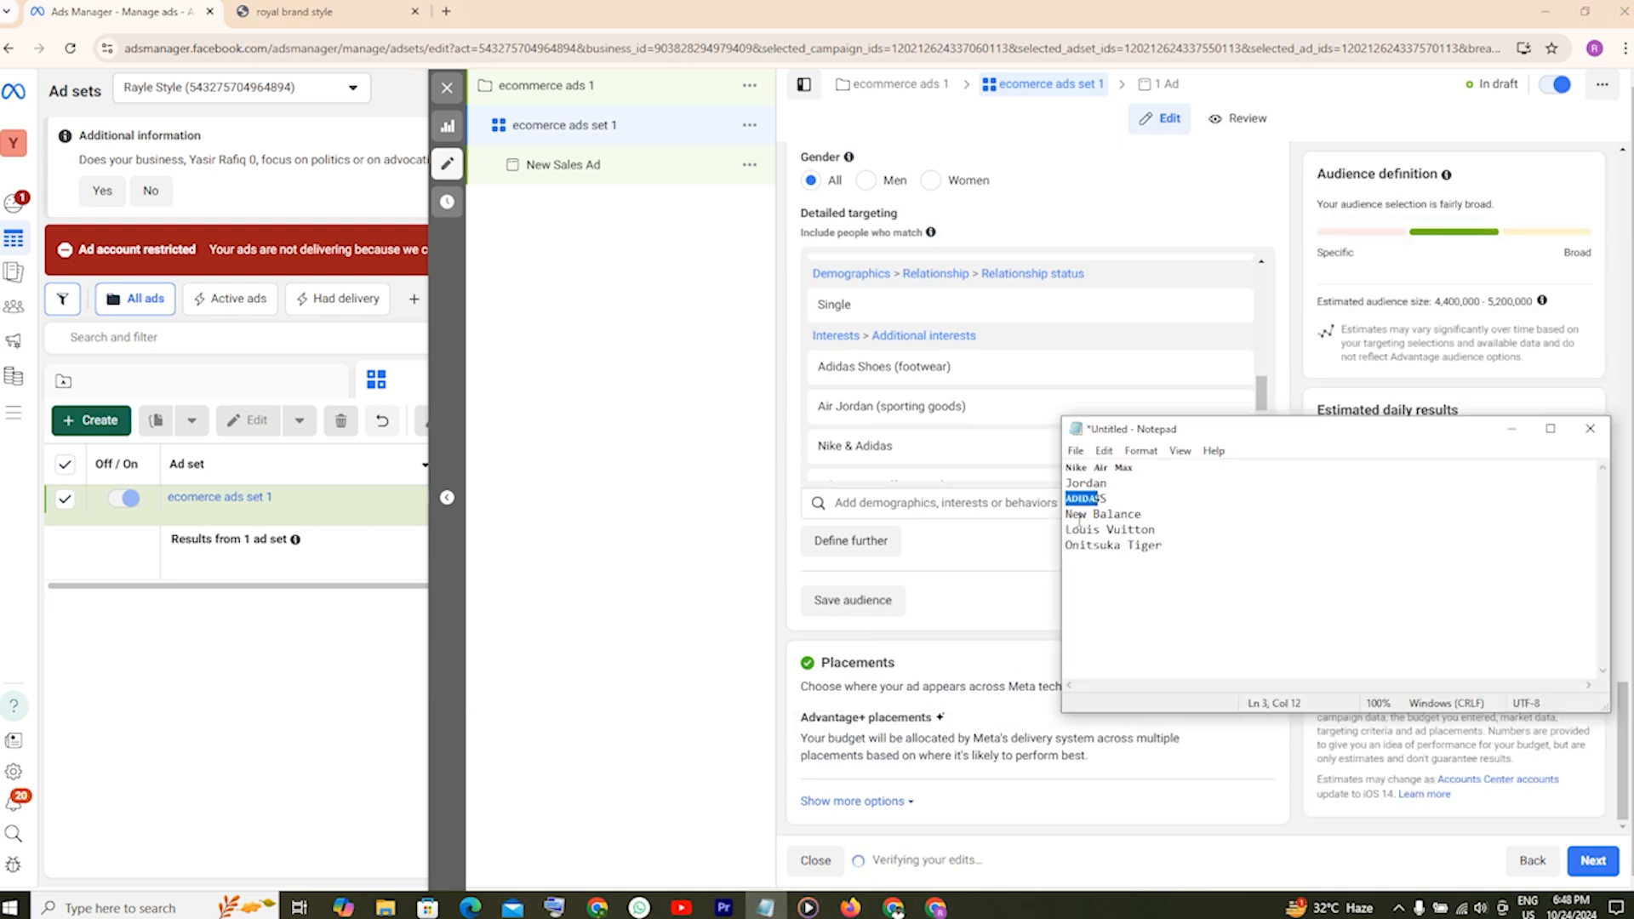
left_click(1067, 514)
left_click_drag(1067, 514, 1111, 514)
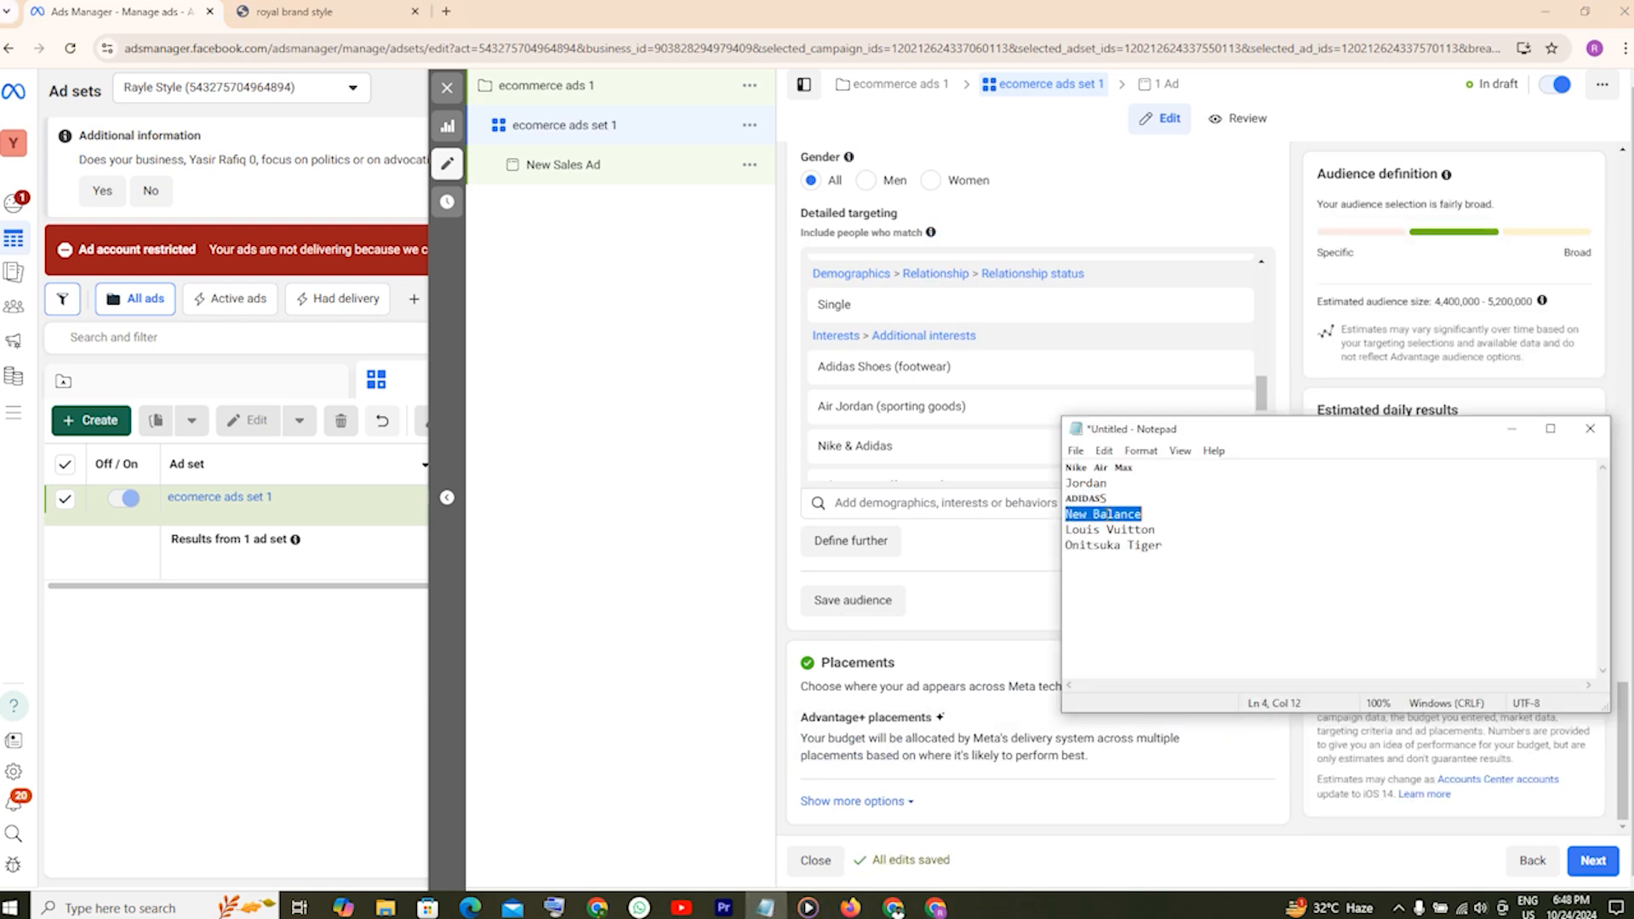
right_click(1112, 515)
left_click(1153, 569)
left_click(904, 502)
key("ctrl+v")
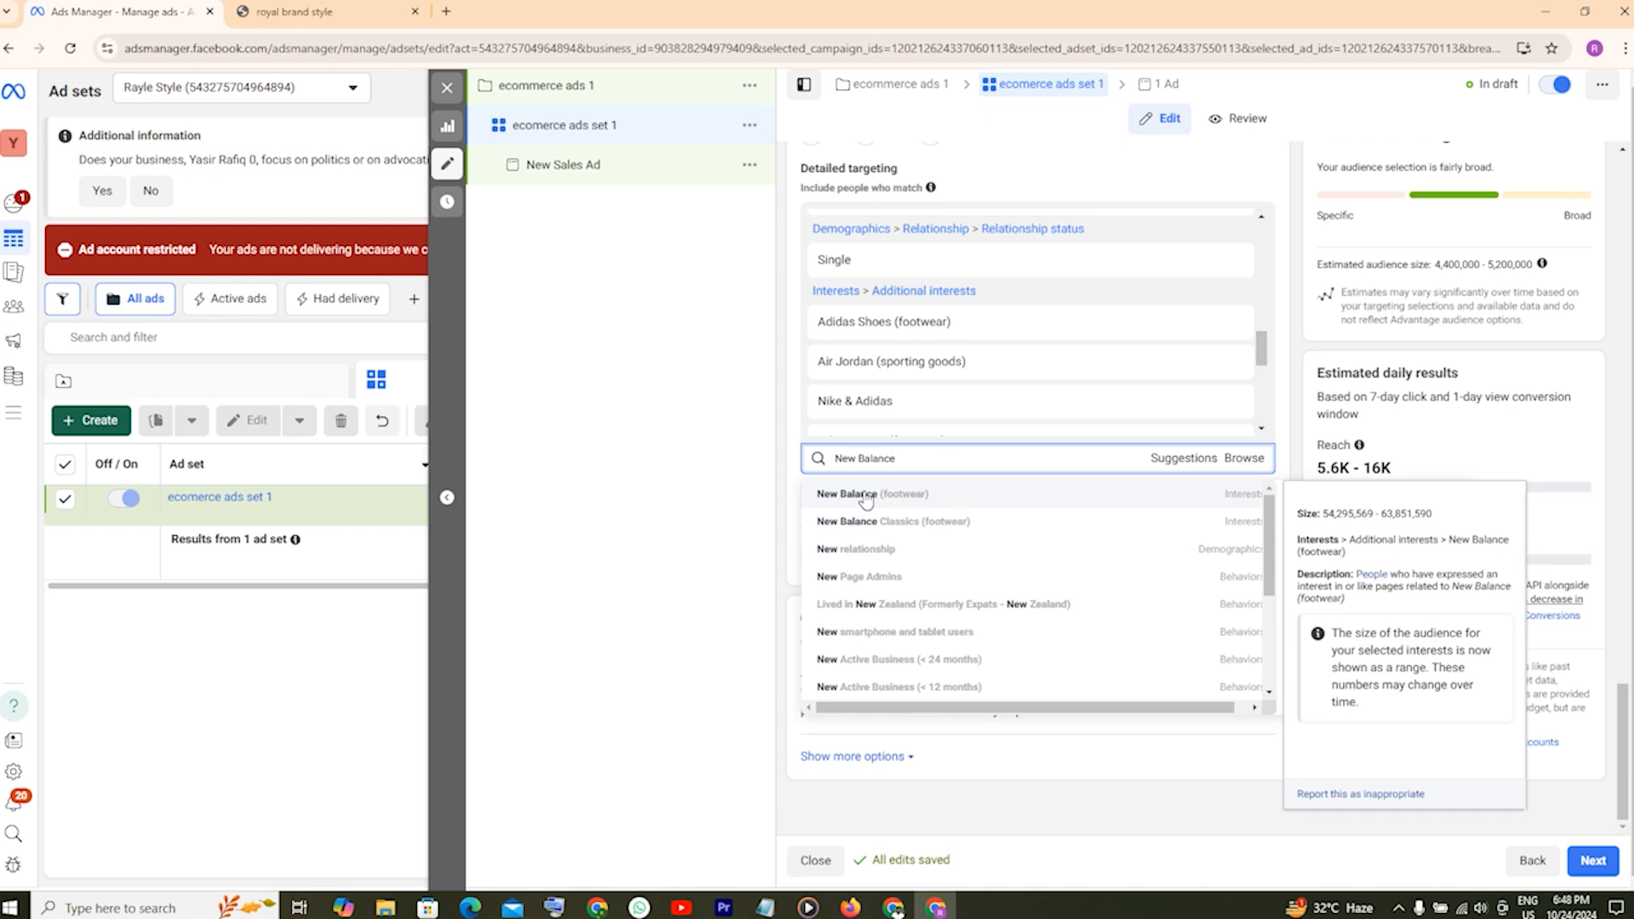
left_click(866, 496)
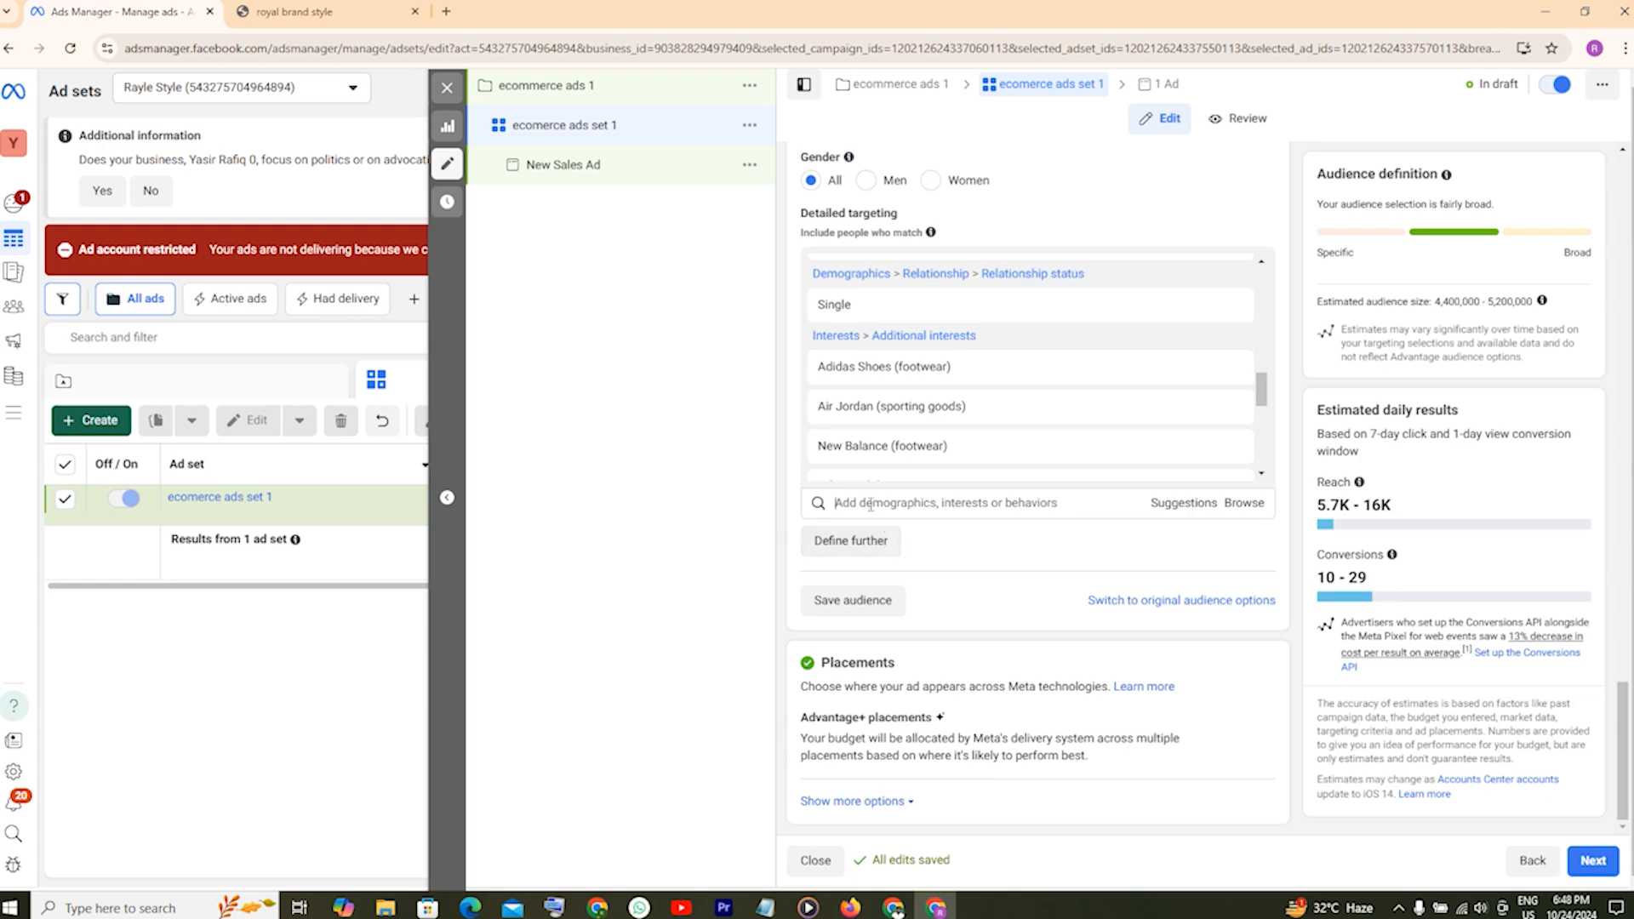
Search the detailed targeting for "New Balance" again and include the interest New Balance Classics (footwear).
left_click(870, 502)
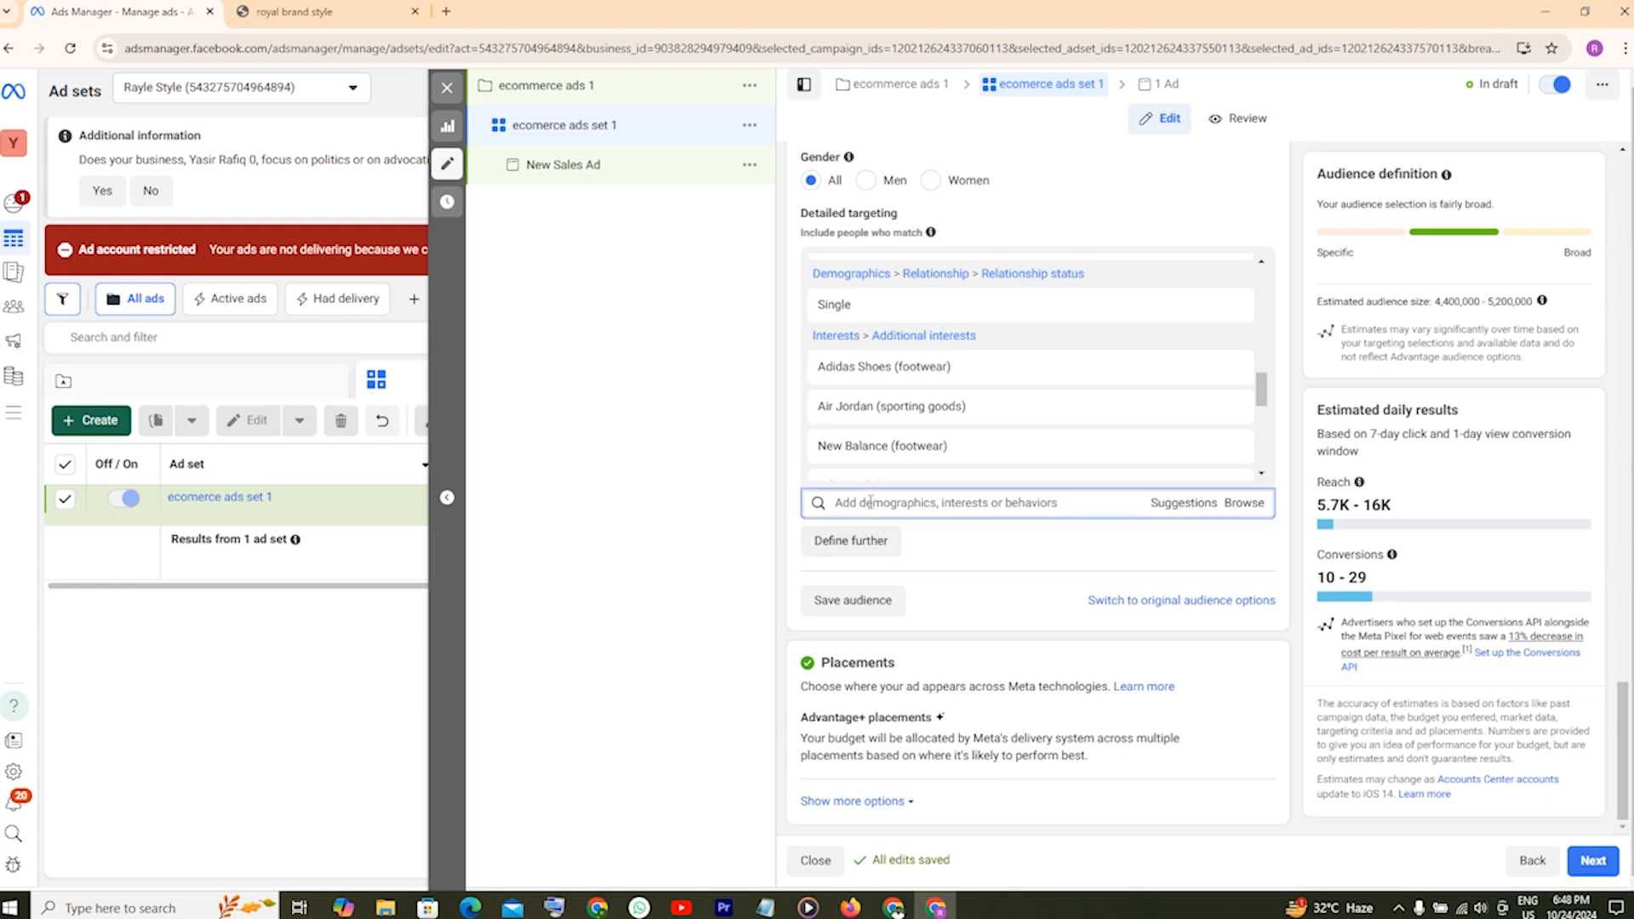
key("ctrl+v")
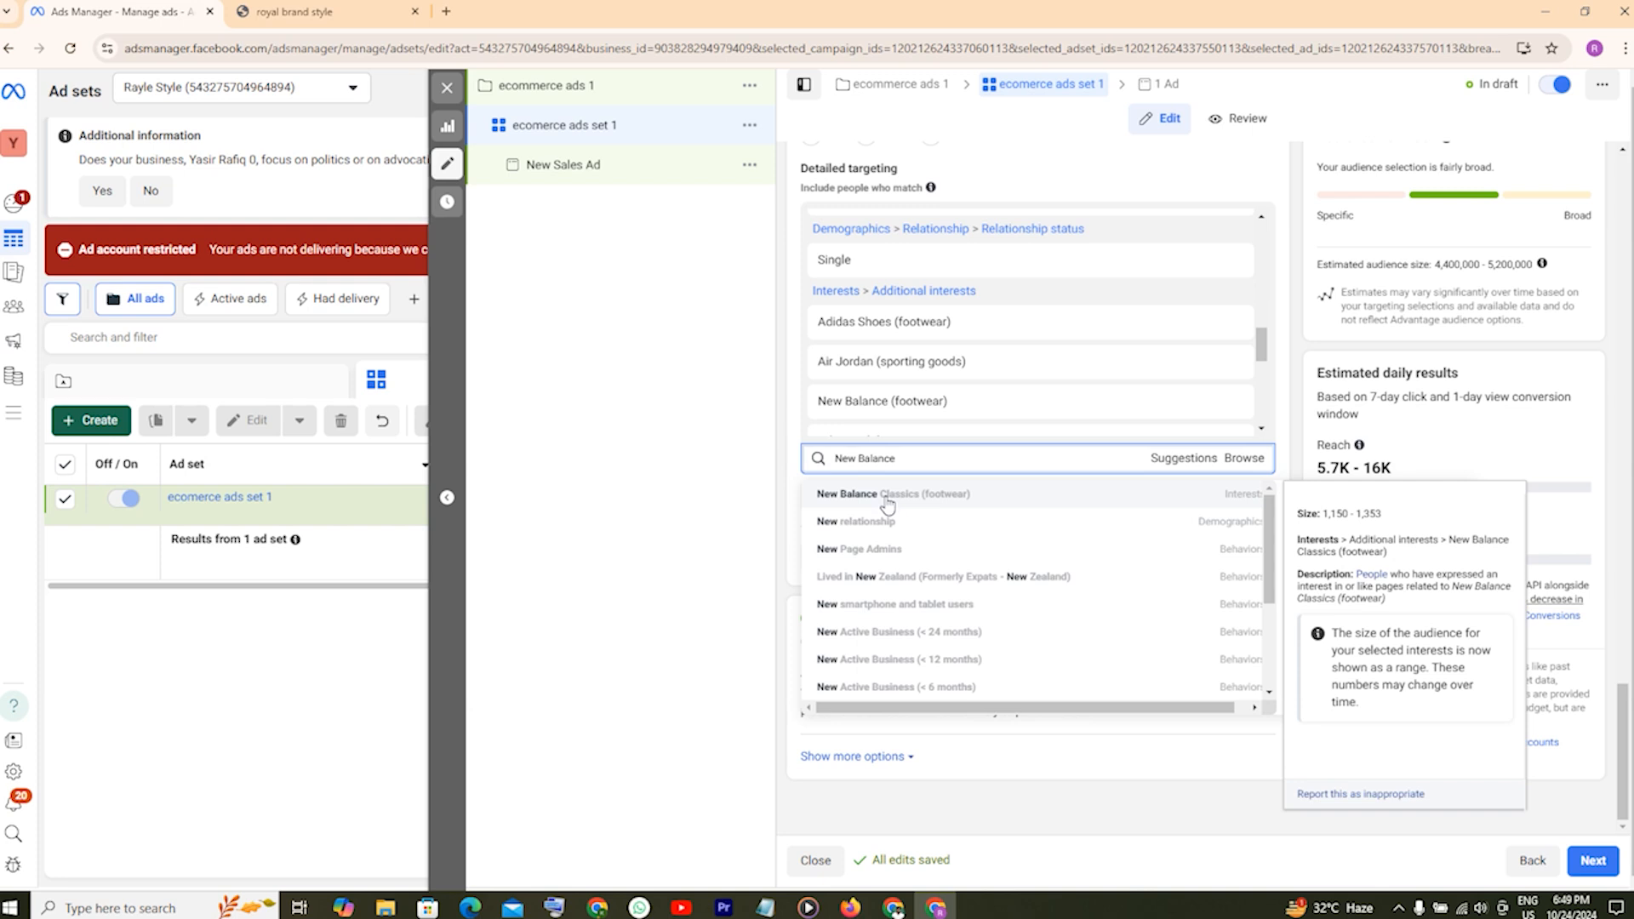
left_click(888, 505)
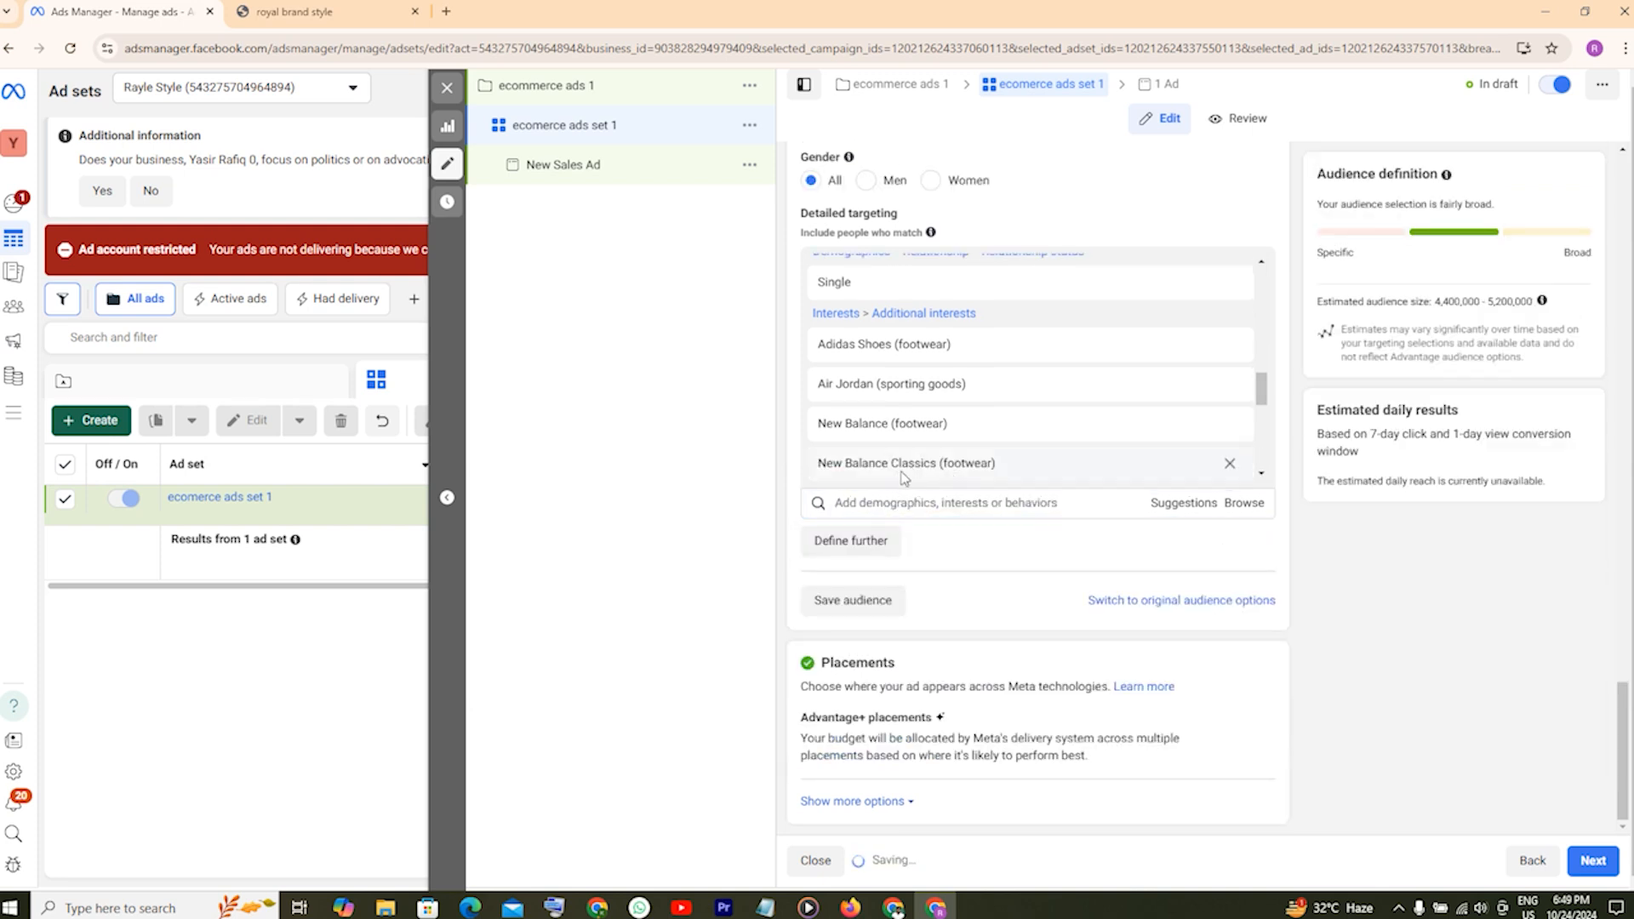
Copy Louis Vuitton from the Notepad brand list, search the detailed targeting for it and include the interest Louis Vuitton (fashion brand).
left_click(767, 905)
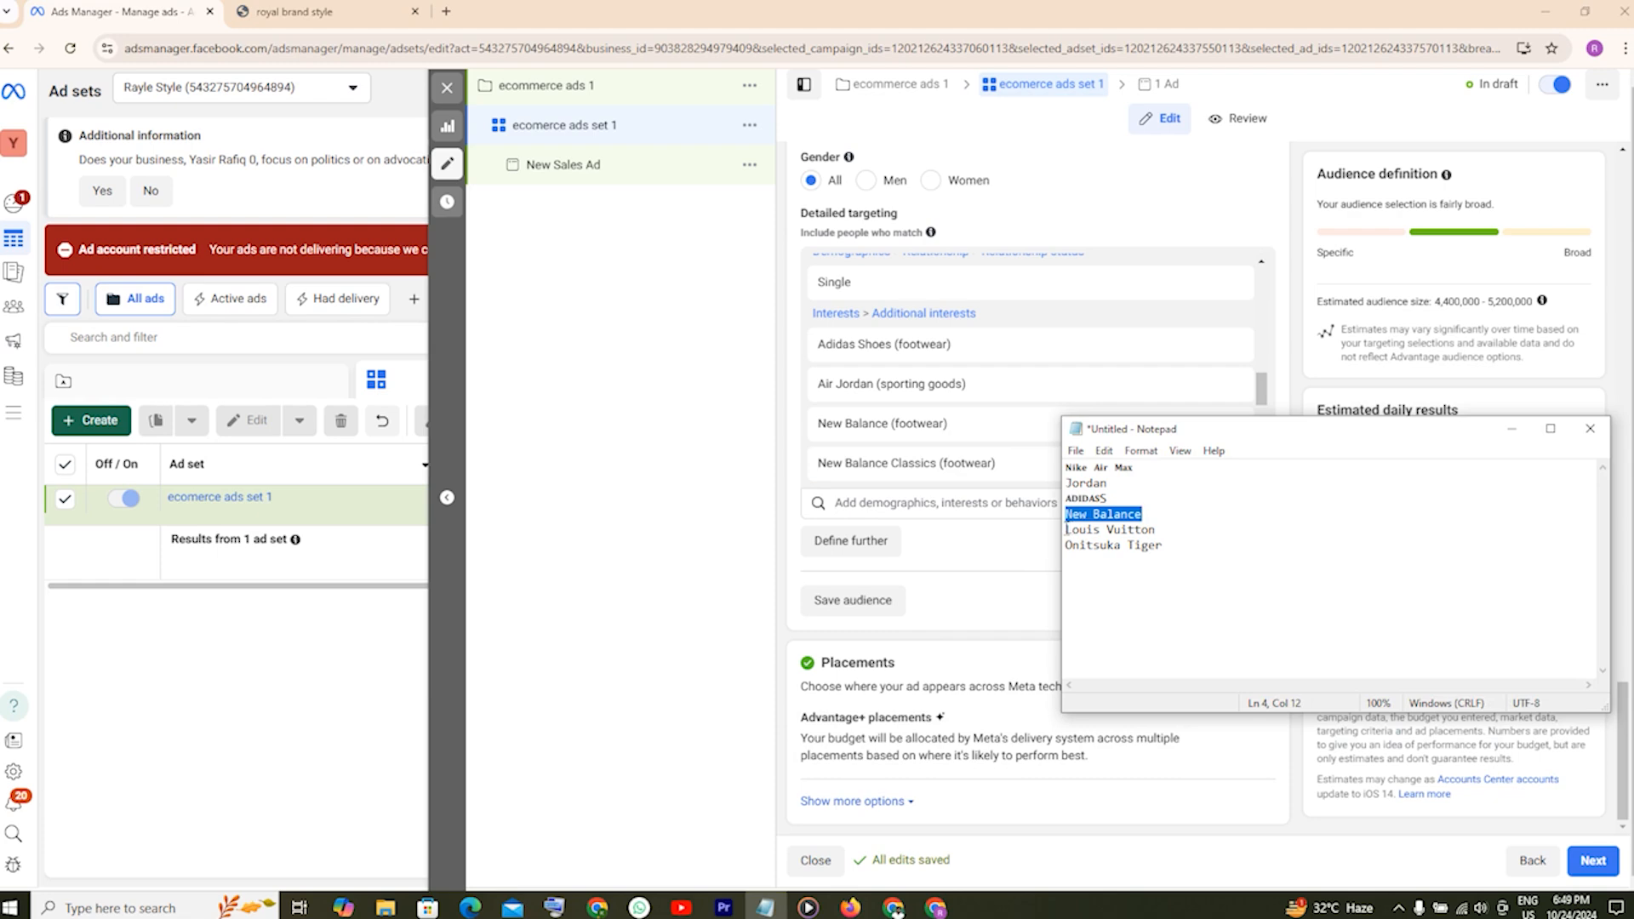
left_click_drag(1066, 530, 1155, 529)
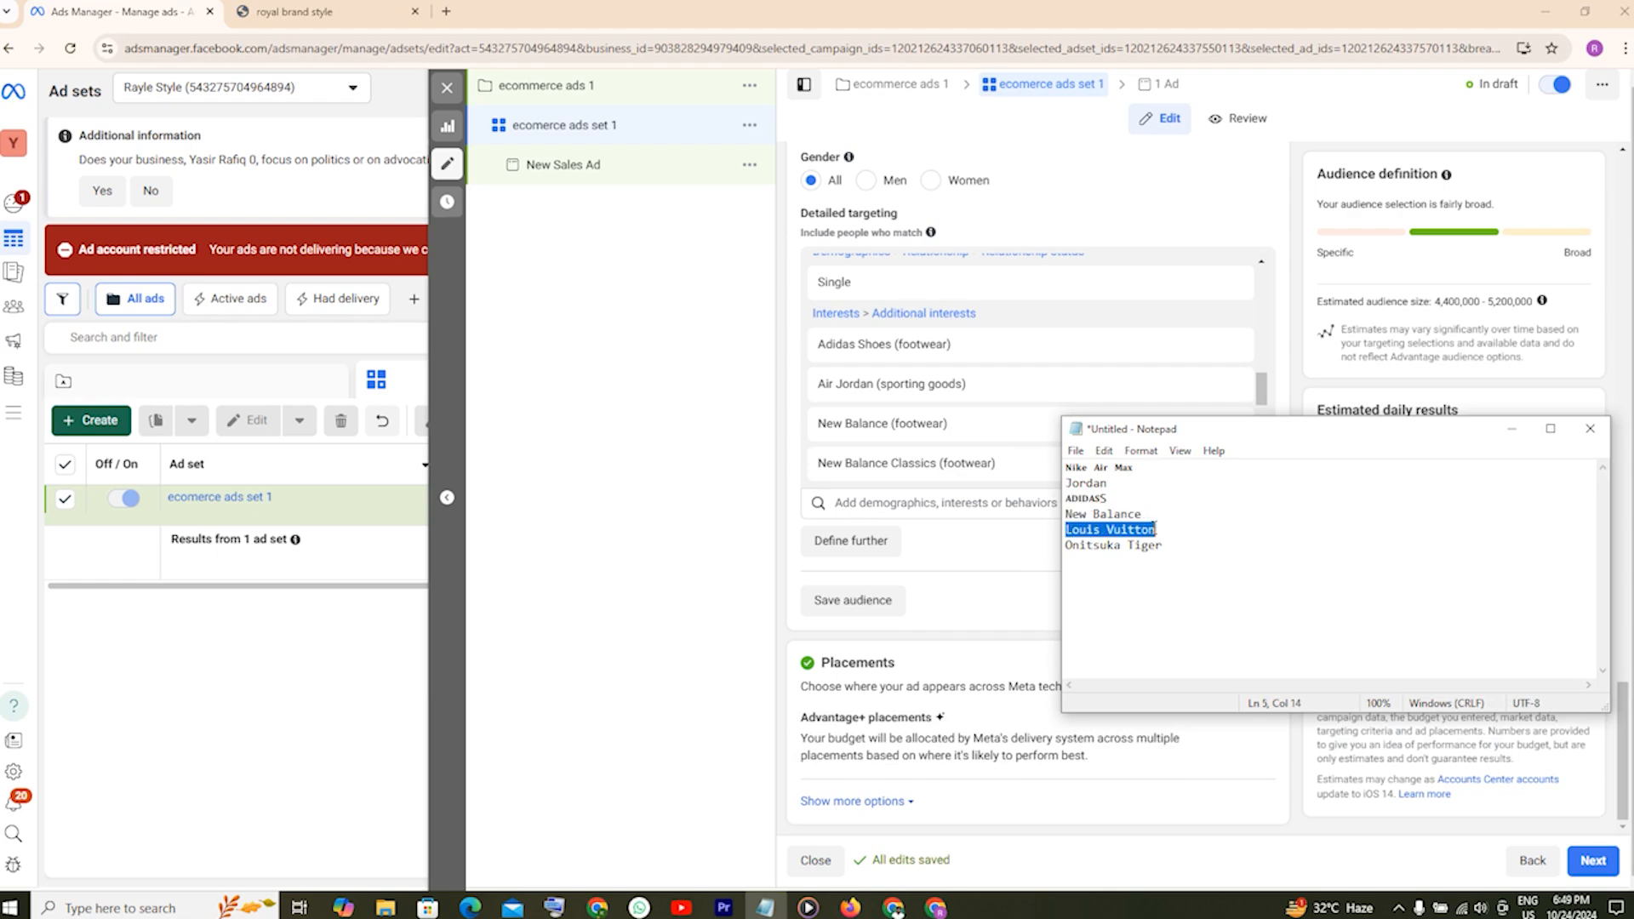
left_click(894, 504)
key("ctrl+v")
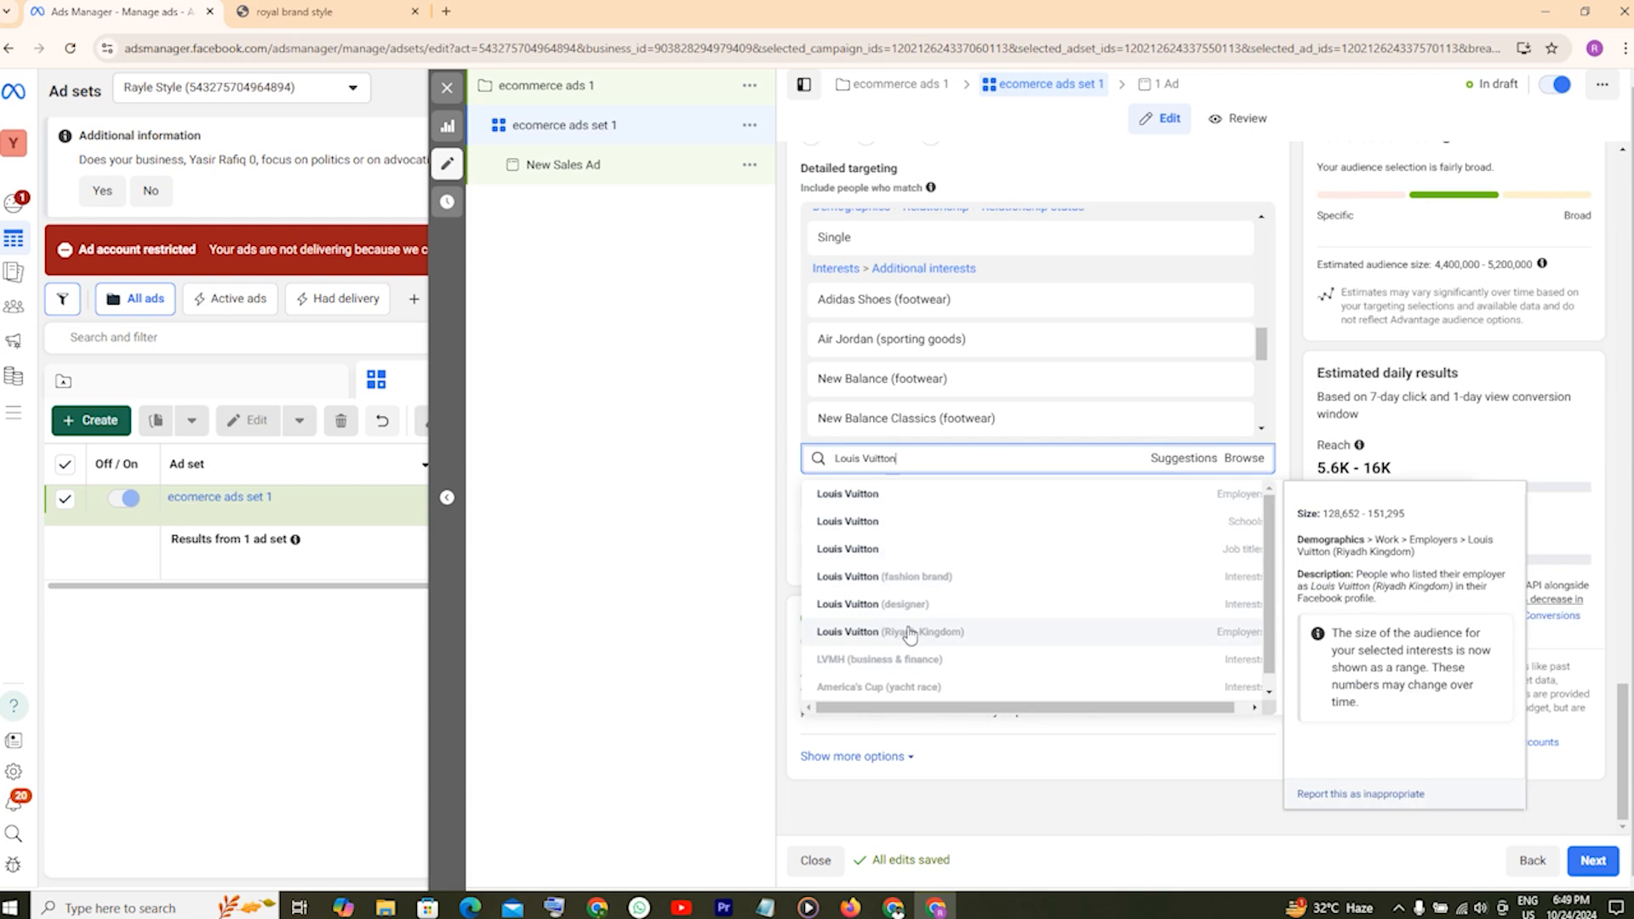
scroll(911, 634, "down", 1)
scroll(924, 637, "up", 1)
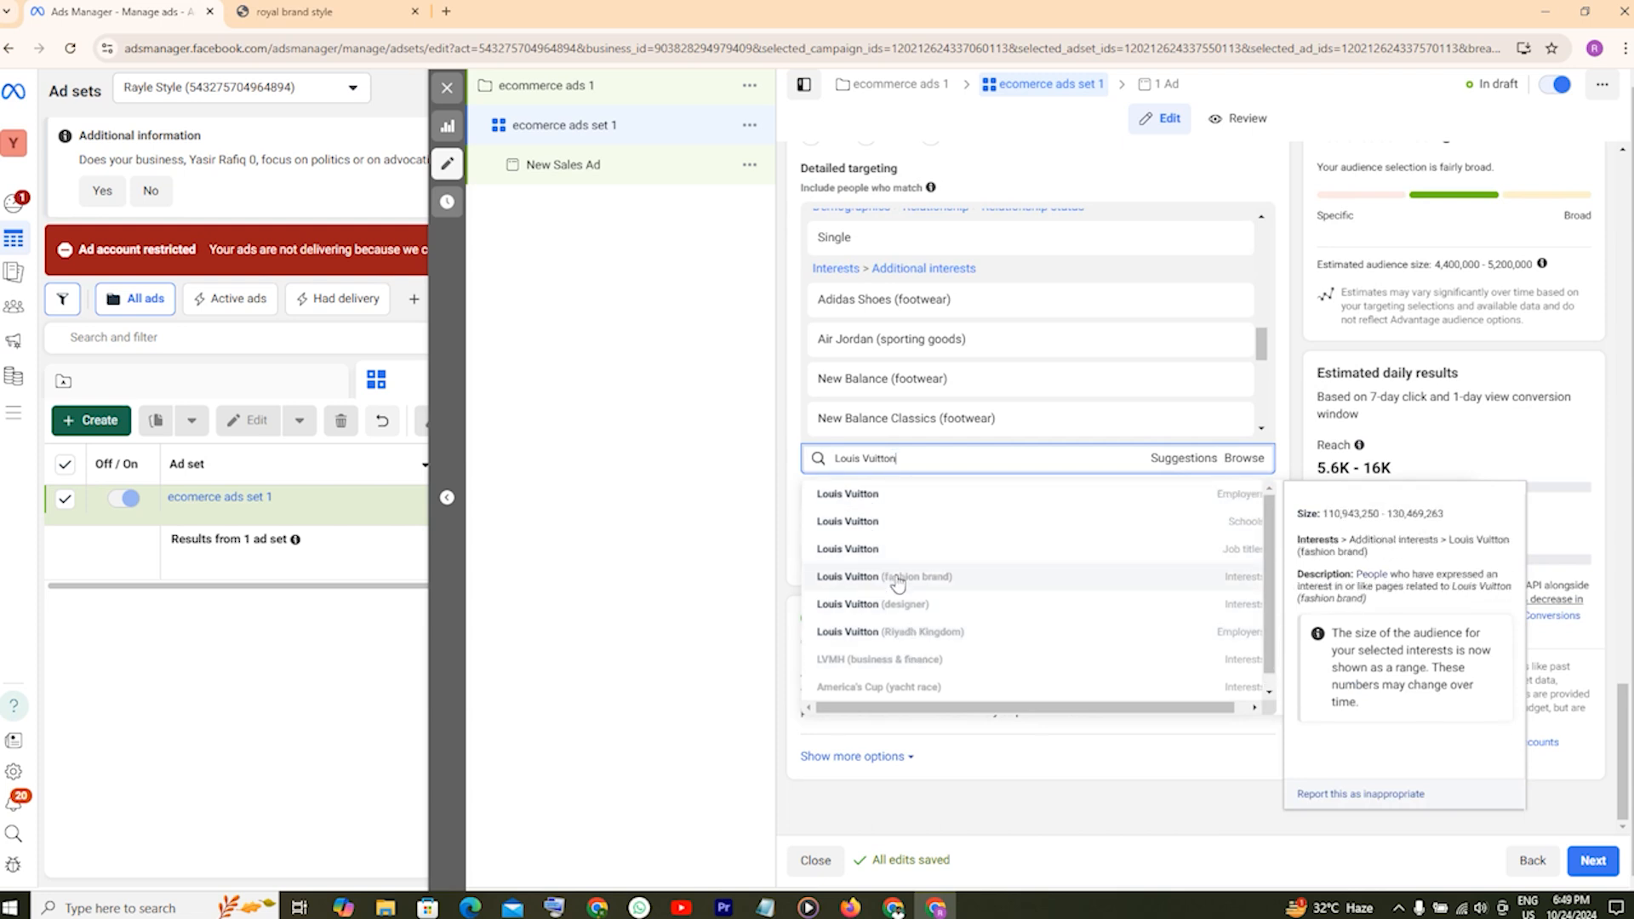
scroll(890, 581, "down", 1)
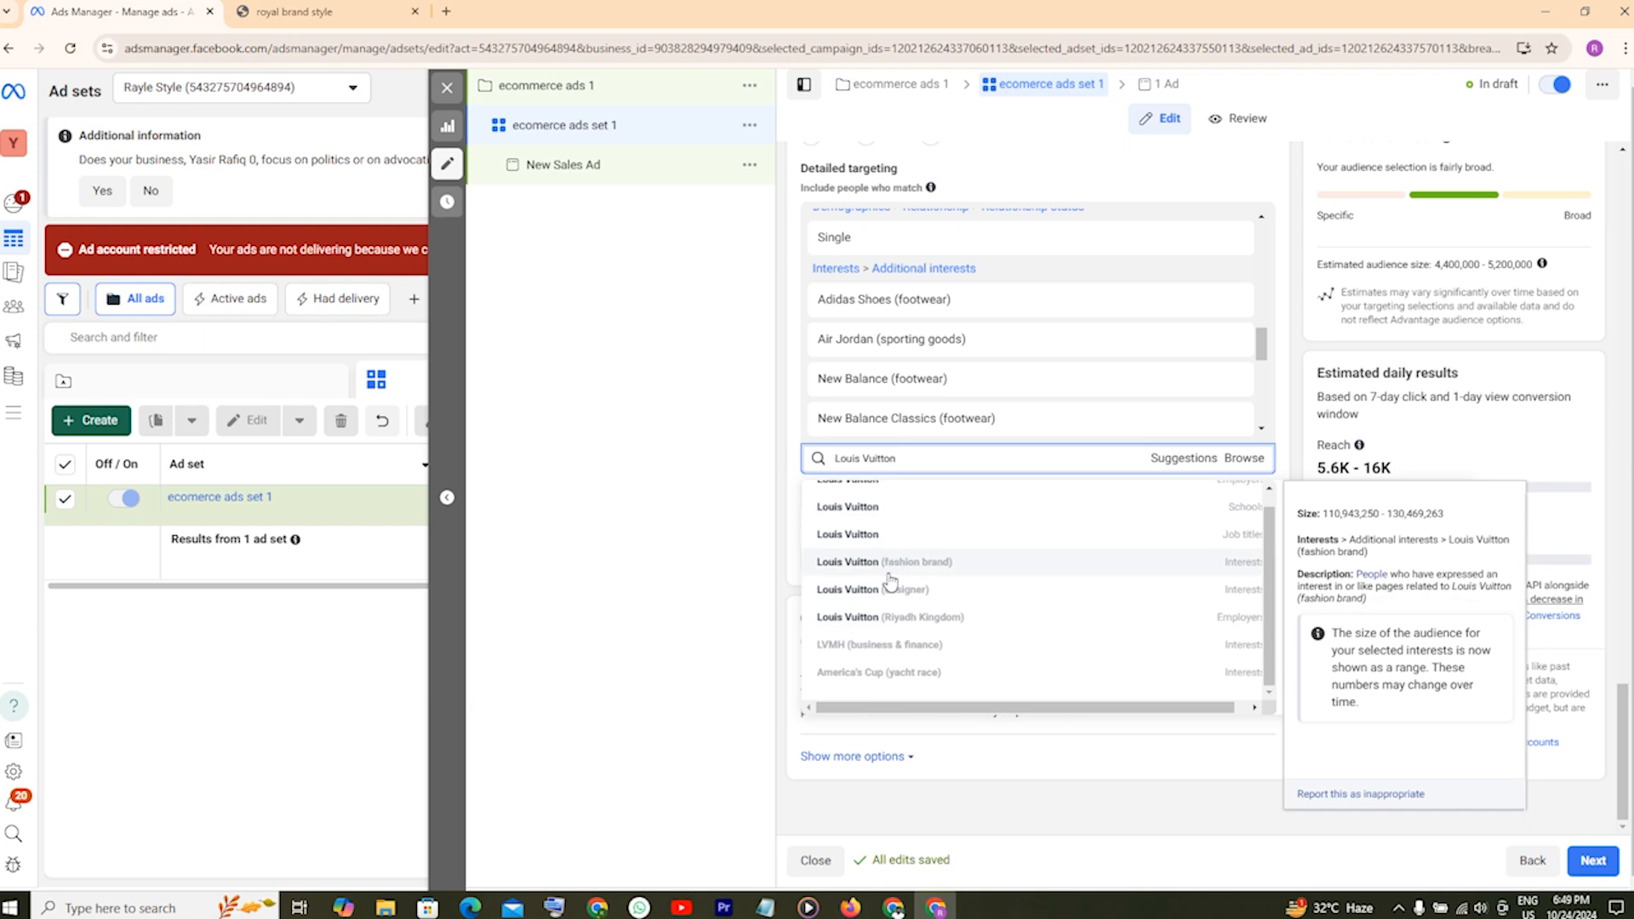
scroll(890, 581, "up", 1)
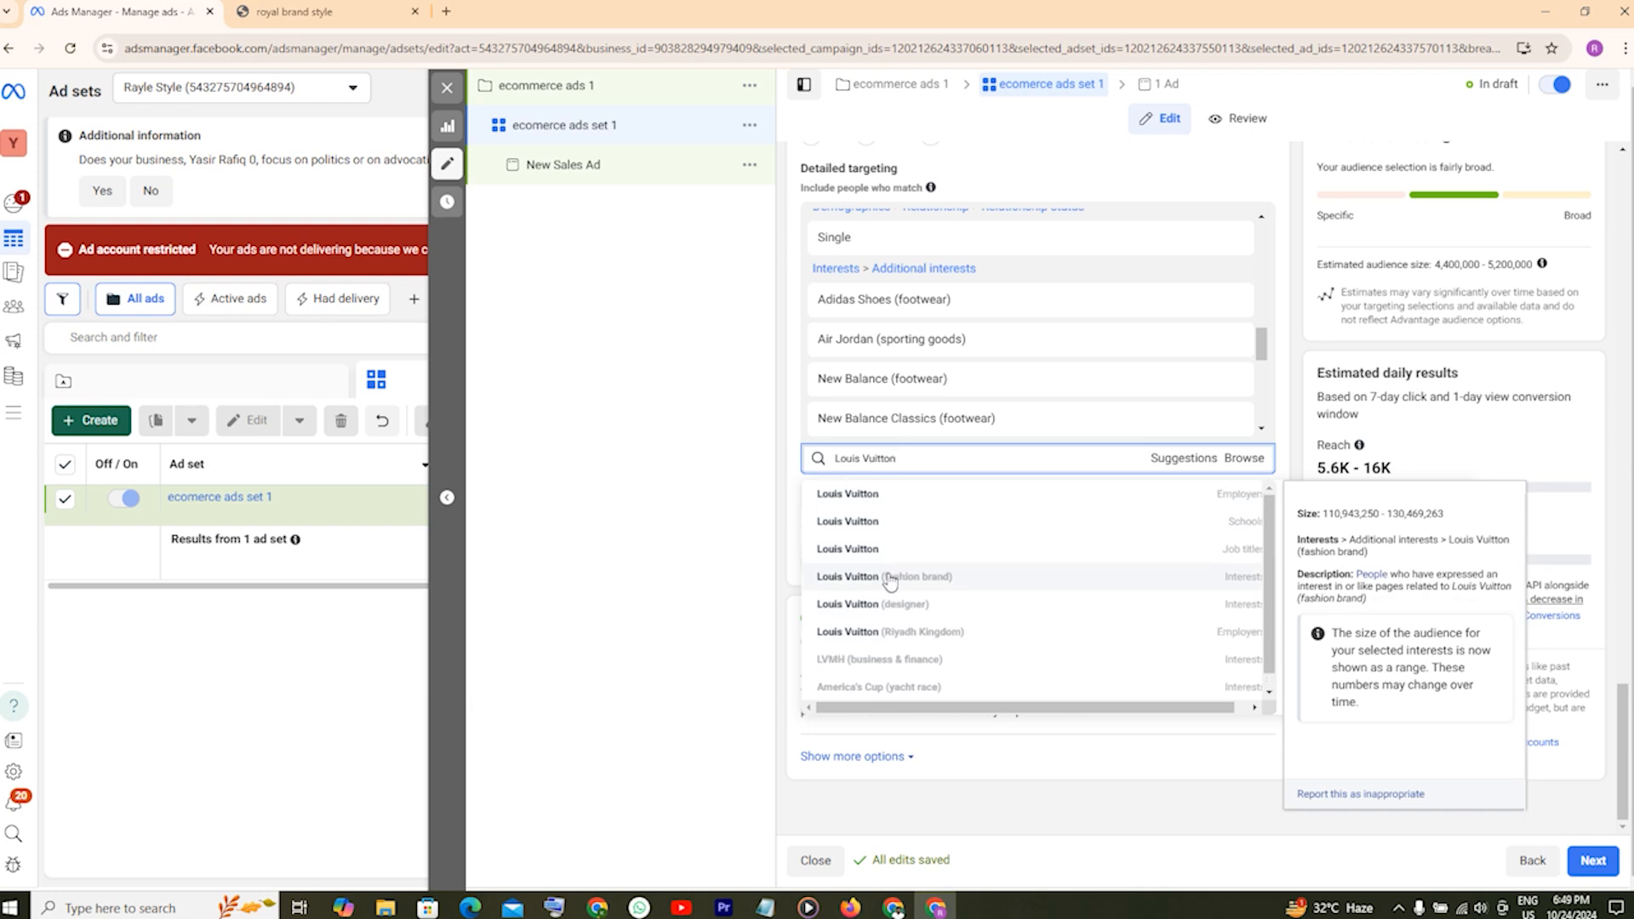
left_click(833, 578)
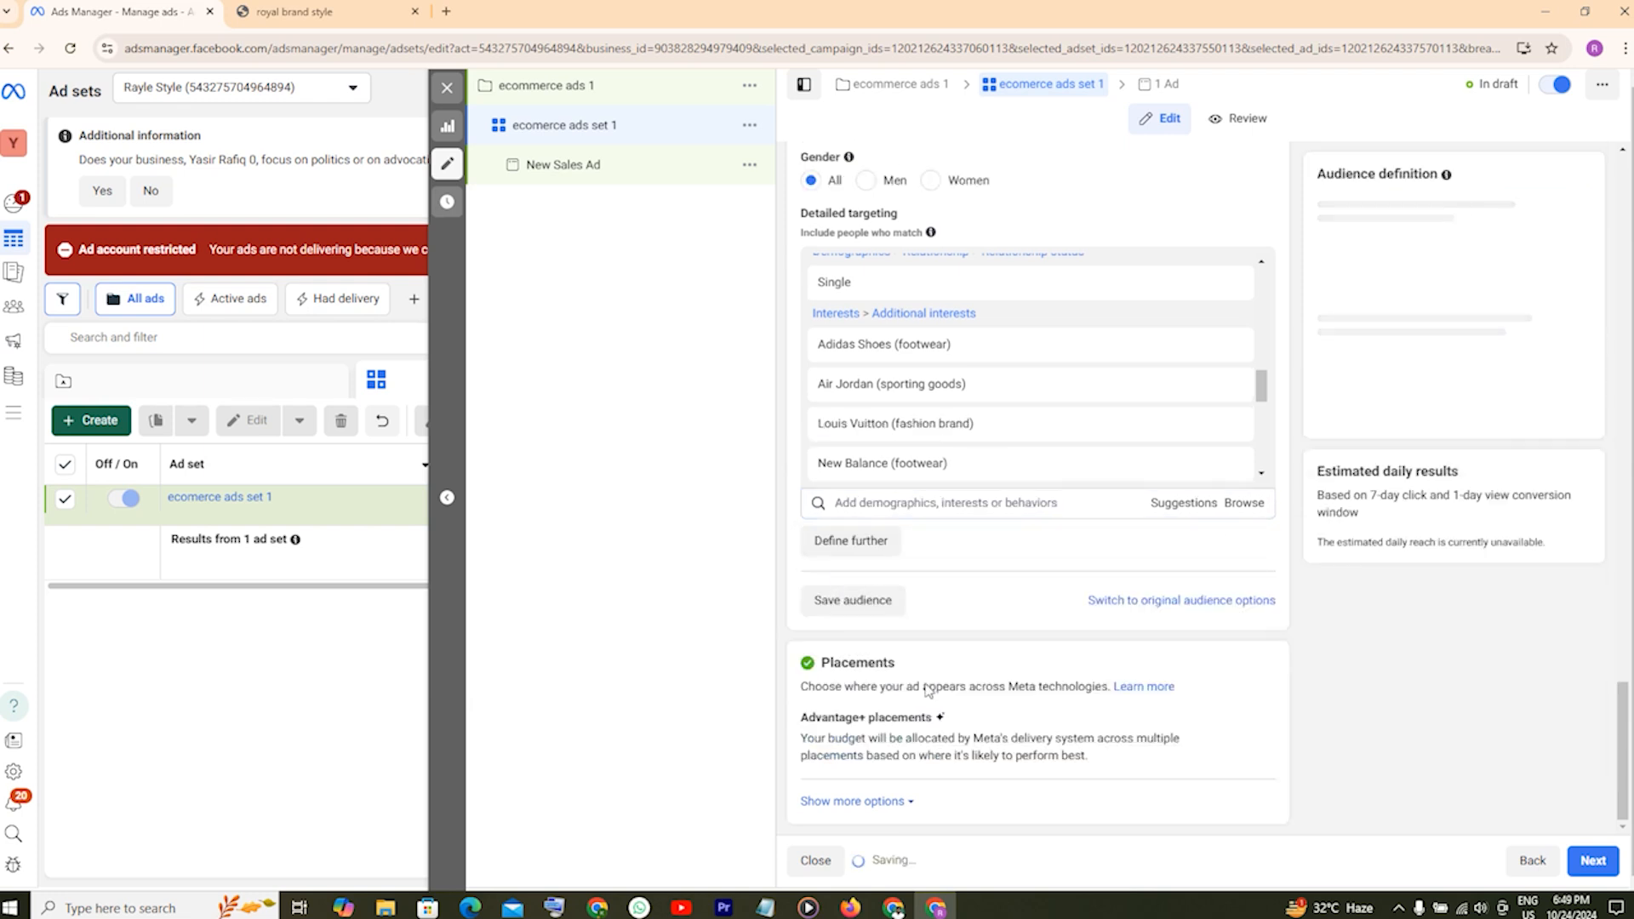
Copy Onitsuka Tiger from the Notepad brand list, search the detailed targeting for it and include the interest Onitsuka Tiger (footwear).
left_click(763, 907)
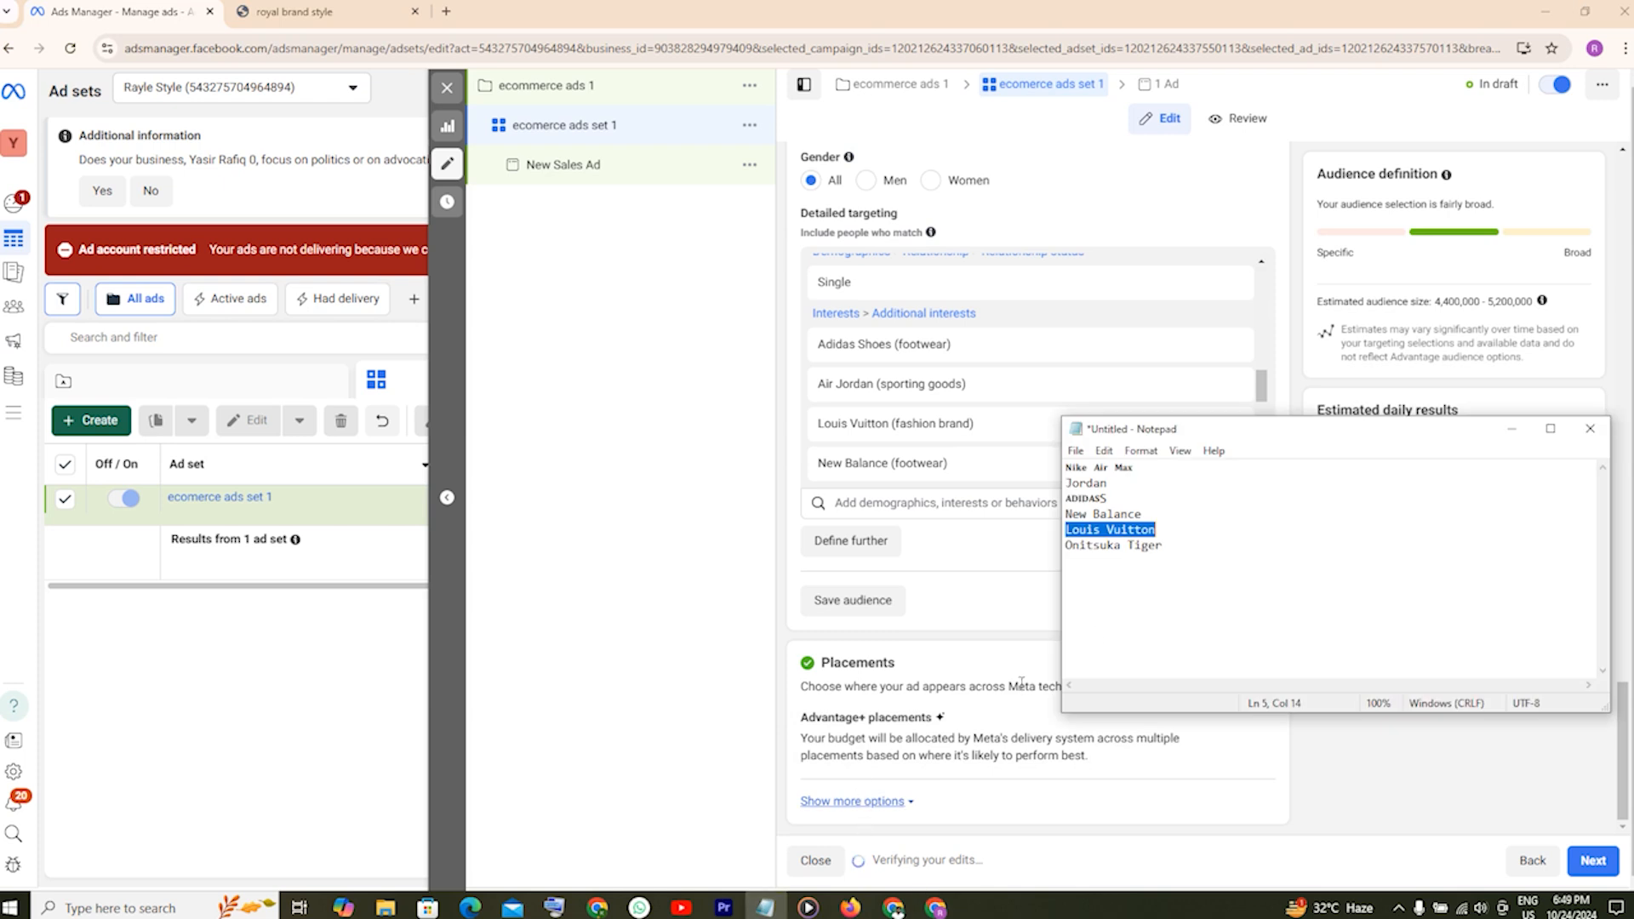
left_click_drag(1064, 548, 1157, 546)
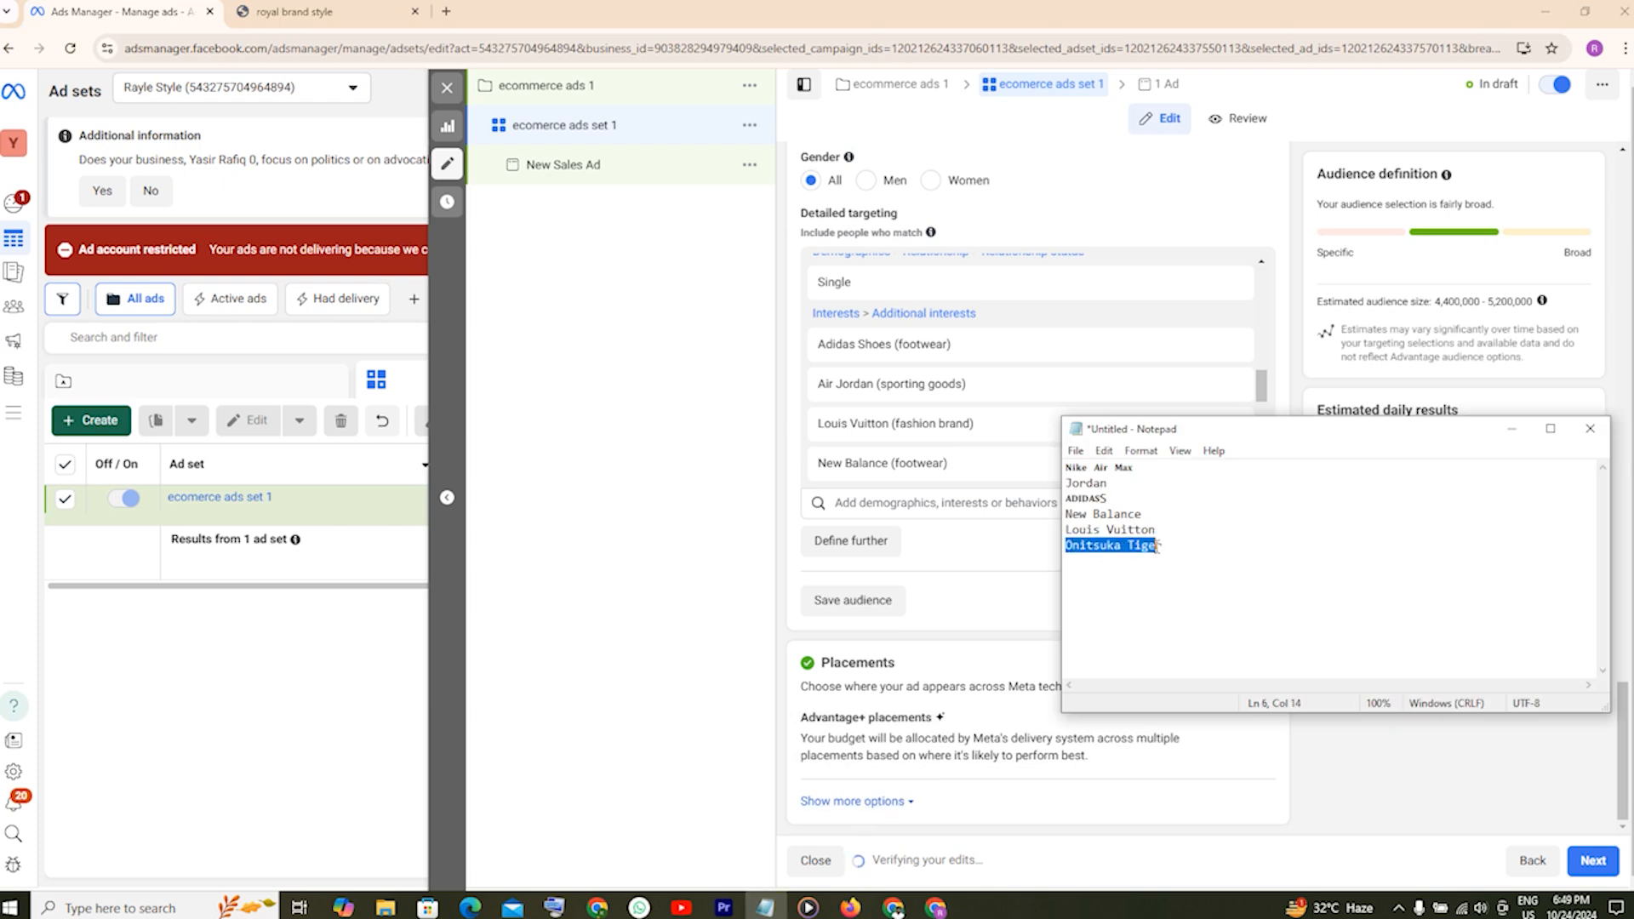
right_click(1127, 549)
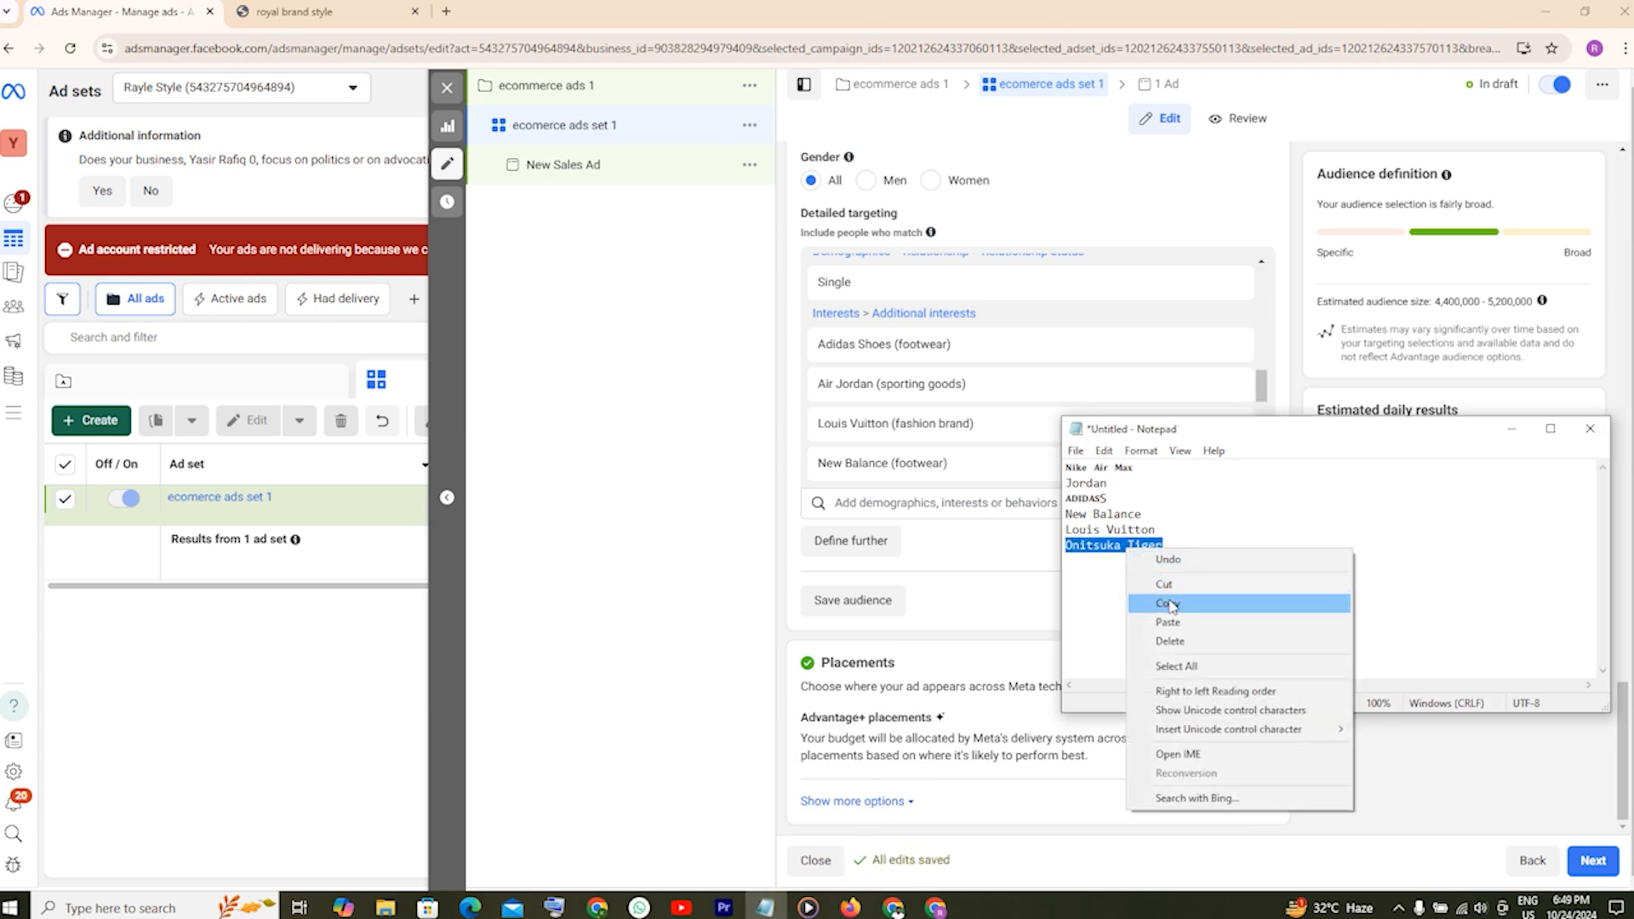
left_click(1149, 602)
left_click(894, 908)
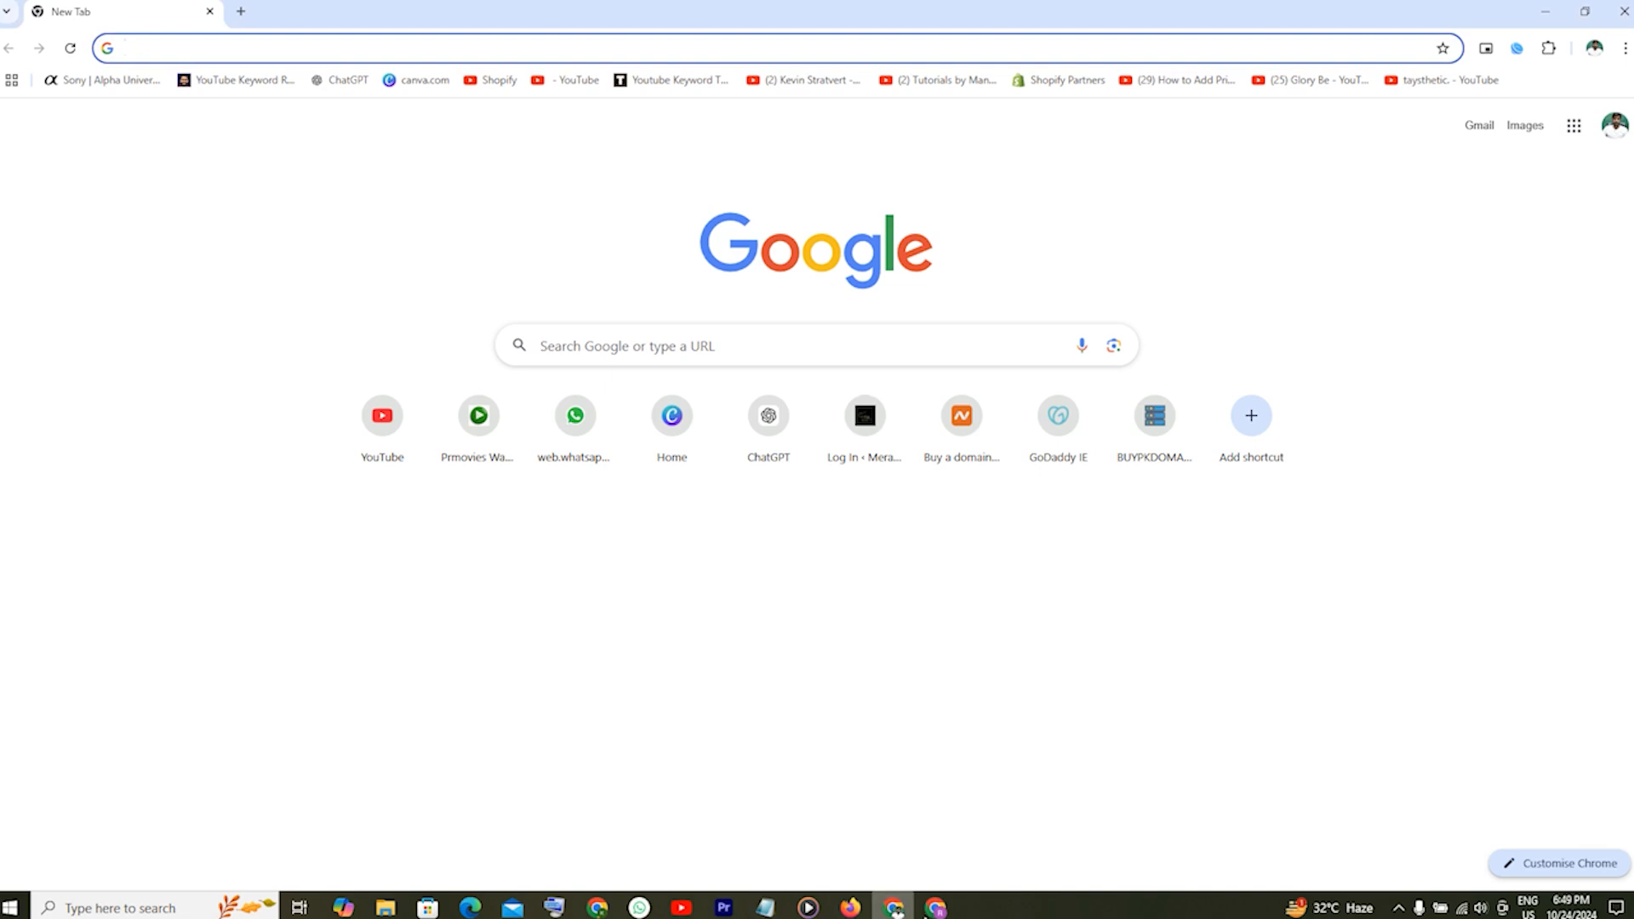
left_click(936, 907)
left_click(877, 503)
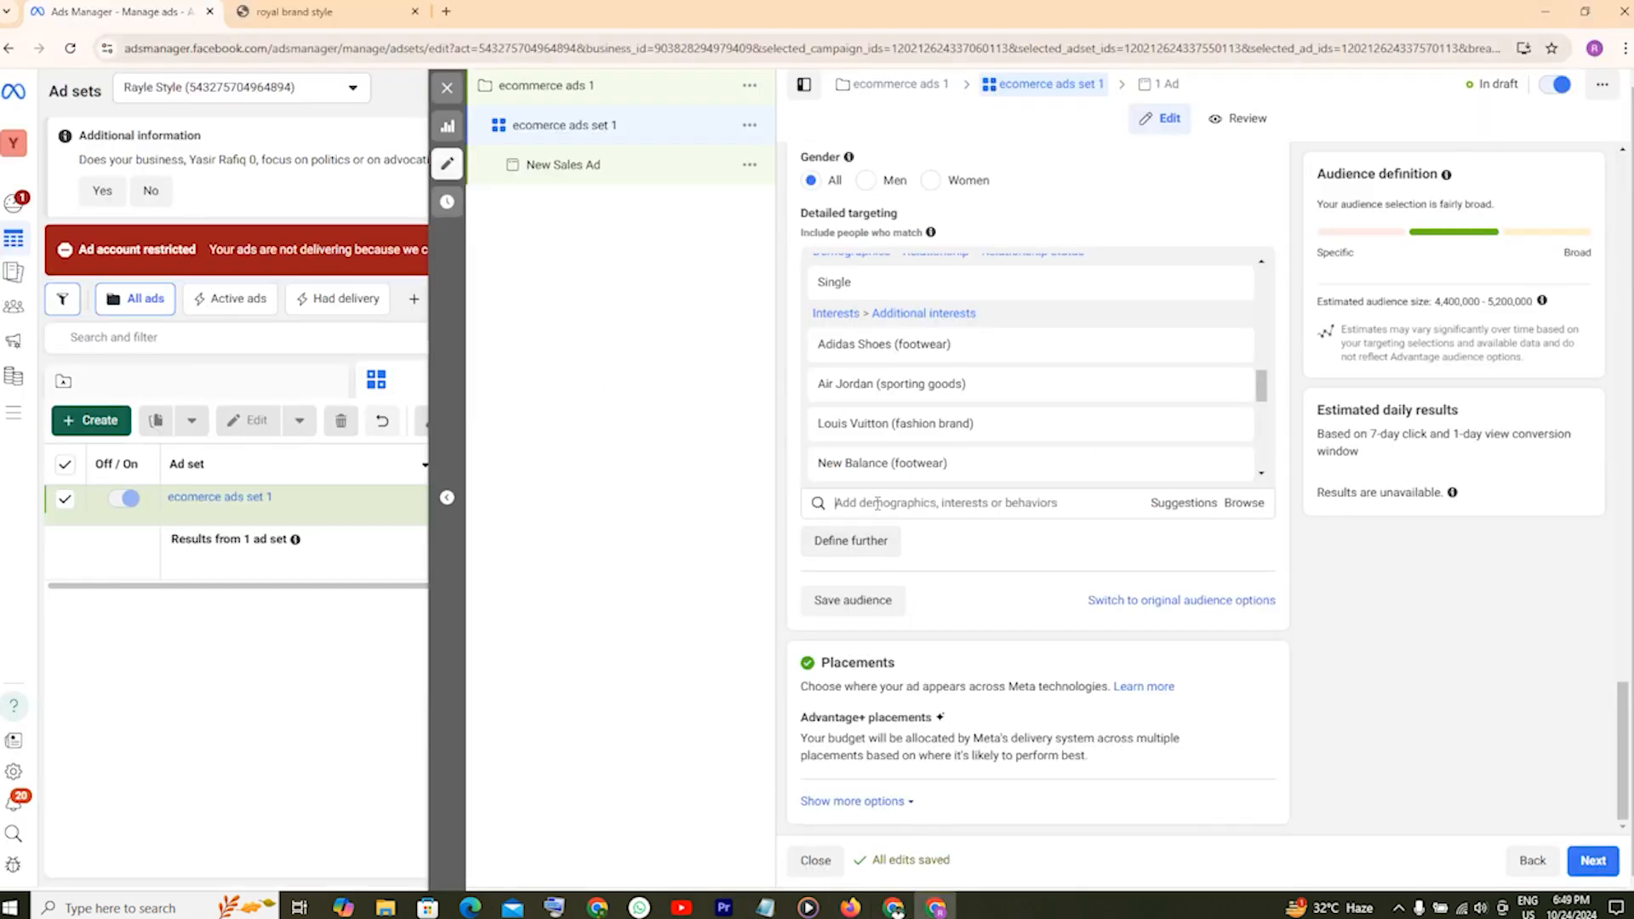
key("ctrl+v")
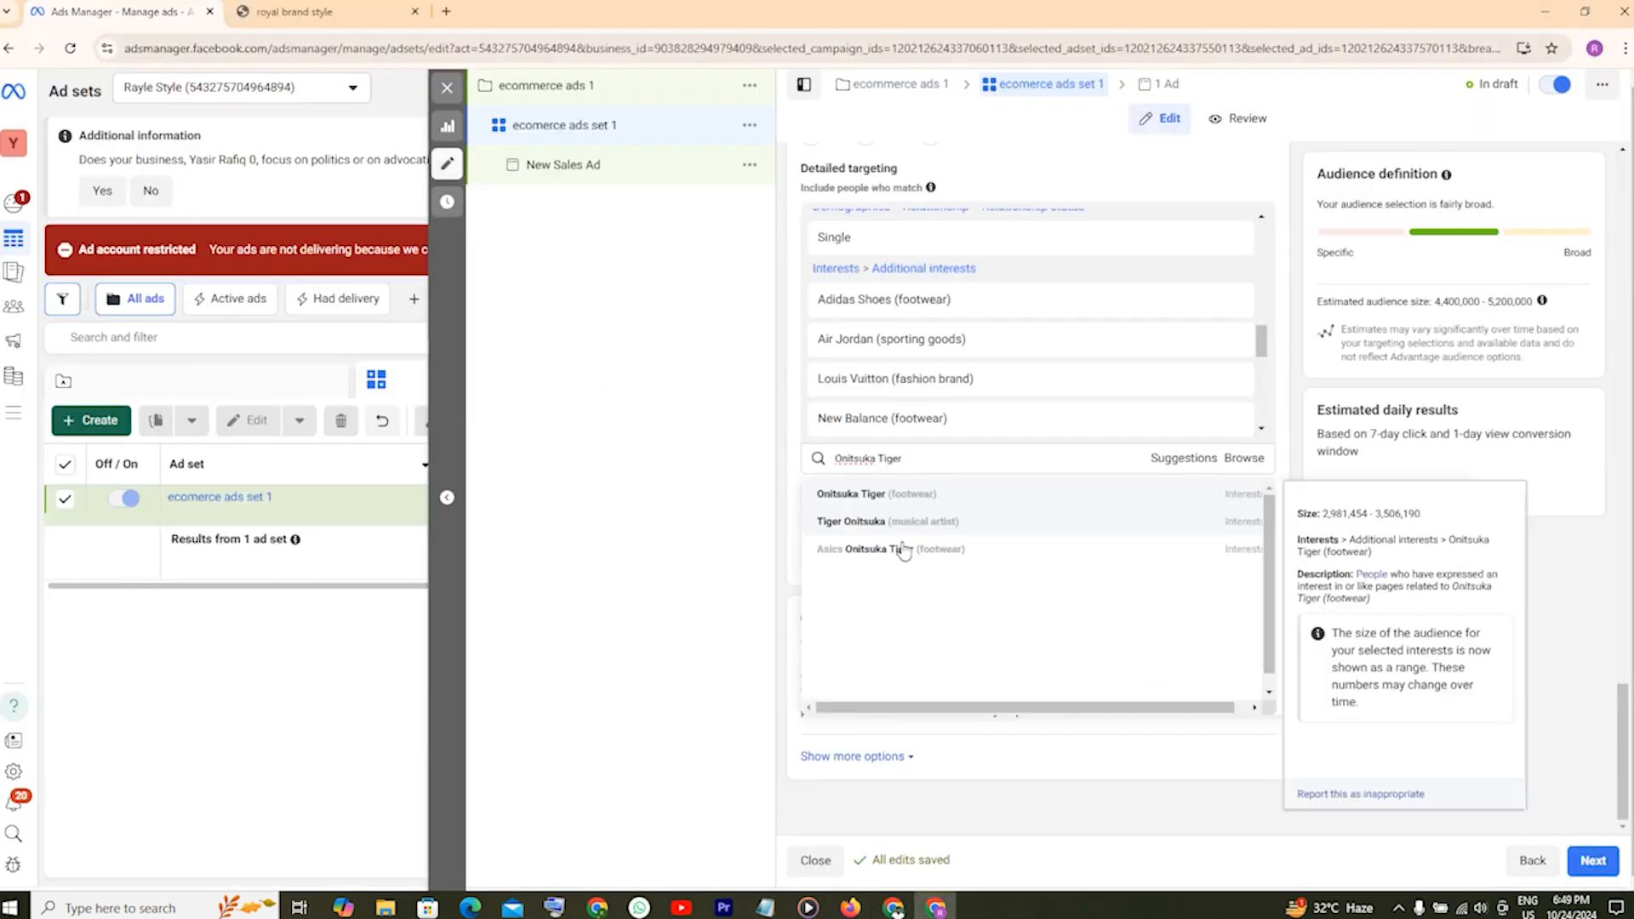
mouse_move(877, 500)
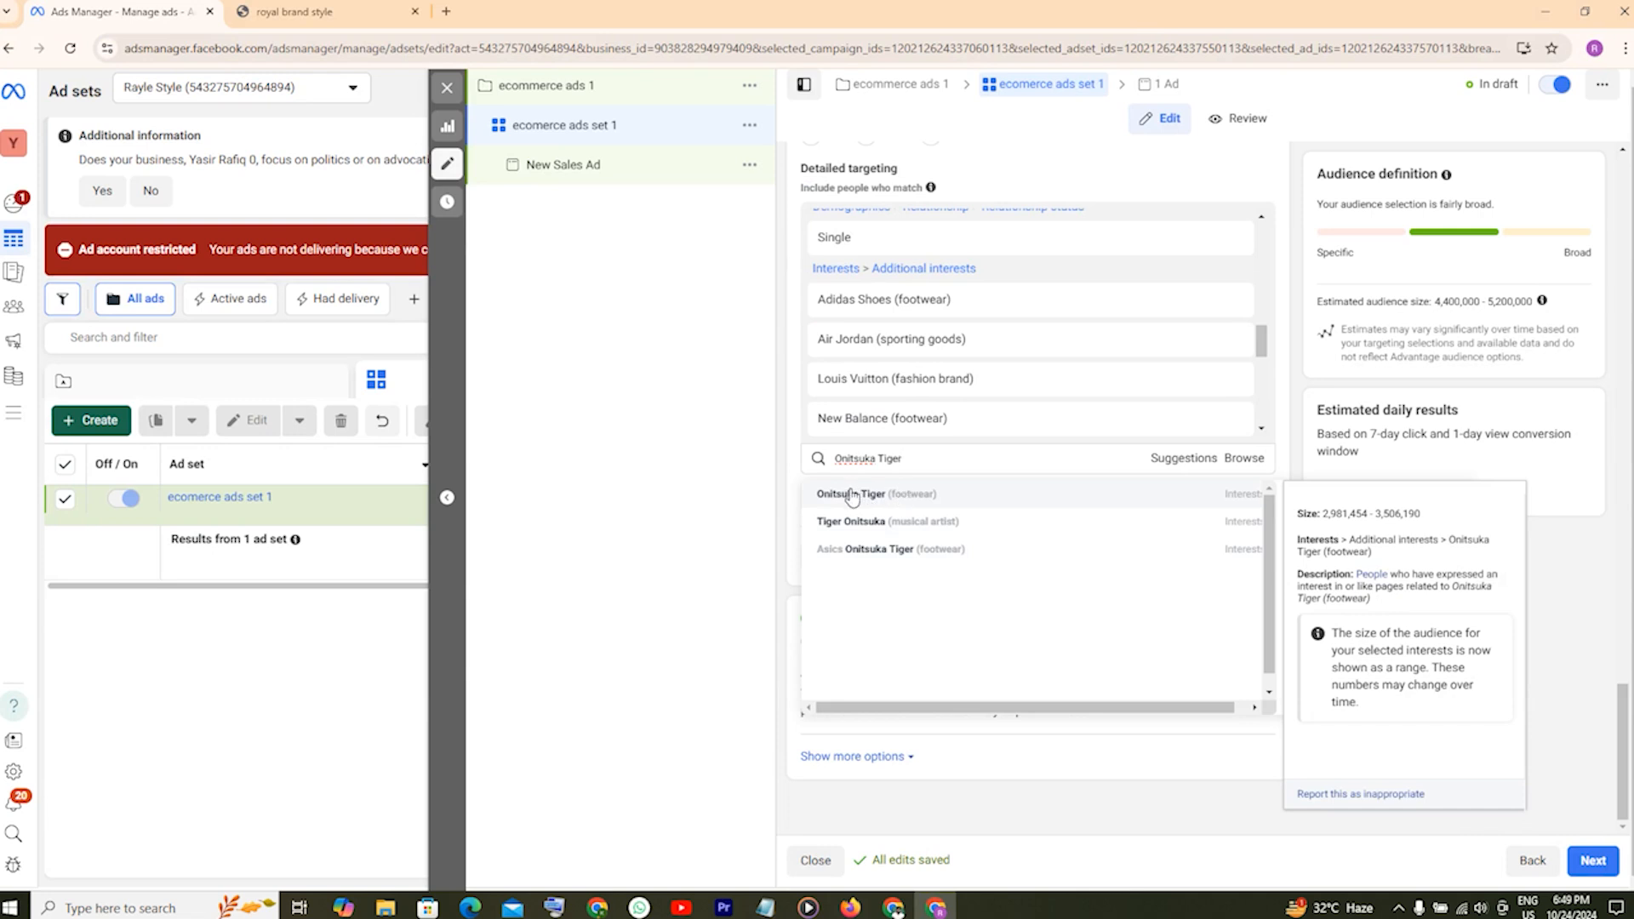
left_click(852, 495)
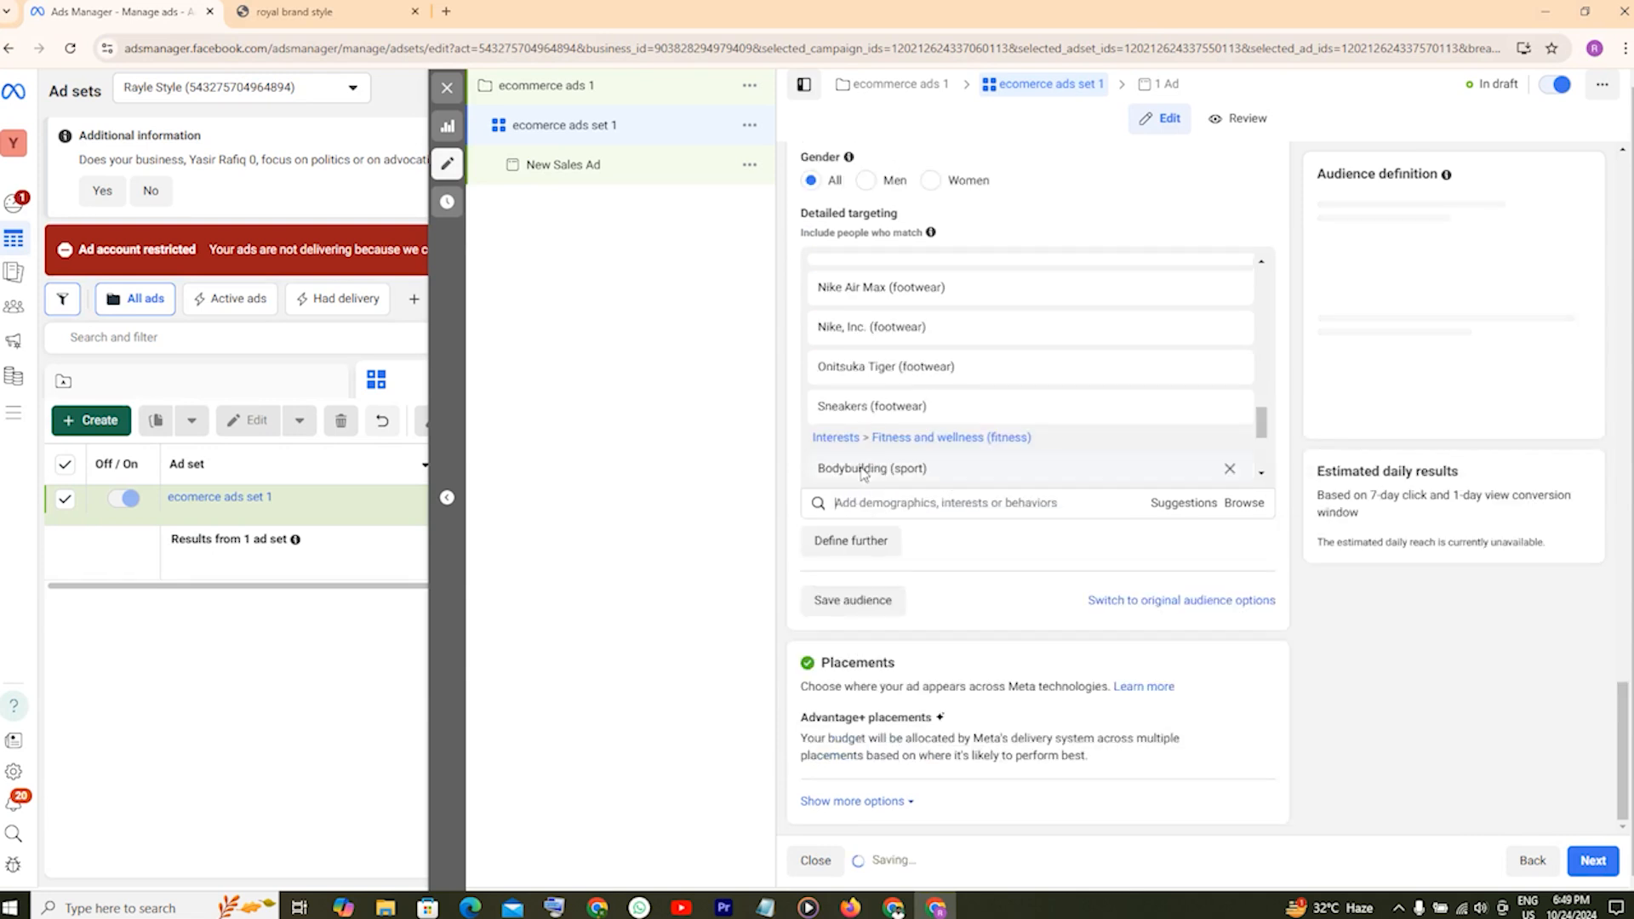
Expand the additional placement options and review the ad set's brand safety, location, age, gender and detailed targeting settings.
mouse_move(865, 470)
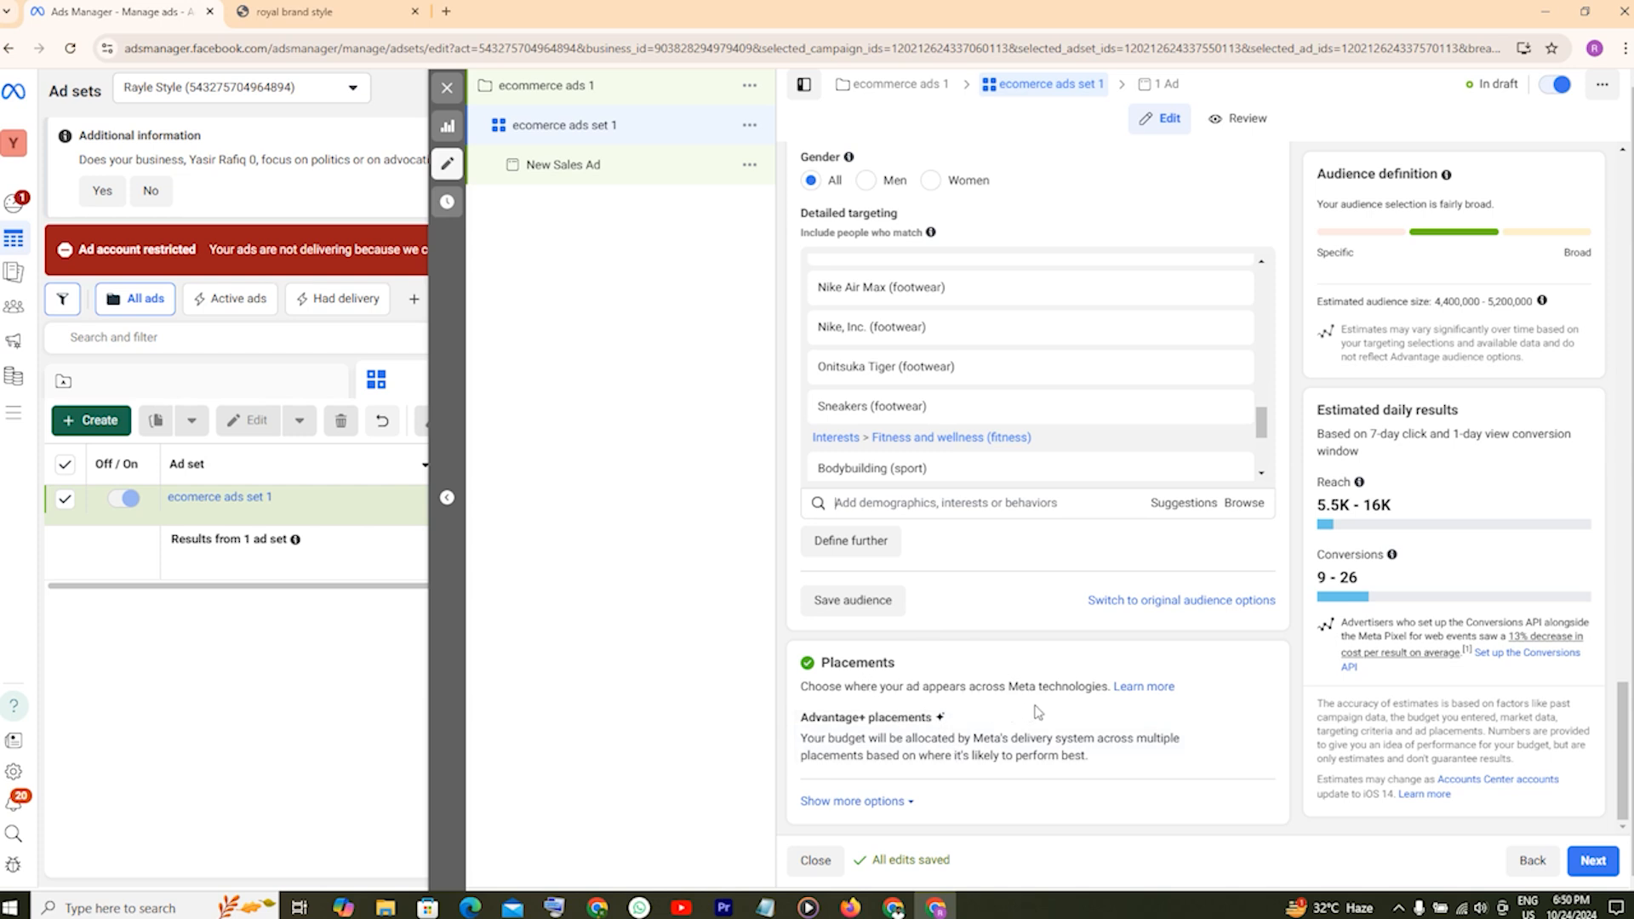
left_click(915, 809)
scroll(1022, 803, "down", 4)
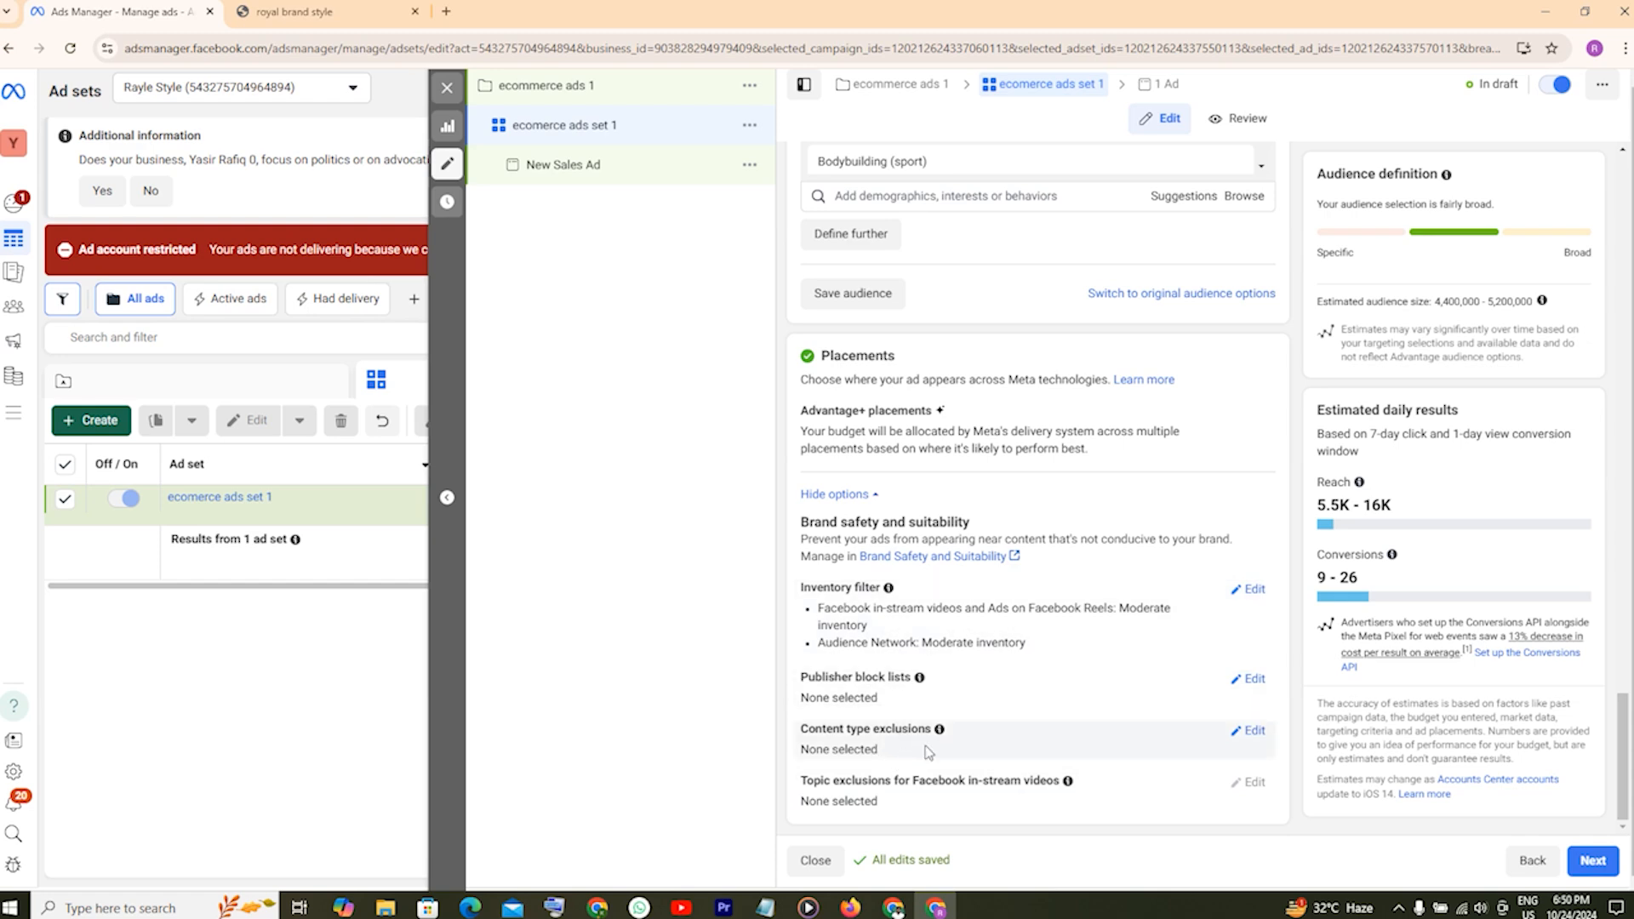
scroll(1007, 723, "up", 3)
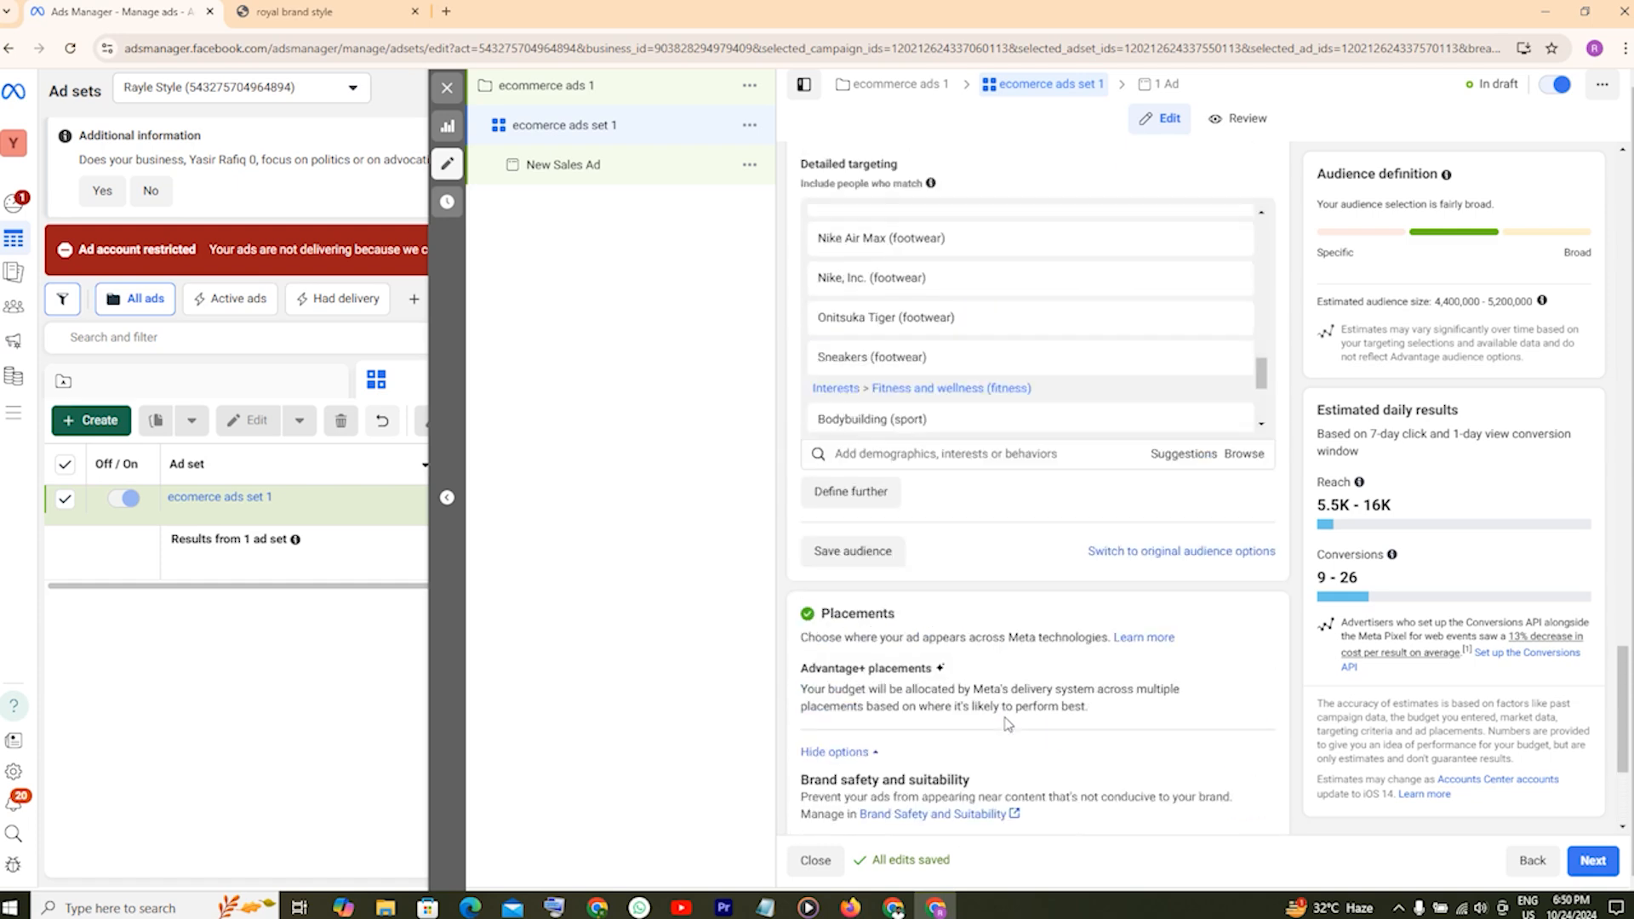
scroll(1007, 723, "up", 8)
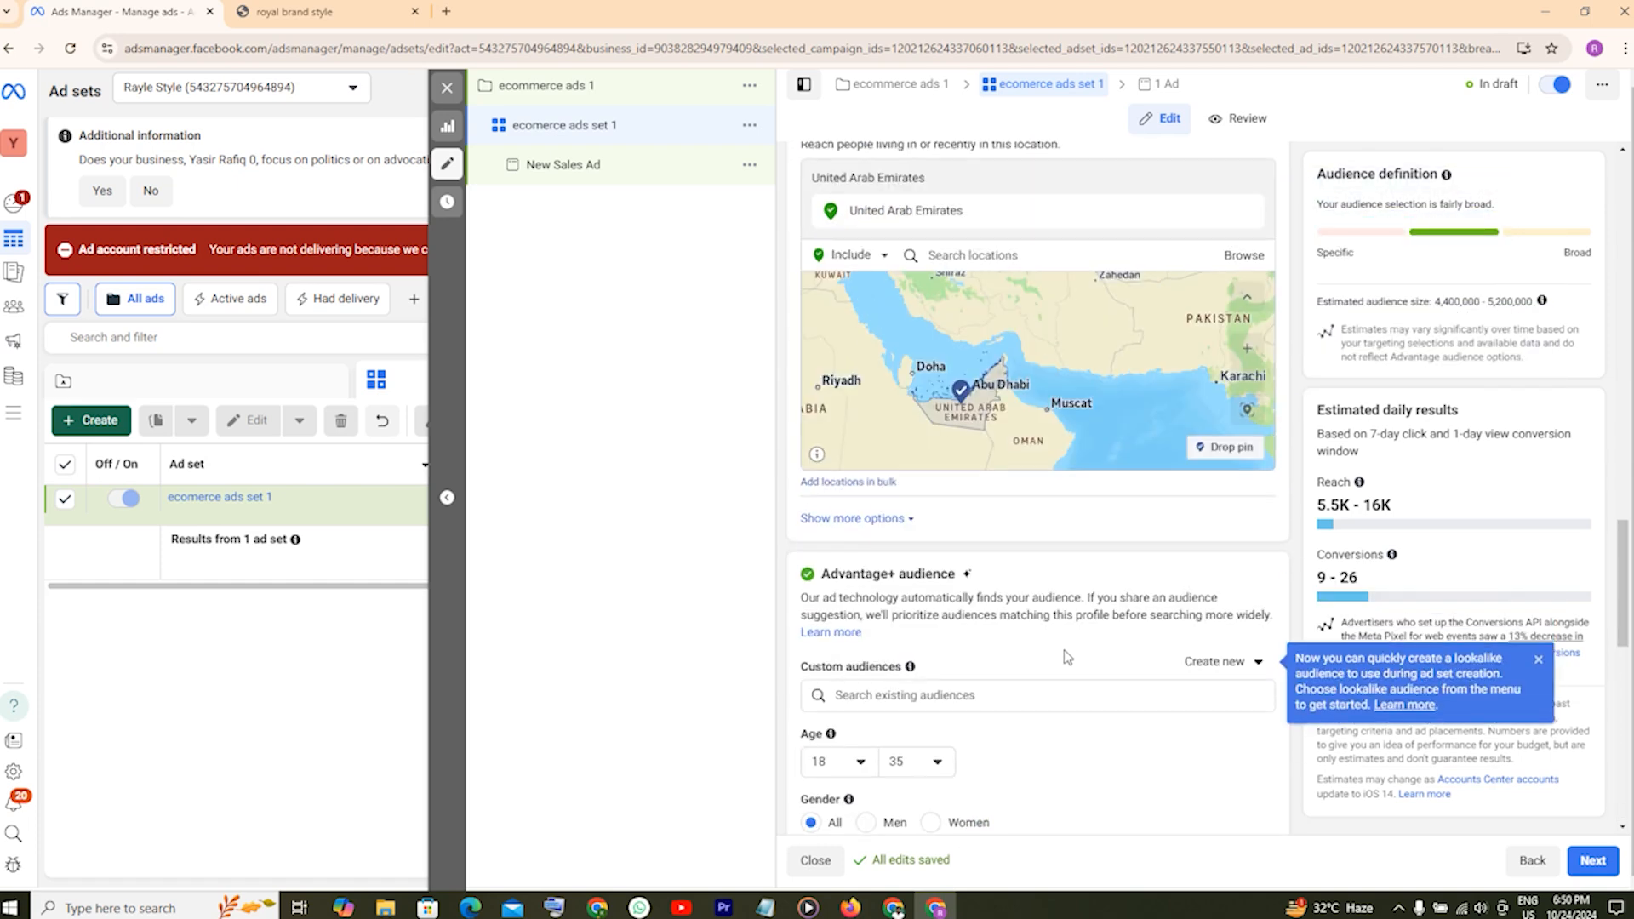
scroll(1068, 657, "up", 4)
scroll(1063, 648, "up", 2)
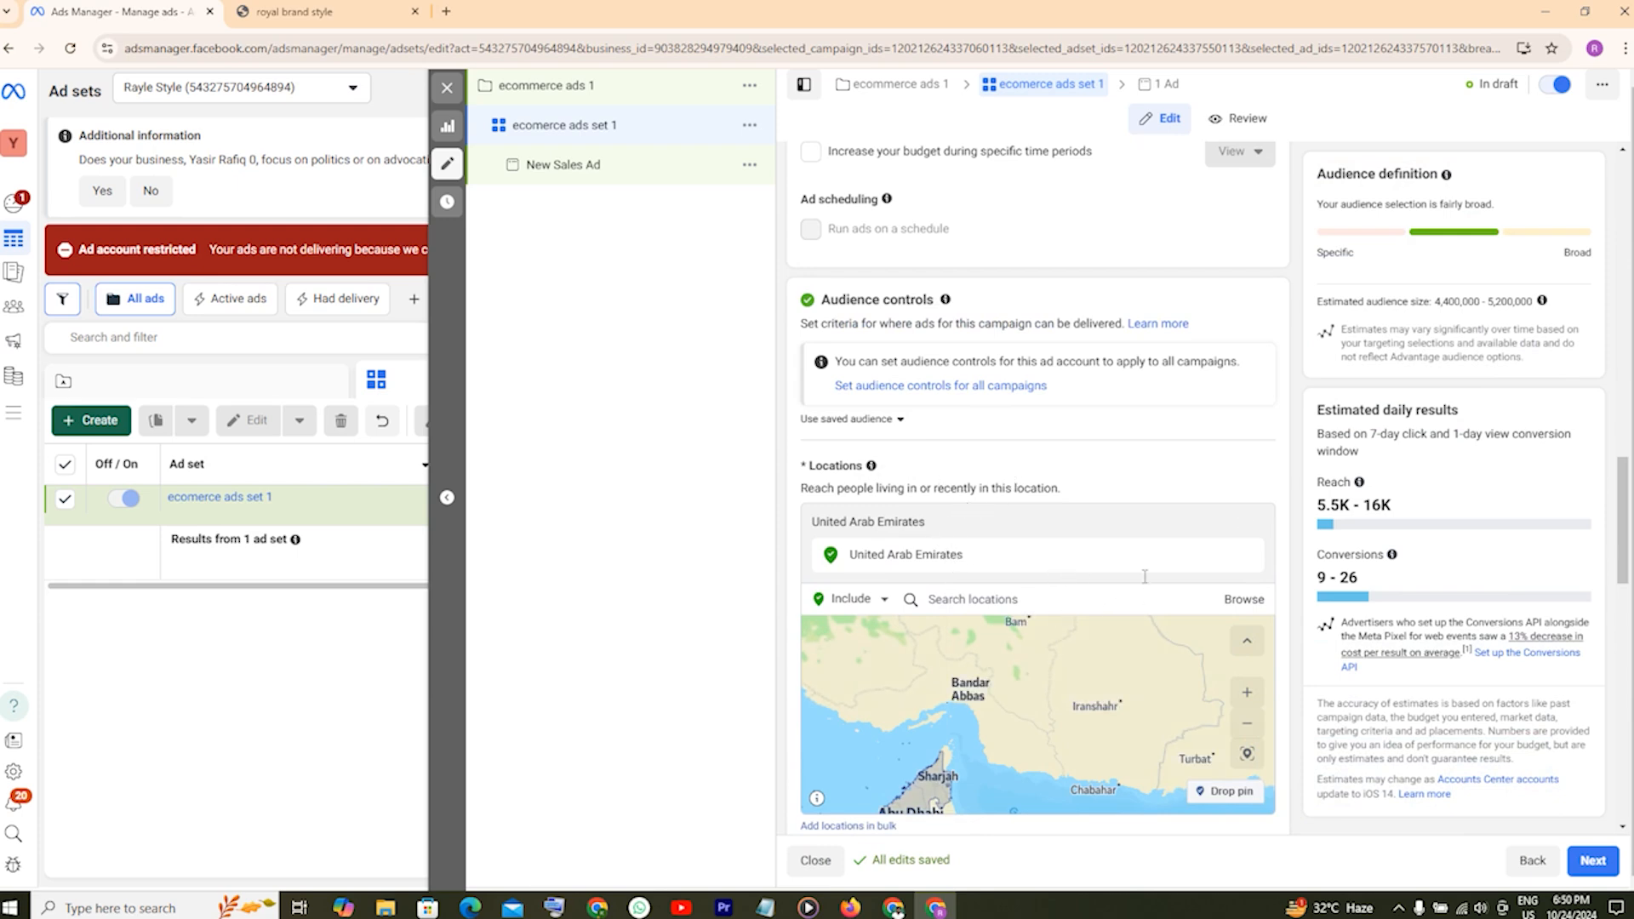
scroll(1301, 601, "down", 2)
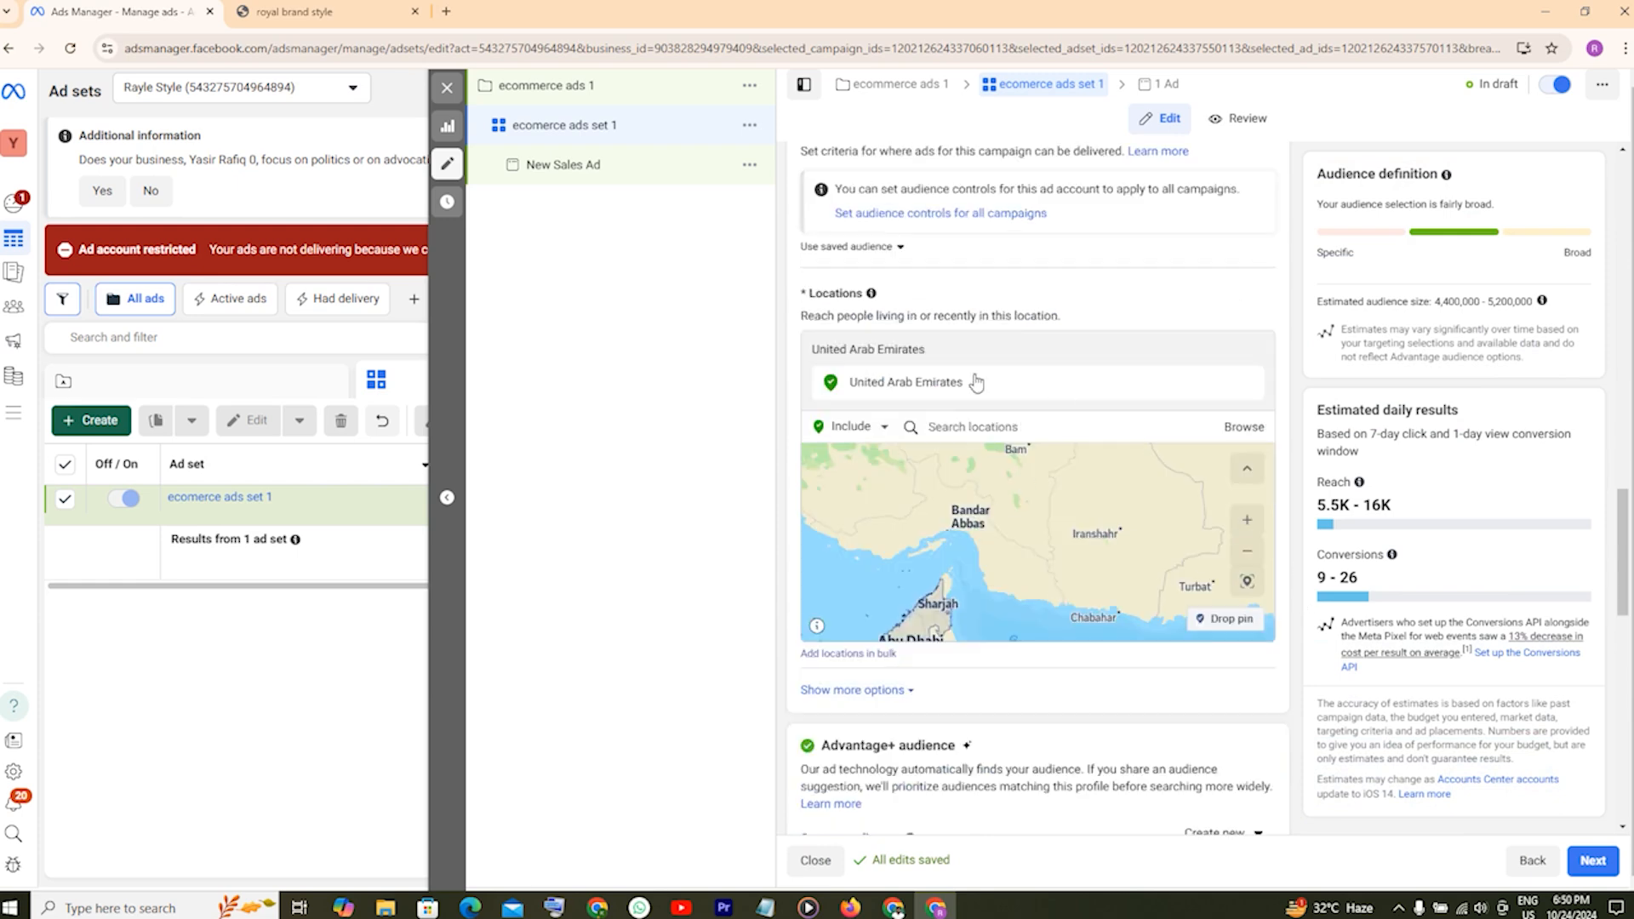
scroll(1100, 498, "down", 5)
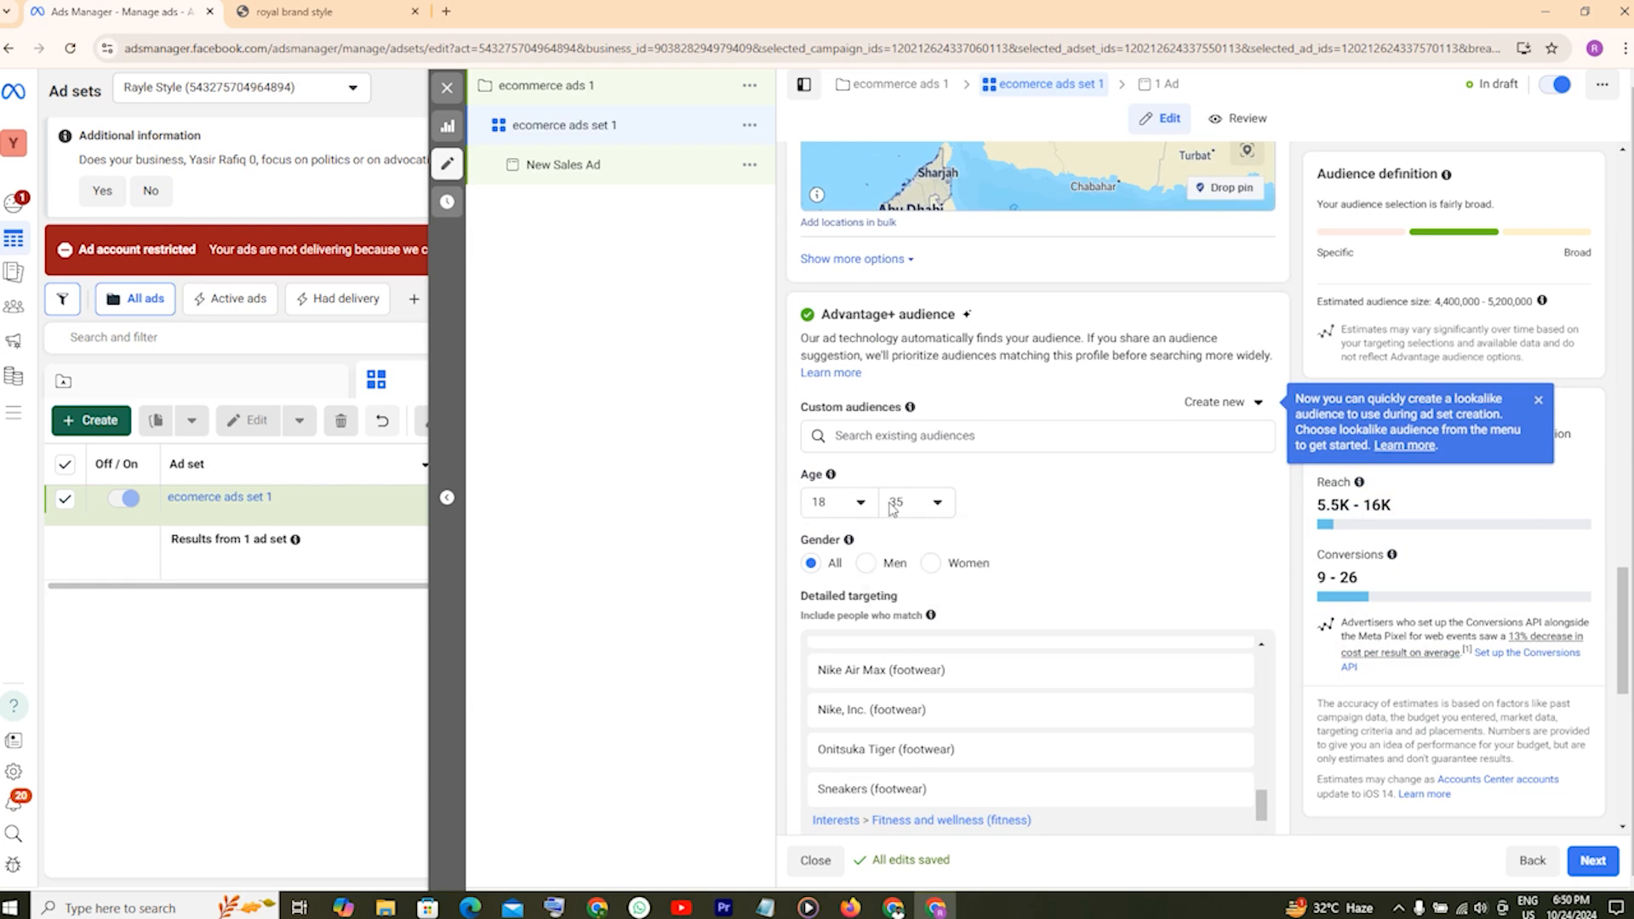
scroll(1007, 589, "down", 1)
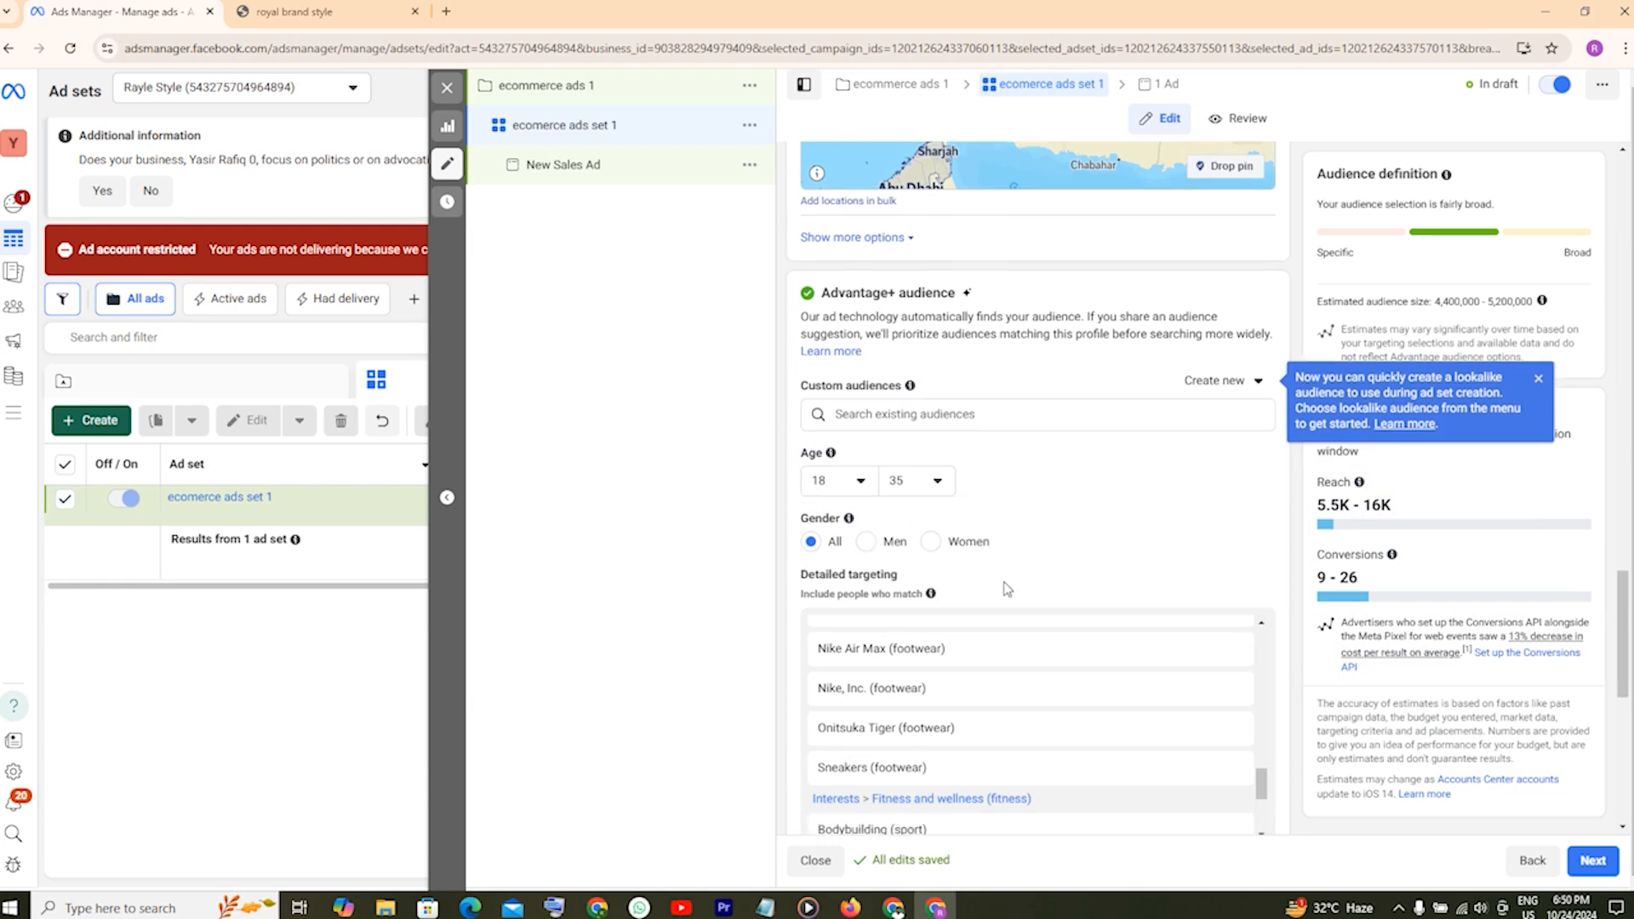
scroll(1007, 589, "down", 2)
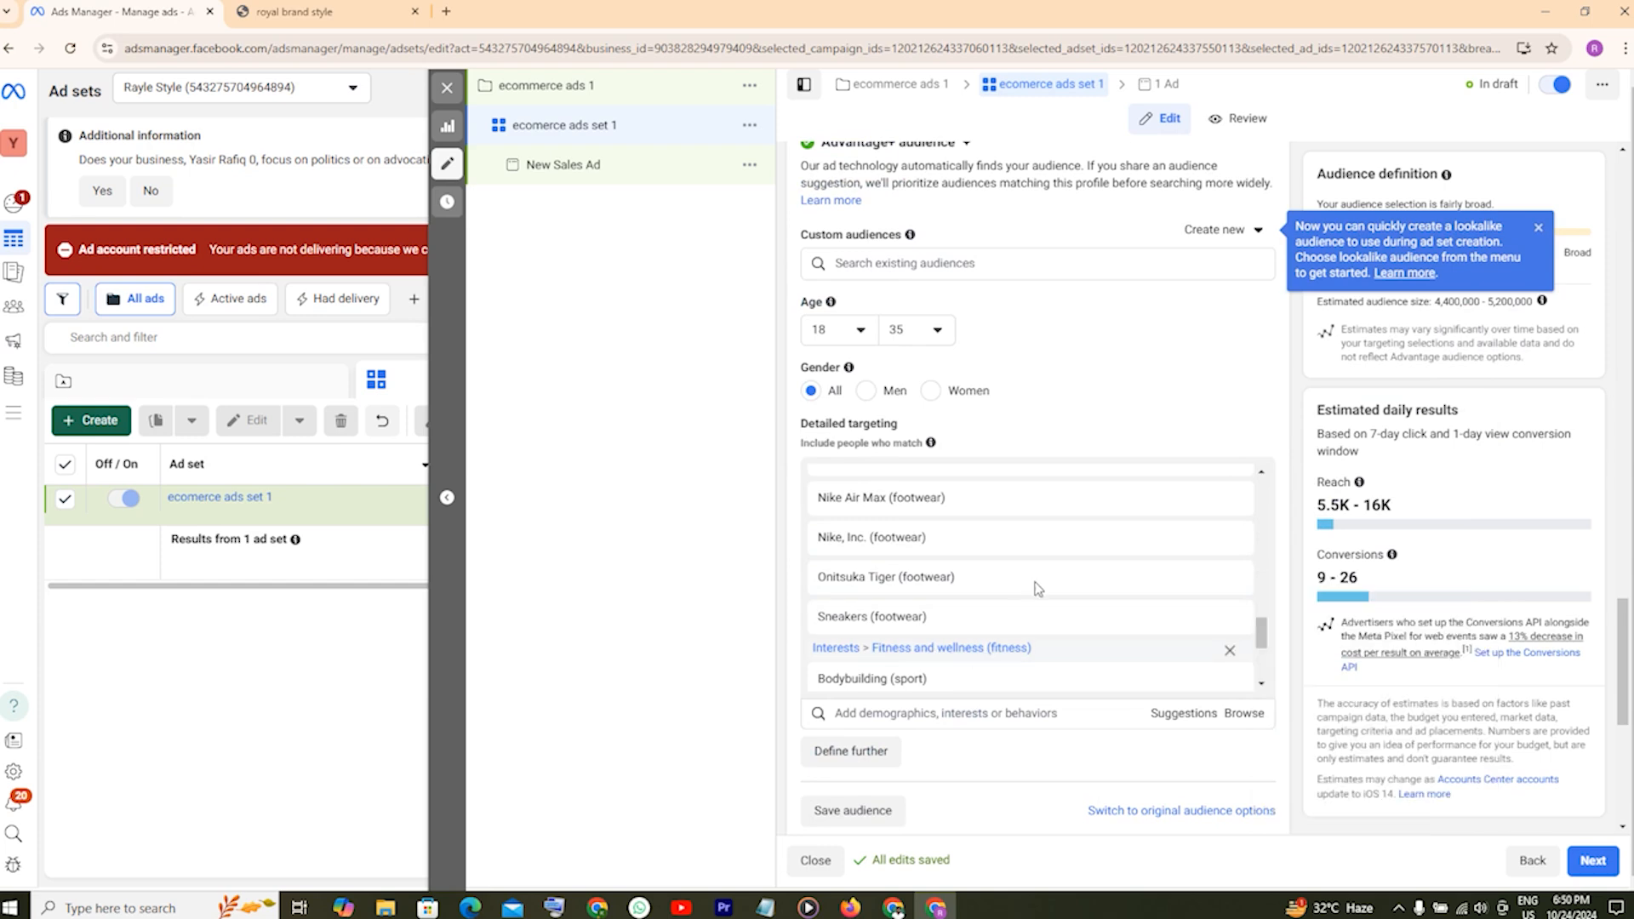
scroll(1166, 381, "up", 1)
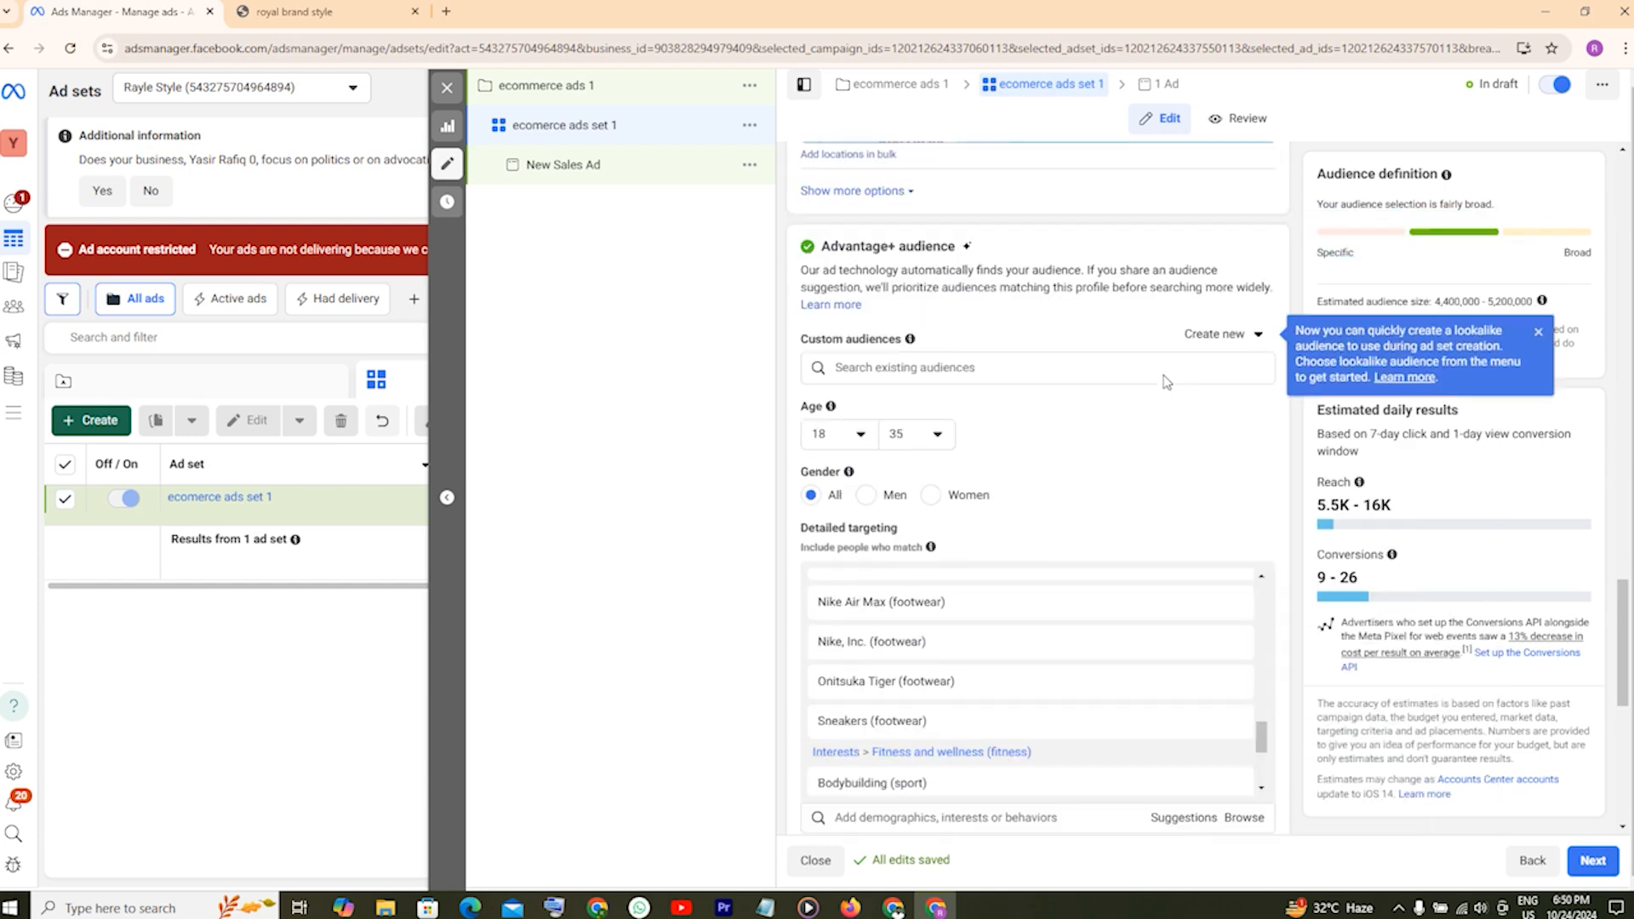
scroll(1166, 381, "up", 3)
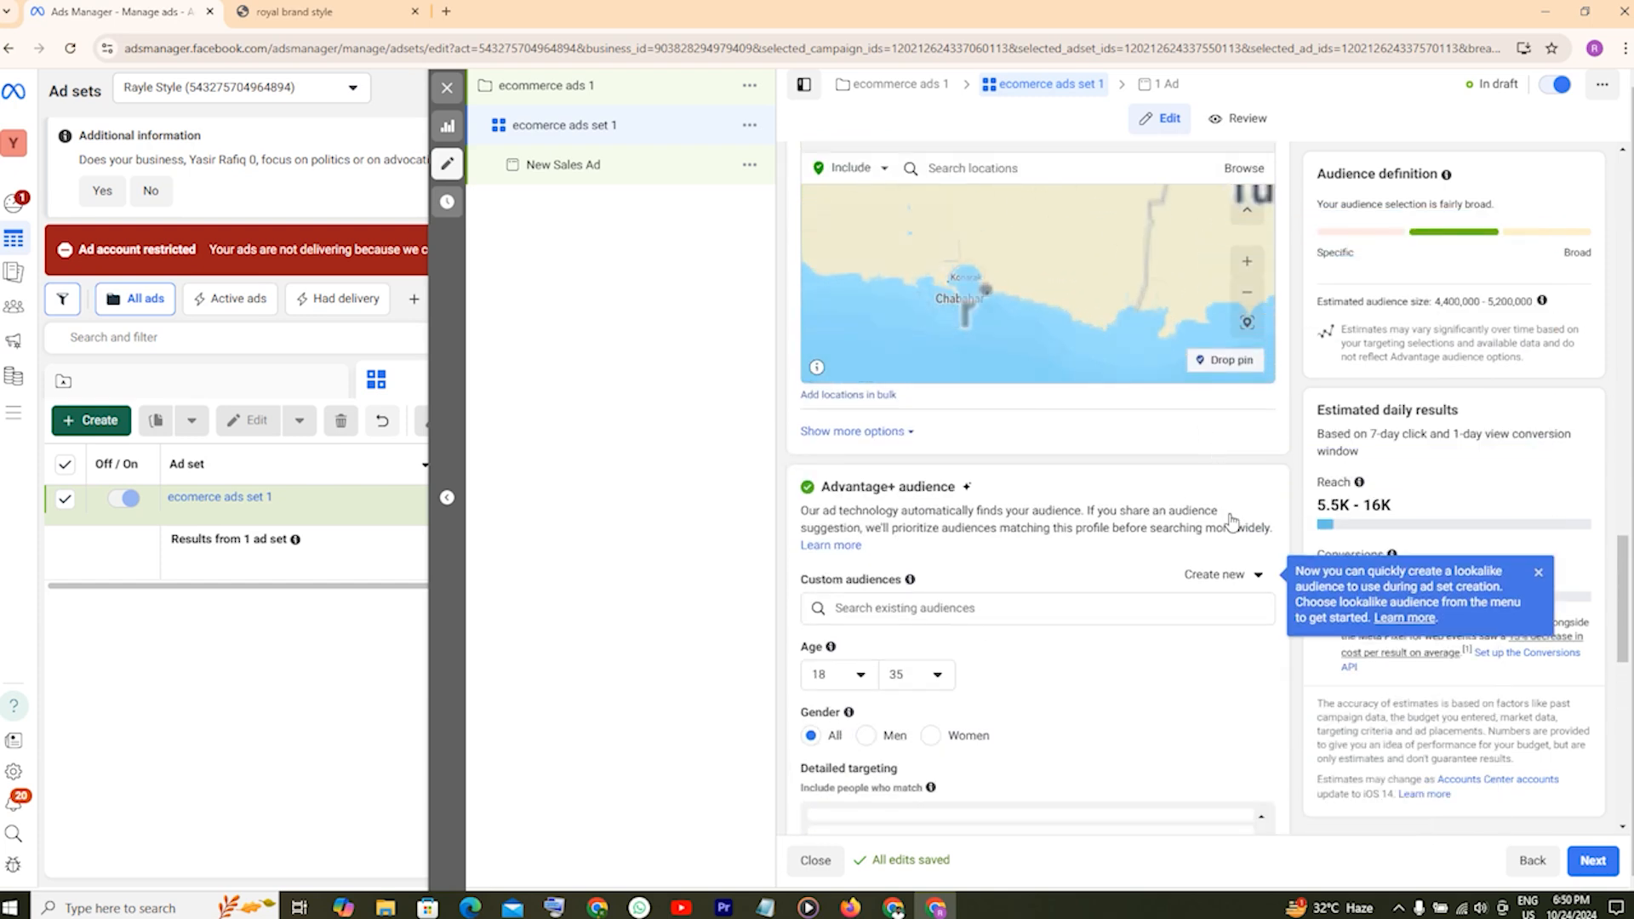
scroll(1231, 520, "down", 10)
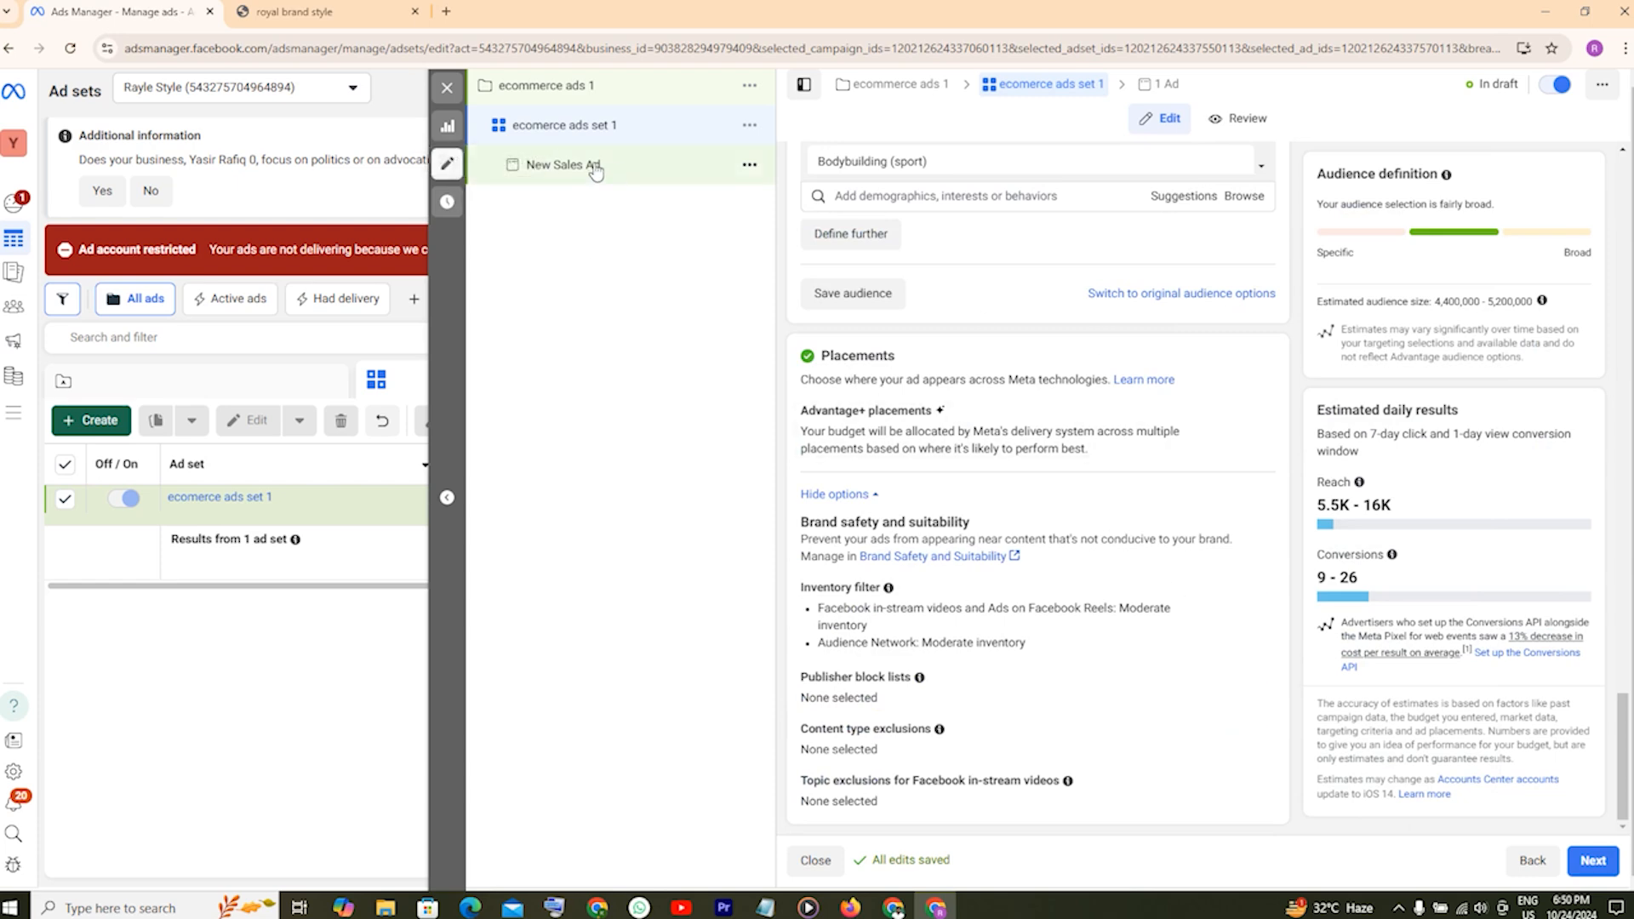
Continue from the ad set to the ad level and rename the ad as "ecom ad sale".
left_click(1594, 862)
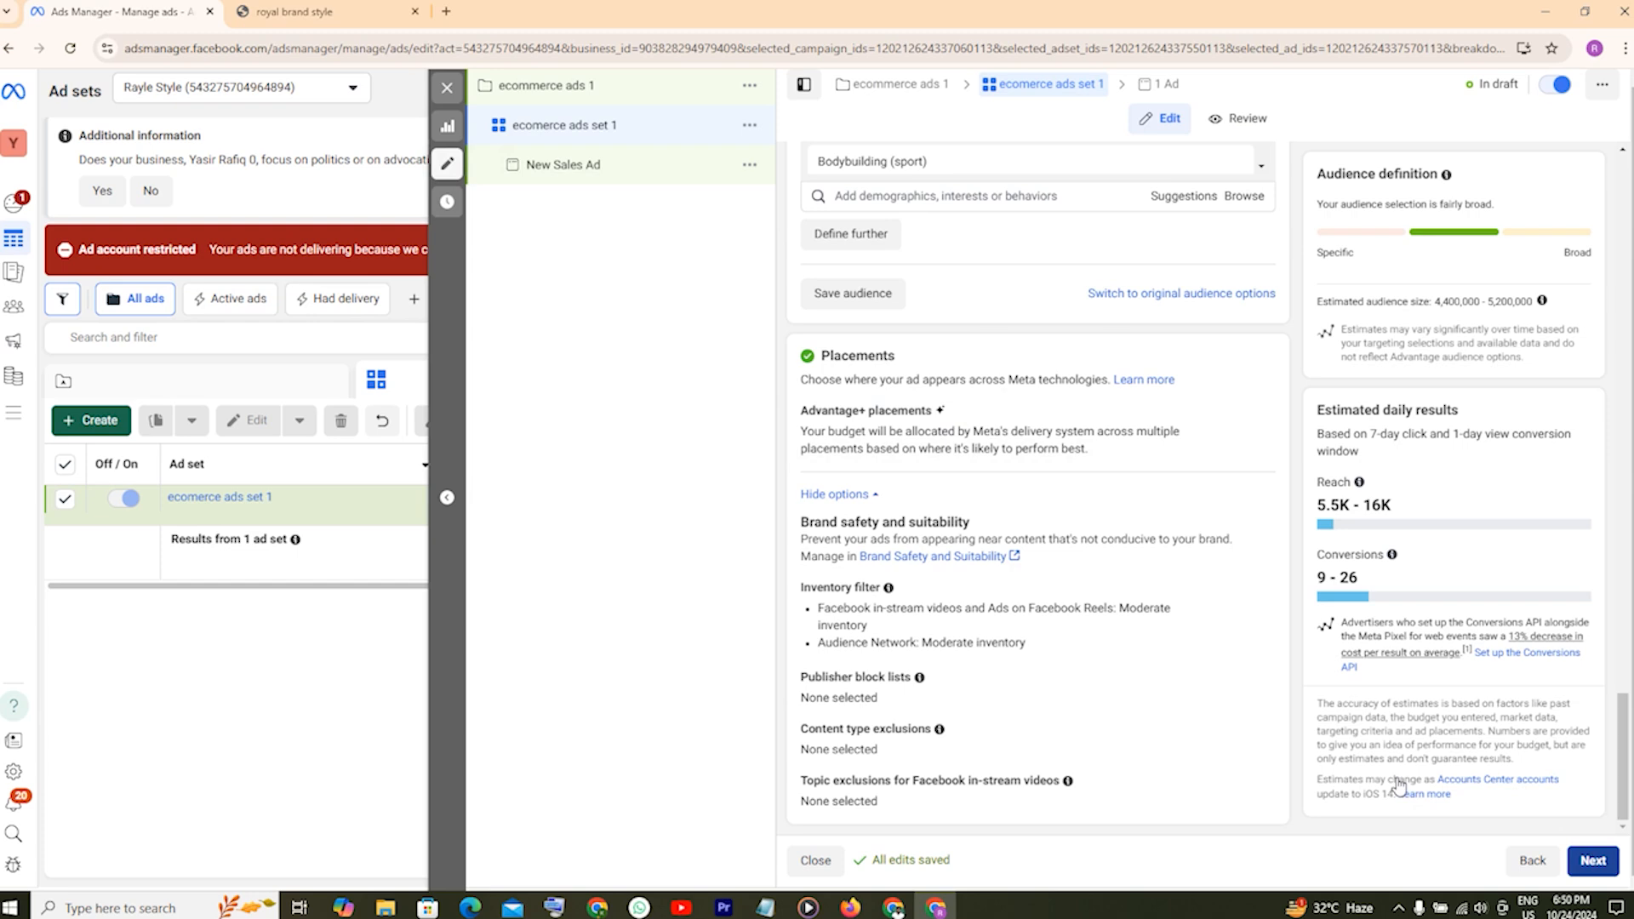
left_click(1596, 857)
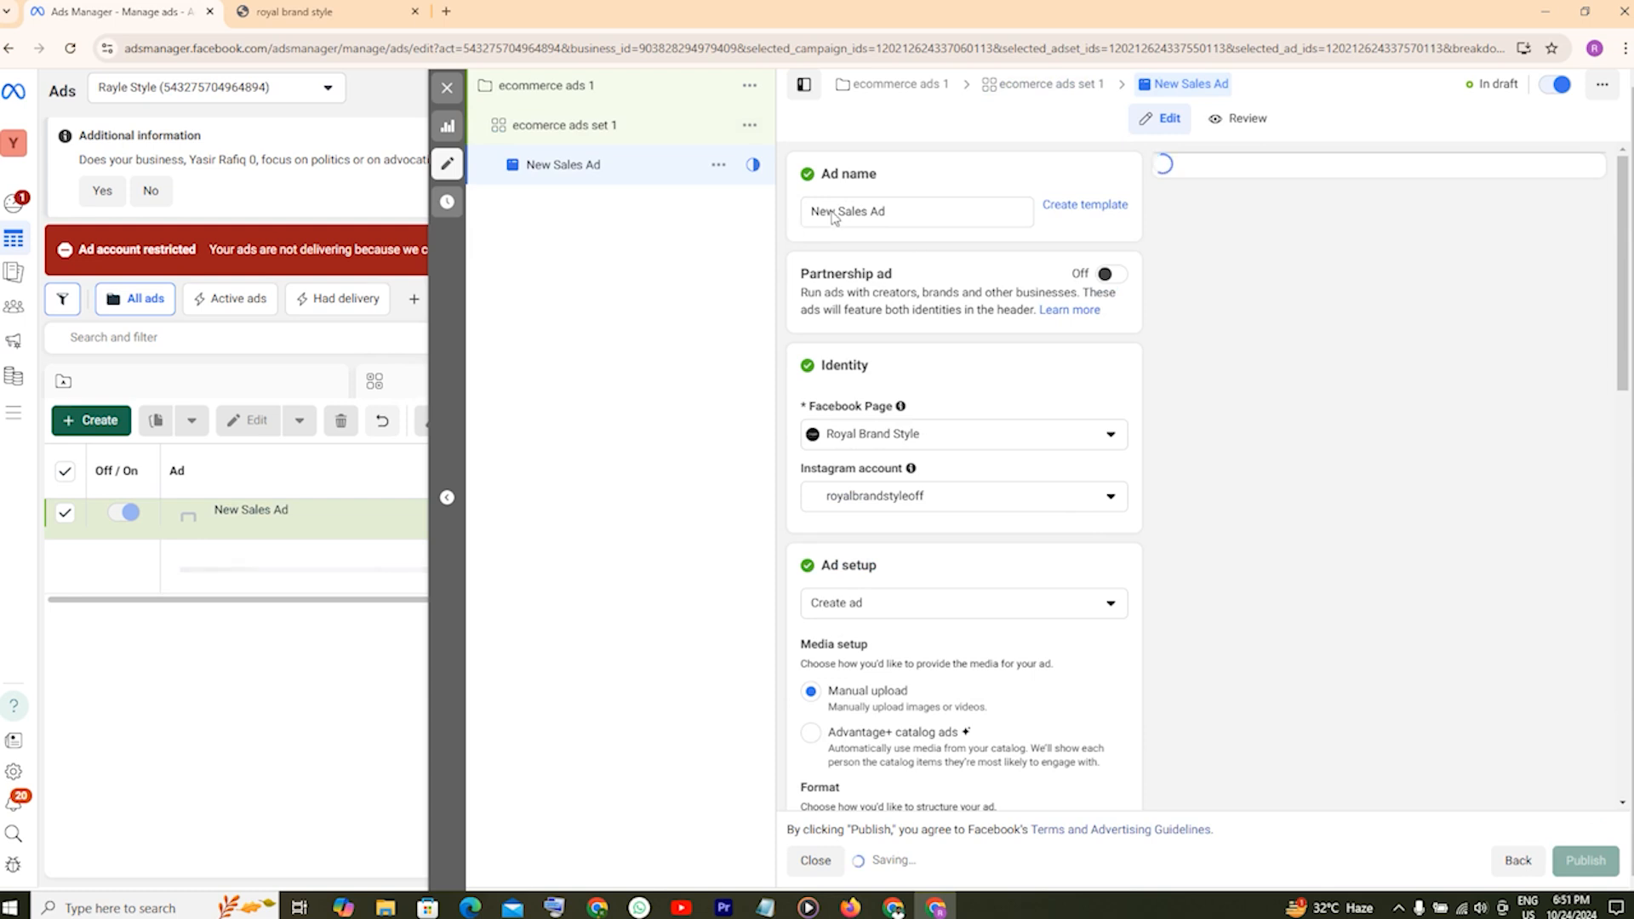
left_click(903, 210)
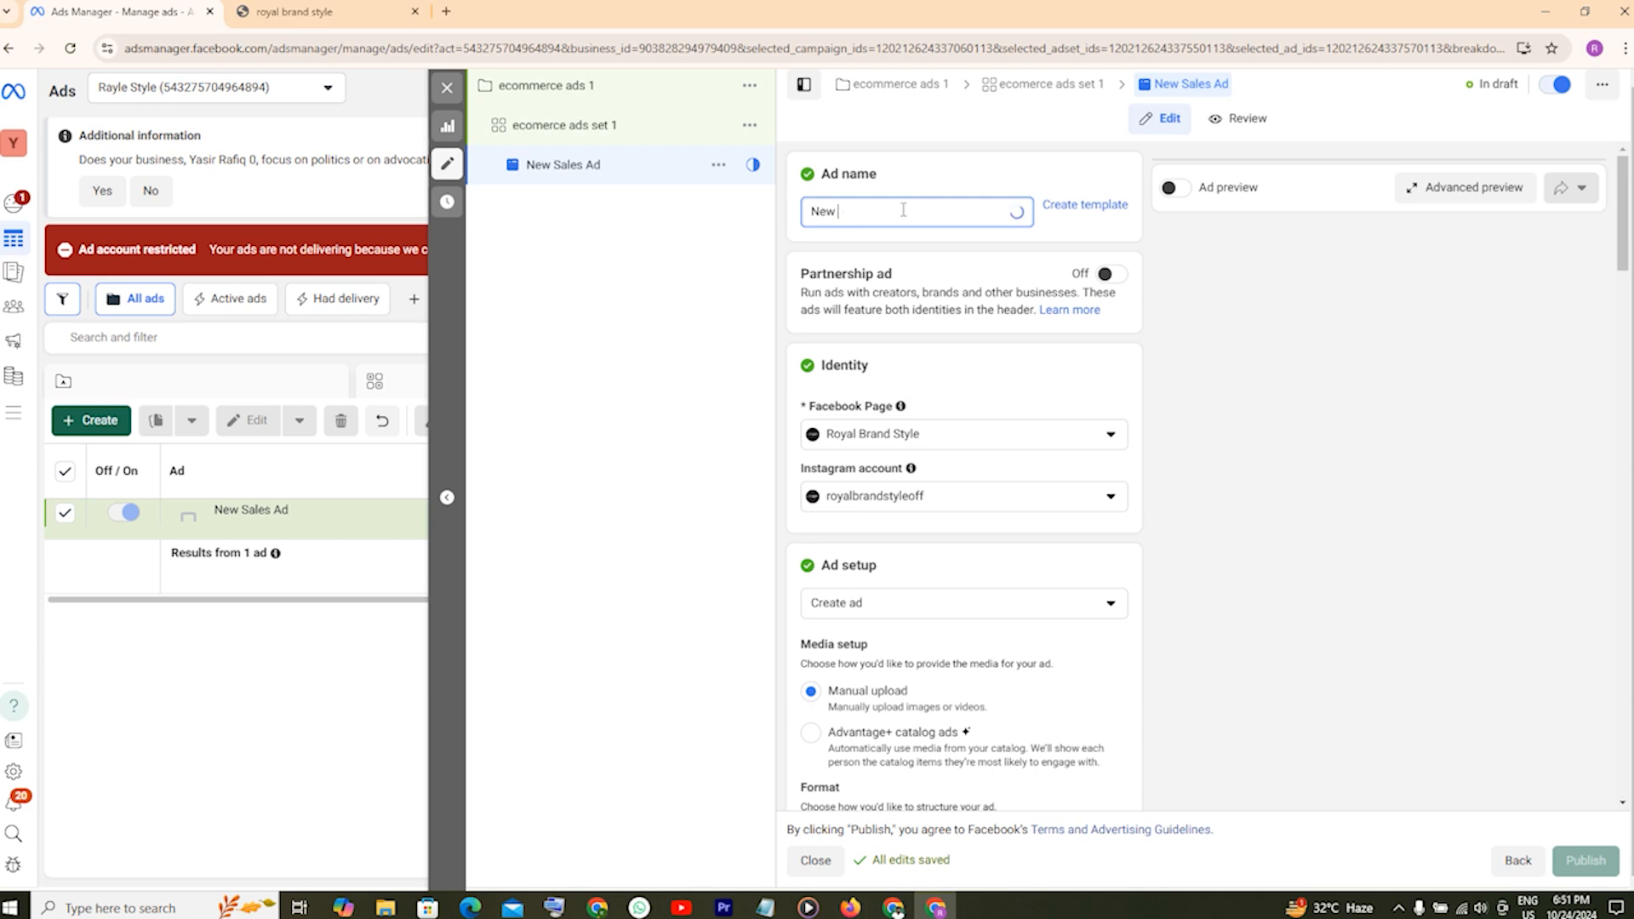
key("BackSpace")
key("BackSpace")
type("ecomers")
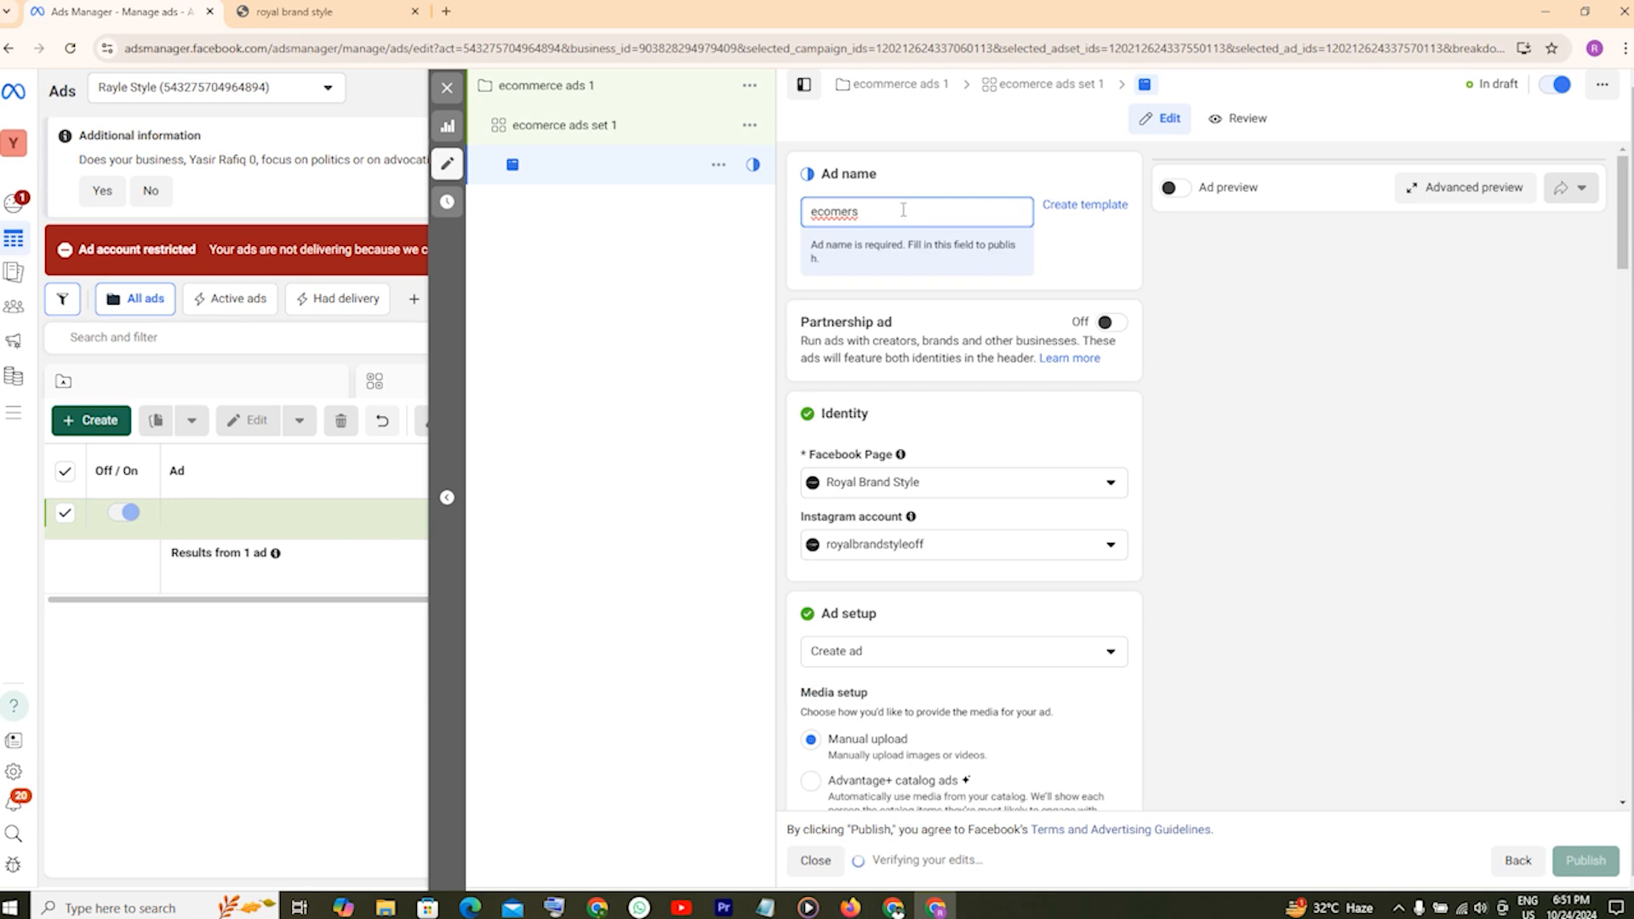
key("BackSpace")
key("BackSpace")
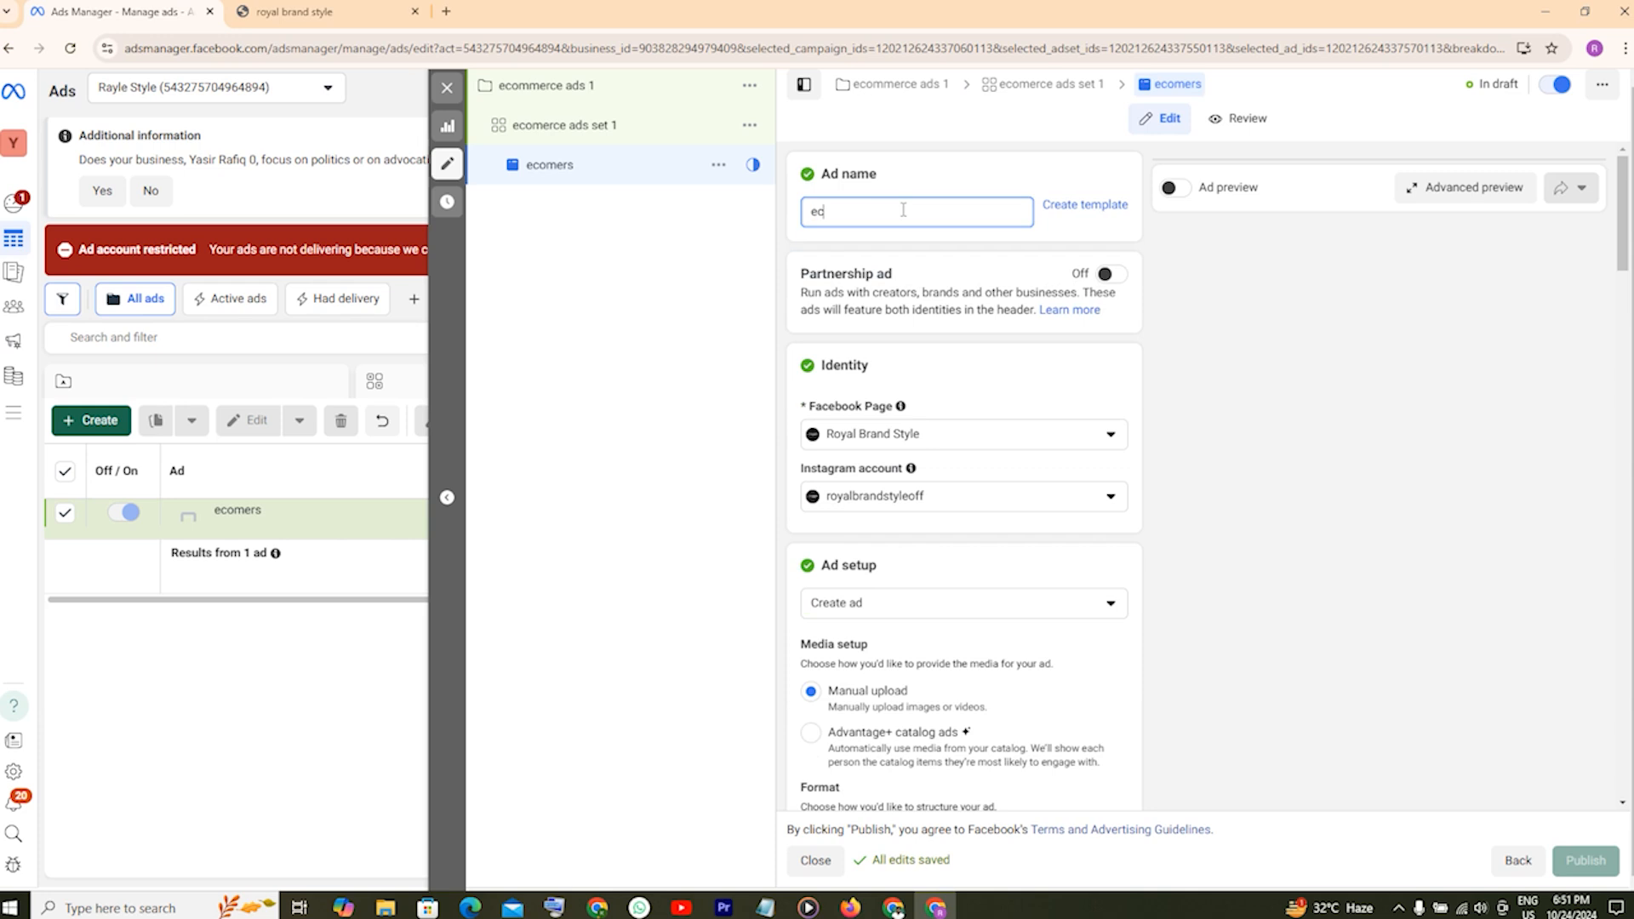
type("om")
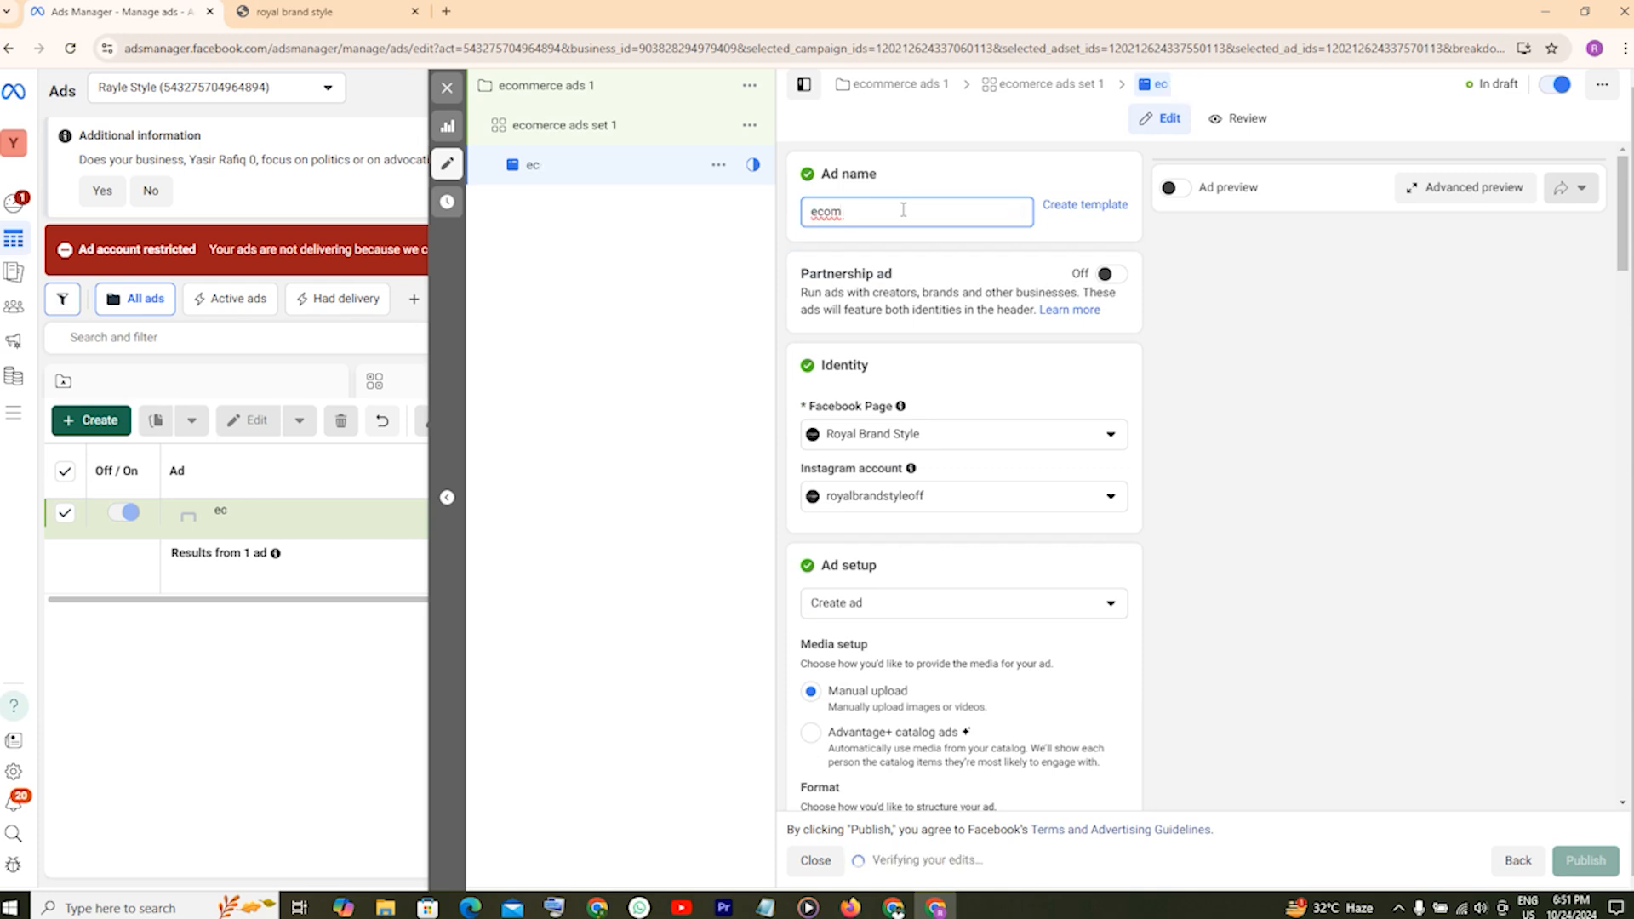
type(" ad")
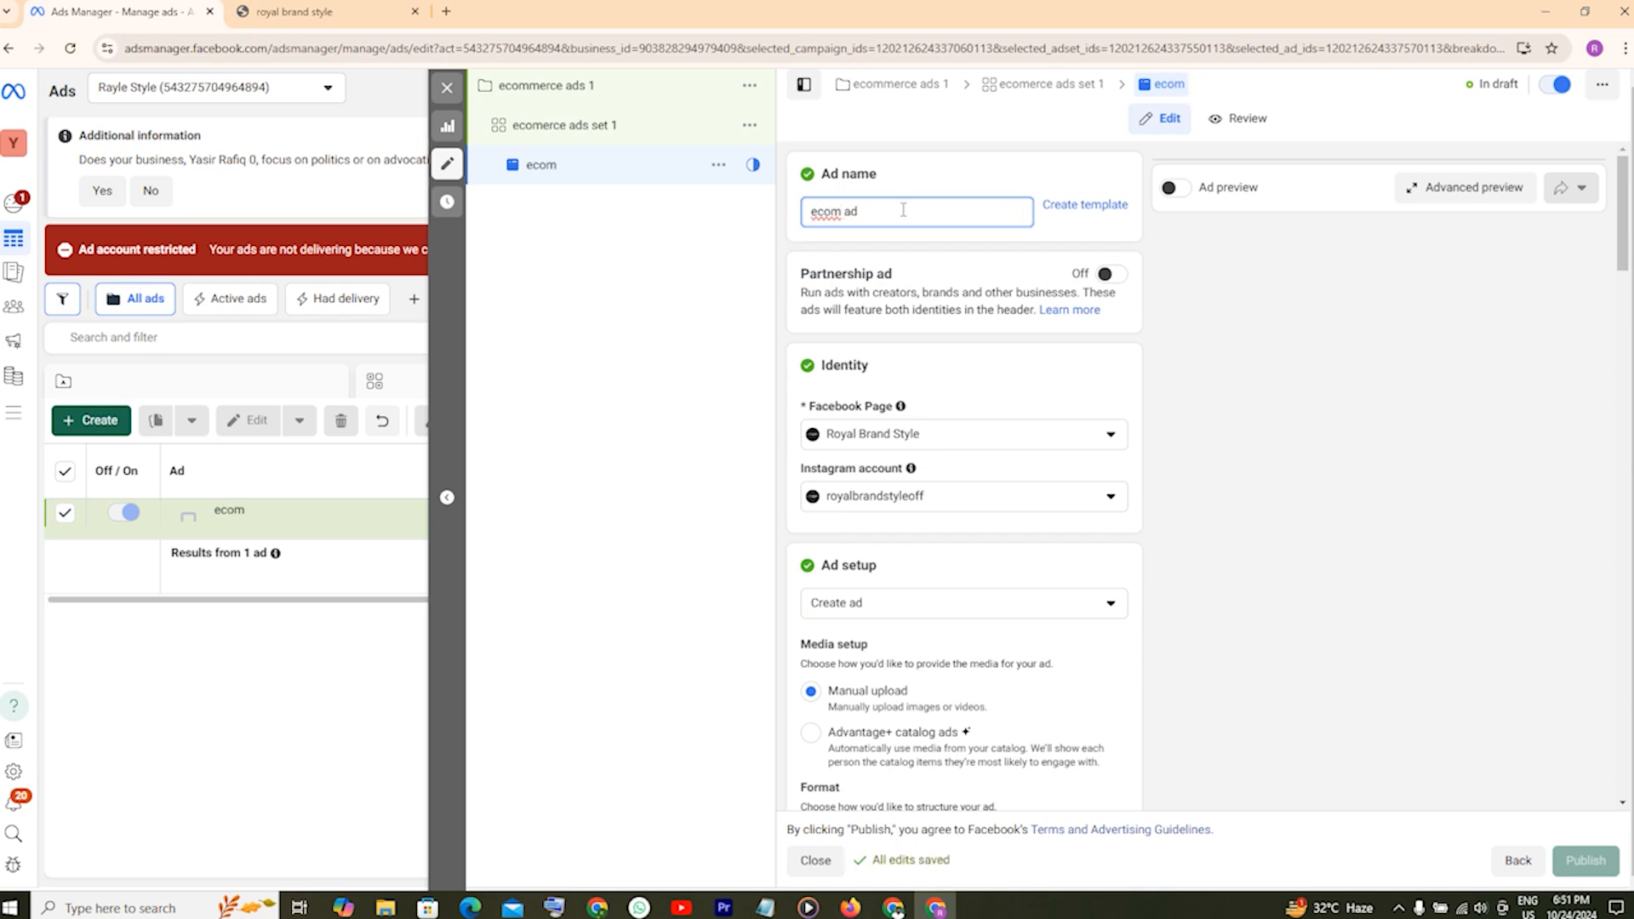
type(" sale")
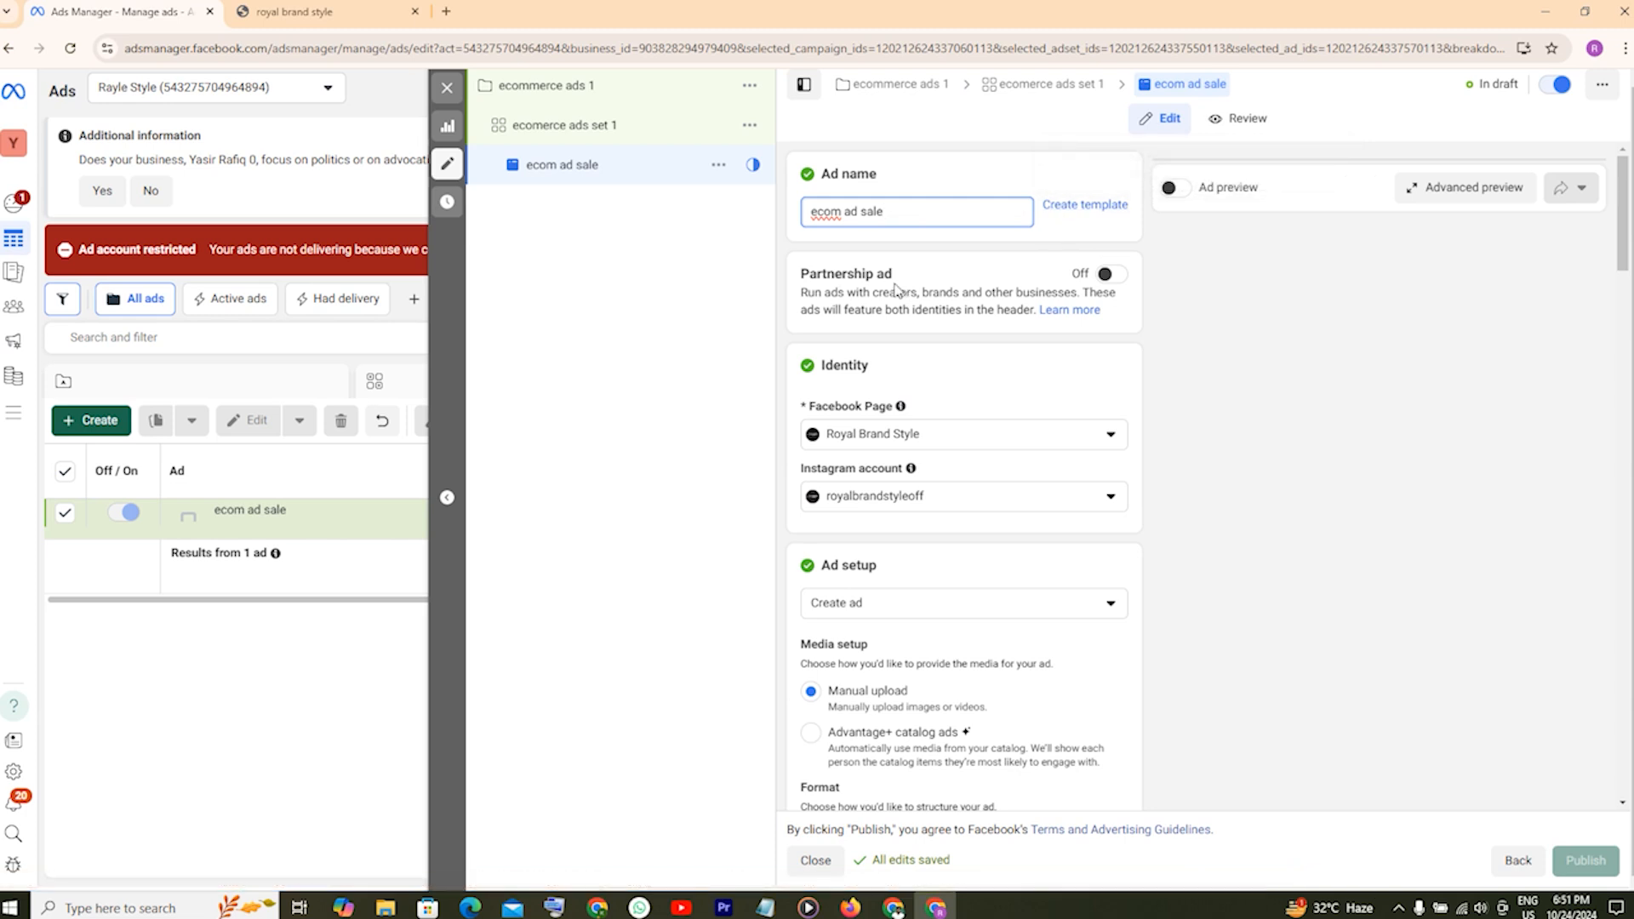
Review the ad's identity, creation method, media setup and format choices, and expand the additional ad setup options.
scroll(919, 332, "down", 1)
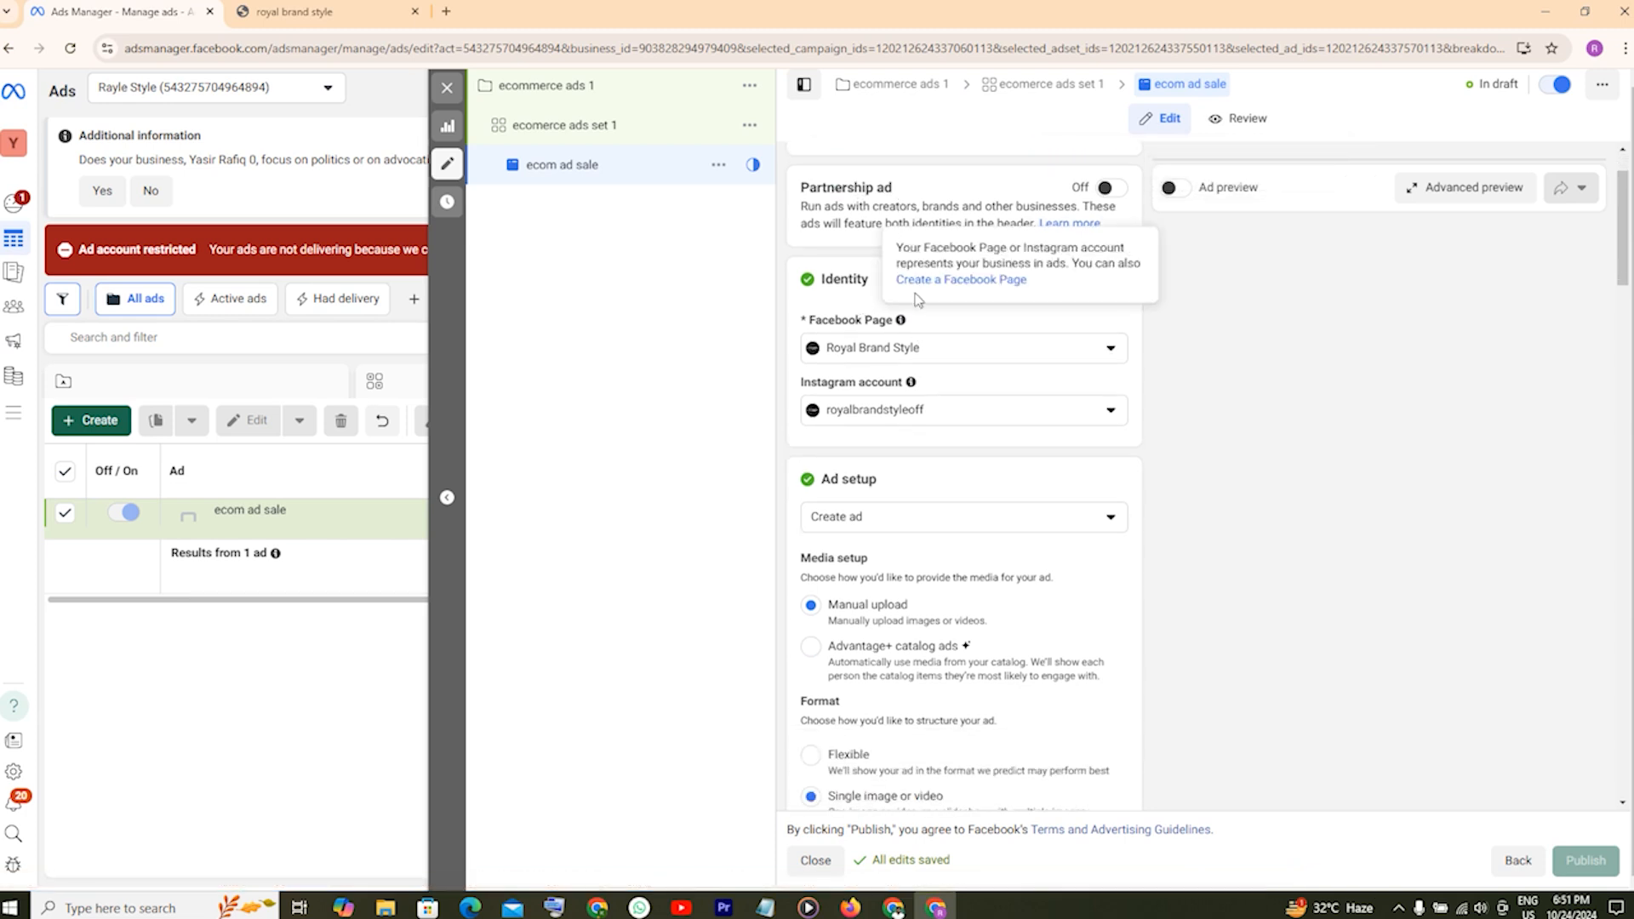
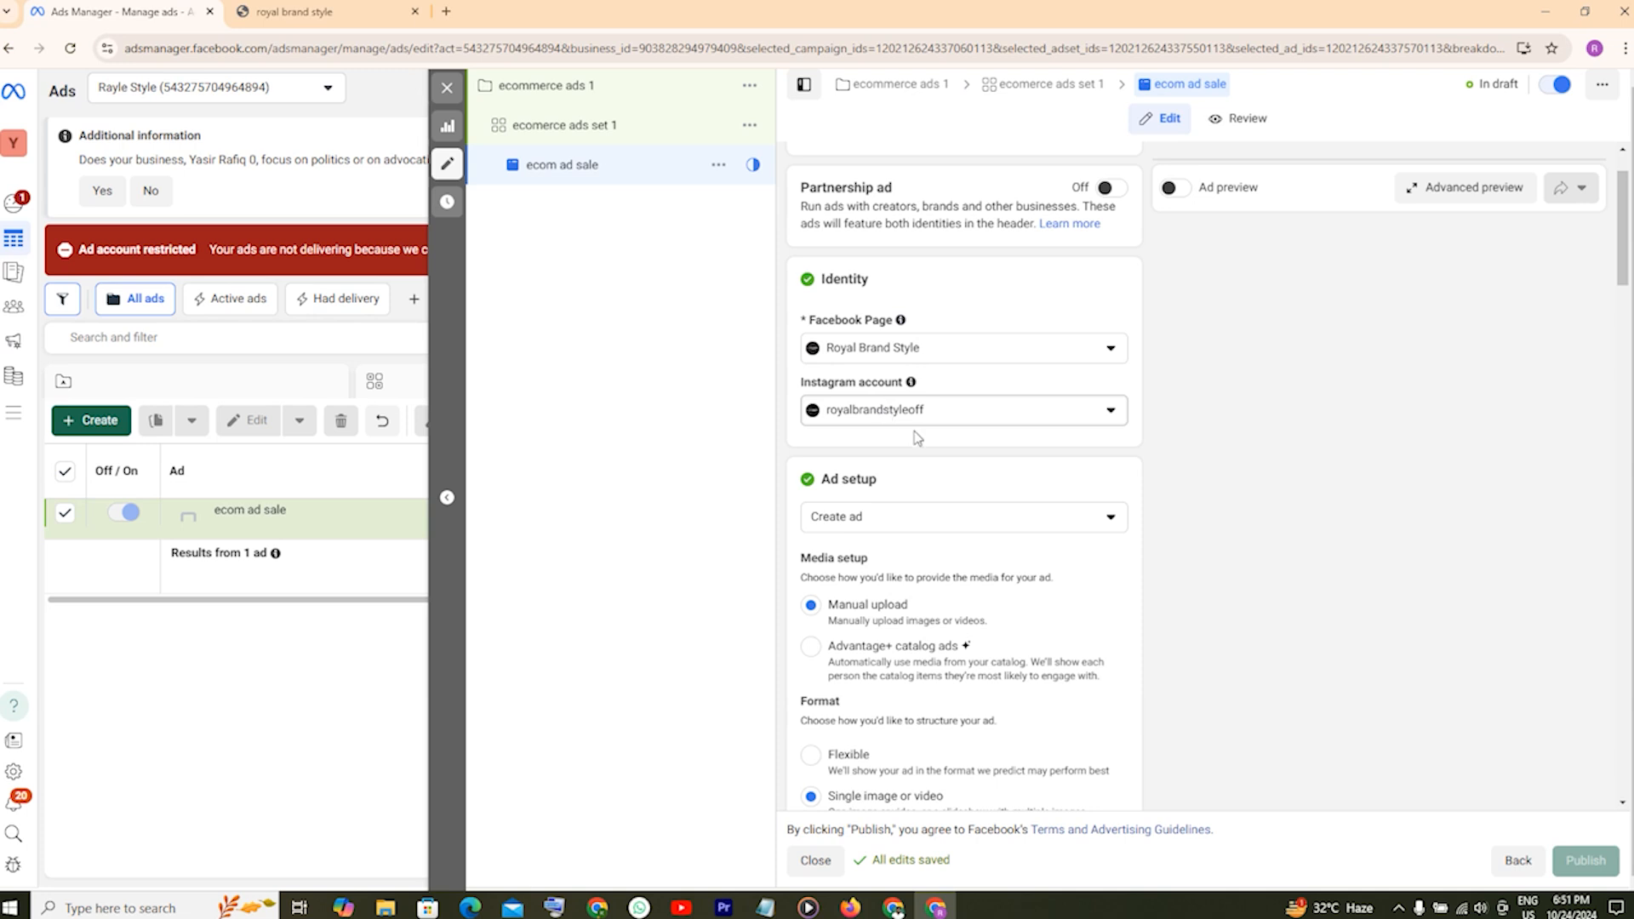
scroll(936, 442, "down", 1)
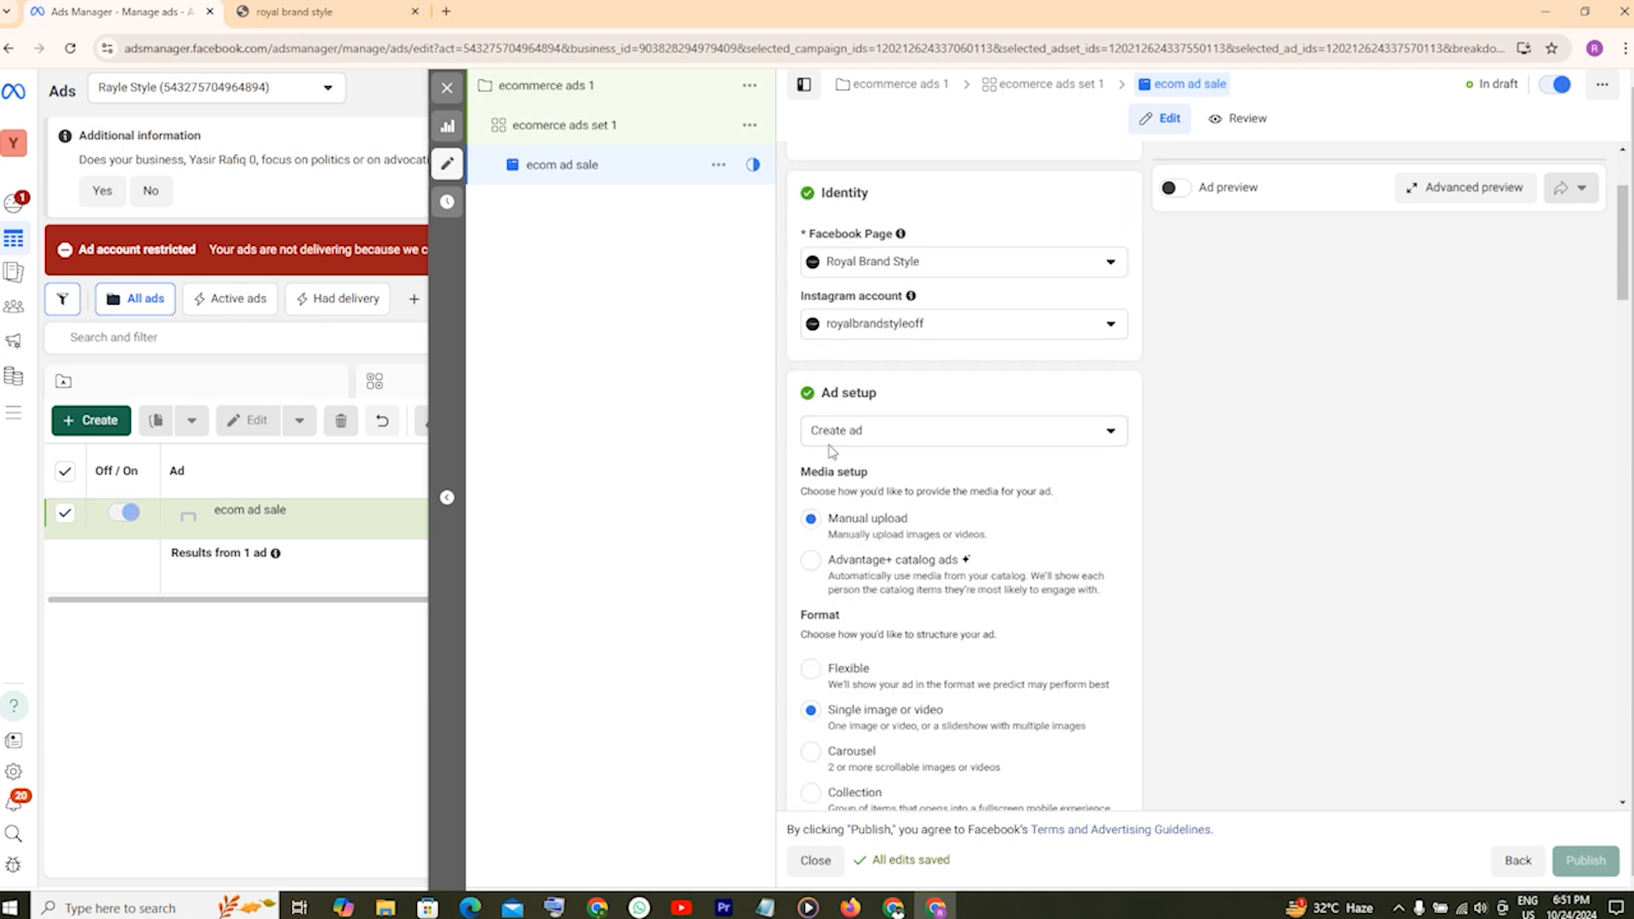
left_click(898, 445)
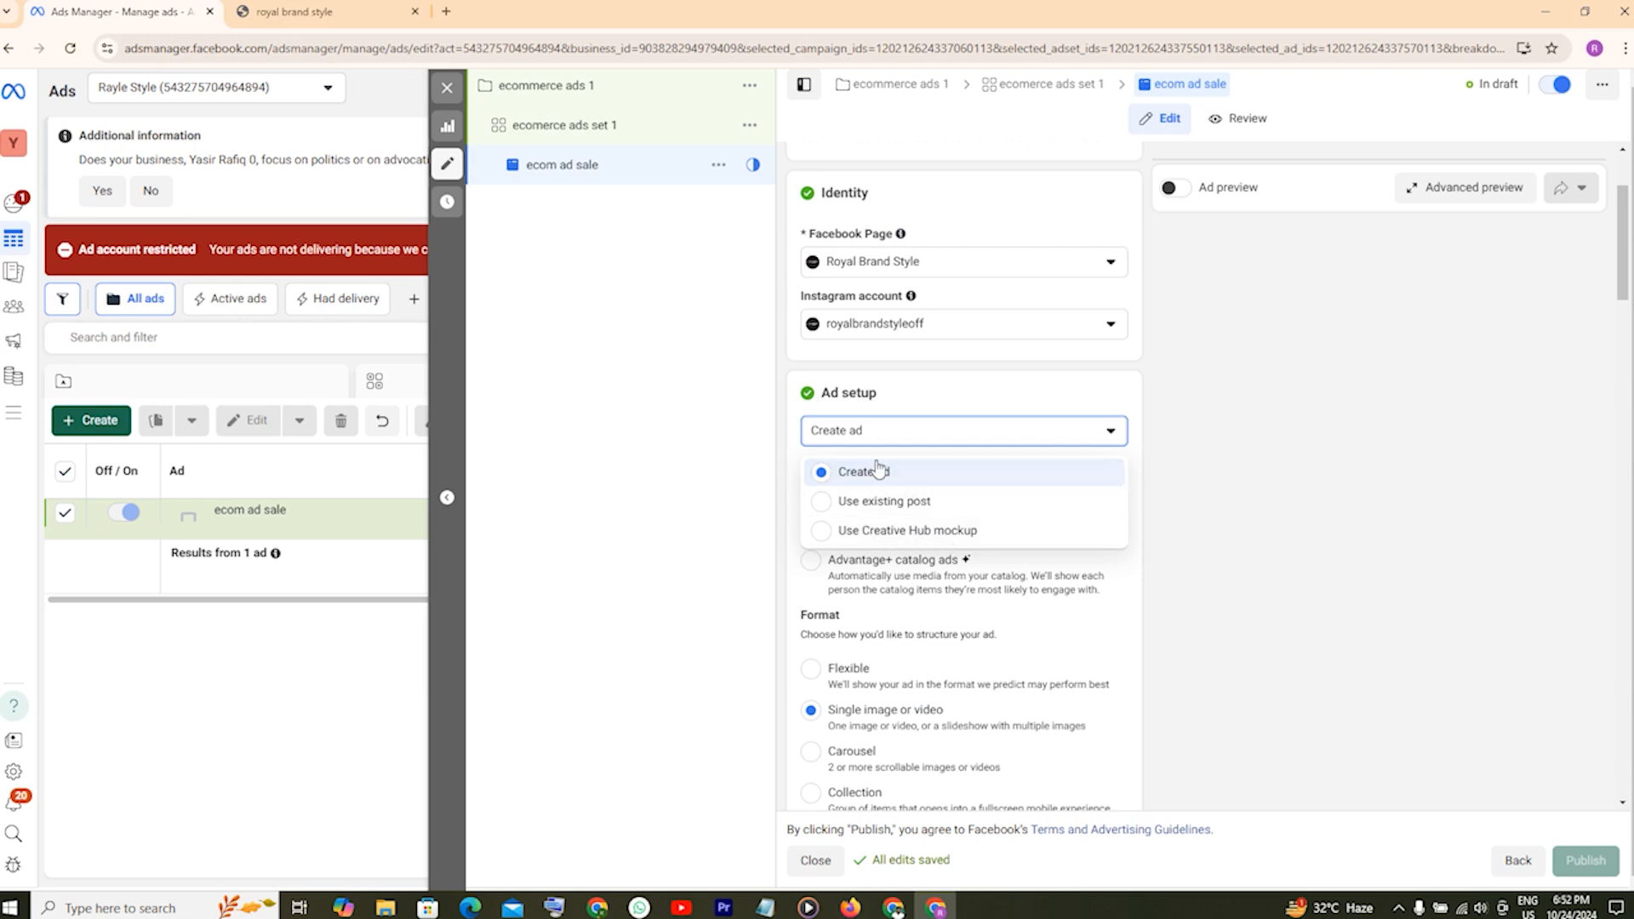
left_click(1184, 478)
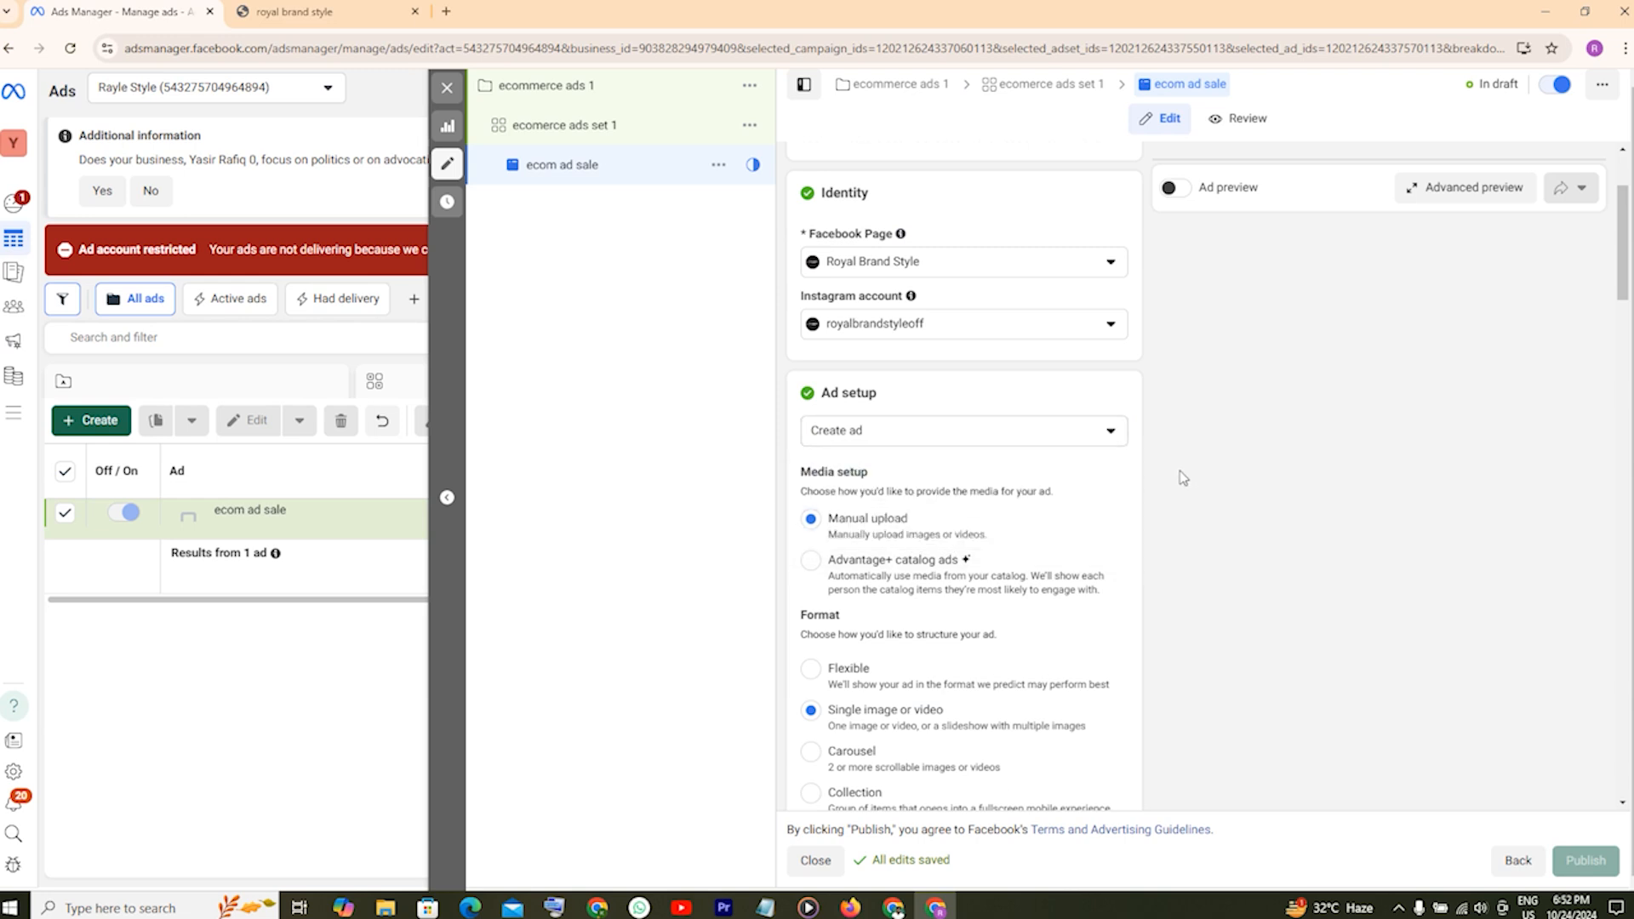
scroll(1184, 477, "down", 1)
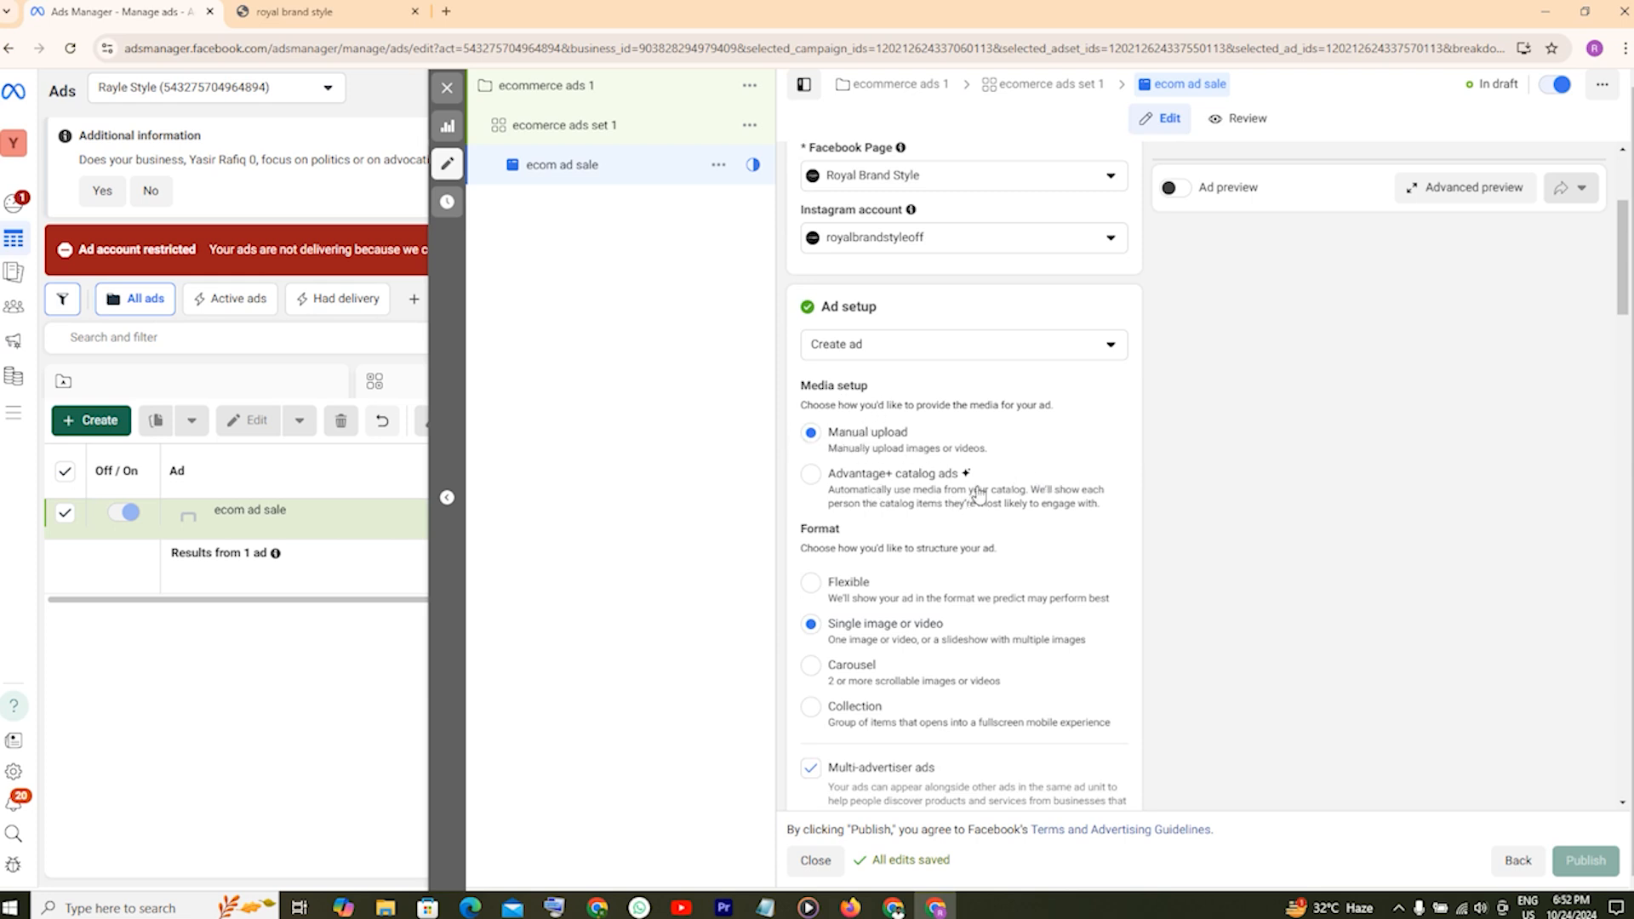
scroll(937, 483, "down", 1)
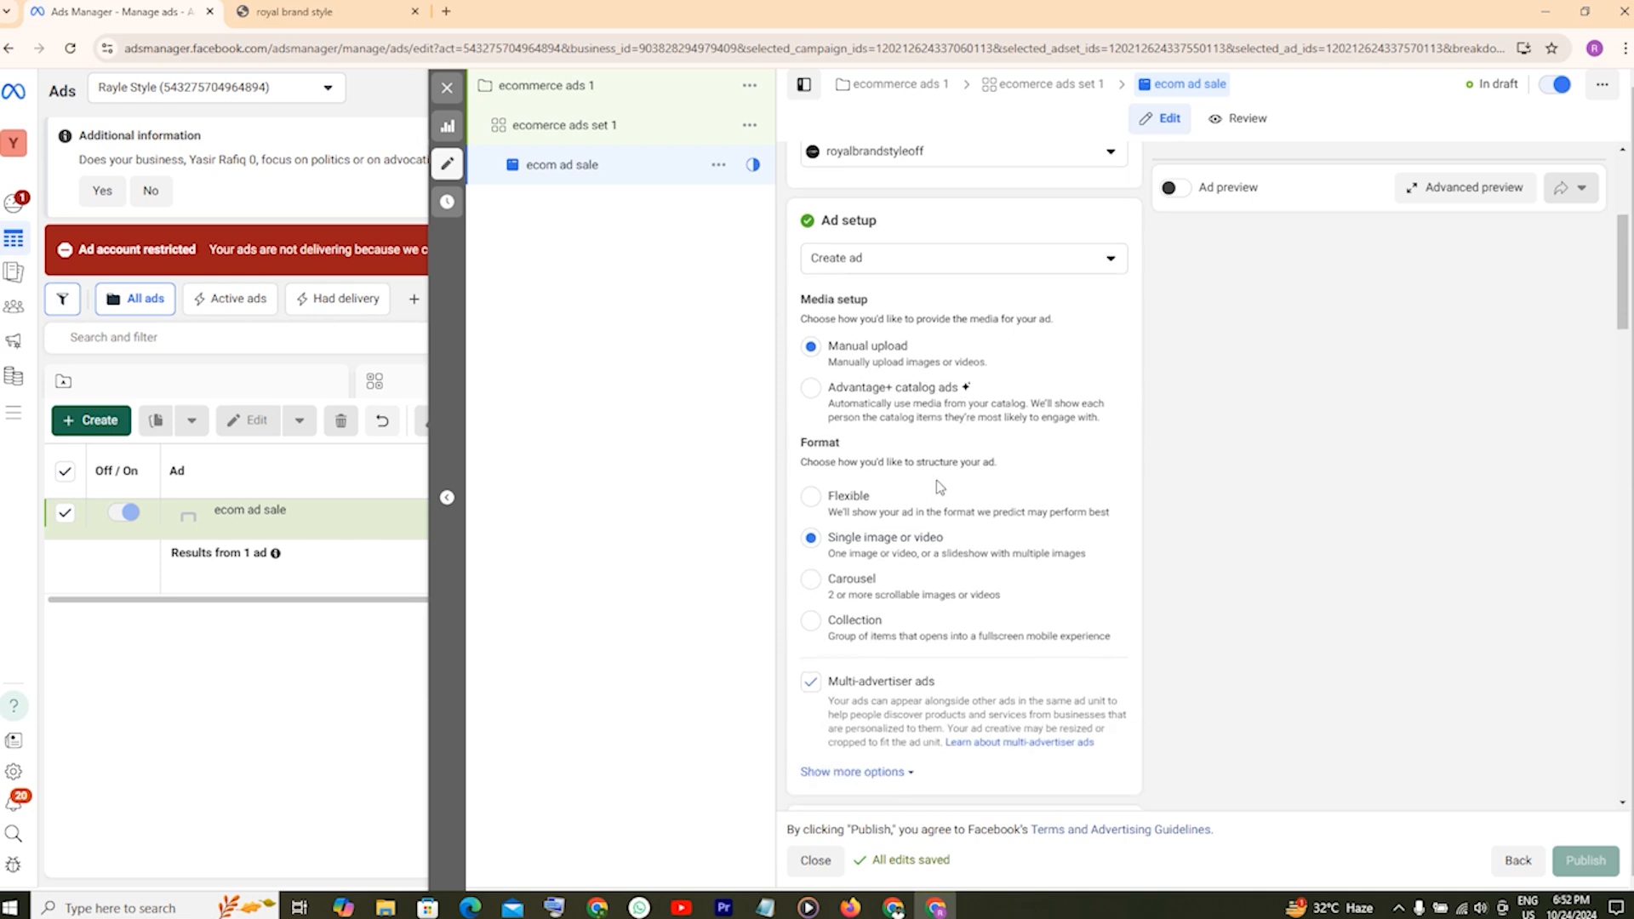
scroll(929, 478, "down", 1)
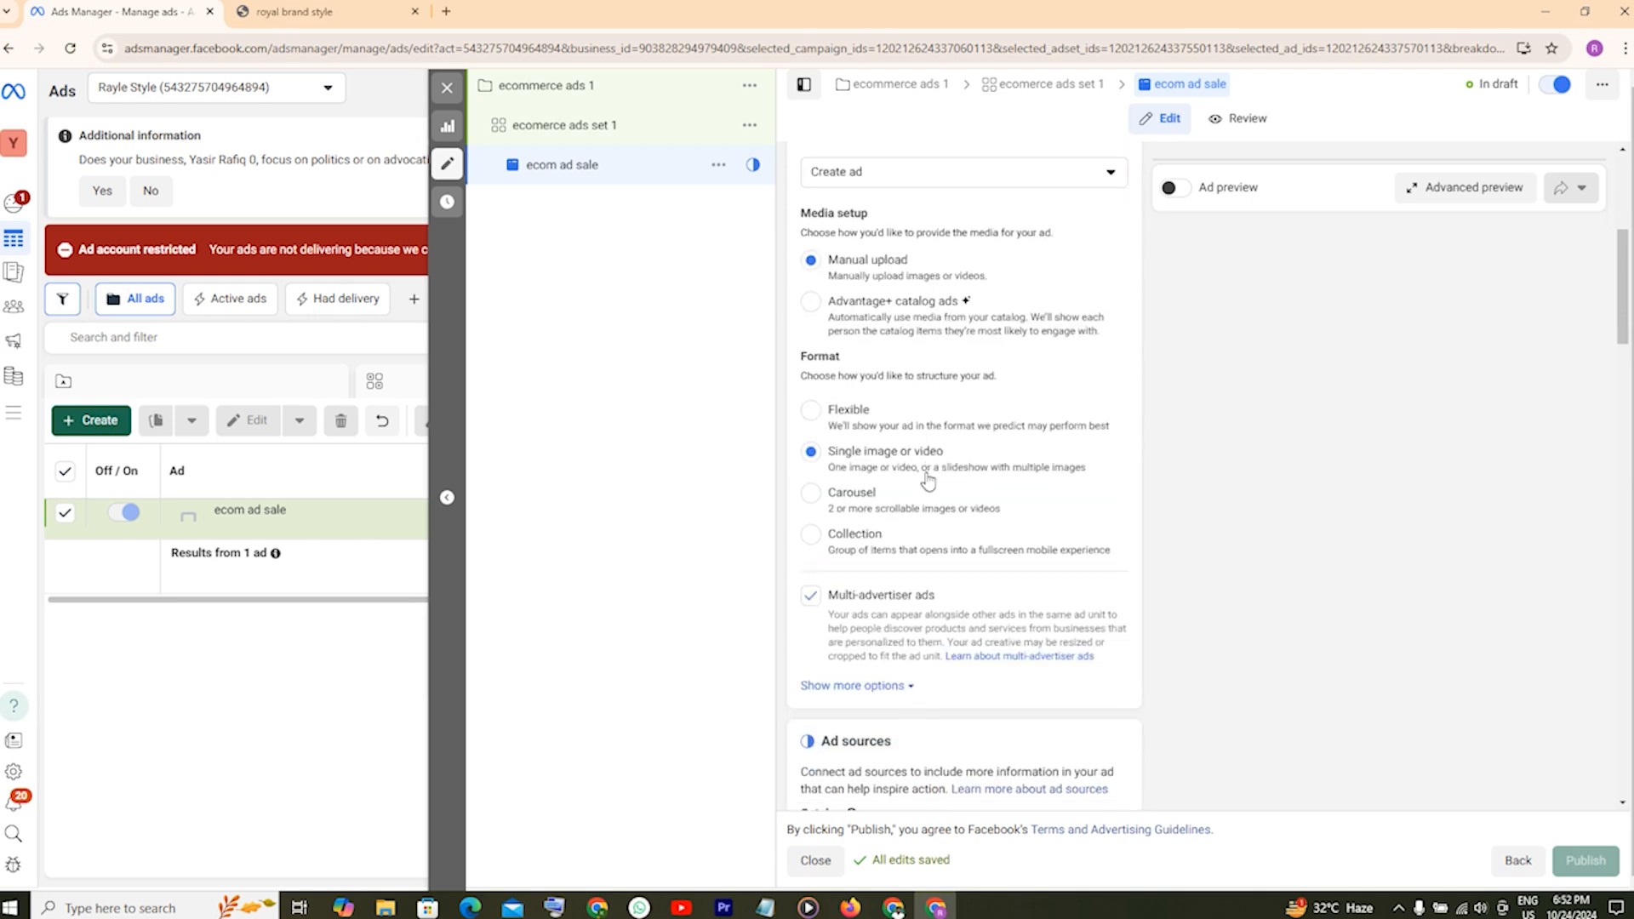
scroll(928, 481, "down", 1)
left_click(909, 604)
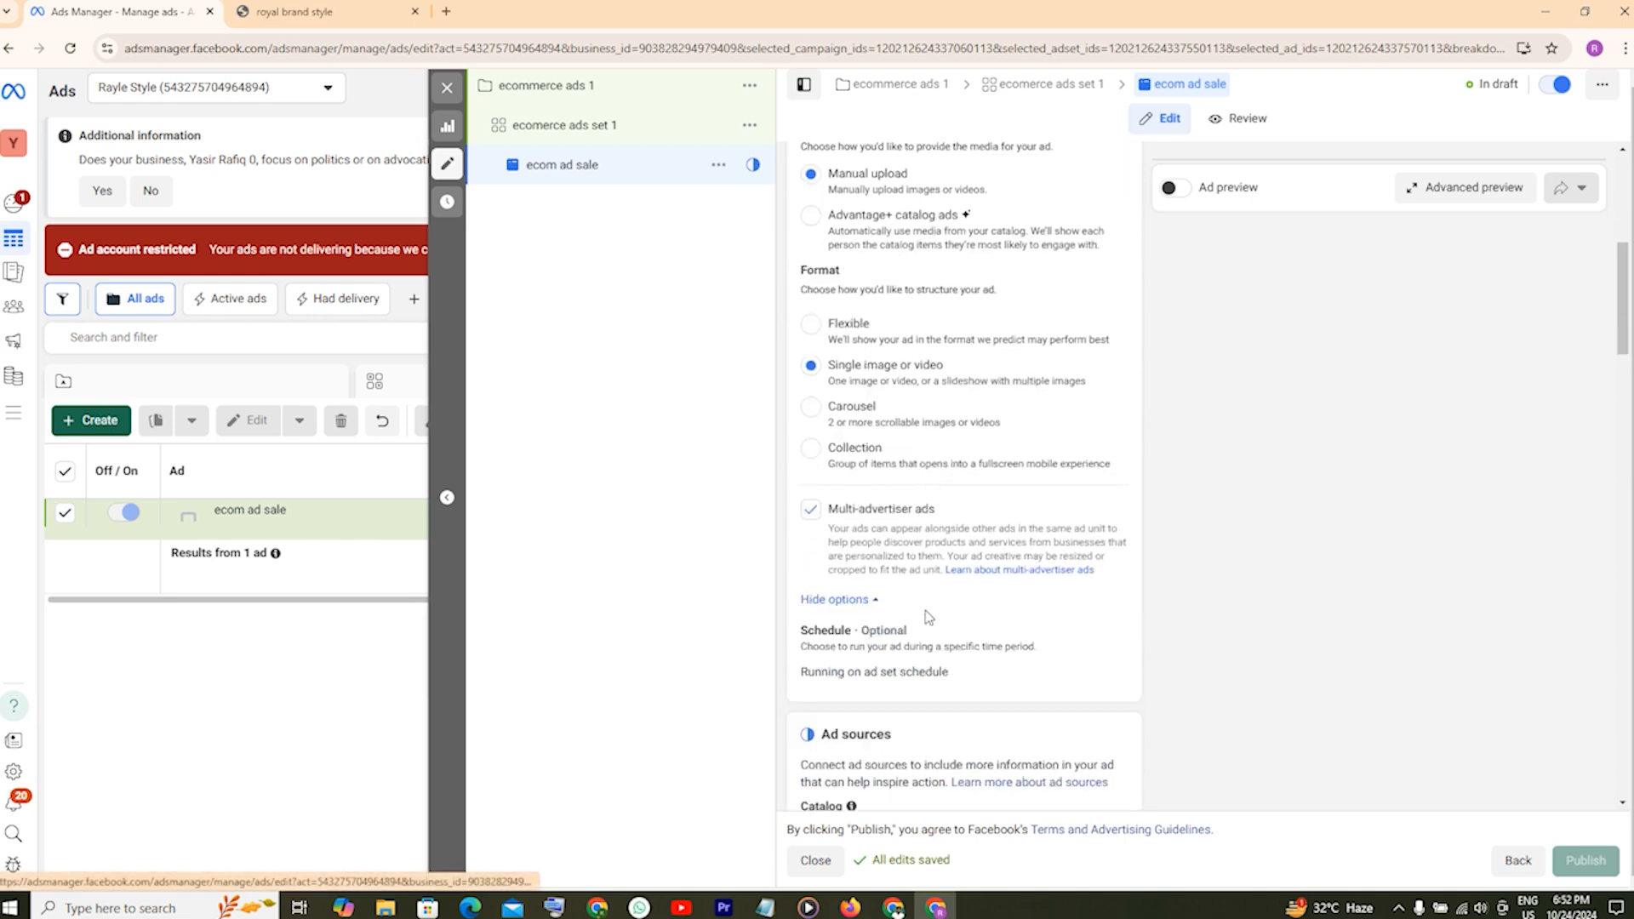
scroll(958, 622, "up", 1)
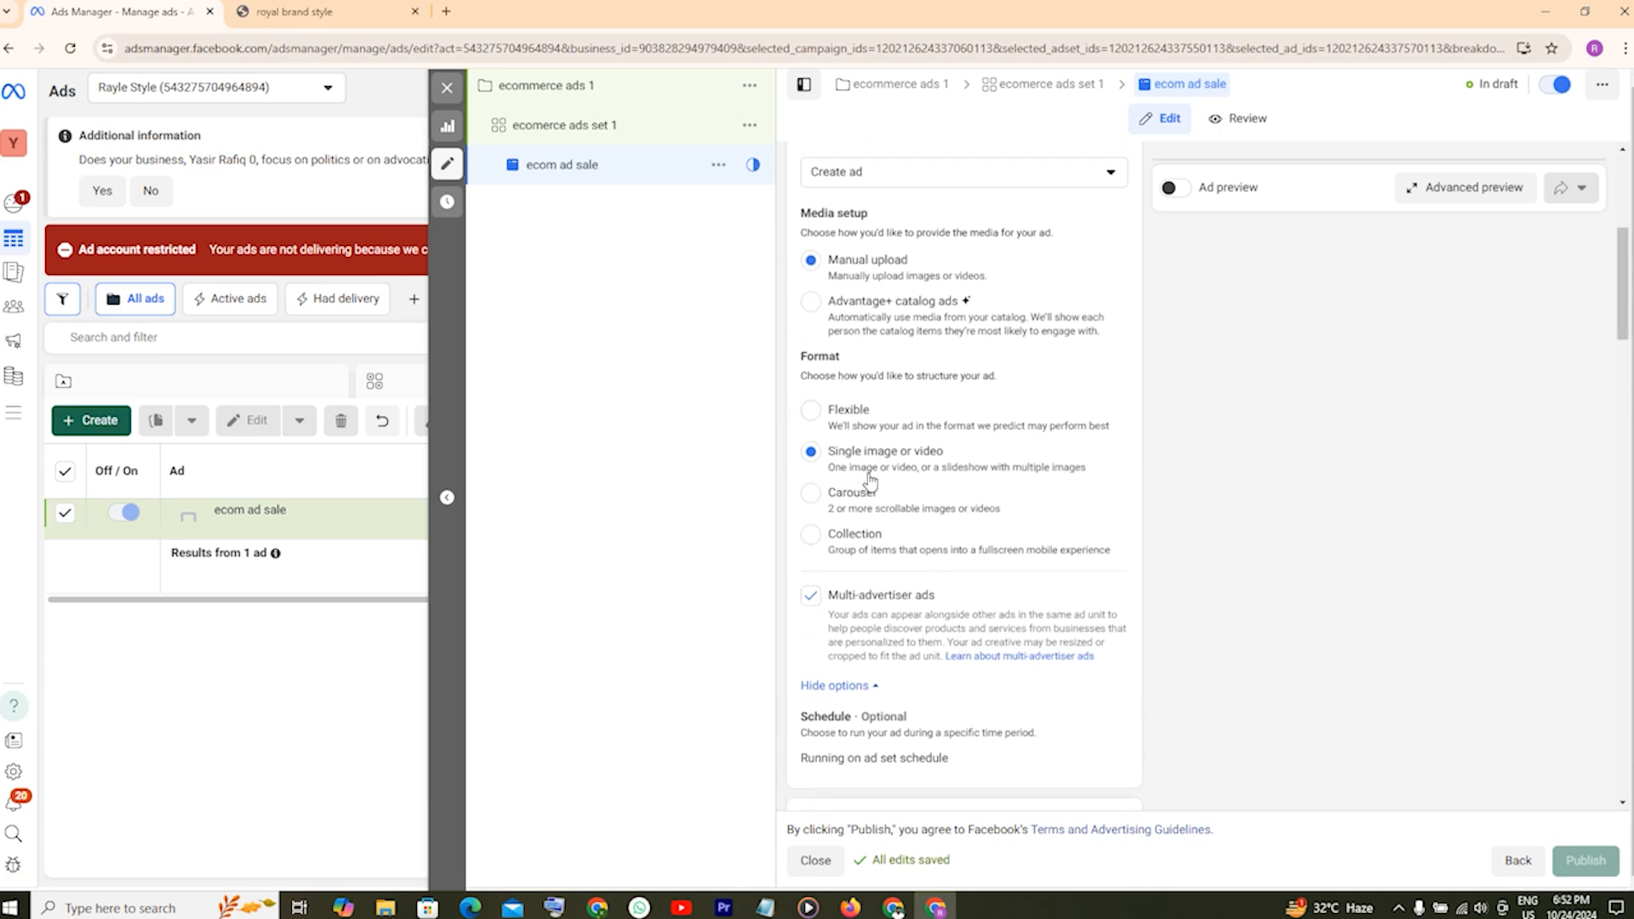
scroll(995, 568, "down", 1)
scroll(996, 568, "down", 4)
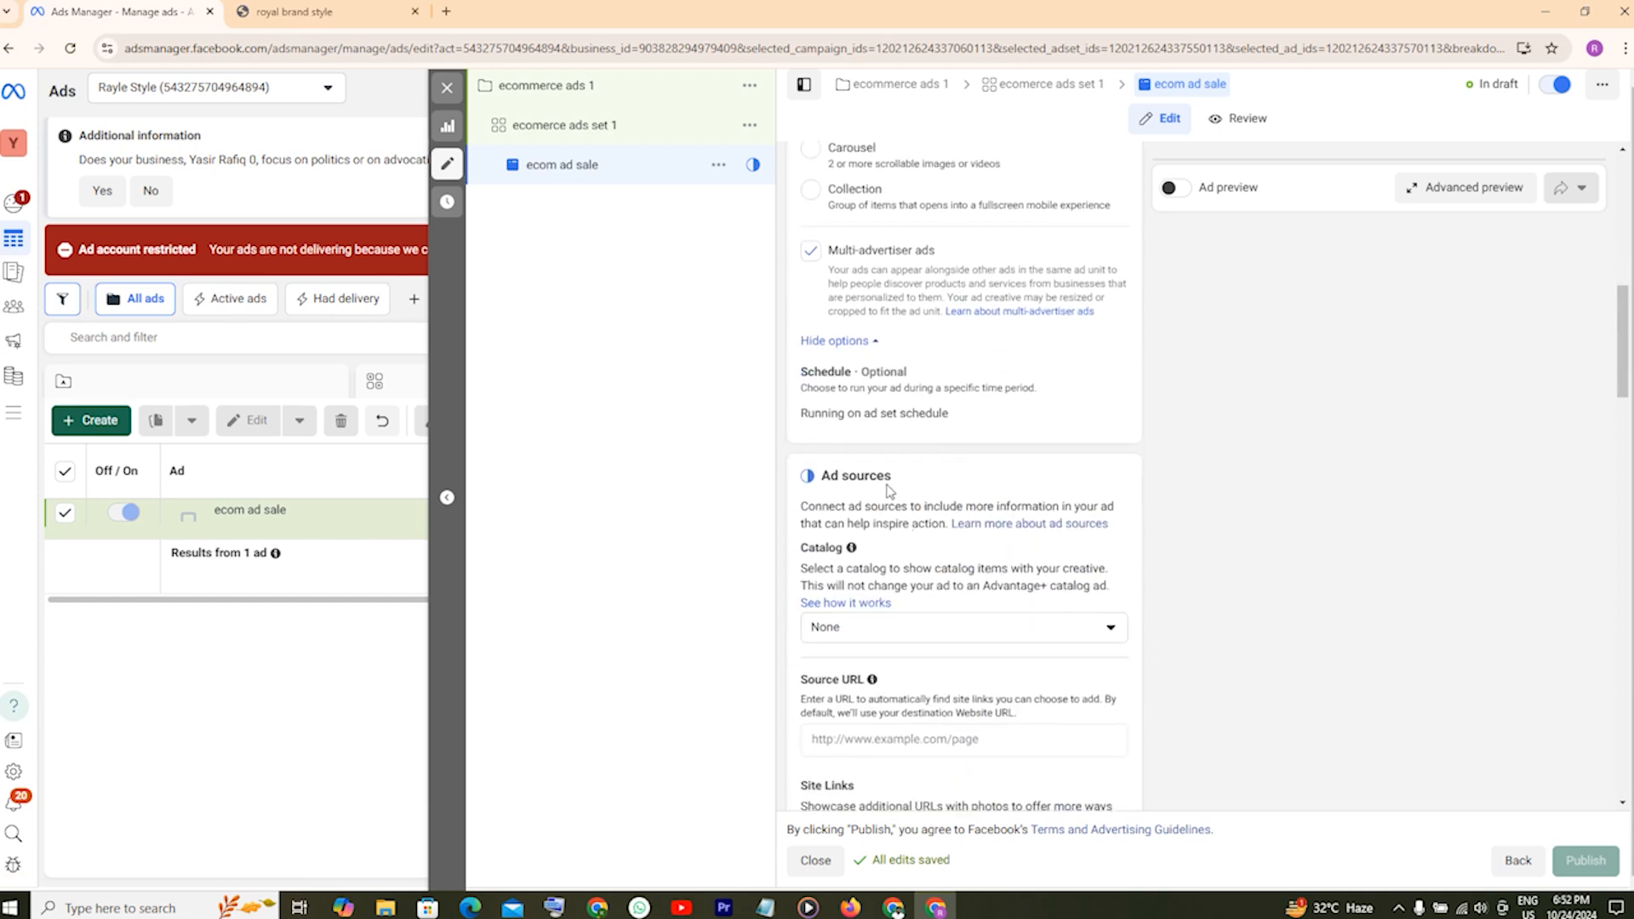
Switch to the Royal Brand Style store and open the AIR JORDAN 4 RETRO "THUNDER 2023" product from the Jordan collection.
scroll(952, 543, "down", 1)
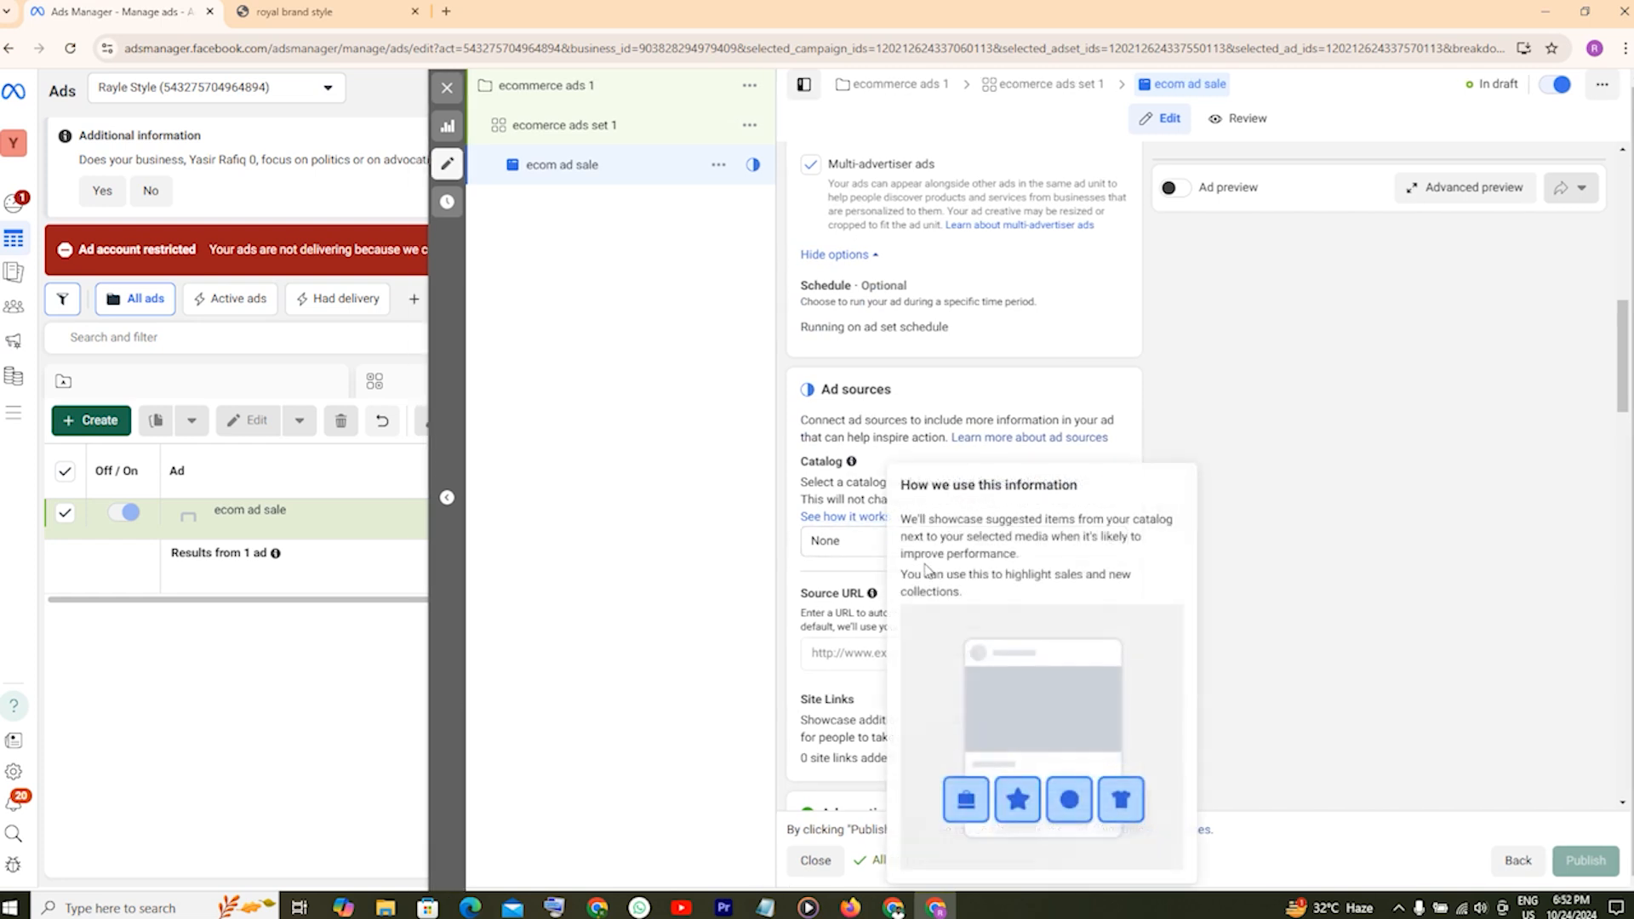
left_click(870, 651)
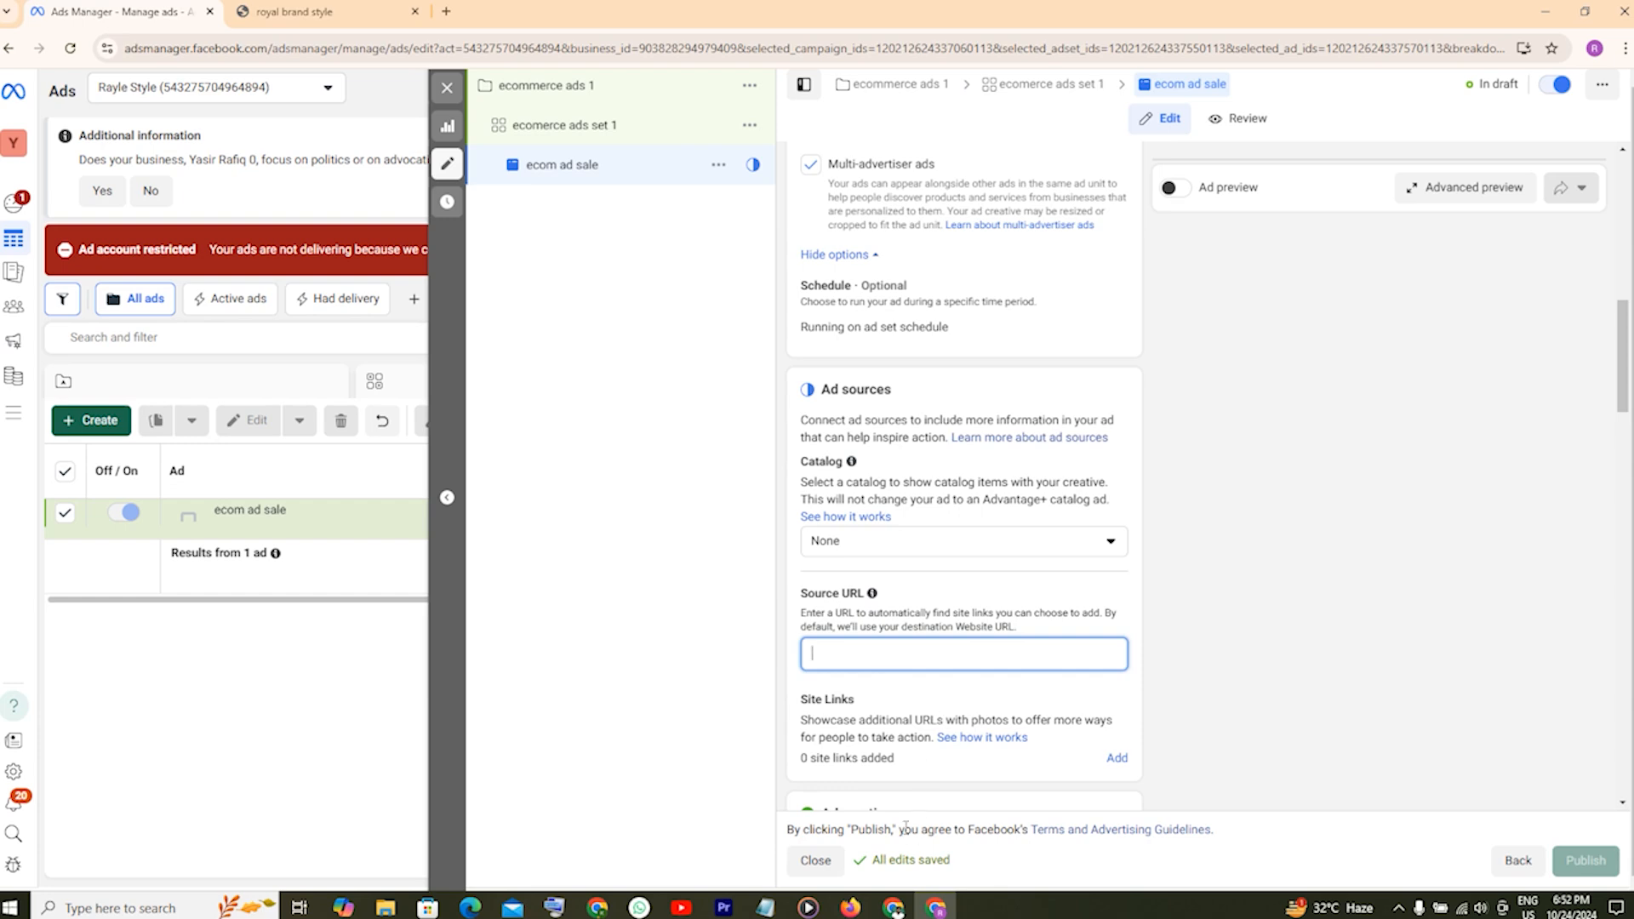
left_click(943, 913)
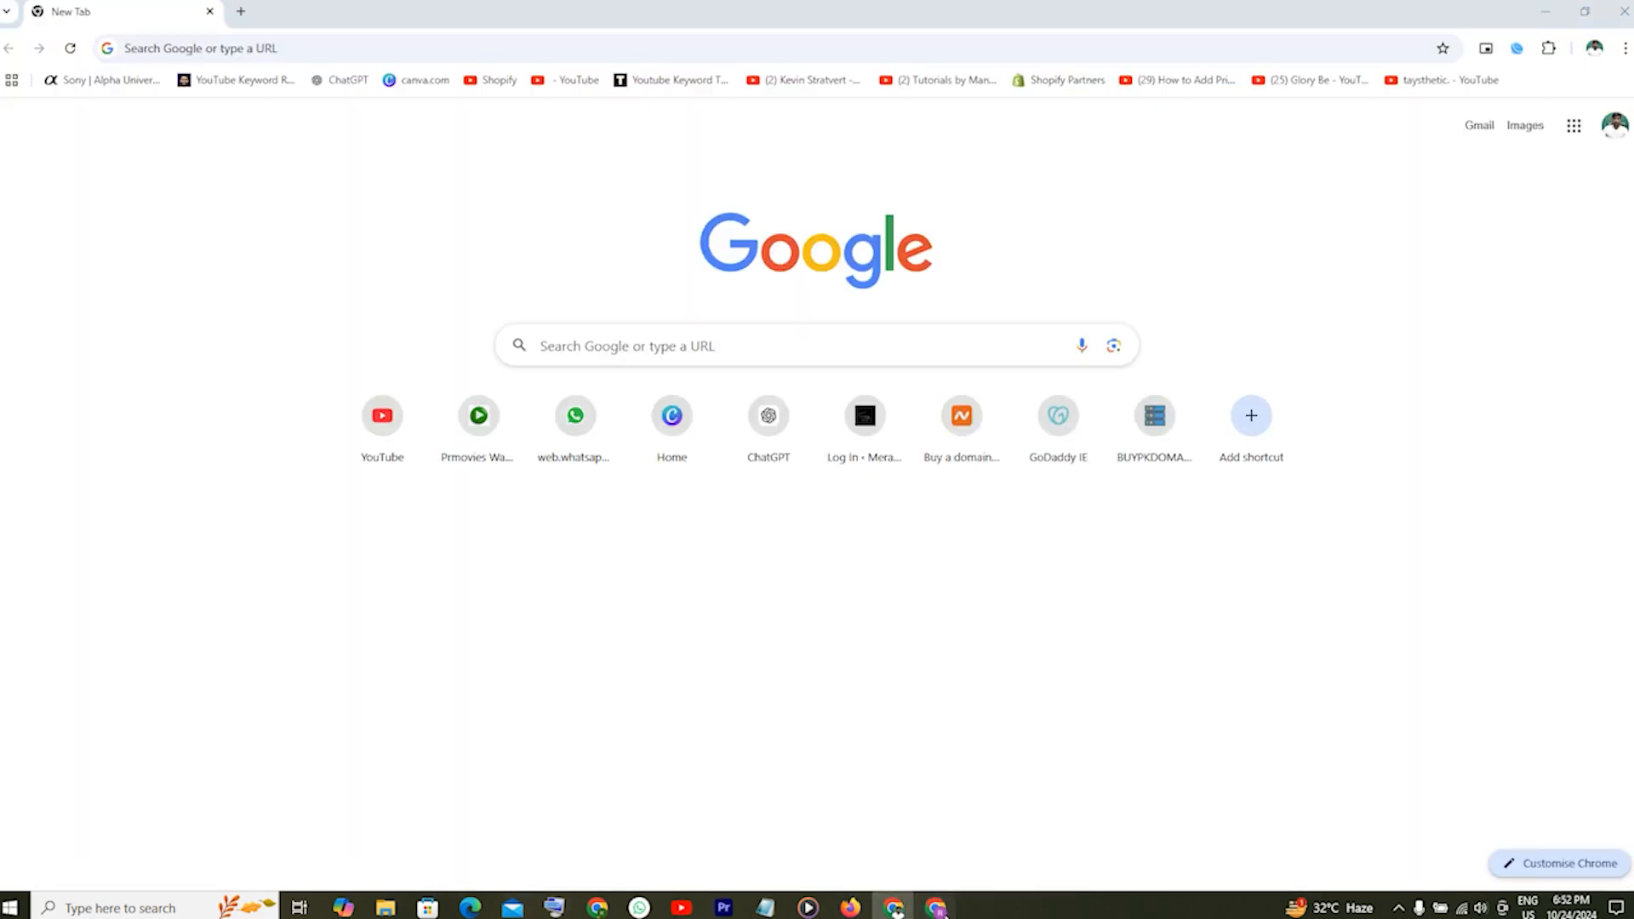
left_click(943, 914)
left_click(309, 7)
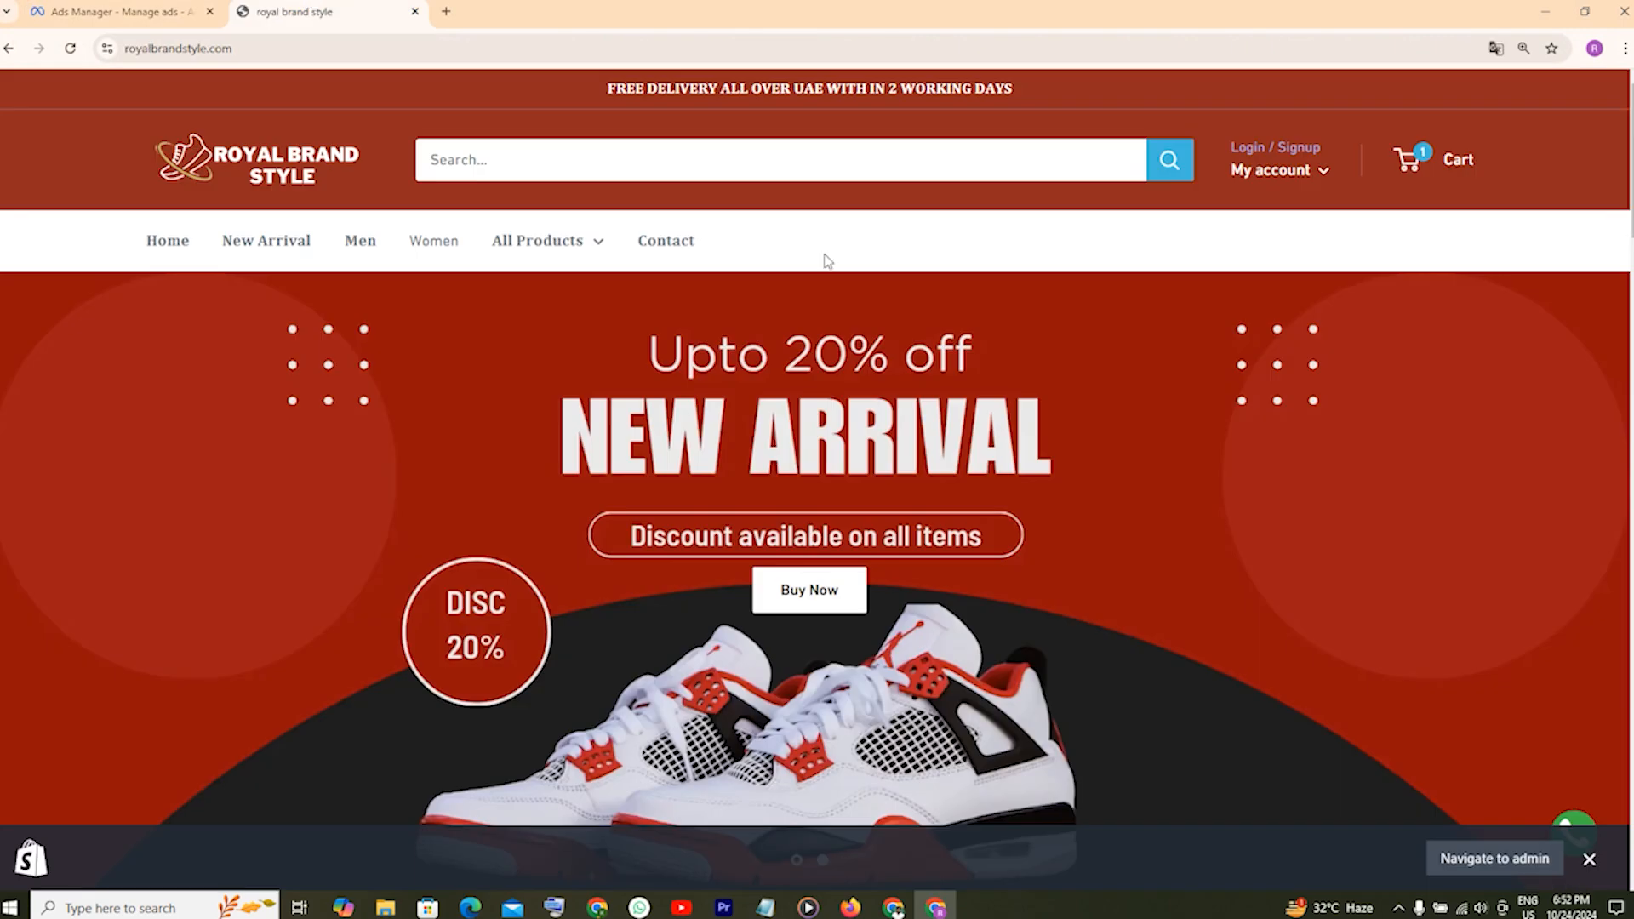
mouse_move(603, 231)
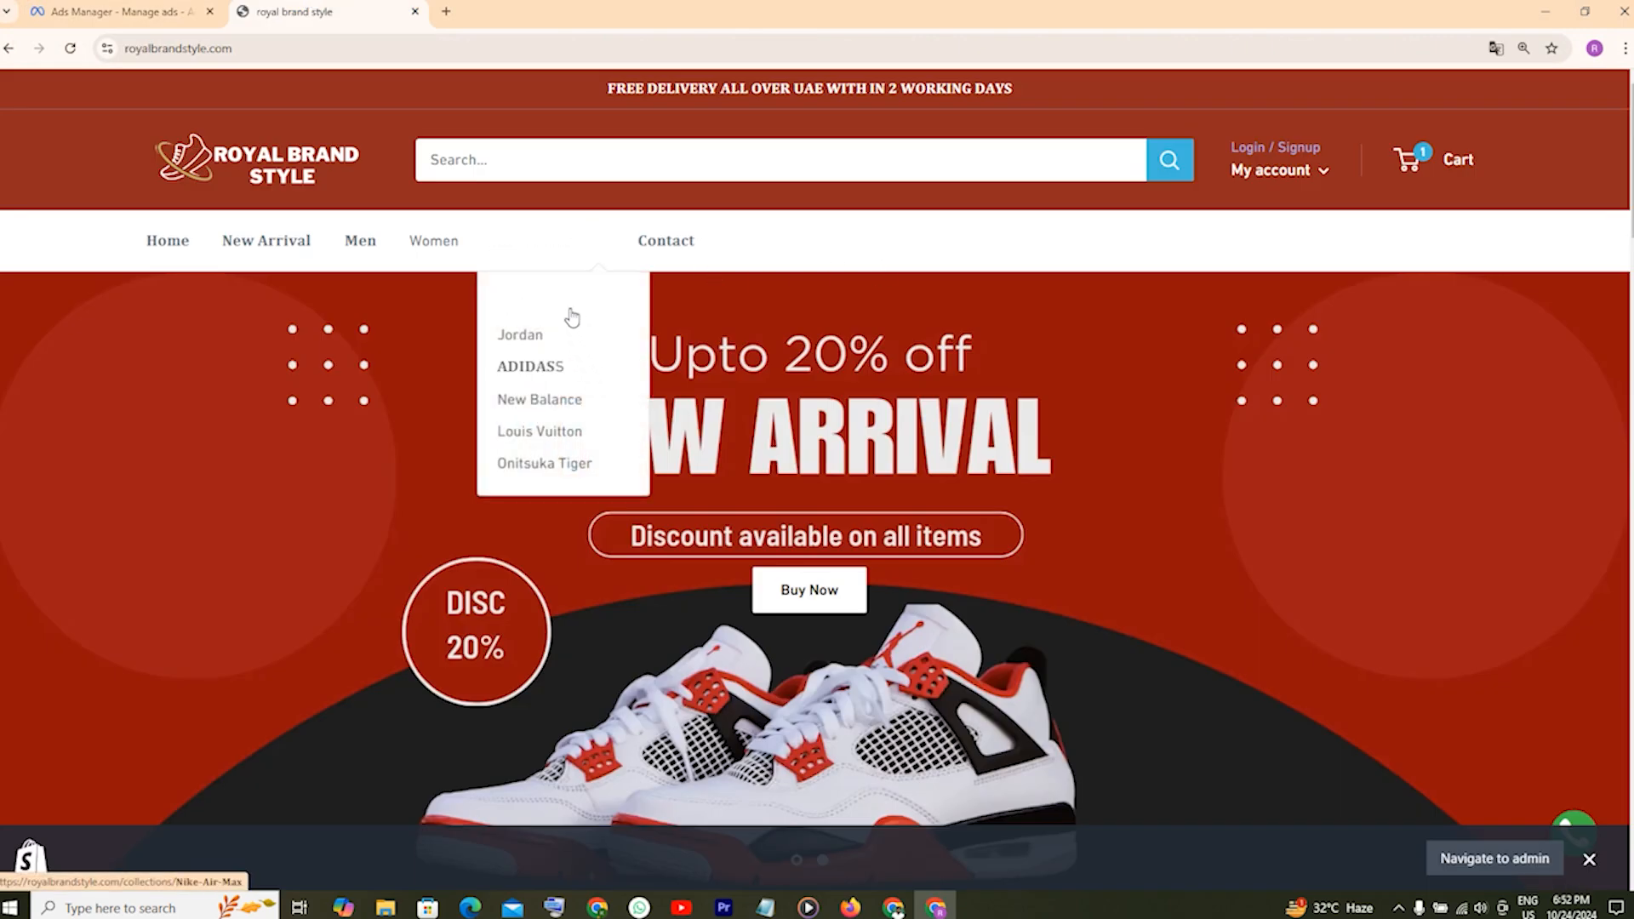
left_click(531, 337)
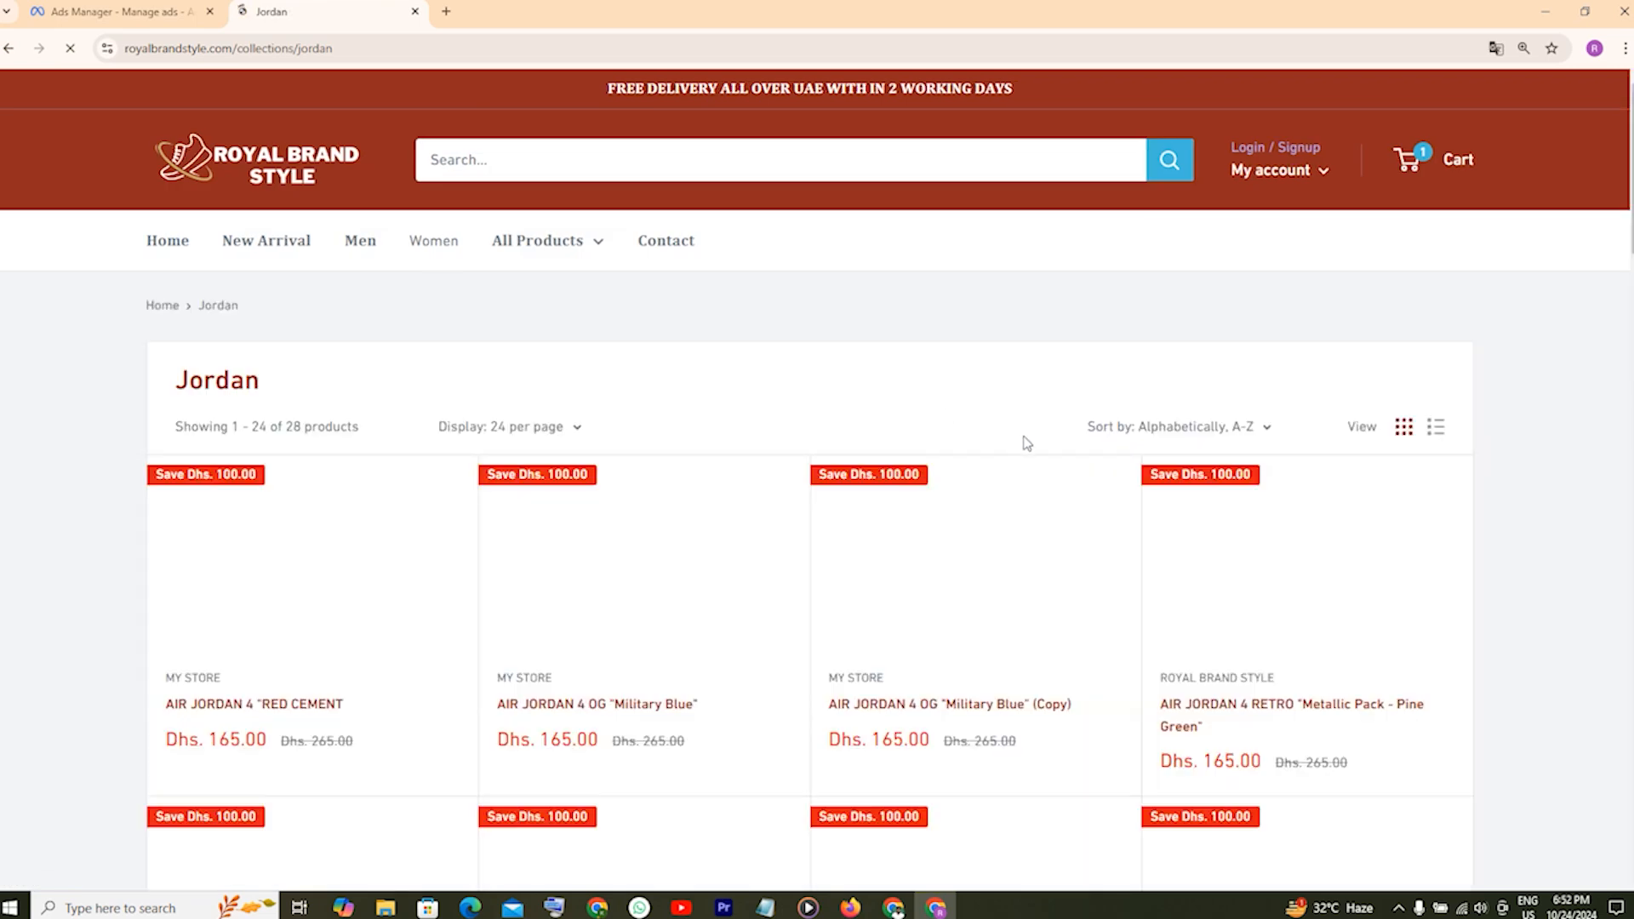
scroll(1043, 428, "down", 5)
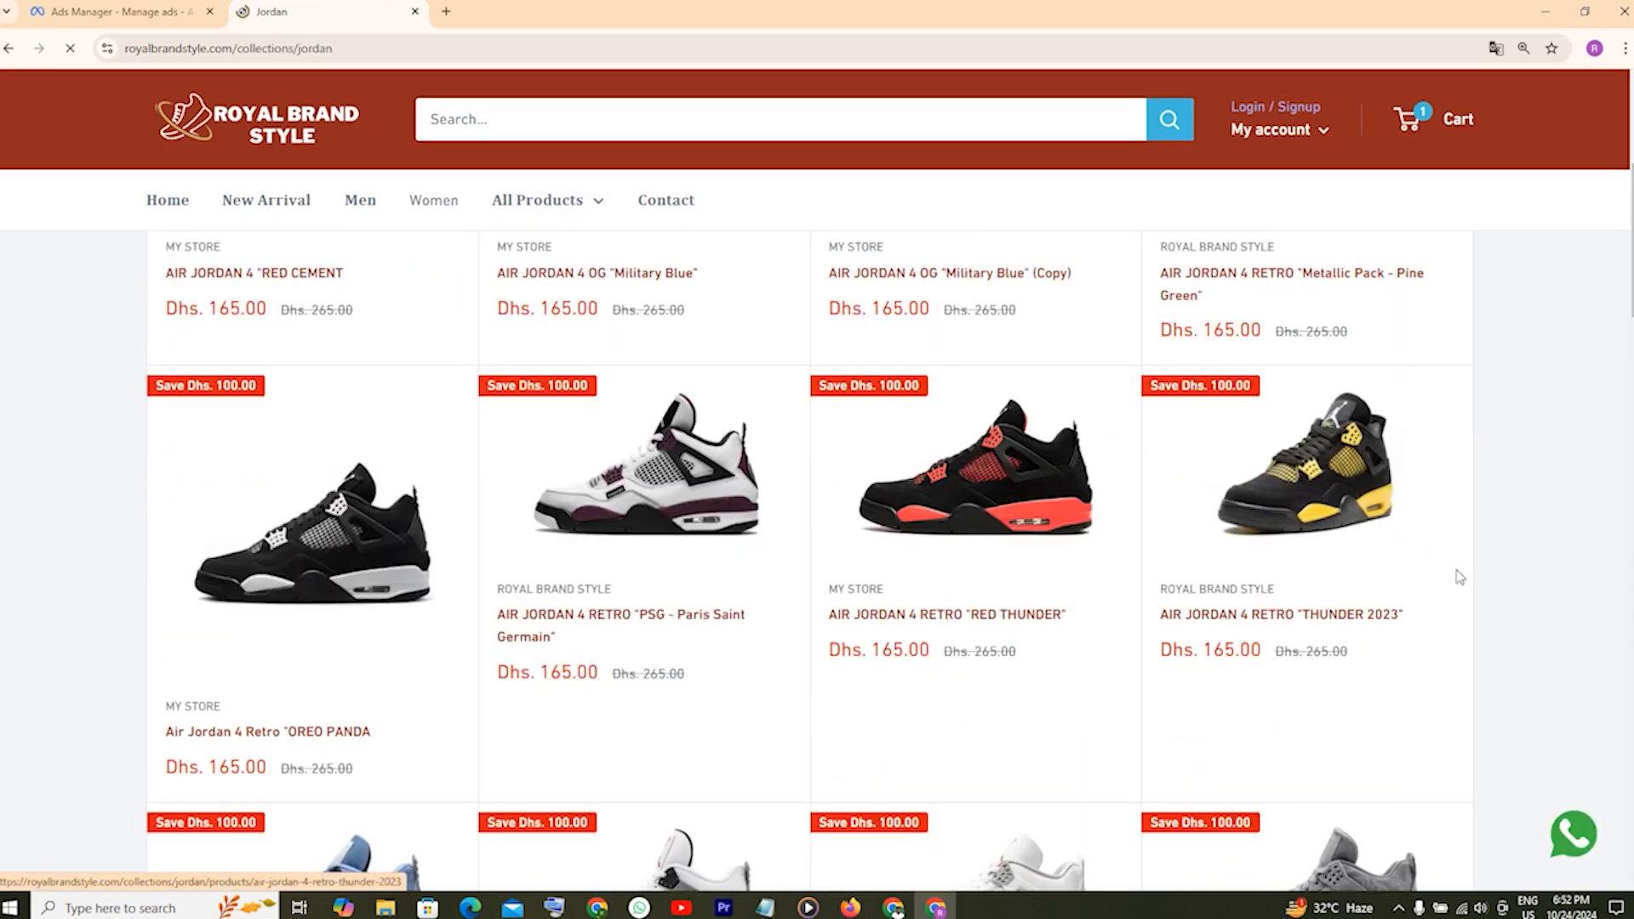
scroll(1459, 576, "down", 5)
scroll(1457, 574, "up", 5)
left_click(1308, 557)
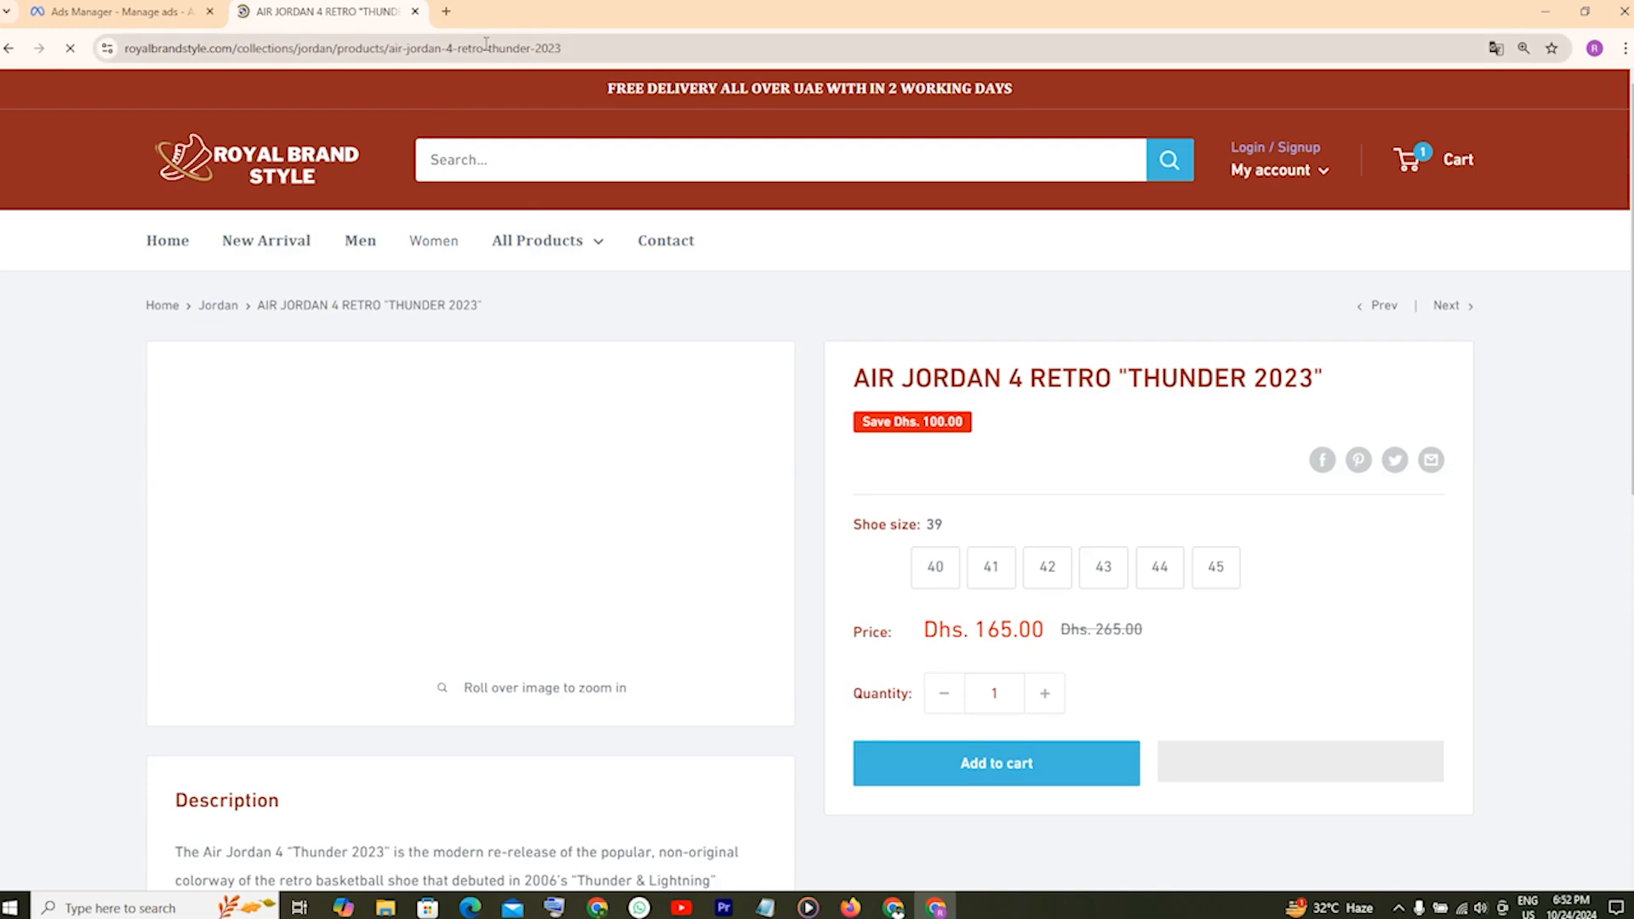
Copy the product page's address and enter it as the Source URL in the ad sources in Ads Manager.
left_click(485, 44)
key("ctrl+c")
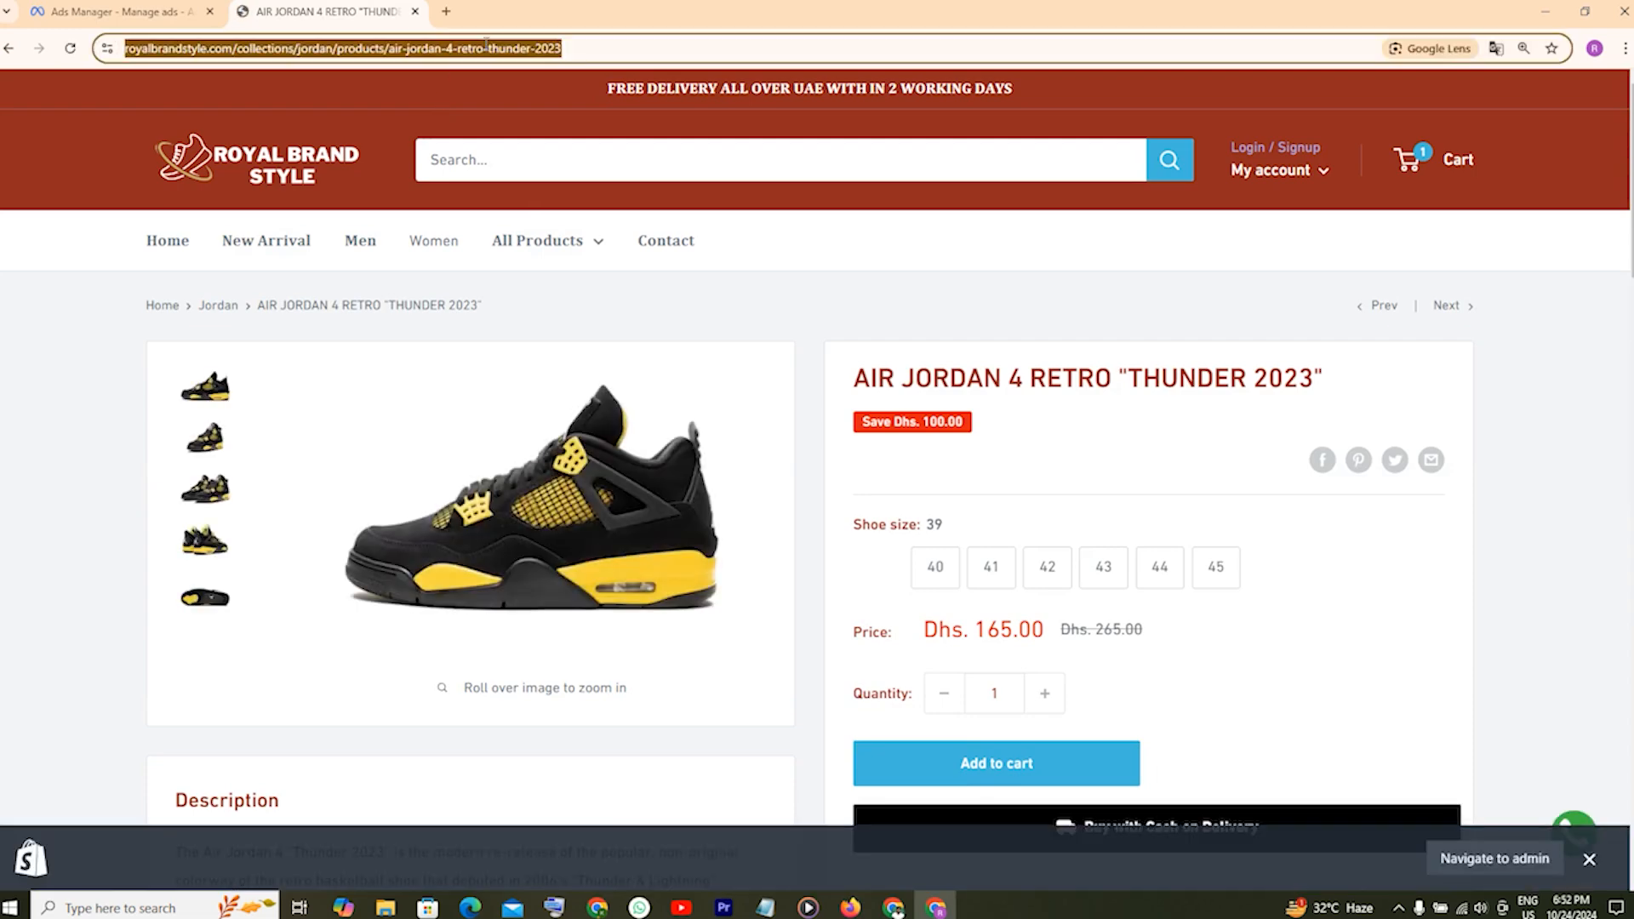
left_click(162, 10)
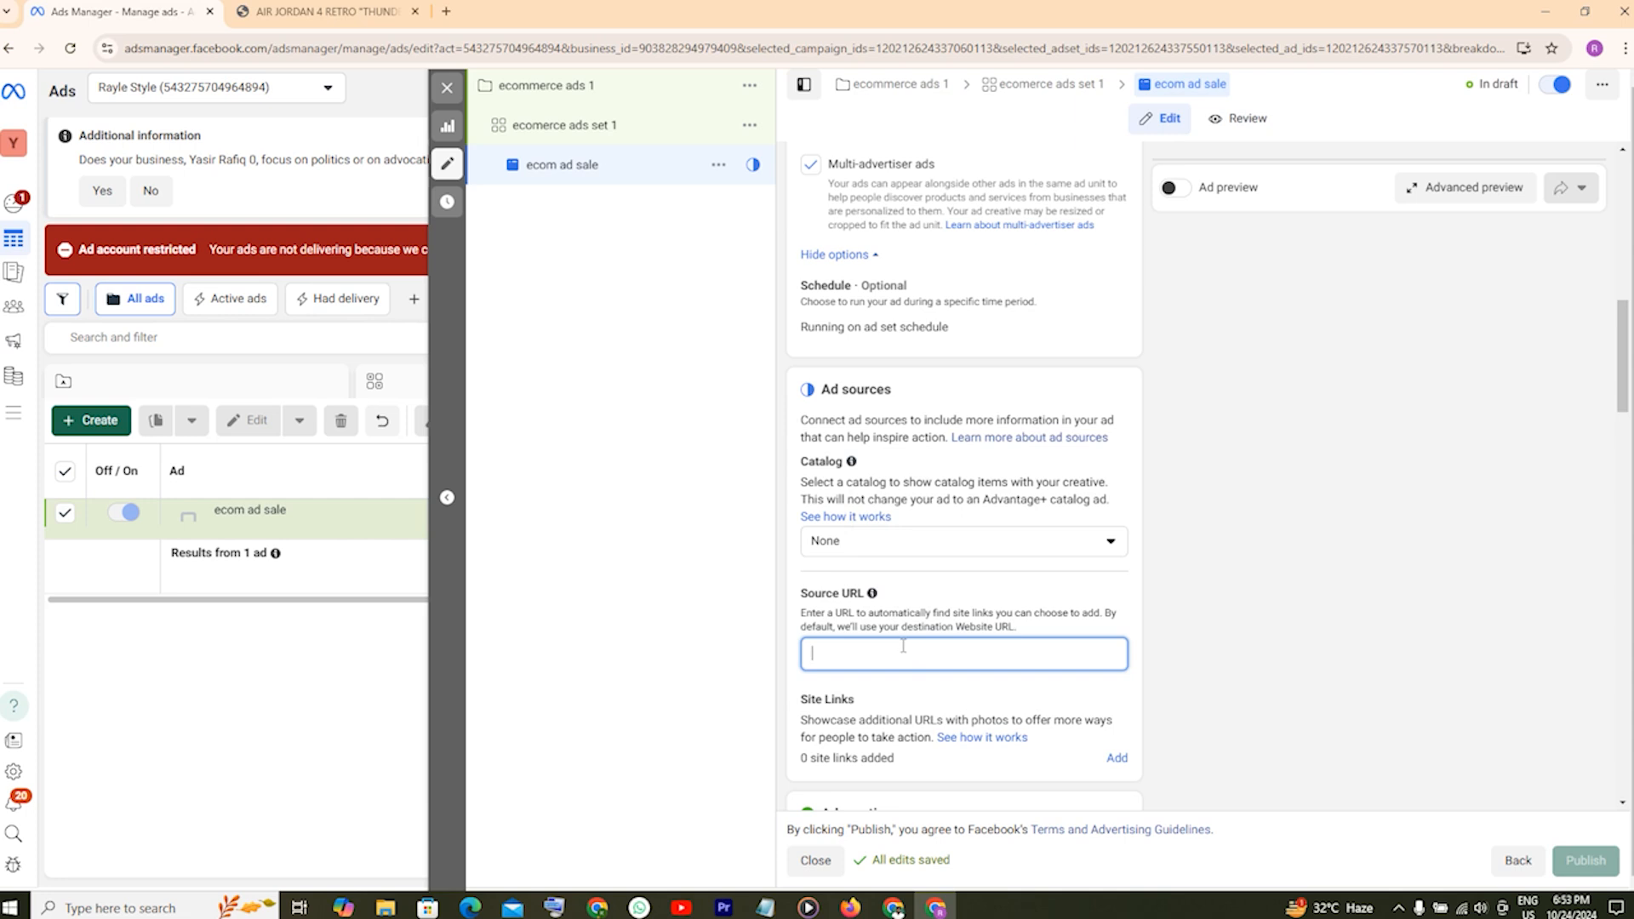
key("ctrl+v")
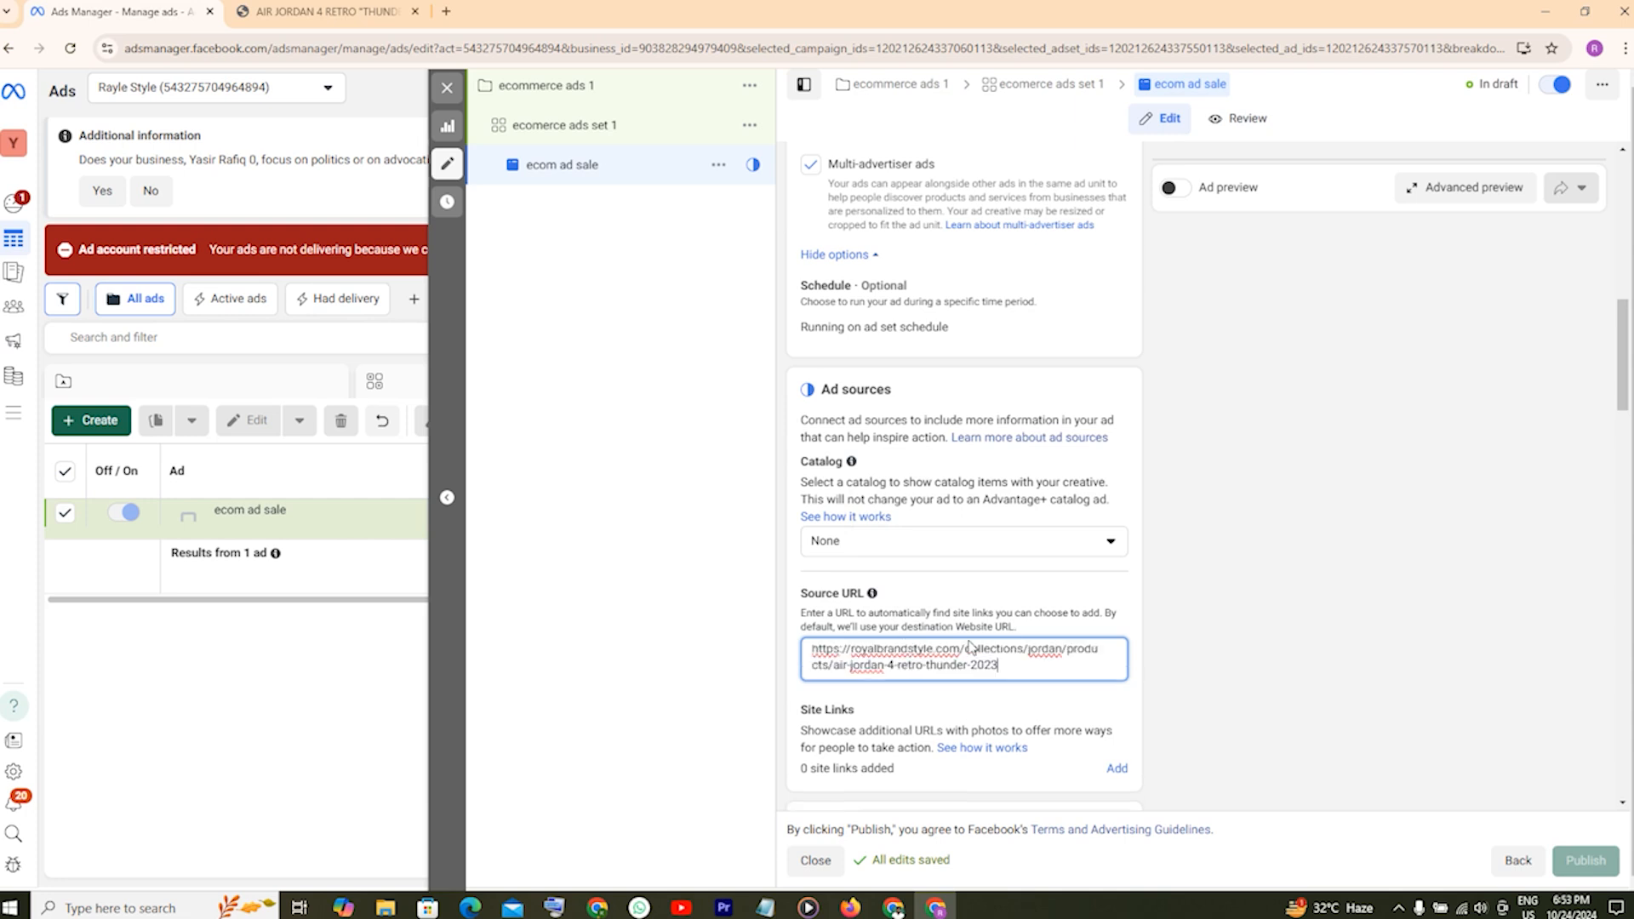
left_click(1188, 650)
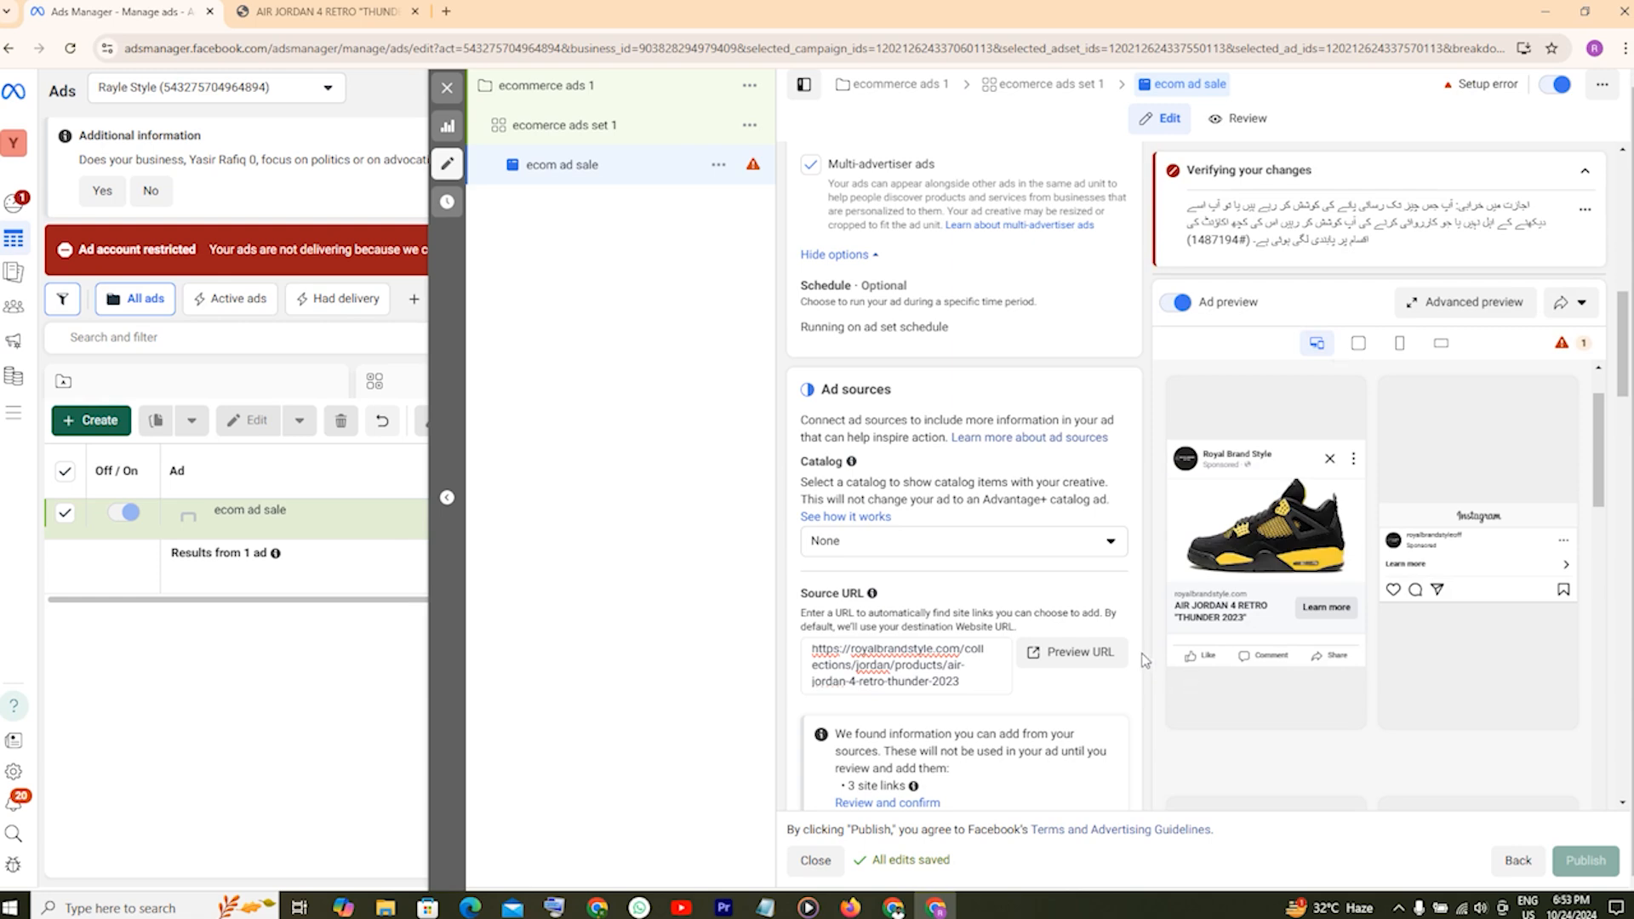
Go through the site links and ad creative fields, and open ChatGPT in the other browser window.
scroll(1140, 657, "down", 3)
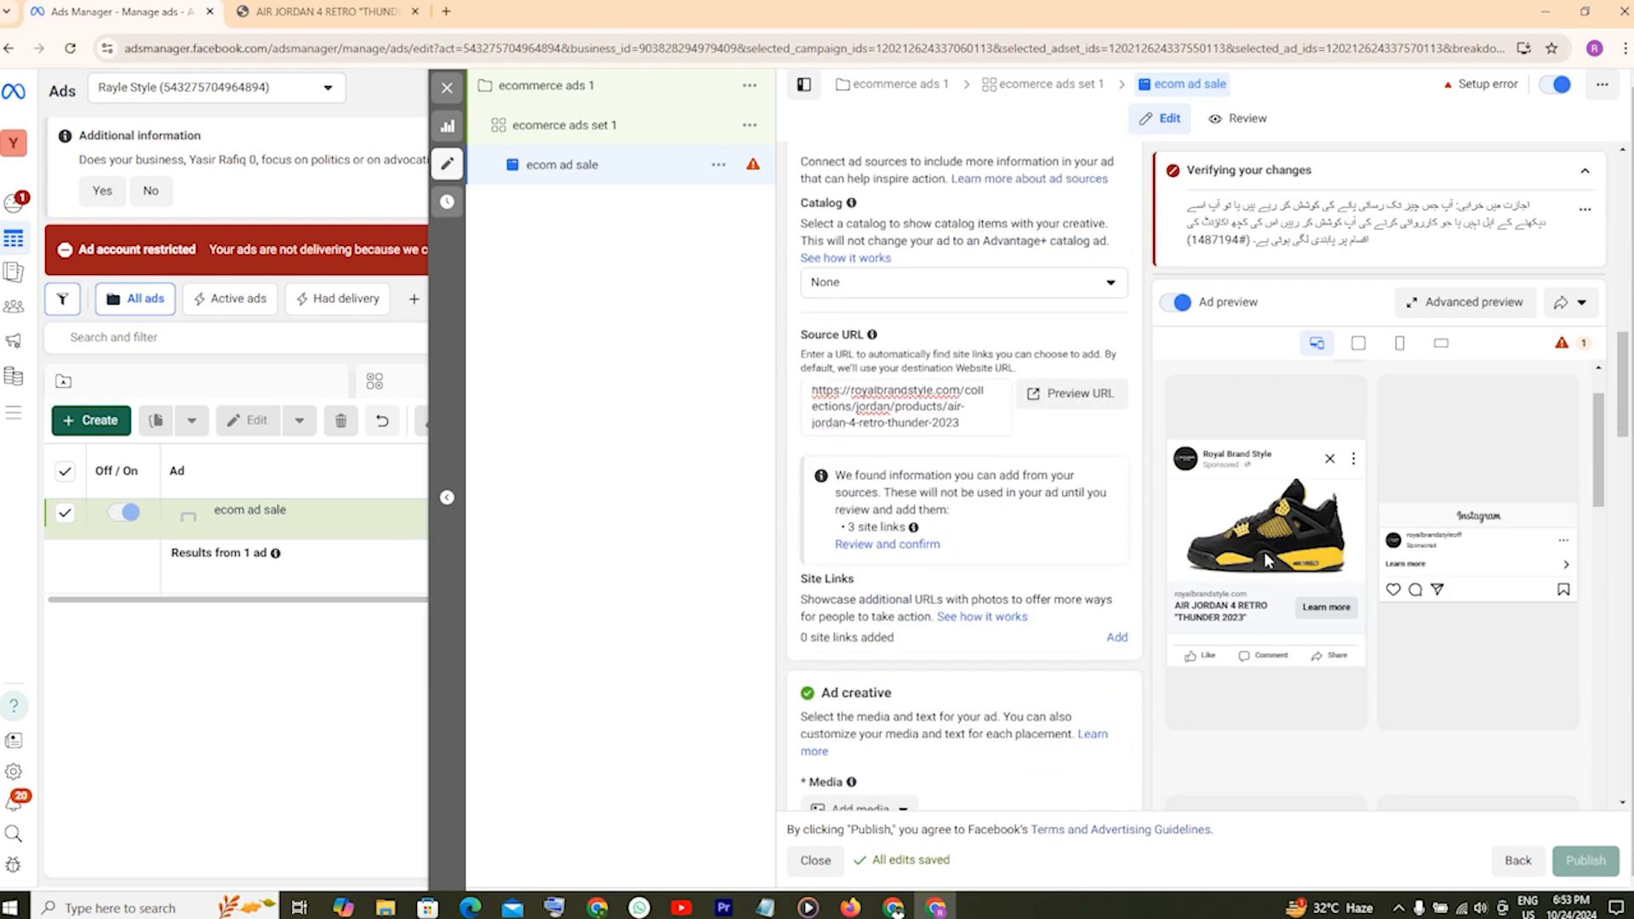
scroll(1139, 674, "down", 2)
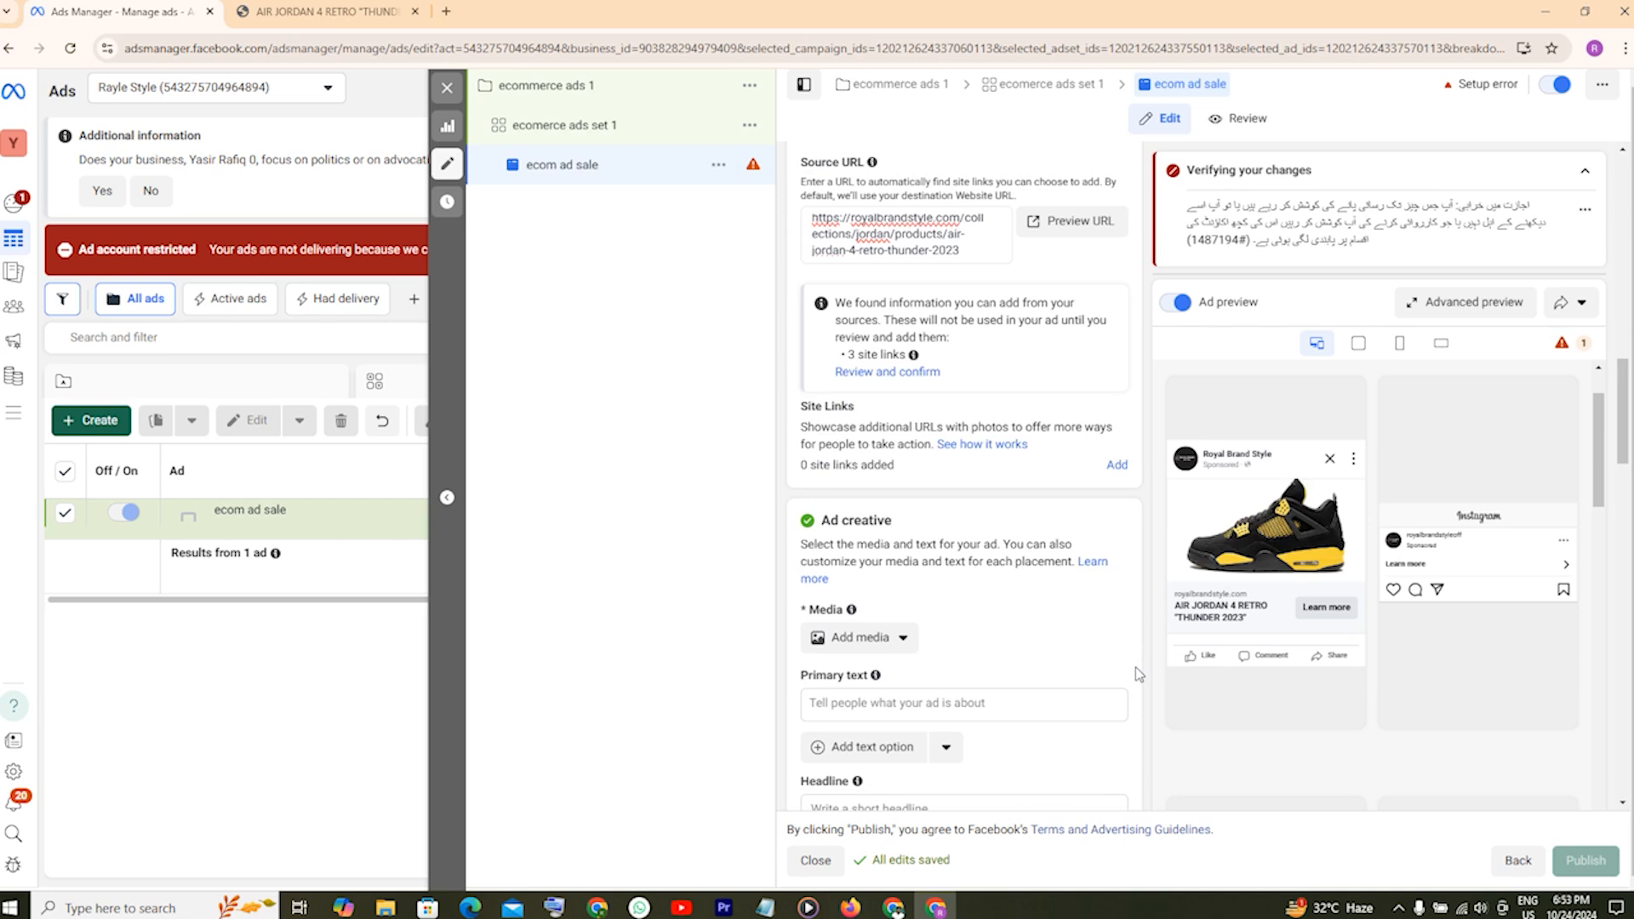
scroll(1138, 674, "down", 2)
scroll(1139, 674, "down", 2)
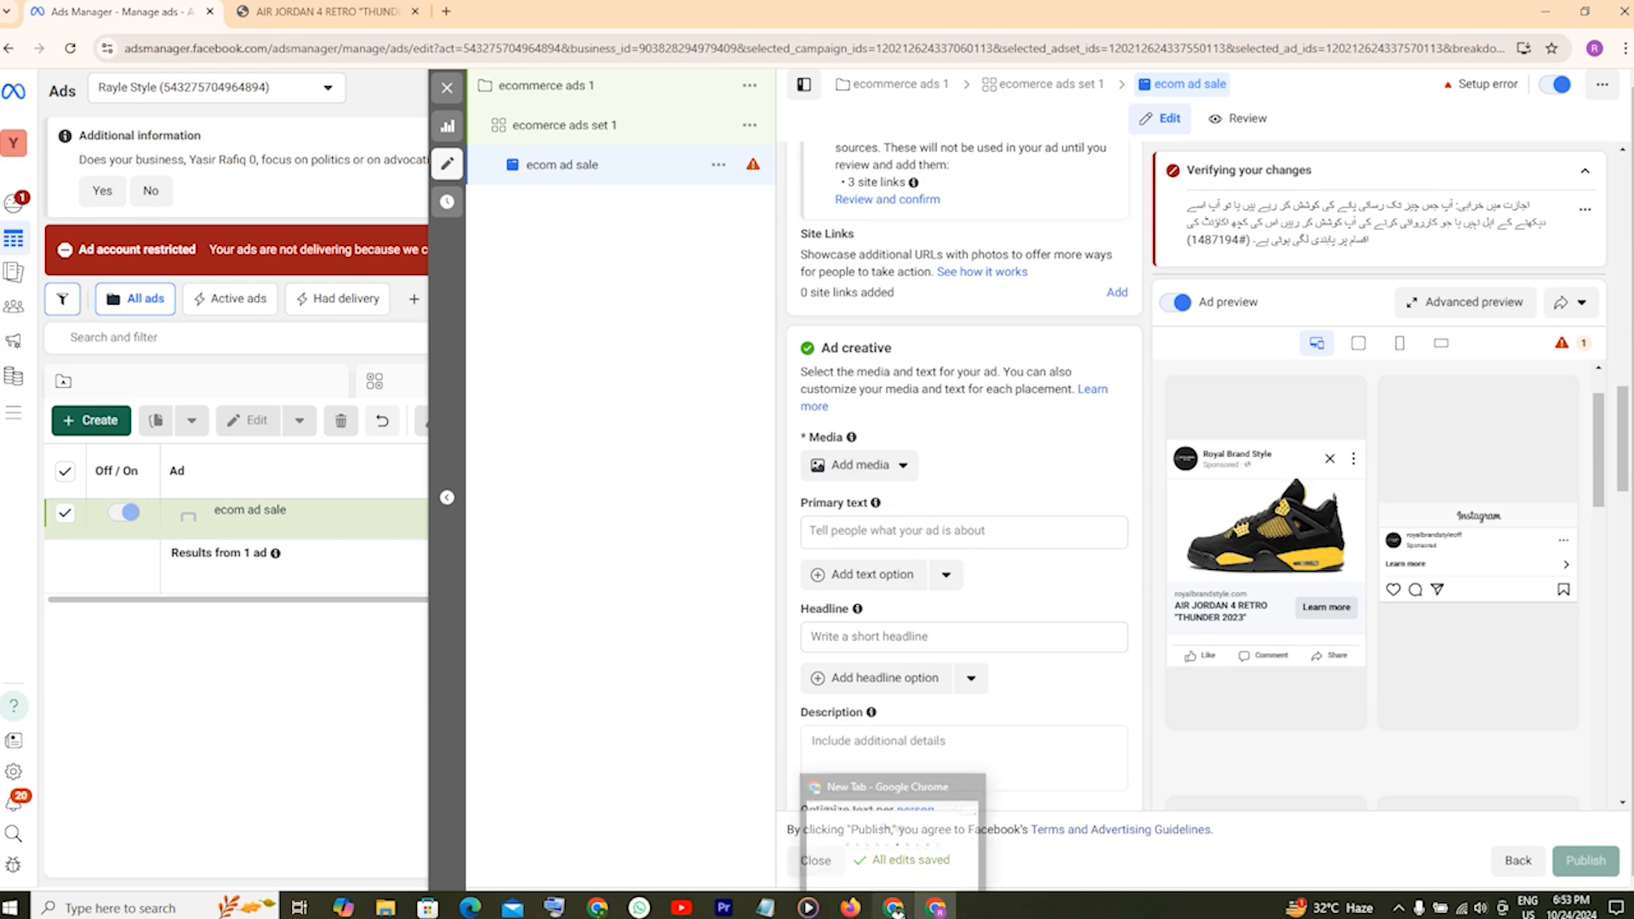
left_click(890, 817)
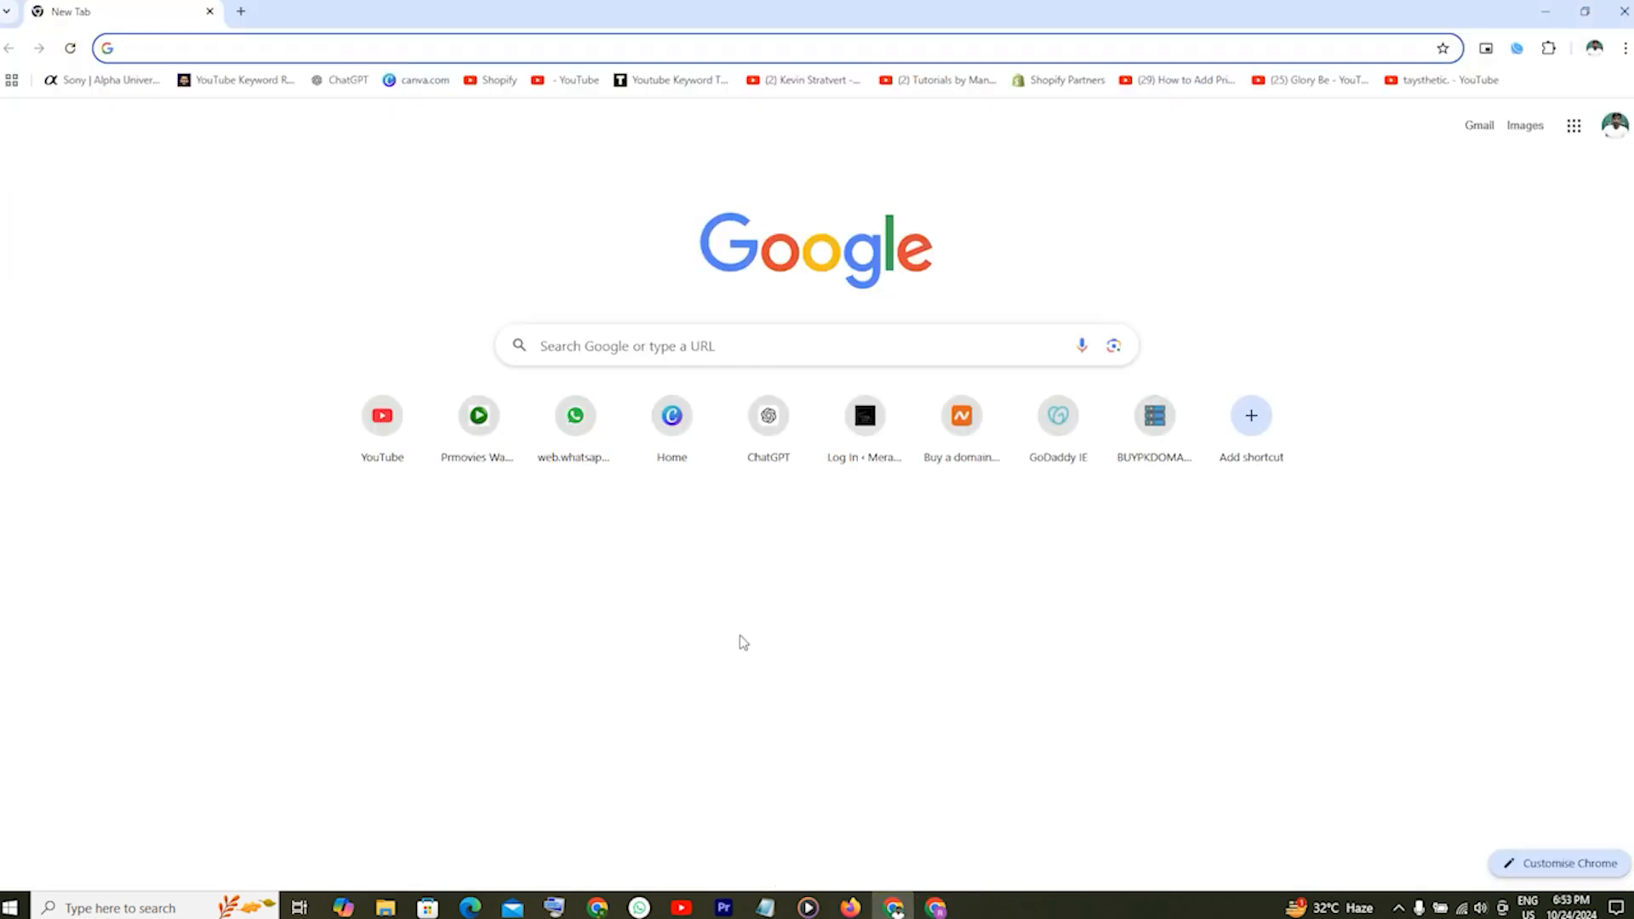
left_click(352, 82)
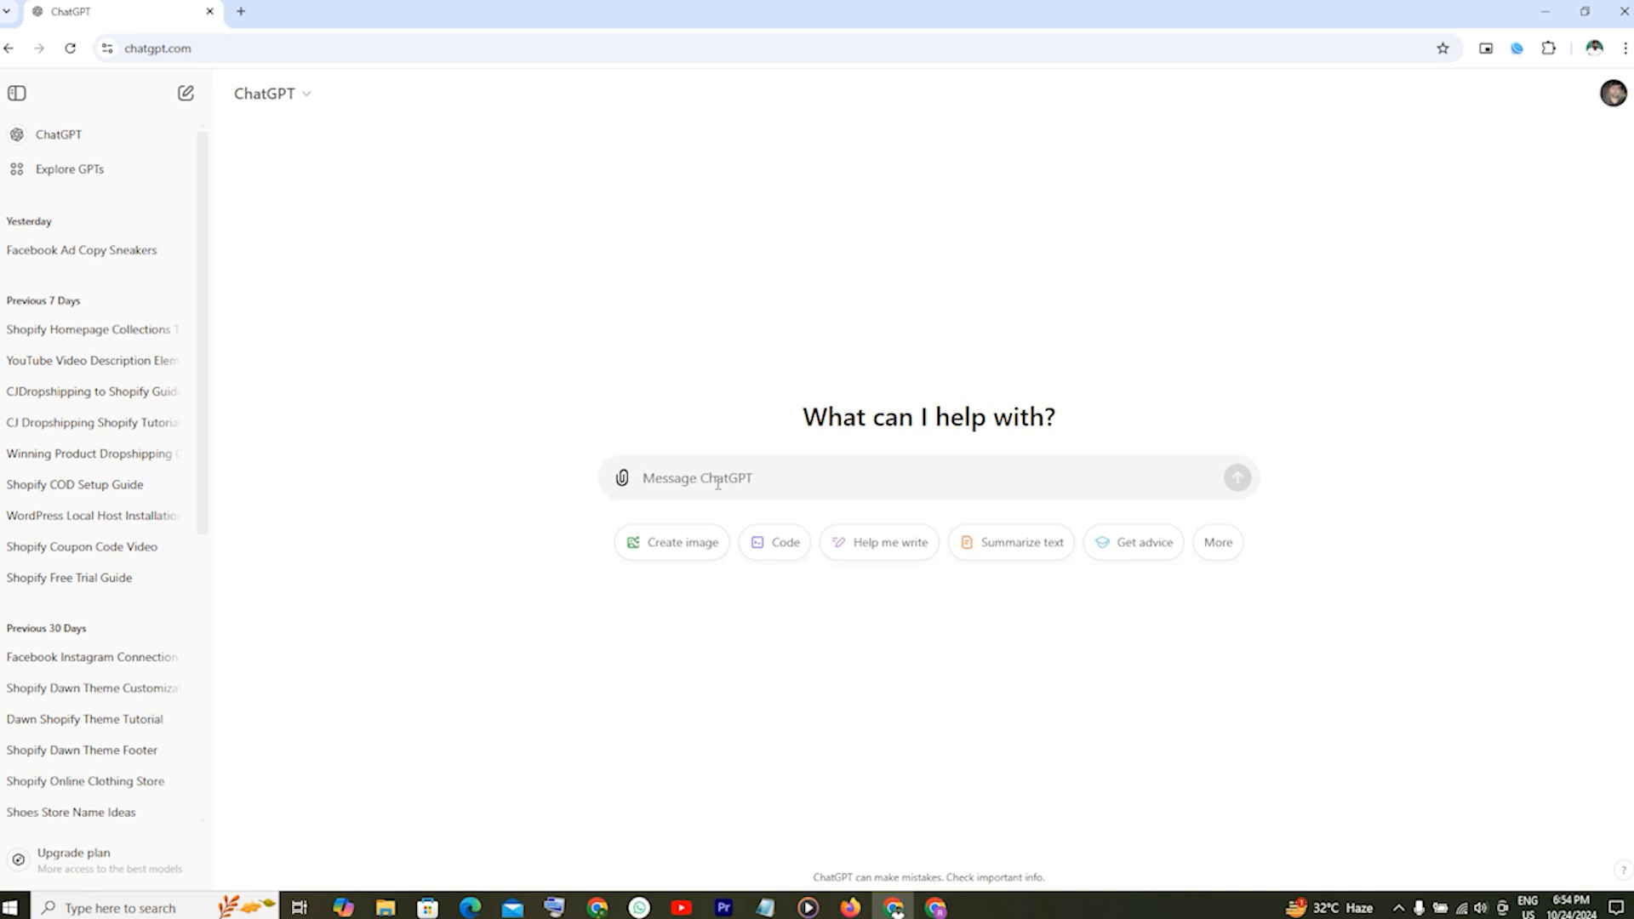
Draft the prompt "hi chat gpt as a digital marketing expert please write high convertible adcopy text to sale" in ChatGPT.
type("hi chat gpt as a digital marketing e")
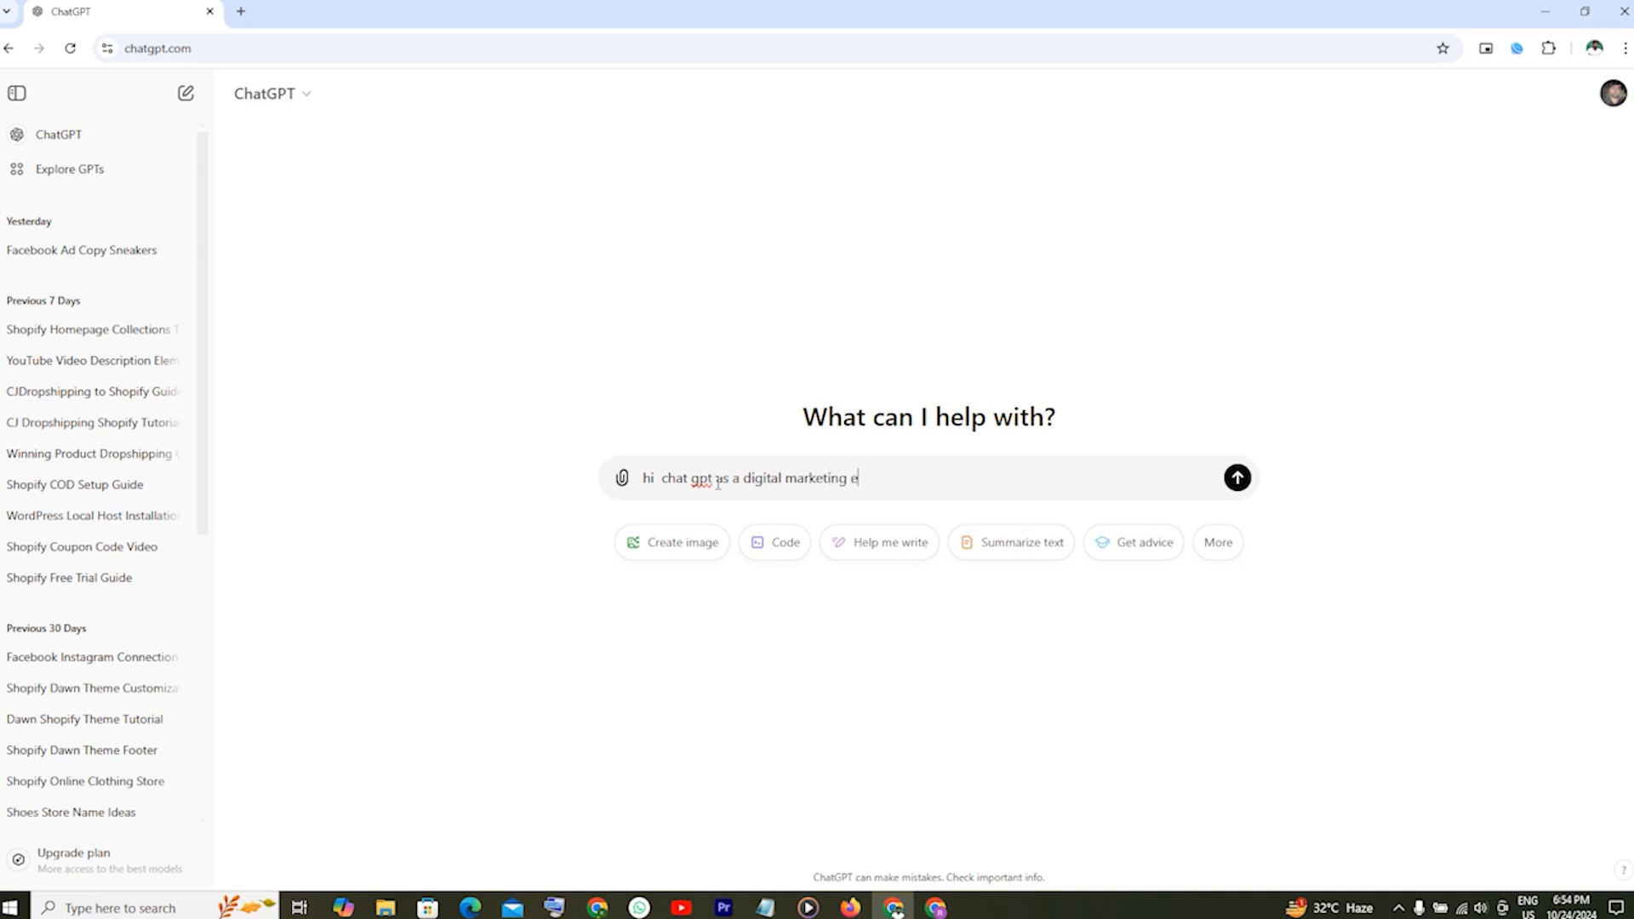
type("xpert please write high son")
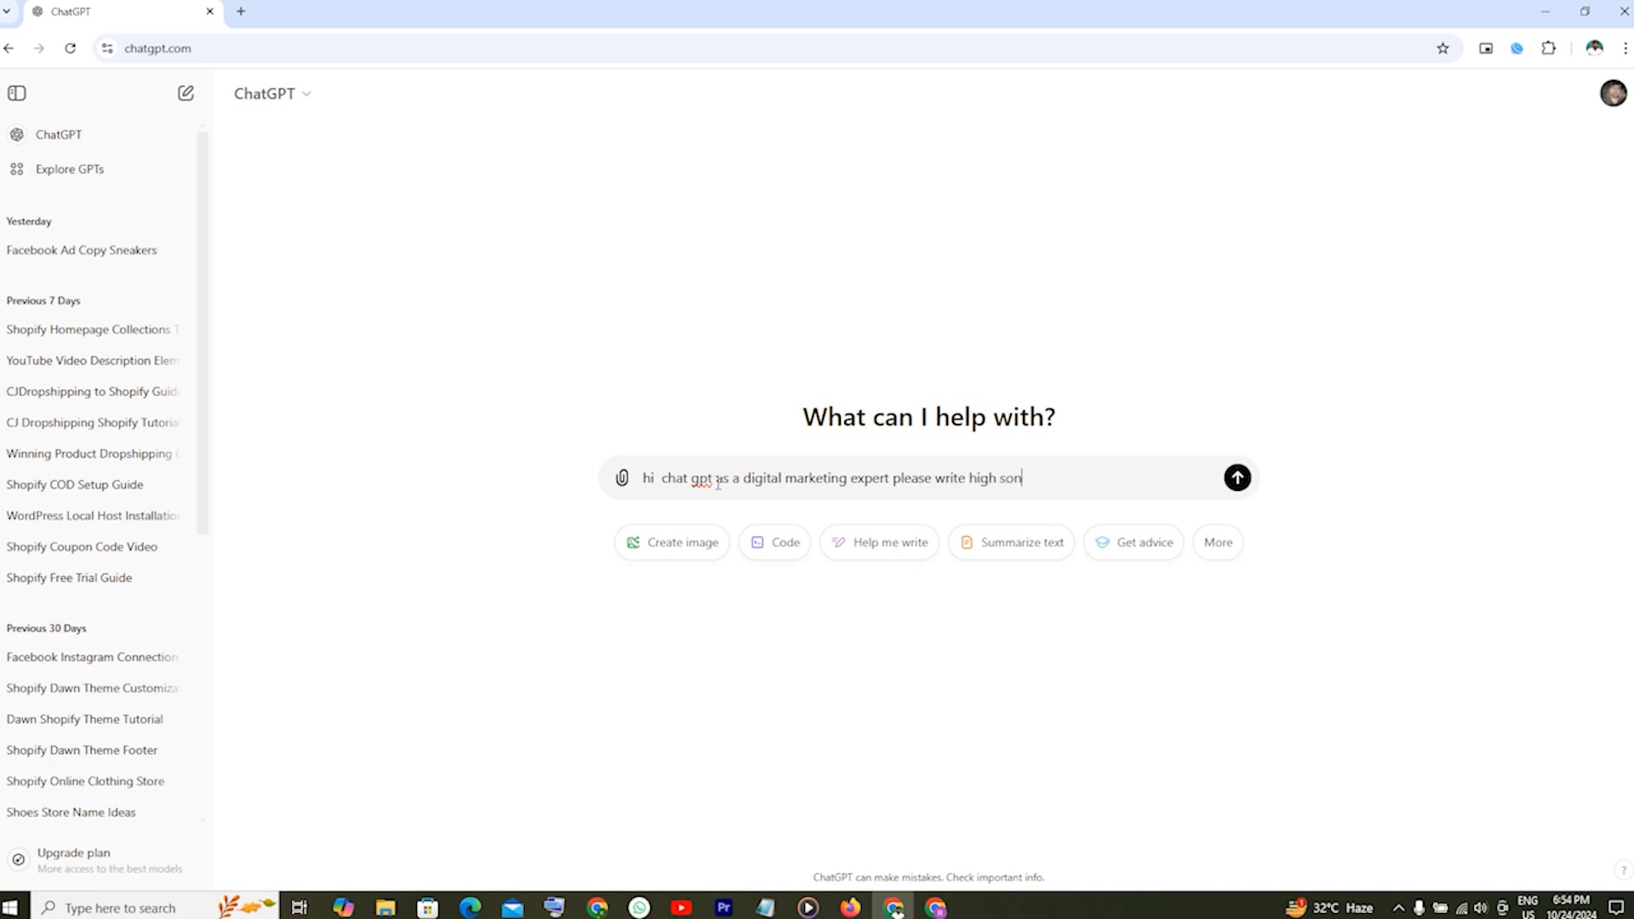
key("BackSpace")
key("BackSpace")
key("BackSpace")
type("convertiable")
right_click(1030, 475)
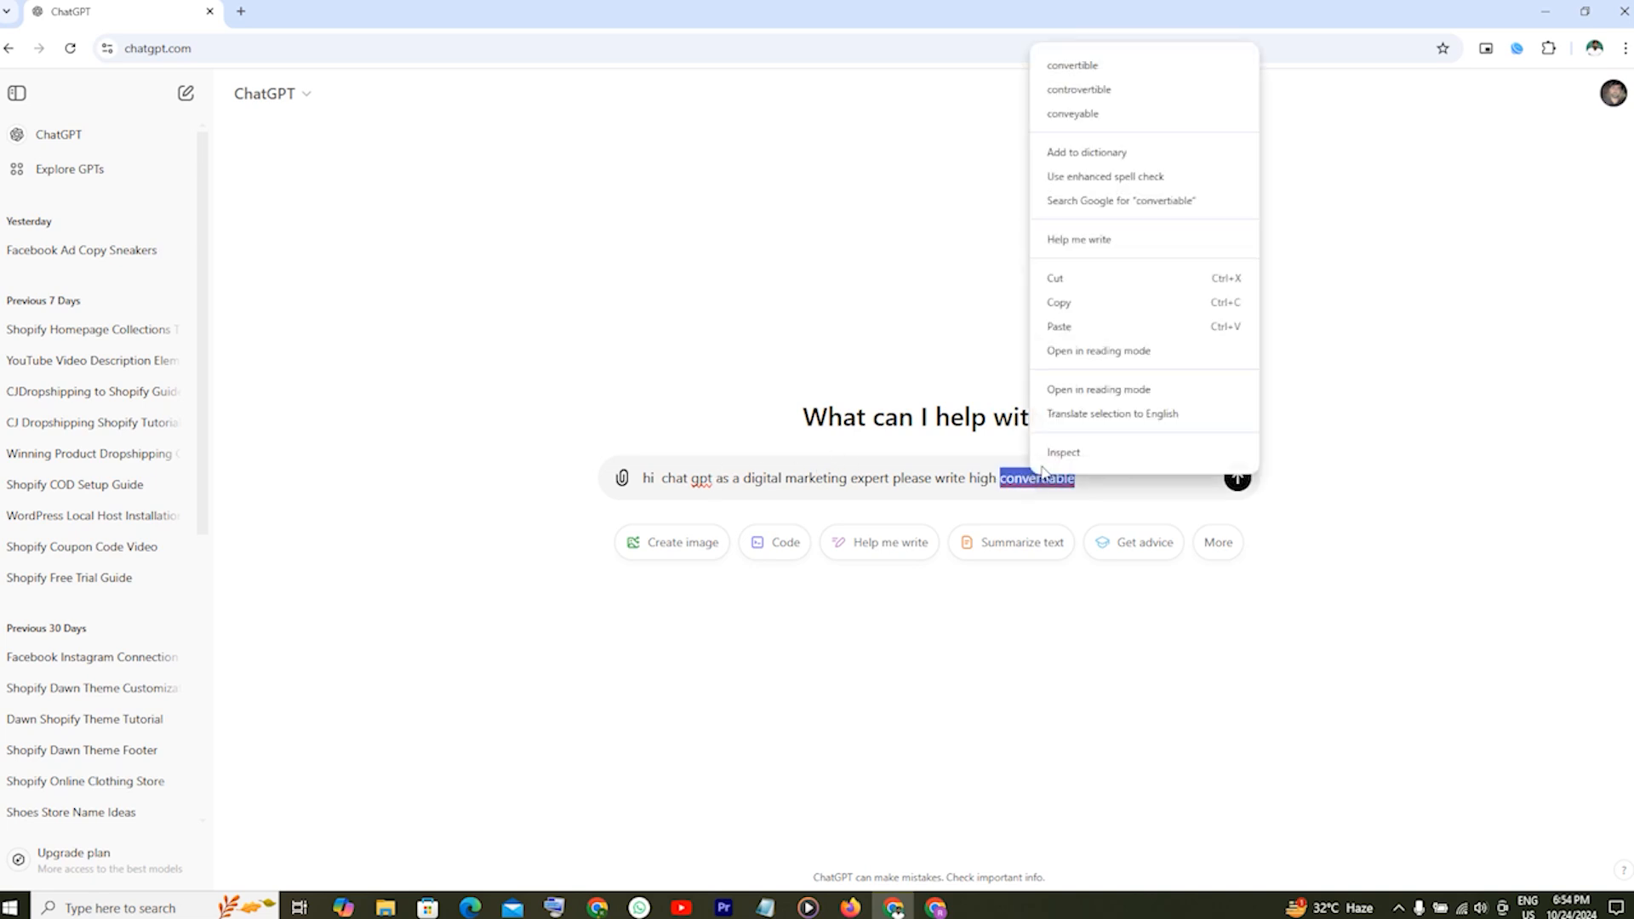
left_click(1092, 70)
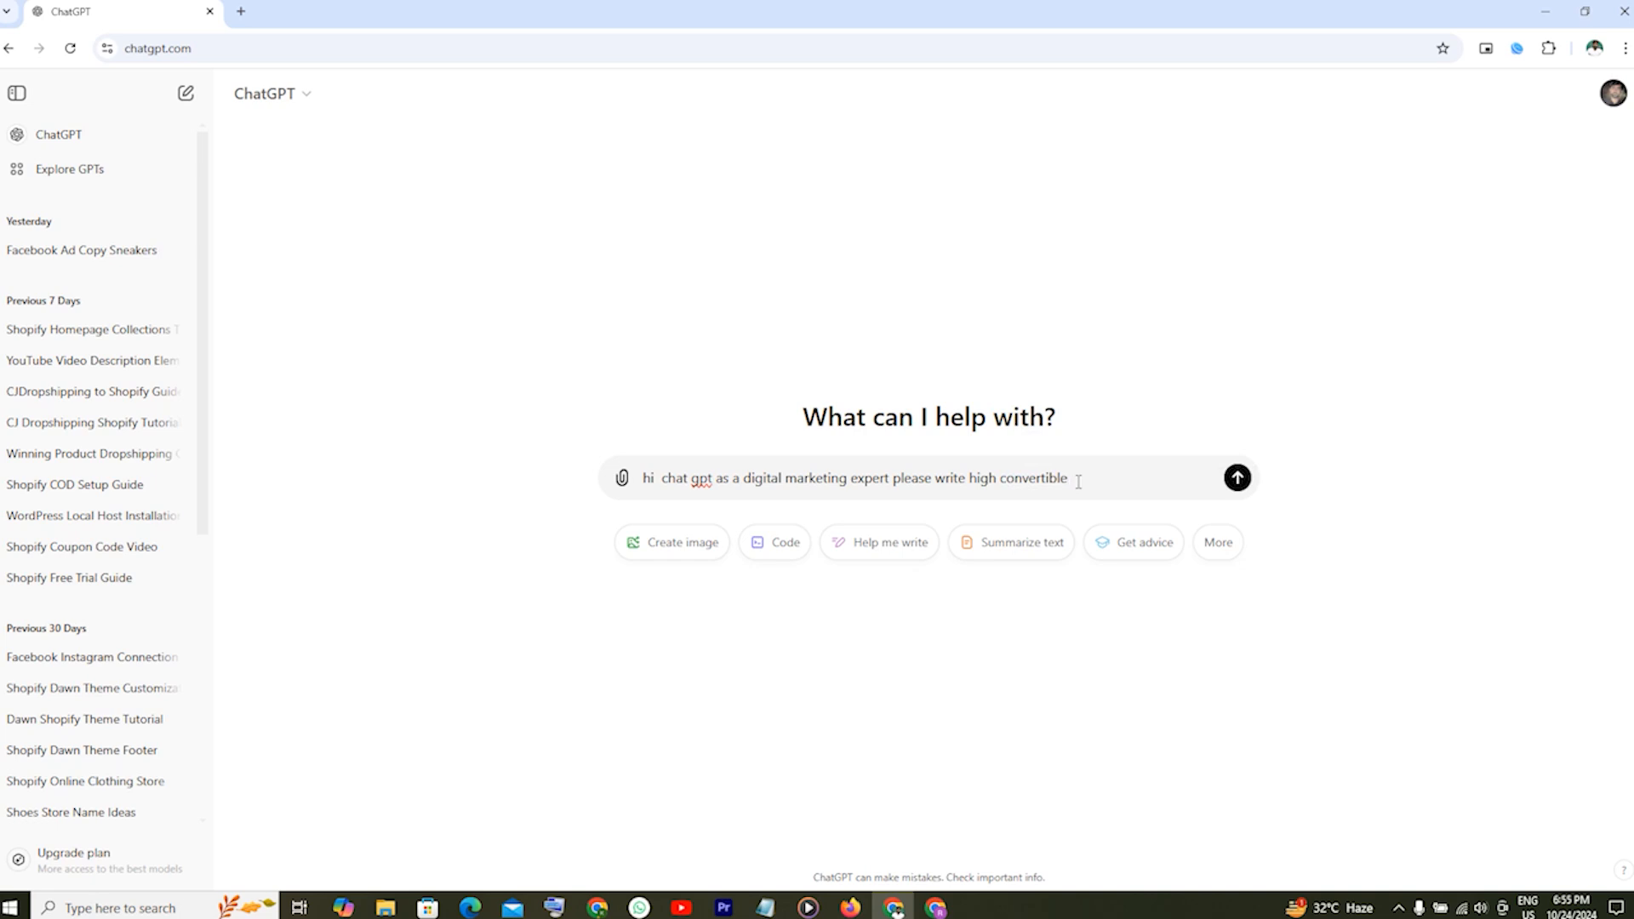
type("adcopy text to sale")
Return to the Royal Brand Style product page and copy the title AIR JORDAN 4 RETRO "THUNDER 2023.
left_click(934, 908)
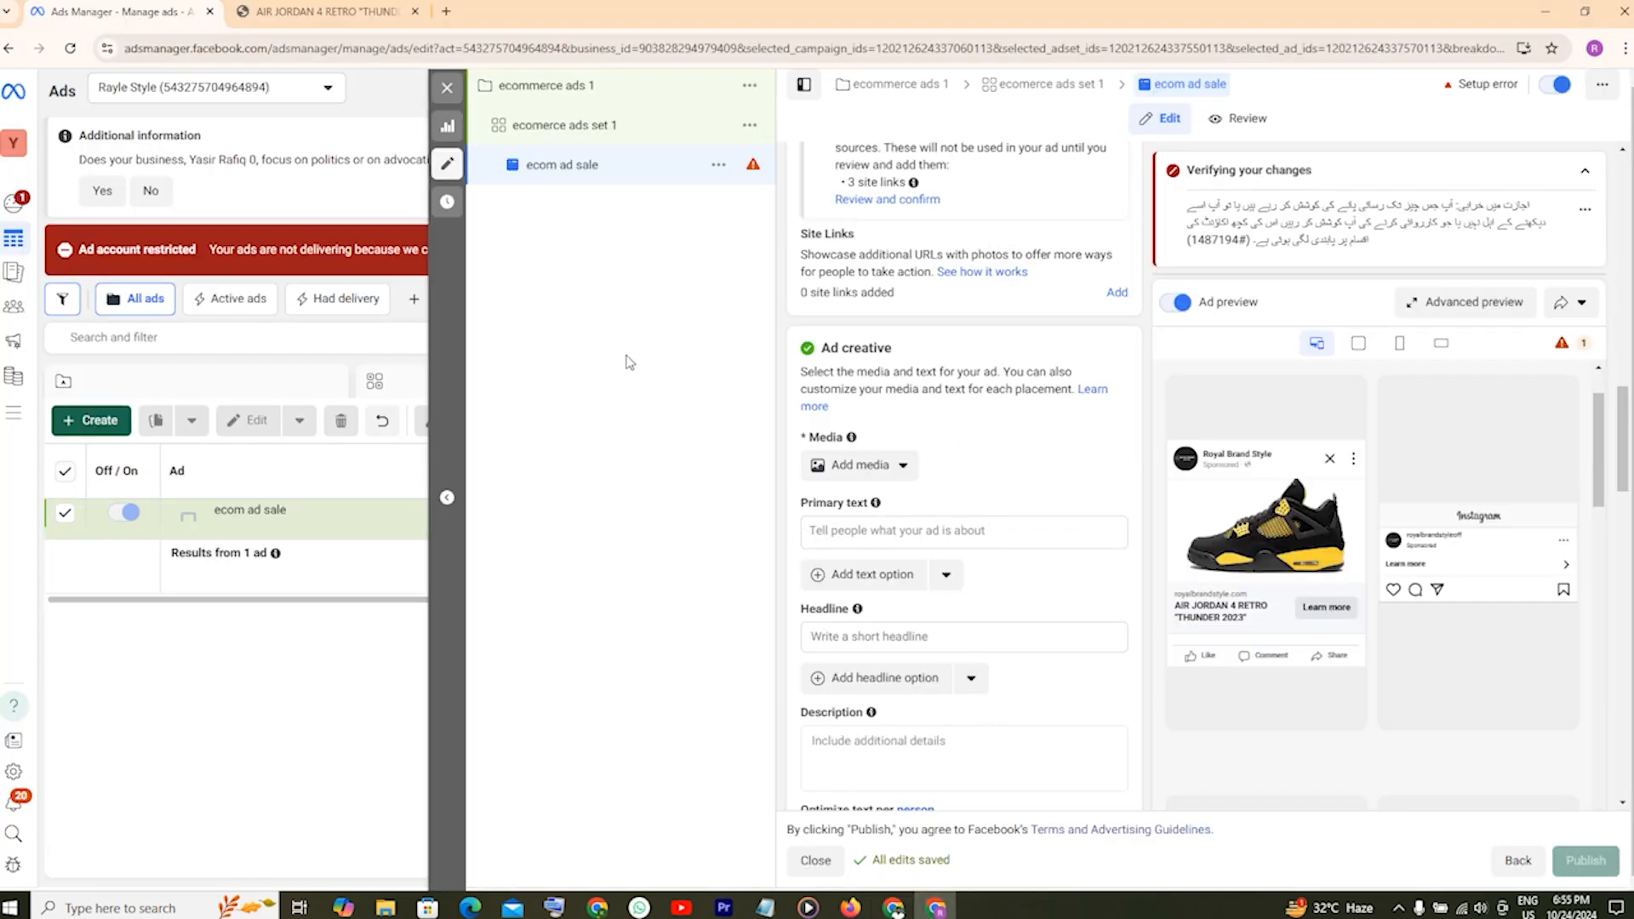
left_click(323, 11)
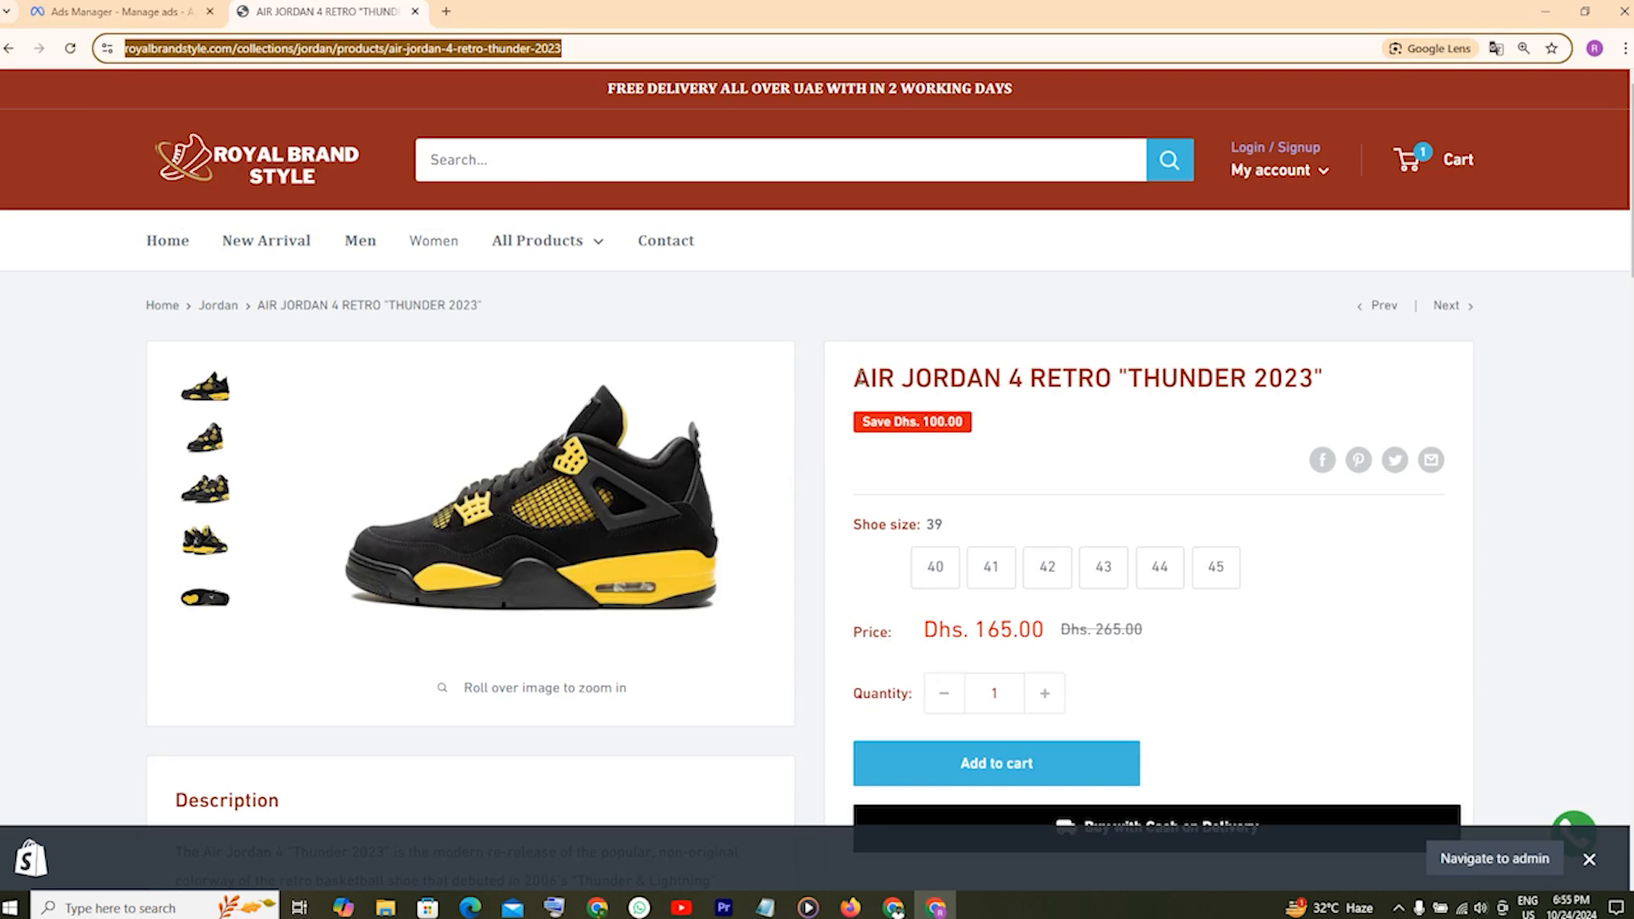
left_click_drag(861, 377, 1314, 379)
right_click(1247, 377)
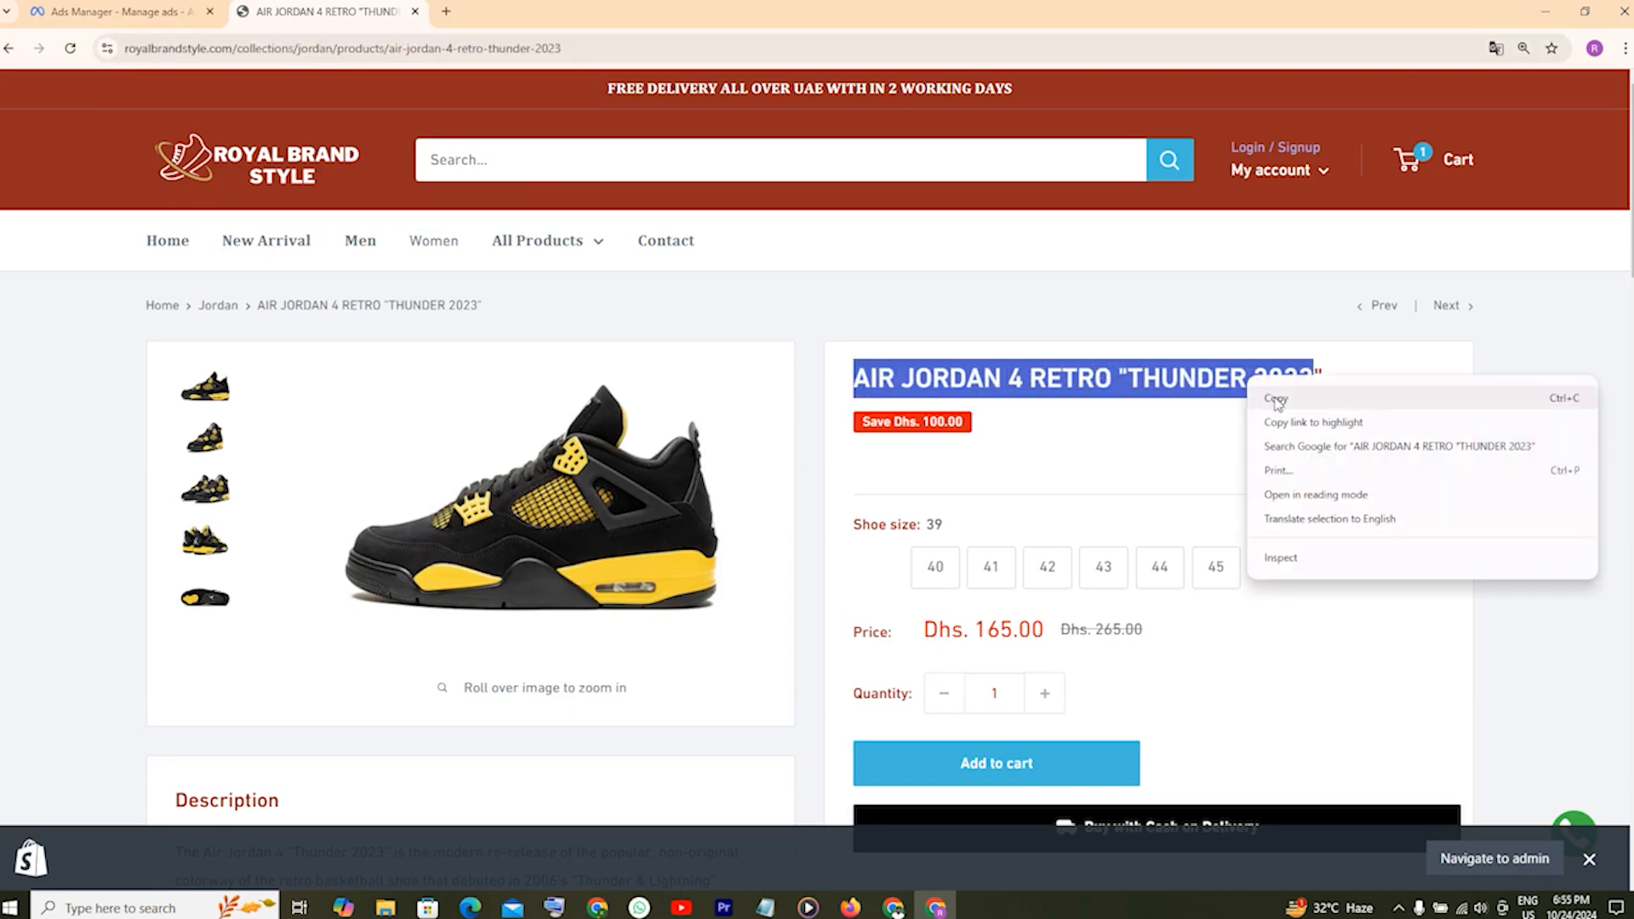
left_click(1276, 400)
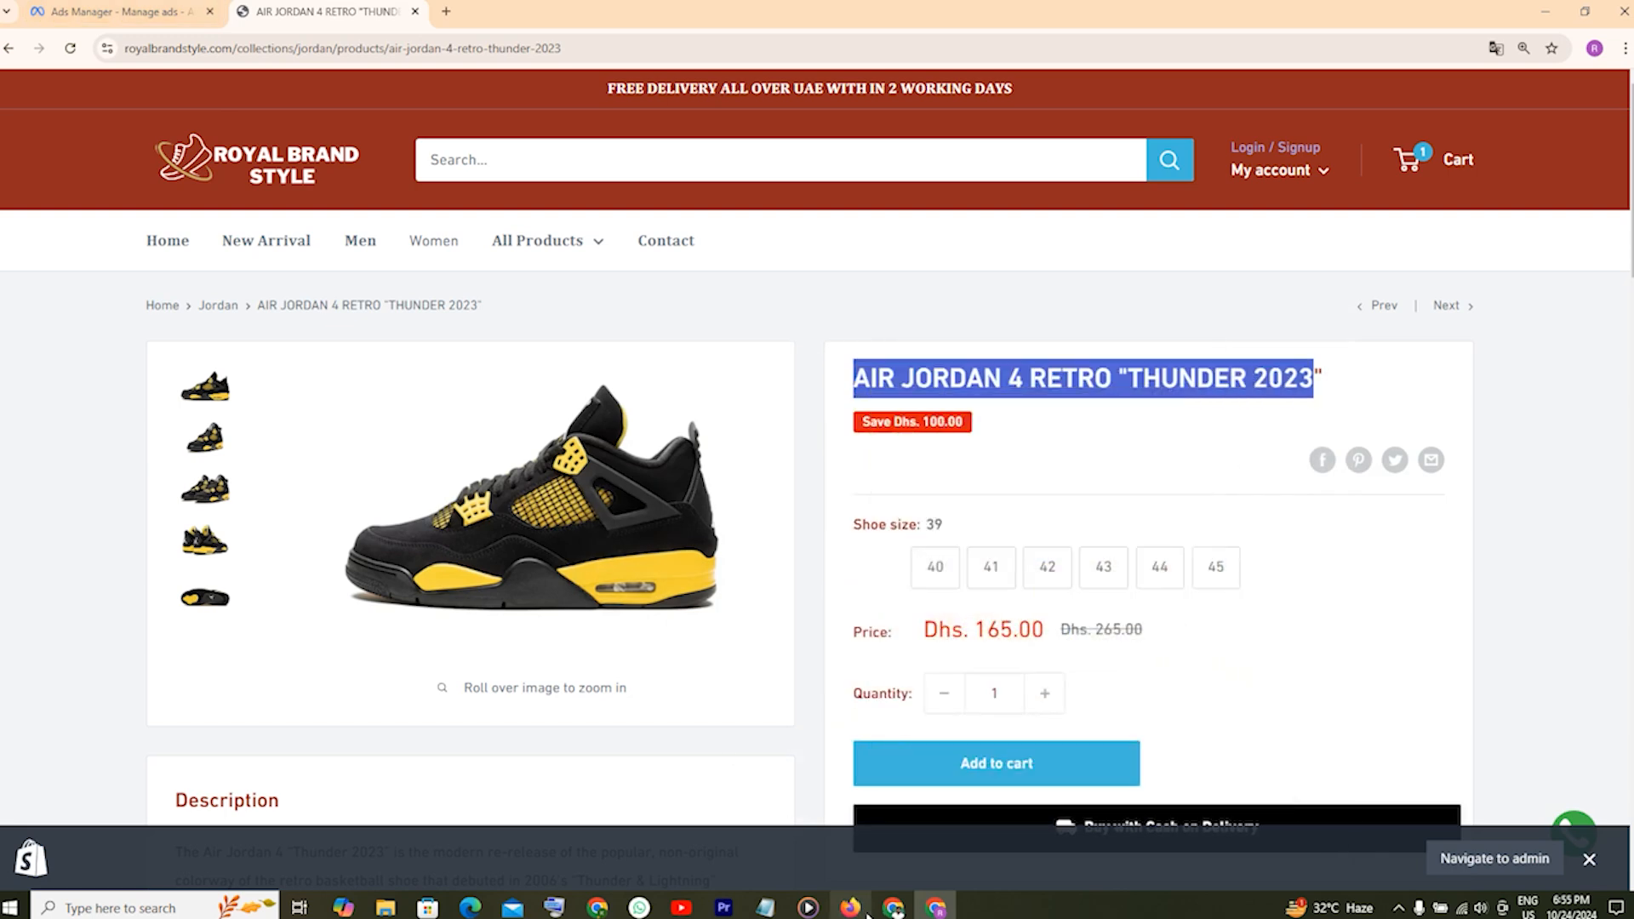
Complete the ChatGPT prompt with the copied product title and "in uae in 2 lines", and send it.
left_click(892, 907)
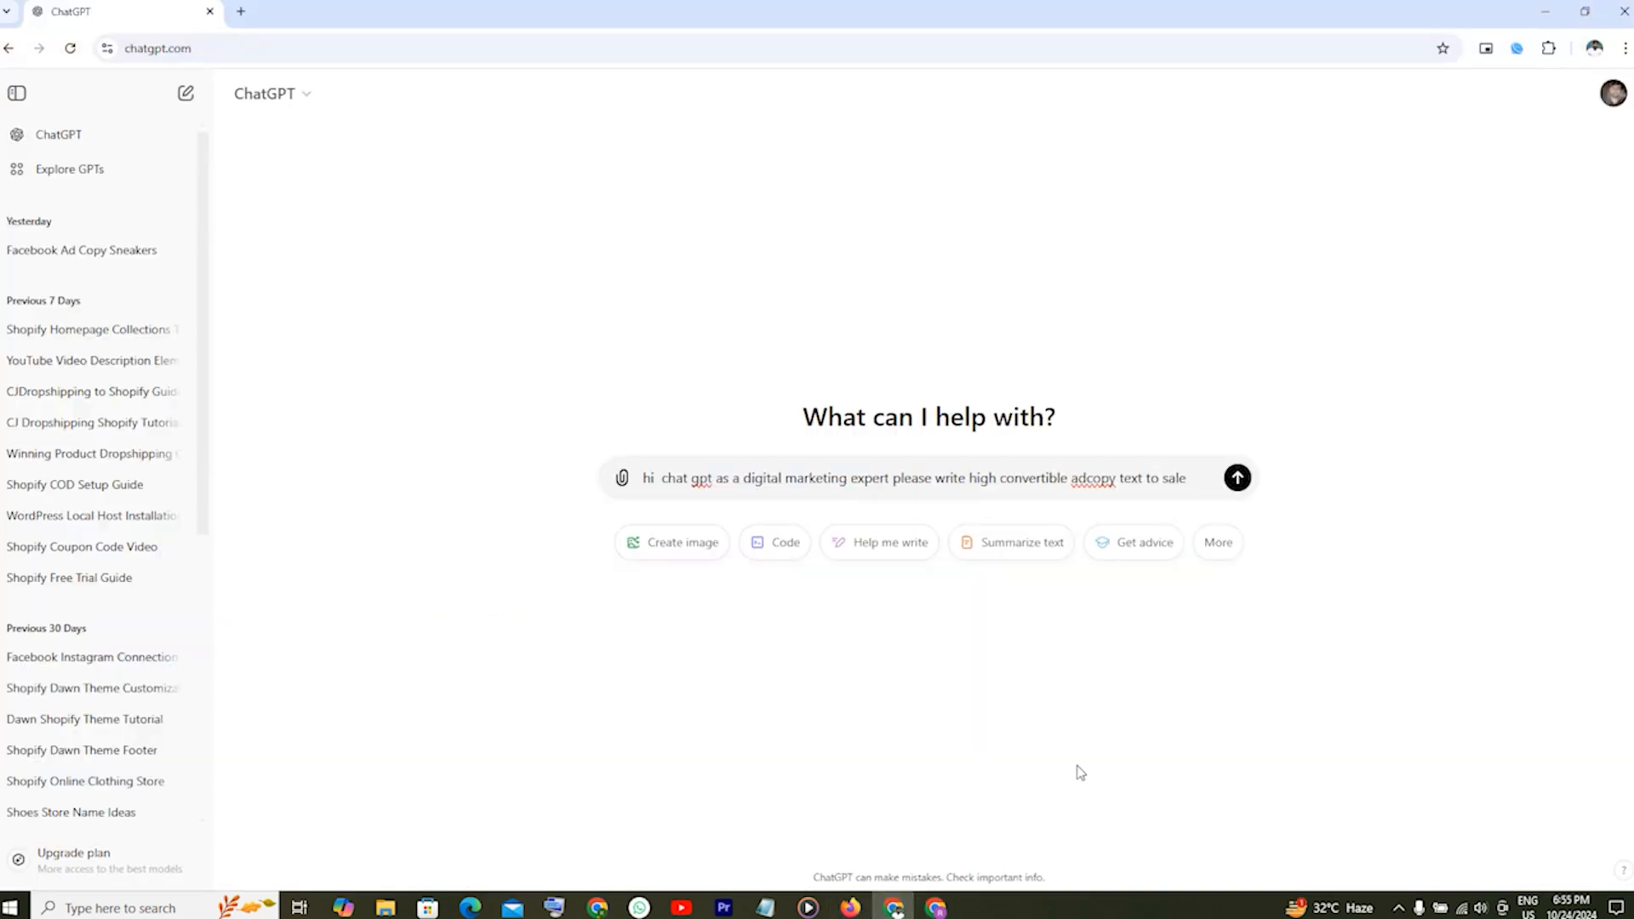
key("ctrl+v")
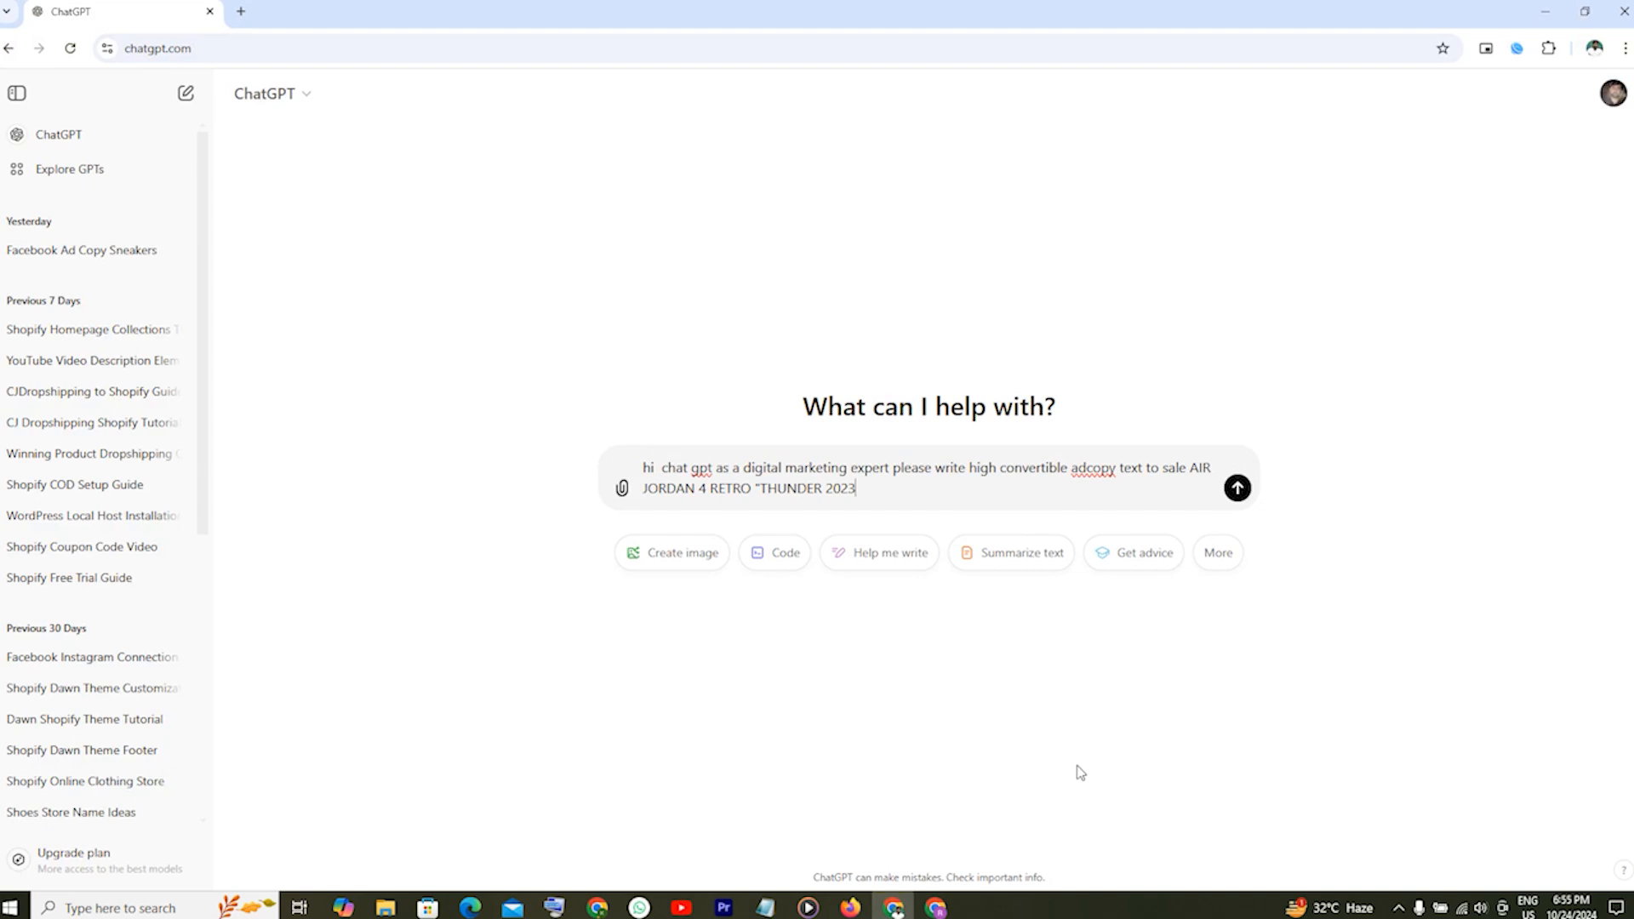
type("in uae")
type("es")
key("Return")
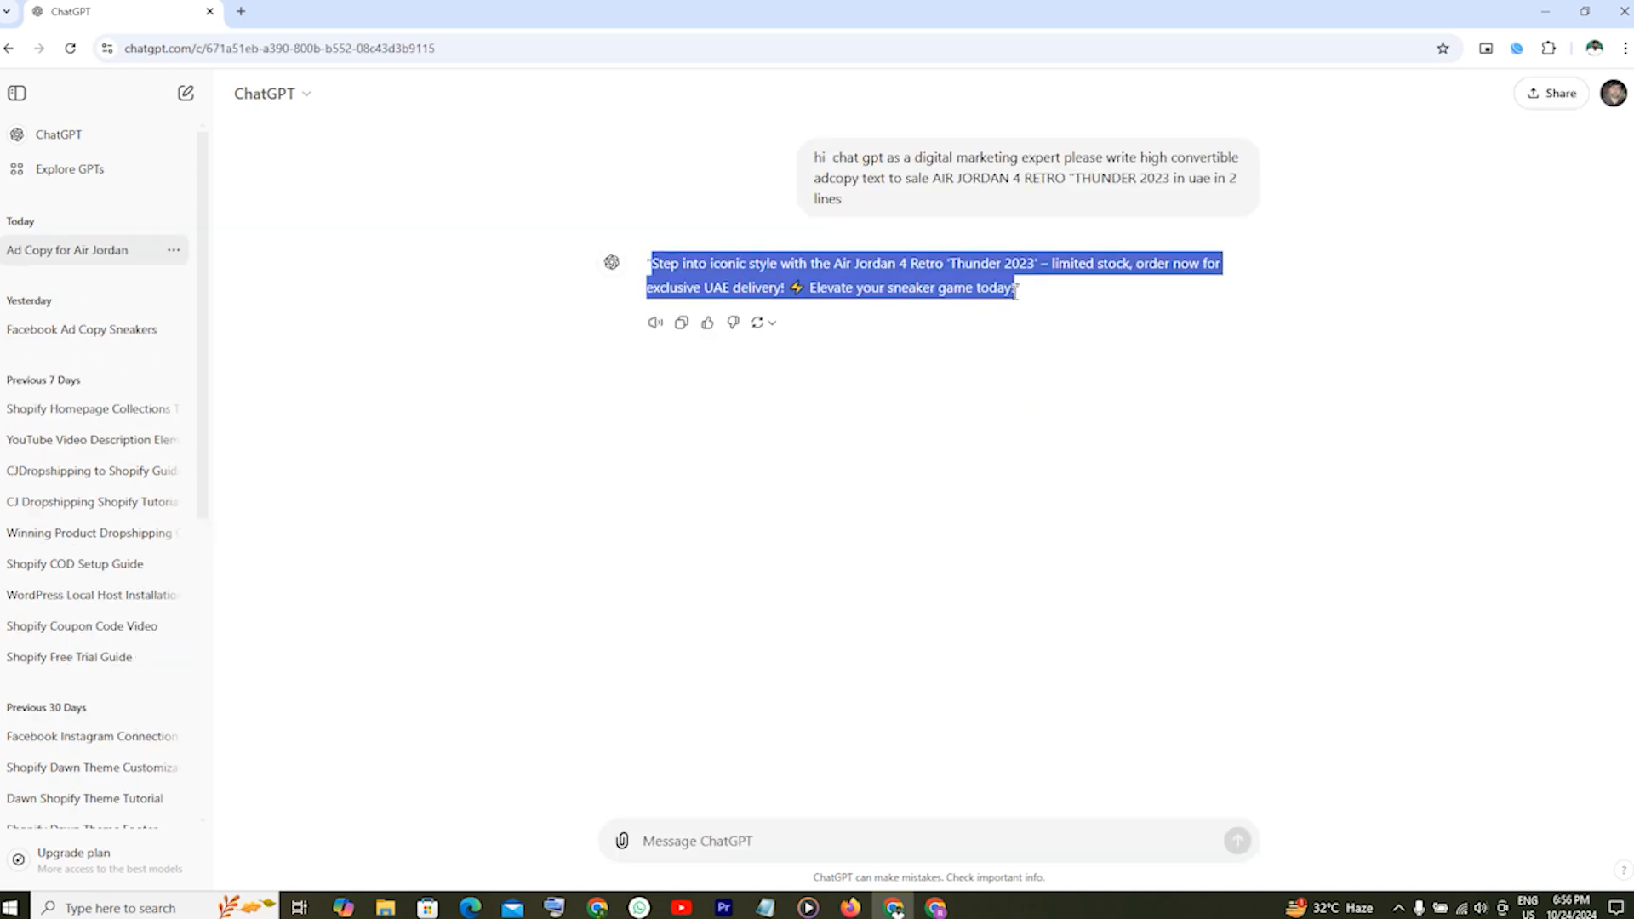
Copy ChatGPT's two-line Air Jordan ad copy and paste it as the ad's primary text in Ads Manager.
right_click(989, 286)
left_click(1018, 309)
left_click(934, 911)
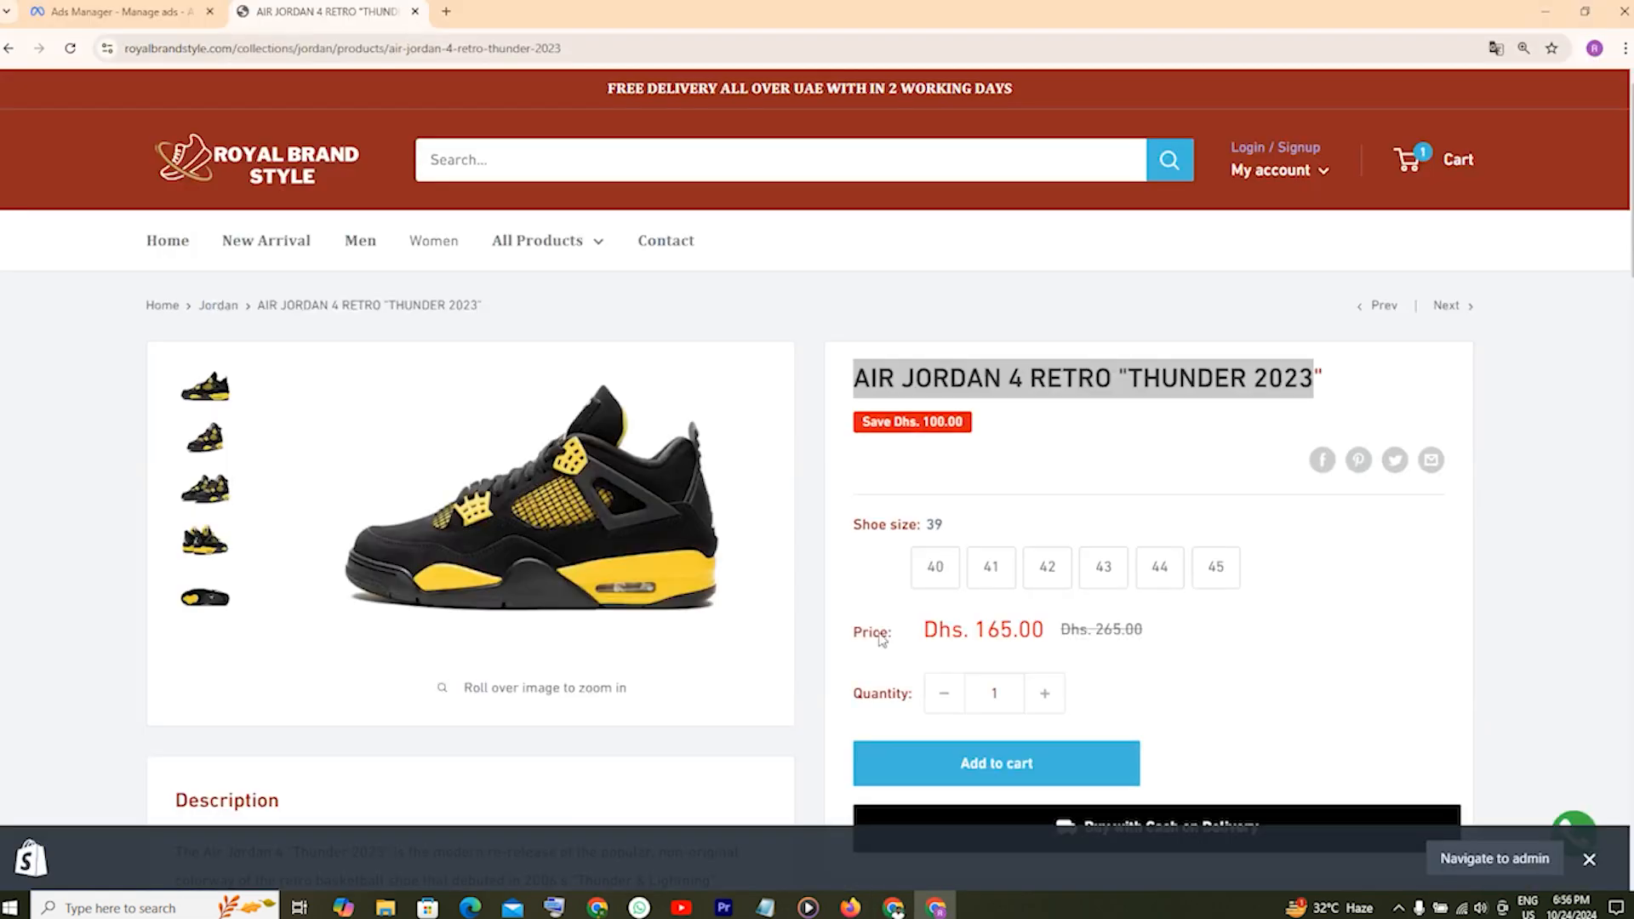
left_click(120, 11)
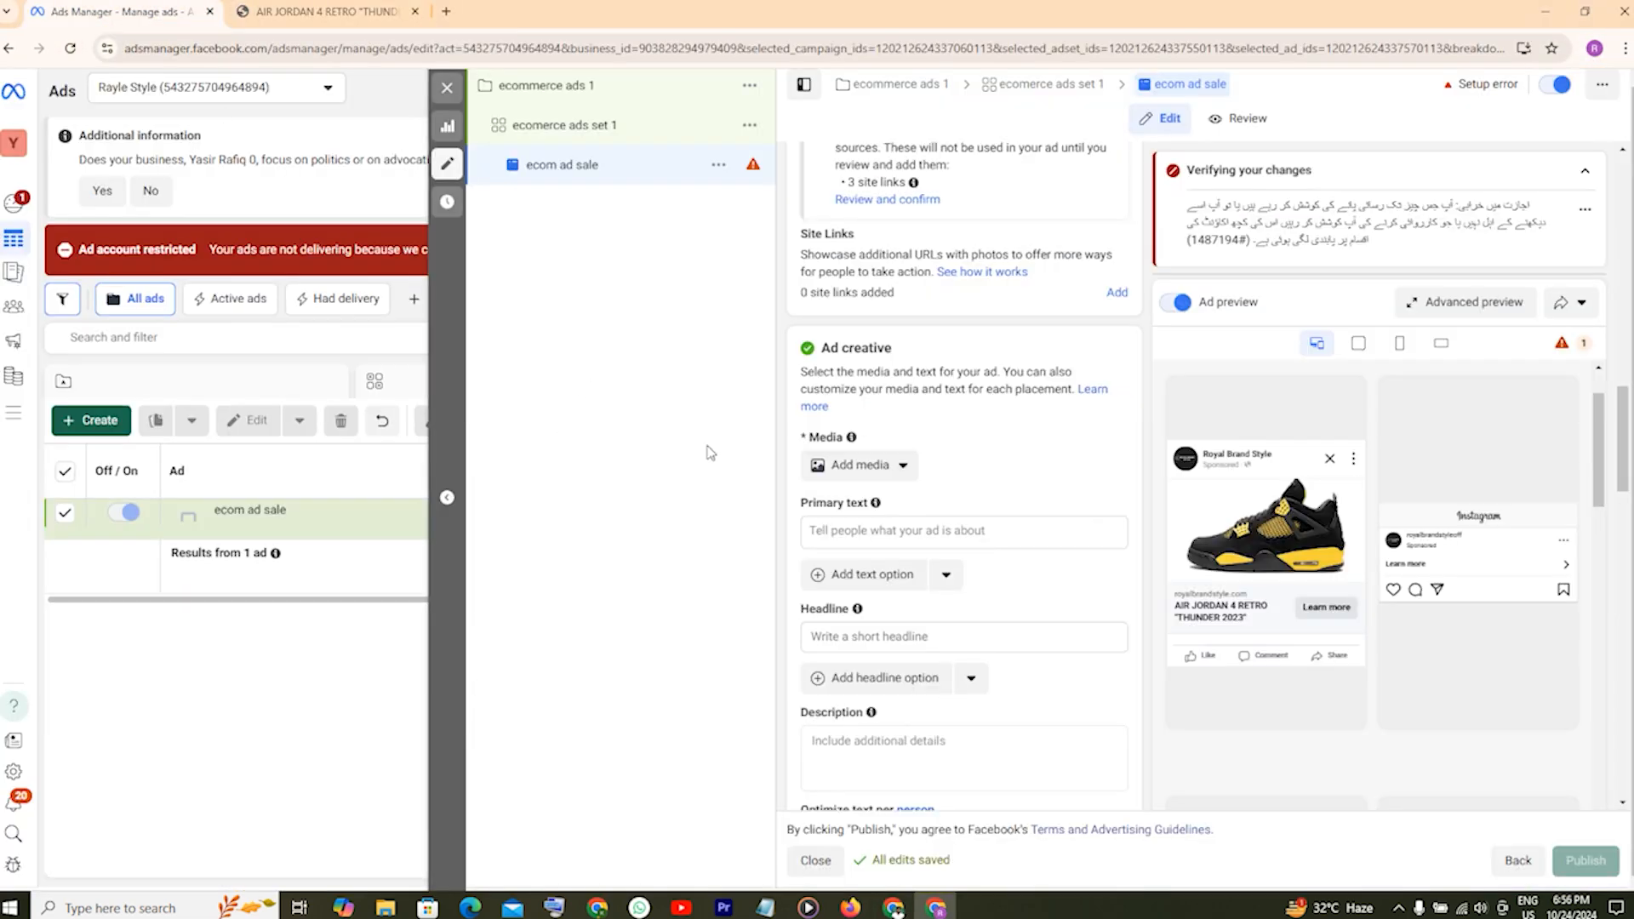
left_click(920, 536)
right_click(919, 537)
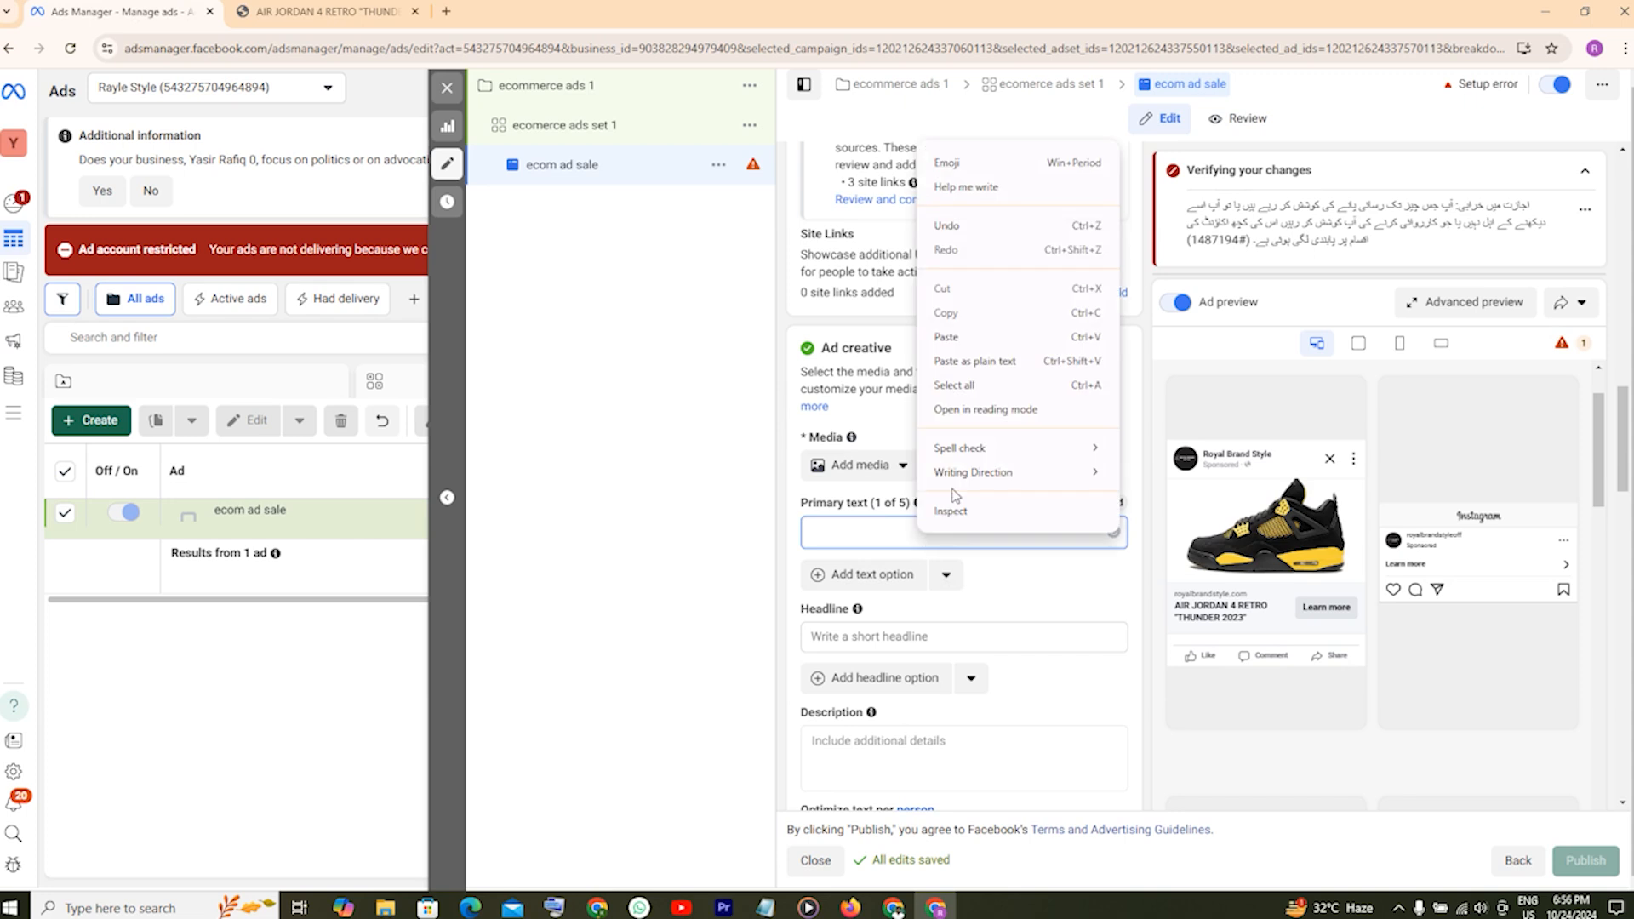
left_click(960, 335)
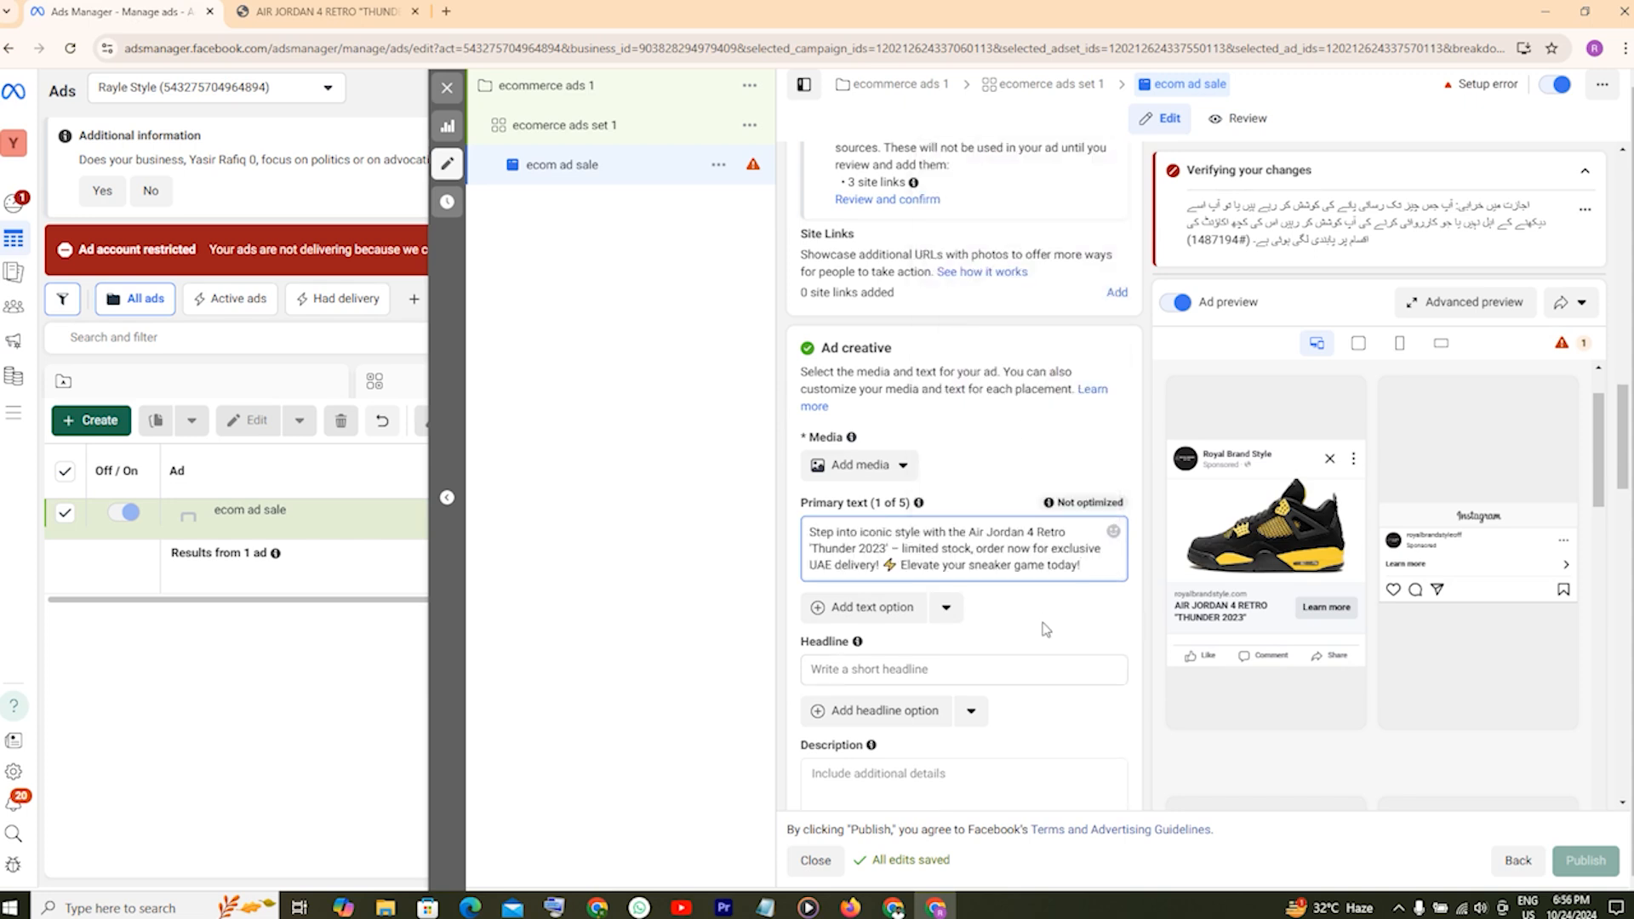
Add another primary text option and limit the generated primary text variations to "UAE, listen up!" and "UAE EXCLUSIVE!".
scroll(979, 595, "down", 1)
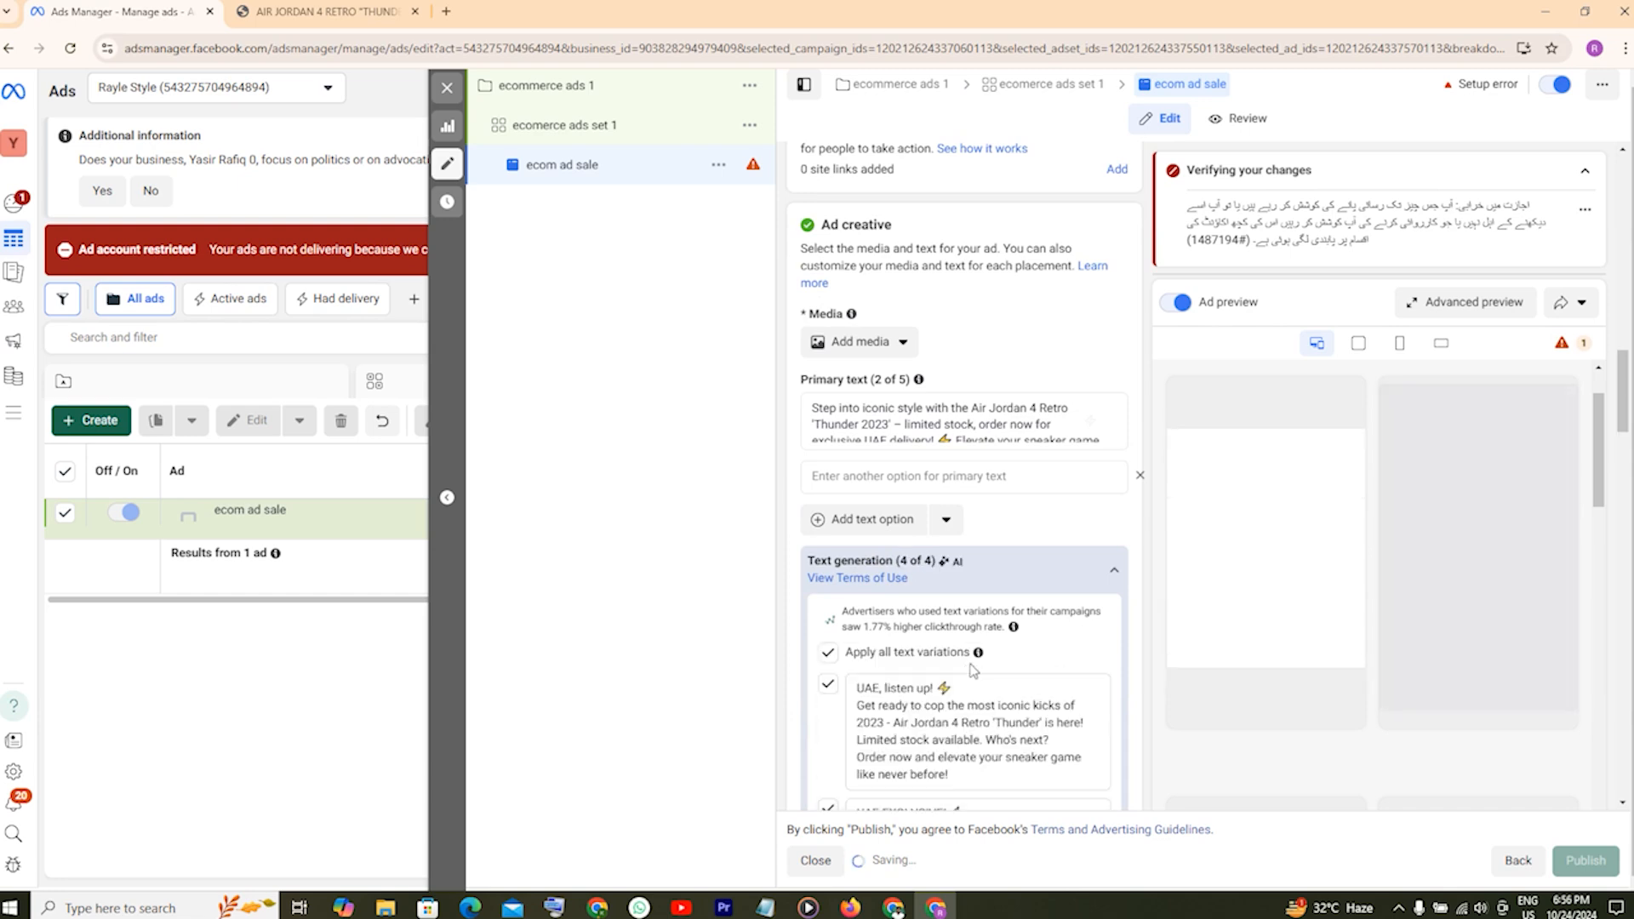
scroll(987, 660, "down", 3)
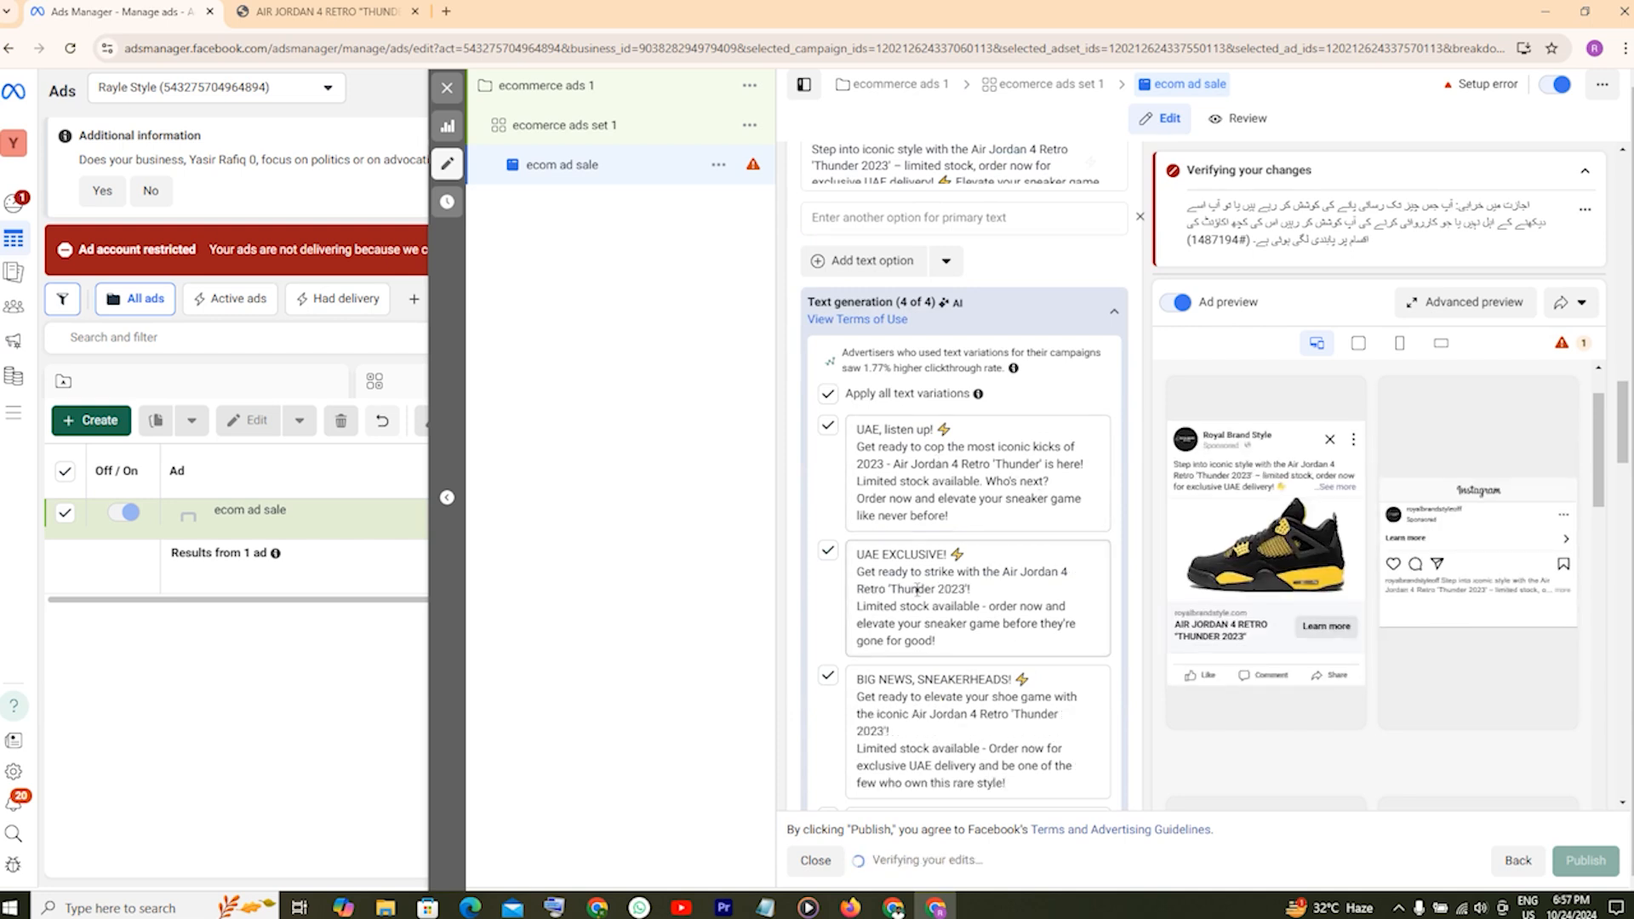
scroll(976, 600, "down", 2)
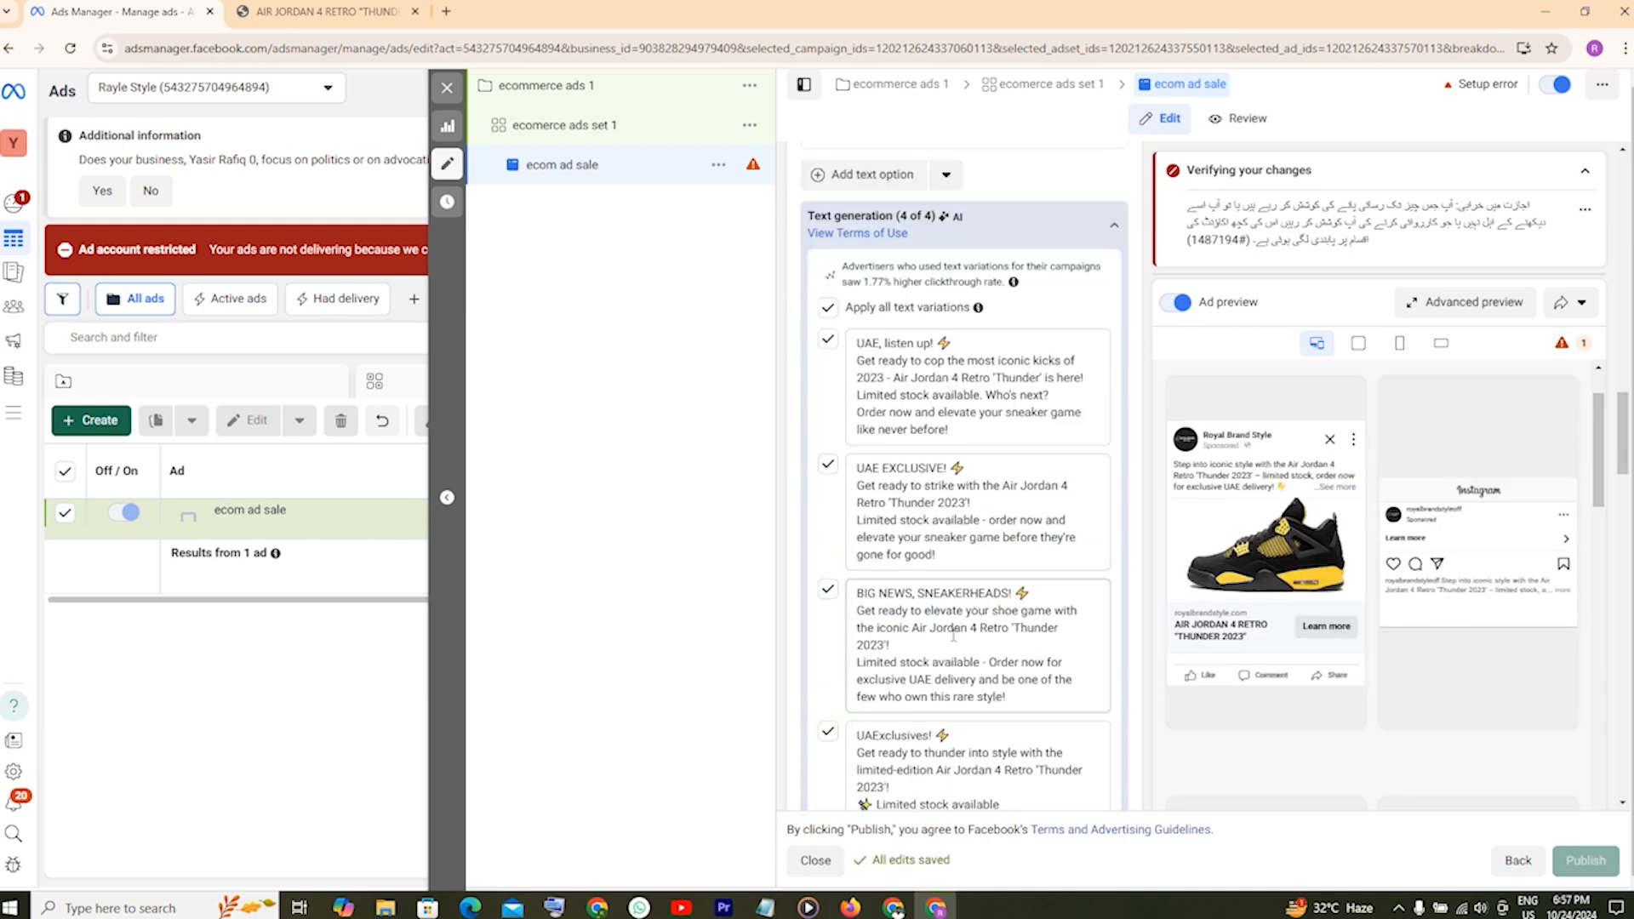
scroll(968, 641, "down", 1)
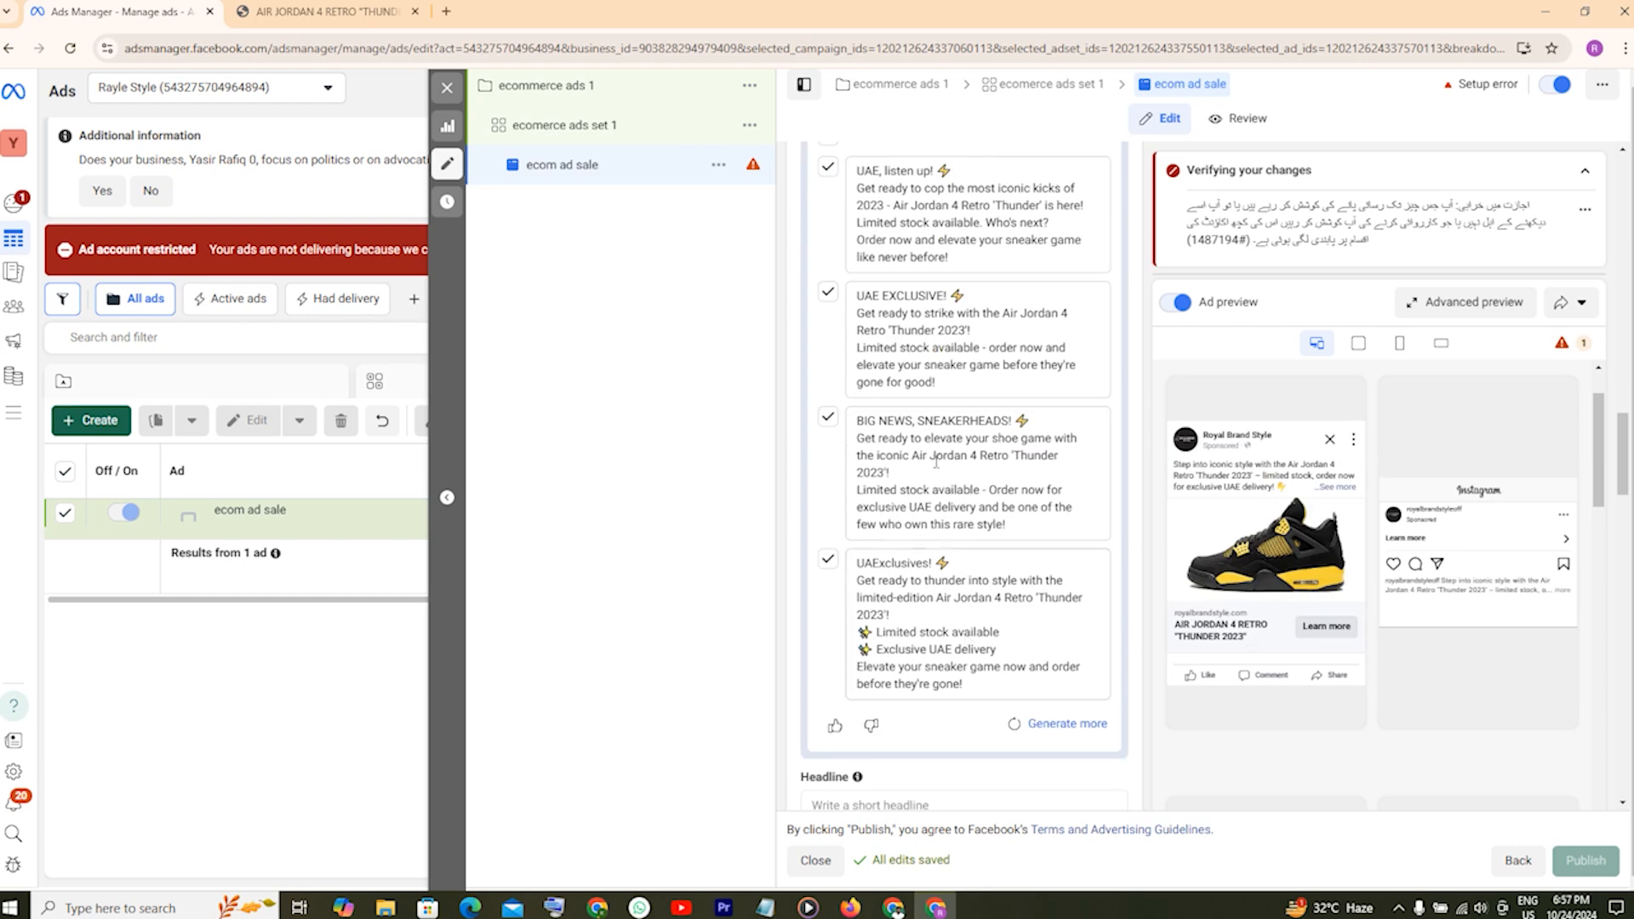
scroll(973, 643, "down", 1)
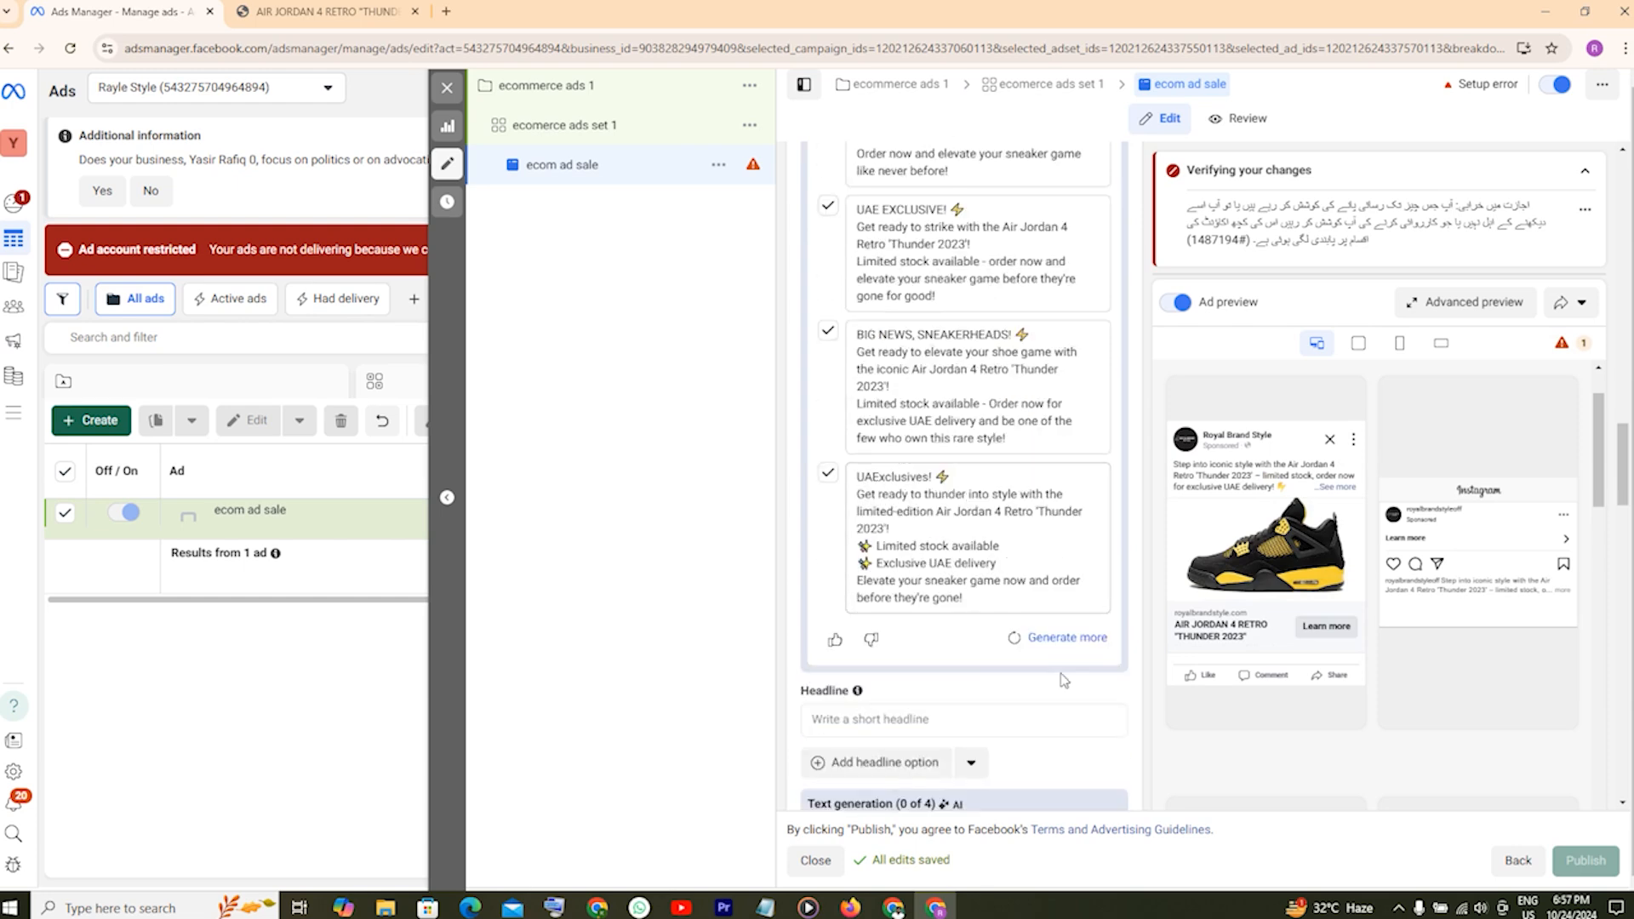
scroll(1042, 644, "up", 4)
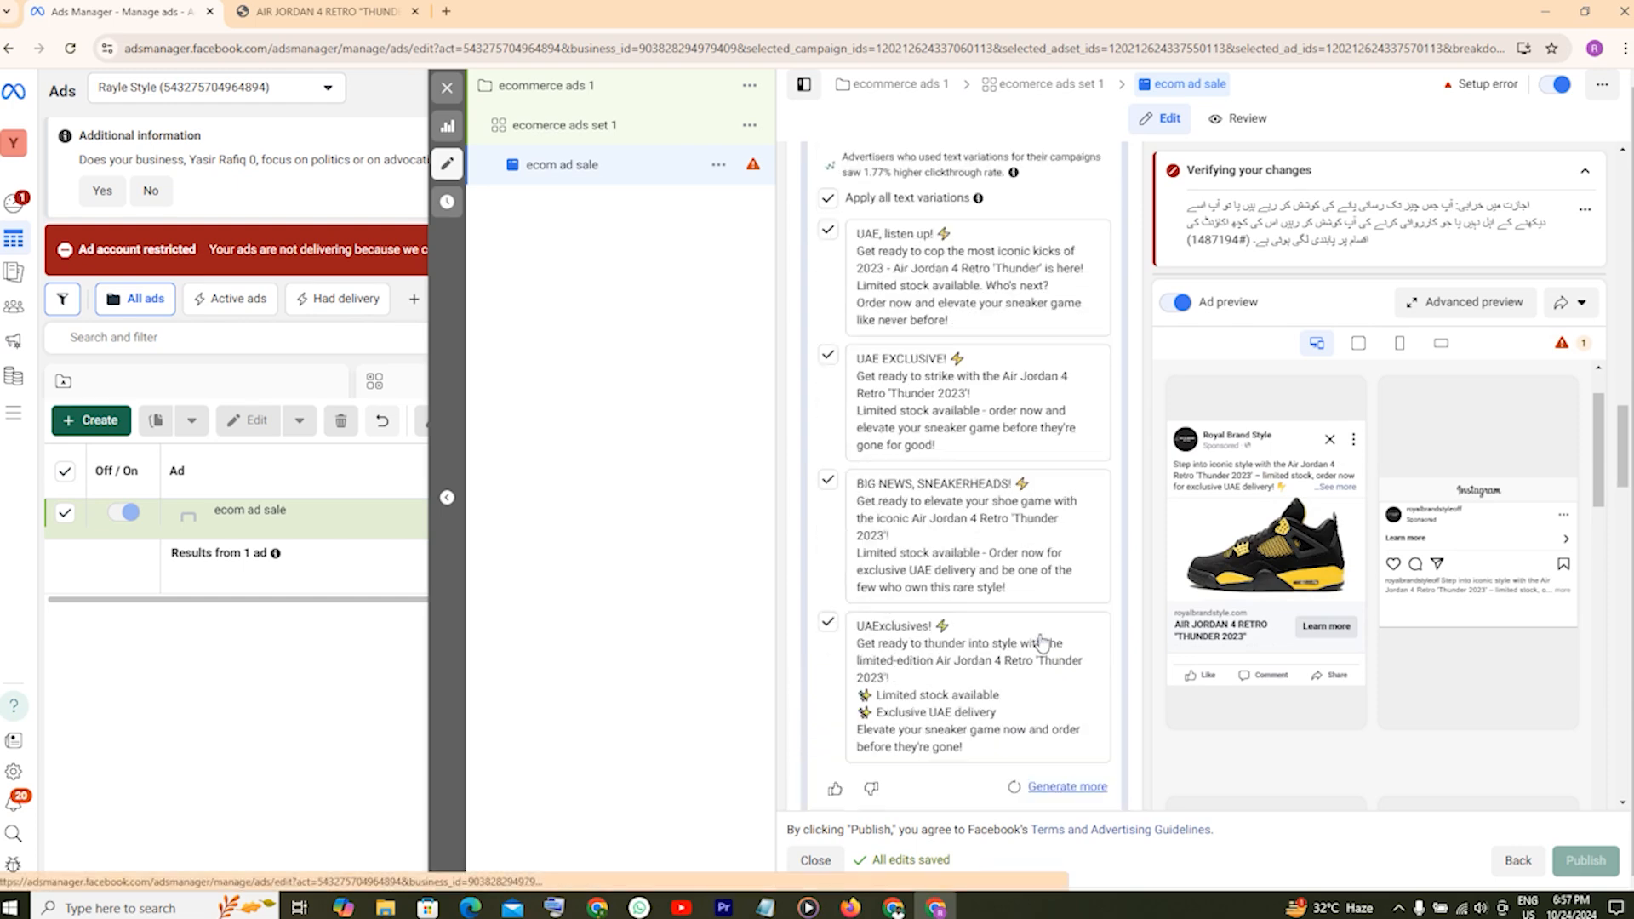
left_click(828, 397)
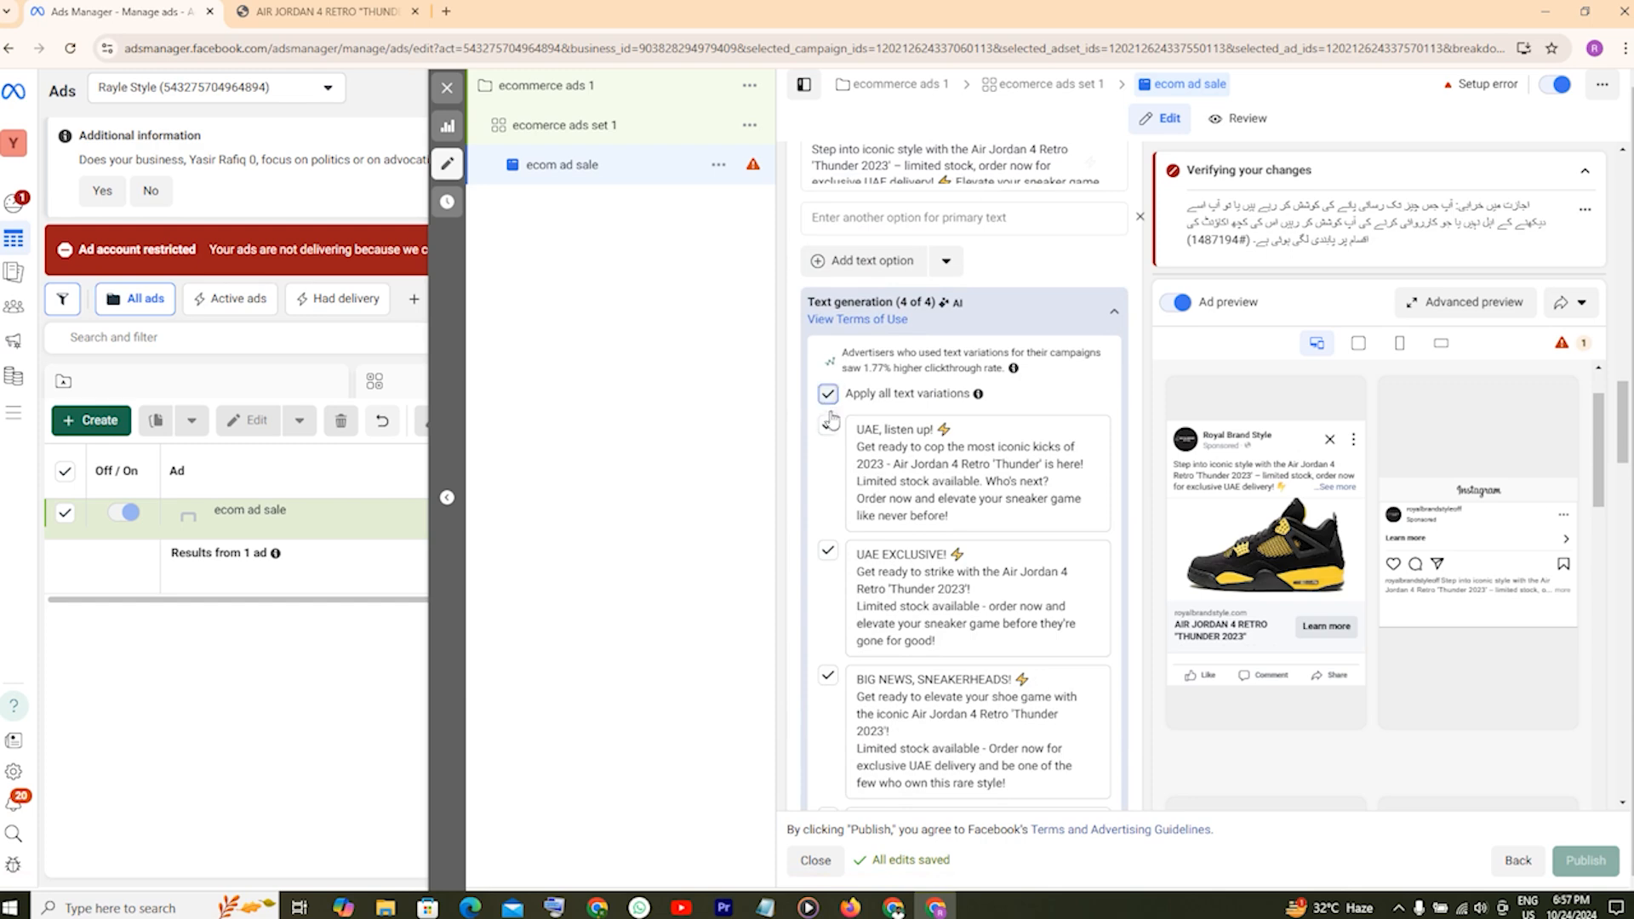
left_click(829, 427)
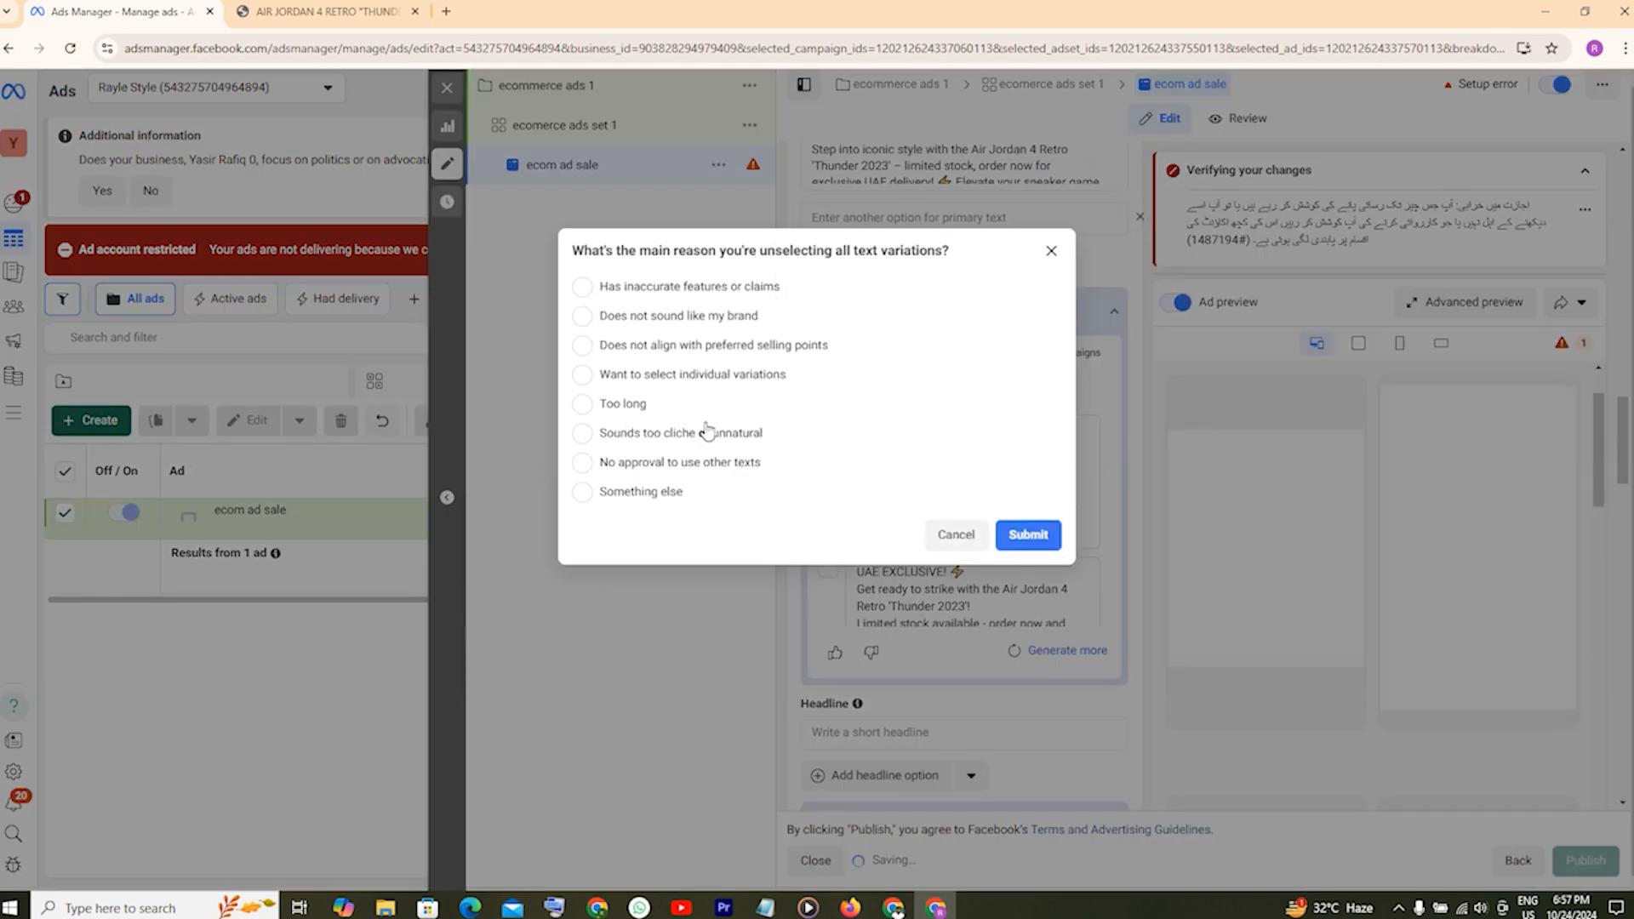
left_click(951, 538)
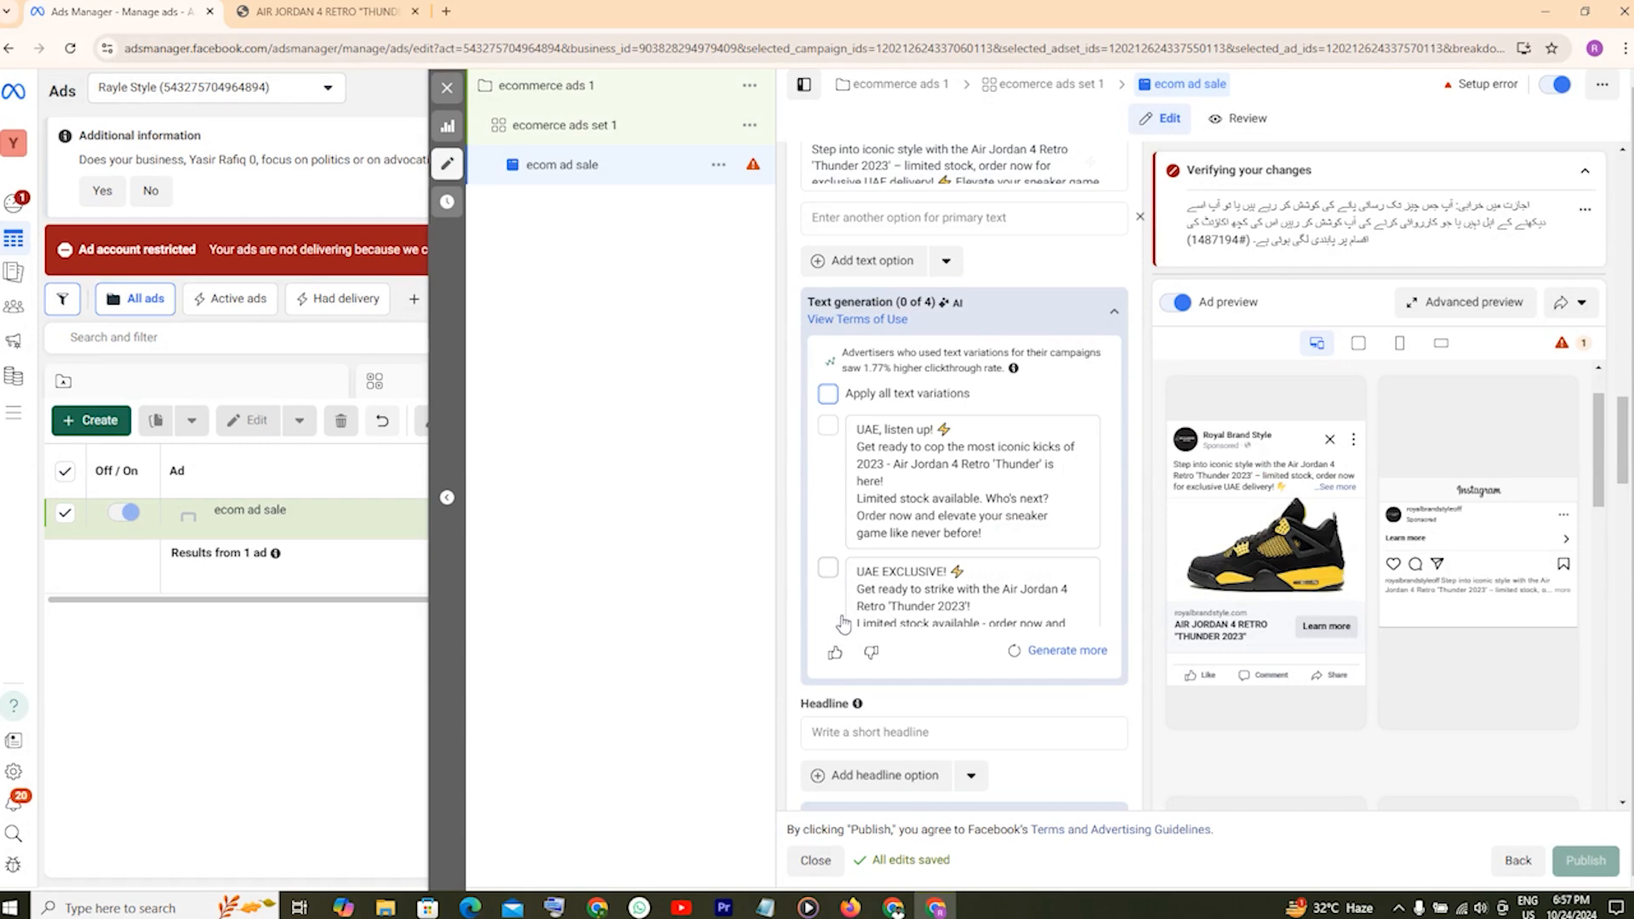
left_click(830, 571)
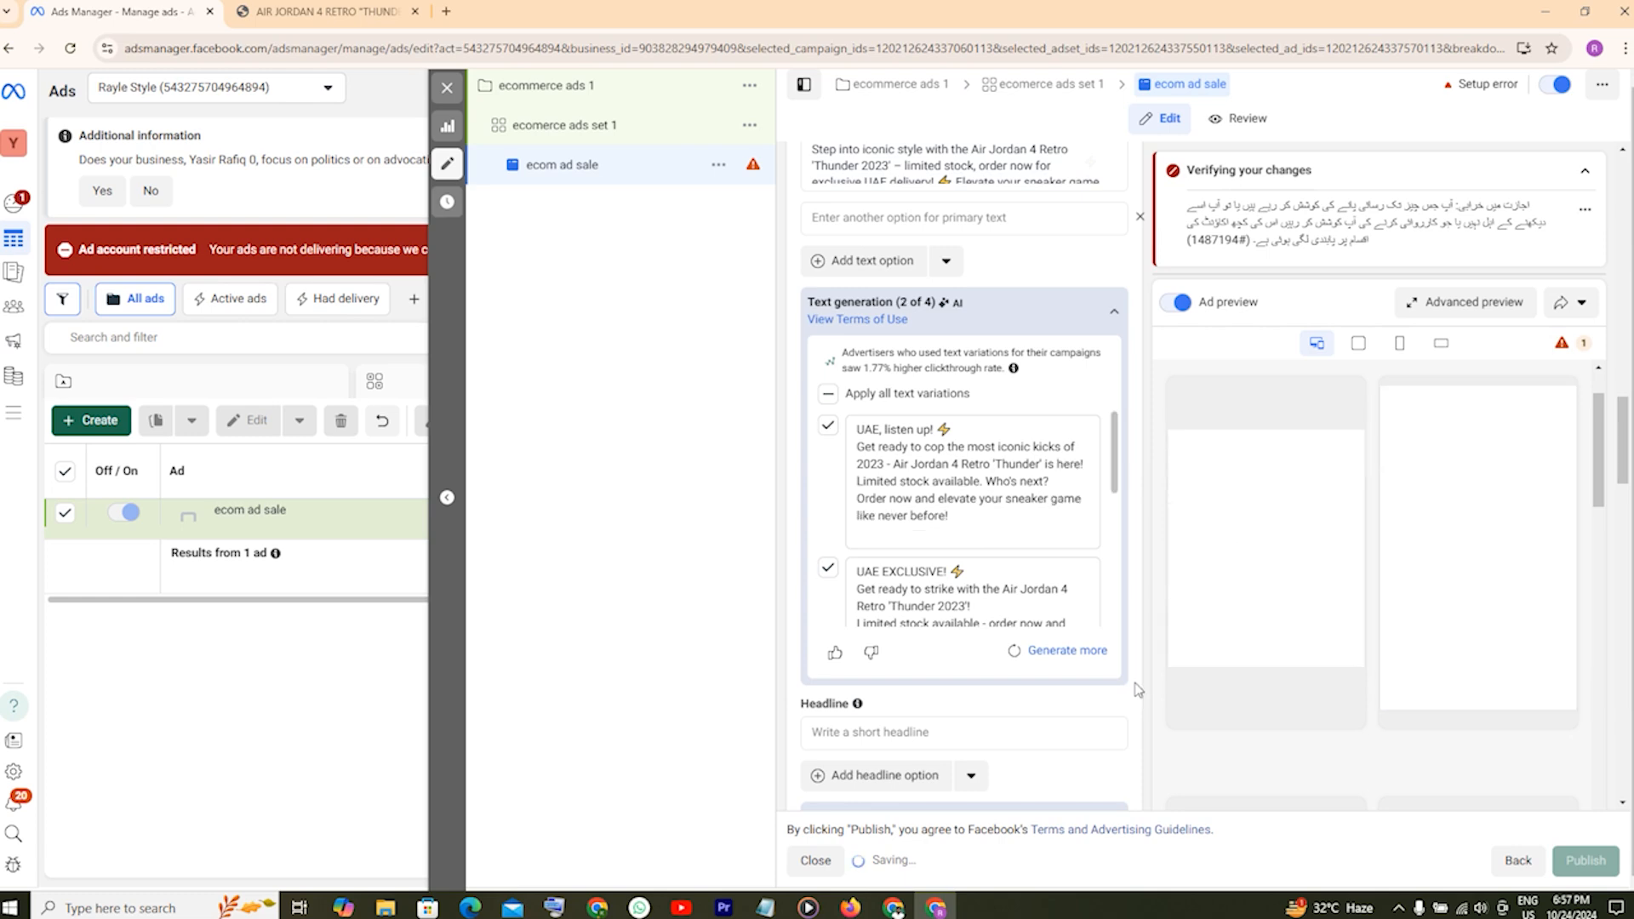
Apply all four generated headline variations, including "Limited Edition Thunder 2023" and "Limited Stock - Order Now!".
scroll(1136, 596, "down", 5)
scroll(1136, 494, "up", 2)
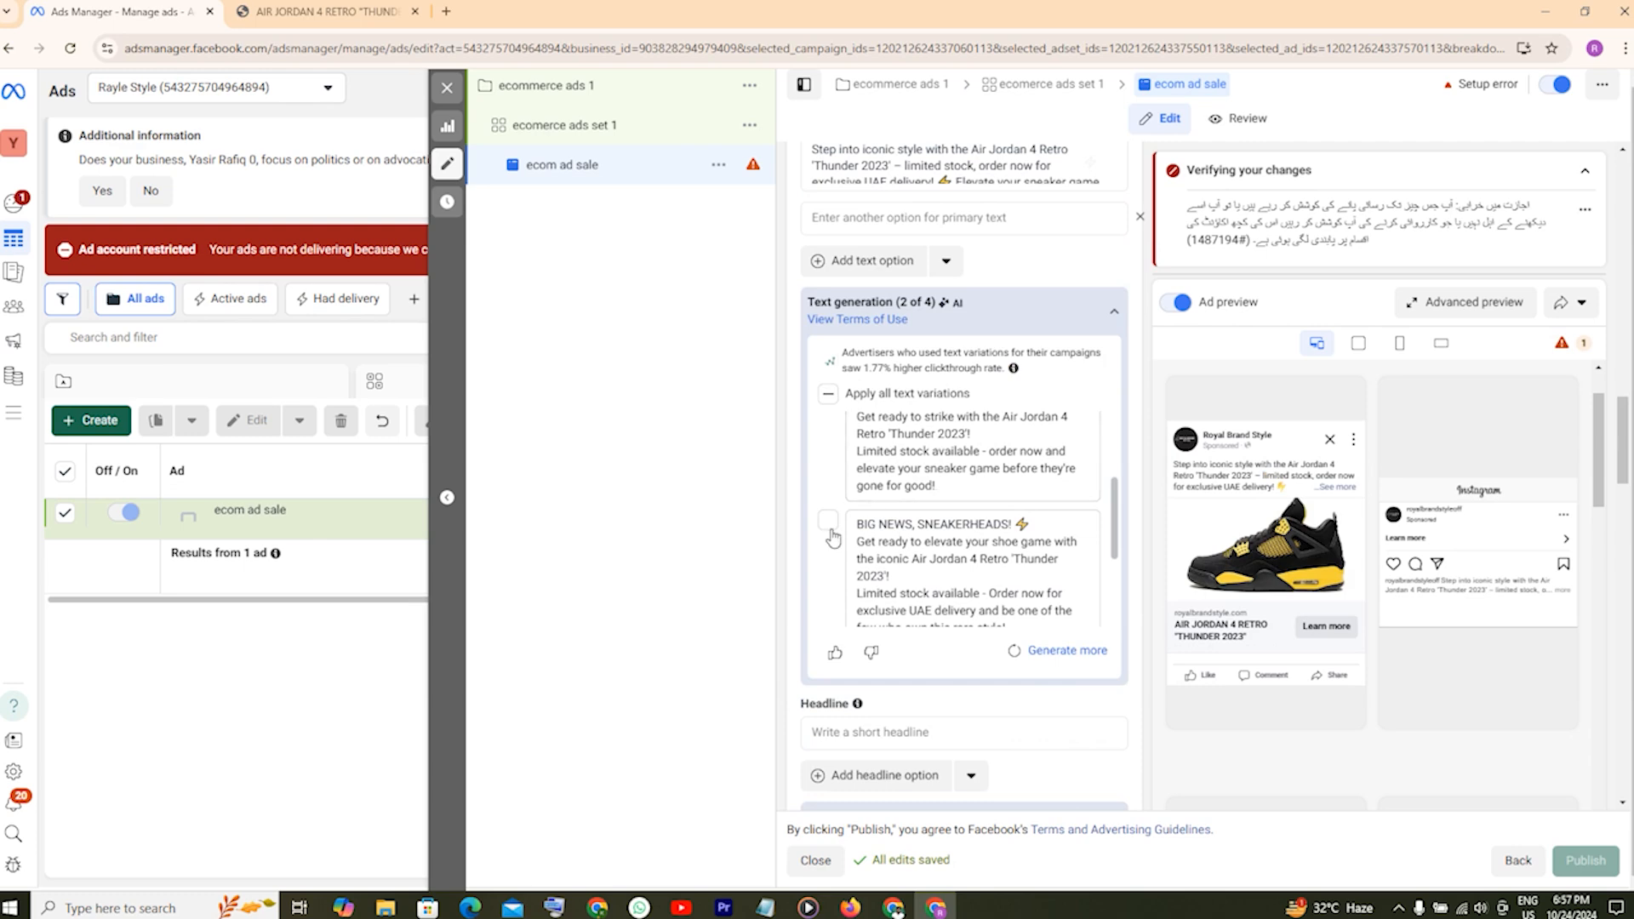
scroll(1017, 719, "down", 1)
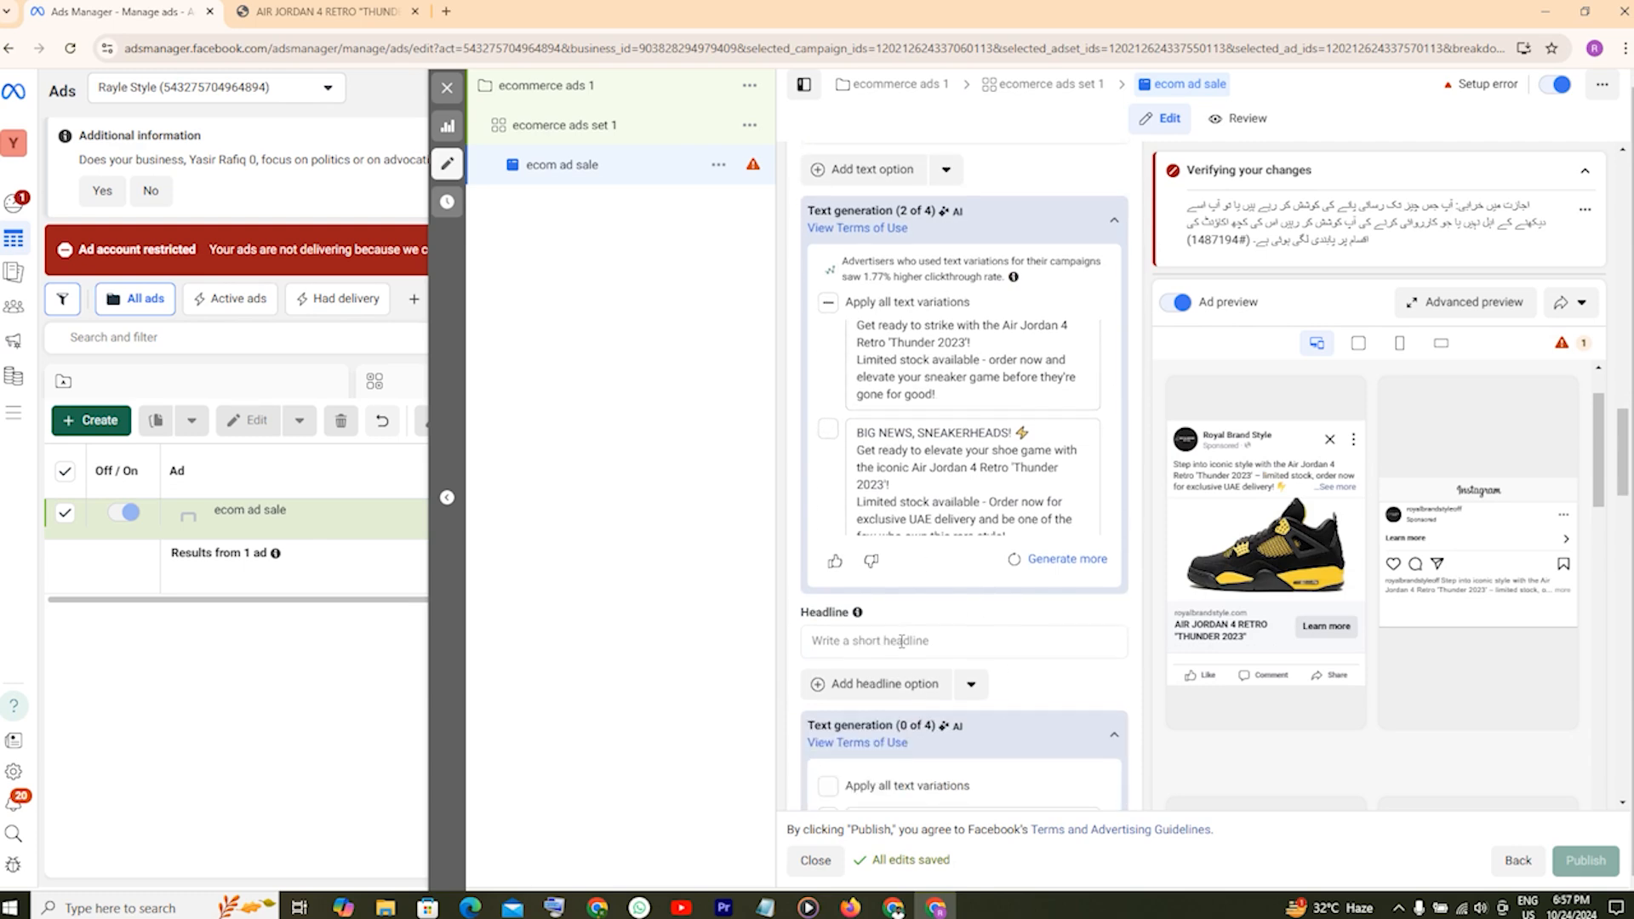
scroll(928, 642, "down", 3)
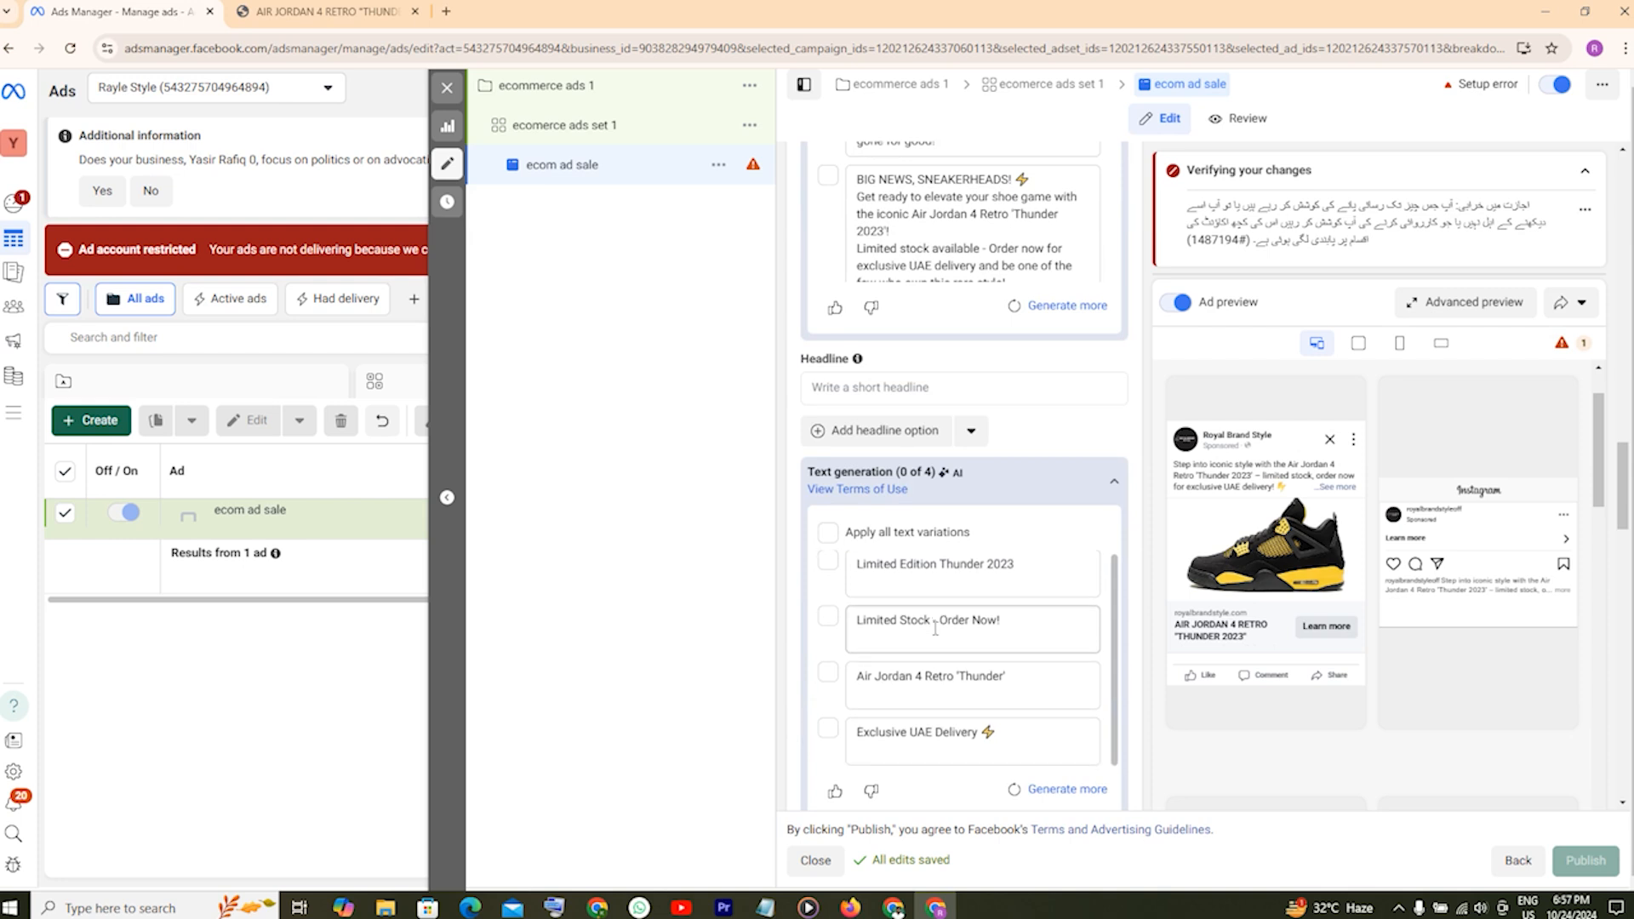
scroll(838, 575, "down", 1)
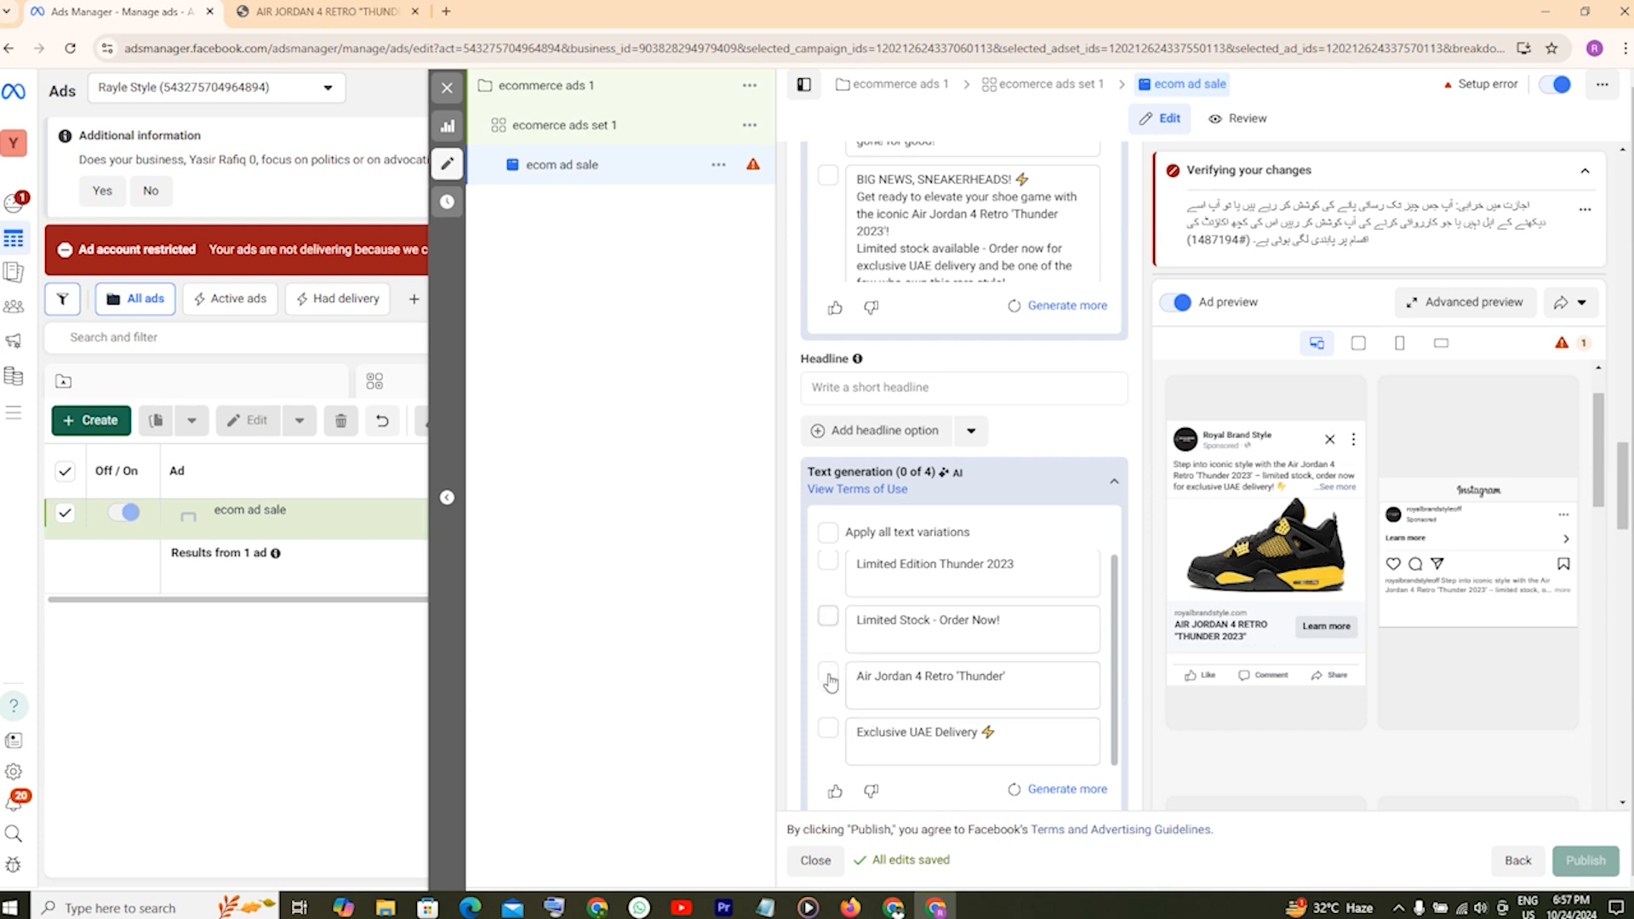
left_click(828, 617)
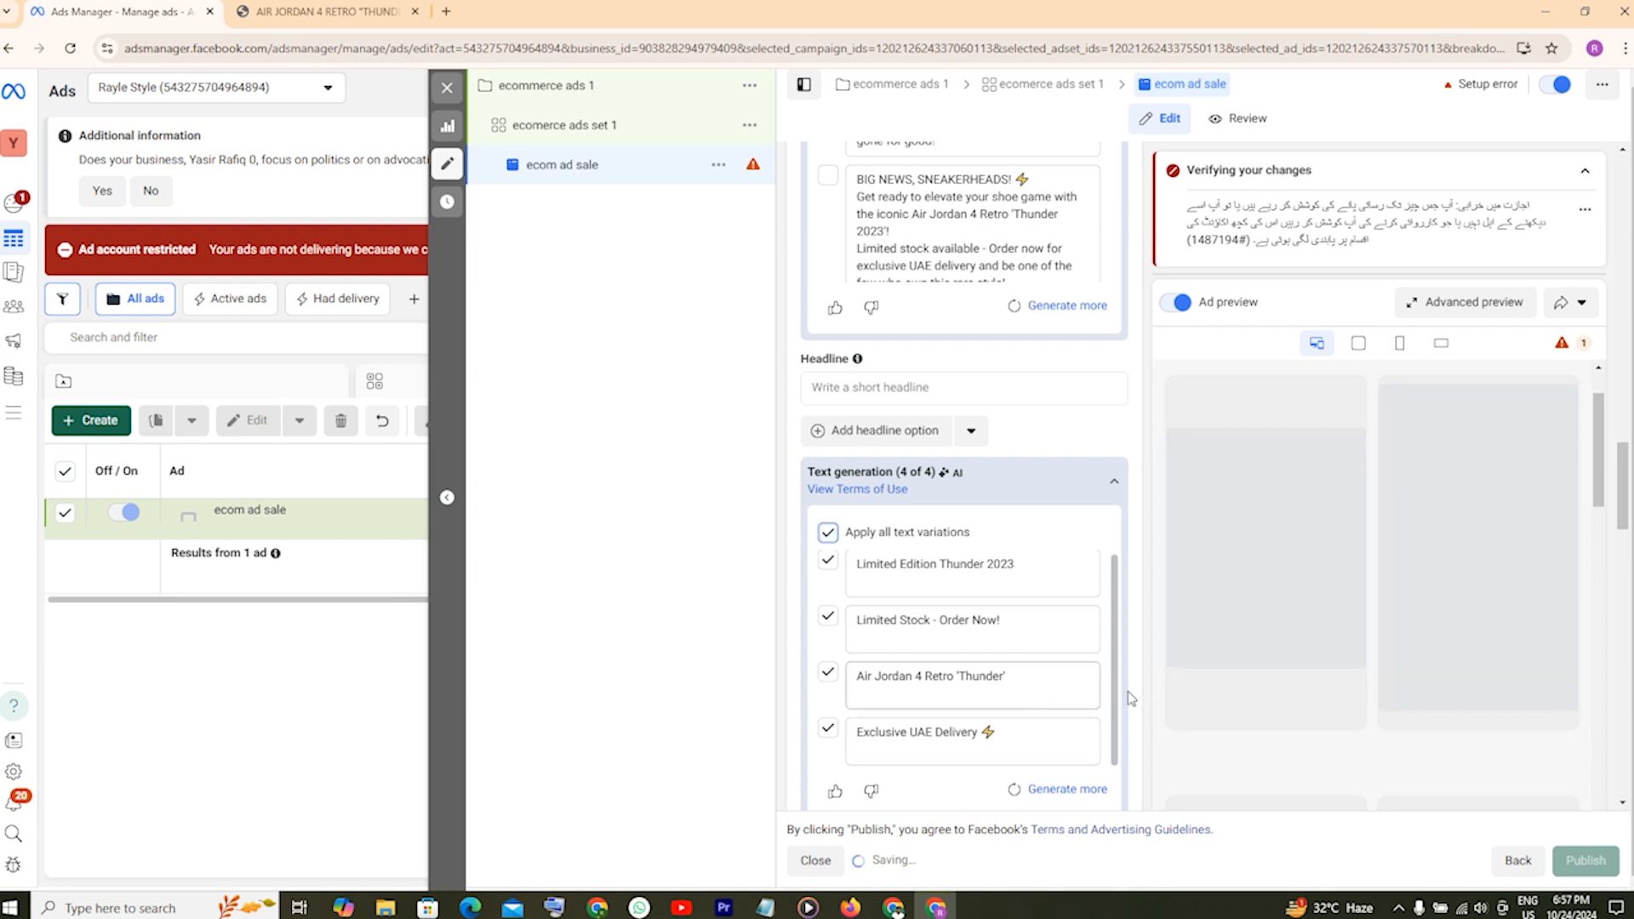
Set the ad's call to action to "Shop now".
scroll(1130, 698, "down", 3)
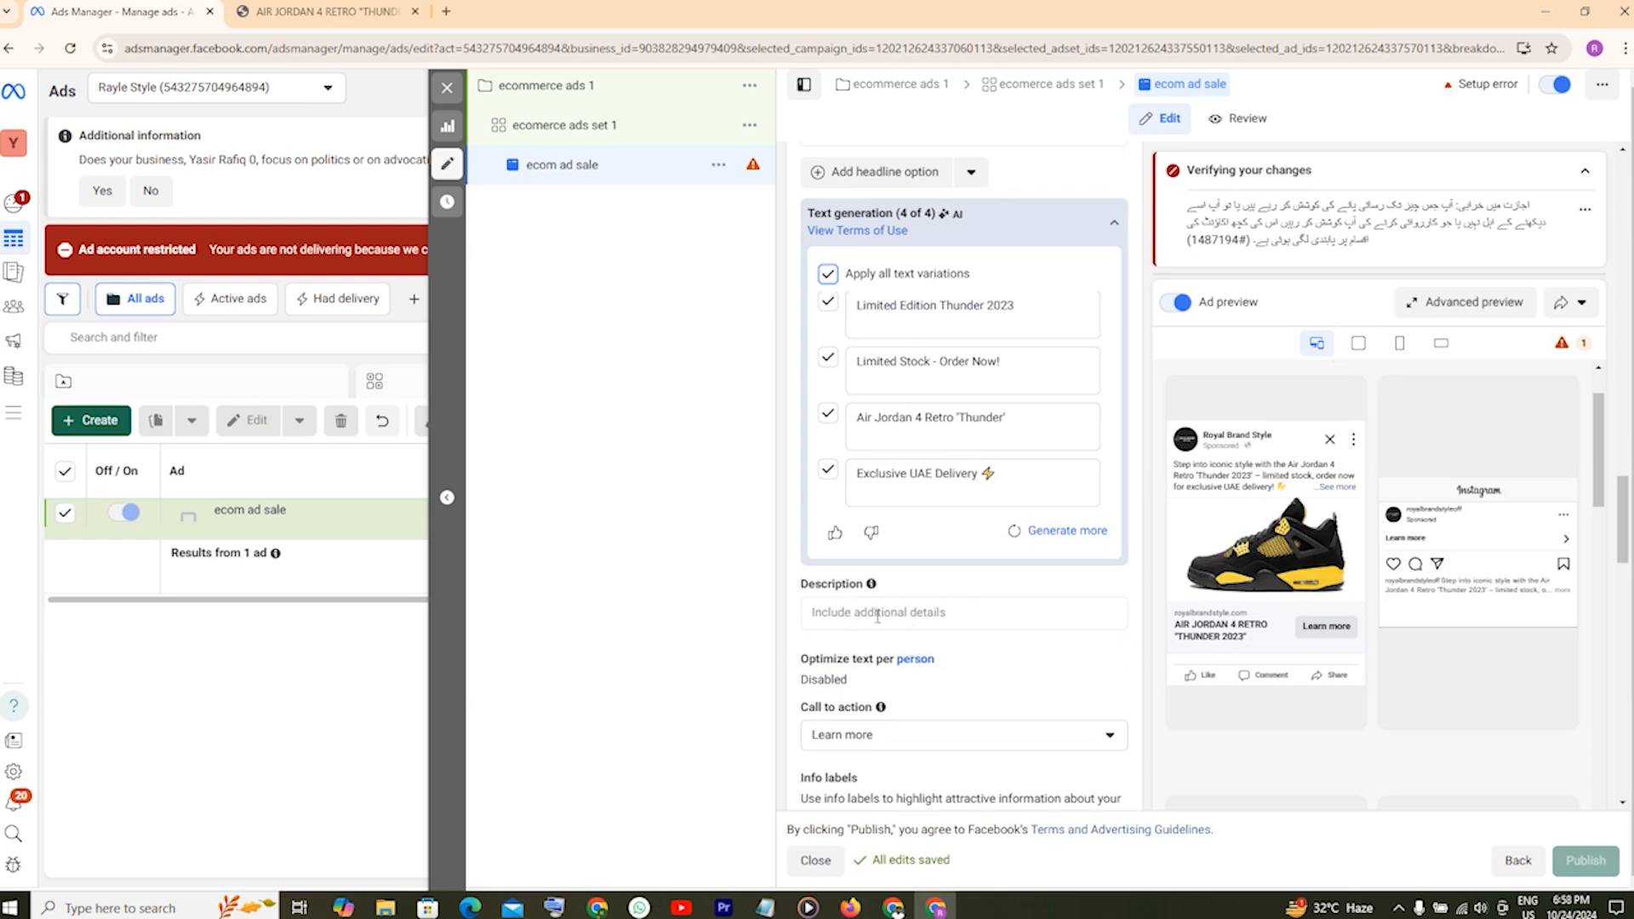
scroll(951, 669, "down", 1)
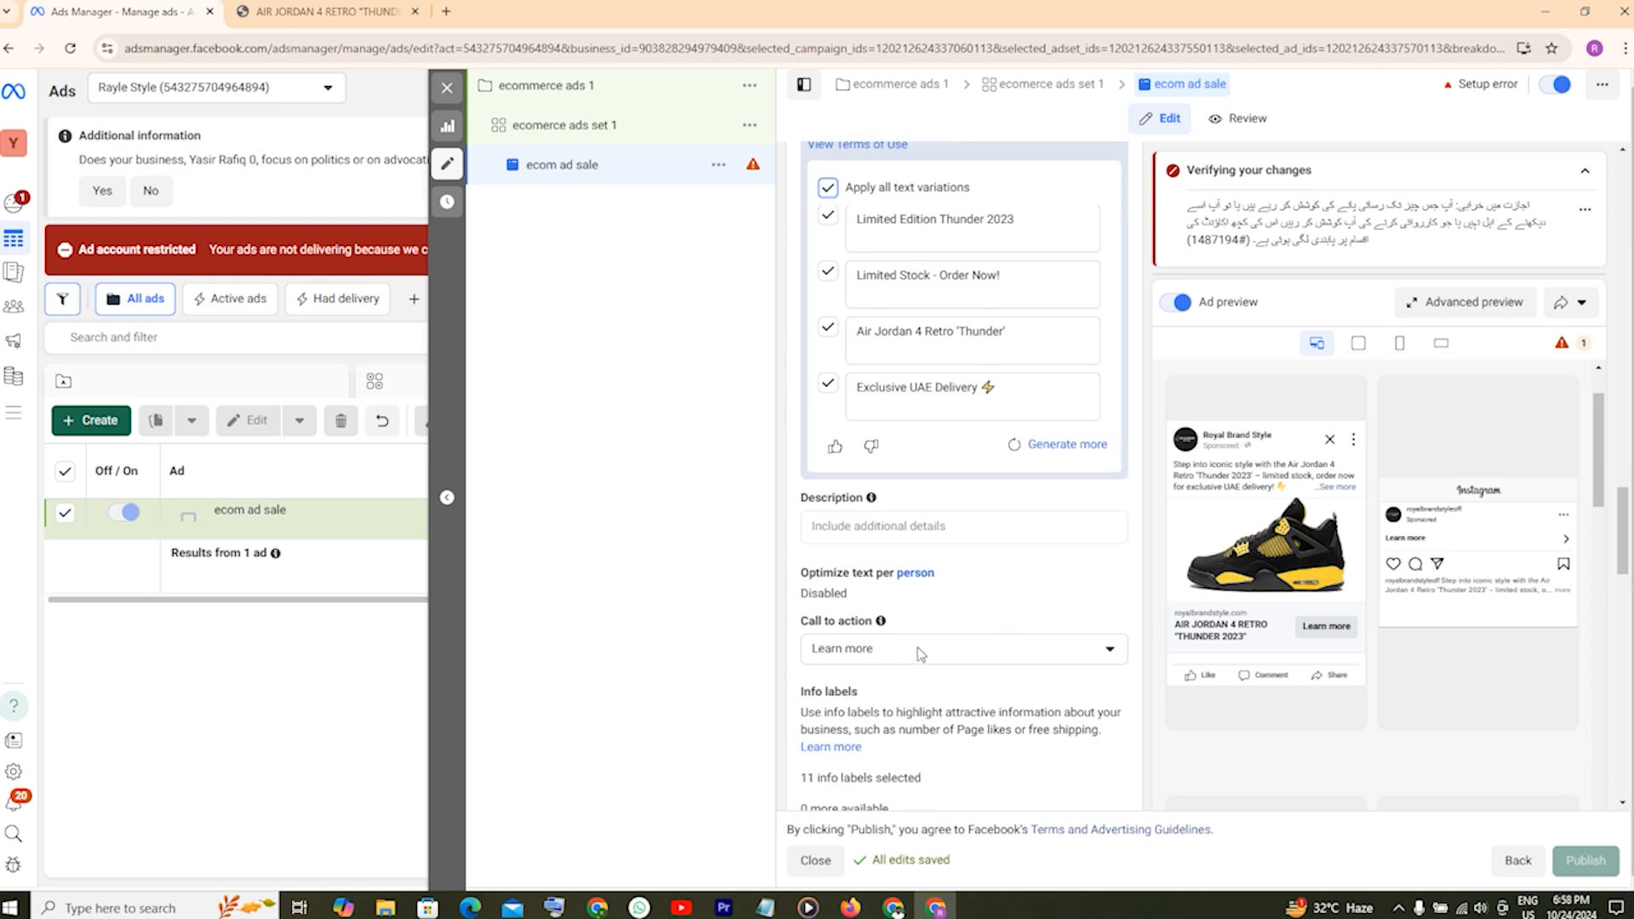
left_click(920, 653)
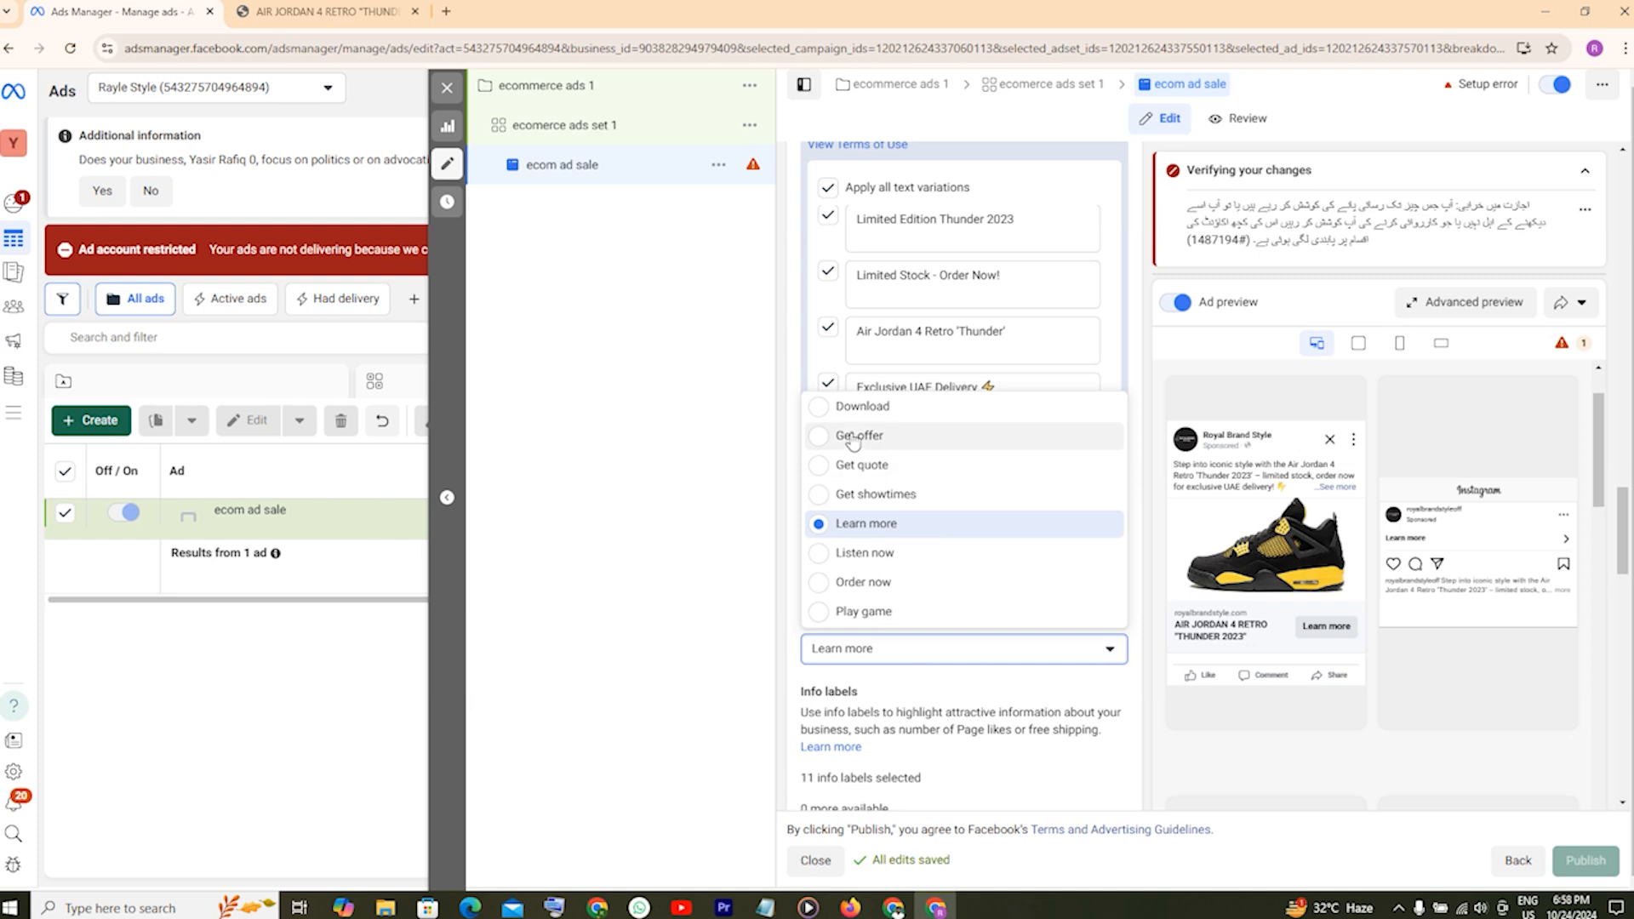
scroll(929, 550, "up", 3)
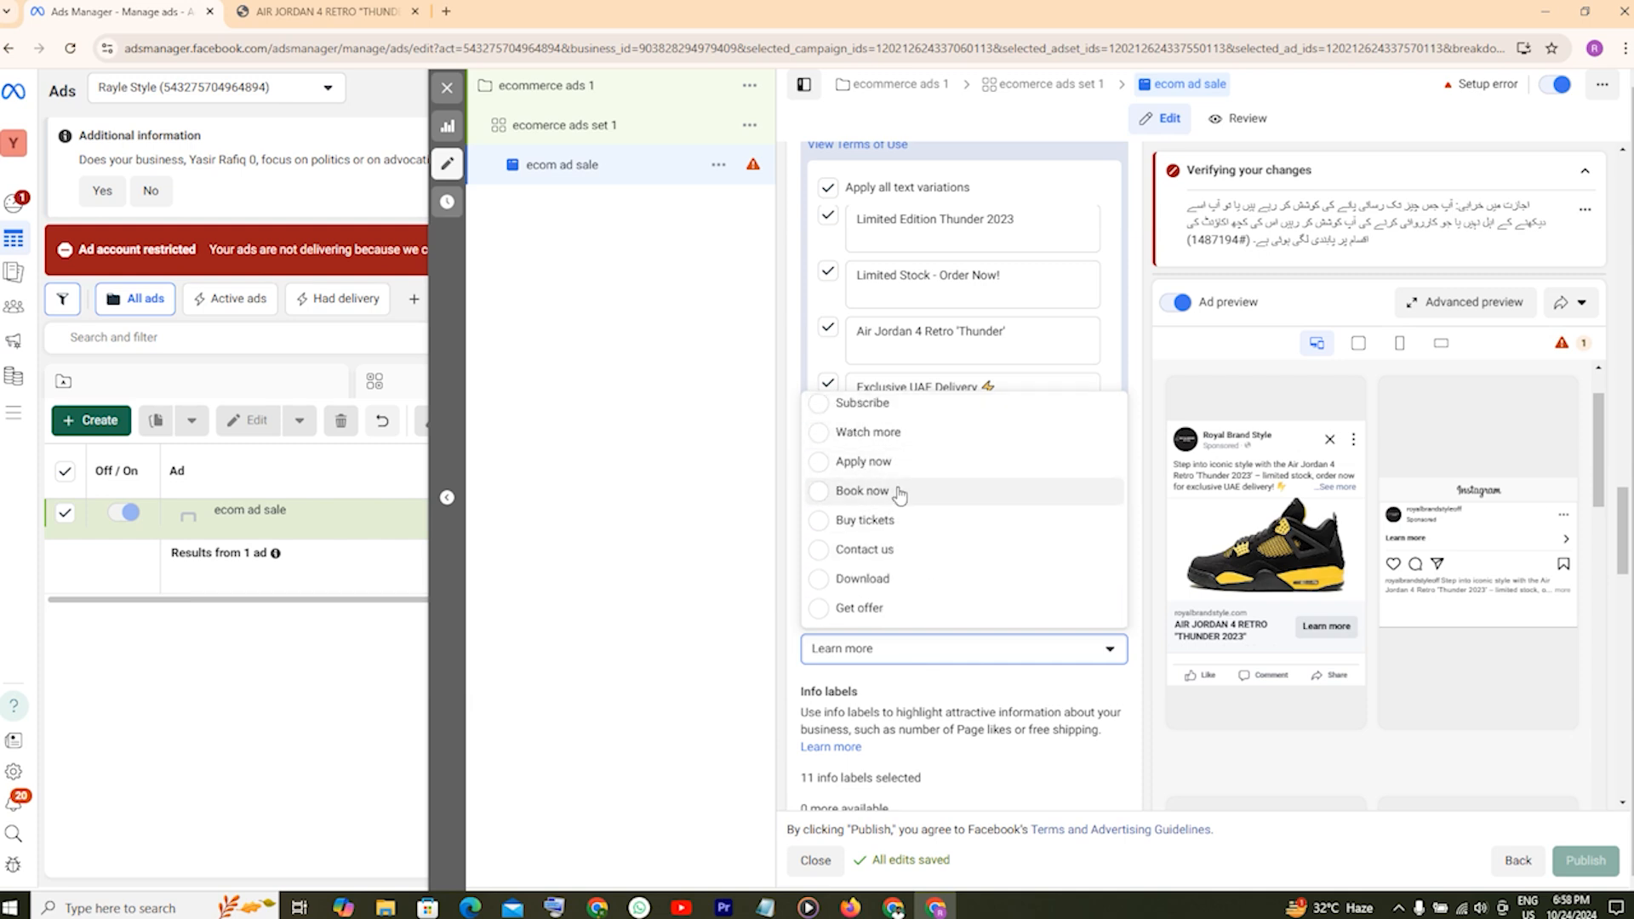
scroll(941, 494, "up", 2)
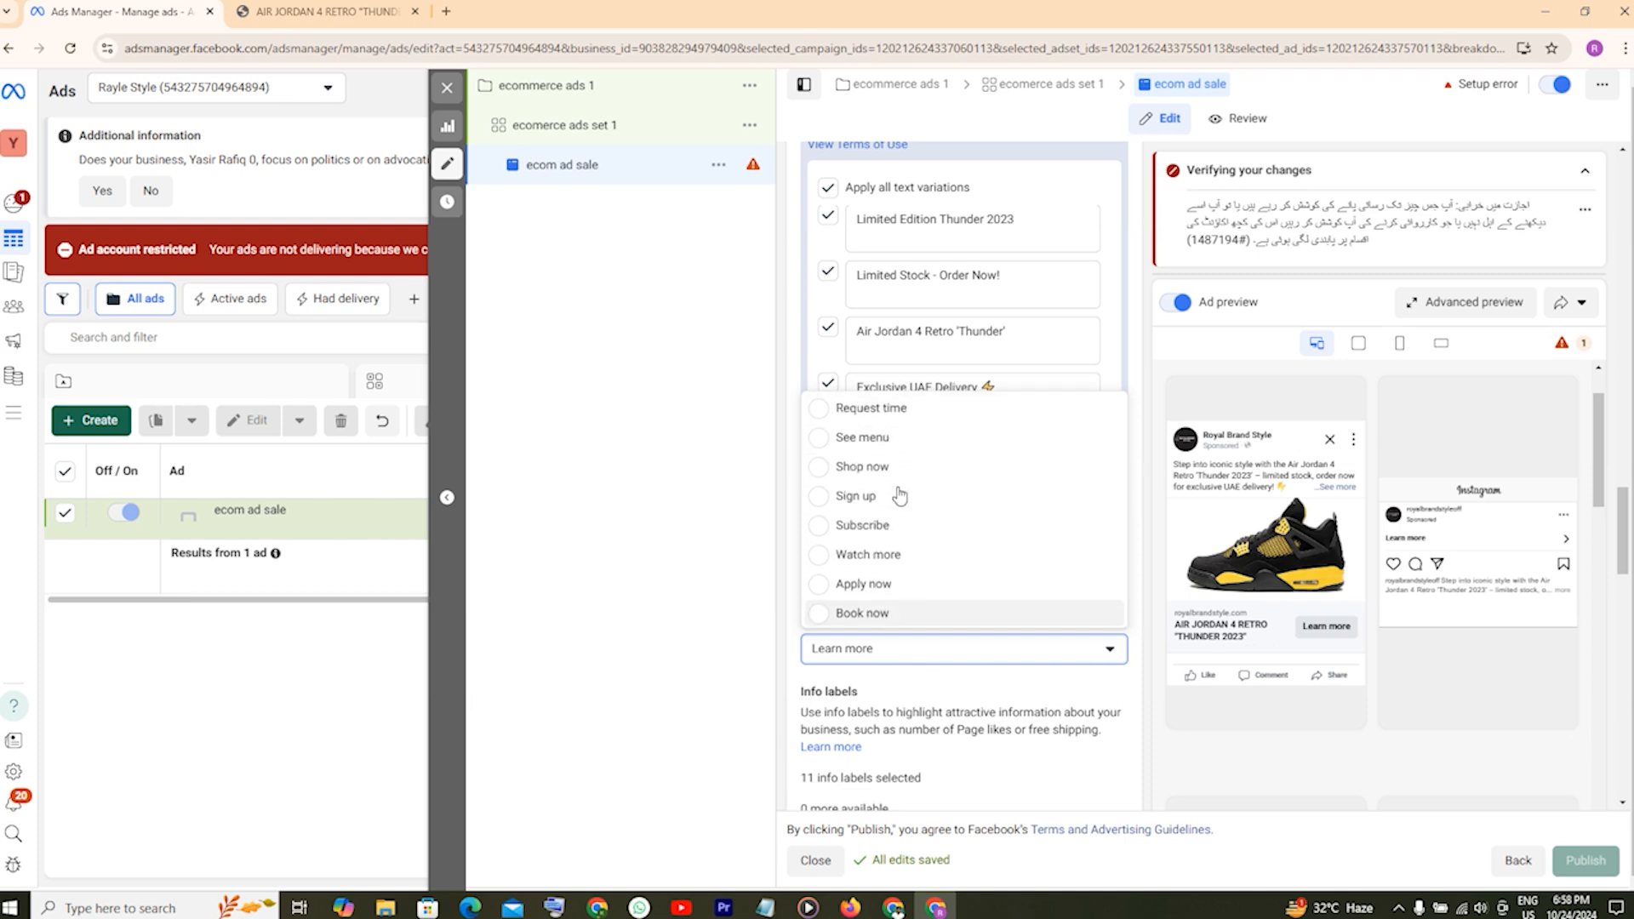
left_click(818, 467)
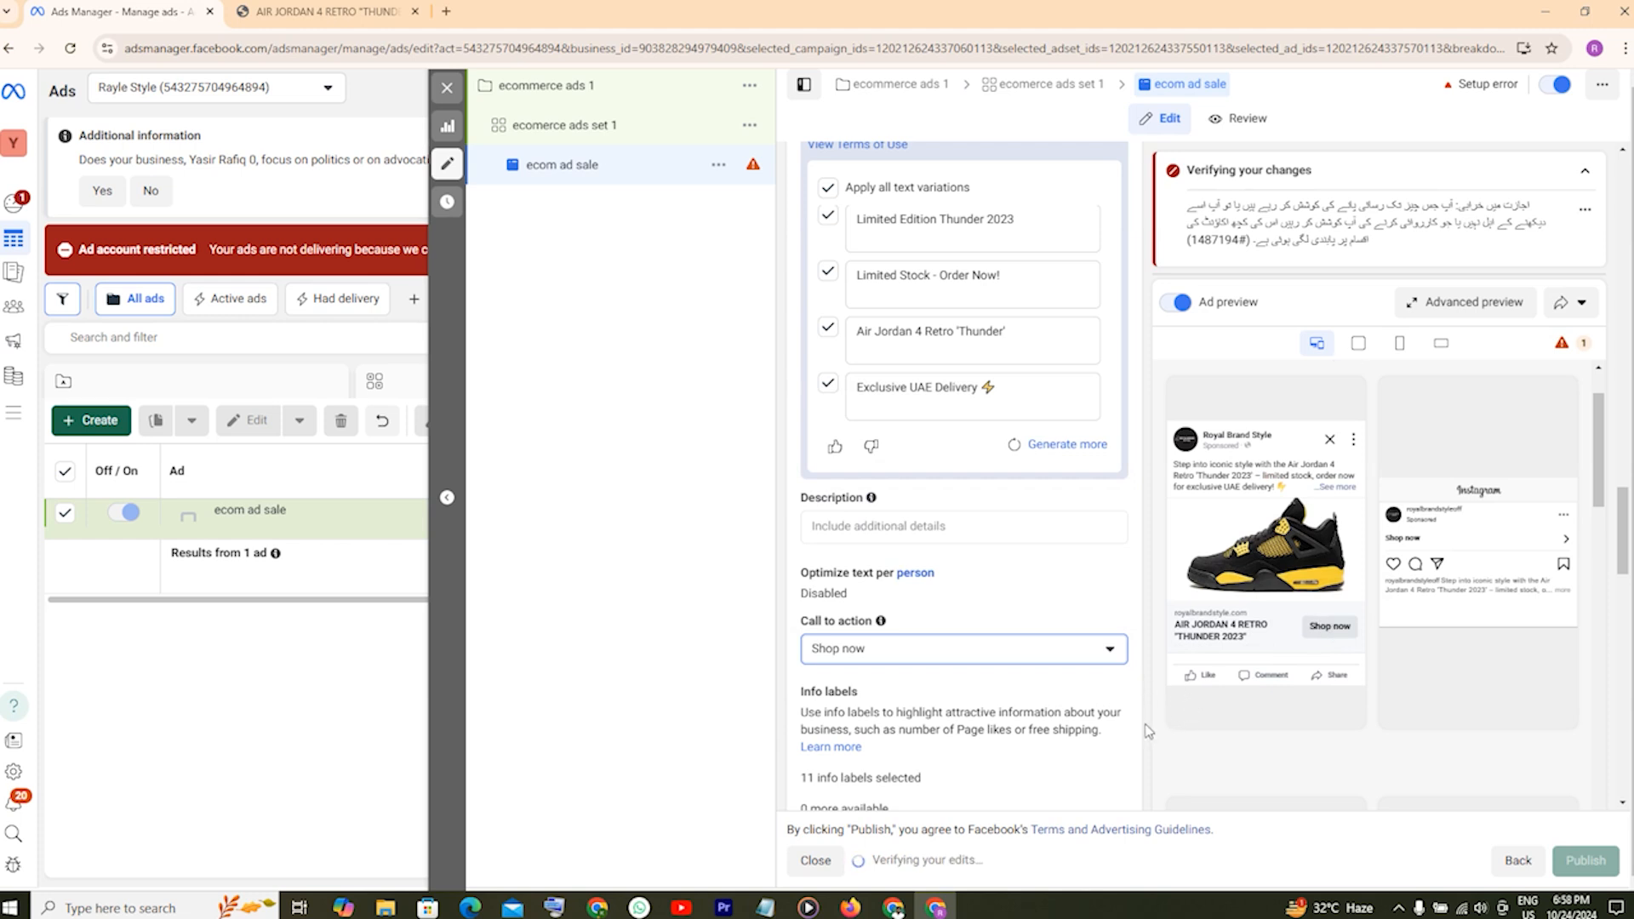
Review the ad's remaining settings, from info labels and promo codes through destination, browser add-ons, event details and languages to tracking.
scroll(1148, 731, "down", 3)
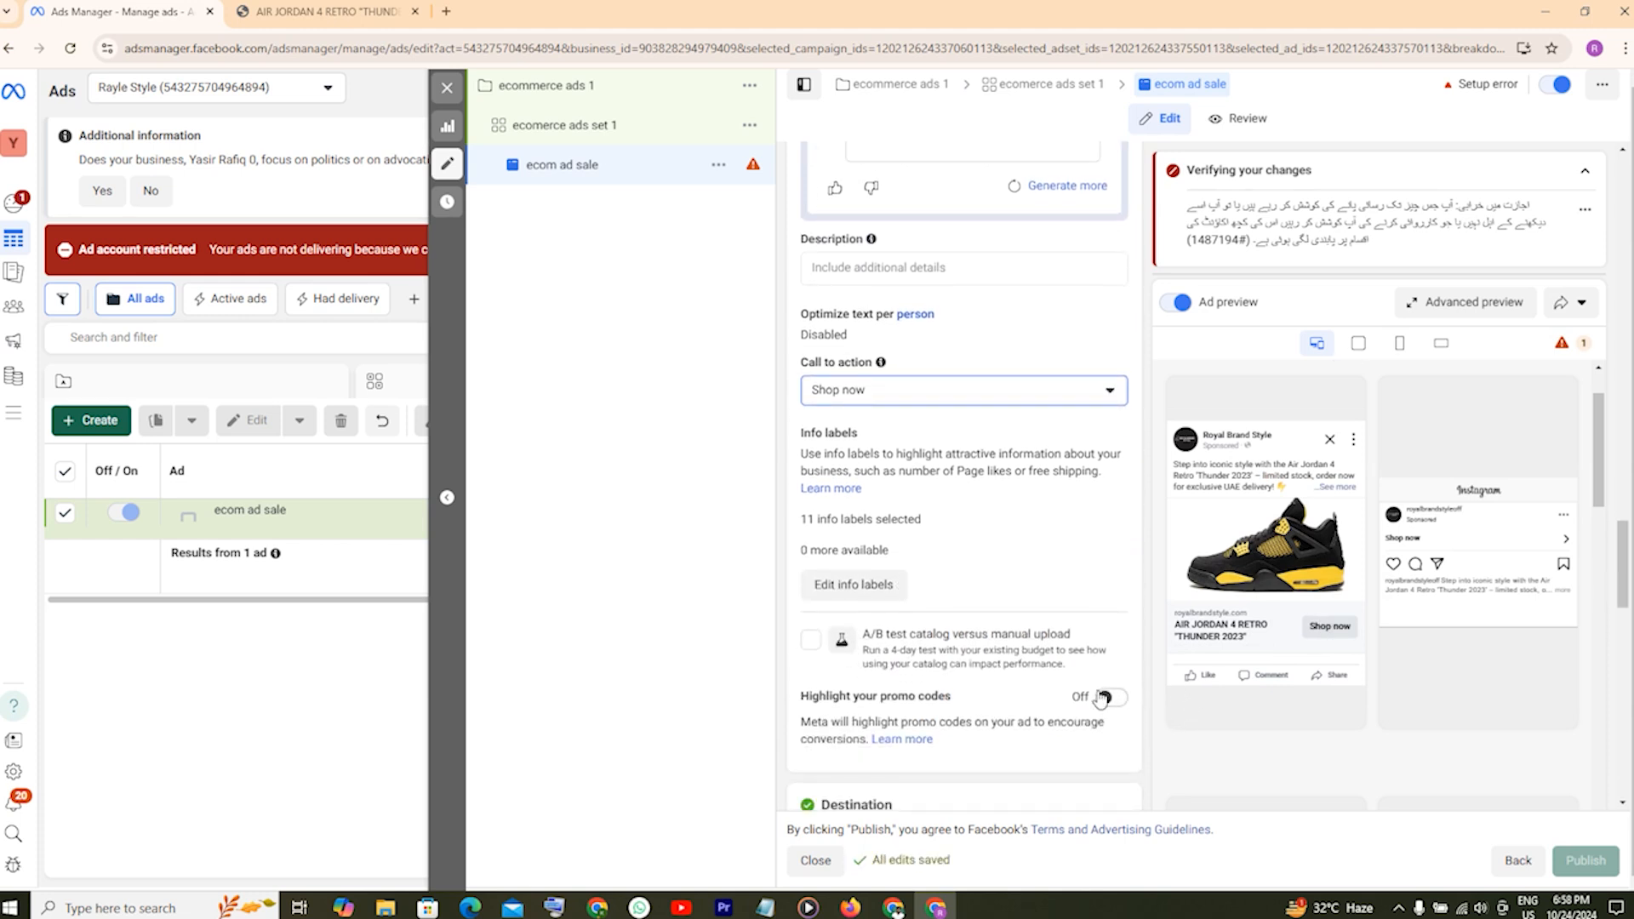
scroll(1098, 698, "down", 1)
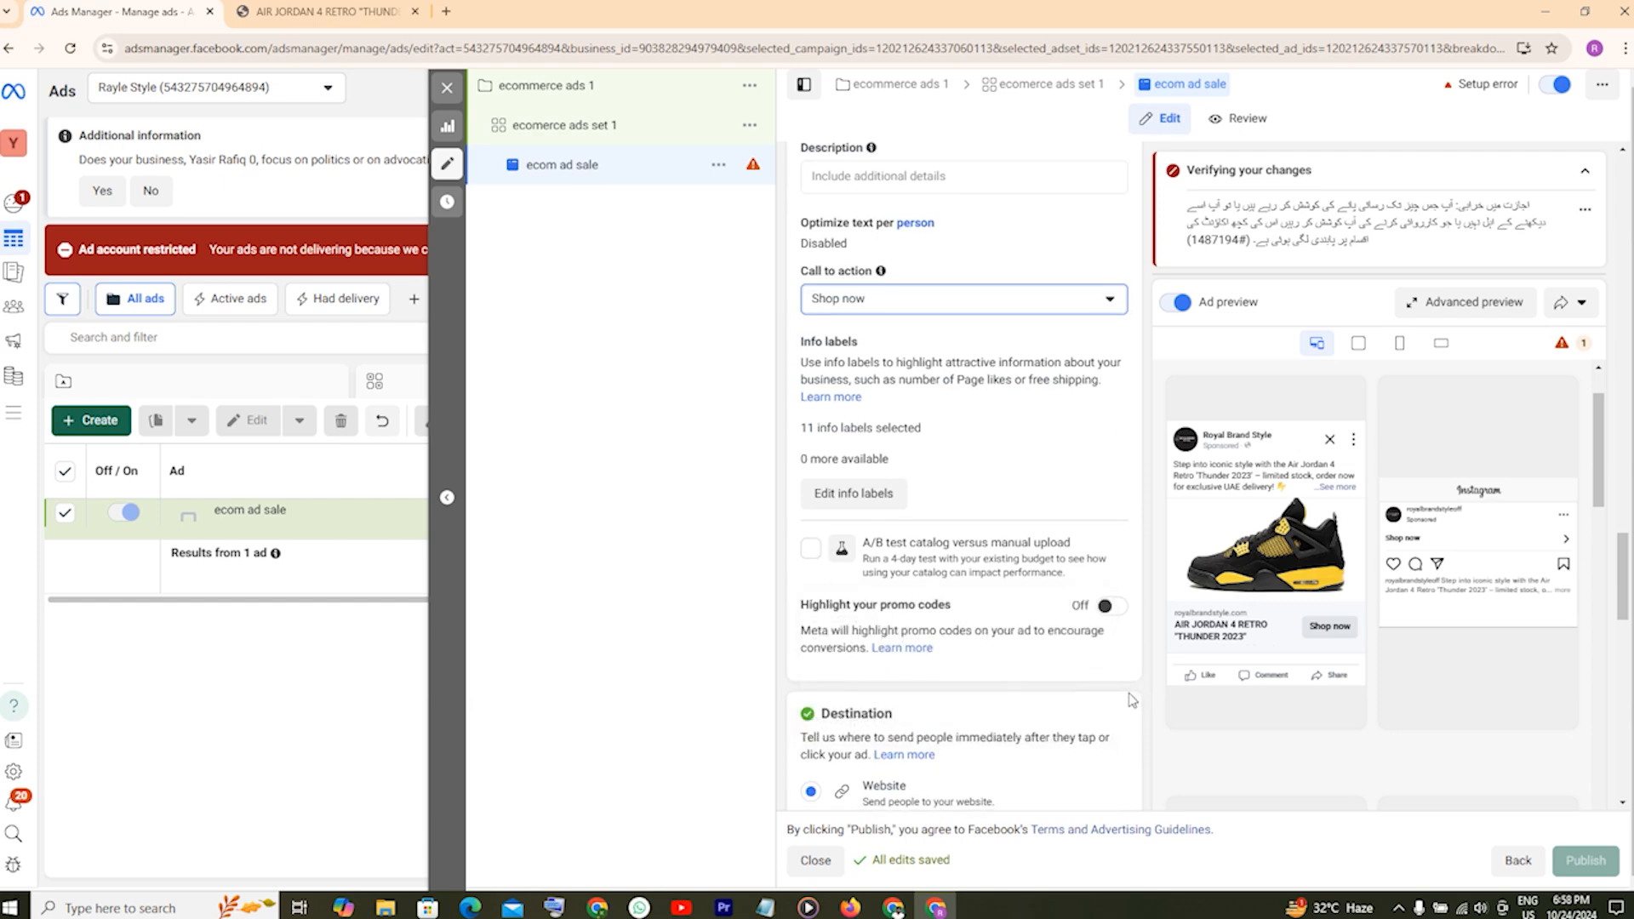
scroll(1123, 698, "down", 3)
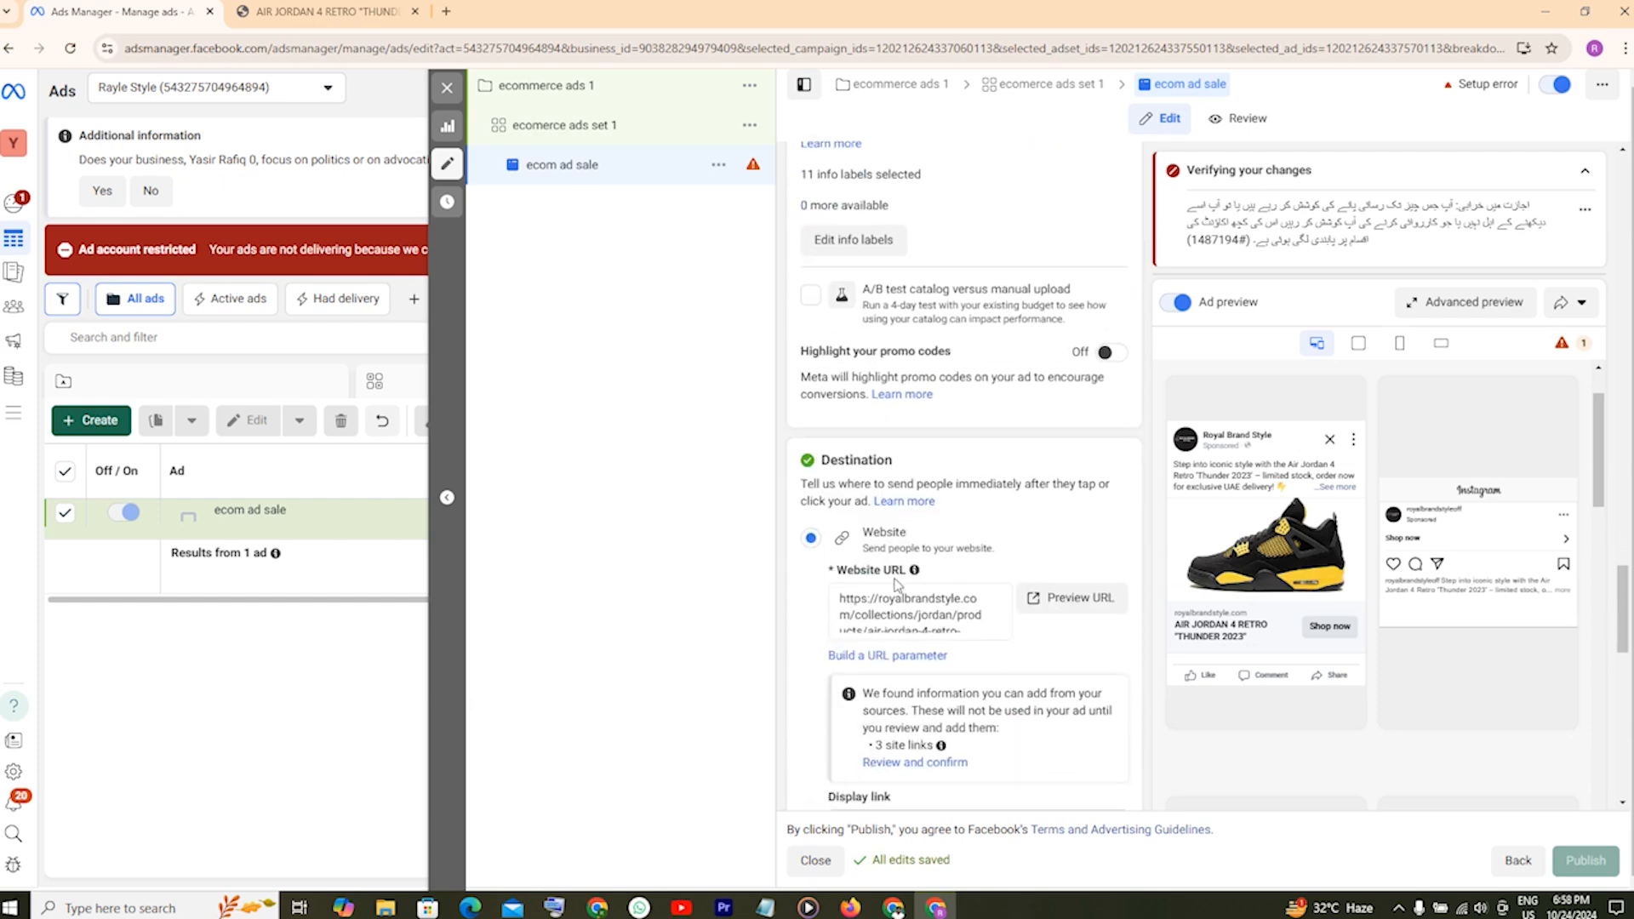
scroll(905, 476, "down", 2)
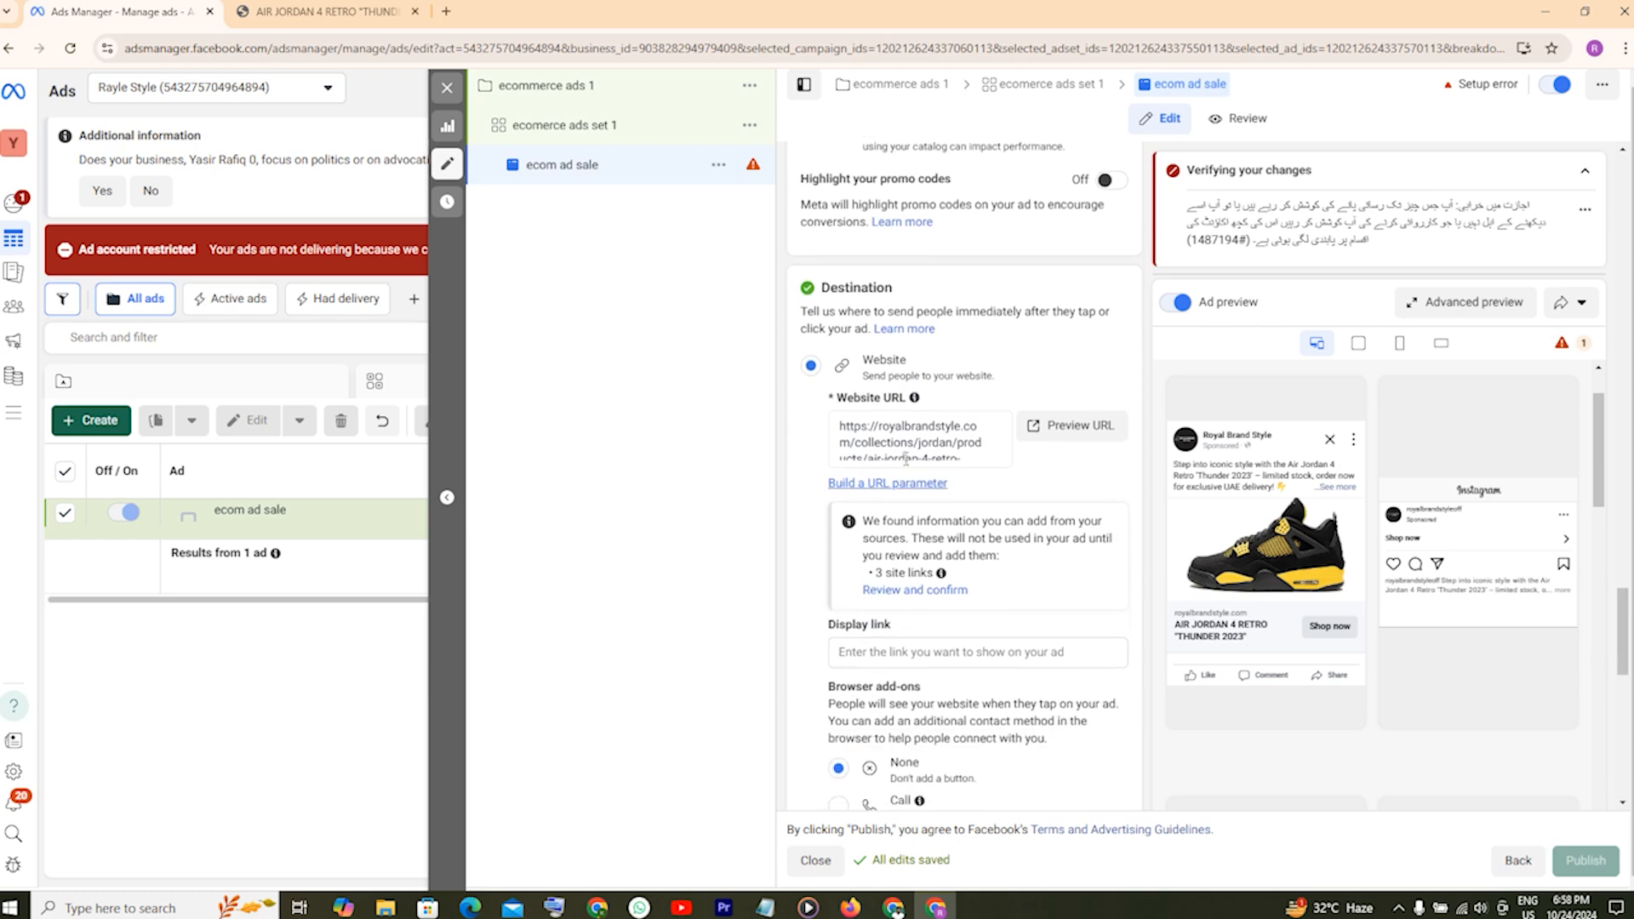
scroll(960, 475, "down", 1)
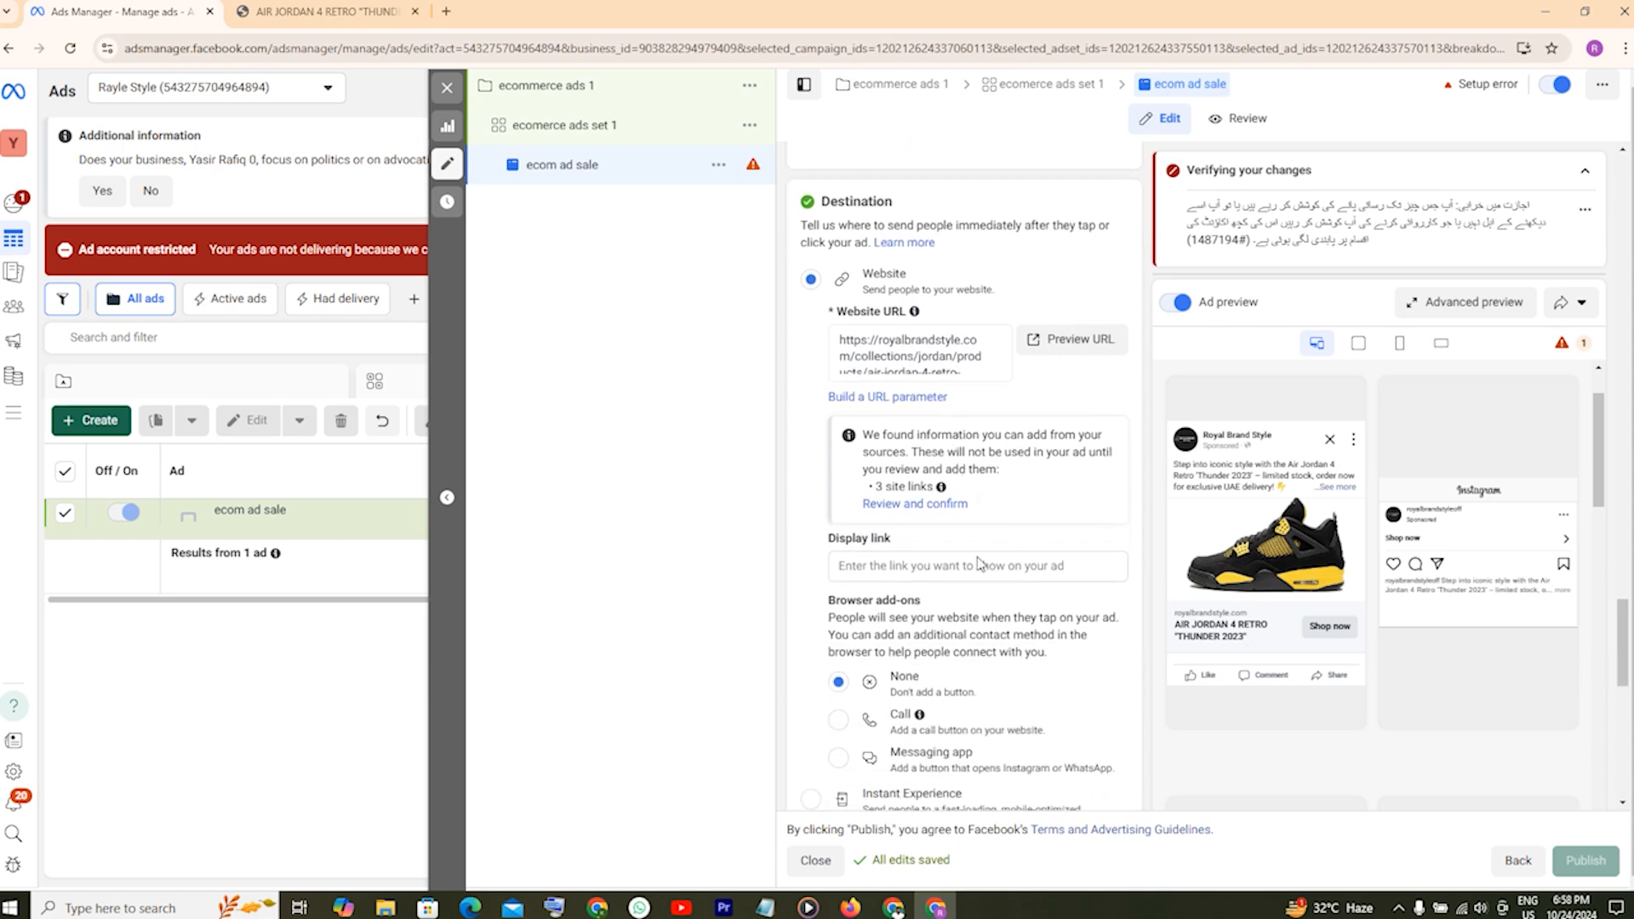
scroll(962, 566, "down", 2)
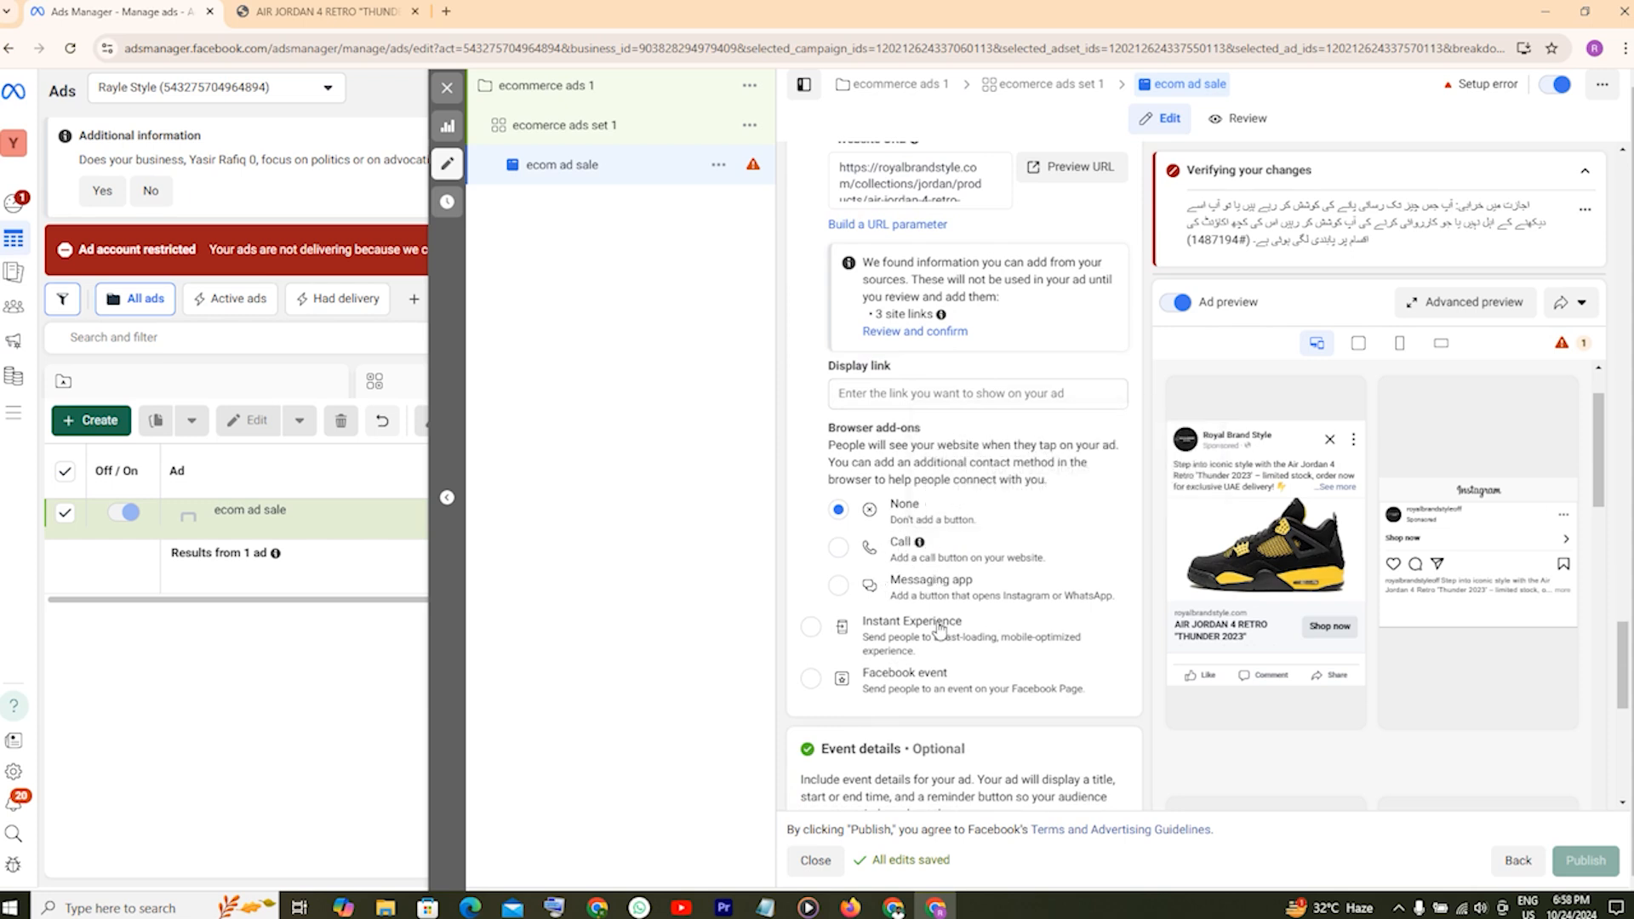
scroll(1043, 612, "down", 1)
scroll(1043, 613, "down", 2)
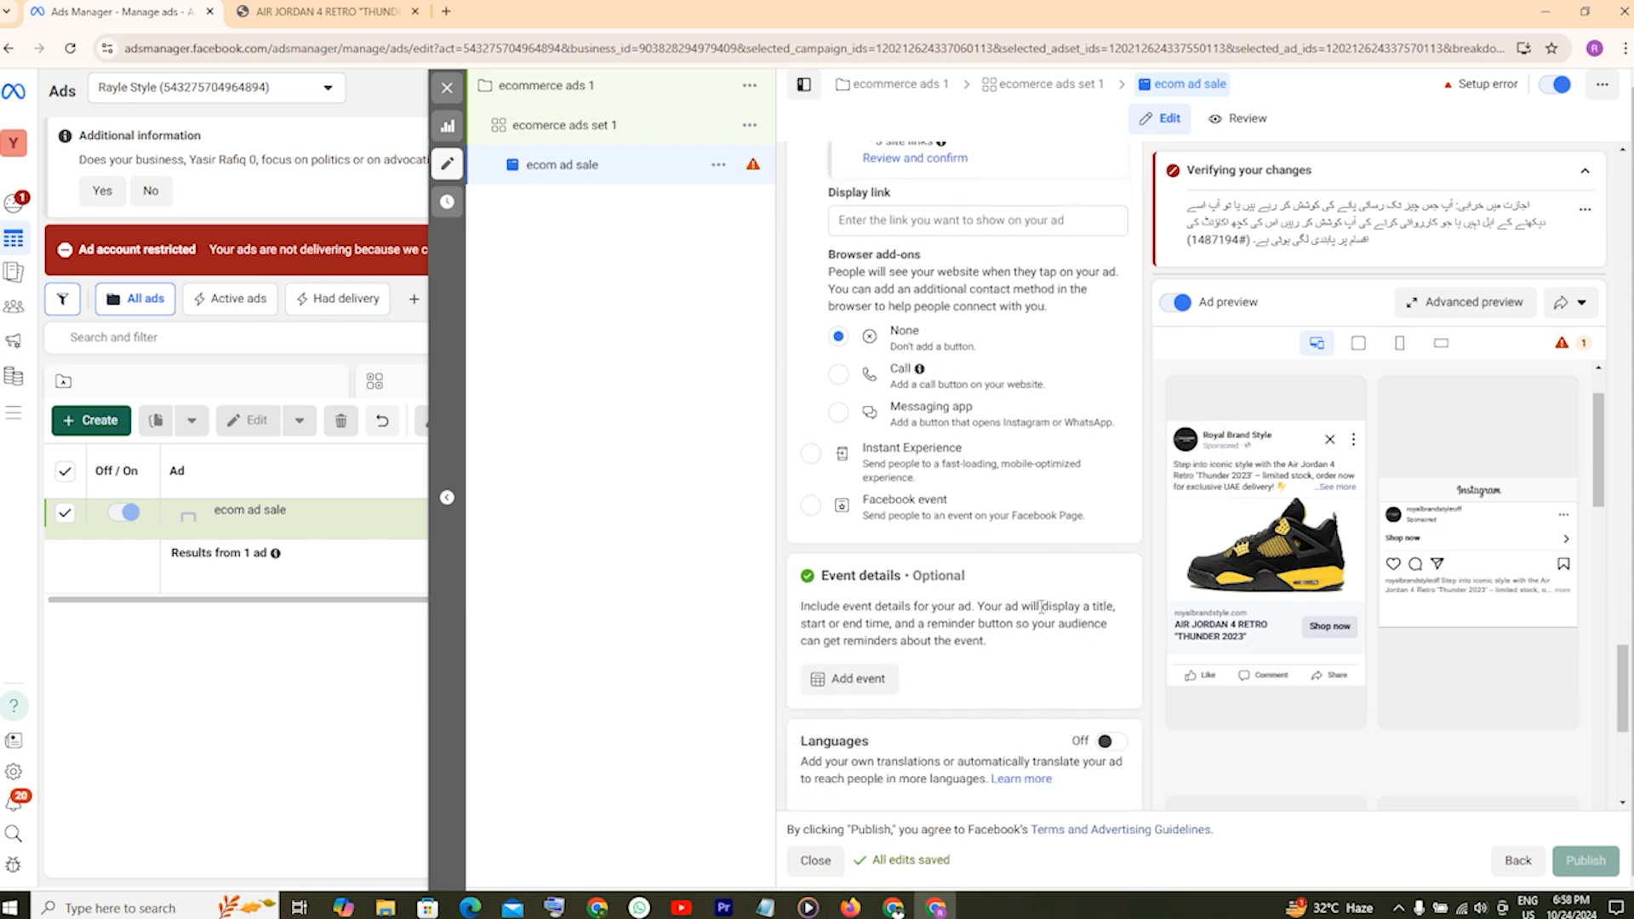
scroll(916, 575, "down", 1)
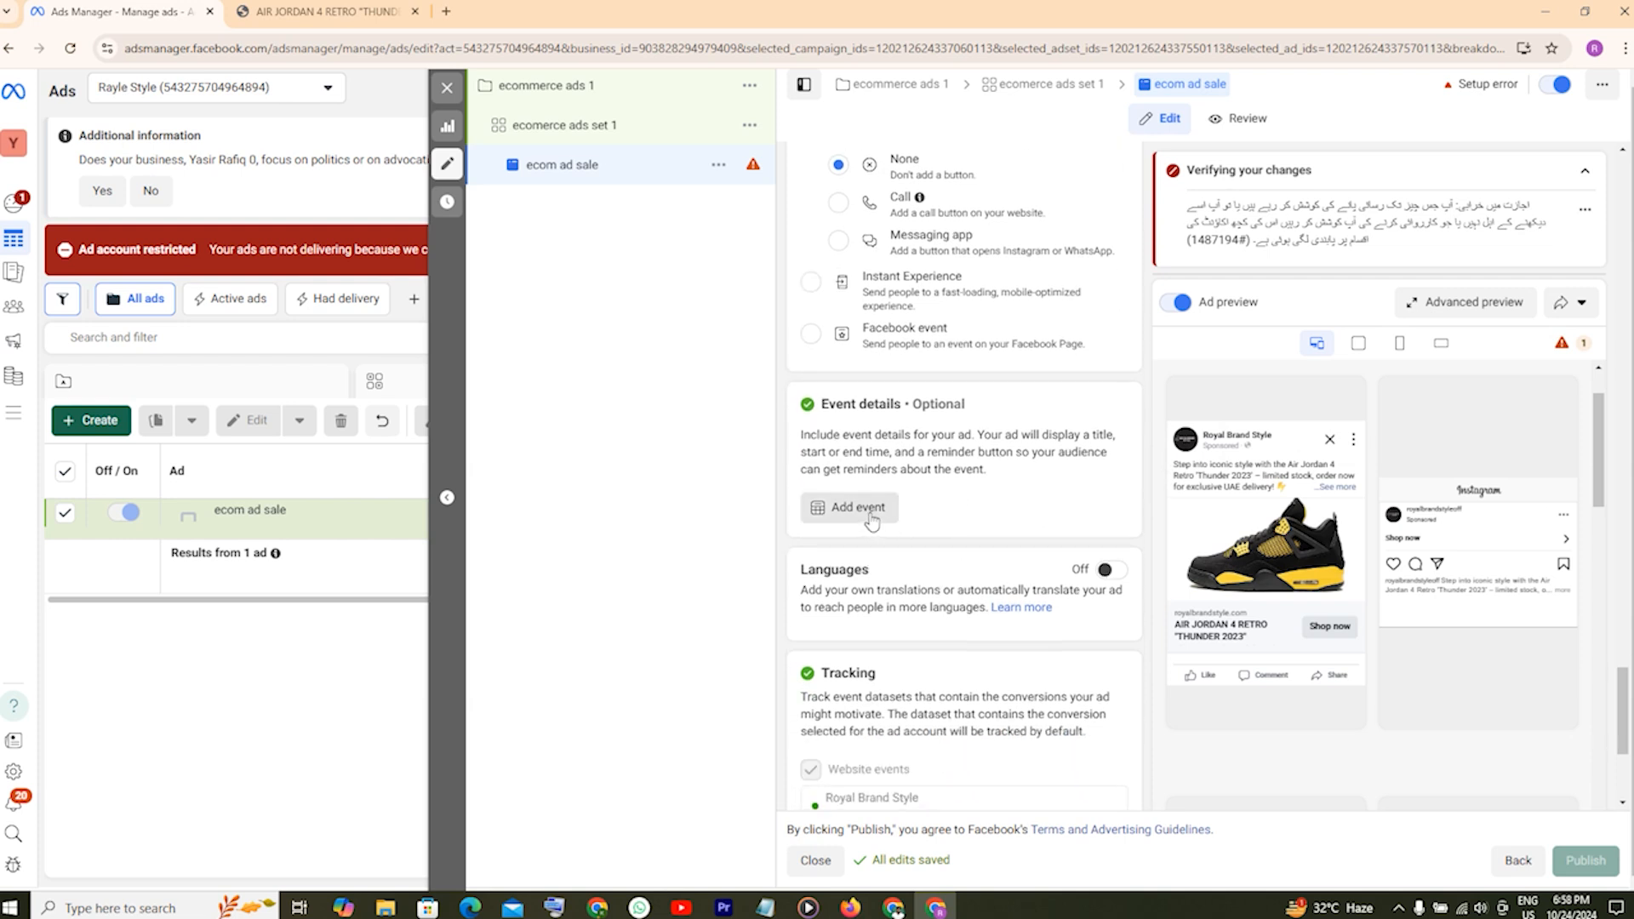
scroll(967, 536, "down", 2)
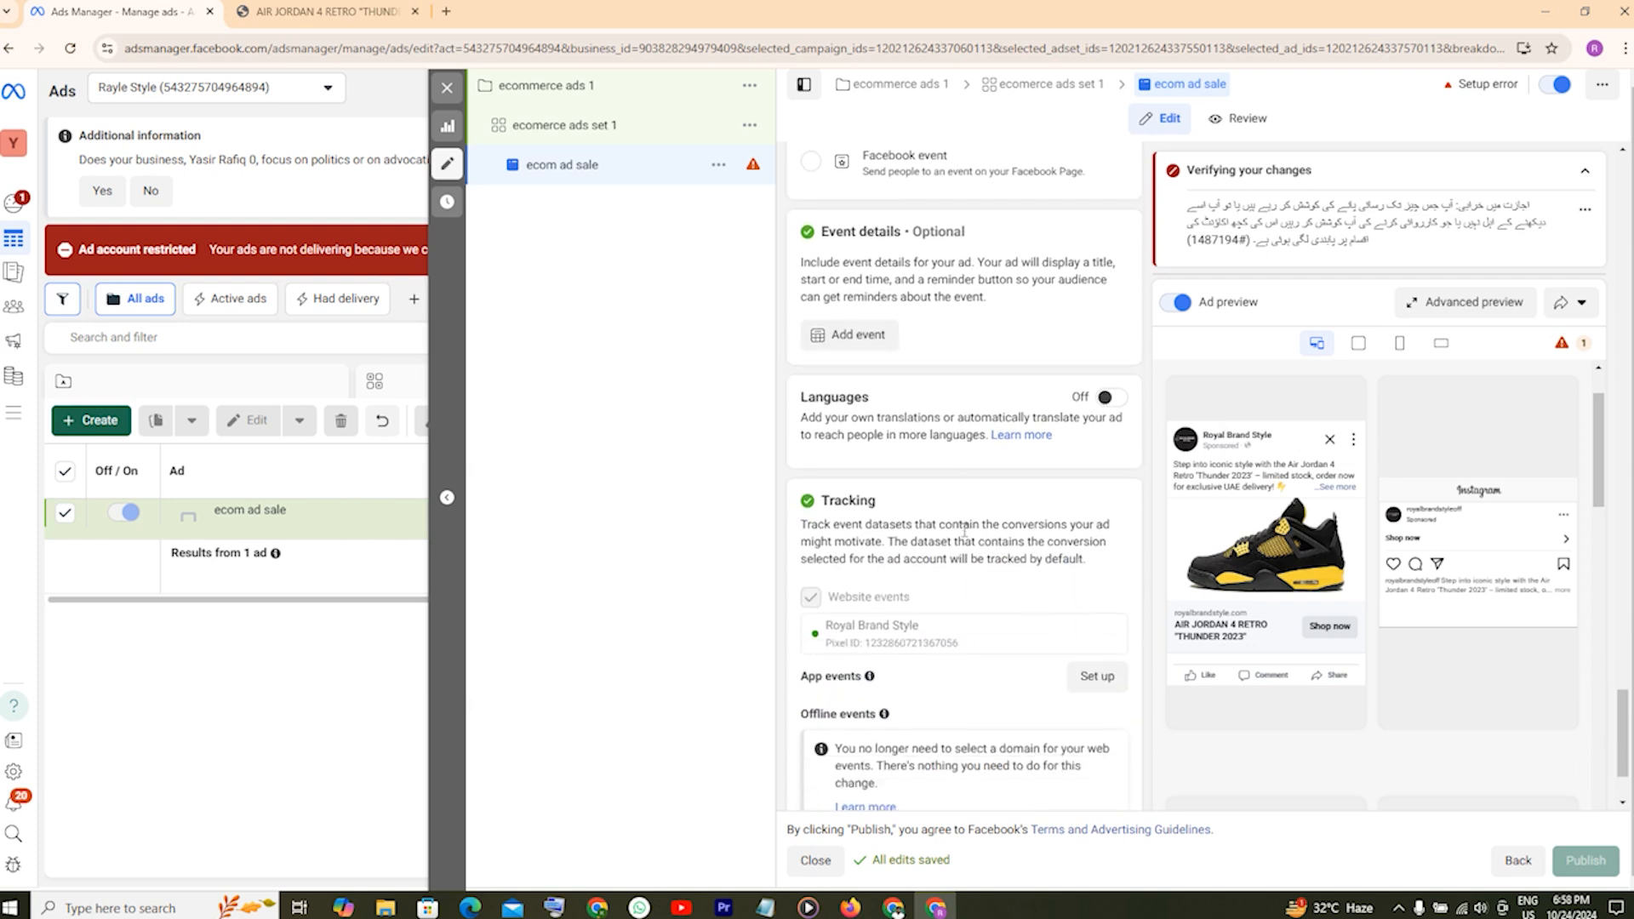
scroll(965, 530, "down", 1)
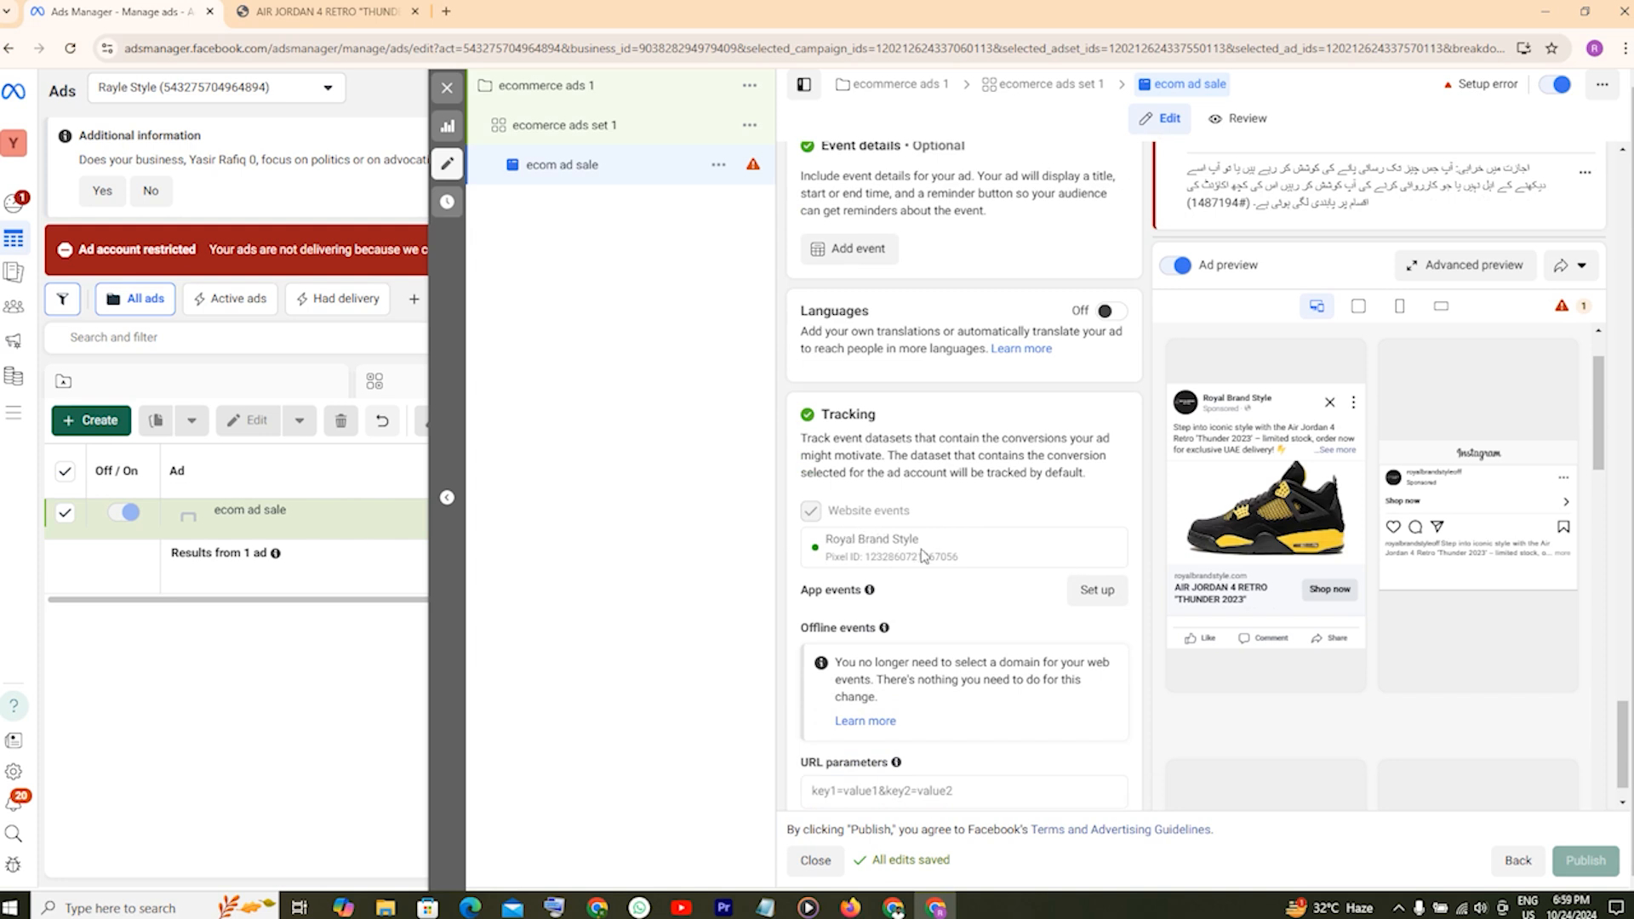
scroll(921, 550, "down", 1)
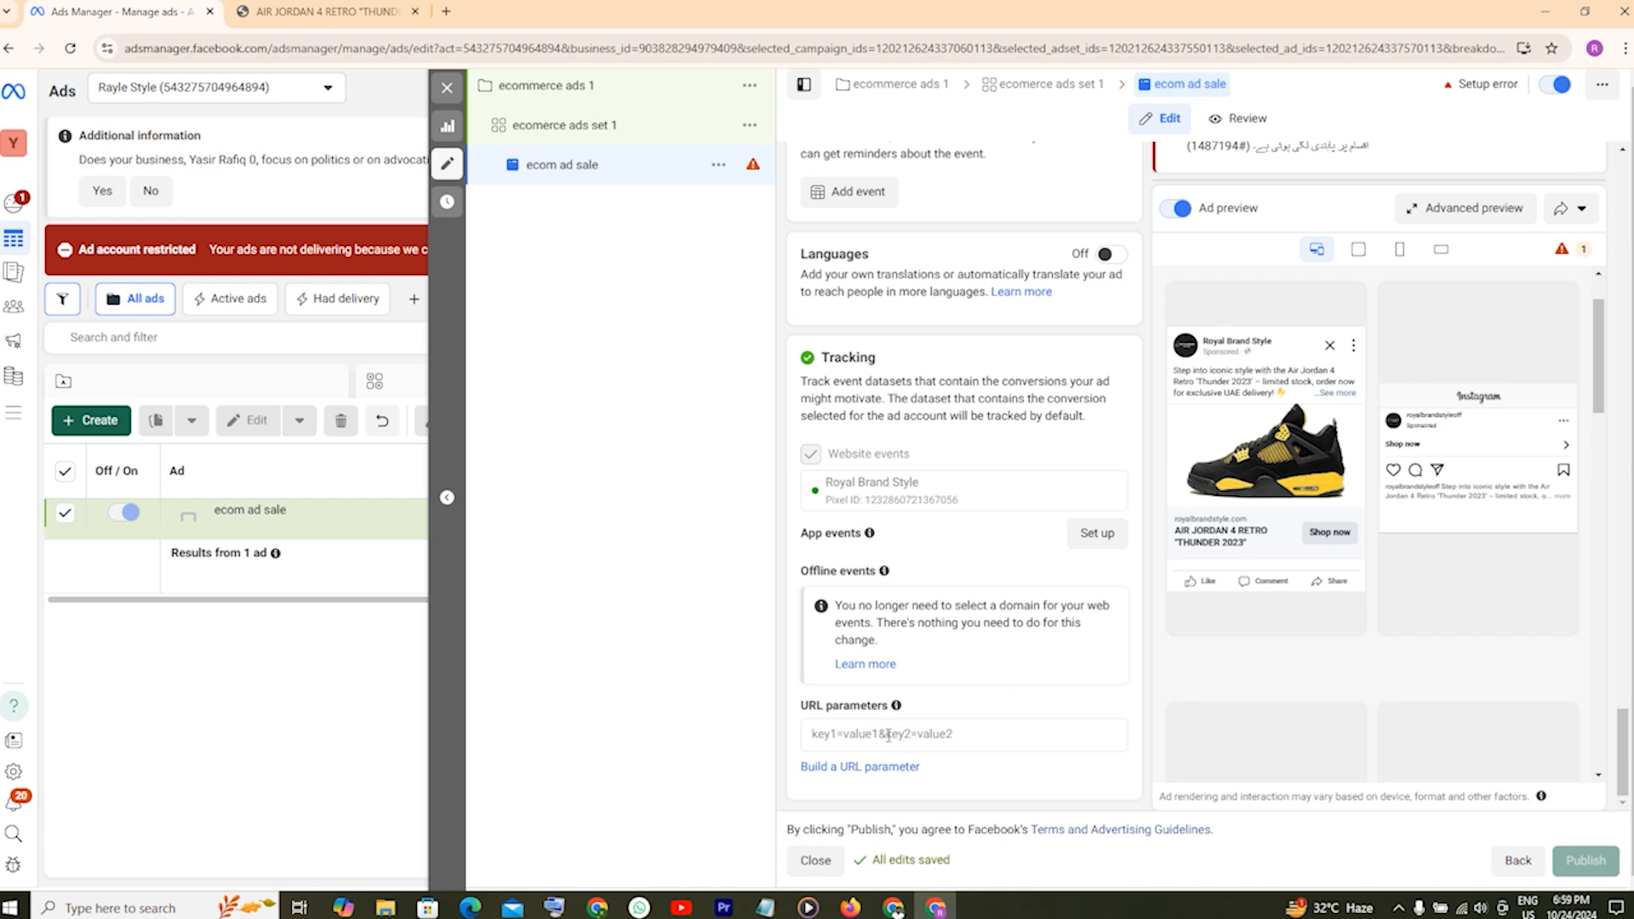
Upload "WhatsApp Video 2024-10-23 at 21.04.33" from the Downloads folder as media for the ad creative.
scroll(943, 725, "up", 8)
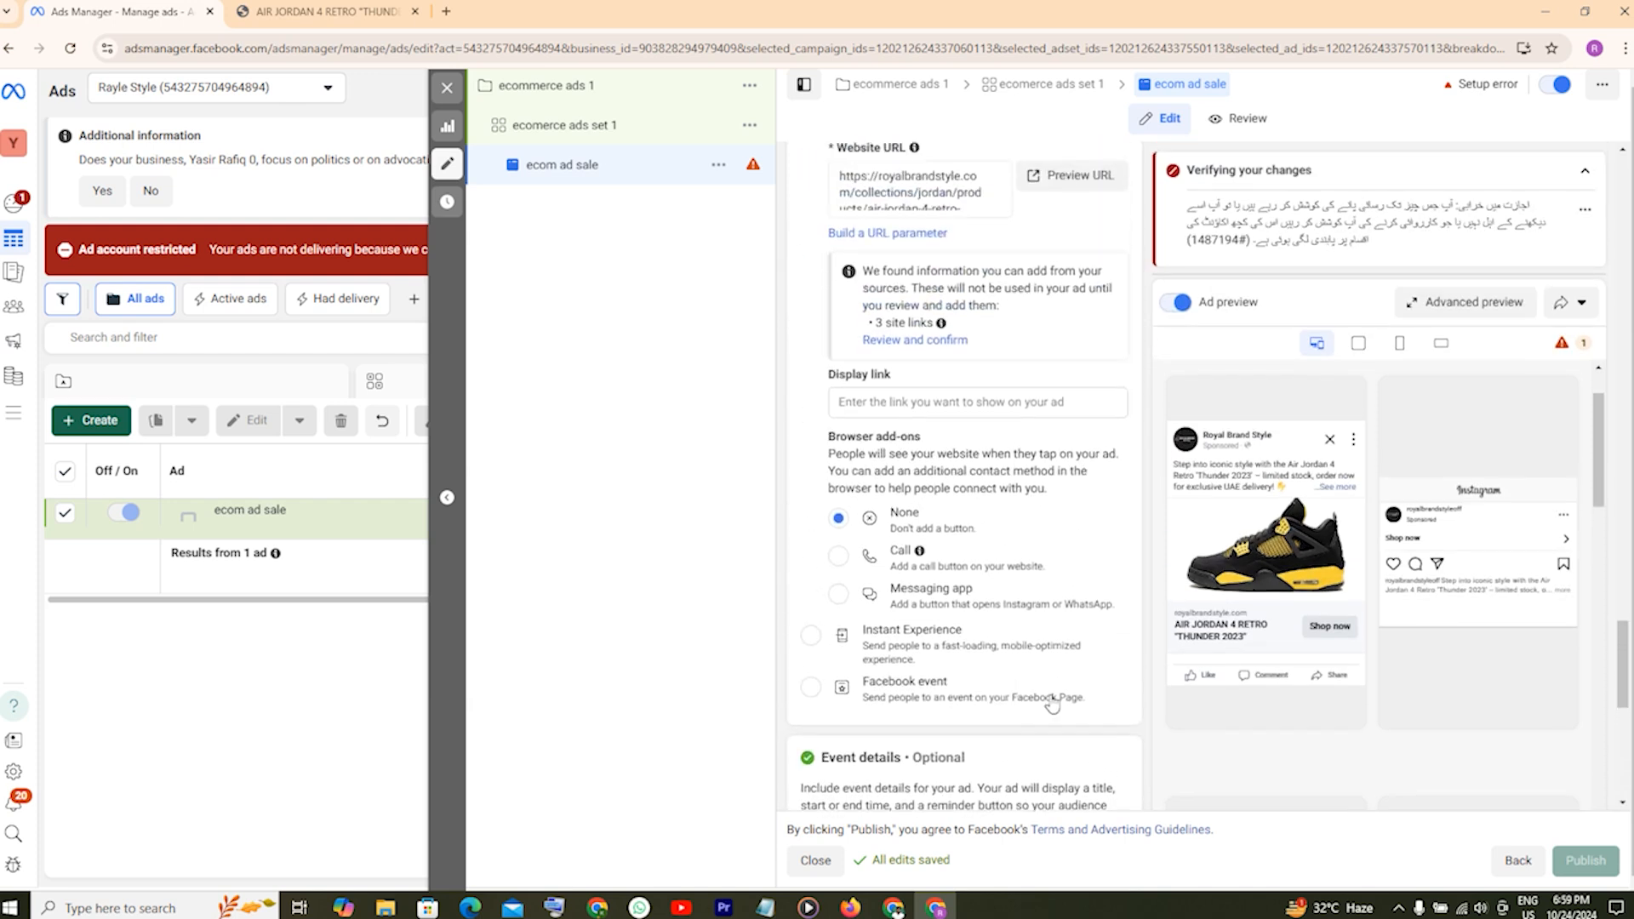
scroll(1104, 691, "up", 3)
scroll(1106, 682, "down", 6)
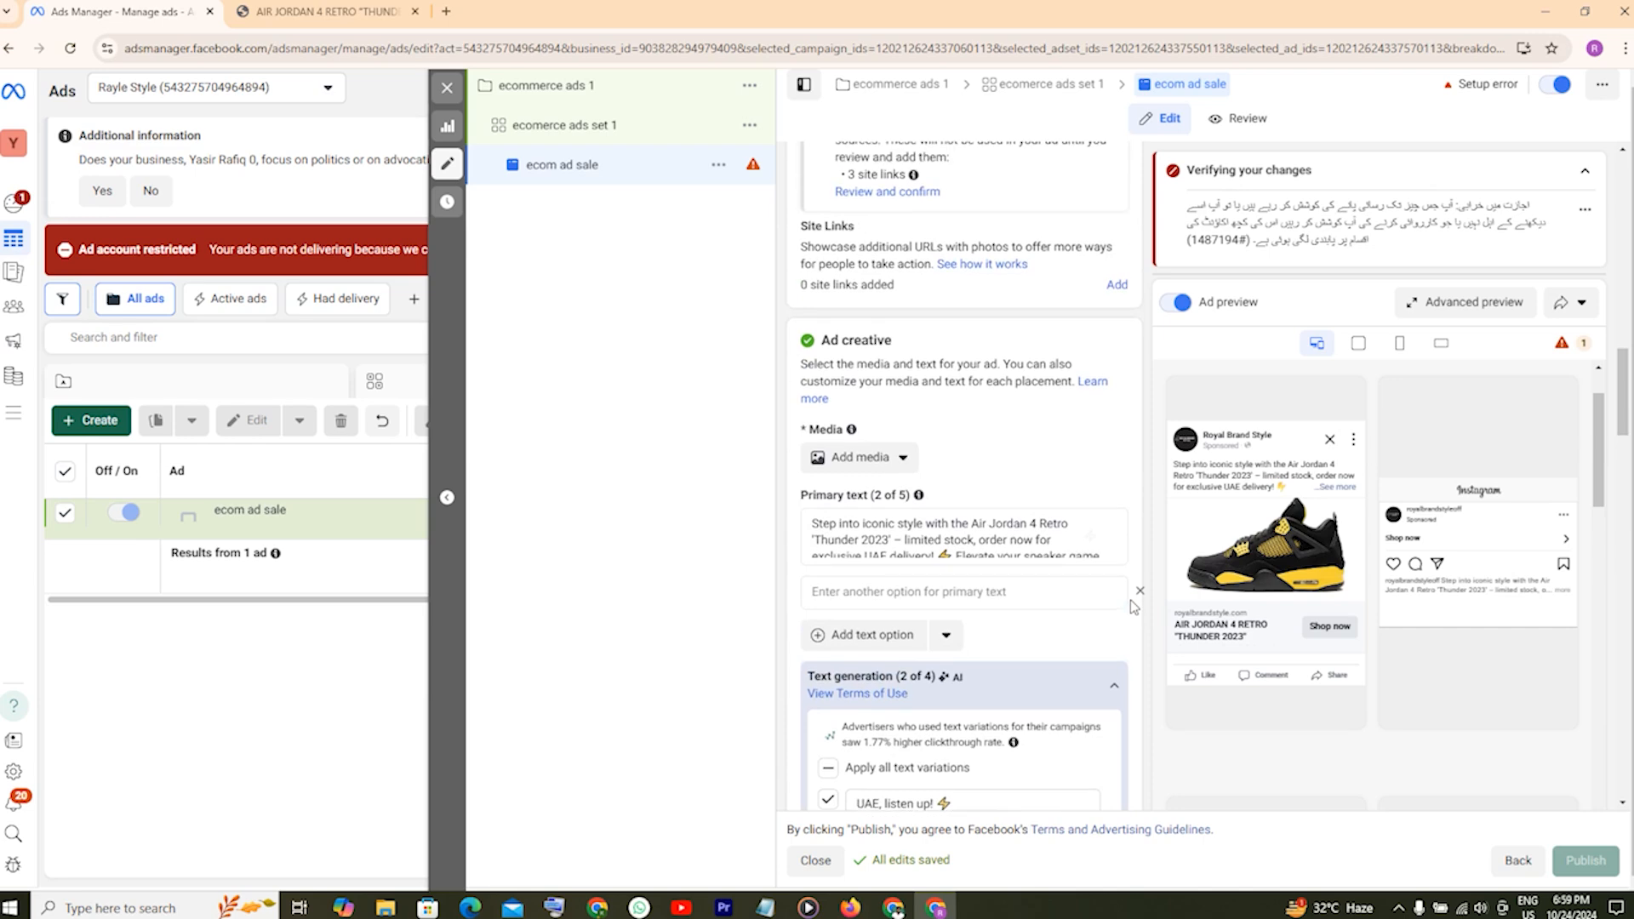
scroll(1077, 492, "up", 1)
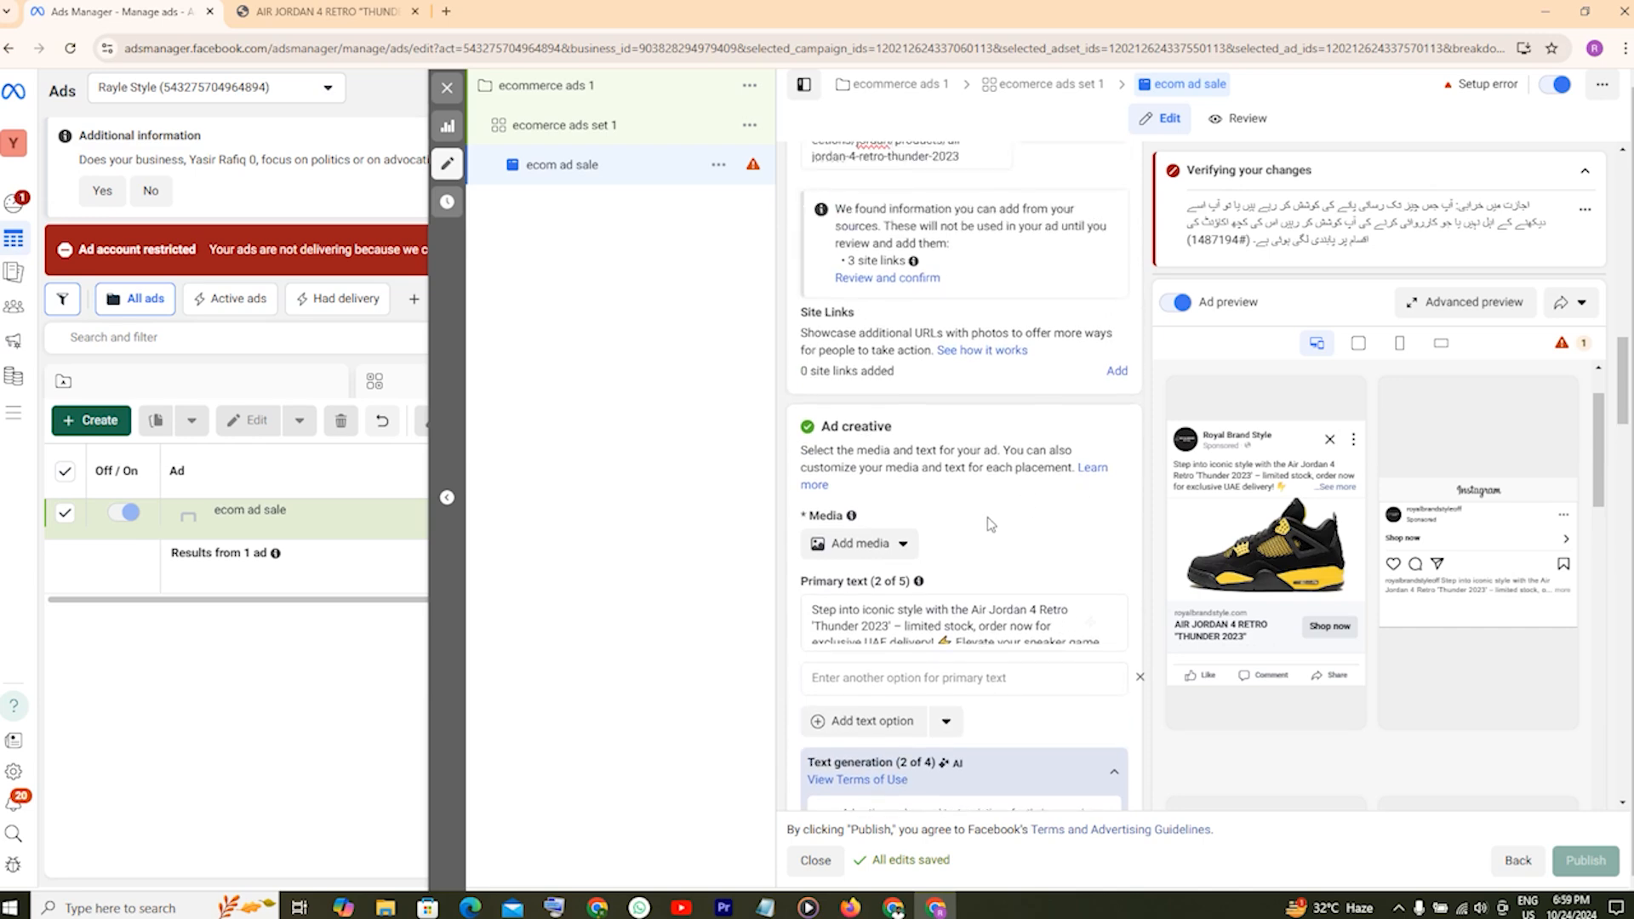
left_click(899, 544)
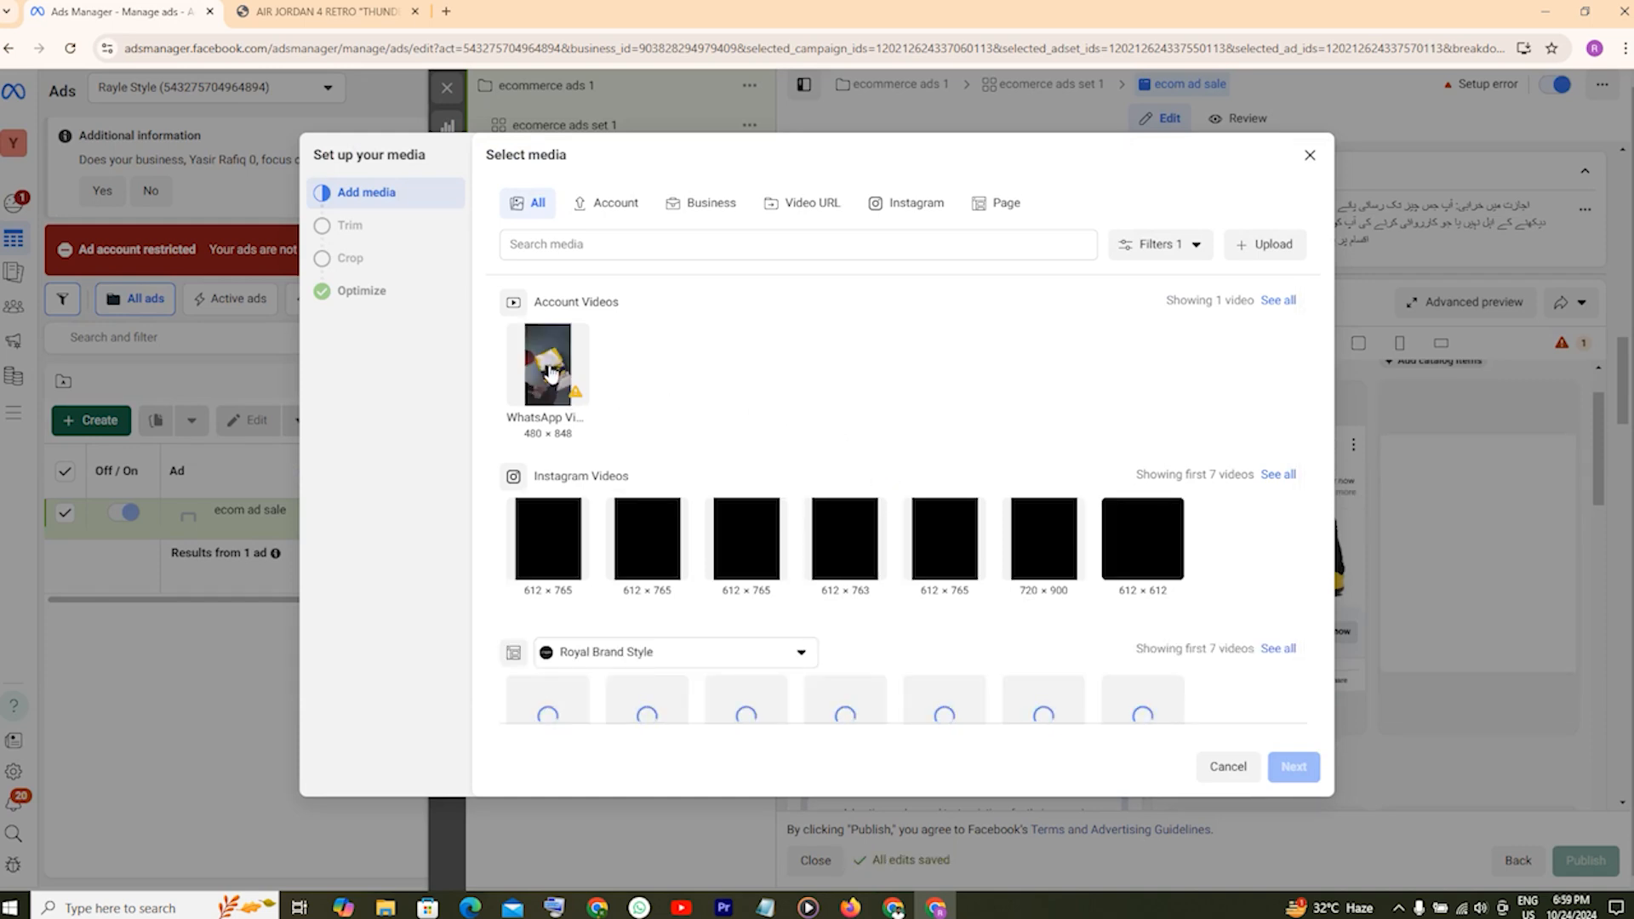
left_click(1267, 246)
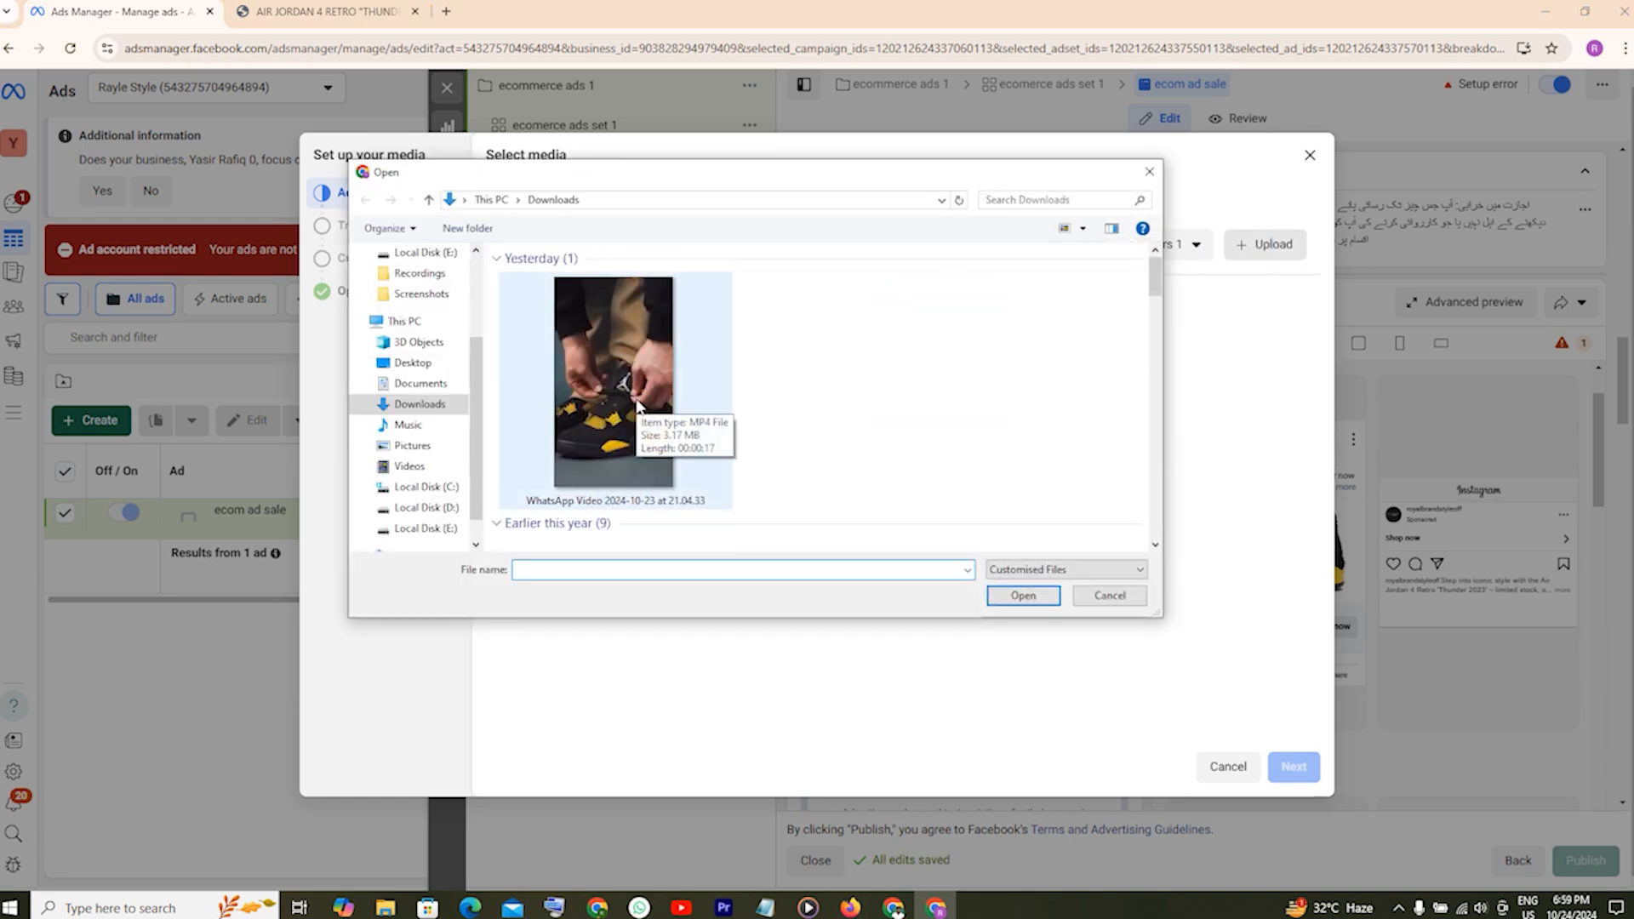
double_click(639, 407)
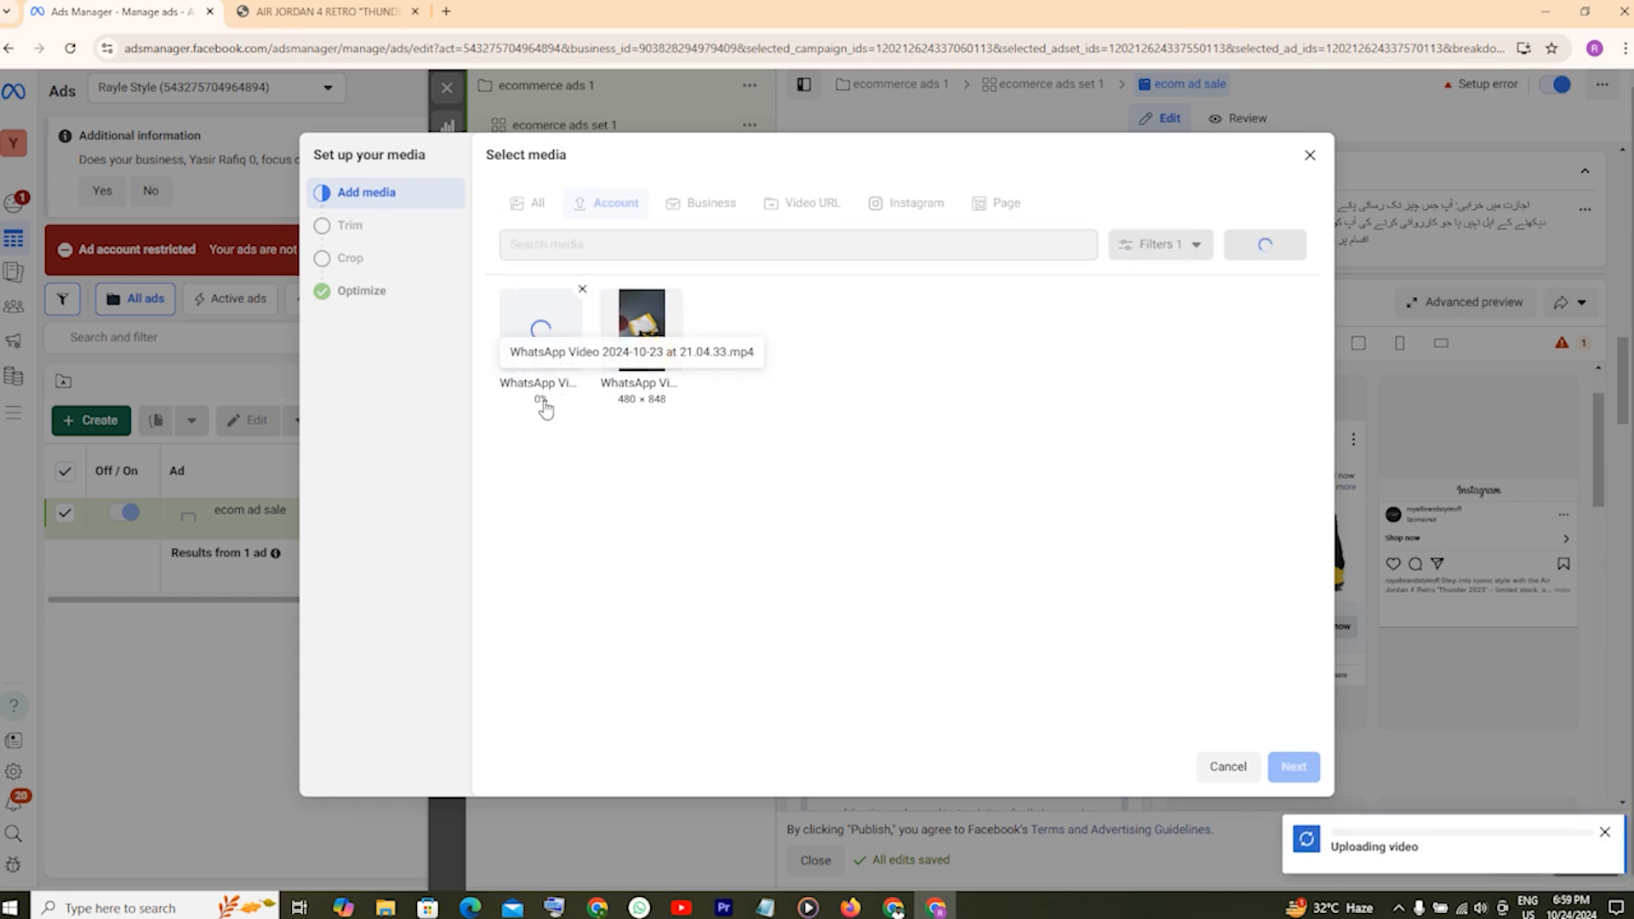
Choose the existing 480 × 848 account video as the ad's media and keep its full length without trimming.
left_click(642, 326)
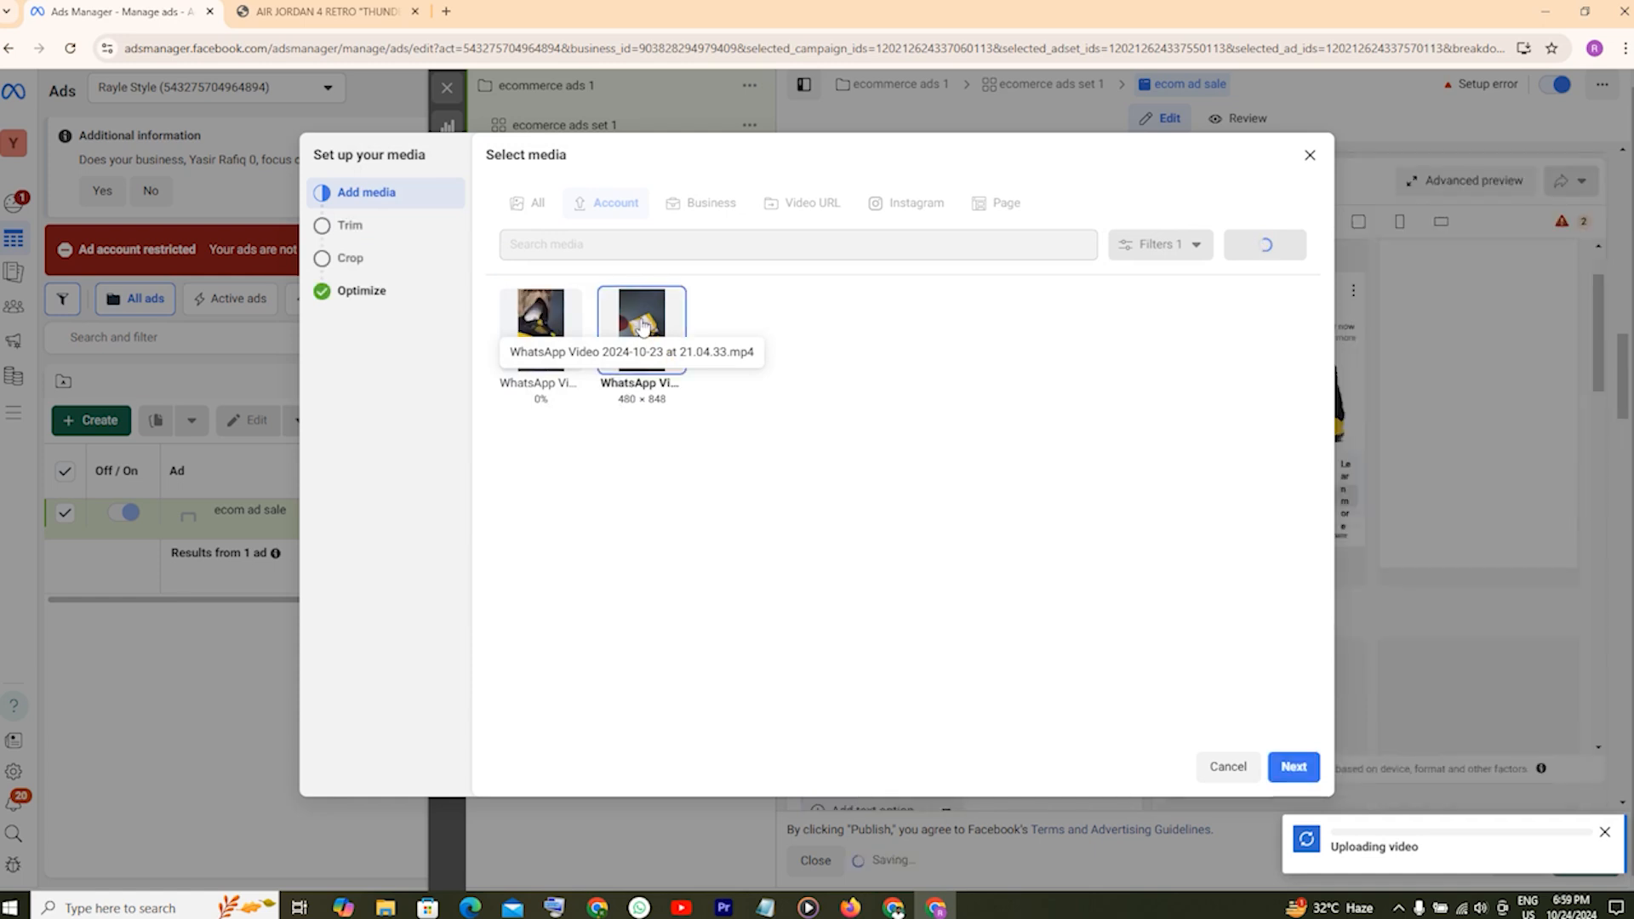
left_click(1294, 768)
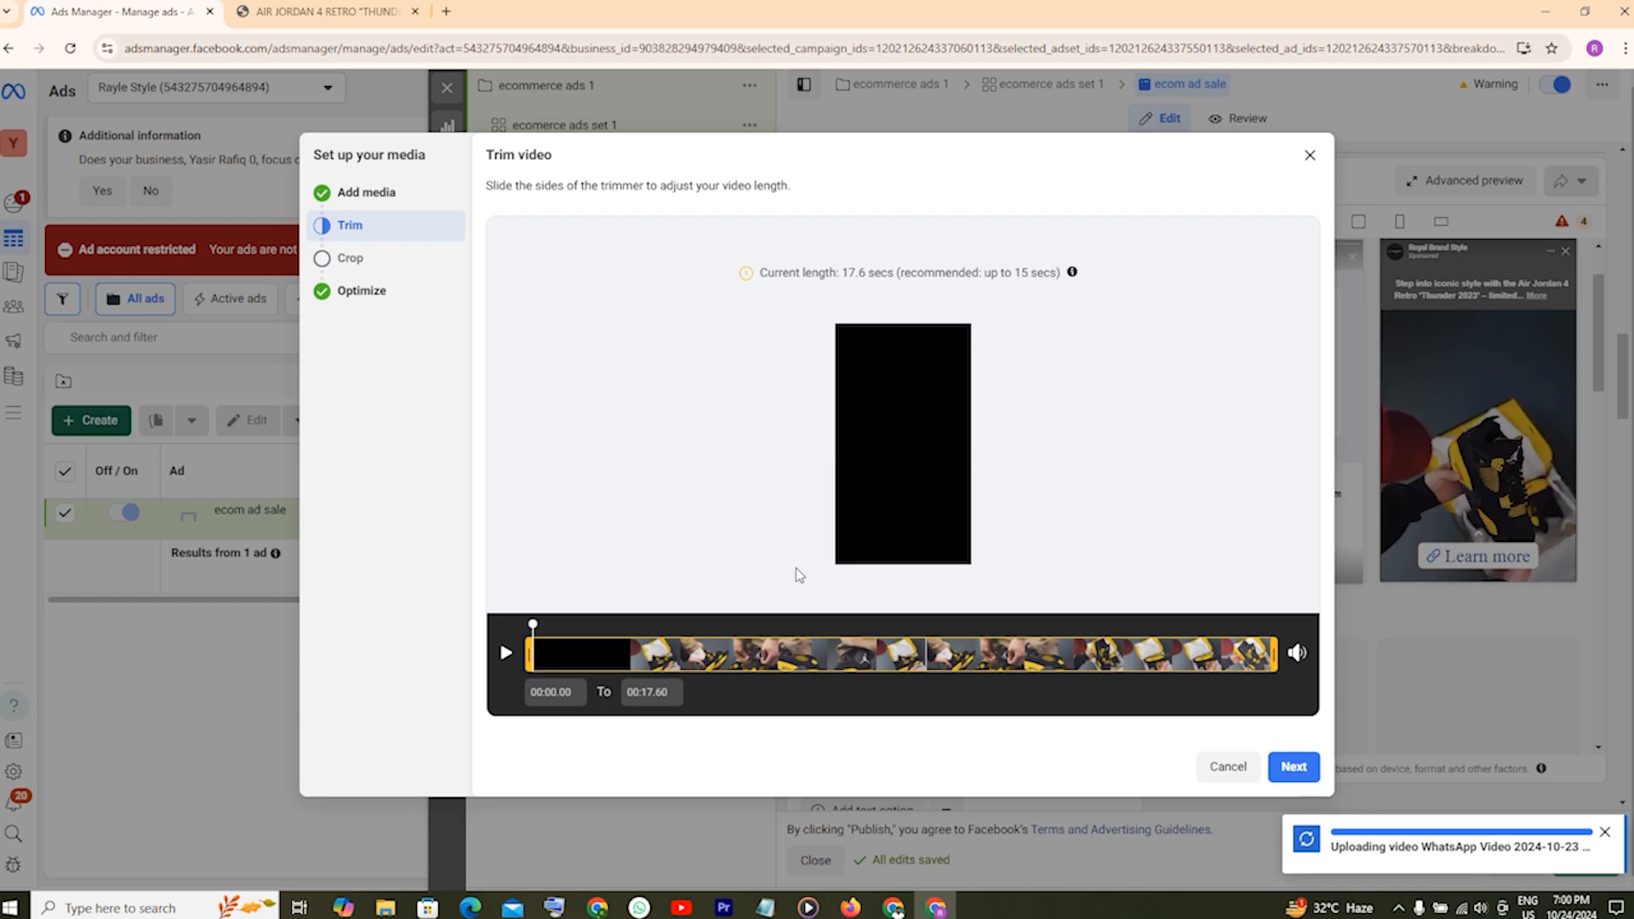
left_click(1294, 767)
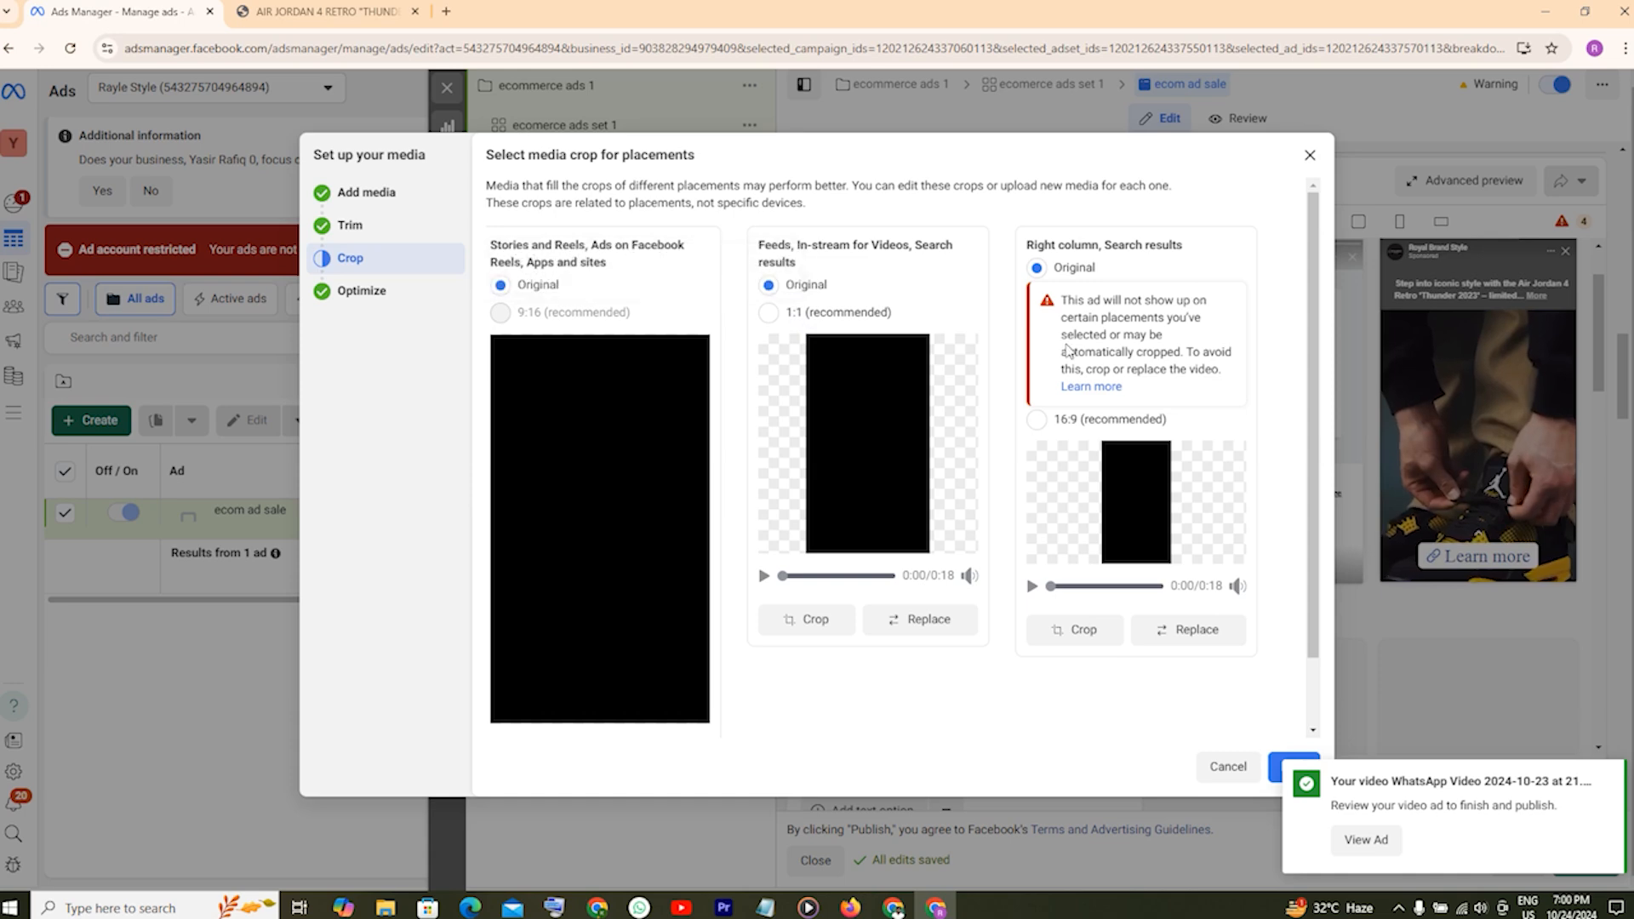
Crop the video for the Right column, Search results placement to 16:9, moving the crop frame down over the sneaker.
left_click(1037, 422)
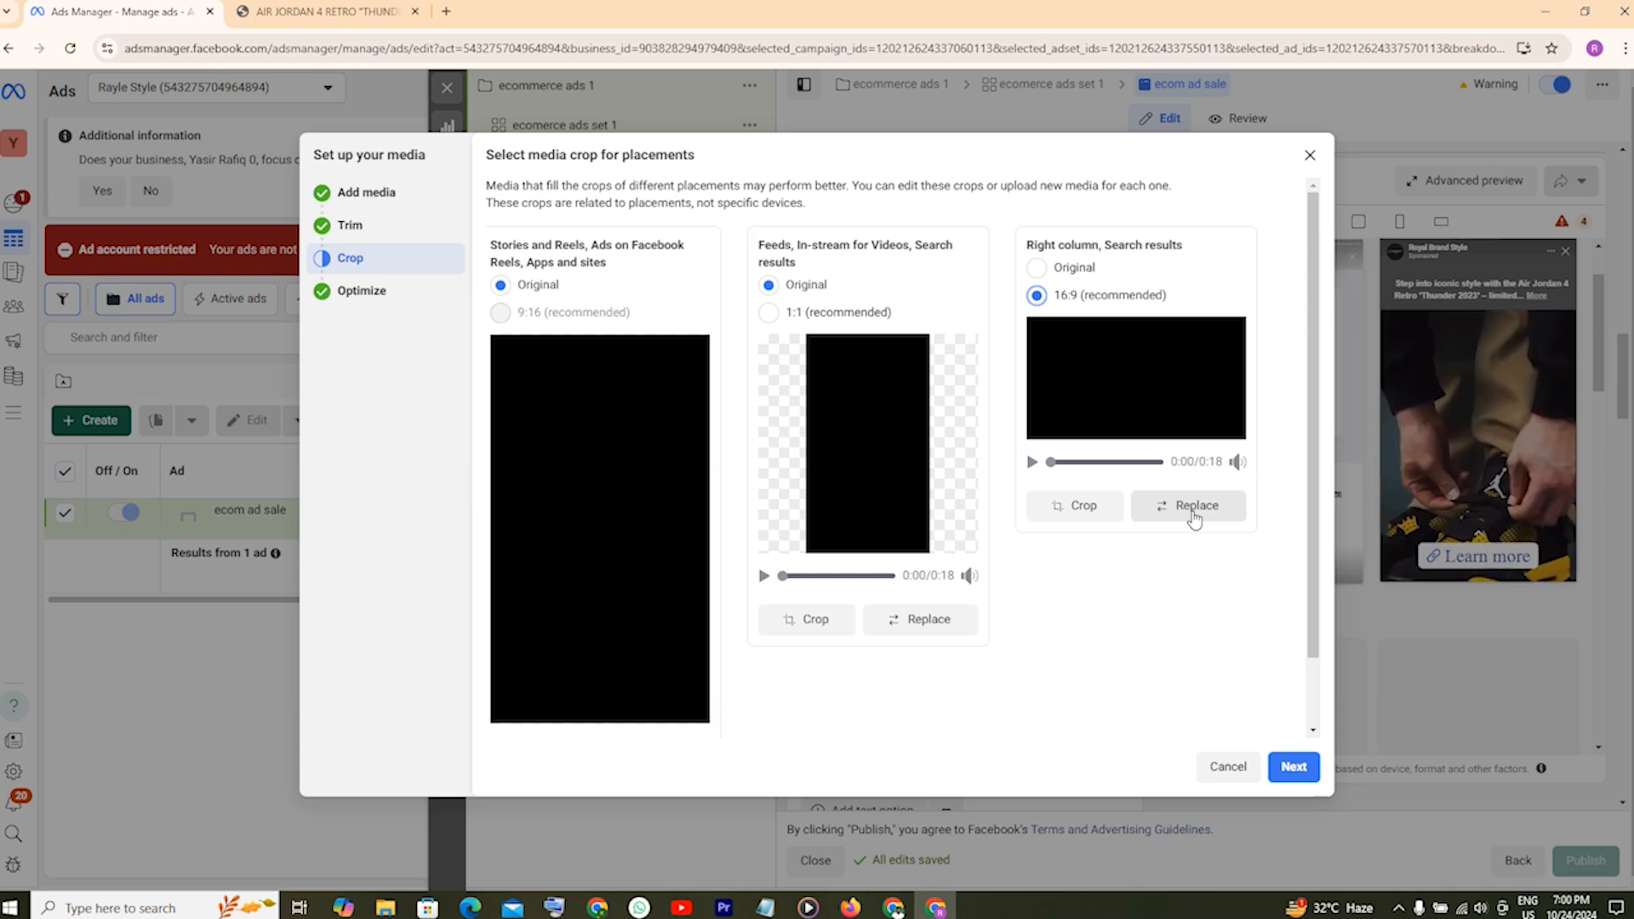
left_click(1083, 509)
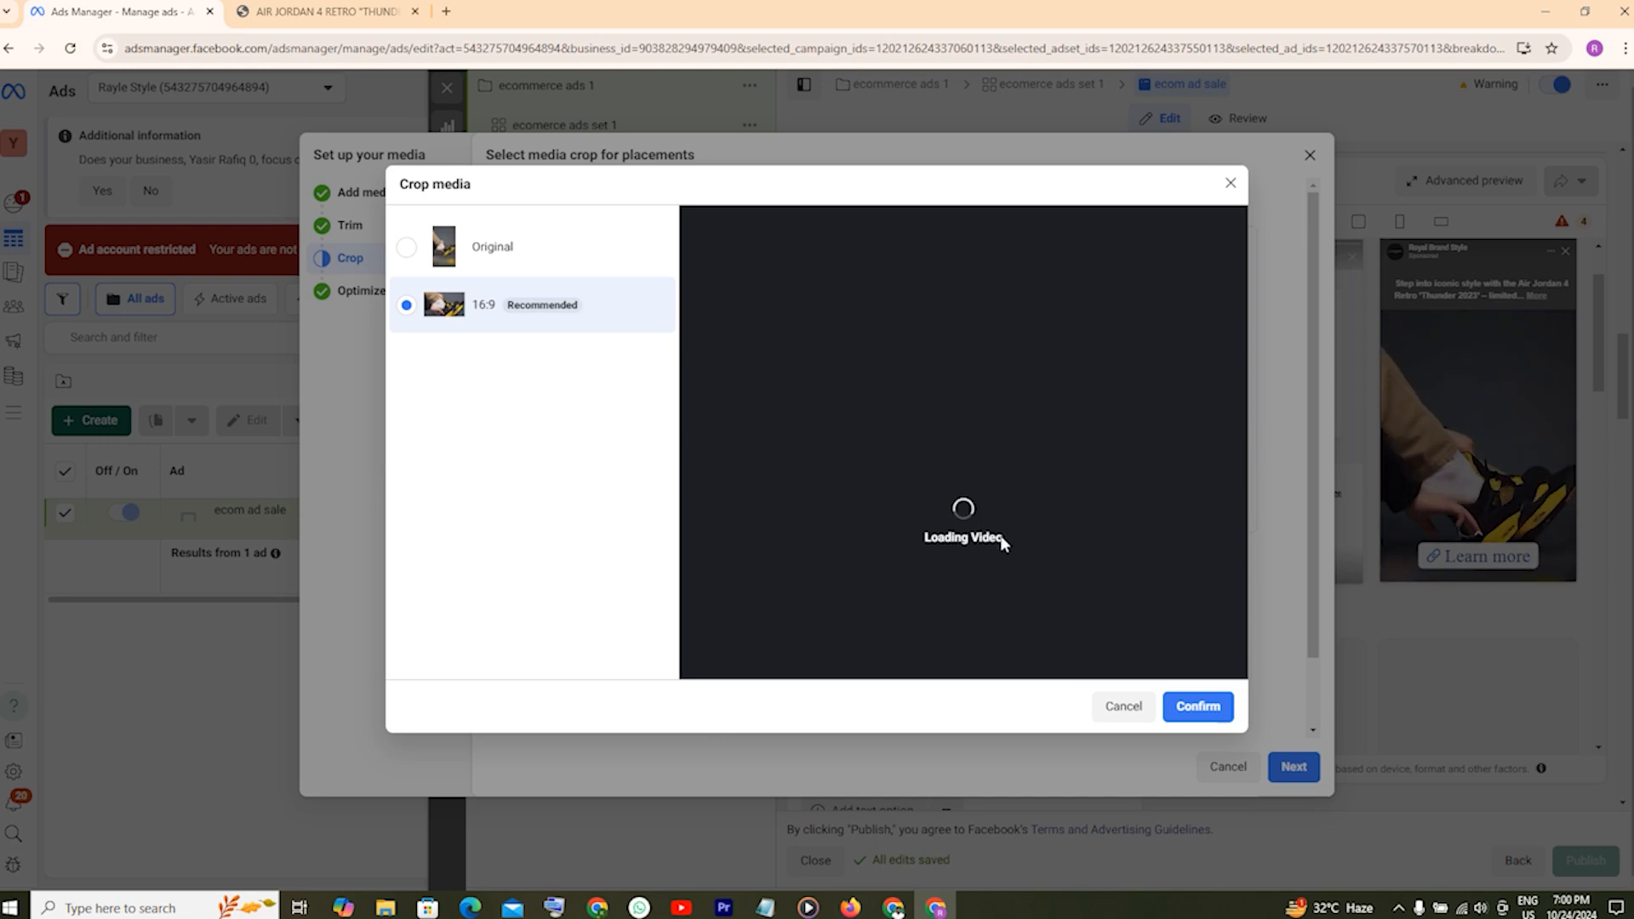
mouse_move(996, 468)
left_mouse_down()
mouse_move(994, 434)
mouse_move(982, 467)
left_mouse_up()
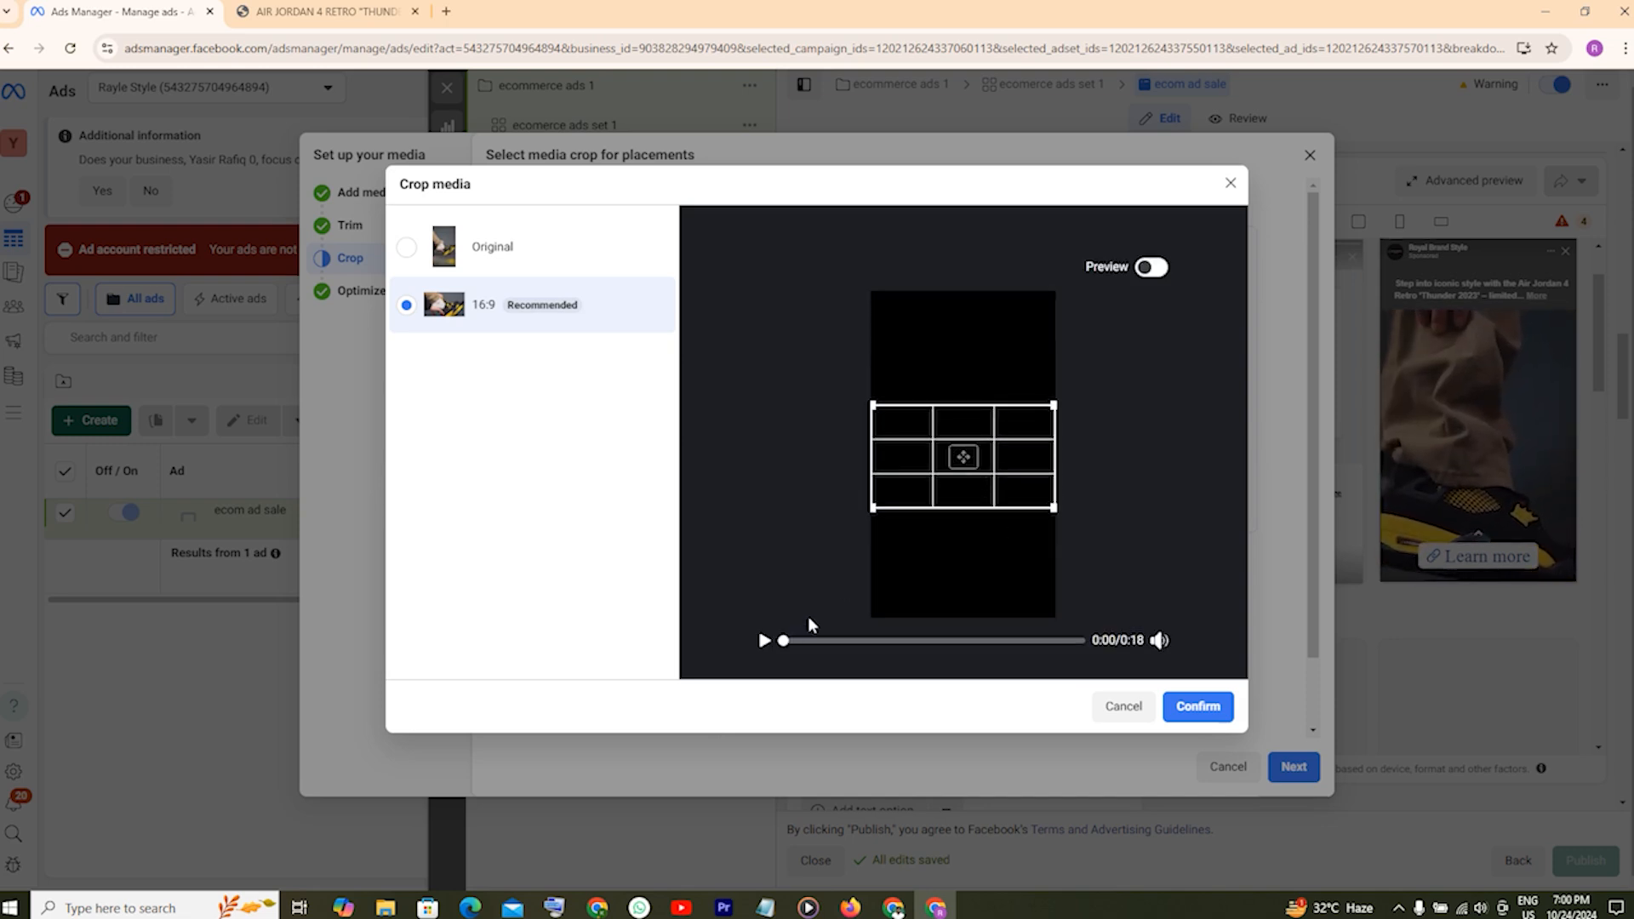
left_click_drag(784, 645, 825, 649)
left_click(887, 641)
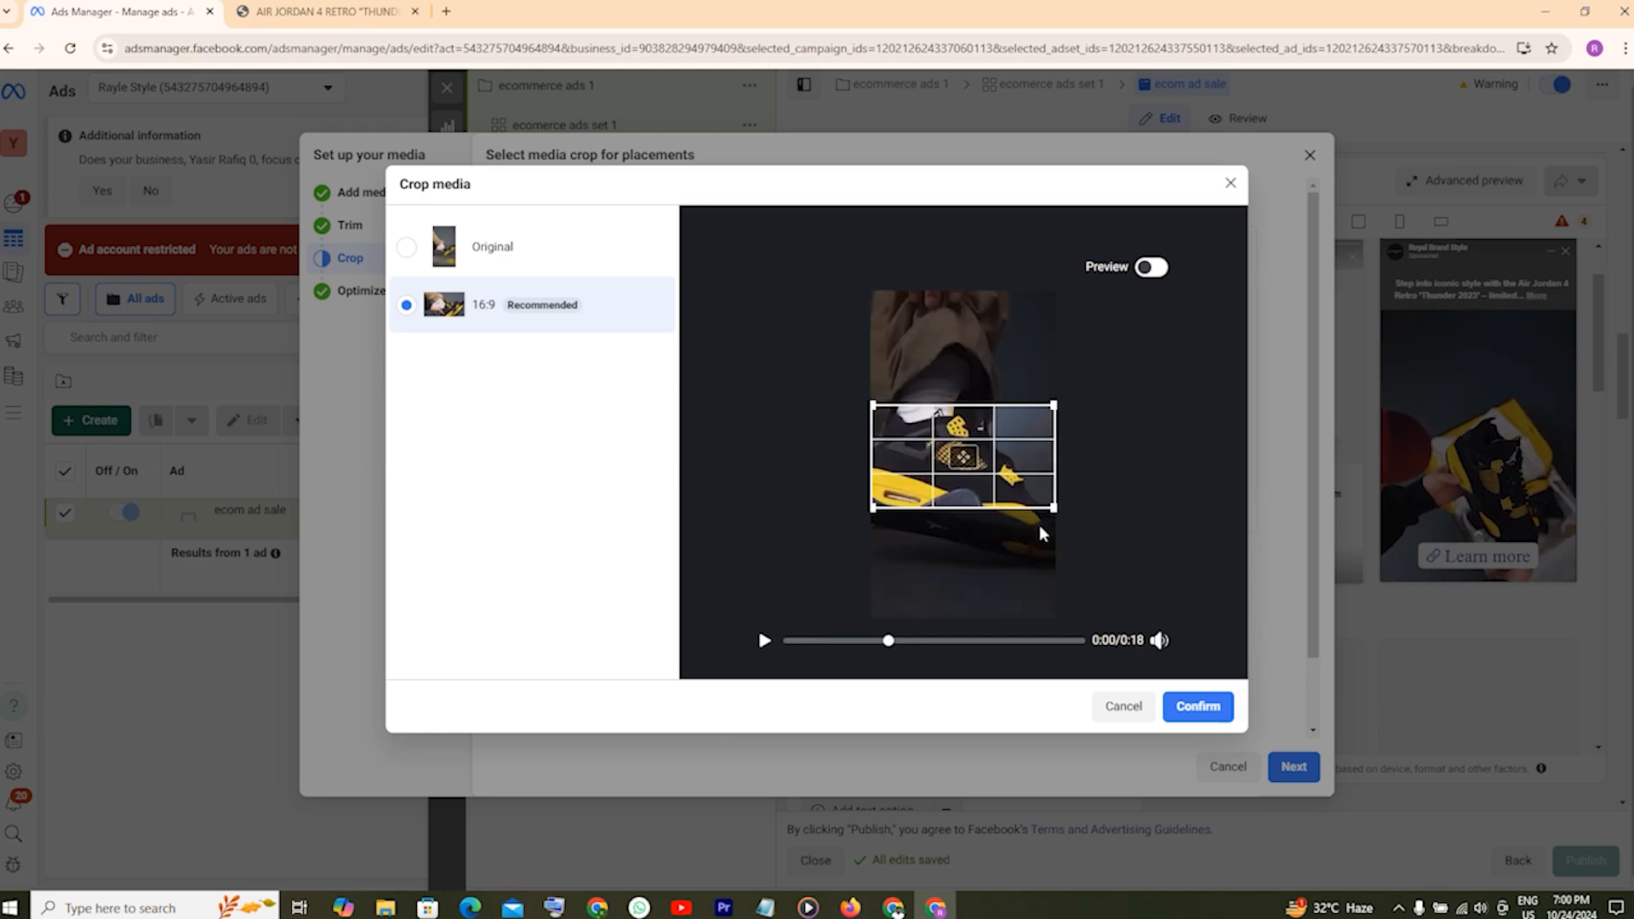
left_click_drag(1022, 509, 1024, 542)
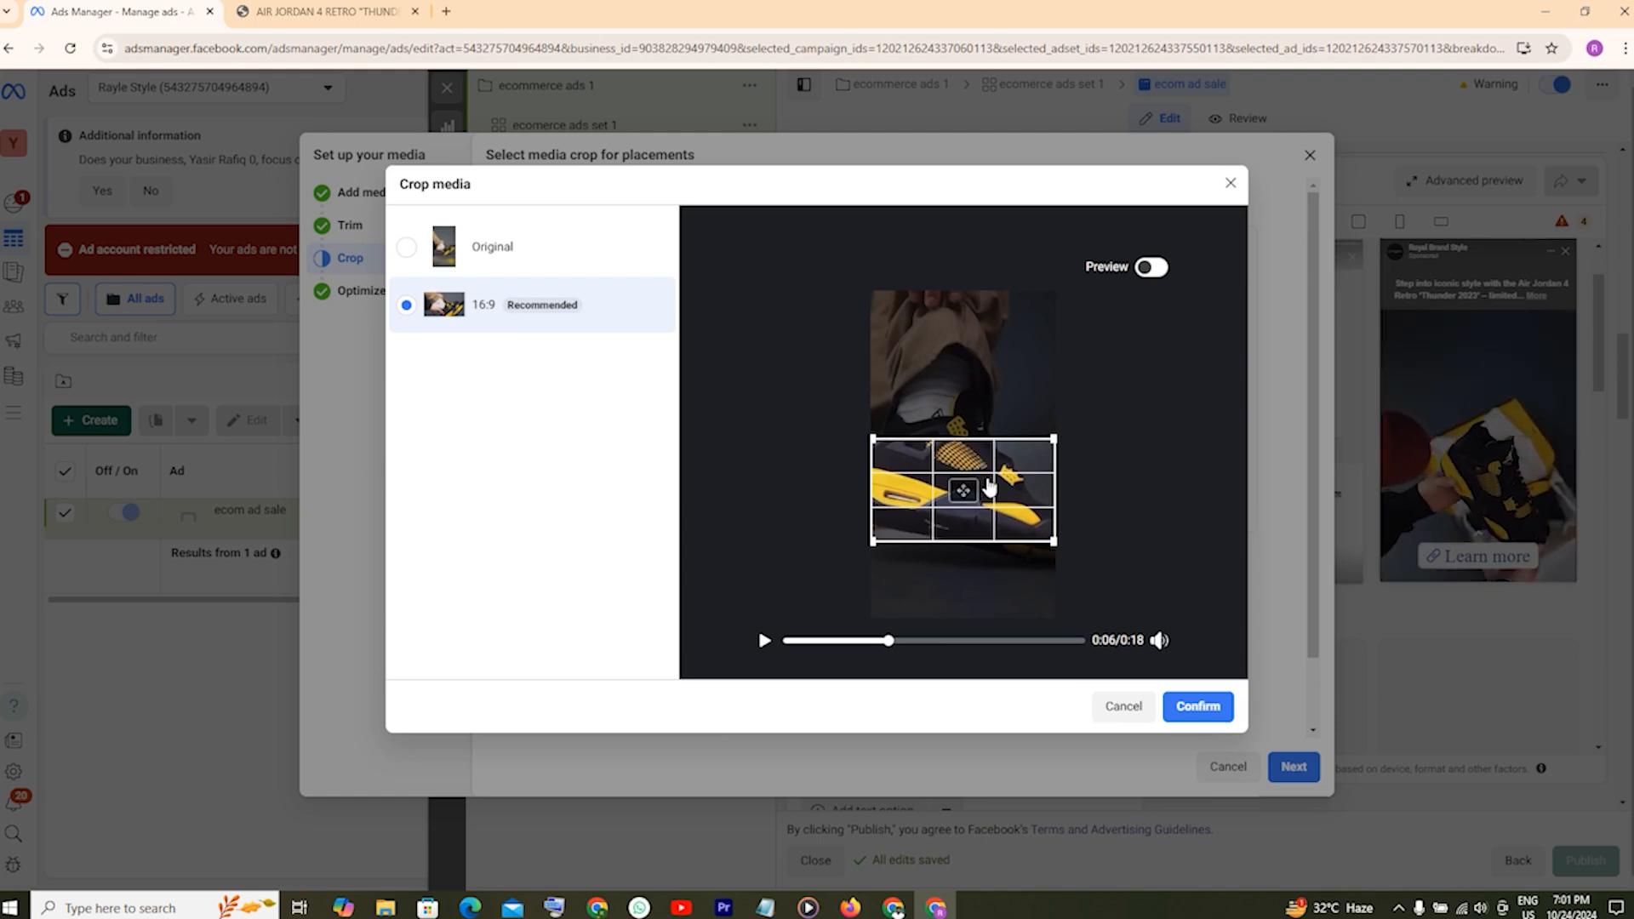
left_click(1202, 707)
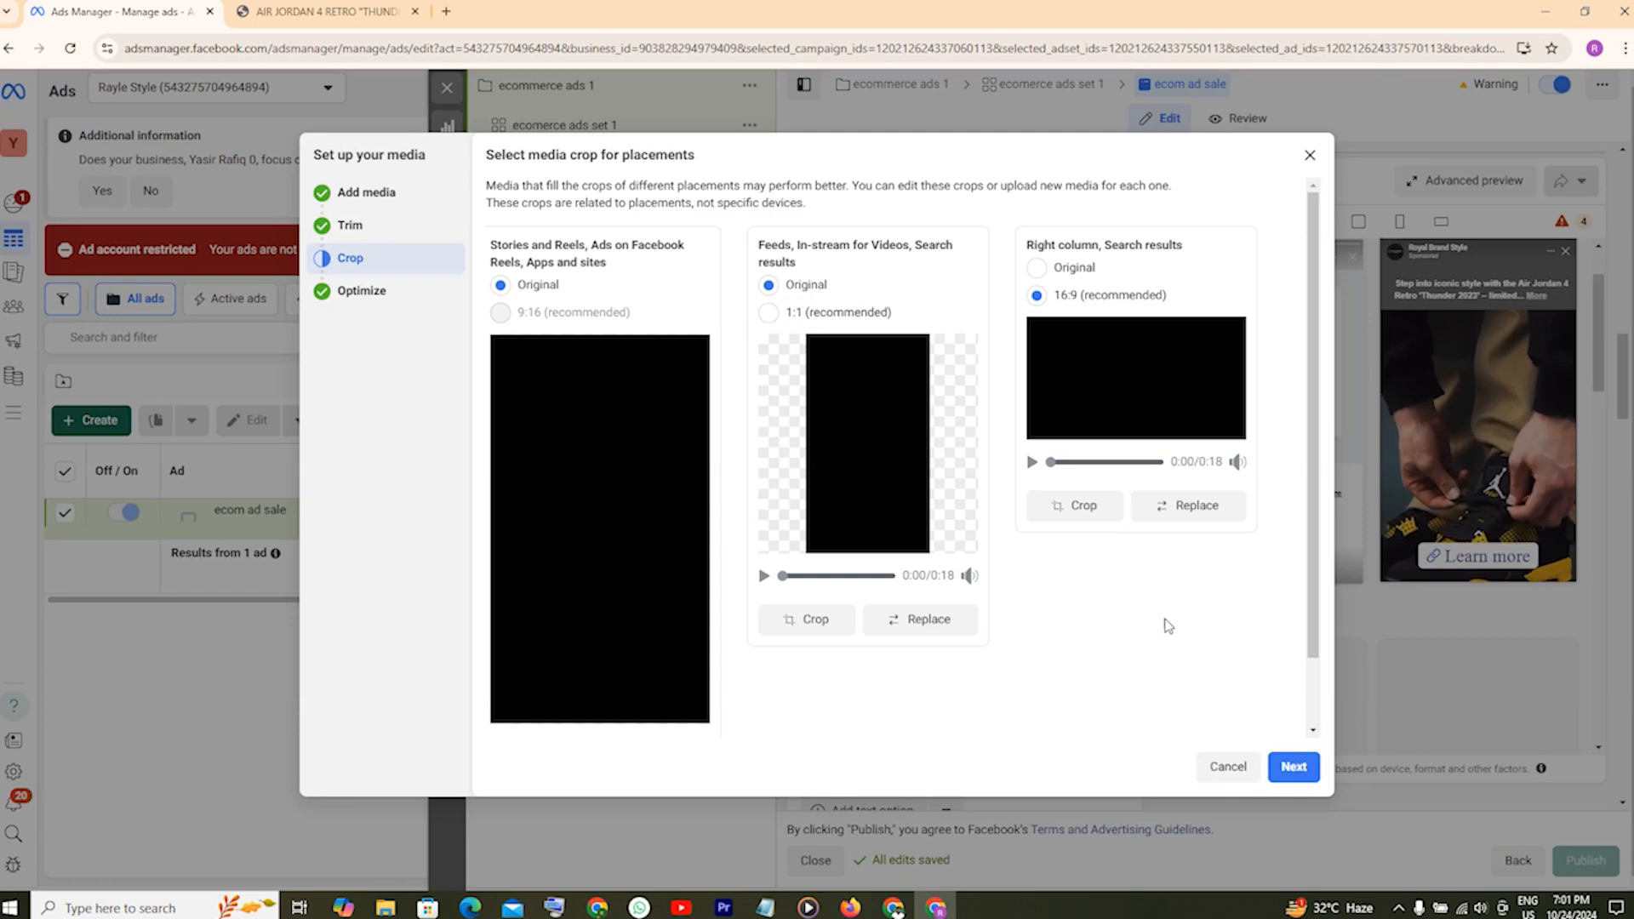
Finish the media setup, keeping all Advantage+ creative optimizations turned on.
left_click(1292, 771)
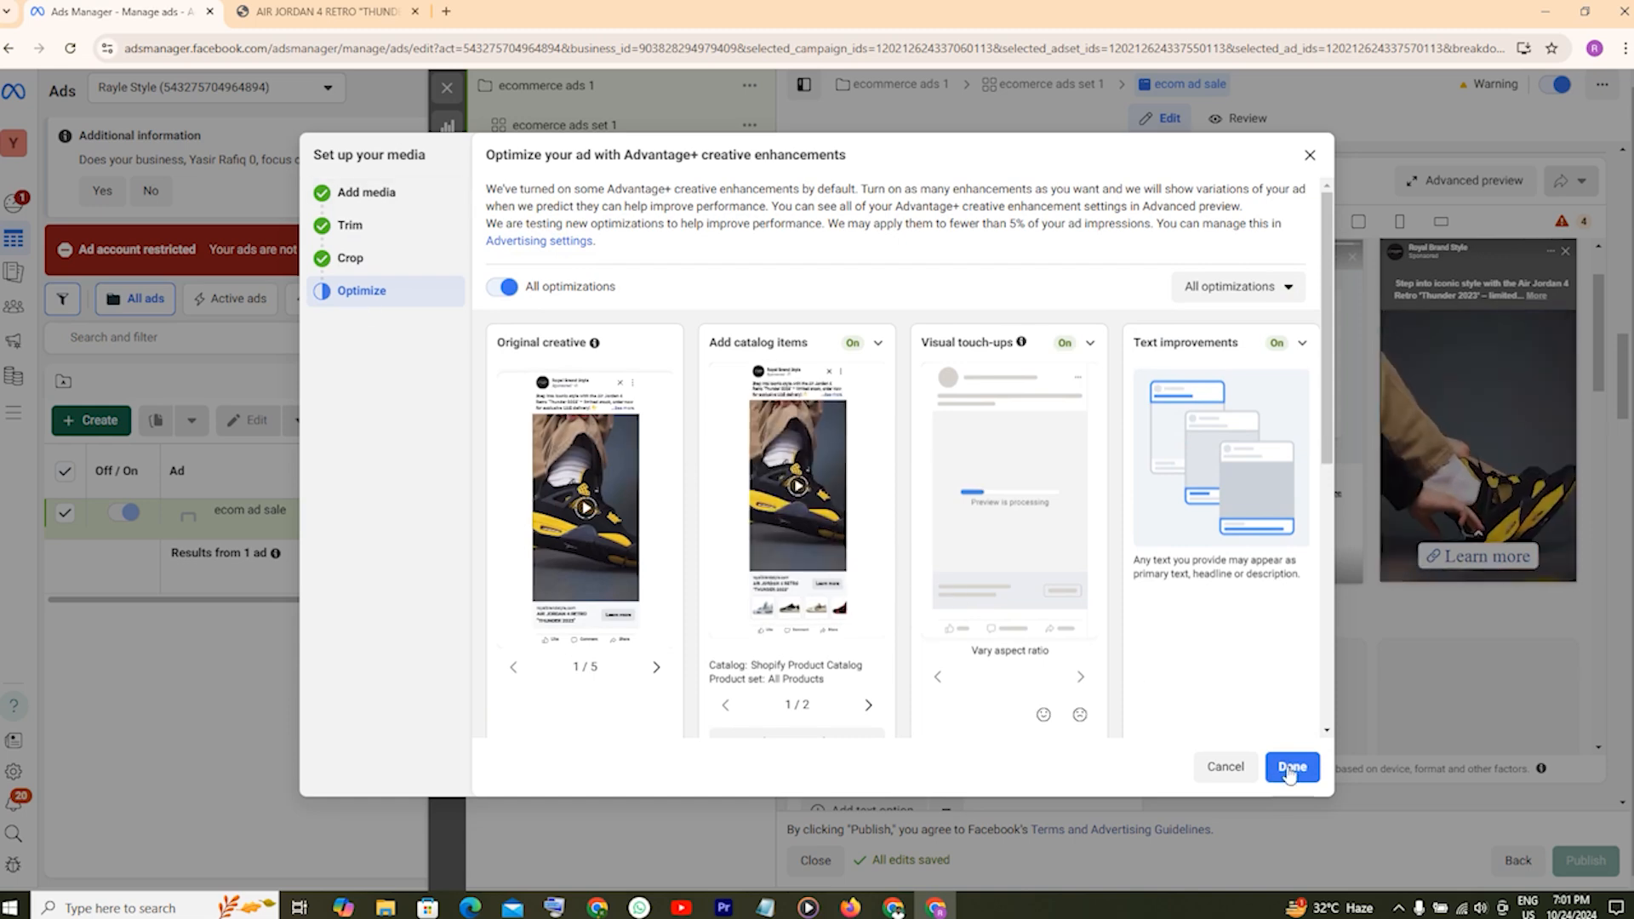
left_click(1290, 768)
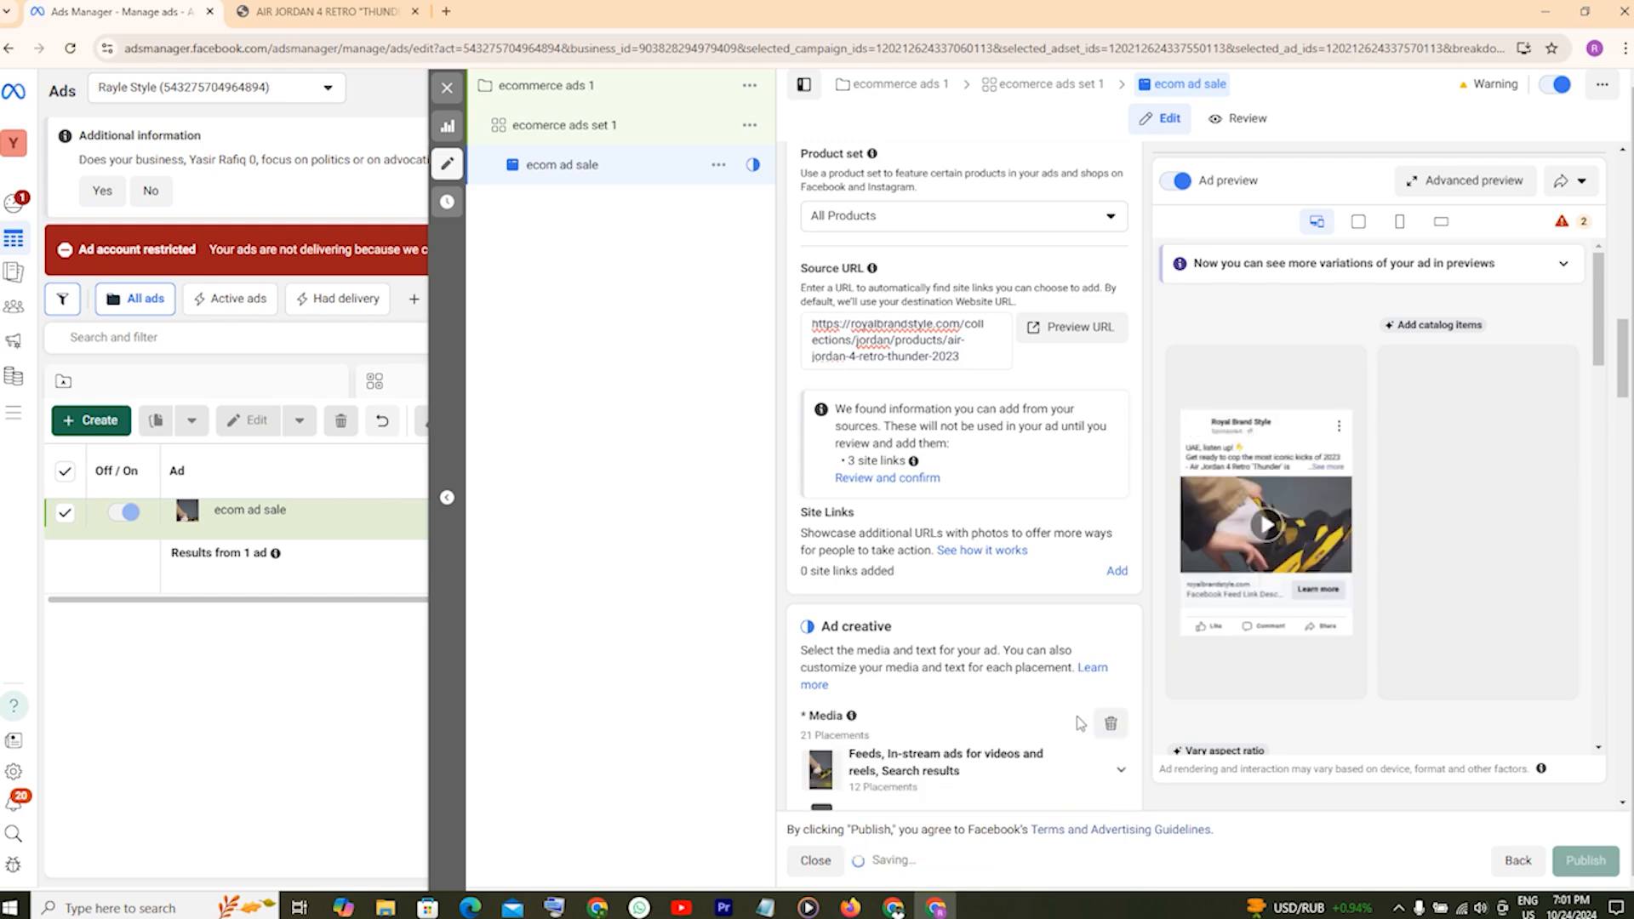
scroll(1076, 716, "down", 2)
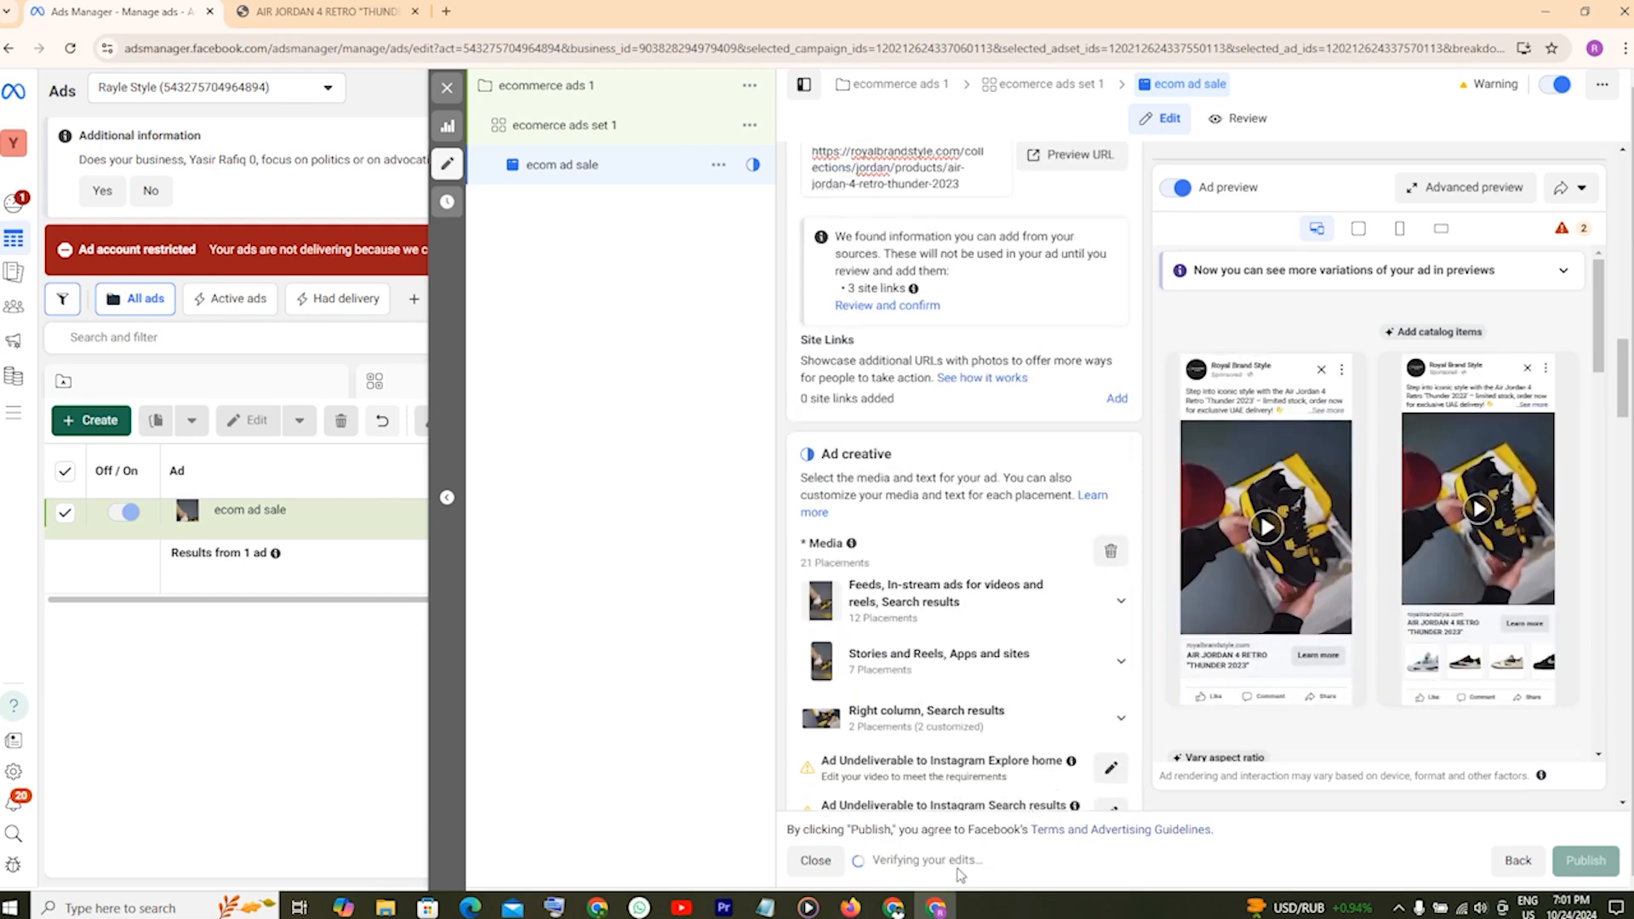
Review the ad creative's media placements, primary text variations and headlines, and read the details under Verifying your changes.
scroll(1051, 732, "down", 3)
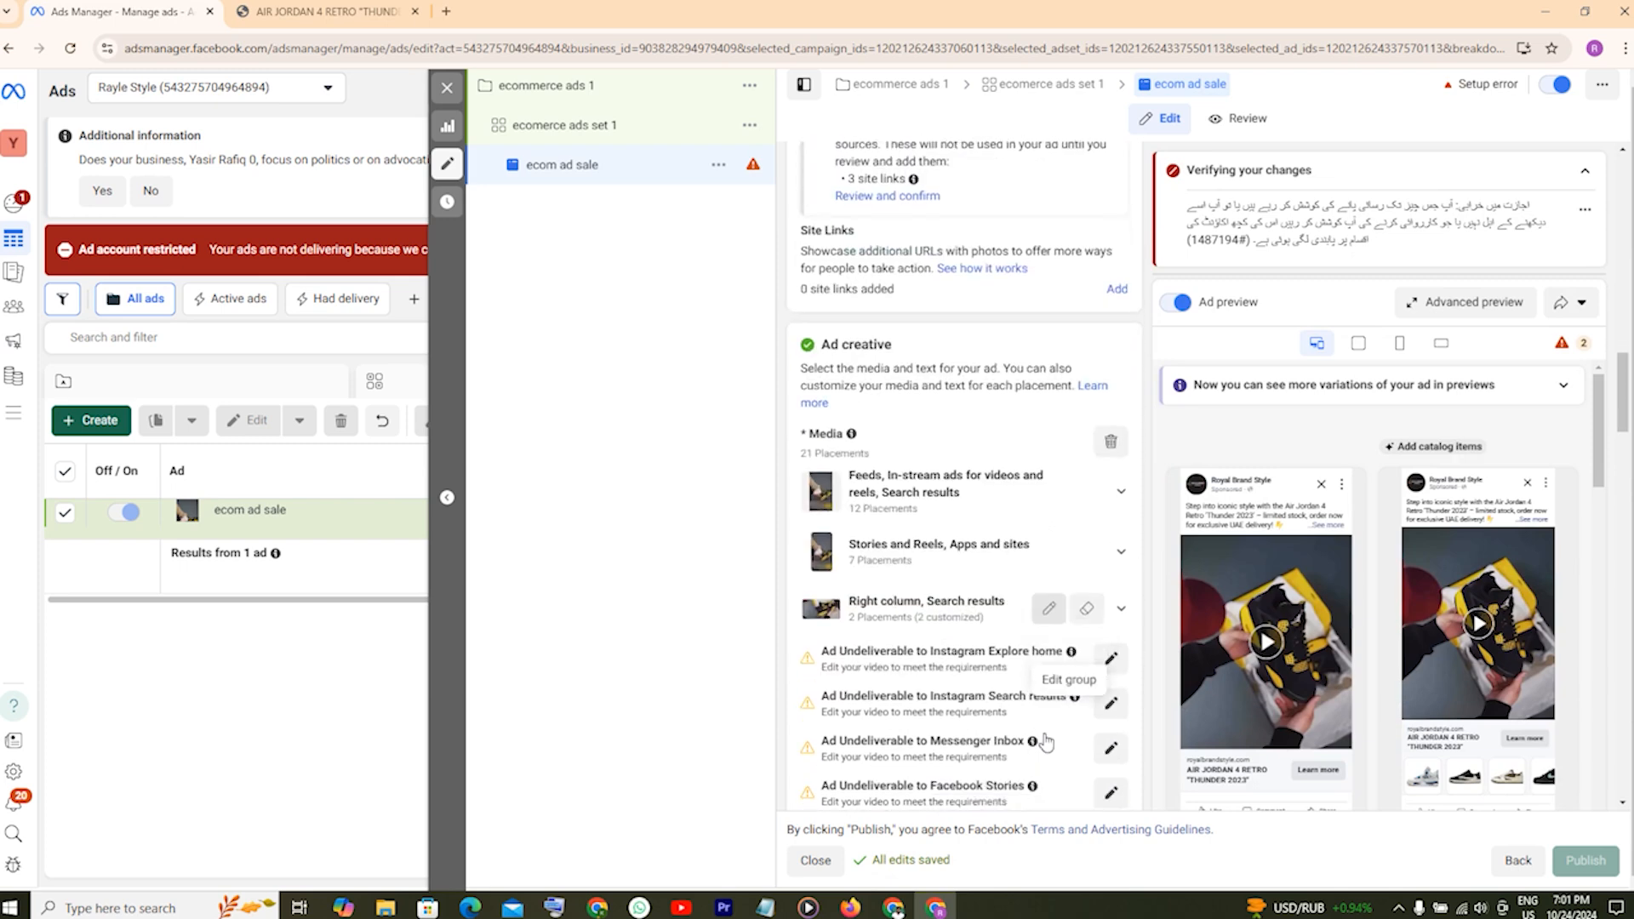
scroll(1047, 740, "down", 3)
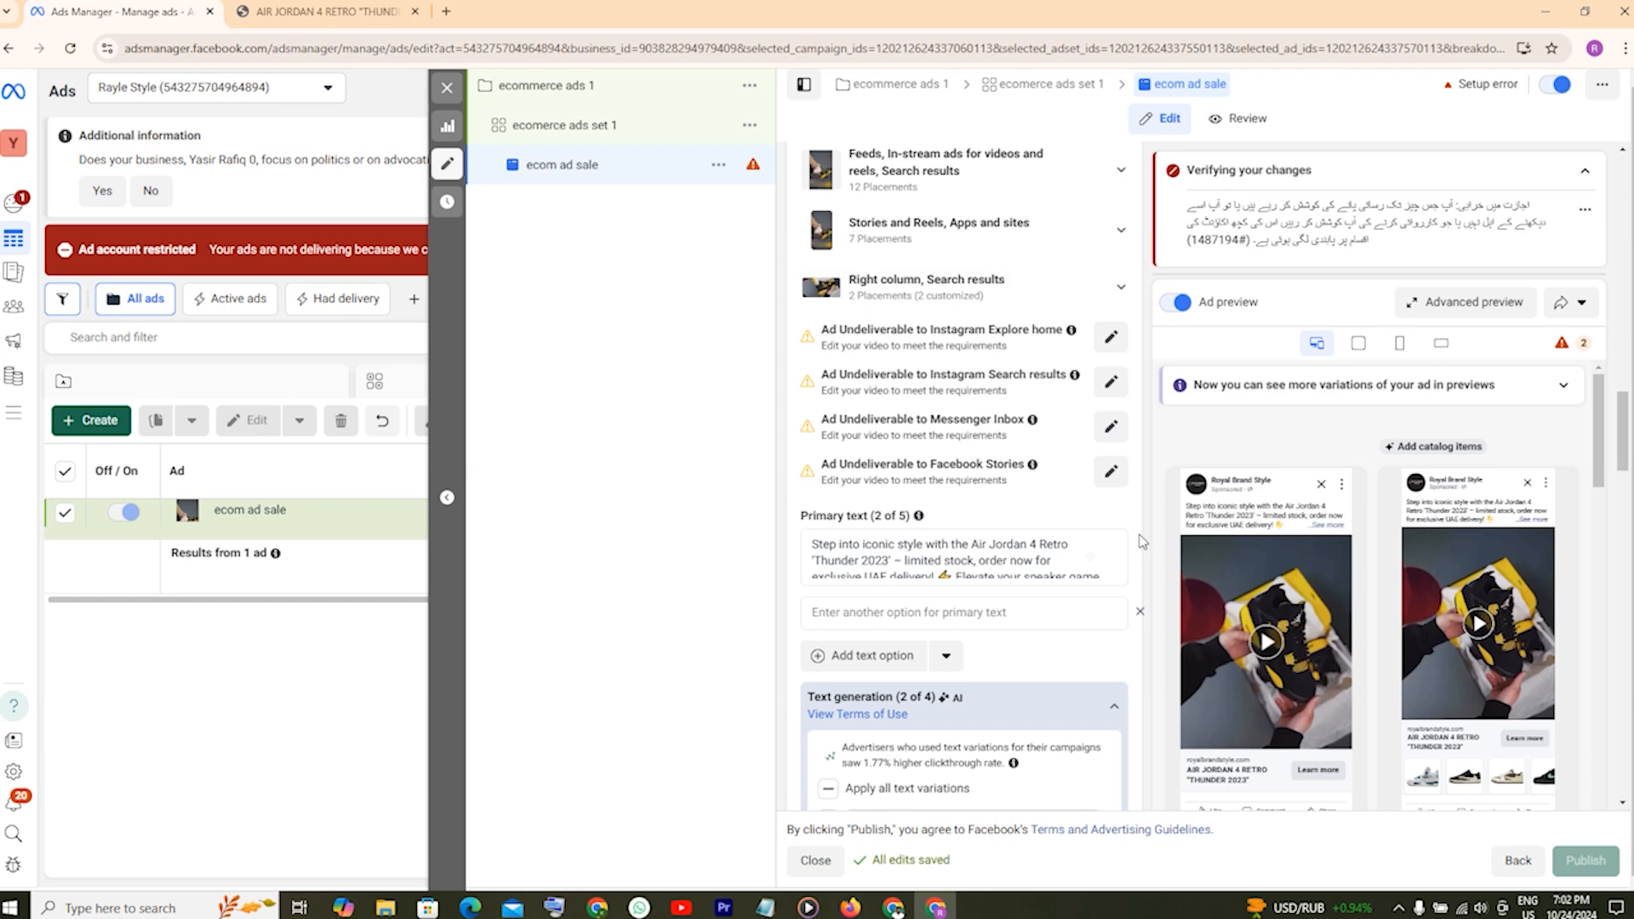
scroll(1140, 532, "down", 5)
scroll(993, 443, "down", 3)
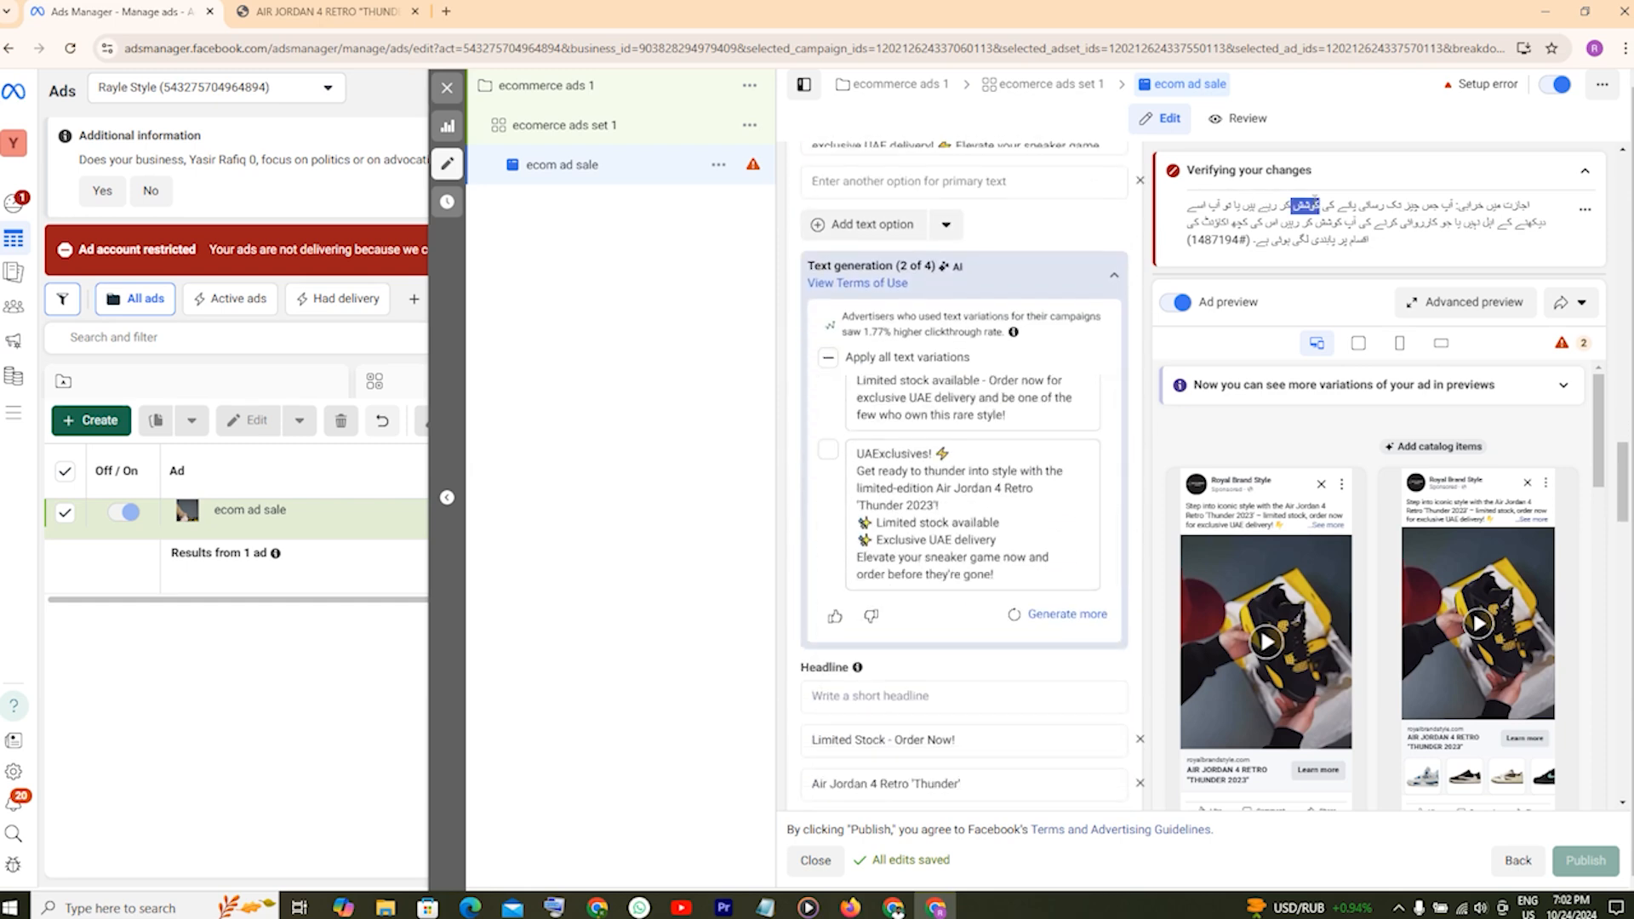
left_click(1586, 173)
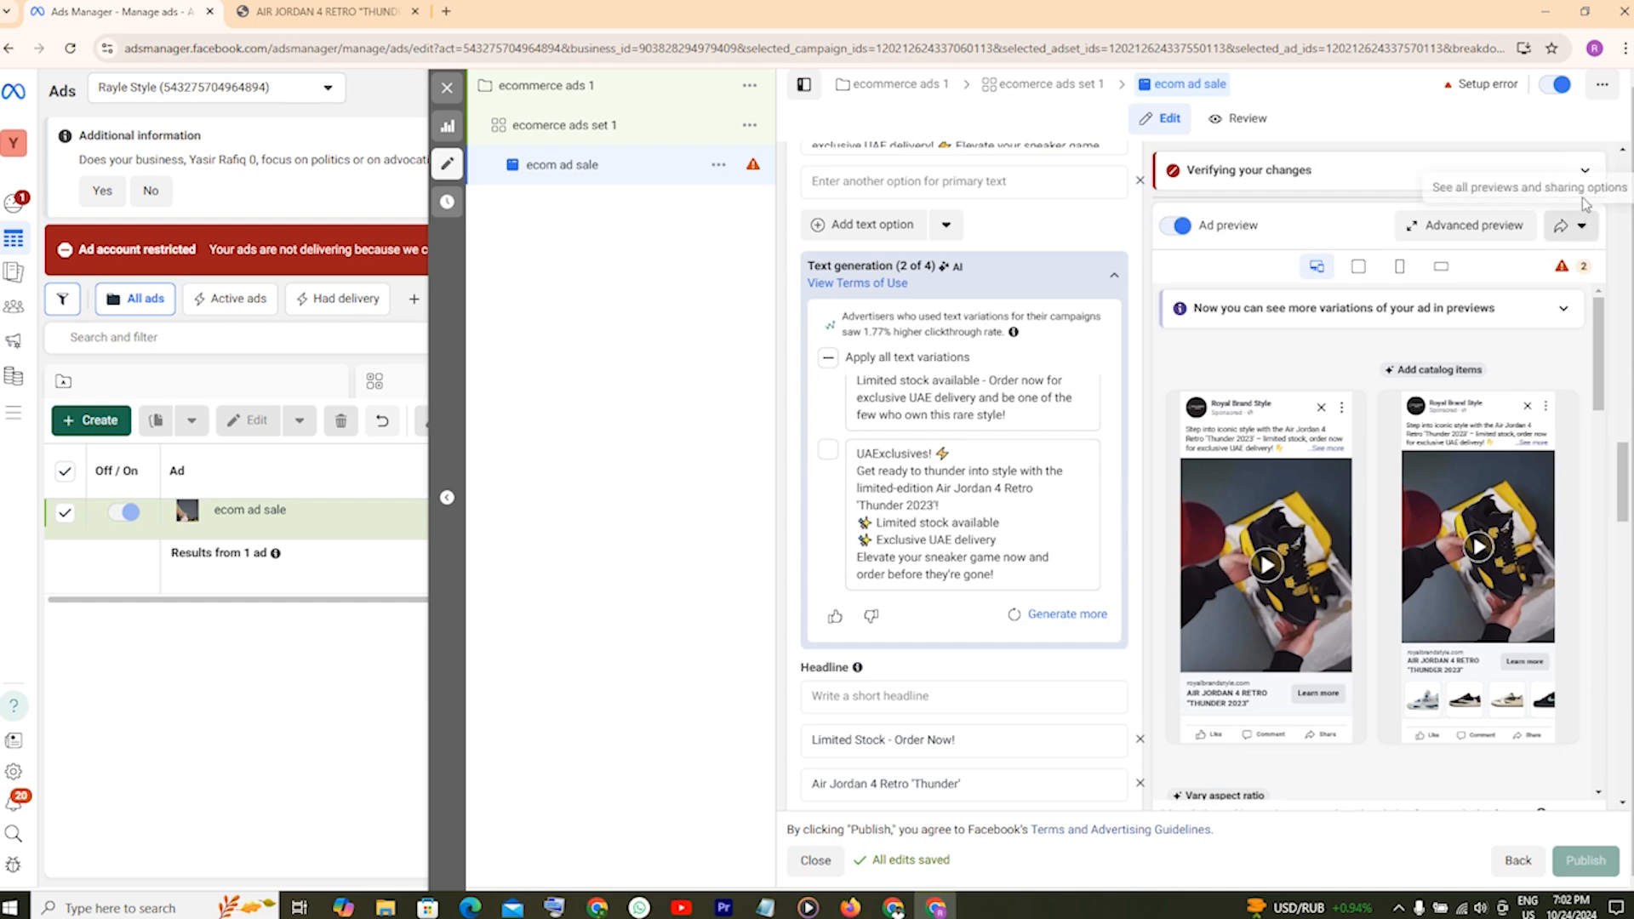
left_click(1586, 172)
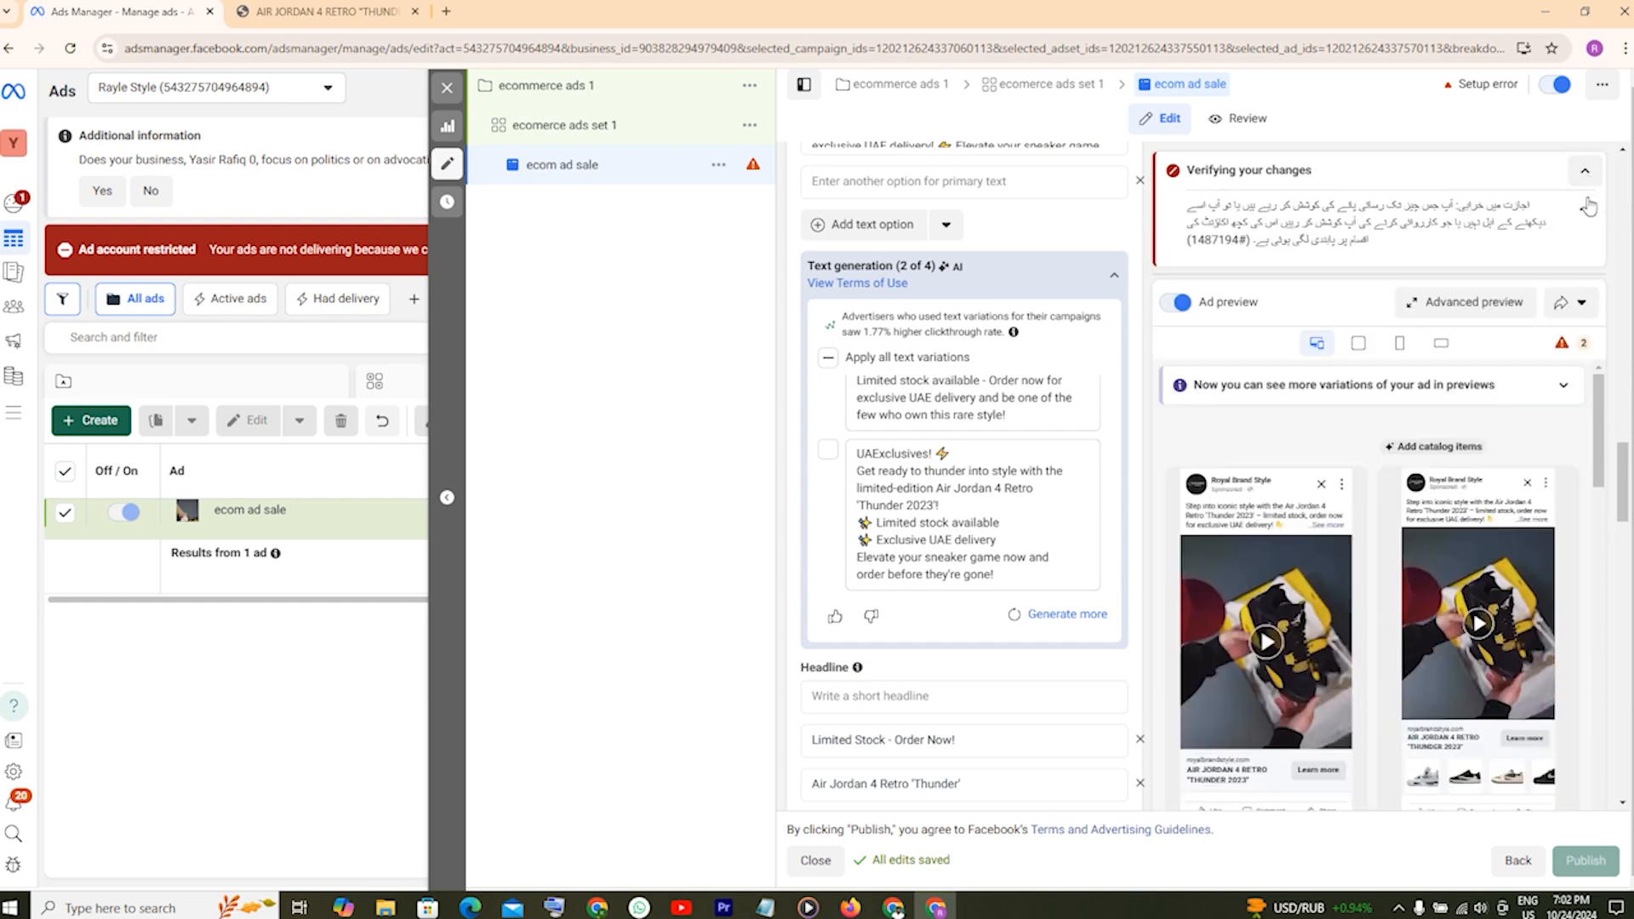
Check the placement delivery warnings, and compare the ad previews for the feeds, stories and reels, and all-placements views.
left_click(1574, 343)
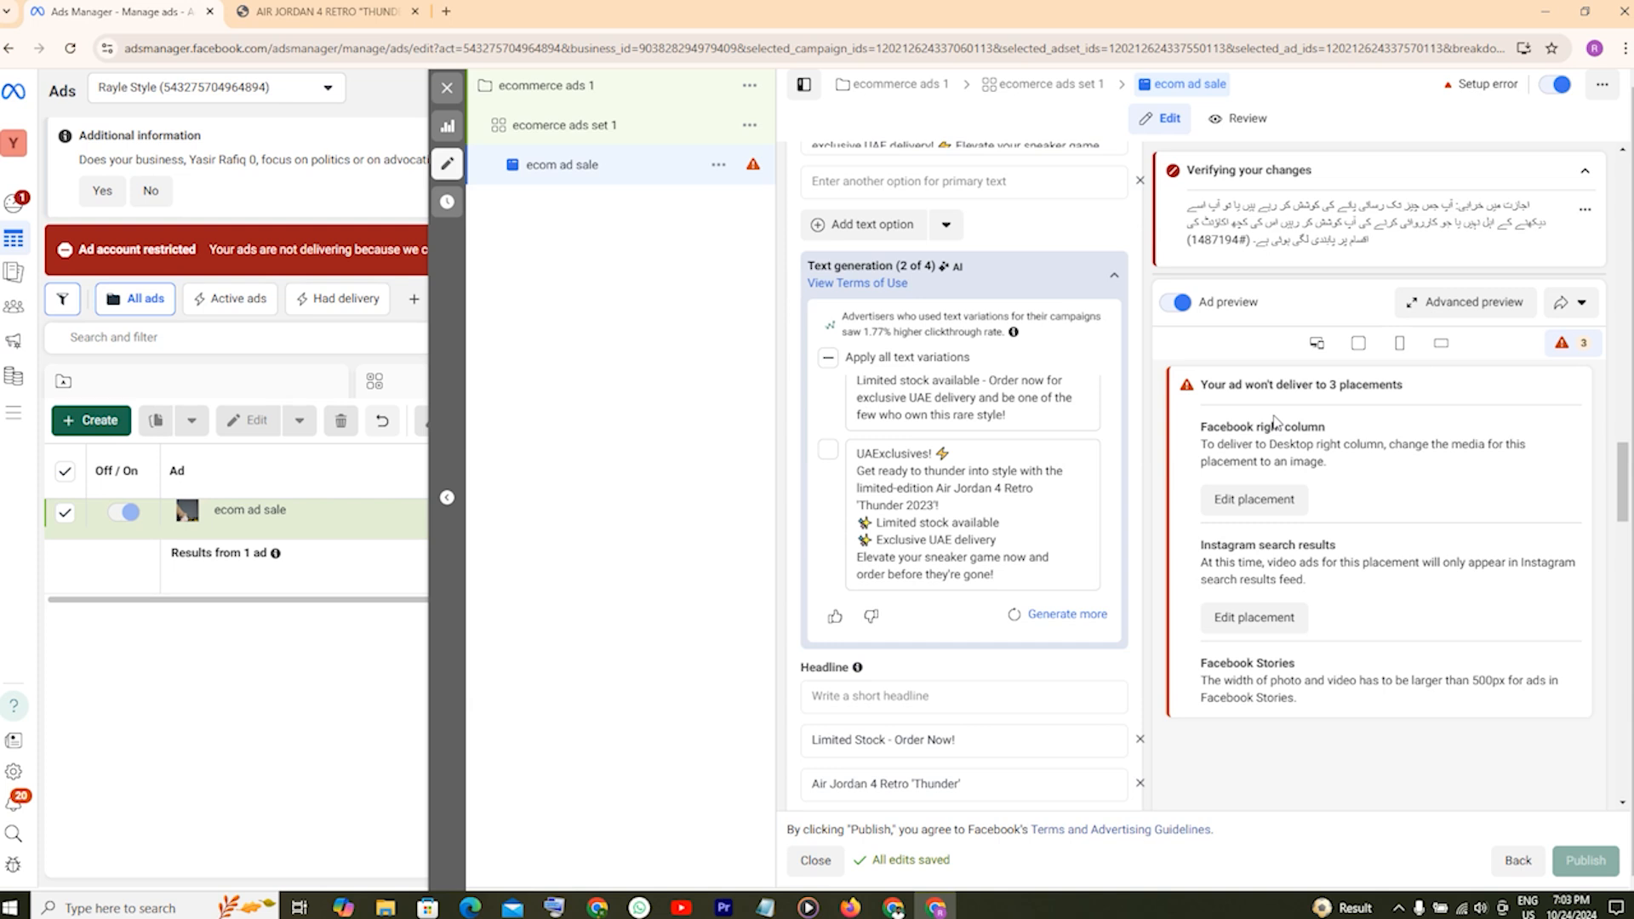
left_click(1357, 344)
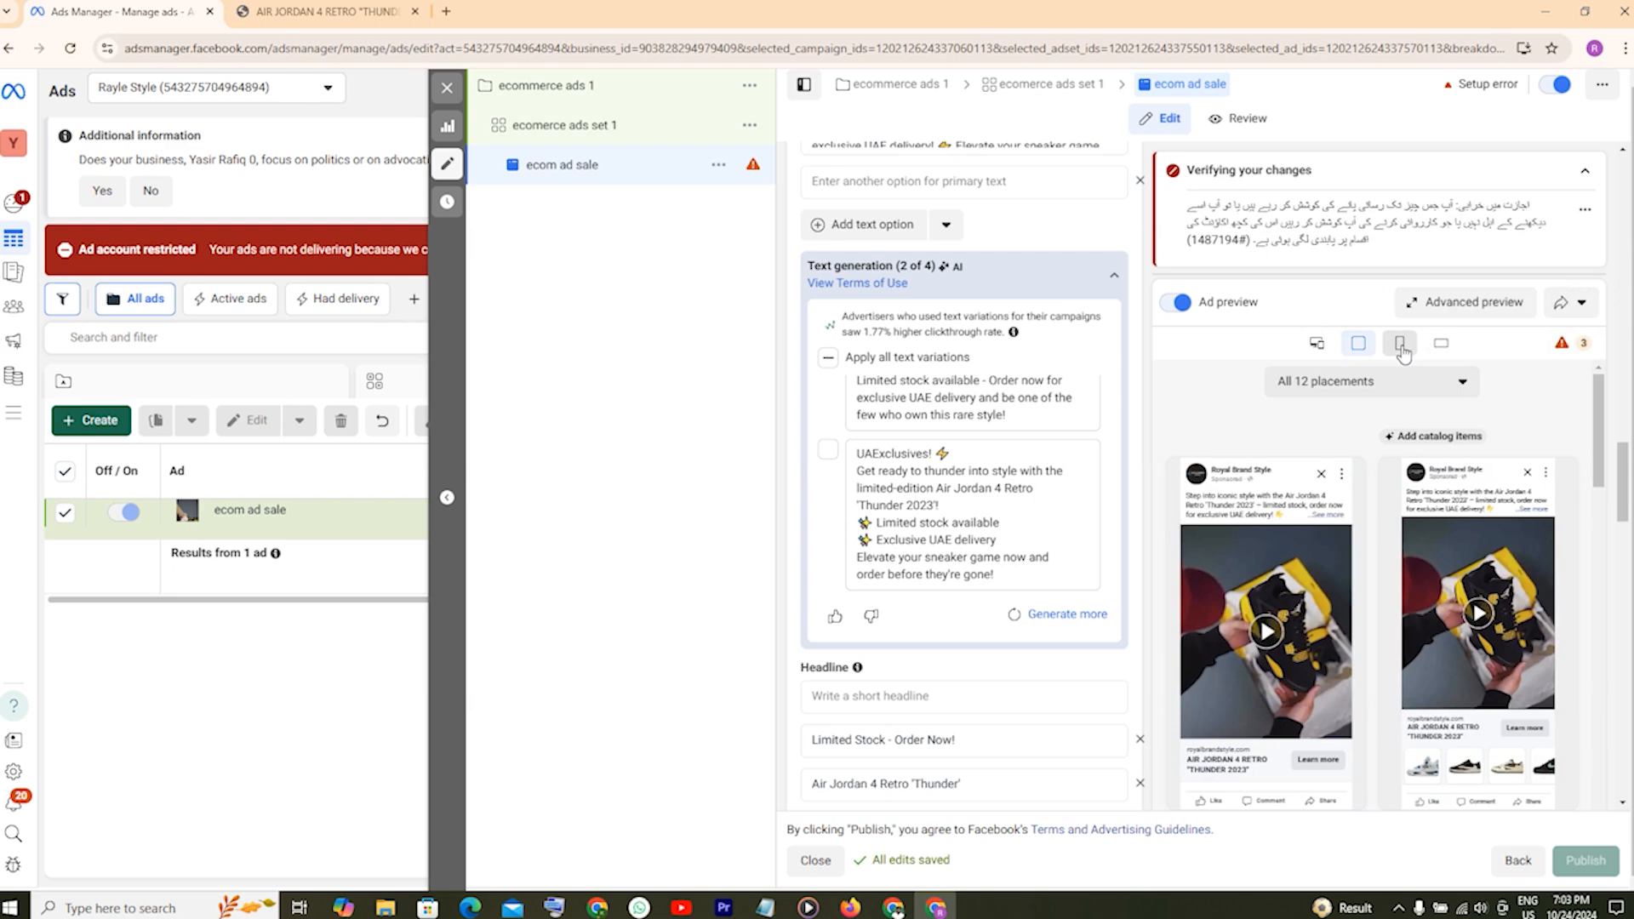
left_click(1400, 344)
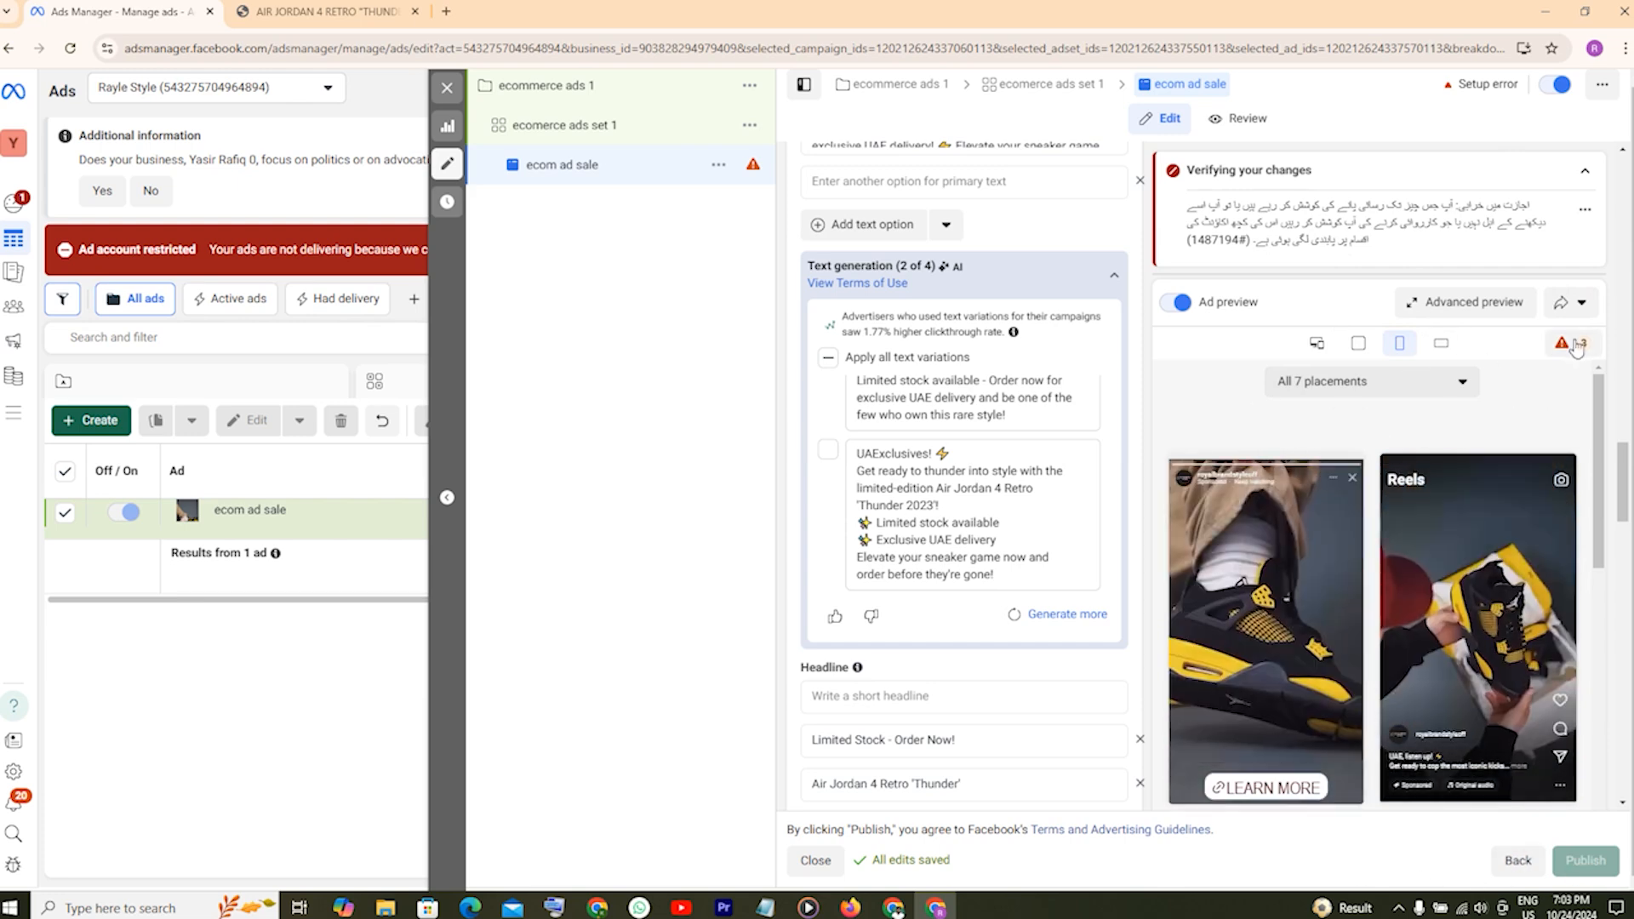
left_click(1317, 343)
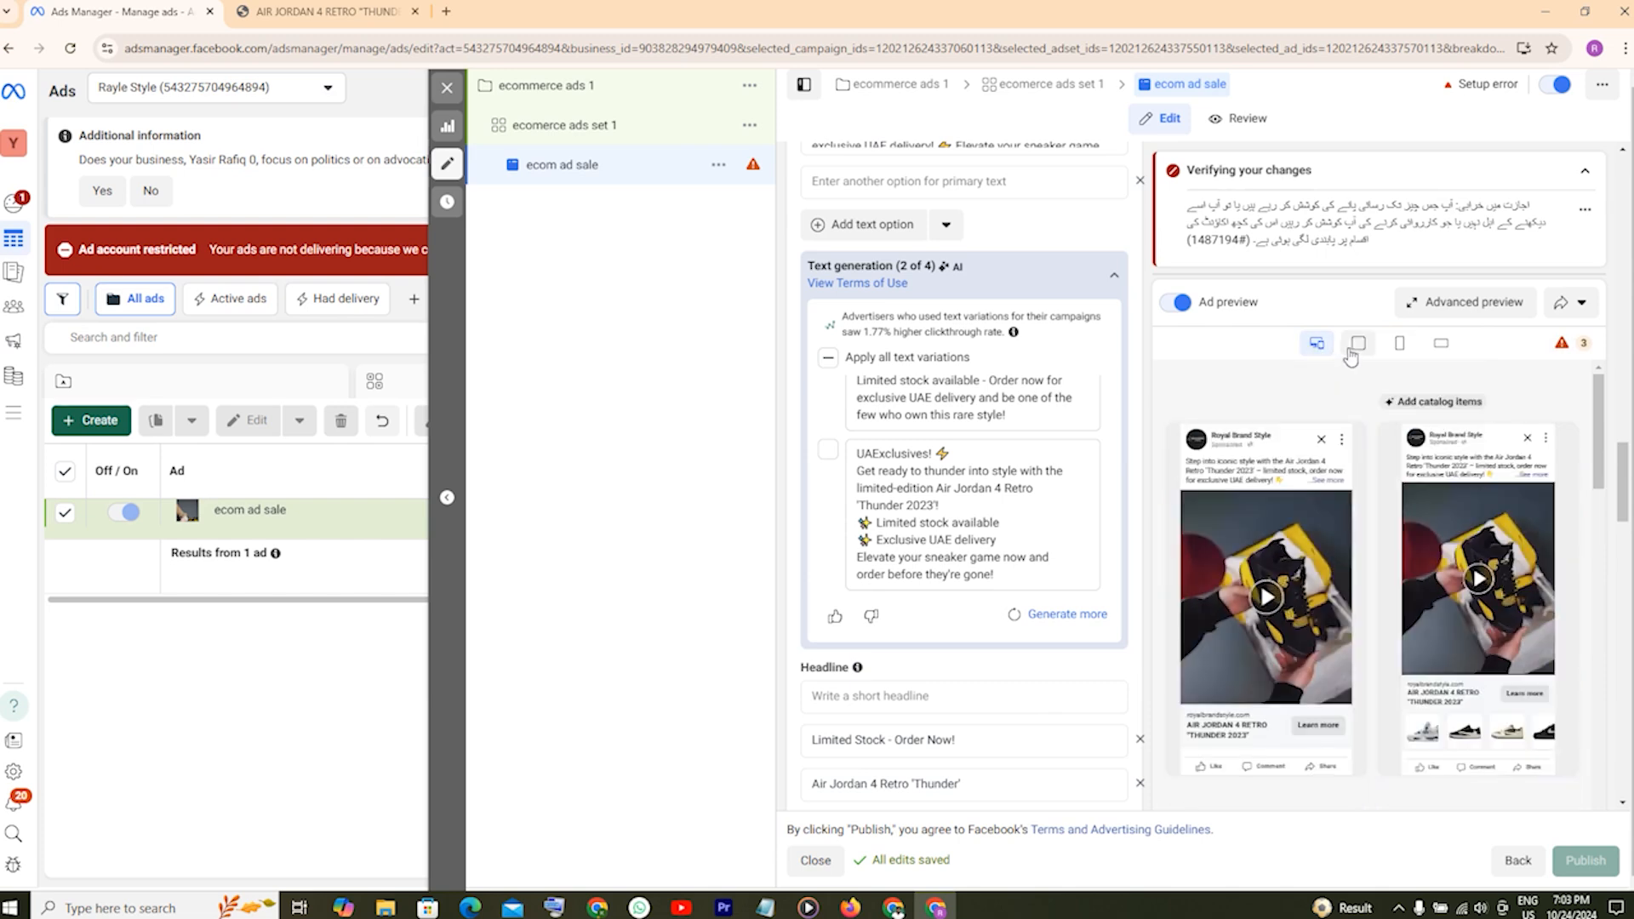
left_click(1355, 349)
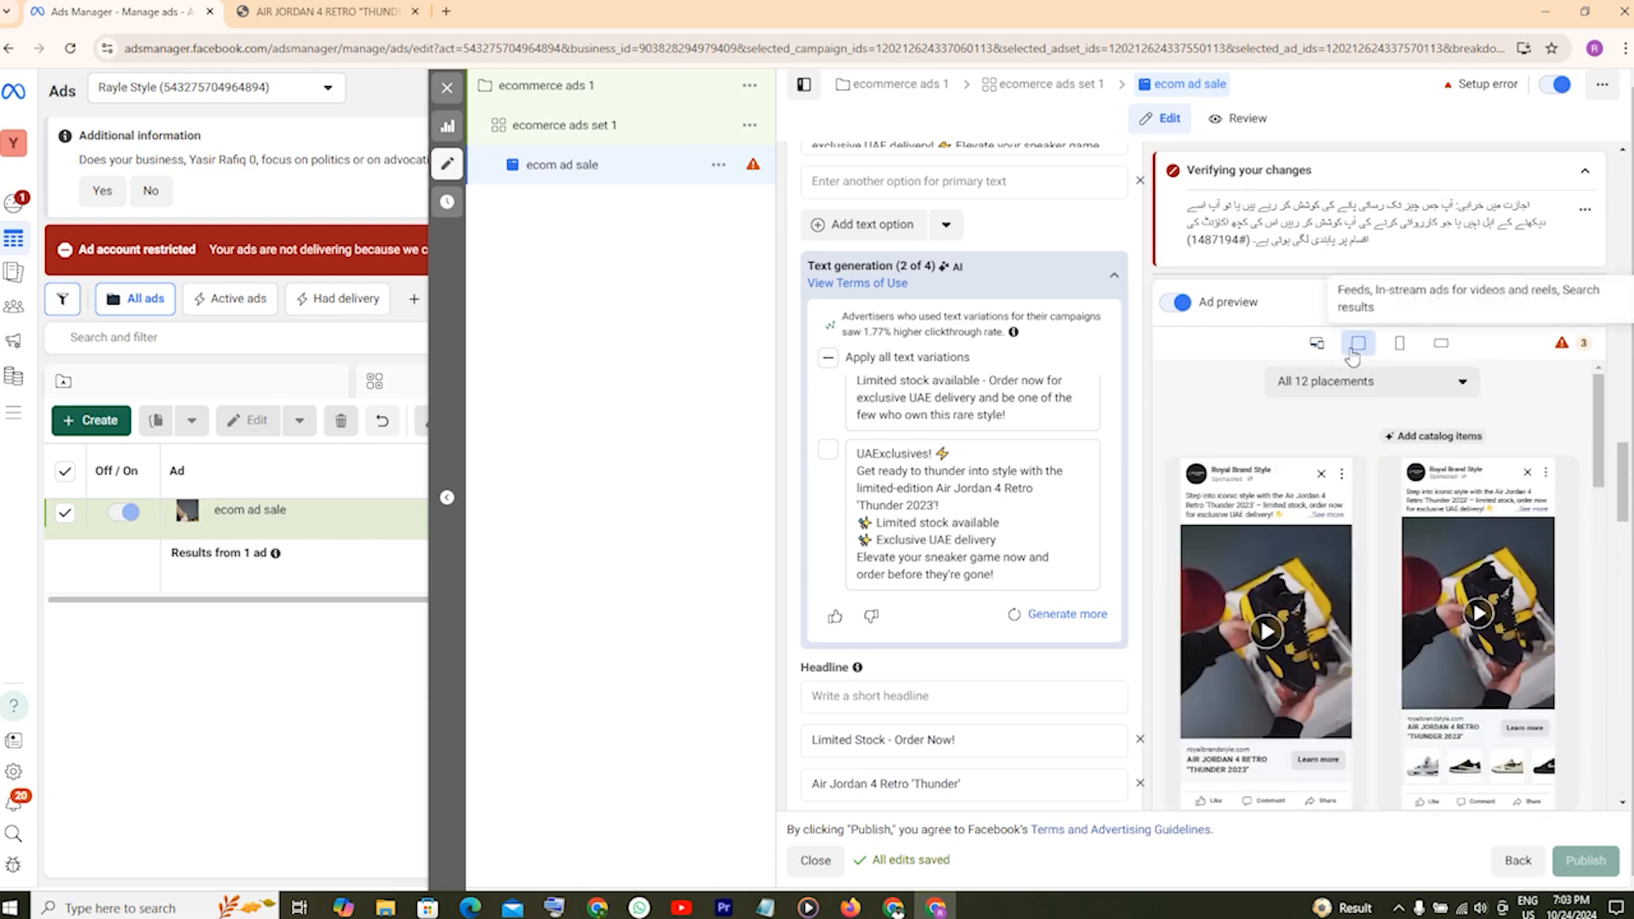